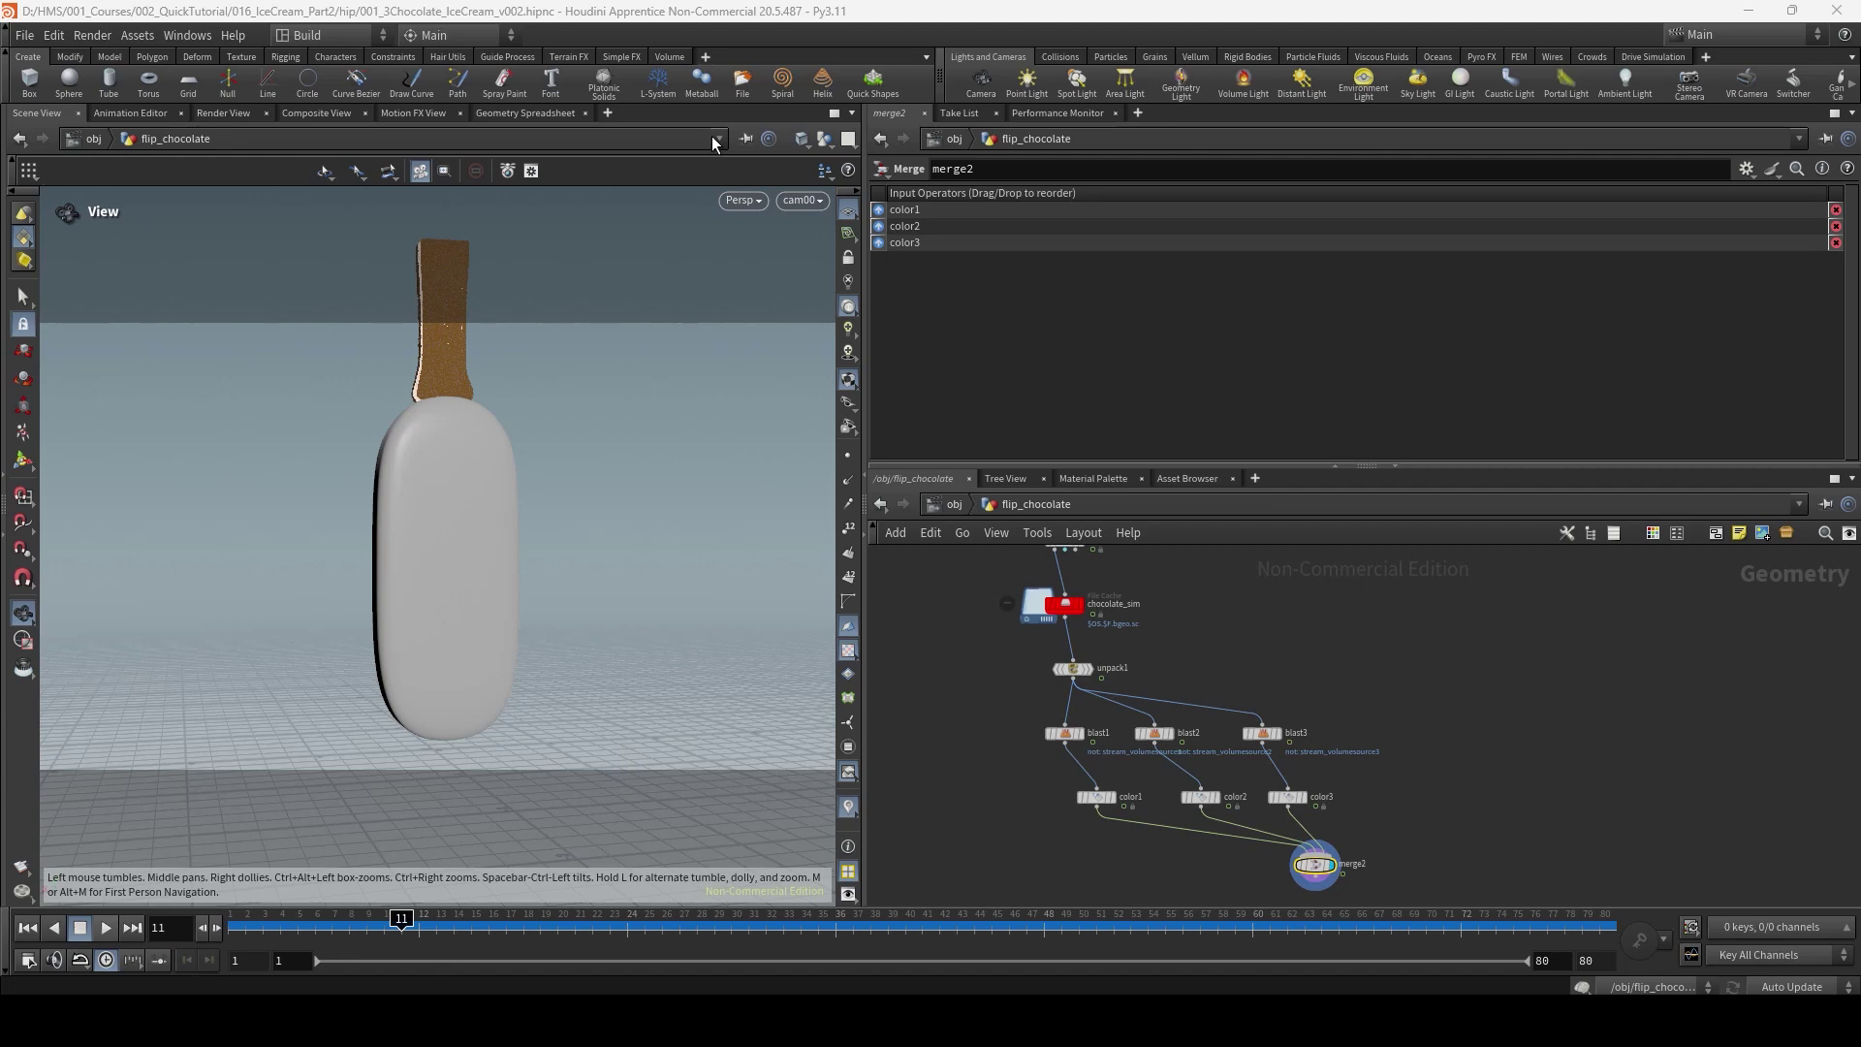
Play and scrub the chocolate simulation through the cam00 camera to examine how the fluid flows over the ice cream.
{"action": "left_click", "coordinate": [105, 927]}
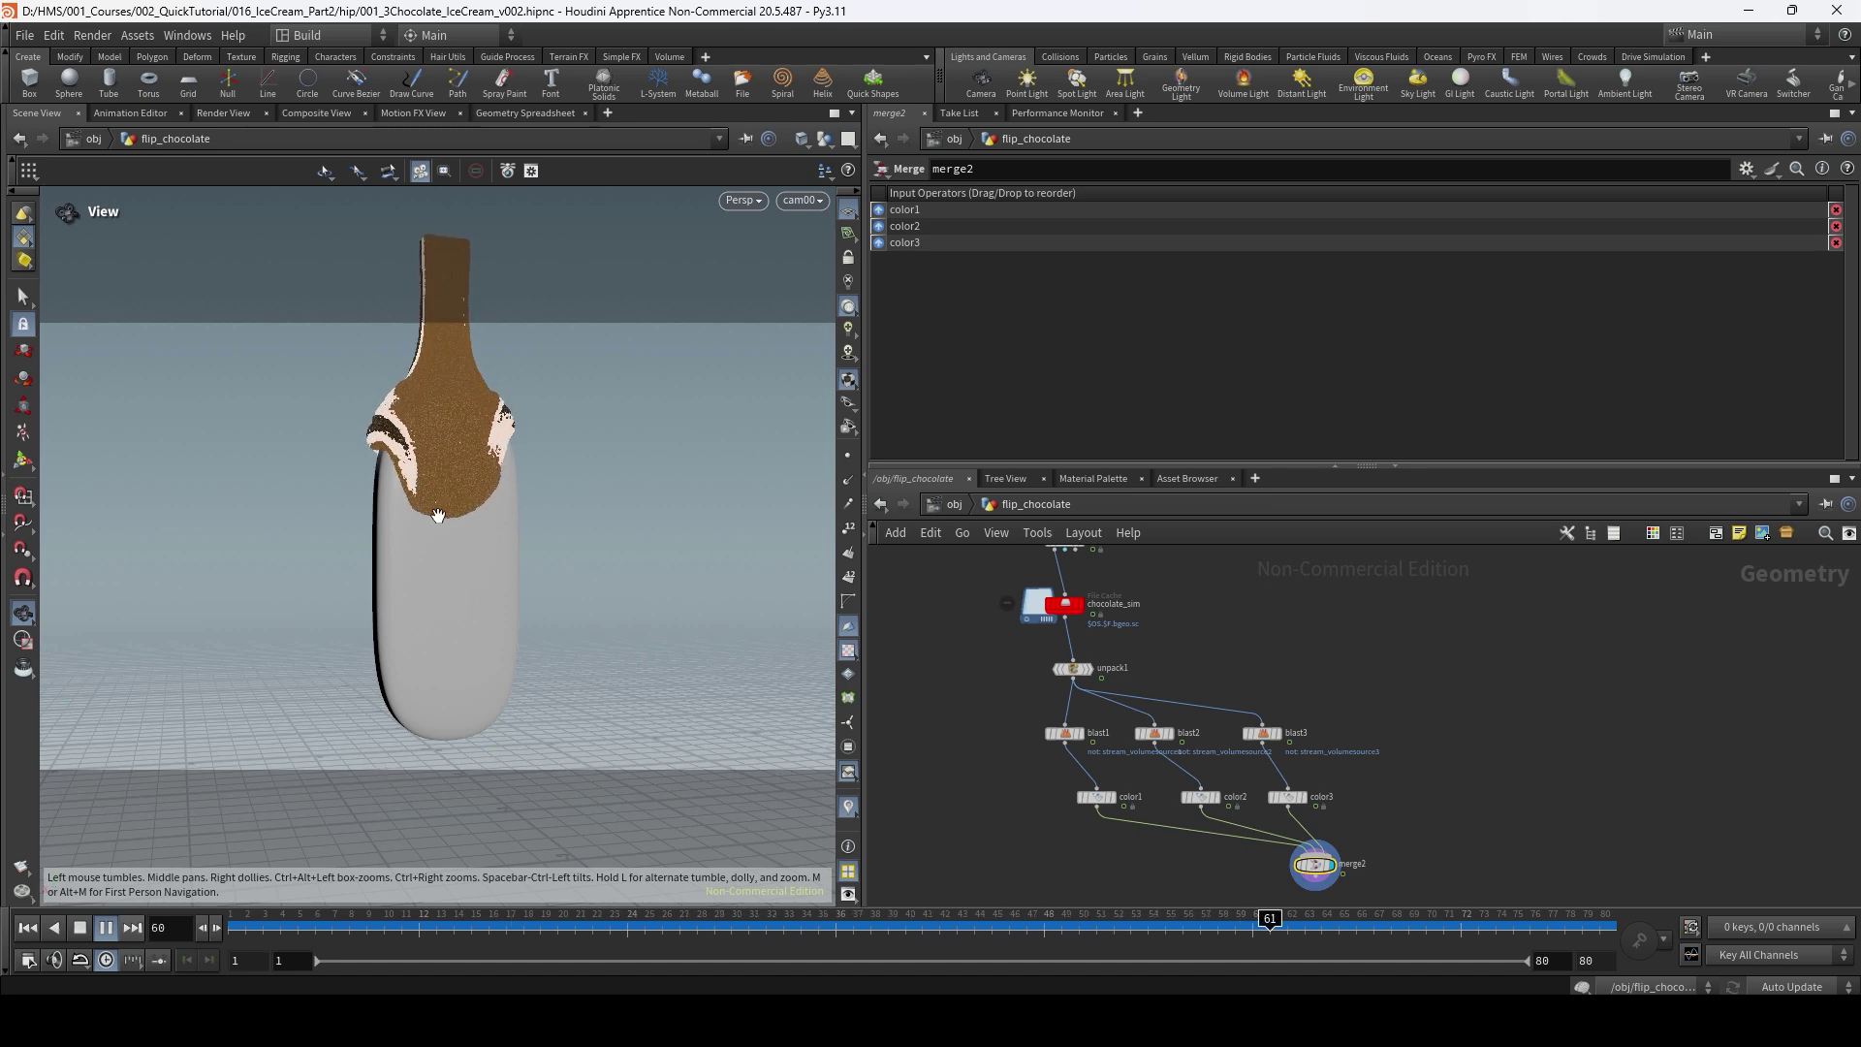
{"action": "left_click_drag", "start_coordinate": [380, 926], "coordinate": [556, 926]}
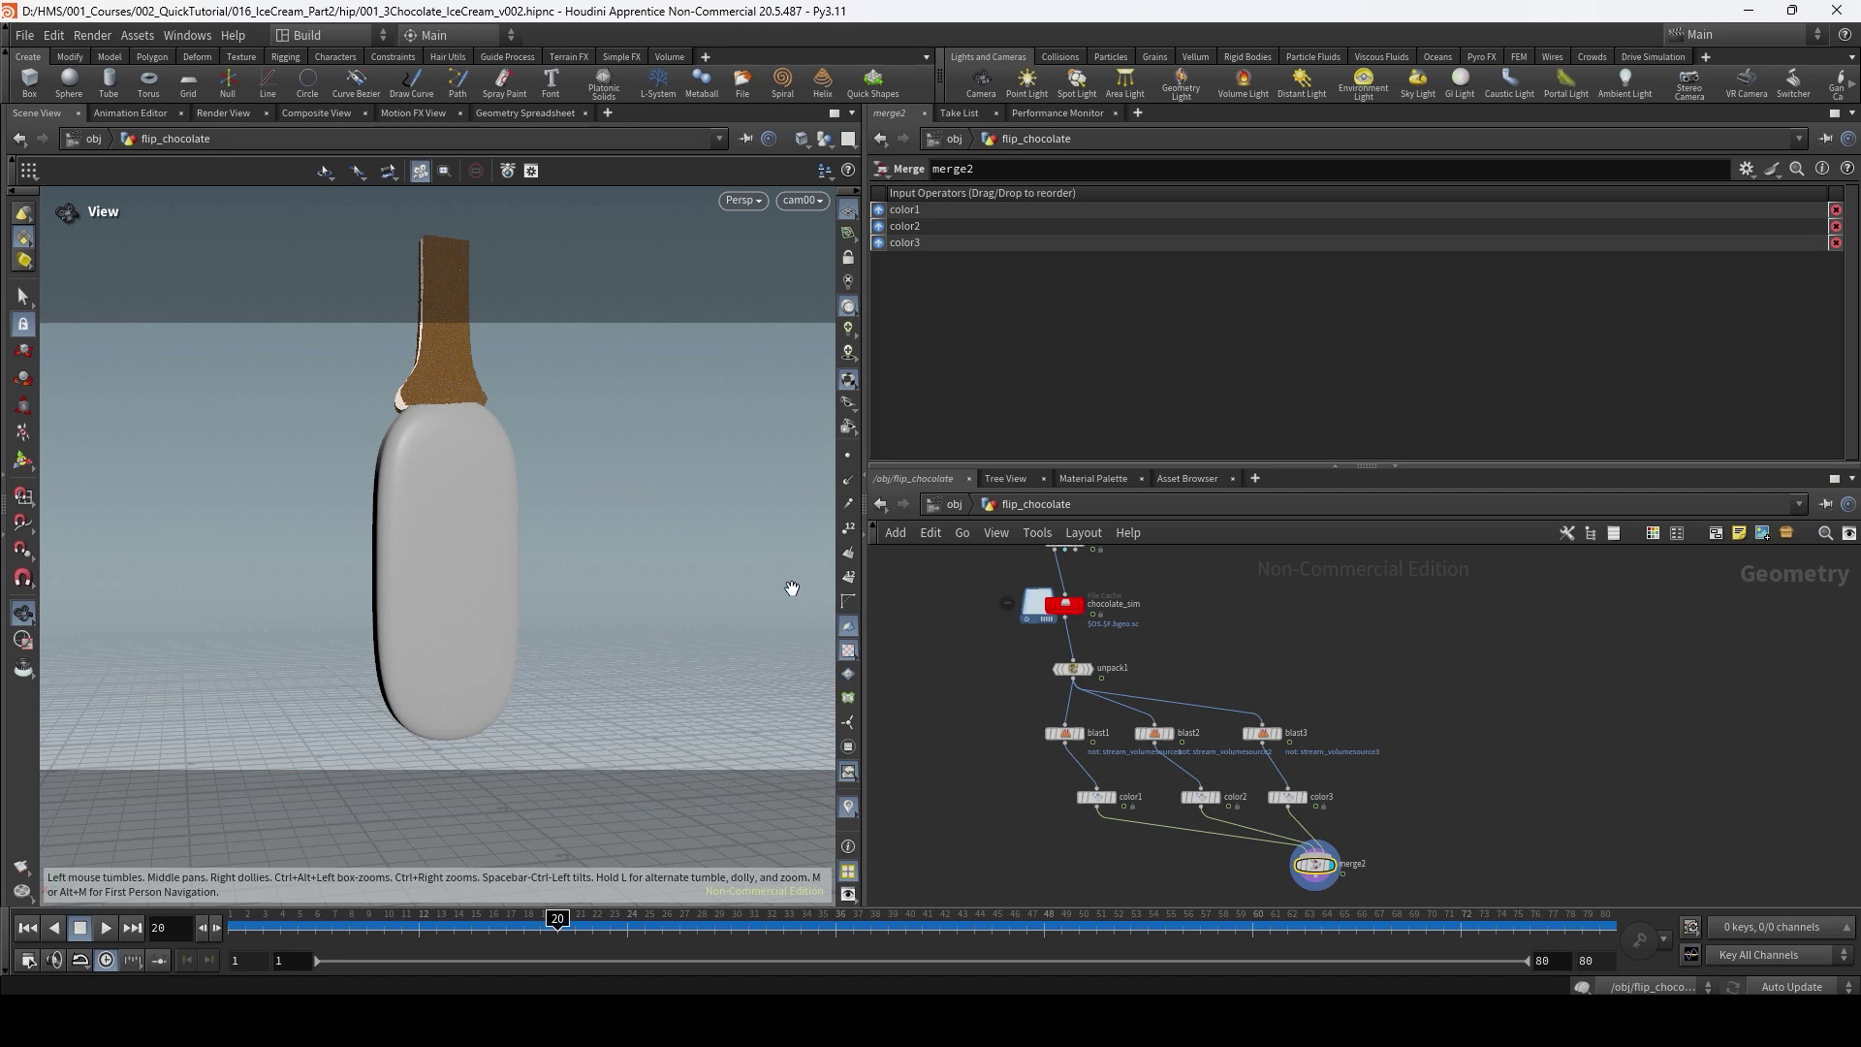
{"action": "left_click_drag", "start_coordinate": [604, 921], "coordinate": [332, 921]}
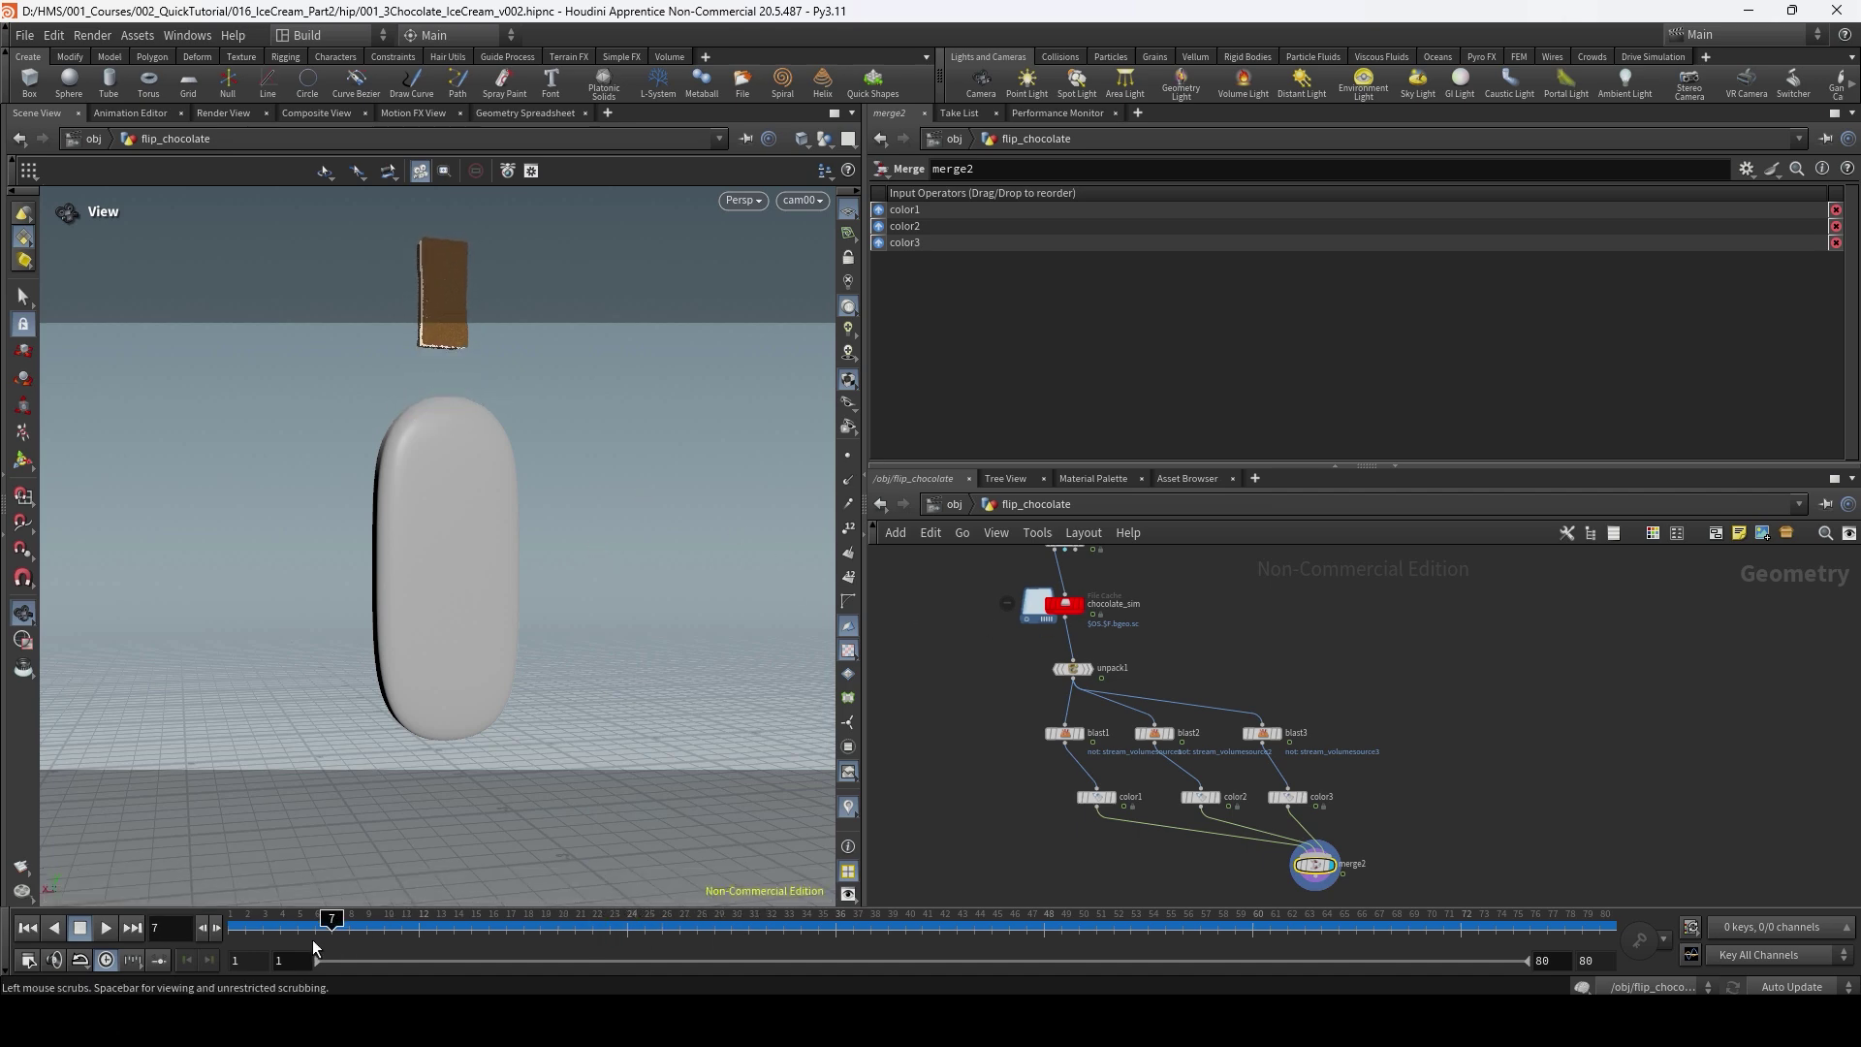
{"action": "left_click", "coordinate": [115, 928]}
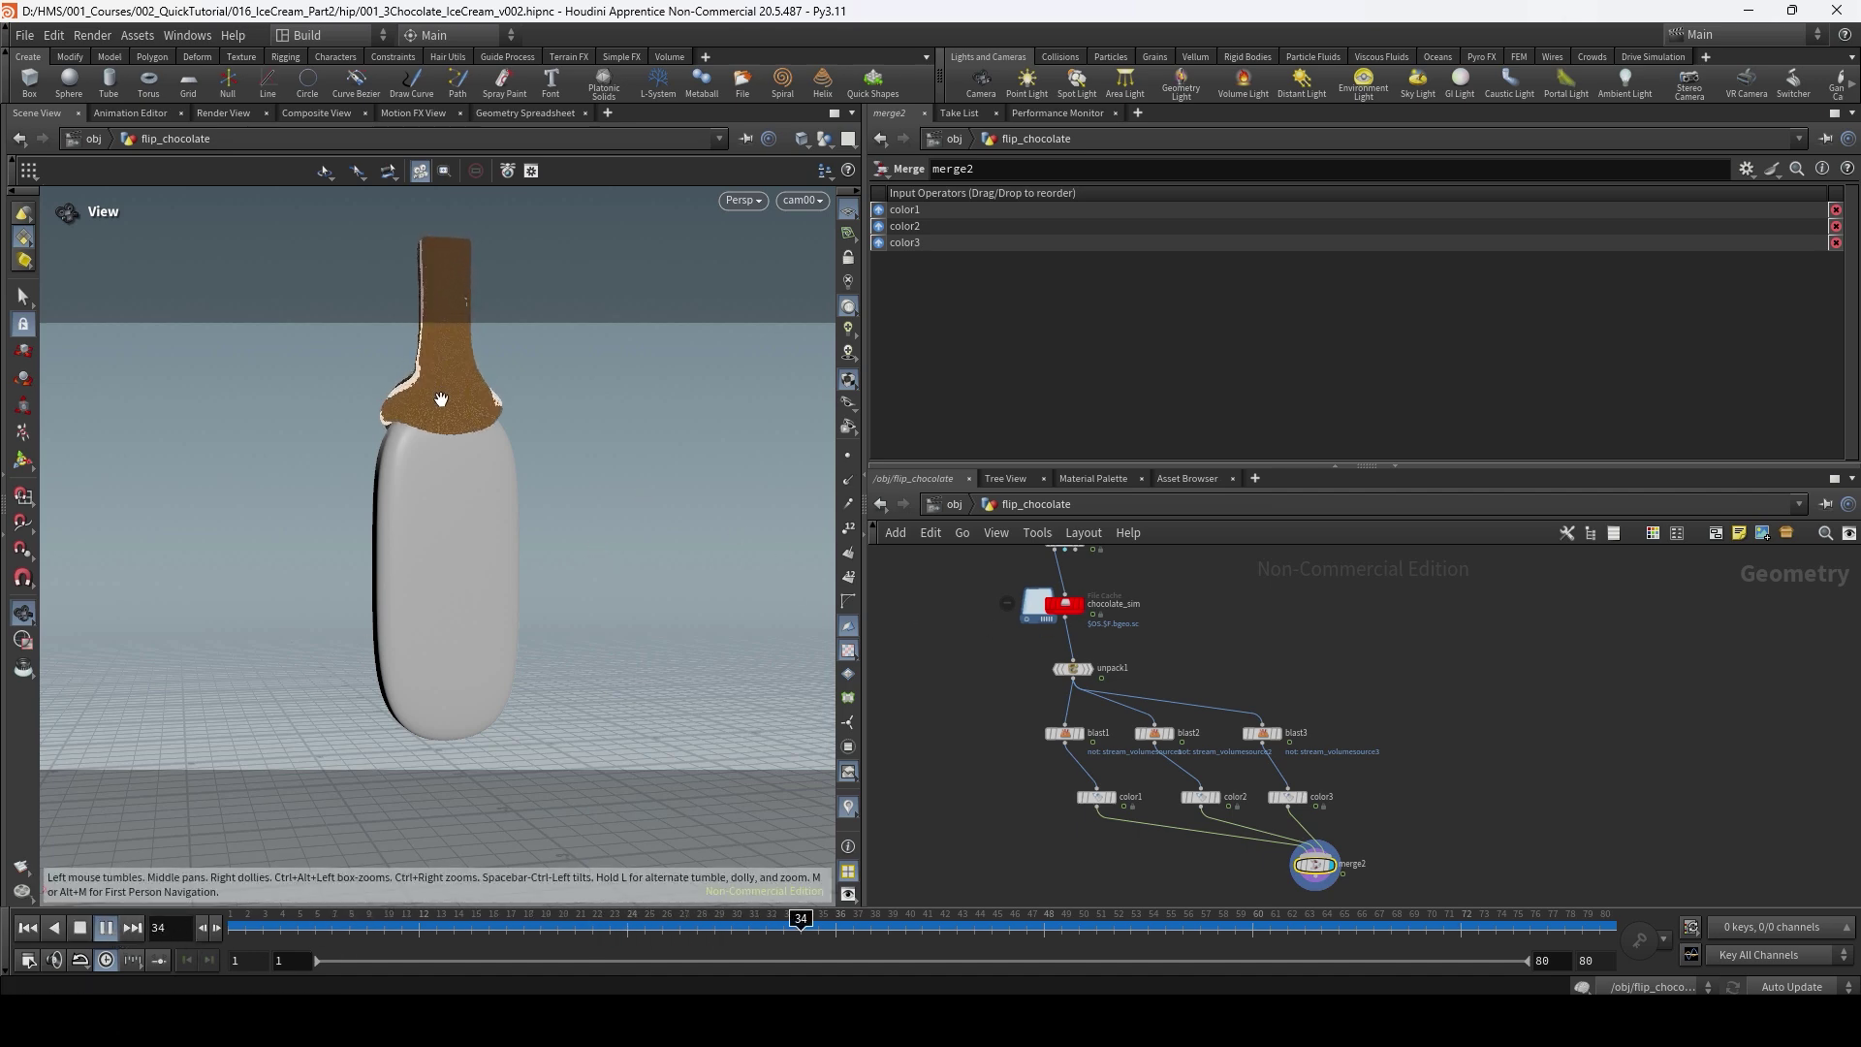
{"action": "left_click_drag", "start_coordinate": [1275, 923], "coordinate": [938, 921]}
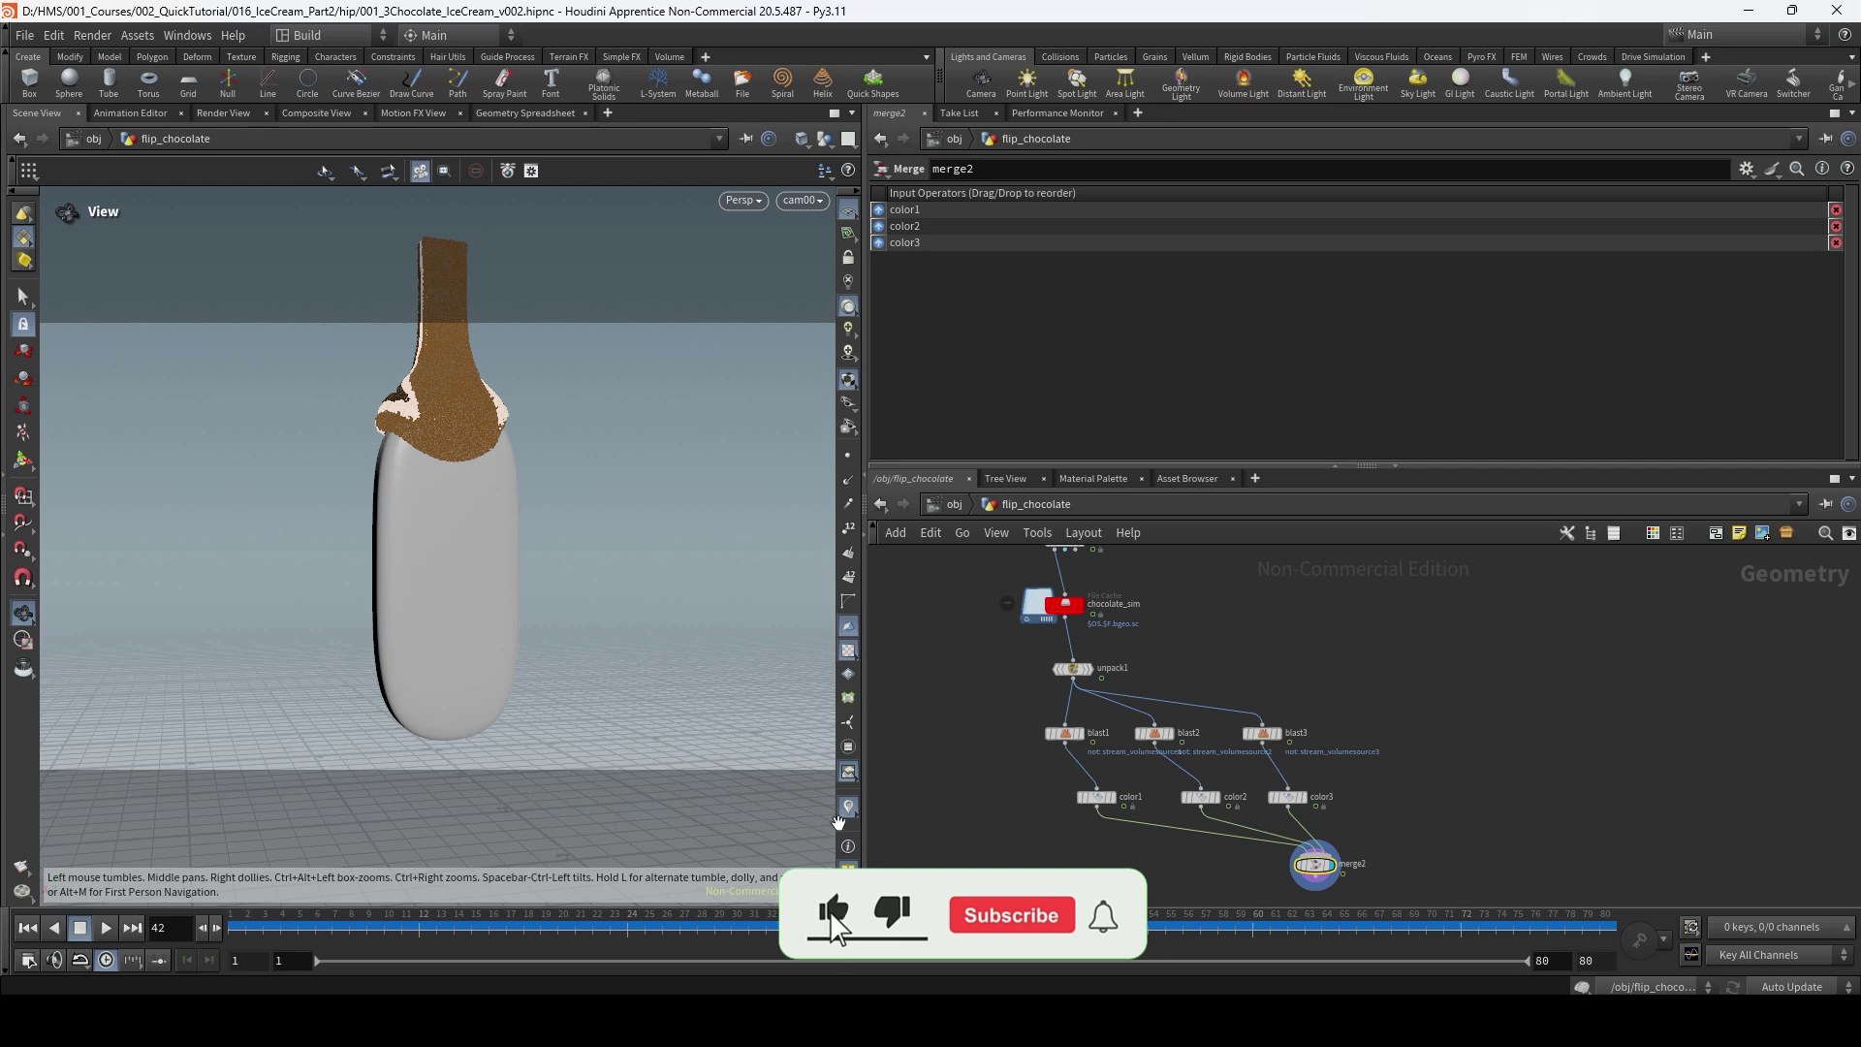
{"action": "left_click", "coordinate": [1029, 923]}
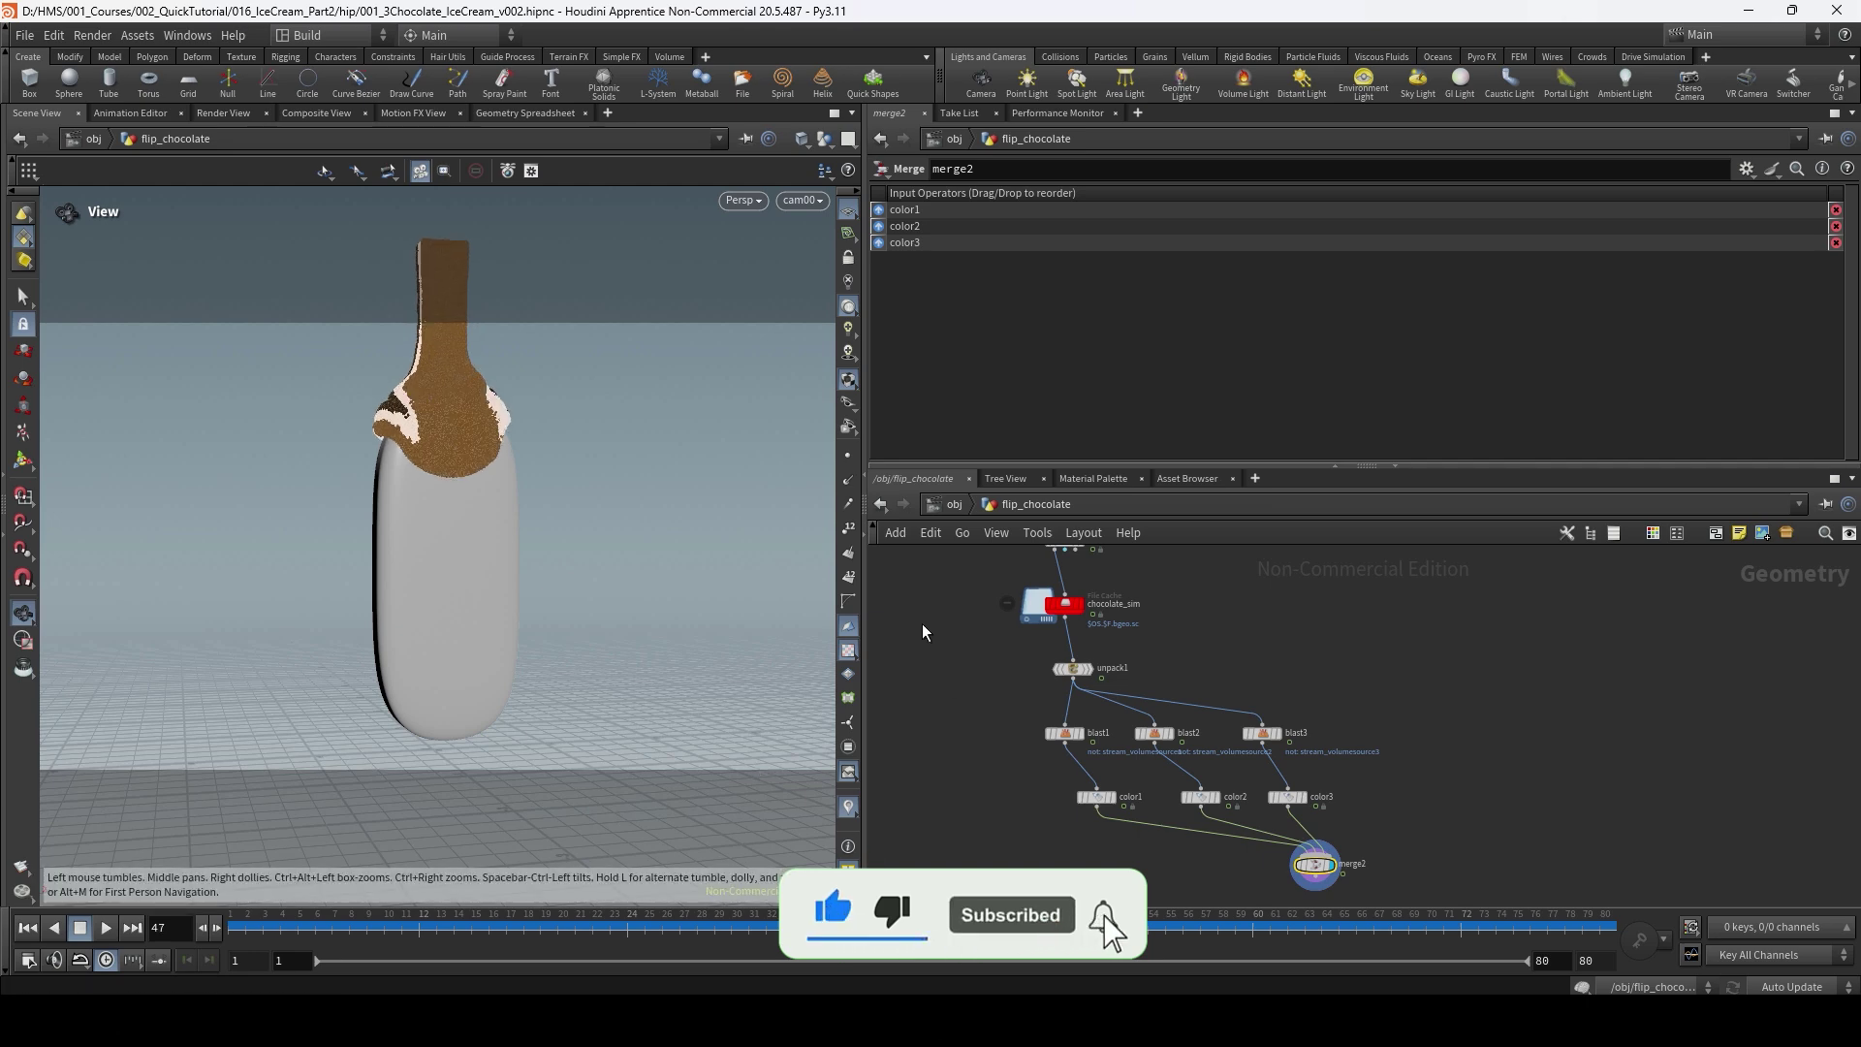
Look through the cam_side camera and move the timeline to frame 8.
{"action": "left_click", "coordinate": [818, 202]}
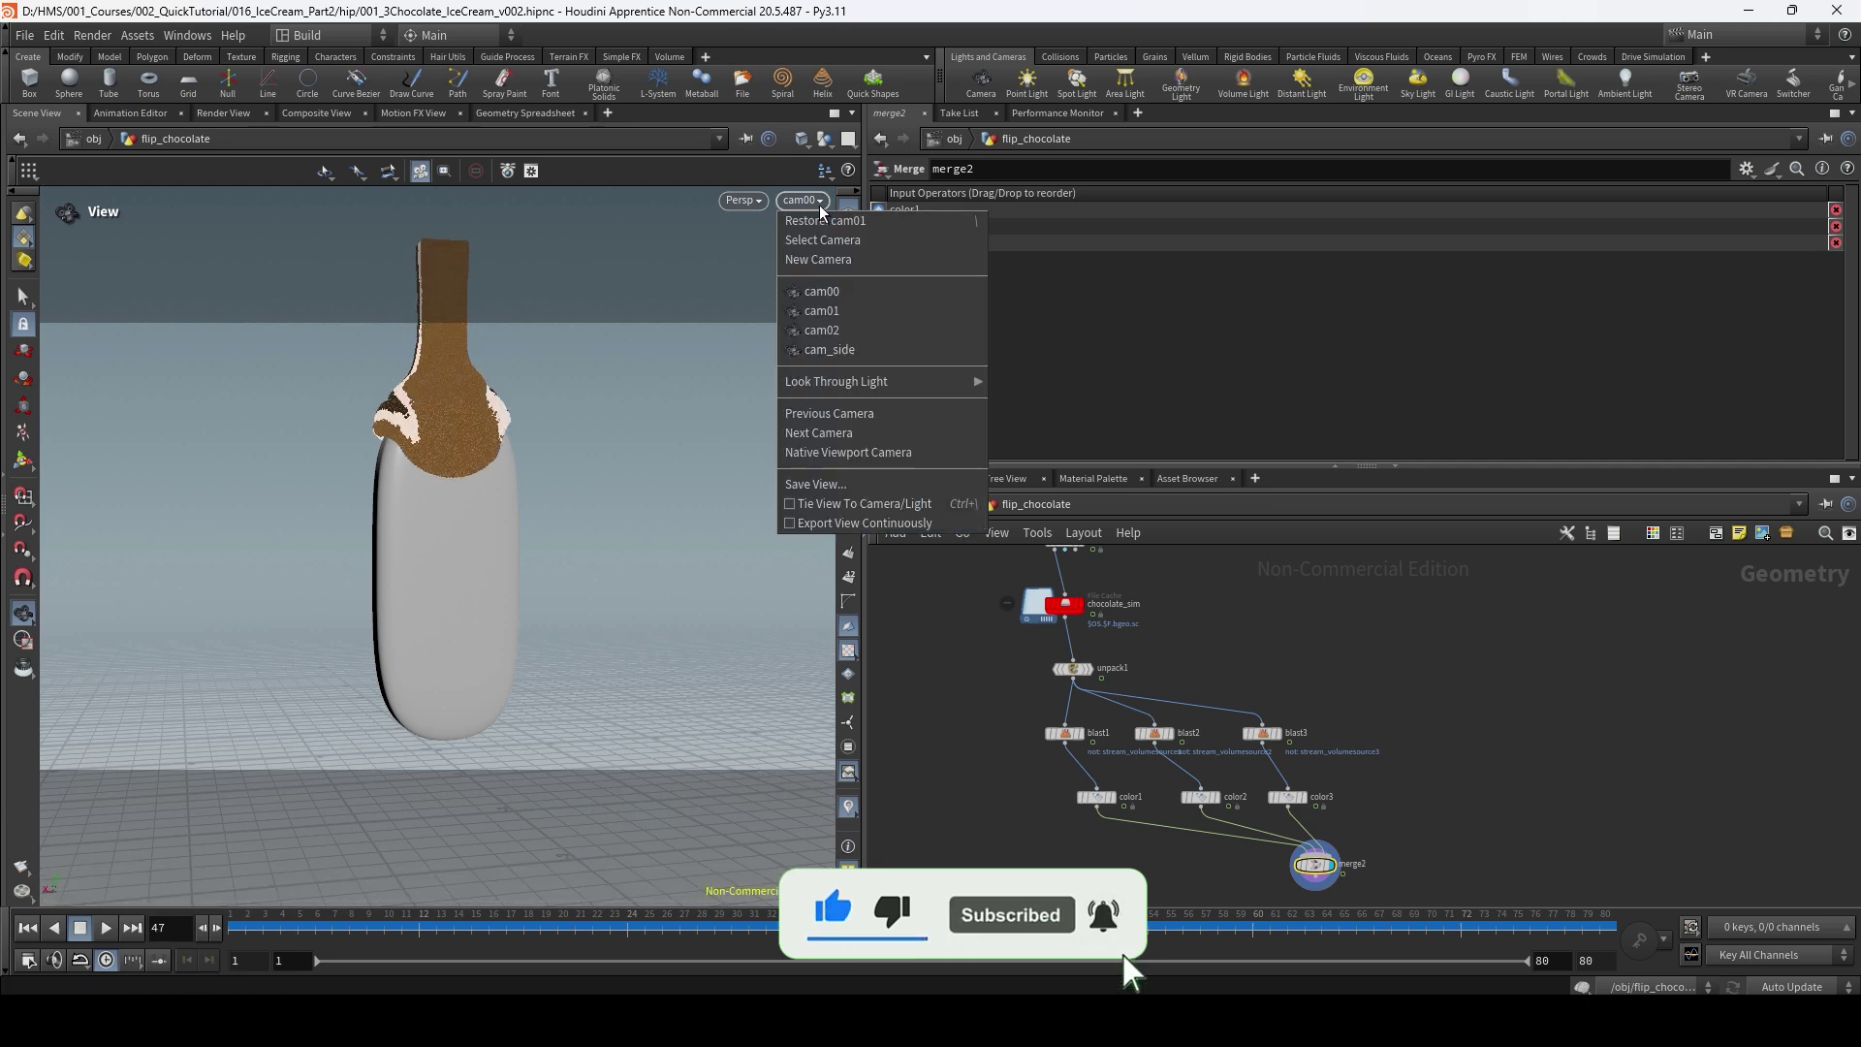
{"action": "left_click", "coordinate": [839, 350]}
{"action": "left_click_drag", "start_coordinate": [491, 934], "coordinate": [349, 934]}
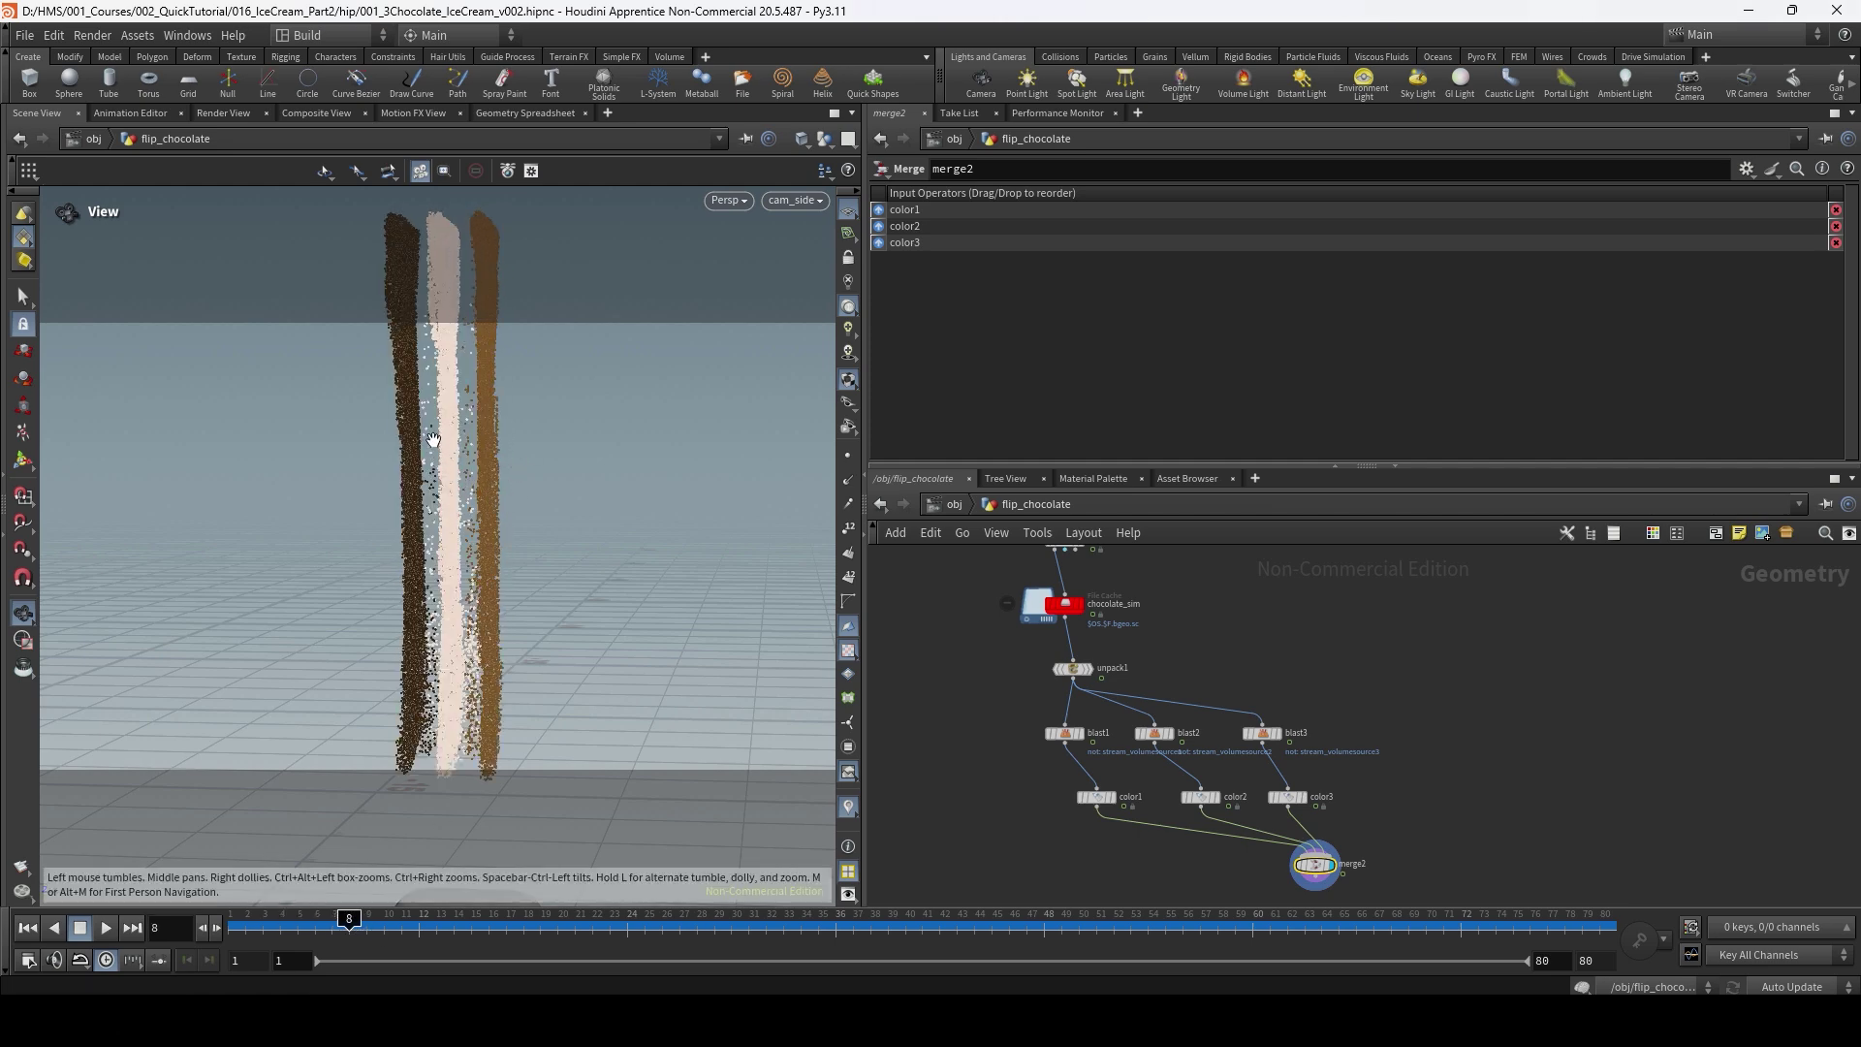
Enlarge the particle point size in the viewport display options to about 5.82 pixels.
{"action": "key", "text": "d"}
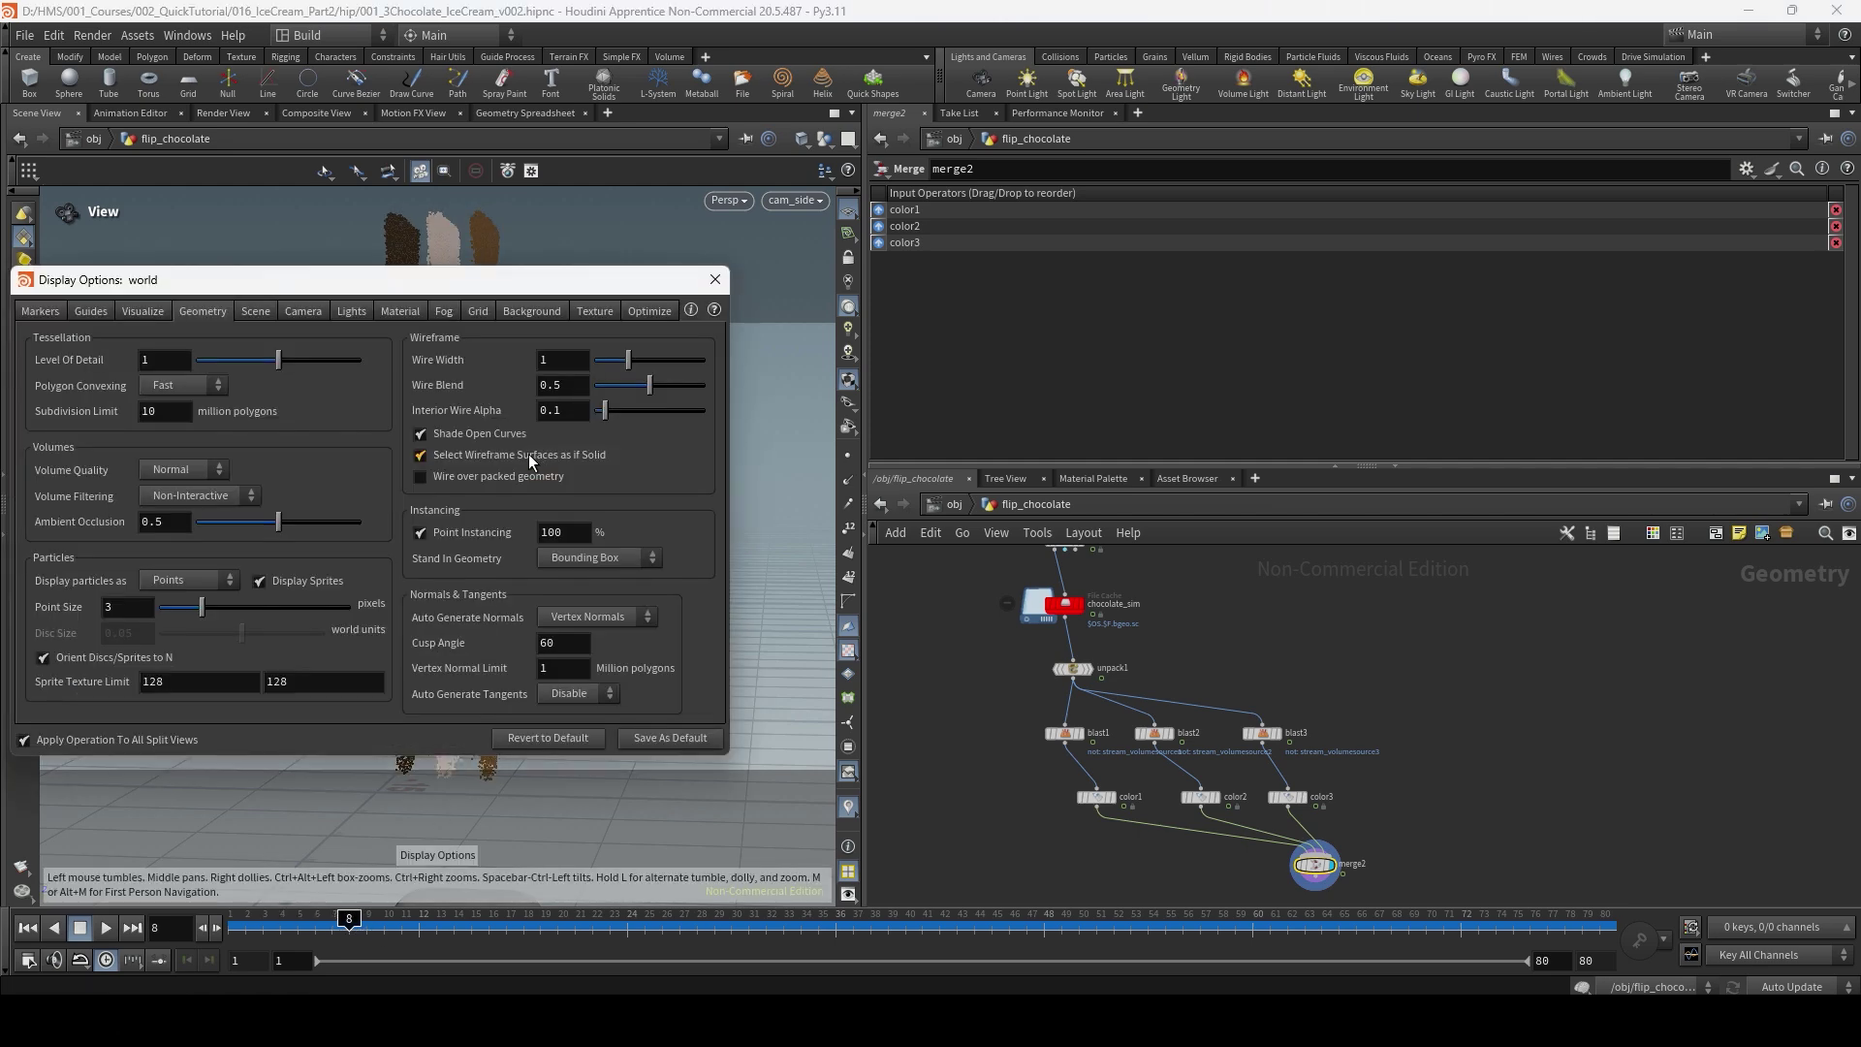
{"action": "left_click_drag", "start_coordinate": [204, 607], "coordinate": [260, 609]}
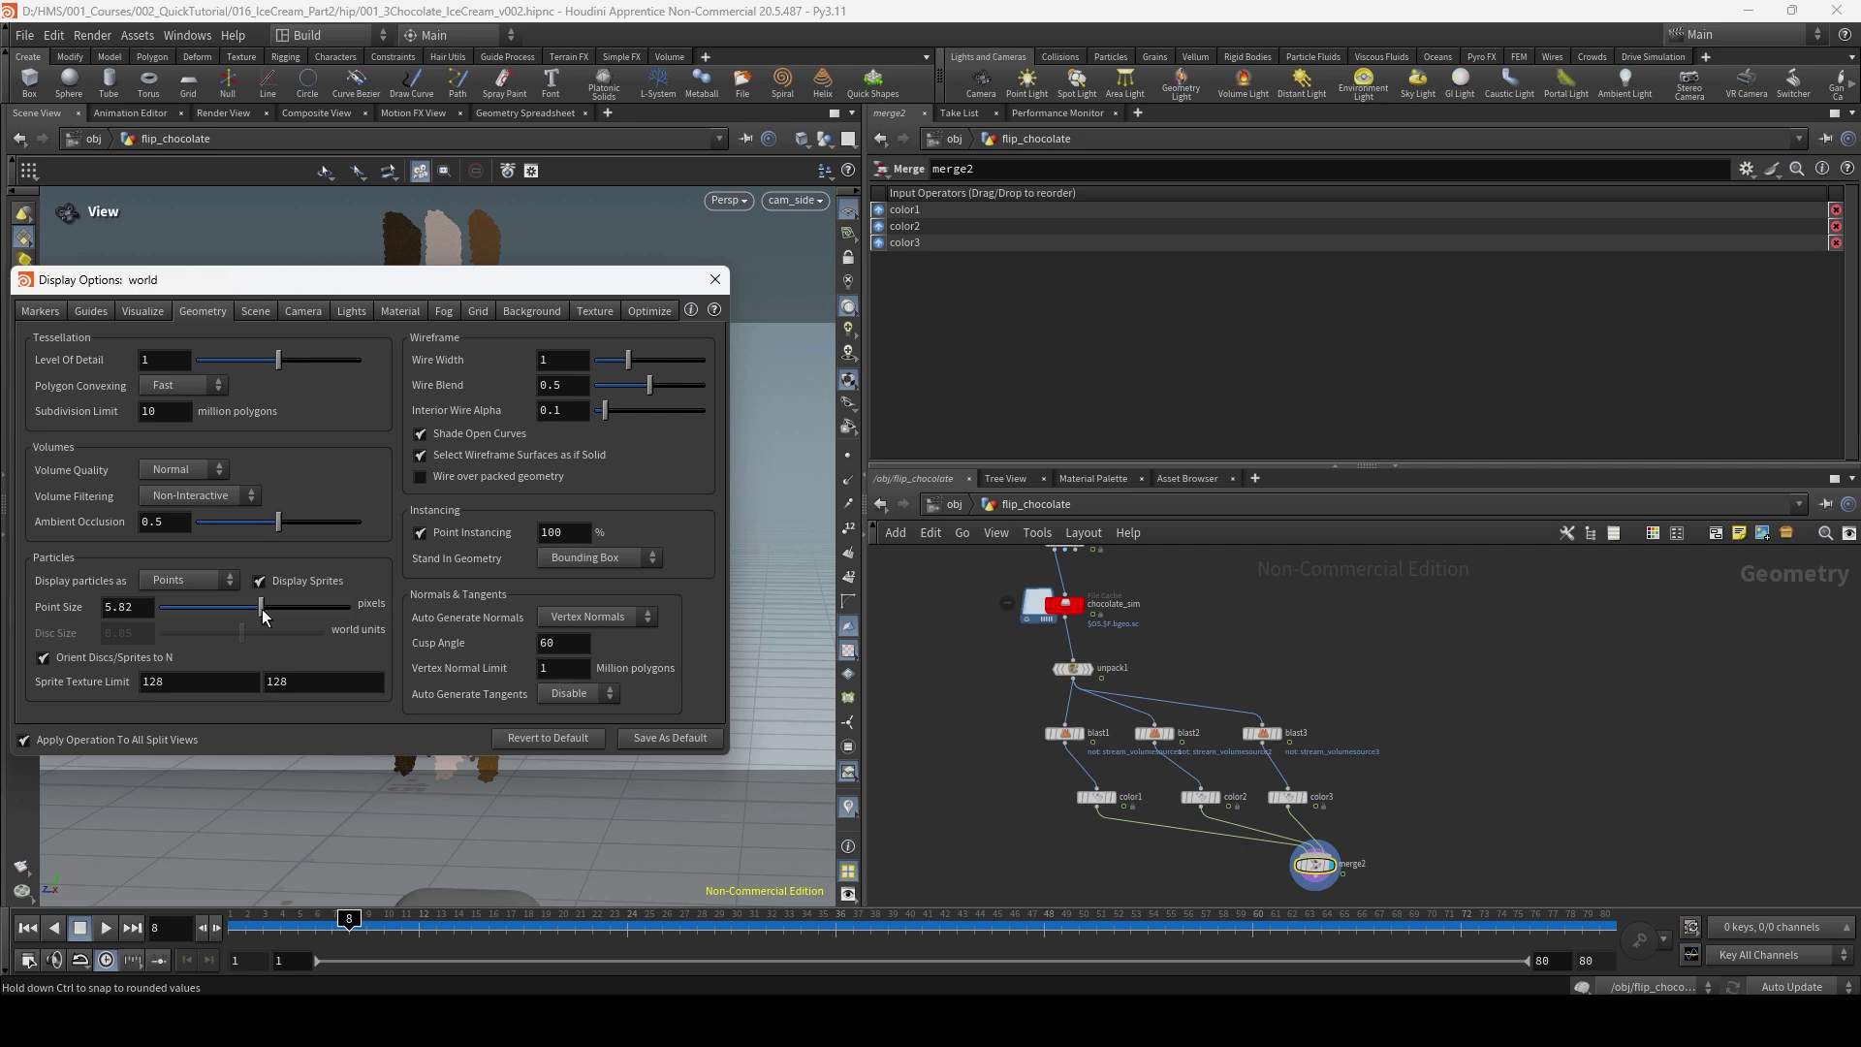
{"action": "left_click", "coordinate": [715, 280]}
Scrub the first frames of the simulation up to frame 6 to examine the particles between the chocolate streams.
{"action": "left_click_drag", "start_coordinate": [317, 919], "coordinate": [217, 920]}
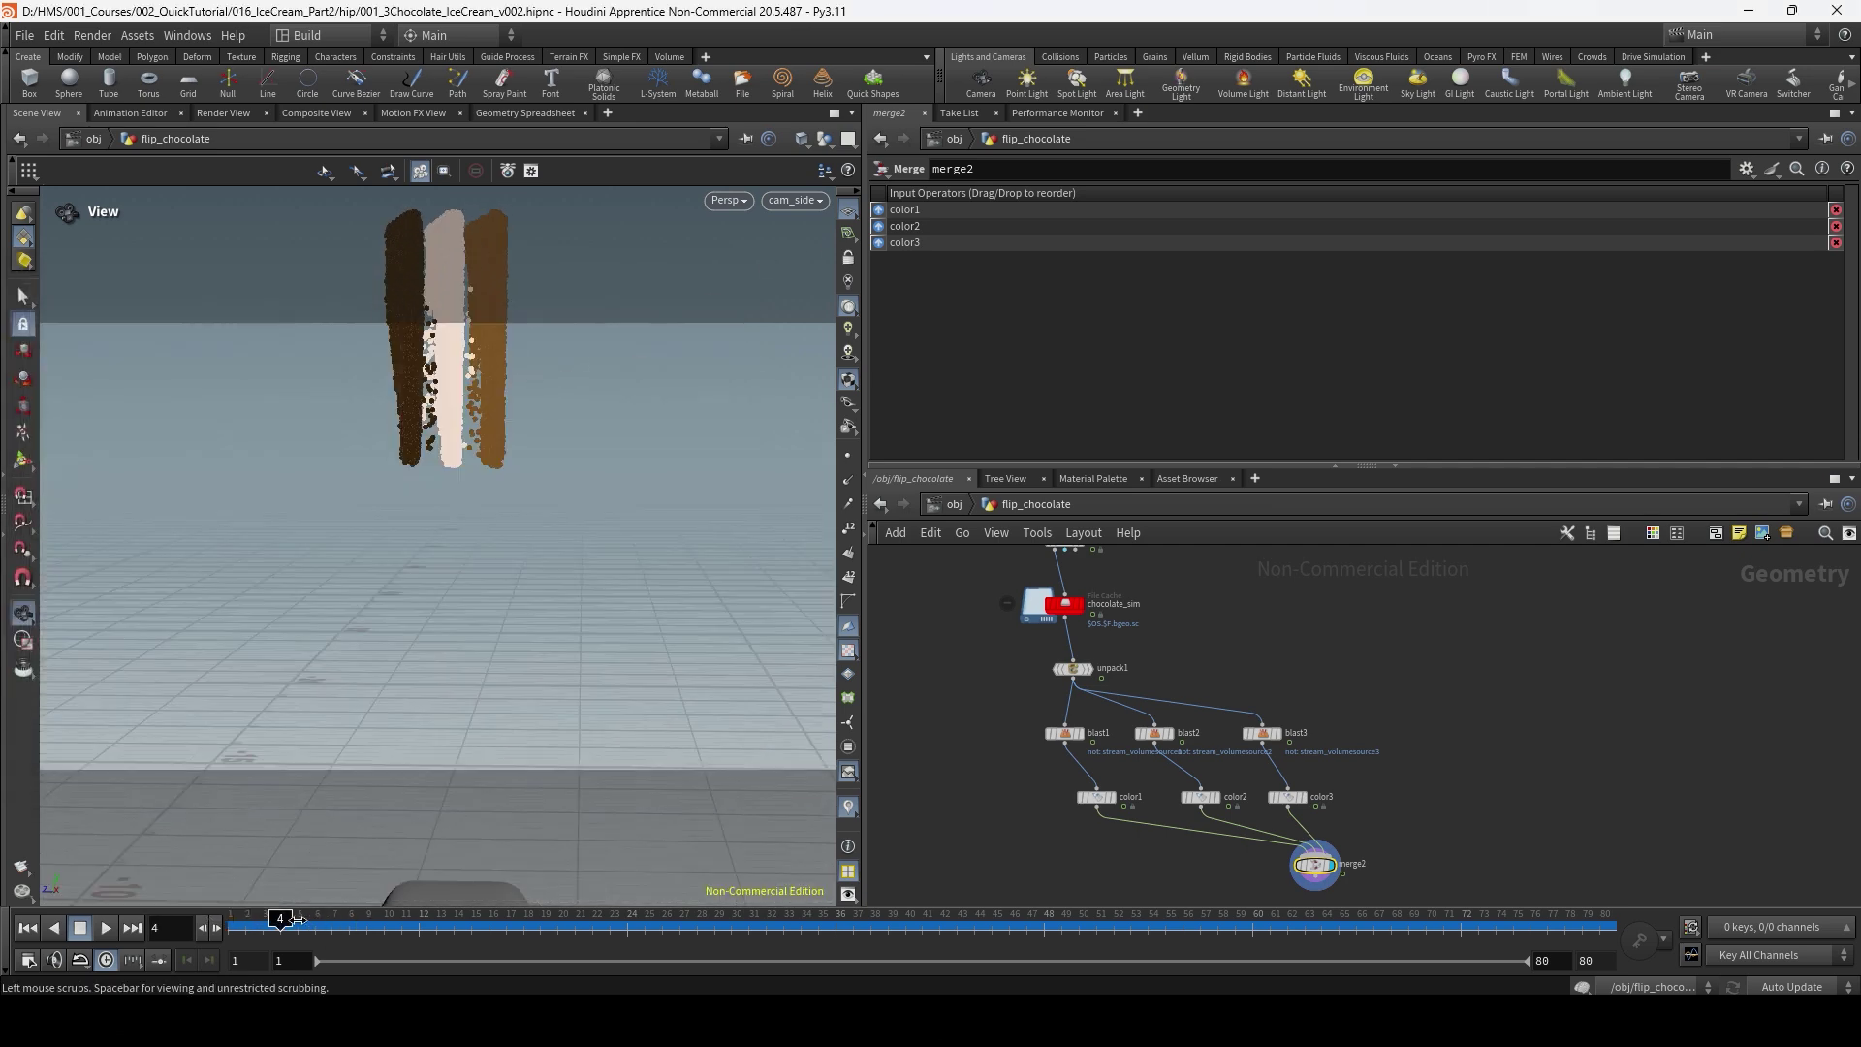
{"action": "left_click_drag", "start_coordinate": [297, 919], "coordinate": [315, 919]}
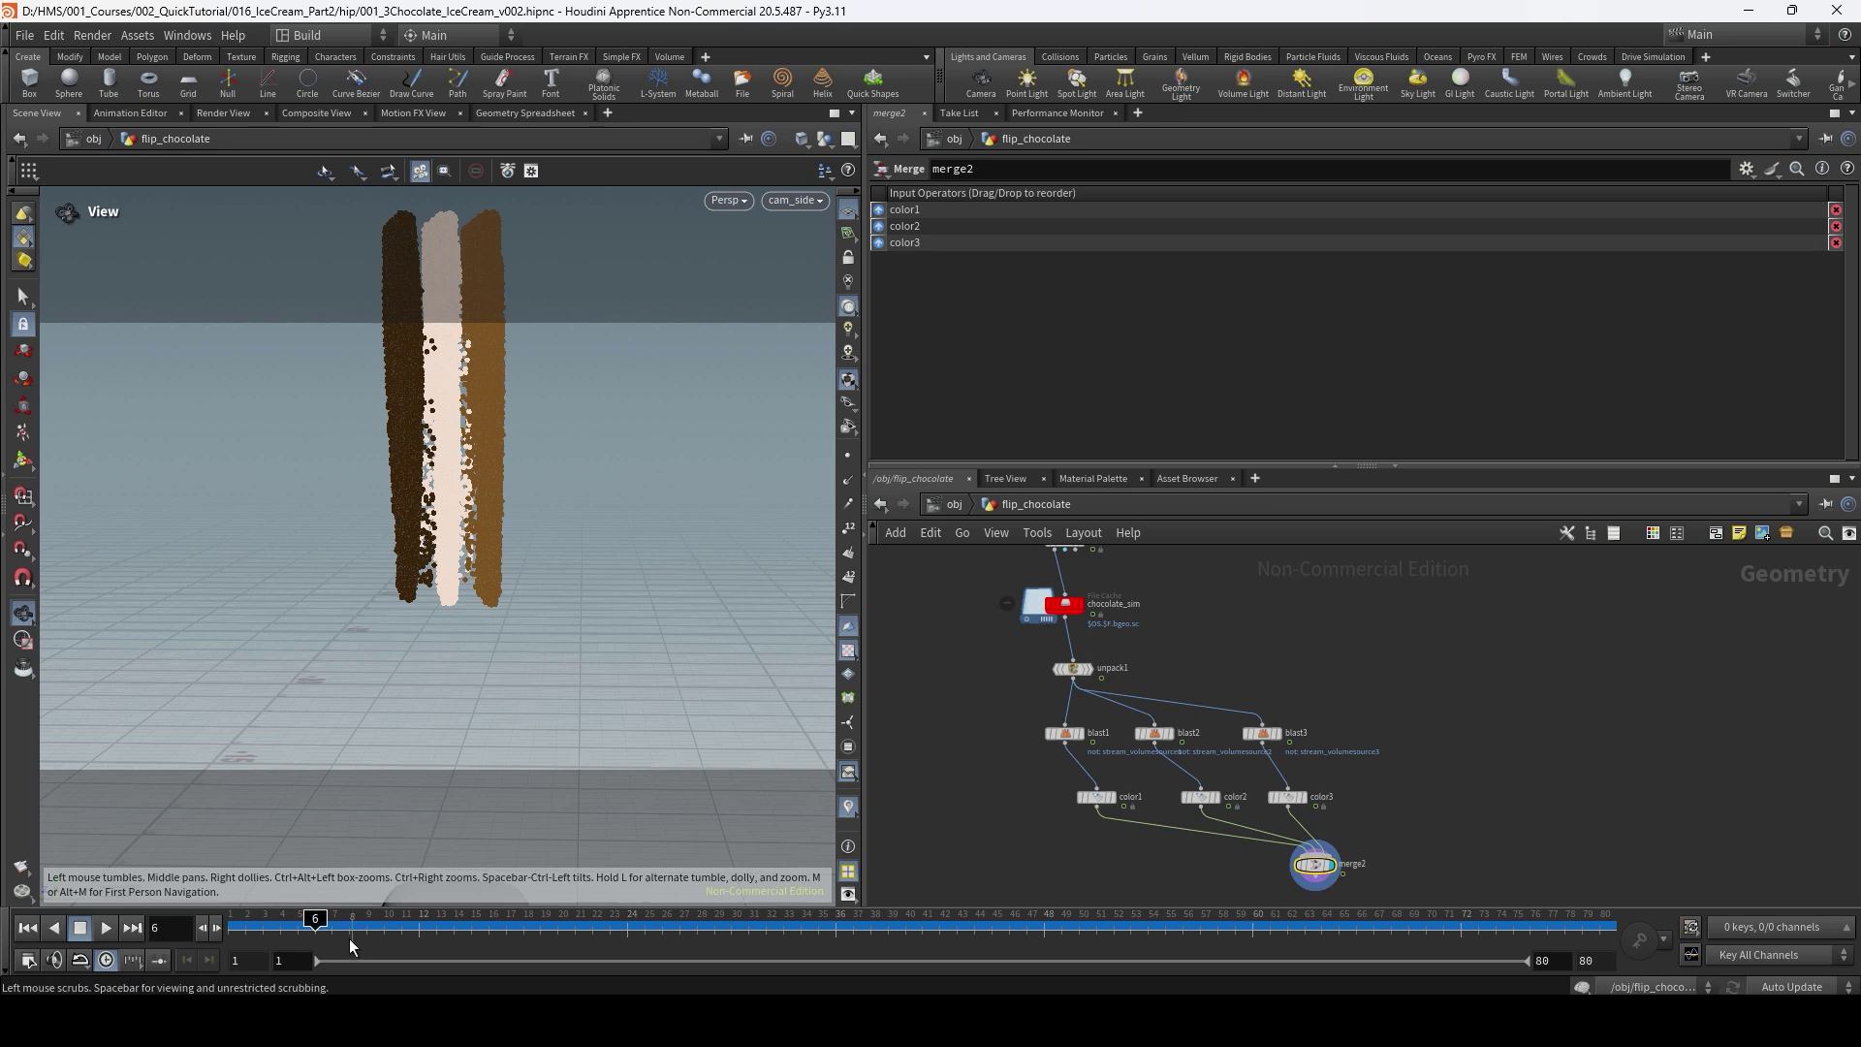
{"action": "mouse_move", "coordinate": [333, 929]}
{"action": "left_mouse_down"}
{"action": "mouse_move", "coordinate": [355, 927]}
{"action": "mouse_move", "coordinate": [316, 926]}
{"action": "left_mouse_up"}
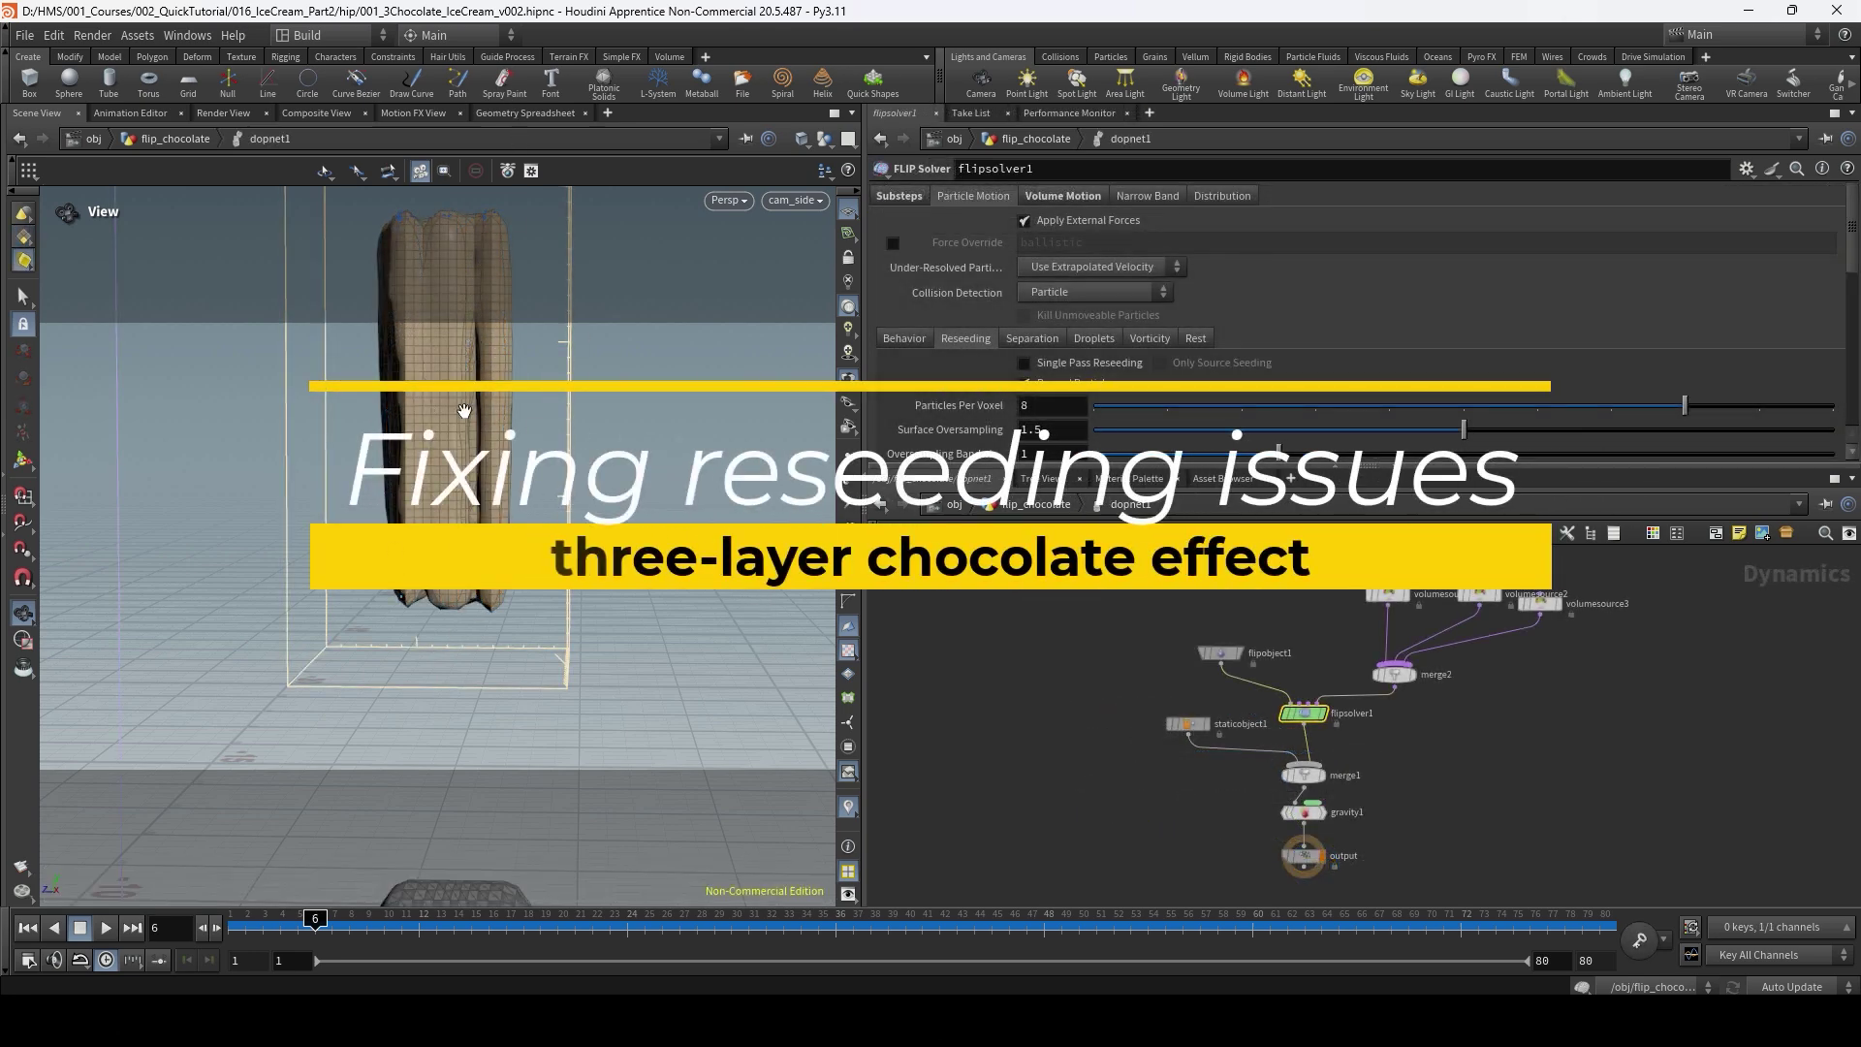
Hide the surface guide of flipobject1 in the DOP network and set its grid scale to 1.5.
{"action": "left_click", "coordinate": [1219, 652]}
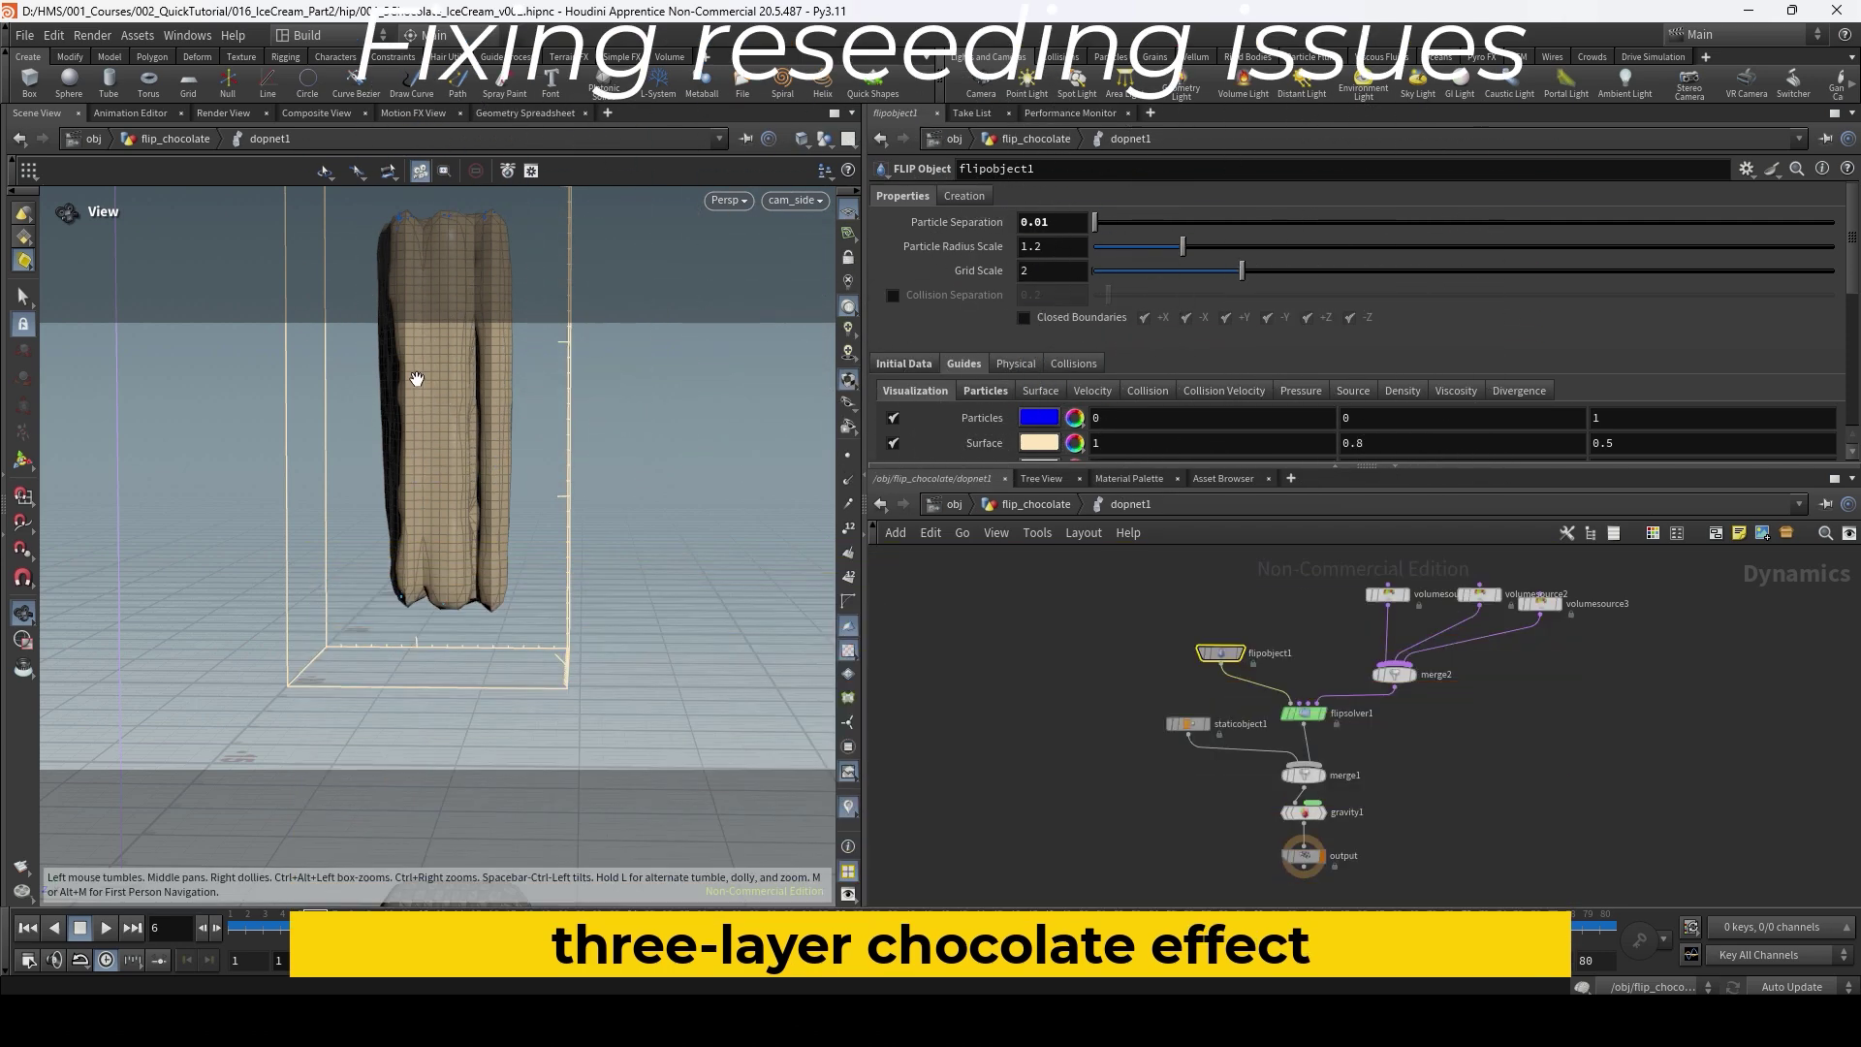
{"action": "left_click", "coordinate": [892, 444]}
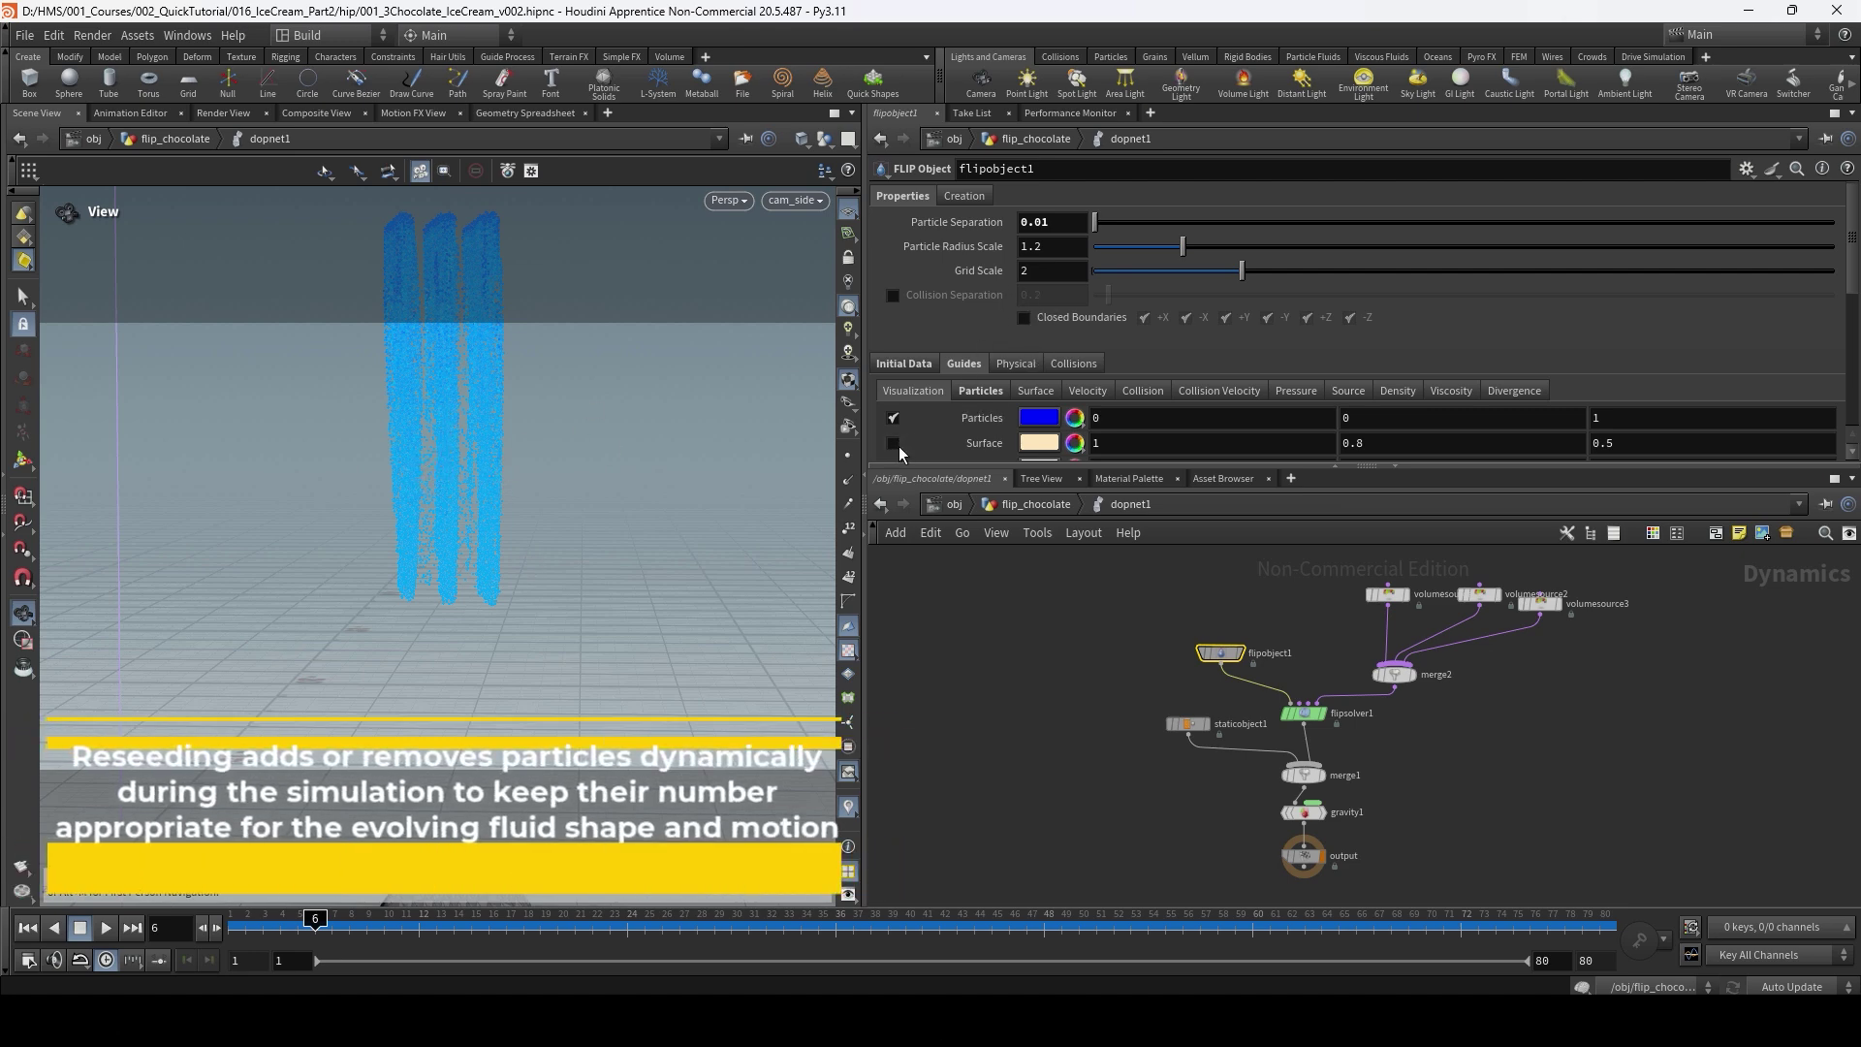
{"action": "left_click_drag", "start_coordinate": [1039, 283], "coordinate": [924, 305]}
{"action": "type", "text": "1.5"}
{"action": "key", "text": "Return"}
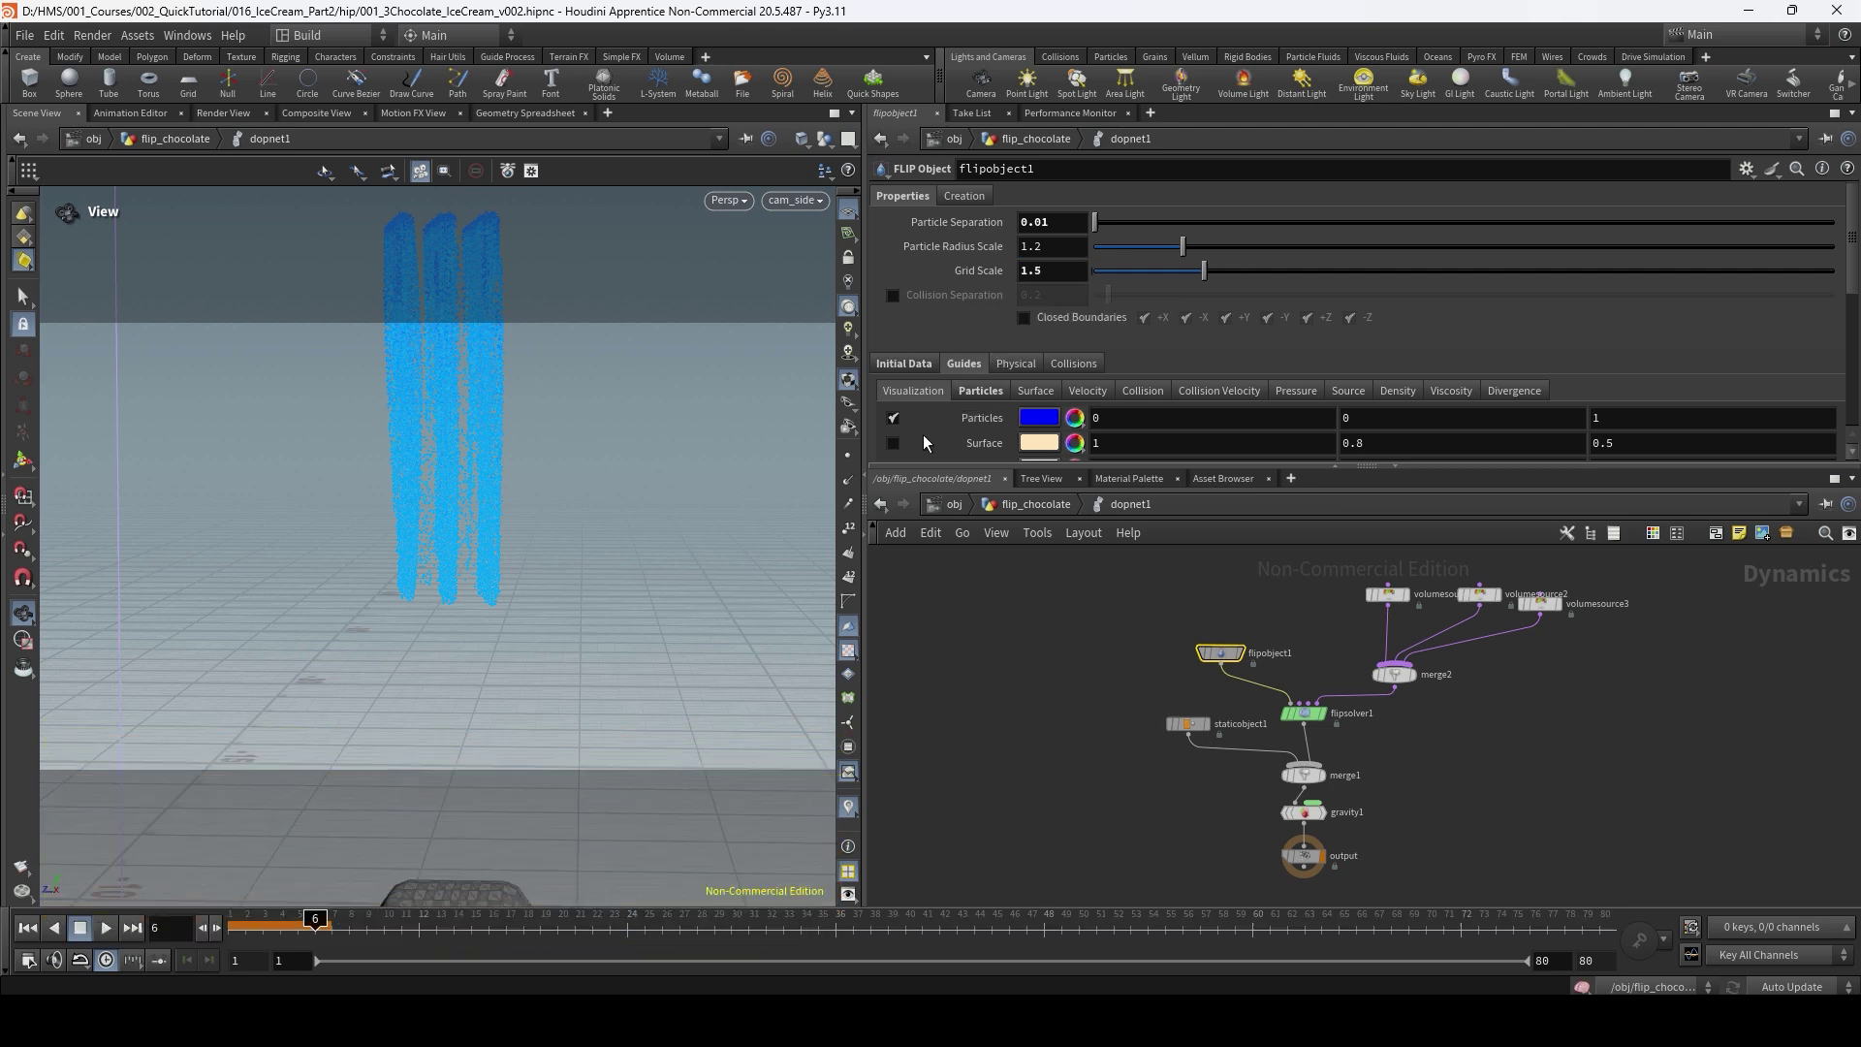
Inspect the node info of flipsolver1 for its field voxel and particle counts.
{"action": "left_click", "coordinate": [1305, 717]}
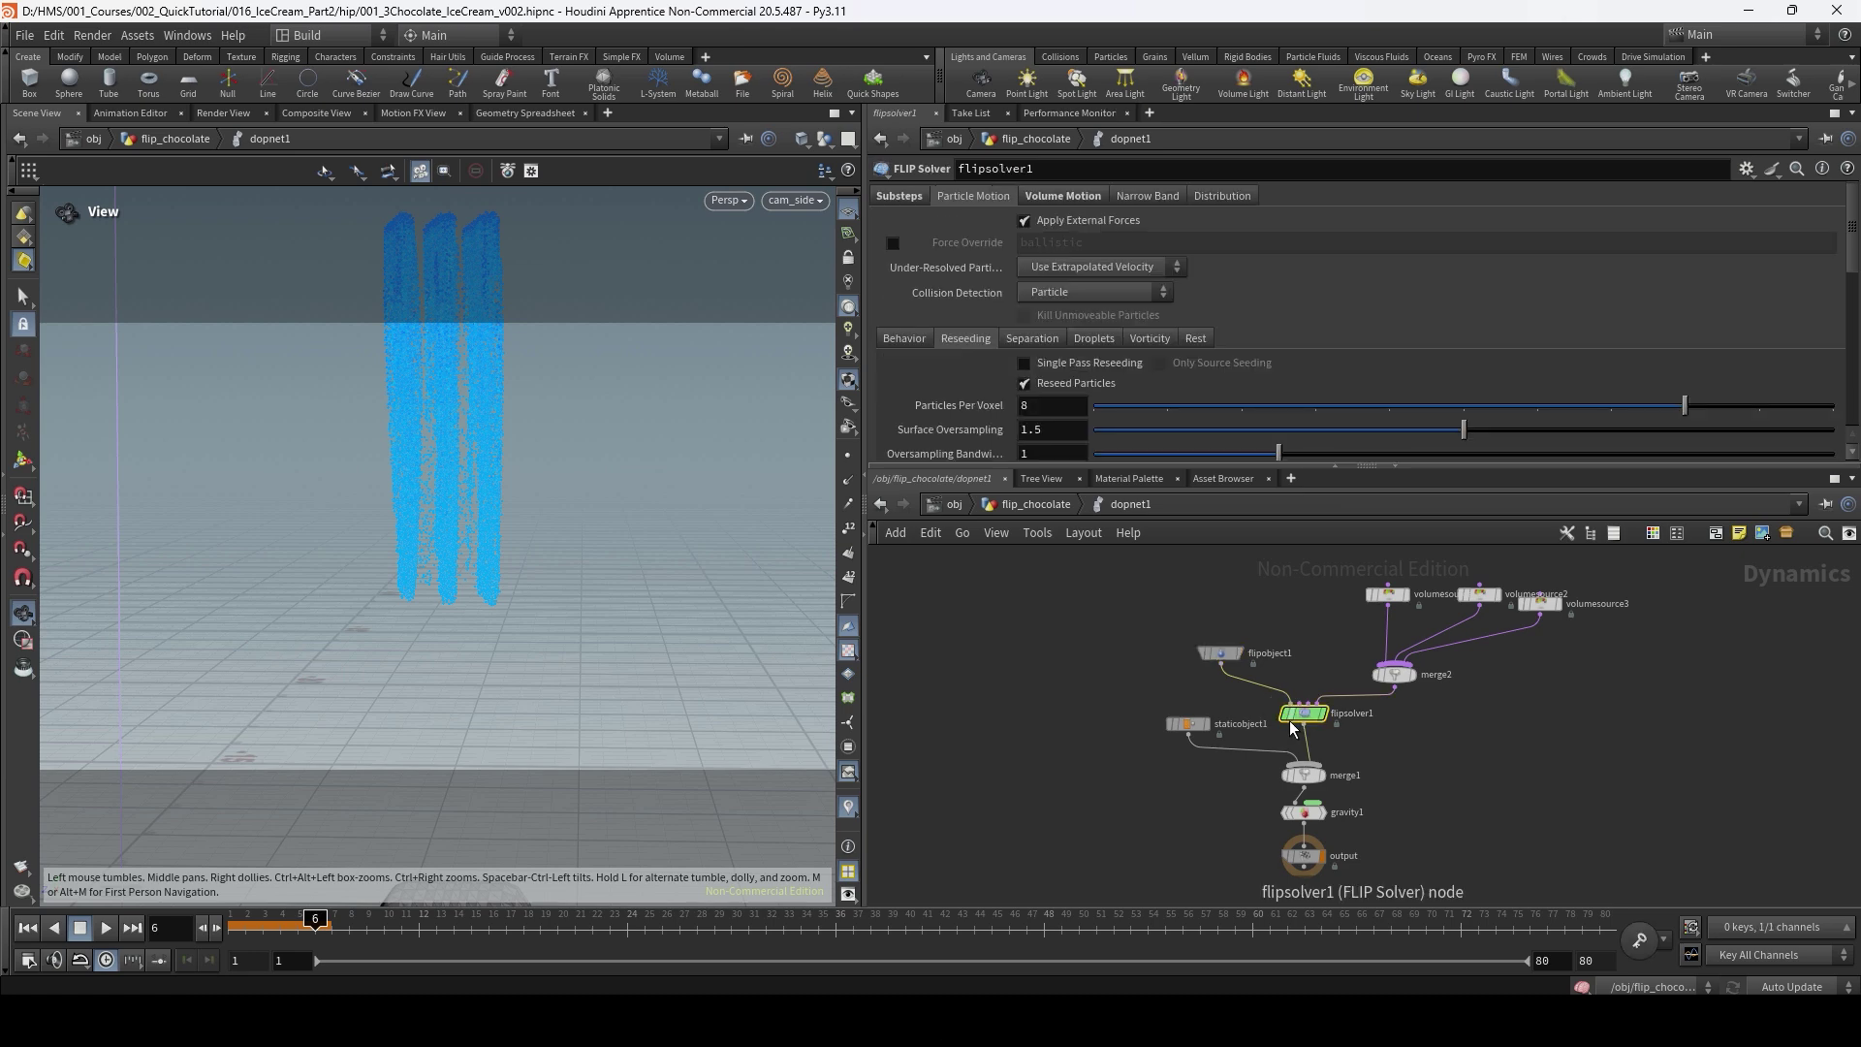
{"action": "middle_click", "coordinate": [1303, 717]}
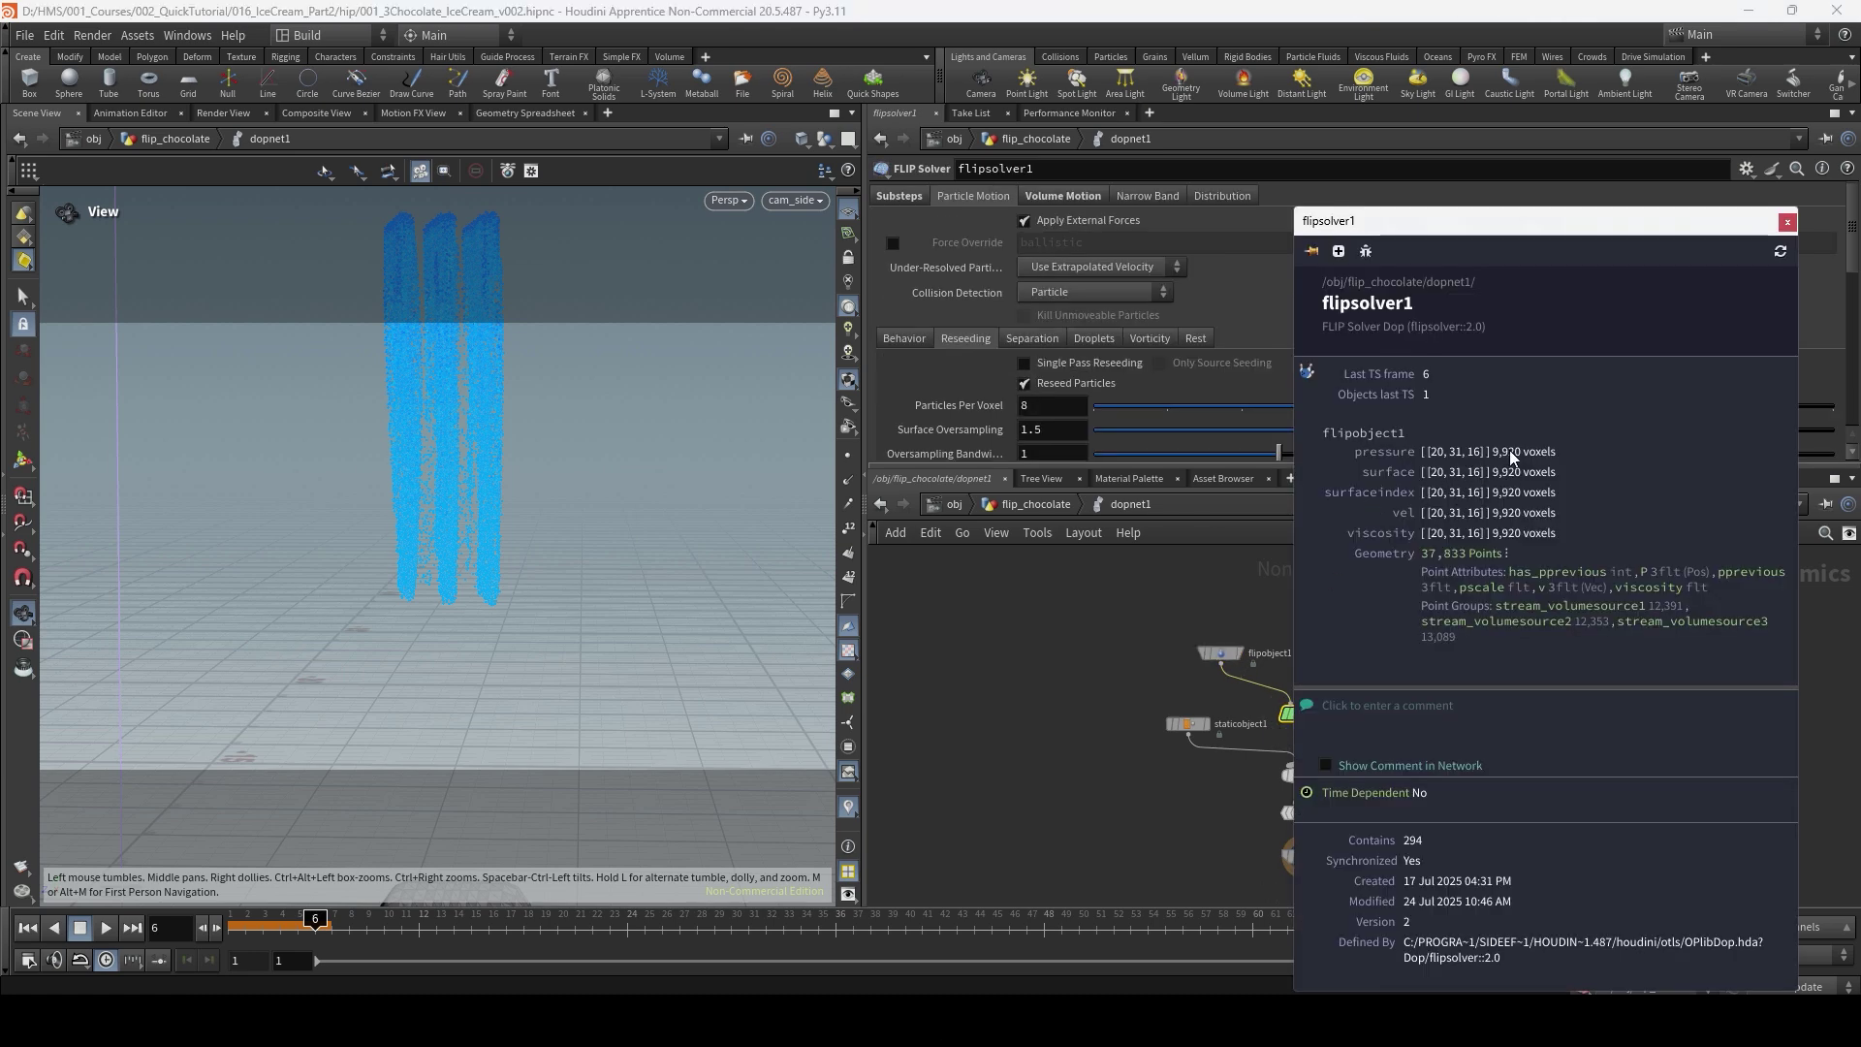
Resimulate the first frames from the start and show the surface guide of flipobject1.
{"action": "left_click", "coordinate": [27, 930]}
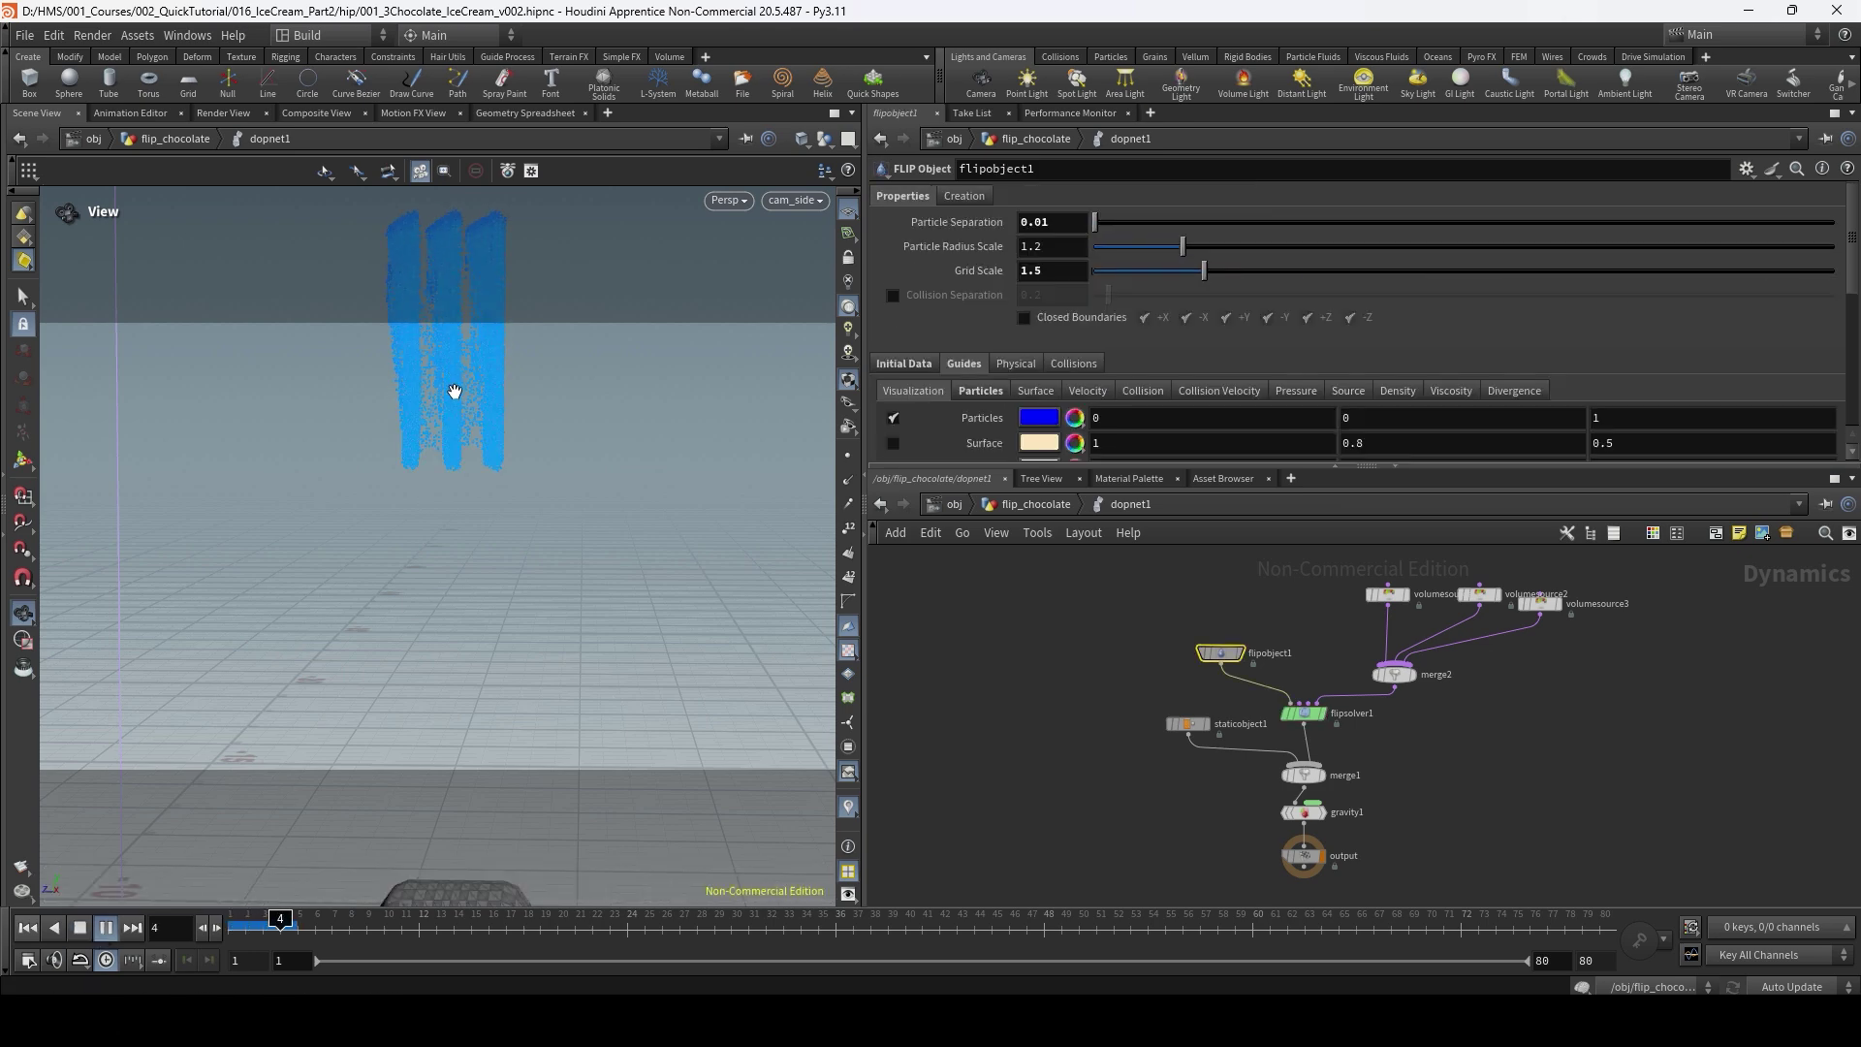
{"action": "key", "text": "Escape"}
{"action": "left_click", "coordinate": [894, 444]}
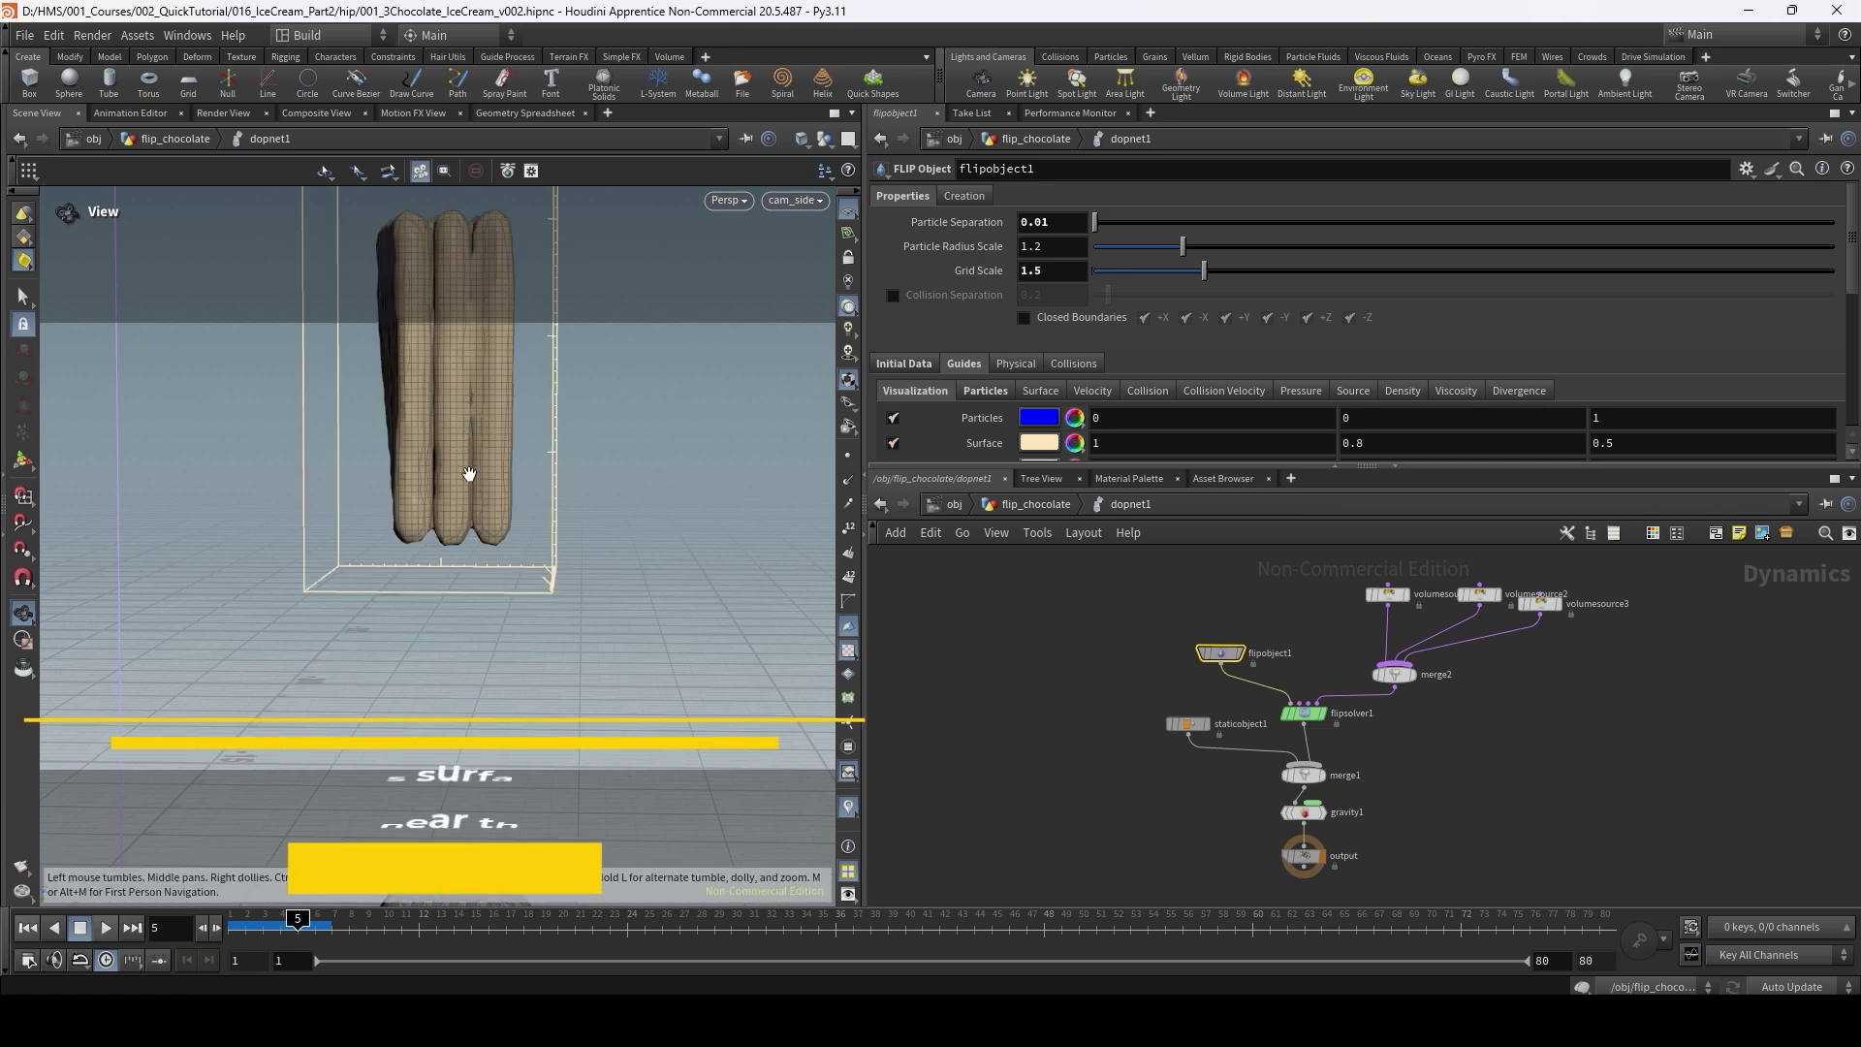
Set flipobject1's particle separation to 0.008 and resimulate from frame 1.
{"action": "left_click_drag", "start_coordinate": [1042, 224], "coordinate": [1067, 240]}
{"action": "type", "text": "8"}
{"action": "key", "text": "Return"}
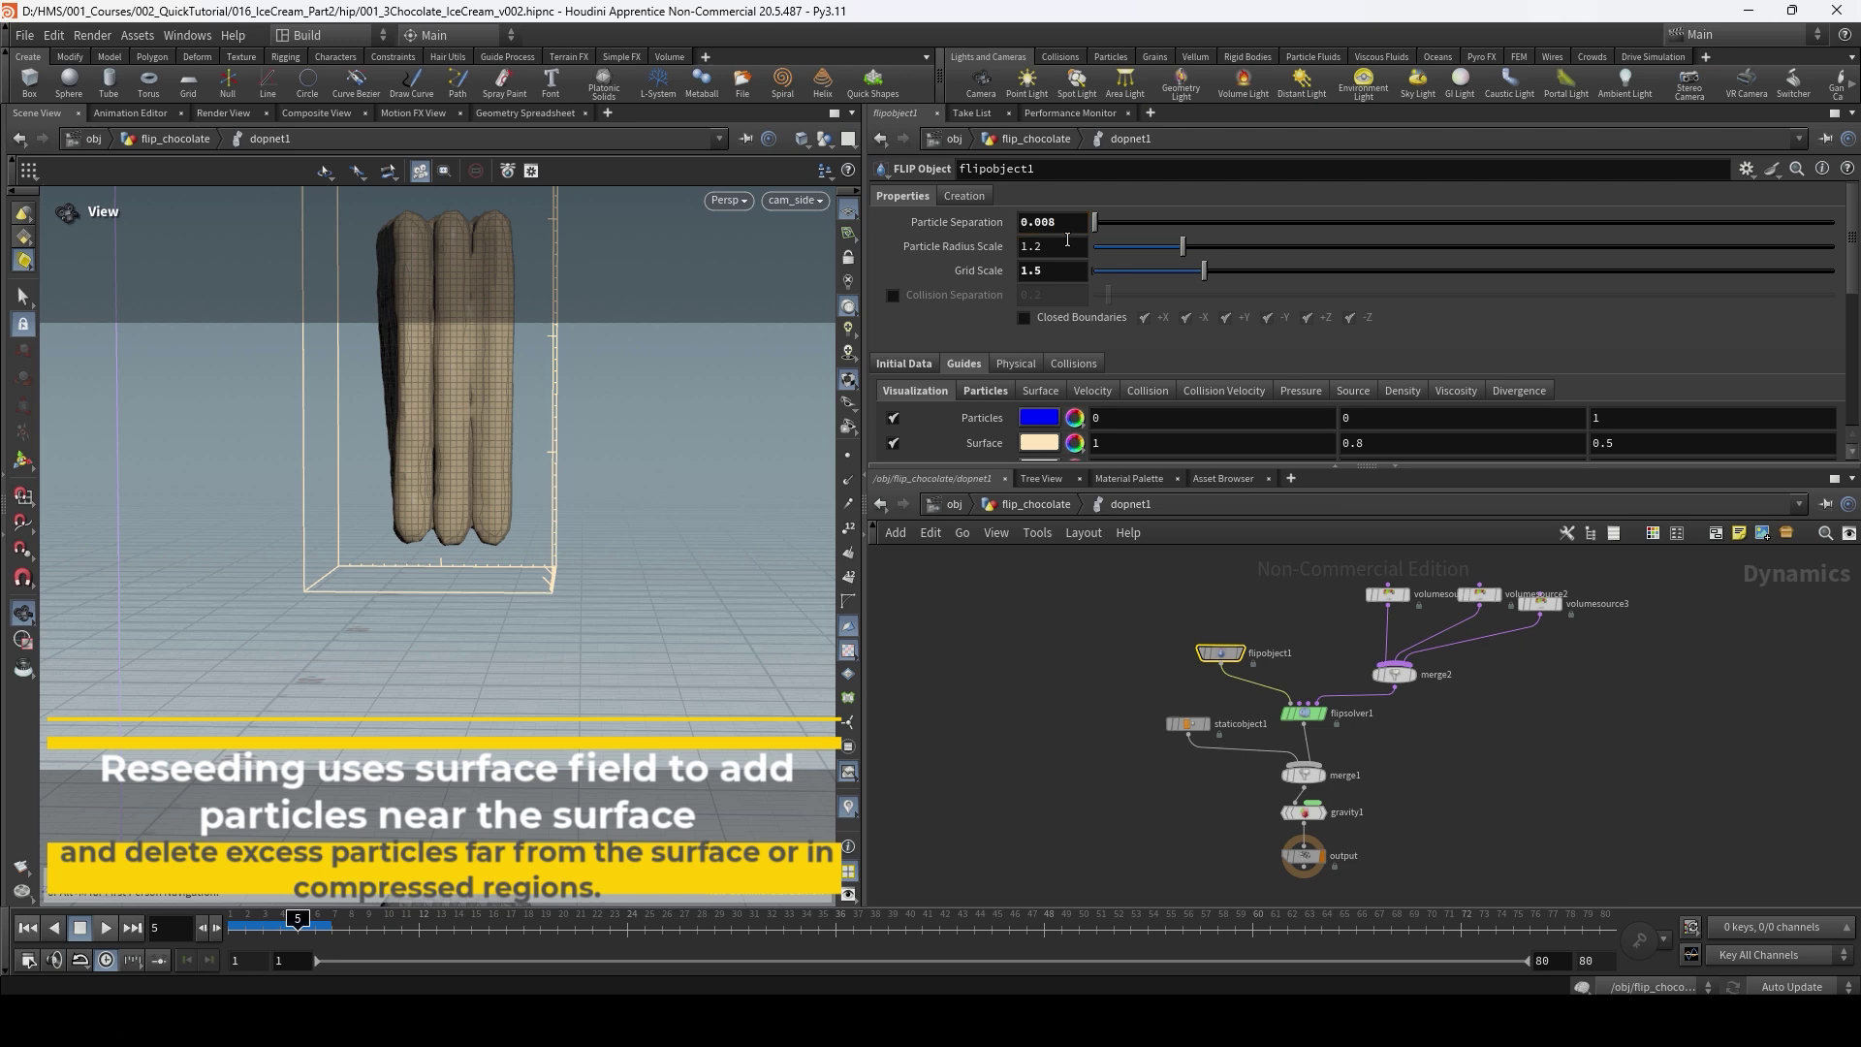
{"action": "left_click", "coordinate": [37, 933]}
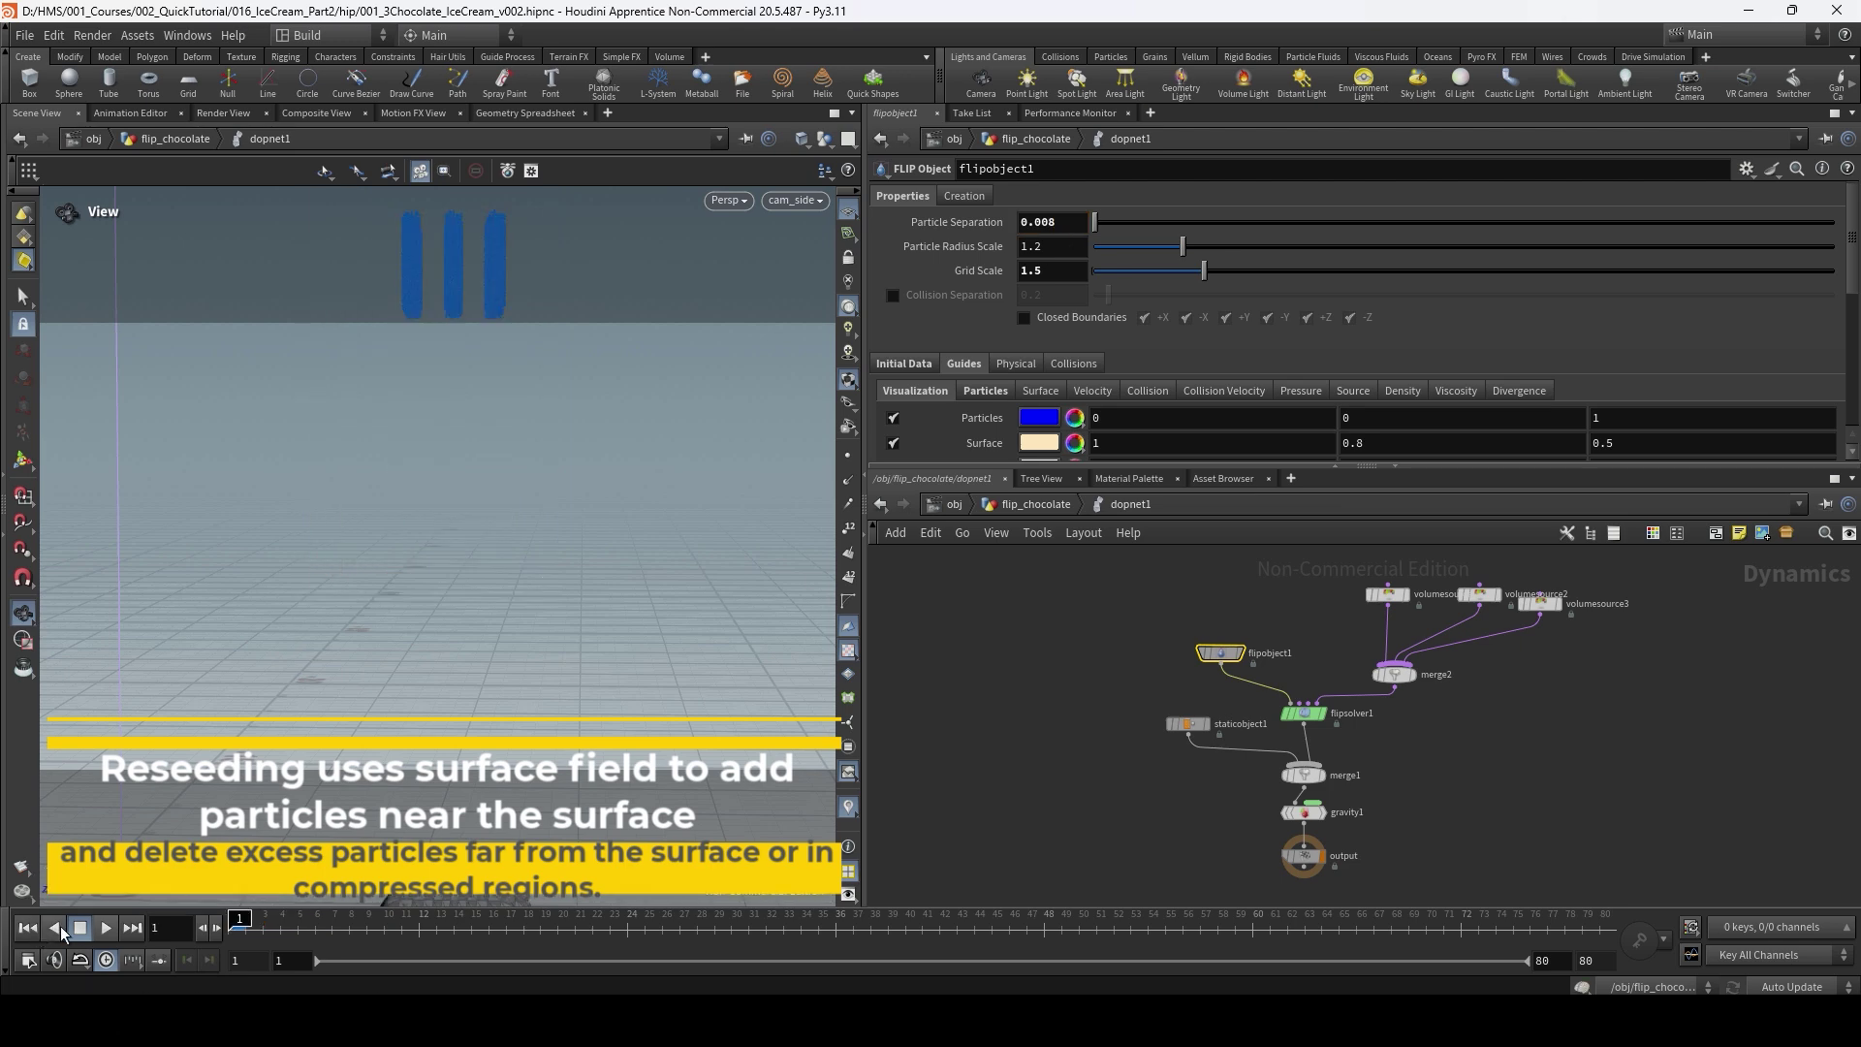
{"action": "left_click", "coordinate": [105, 931]}
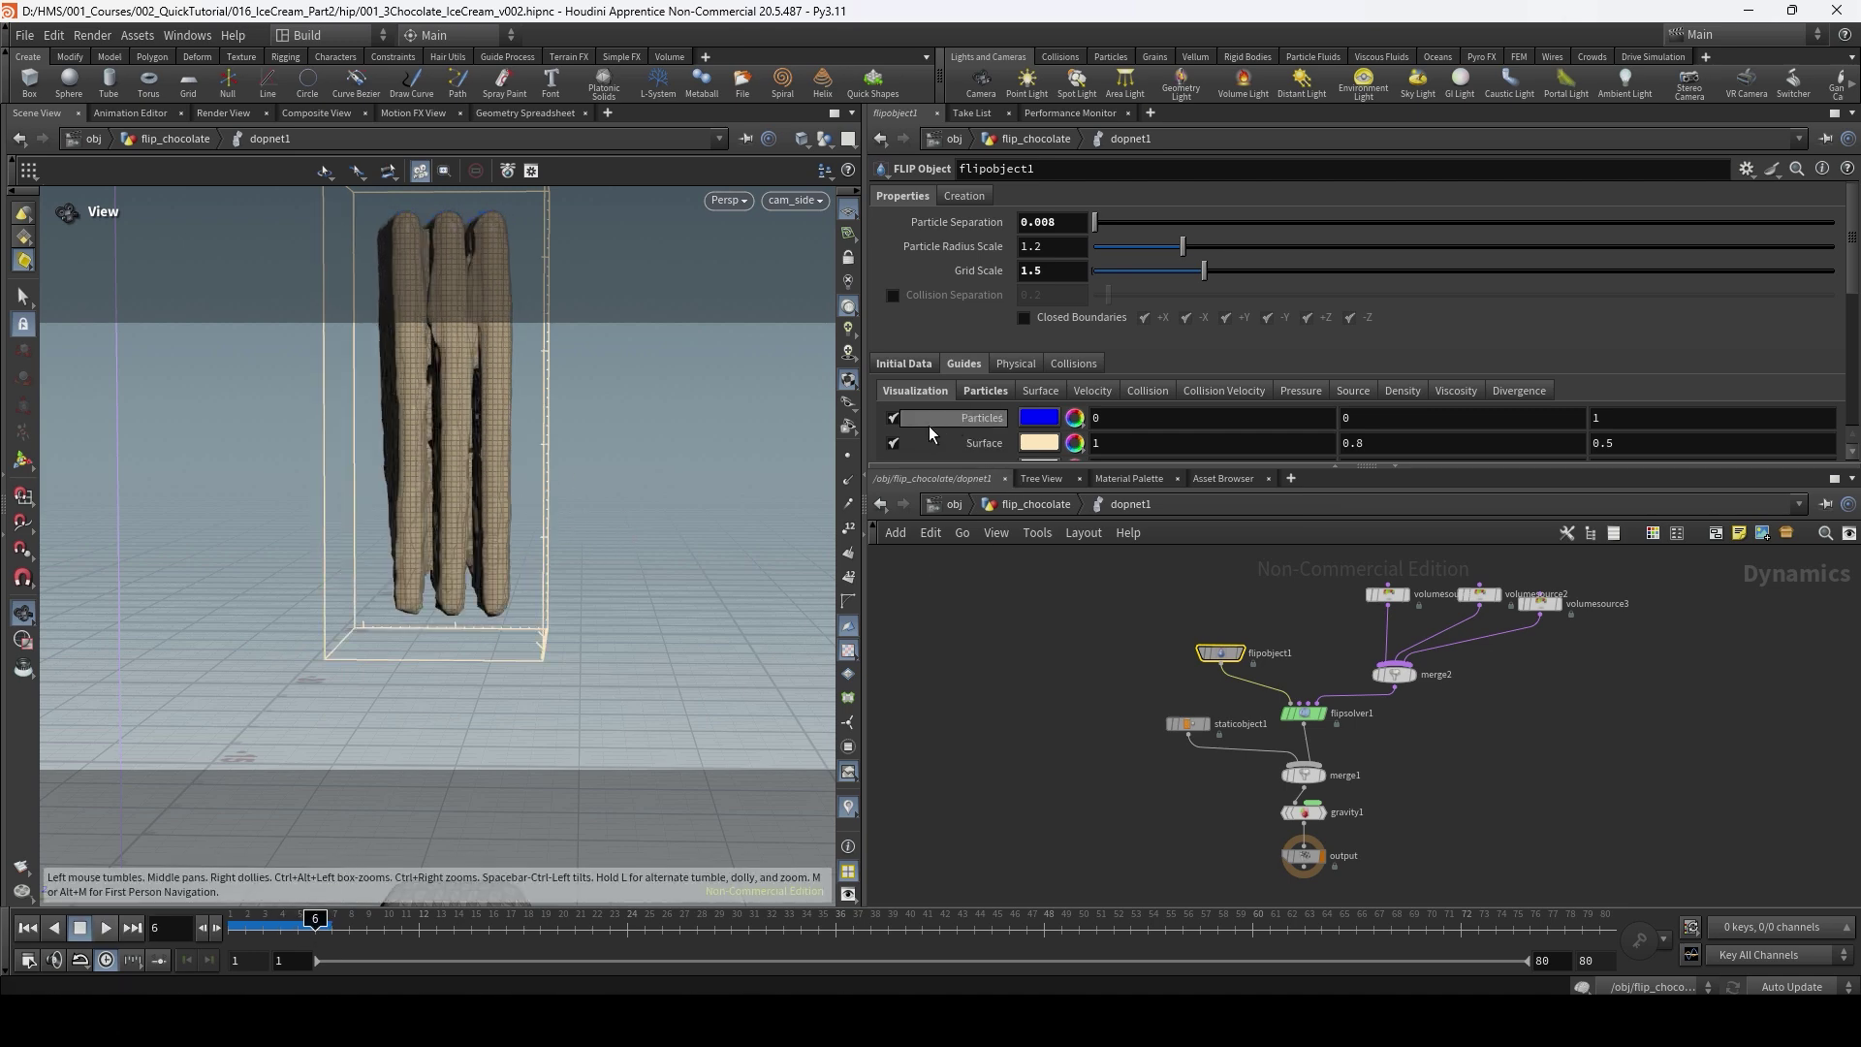
Hide the surface guide of flipobject1 and examine the particle streams at frame 5.
{"action": "left_click", "coordinate": [893, 443]}
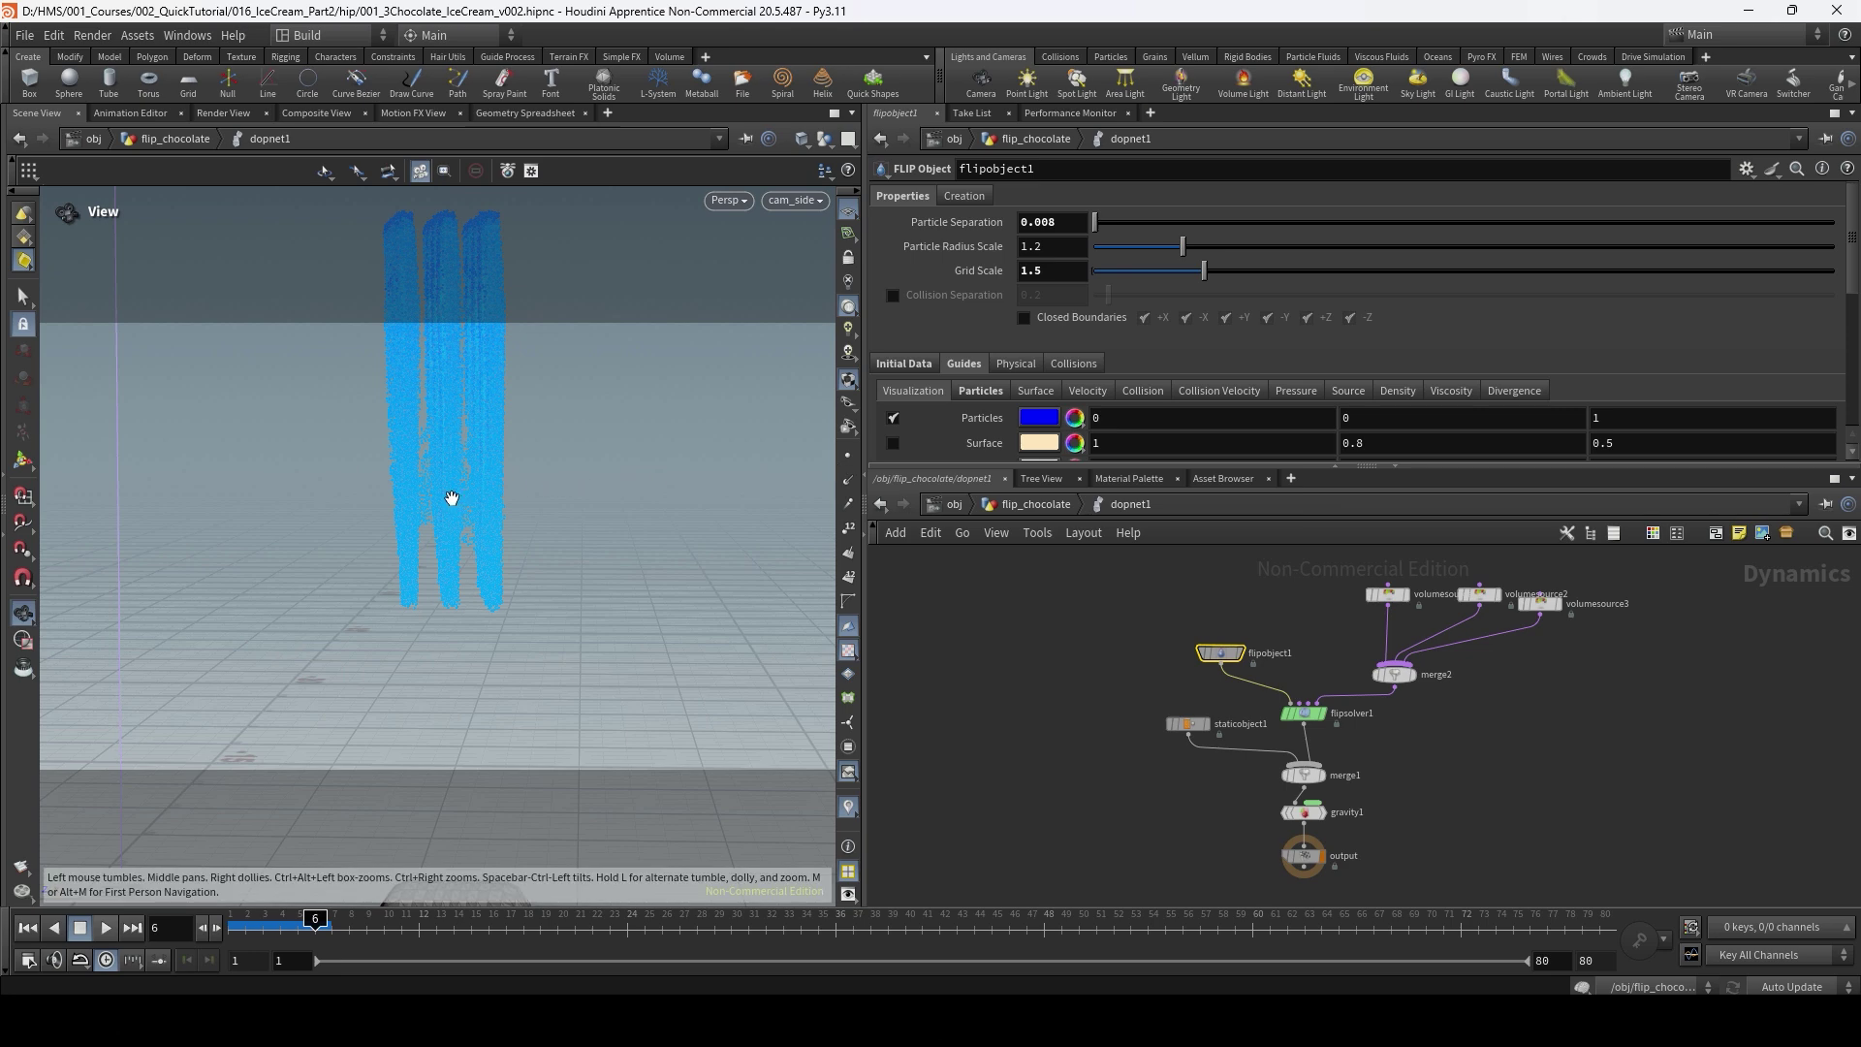
{"action": "mouse_move", "coordinate": [287, 930]}
{"action": "left_mouse_down"}
{"action": "mouse_move", "coordinate": [245, 929]}
{"action": "mouse_move", "coordinate": [281, 928]}
{"action": "left_mouse_up"}
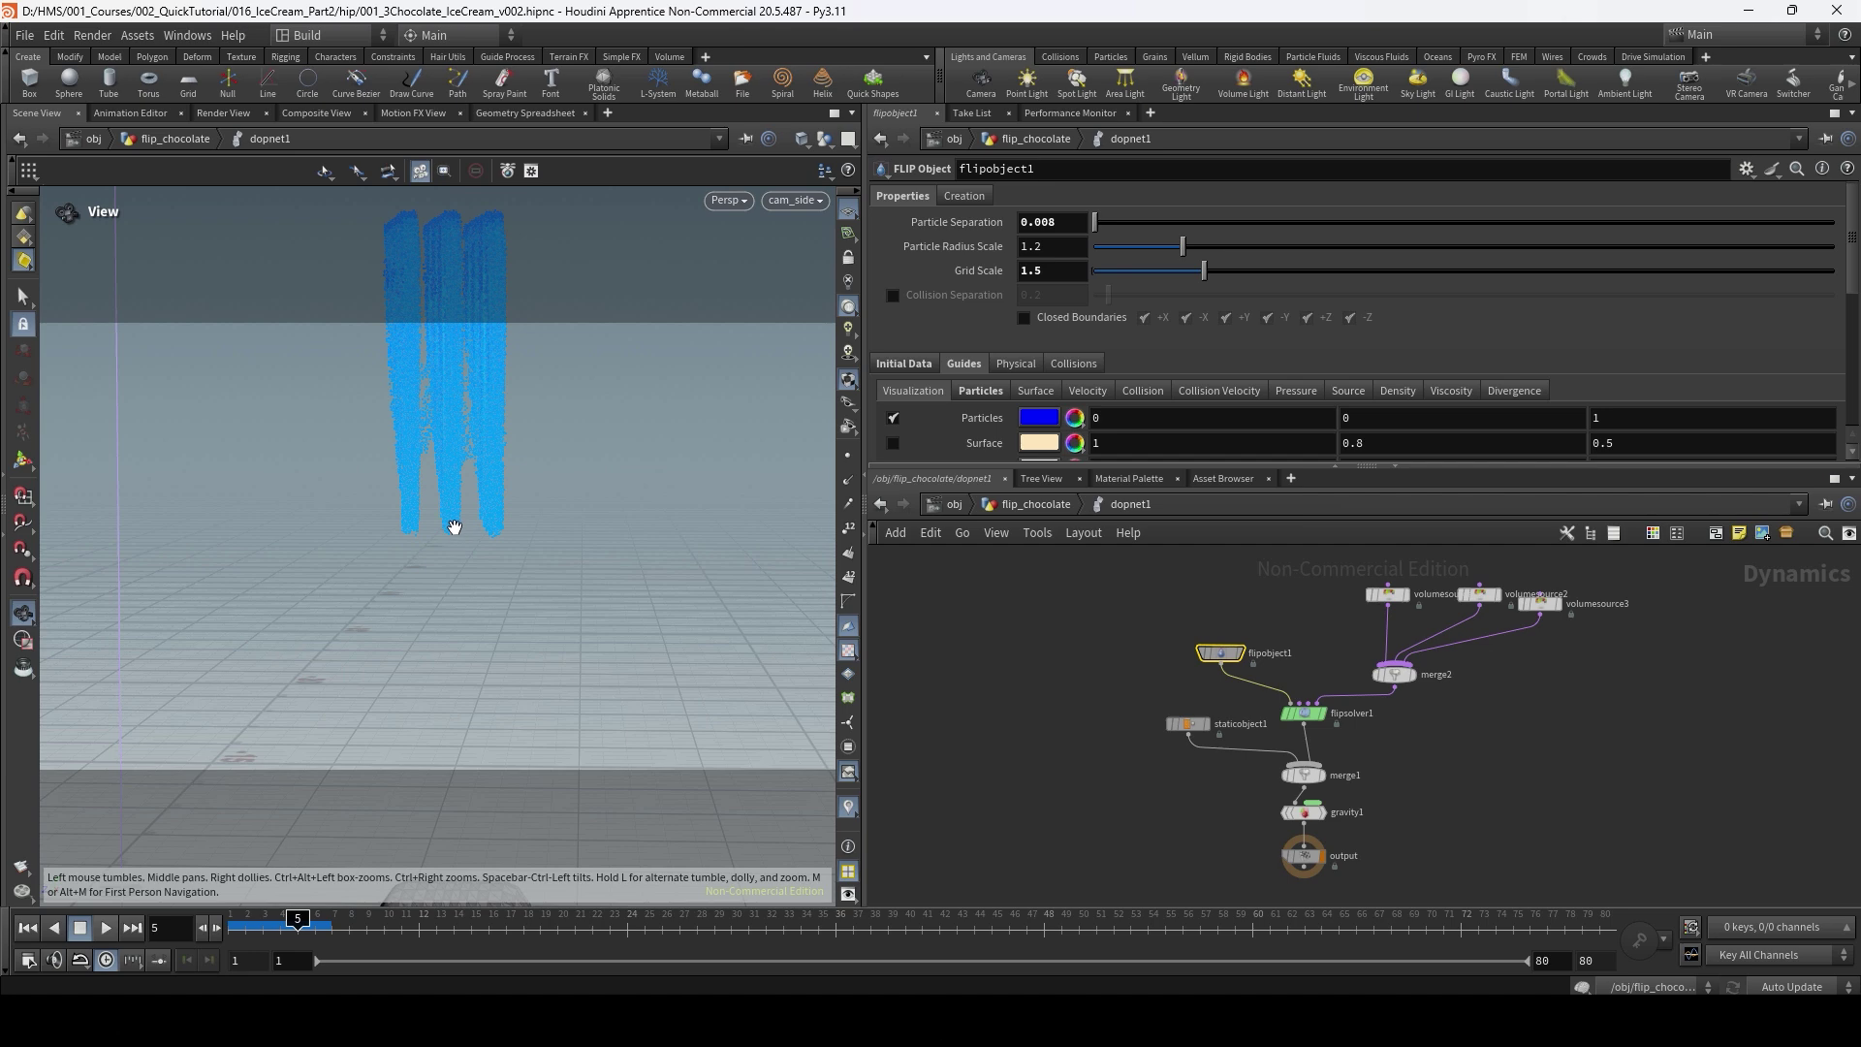
Turn off Reseed Particles in flipsolver1's particle motion settings and return to frame 1.
{"action": "left_click", "coordinate": [1303, 714]}
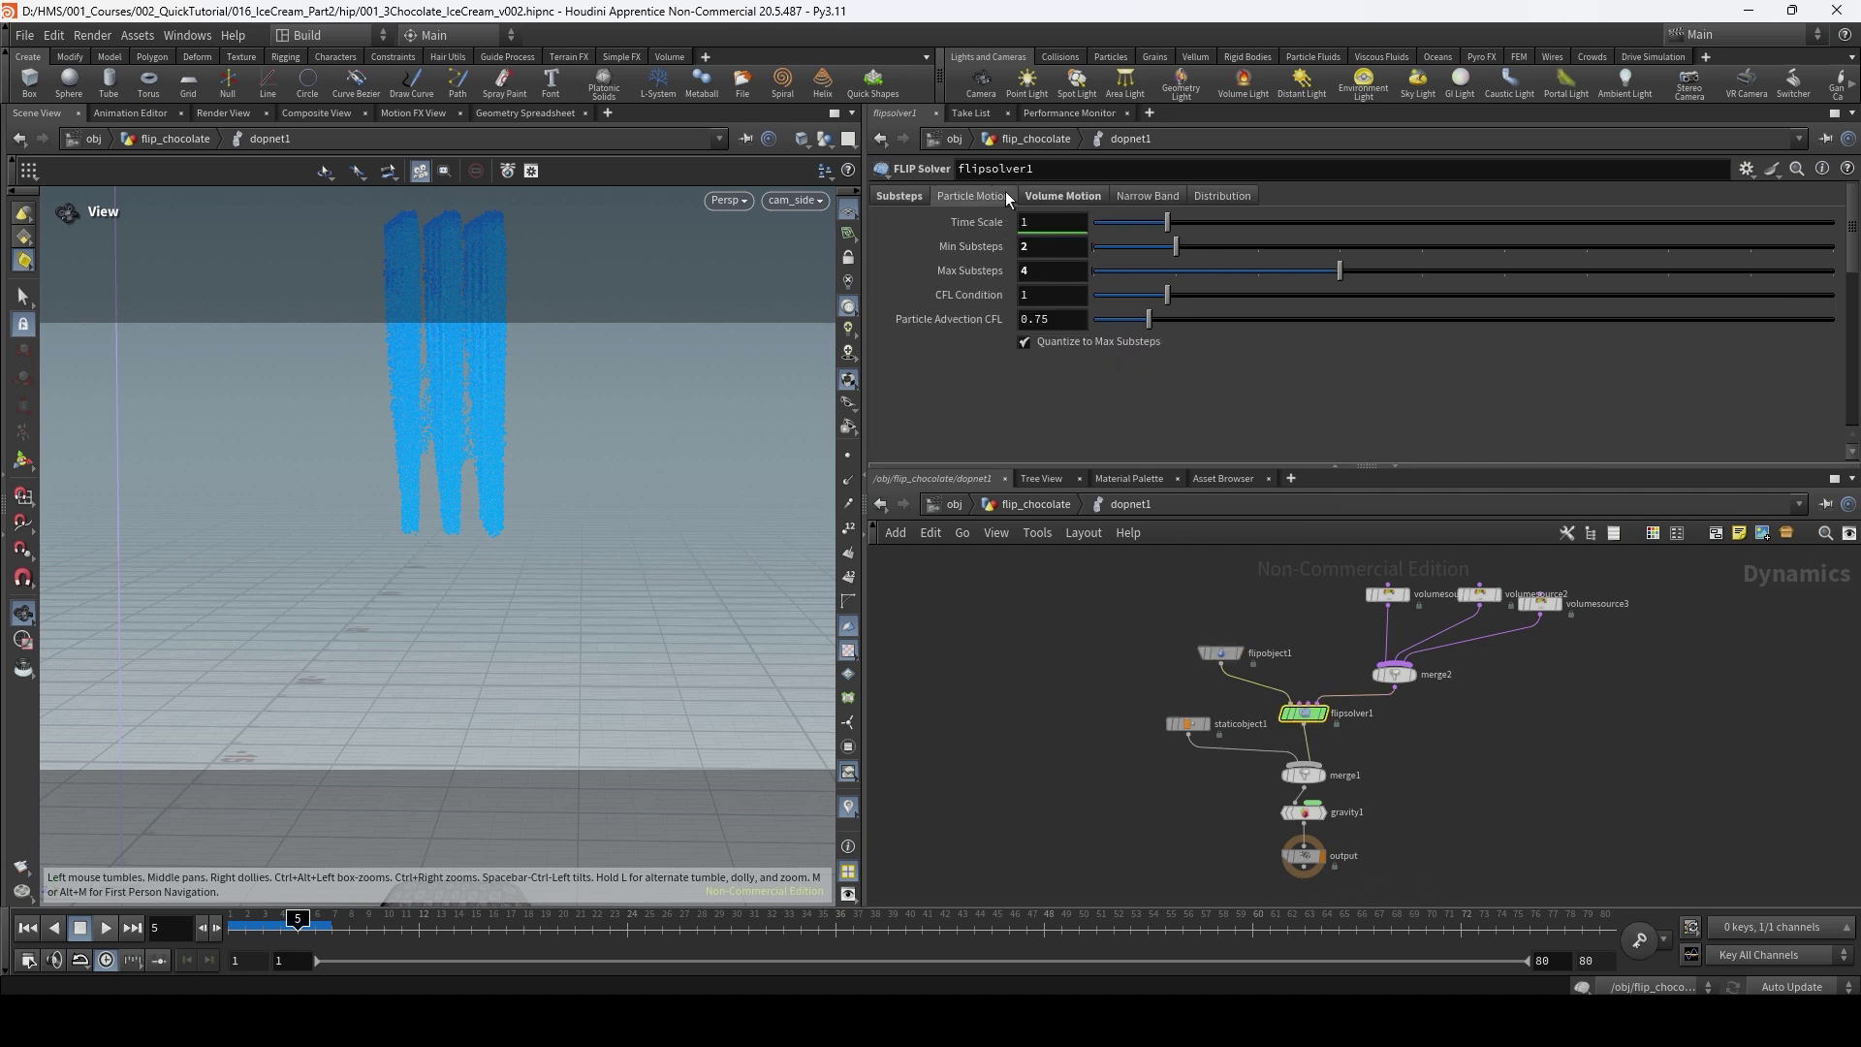
{"action": "left_click", "coordinate": [1031, 197]}
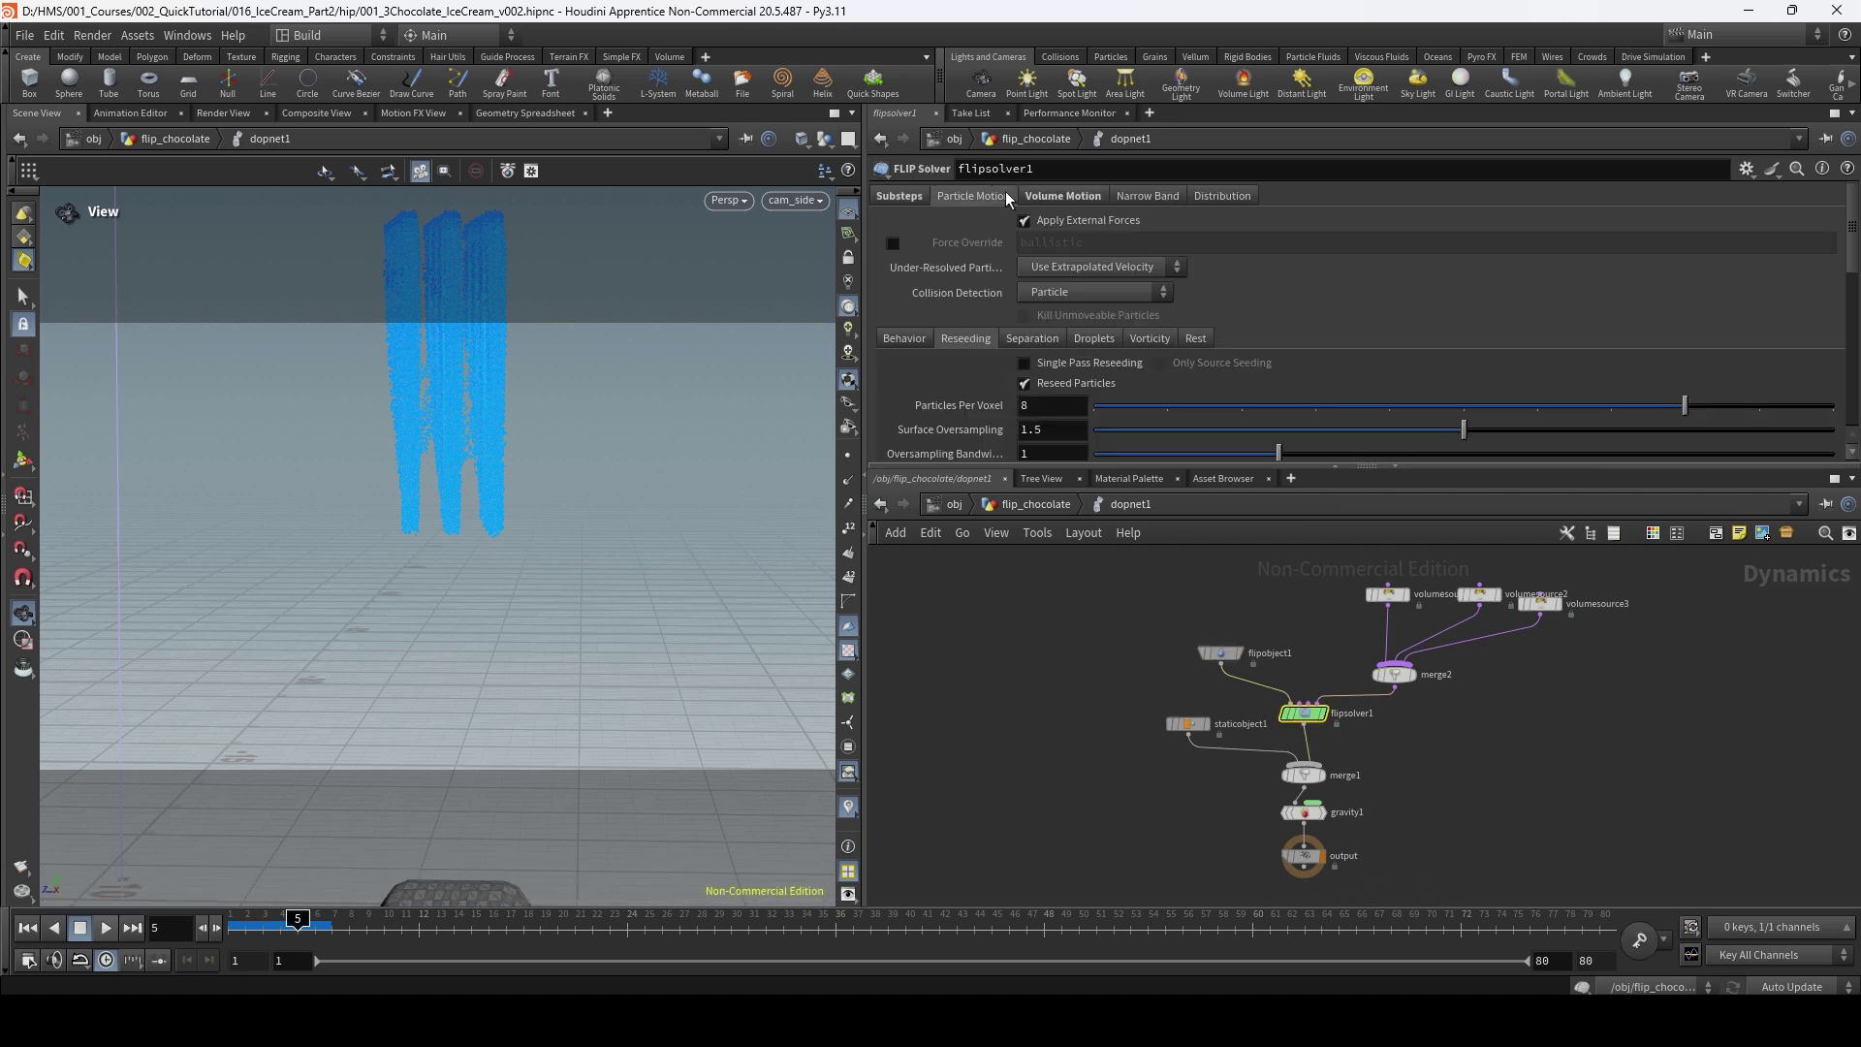
{"action": "left_click", "coordinate": [1024, 384]}
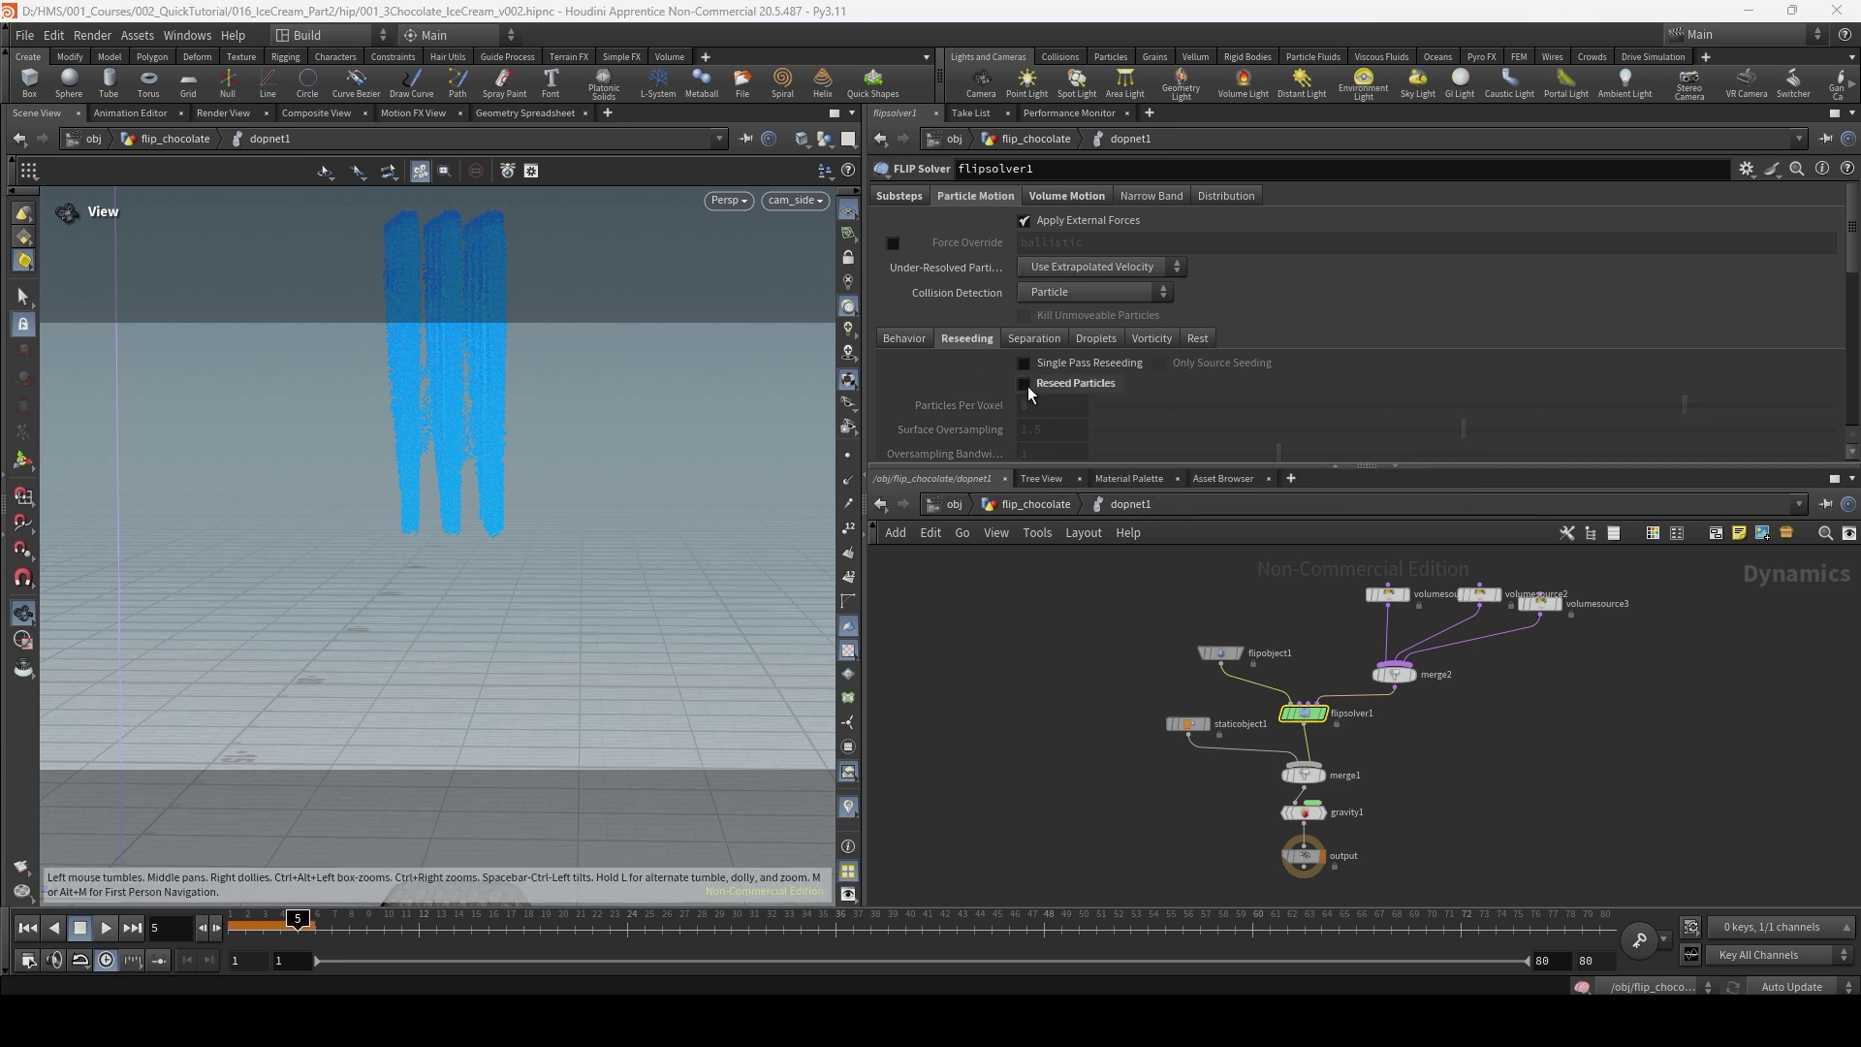
{"action": "left_click", "coordinate": [27, 927]}
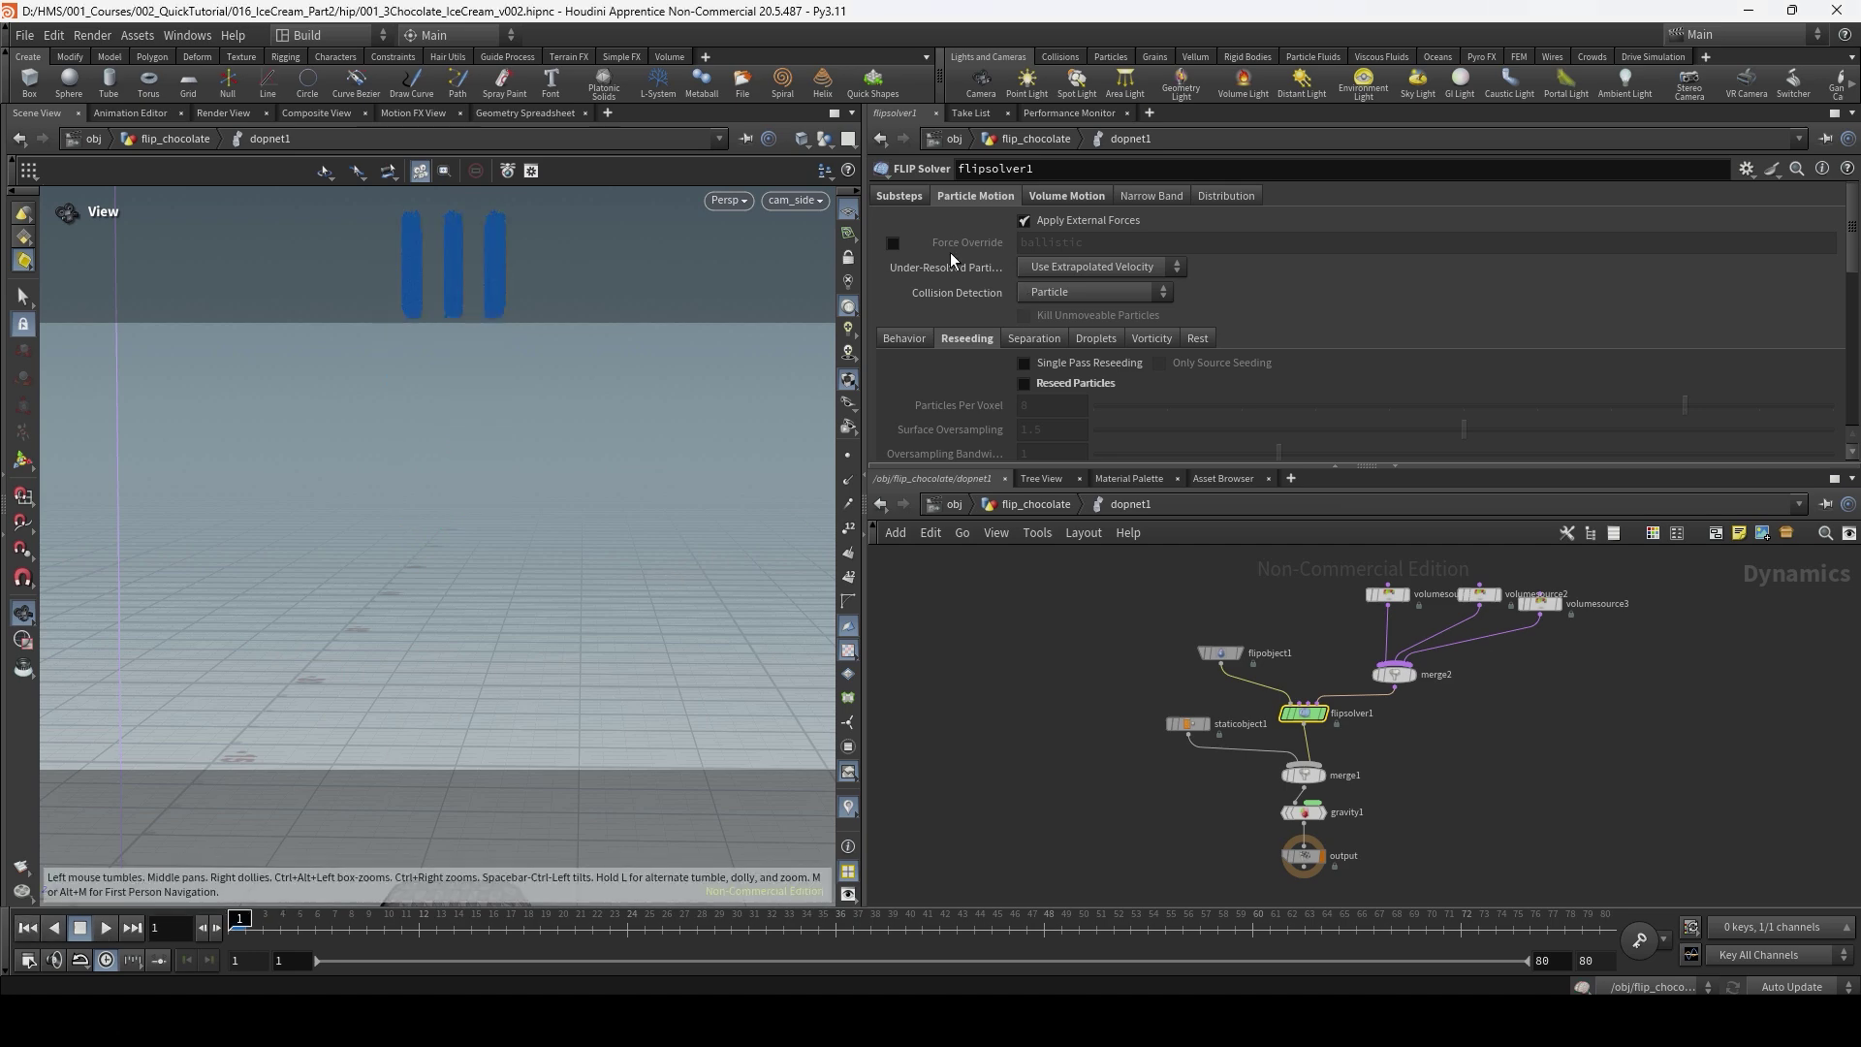
Set flipobject1's particle separation to 0.01 and play the simulation from the start.
{"action": "left_click_drag", "start_coordinate": [1255, 677], "coordinate": [1180, 647]}
{"action": "double_click", "coordinate": [1037, 222]}
{"action": "type", "text": "0.01"}
{"action": "key", "text": "Return"}
{"action": "left_click", "coordinate": [105, 930]}
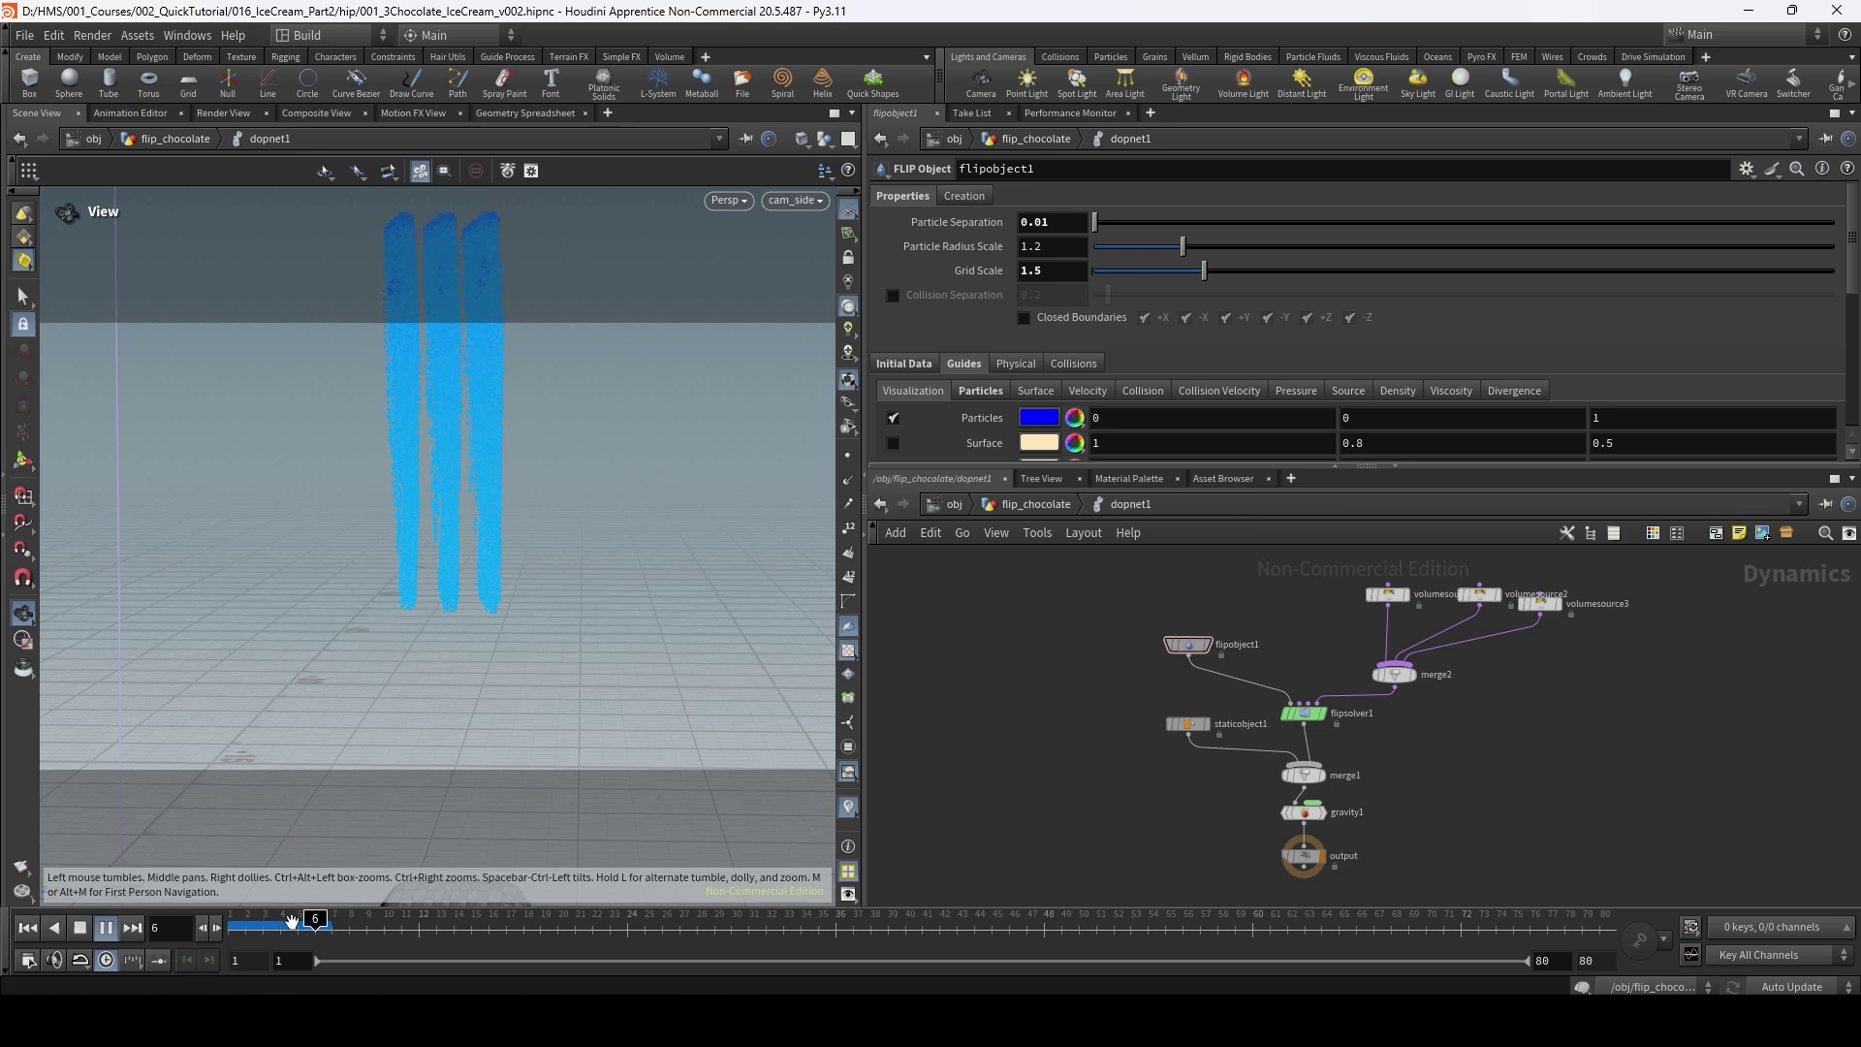
Examine the three particle streams at frames 4, 6 and 7, and play the simulation from frame 1.
{"action": "left_click", "coordinate": [280, 921]}
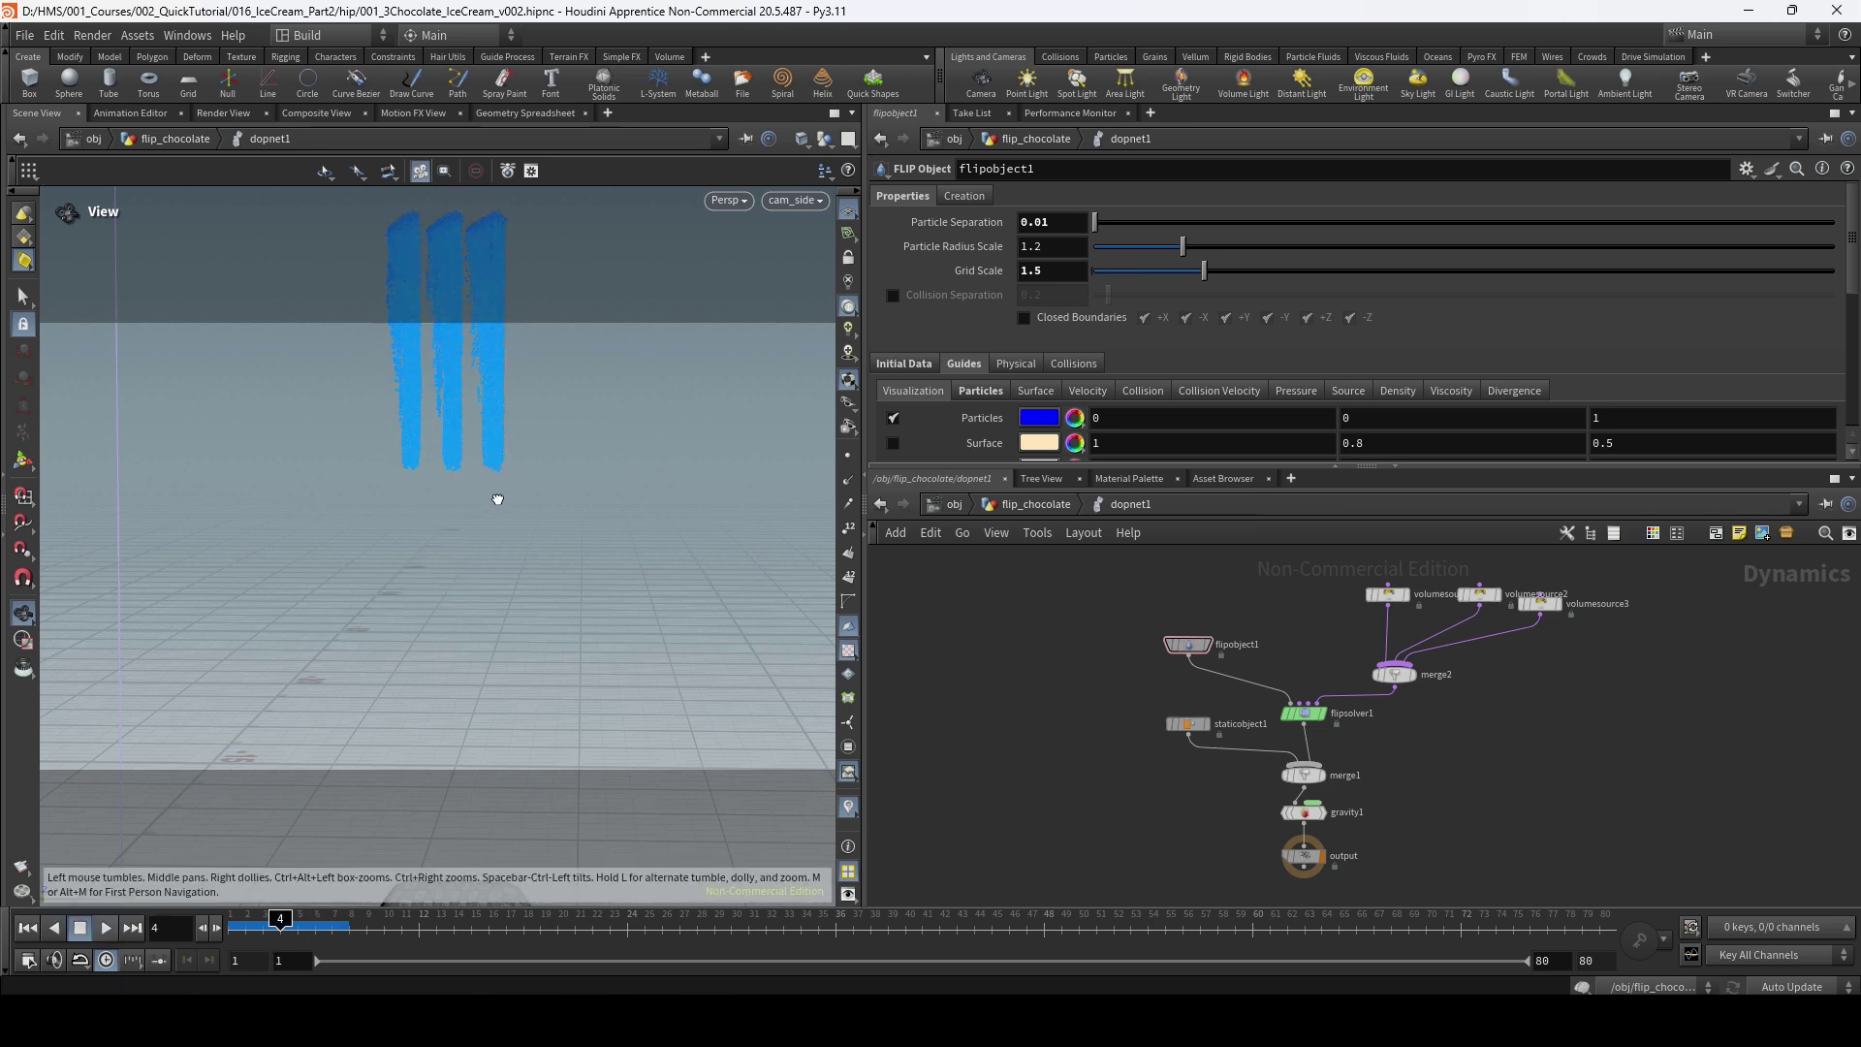
{"action": "scroll", "coordinate": [490, 499], "scroll_direction": "up", "scroll_amount": 5}
{"action": "left_click", "coordinate": [309, 924]}
{"action": "mouse_move", "coordinate": [313, 923]}
{"action": "left_mouse_down"}
{"action": "mouse_move", "coordinate": [278, 924]}
{"action": "mouse_move", "coordinate": [315, 922]}
{"action": "left_mouse_up"}
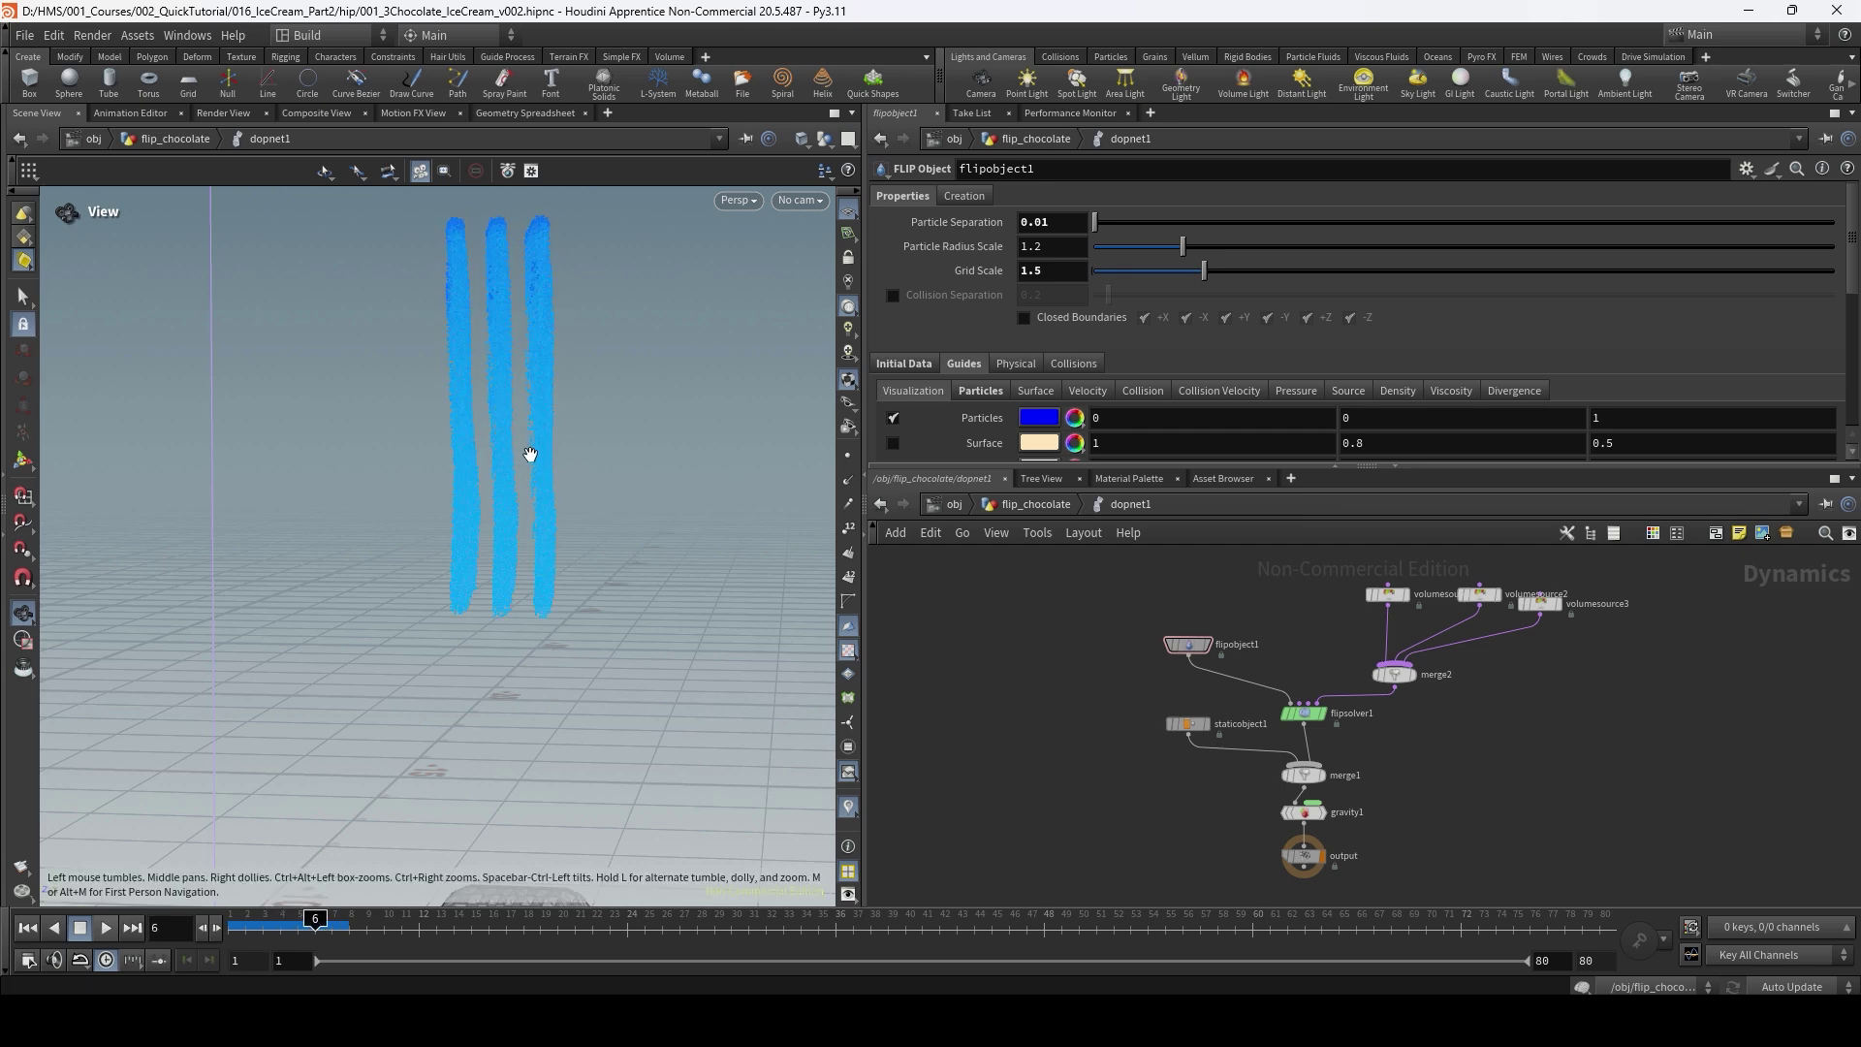
{"action": "left_click", "coordinate": [332, 923]}
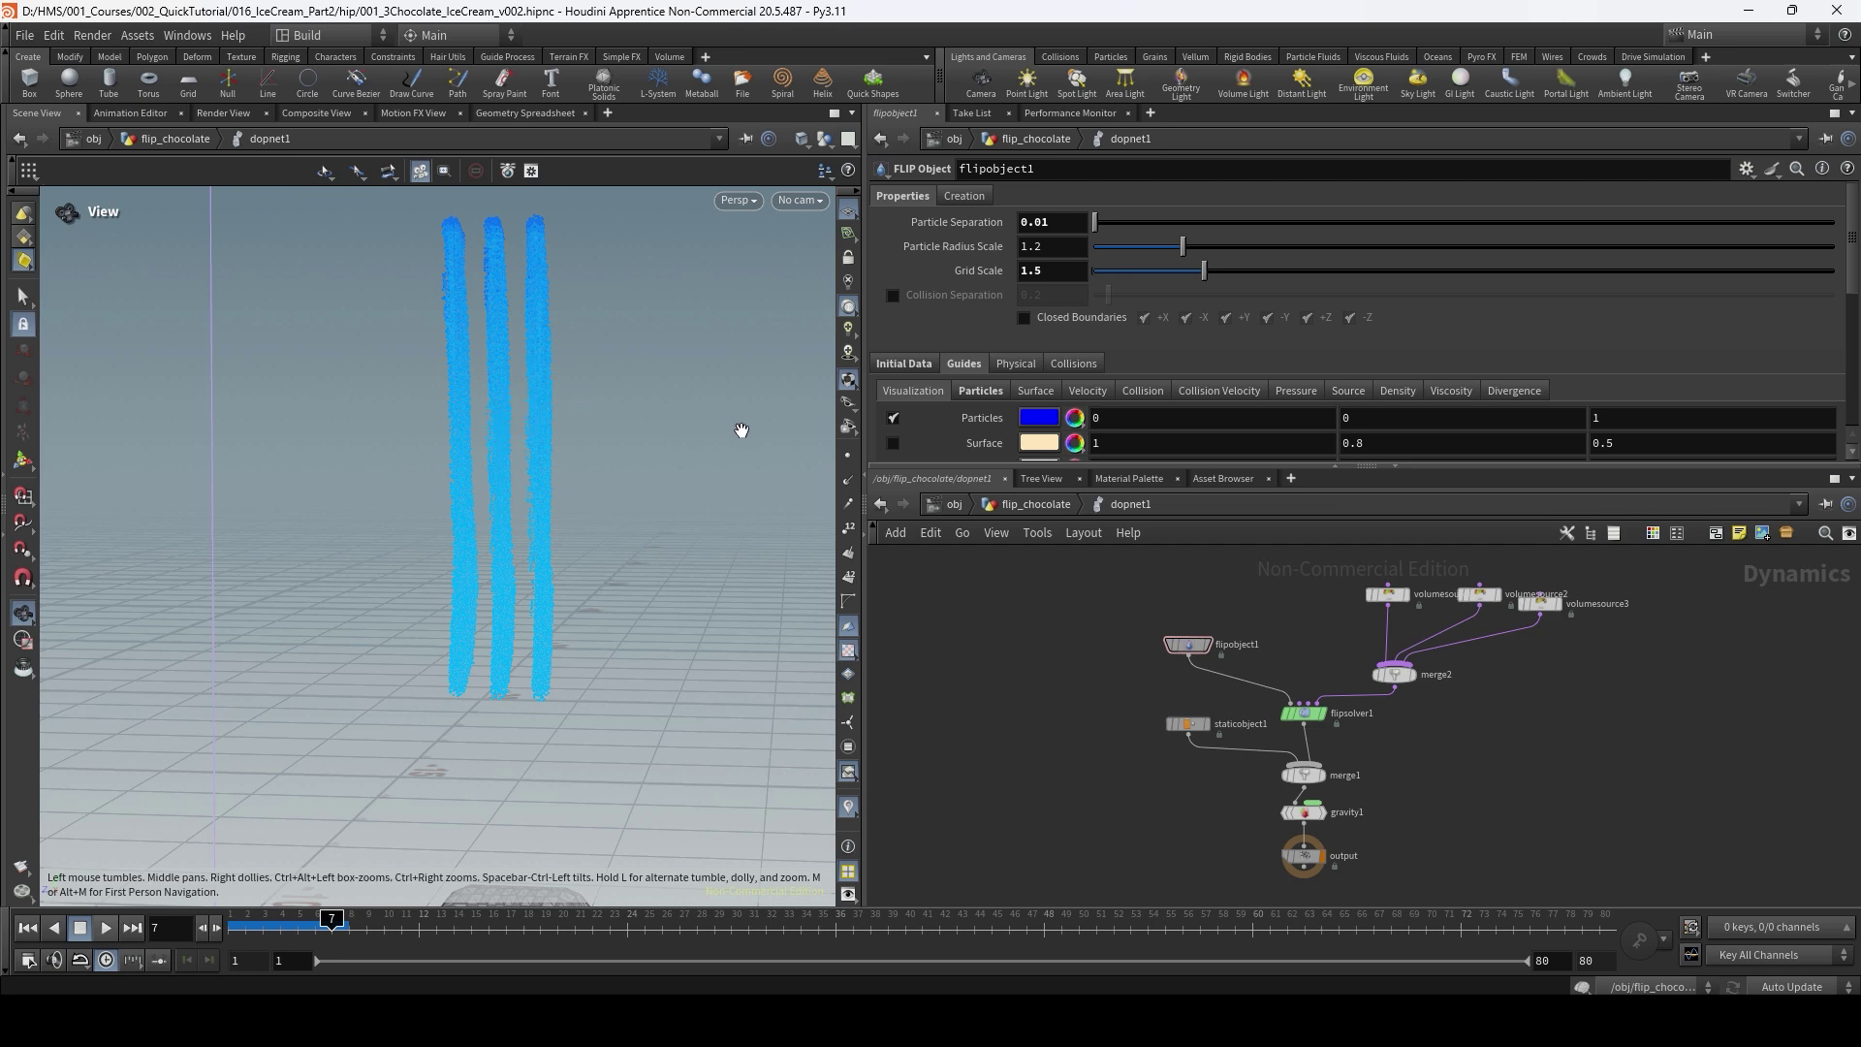
{"action": "left_click_drag", "start_coordinate": [335, 925], "coordinate": [225, 928]}
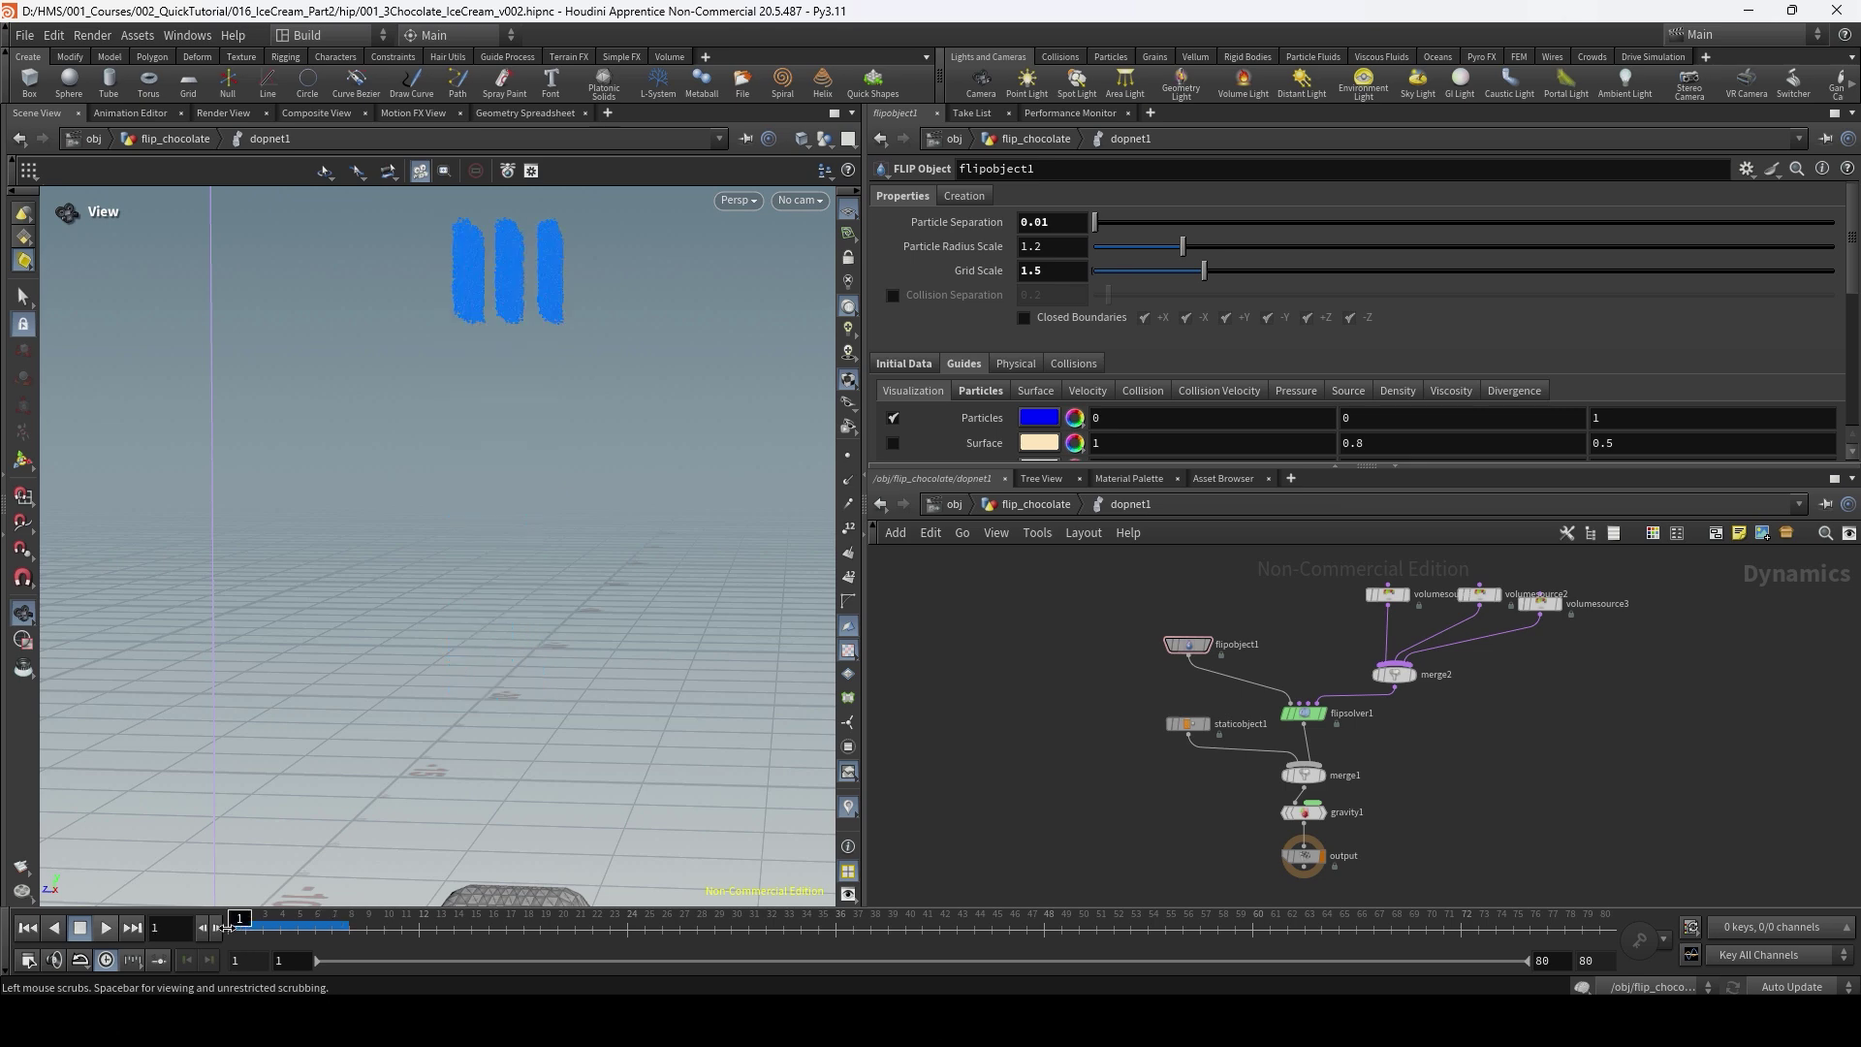
{"action": "left_click", "coordinate": [106, 928]}
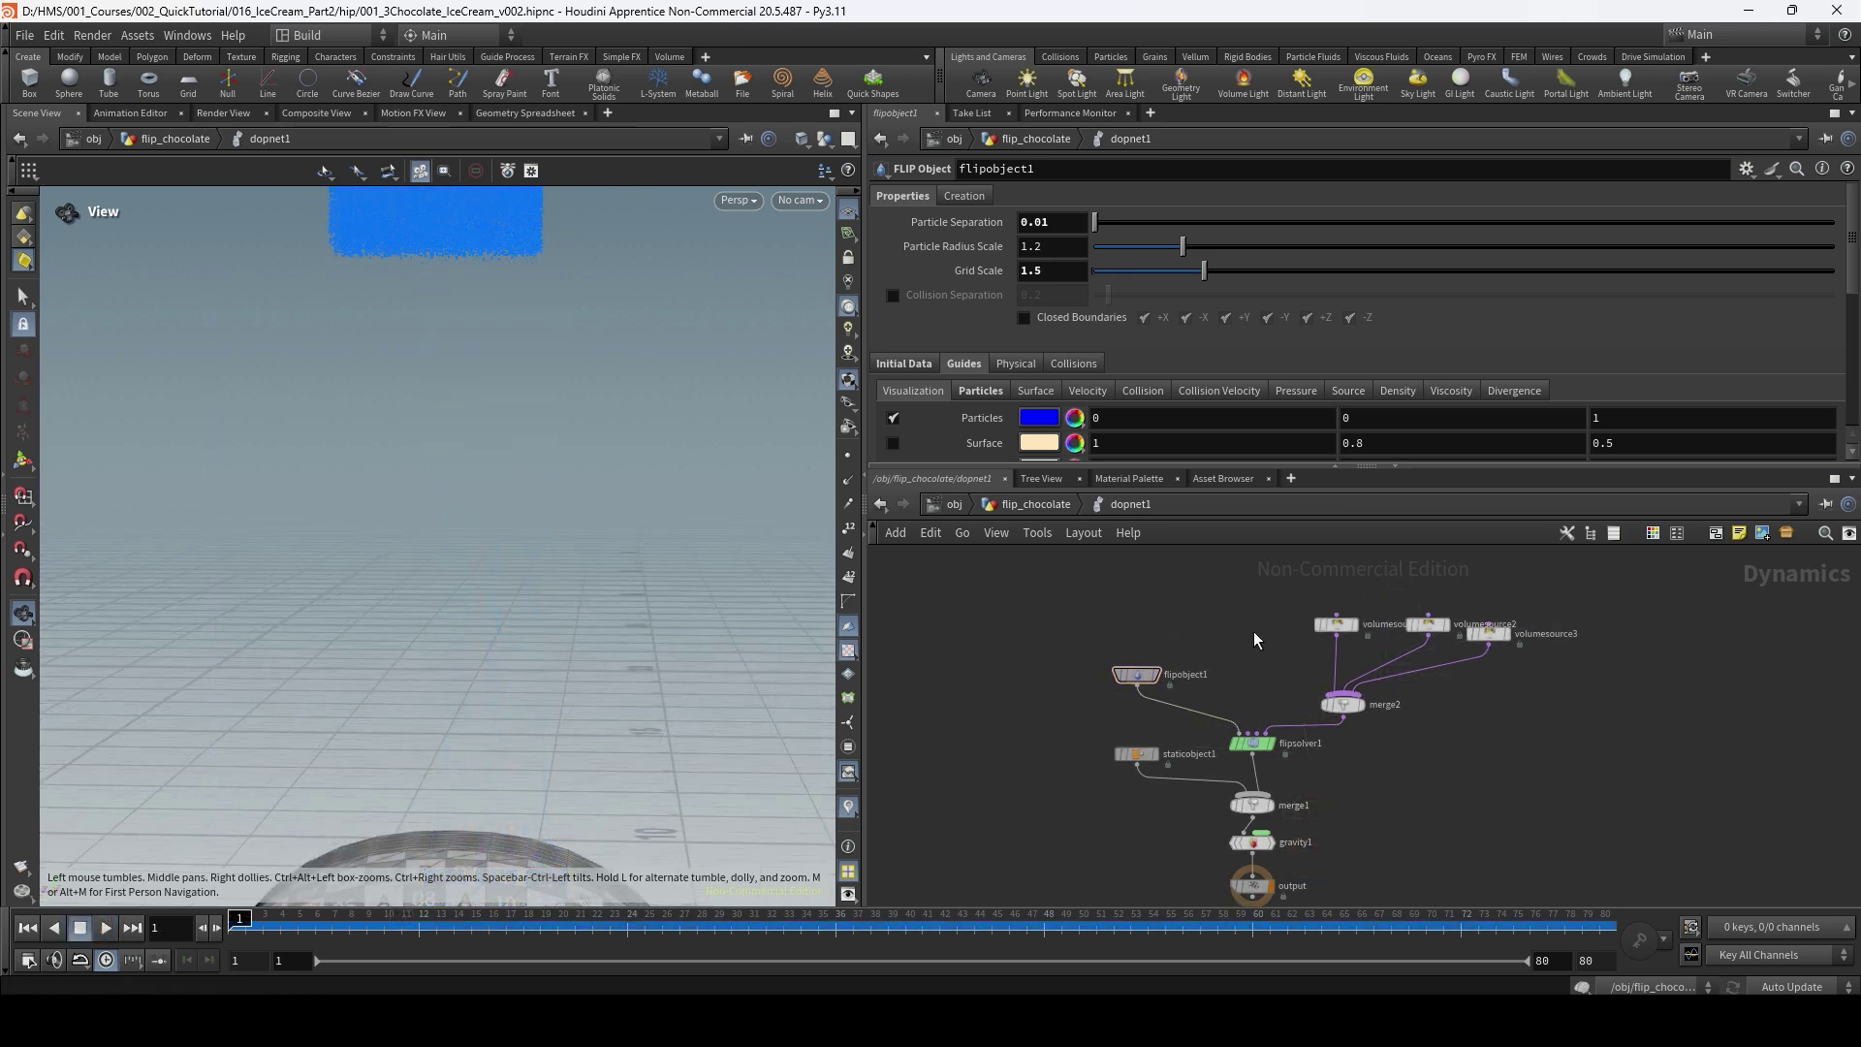
Add a POP Drag node and connect it to flipsolver1's particle velocity input.
{"action": "key", "text": "Tab"}
{"action": "type", "text": "pop dr"}
{"action": "key", "text": "Return"}
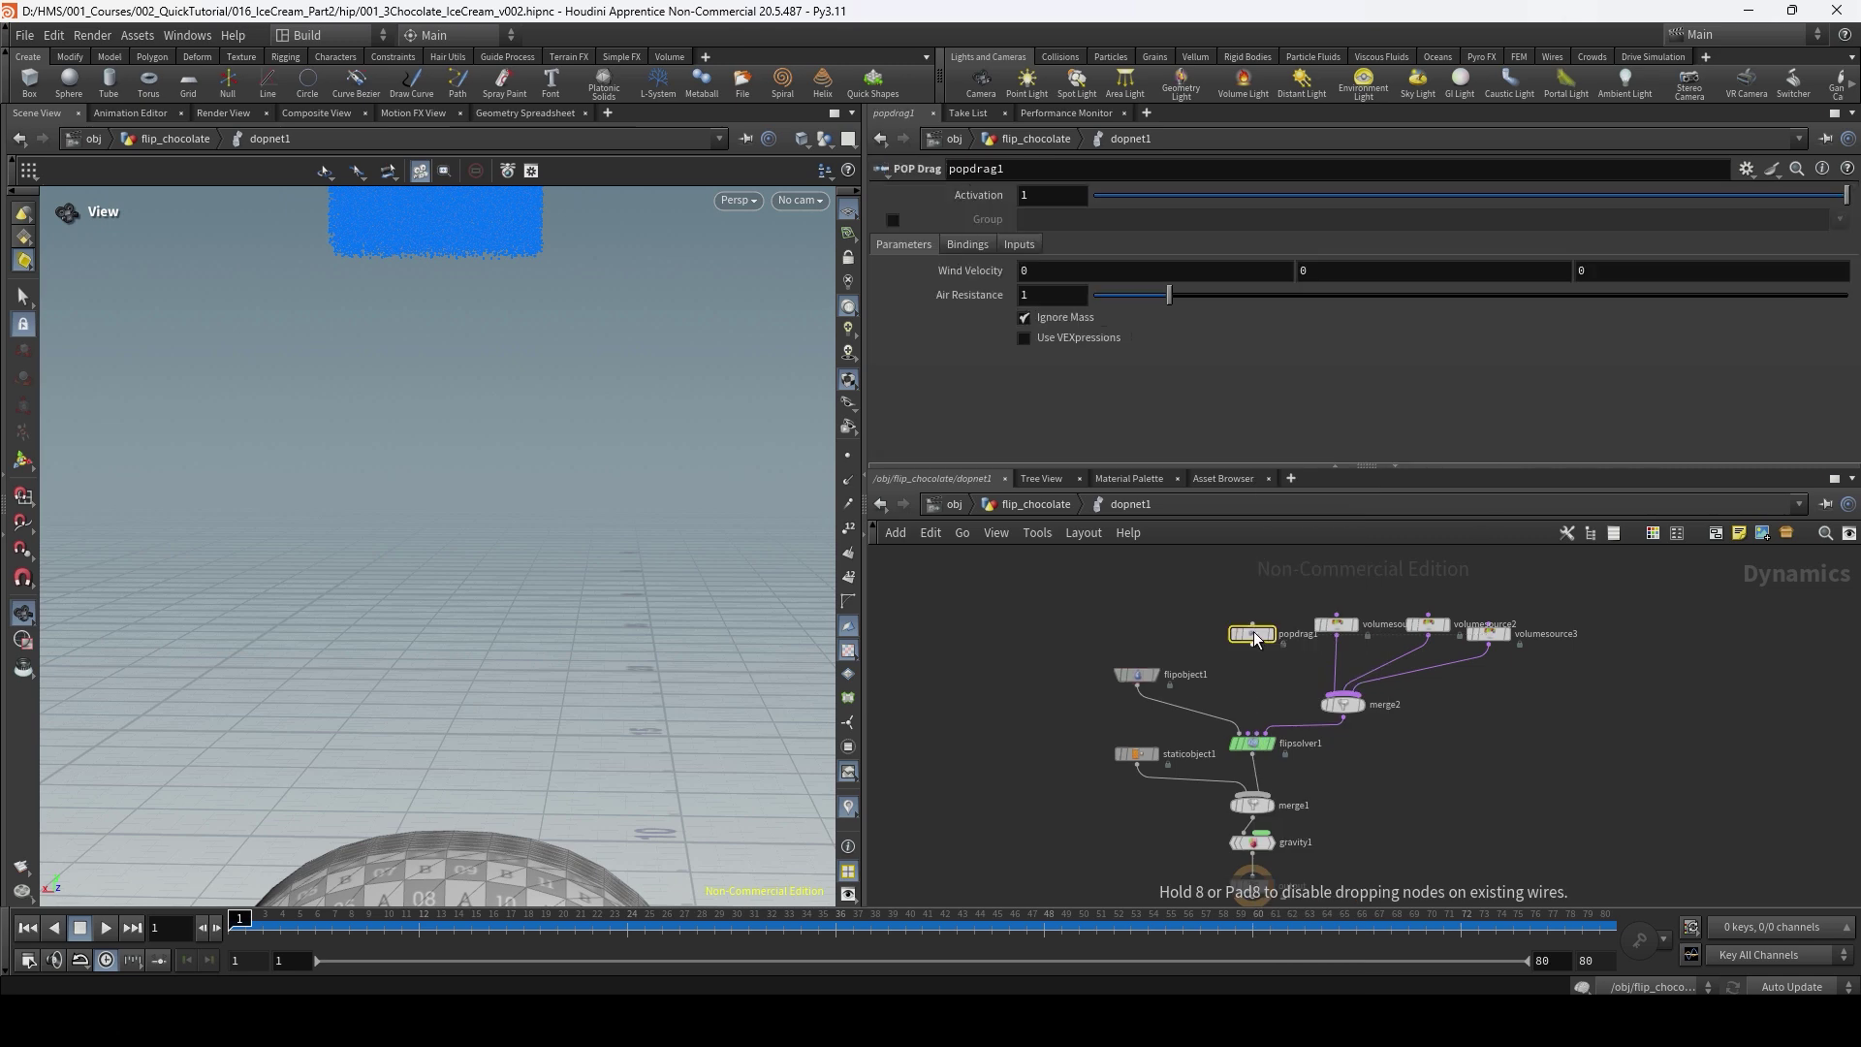
{"action": "left_click", "coordinate": [1253, 631]}
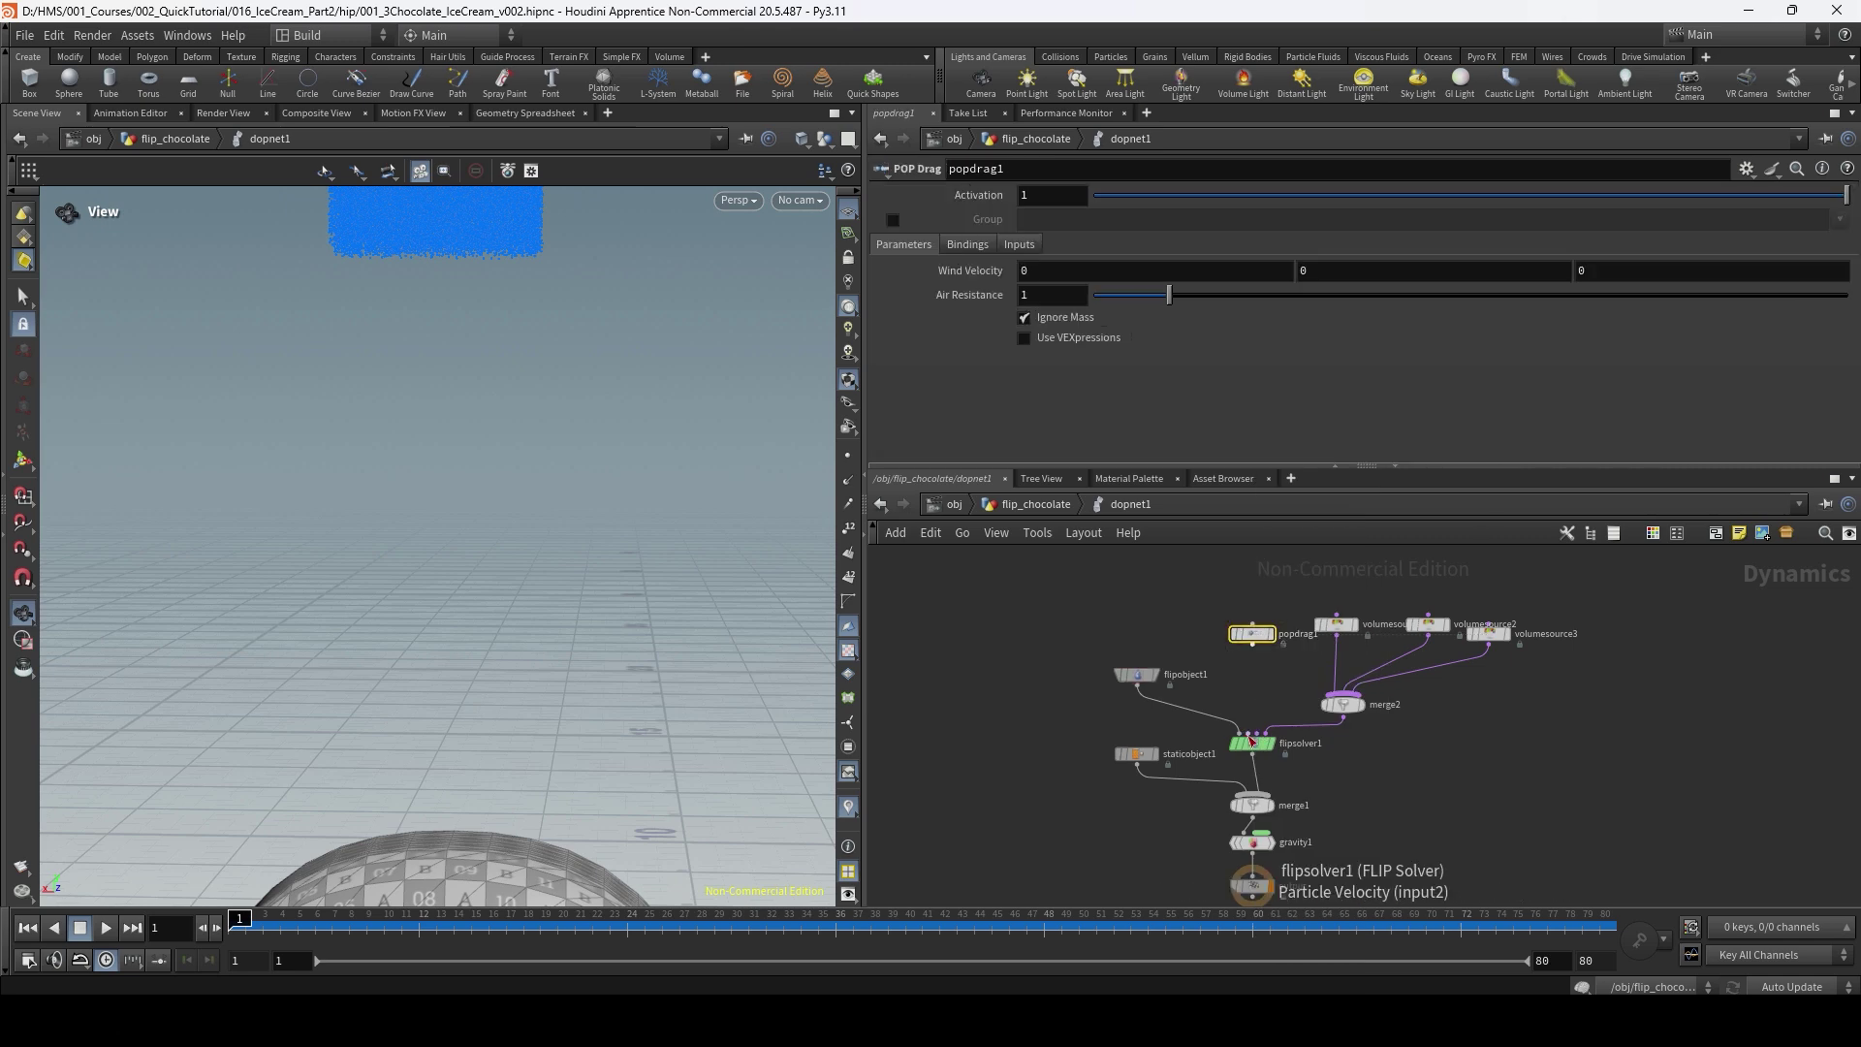
{"action": "left_click_drag", "start_coordinate": [1251, 739], "coordinate": [1253, 637]}
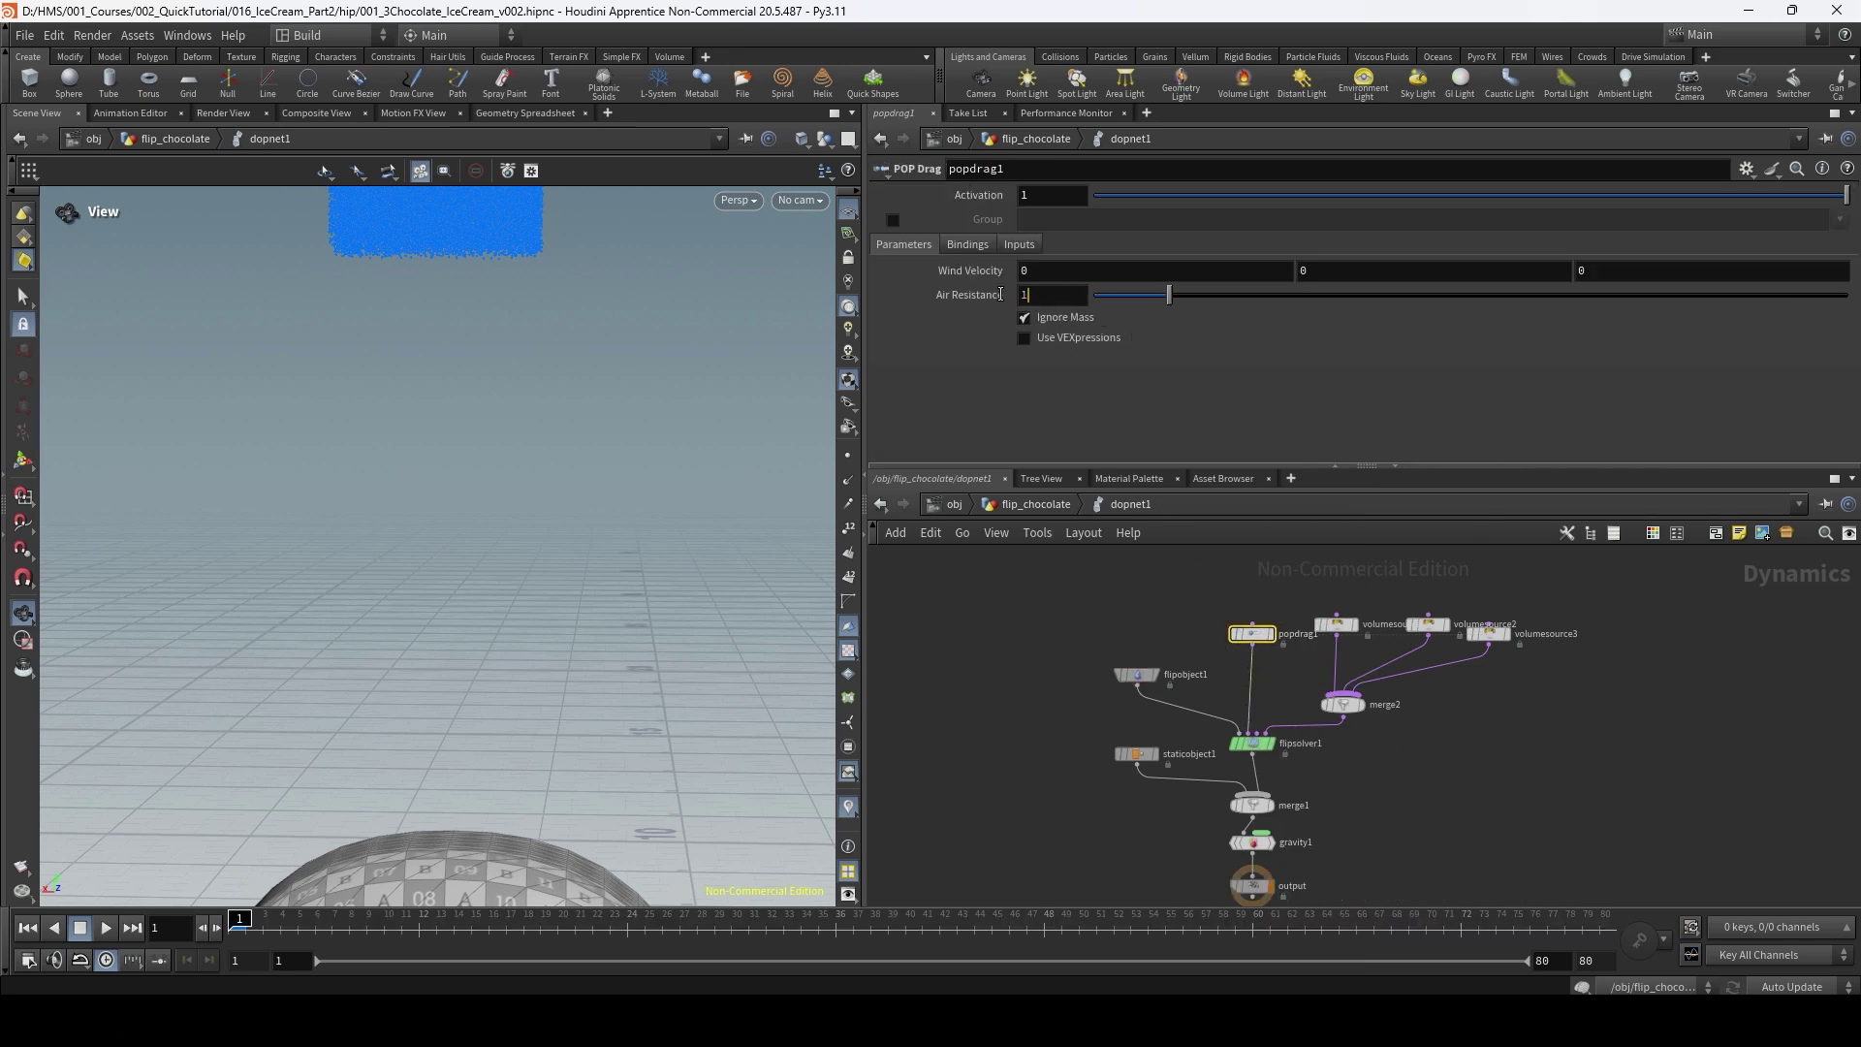
Set the POP Drag node's air resistance to 0.05.
{"action": "double_click", "coordinate": [1056, 293]}
{"action": "type", "text": "0.05"}
{"action": "key", "text": "Return"}
Change flipsolver1's volume motion velocity transfer to APIC (Swirly).
{"action": "left_click", "coordinate": [1258, 745]}
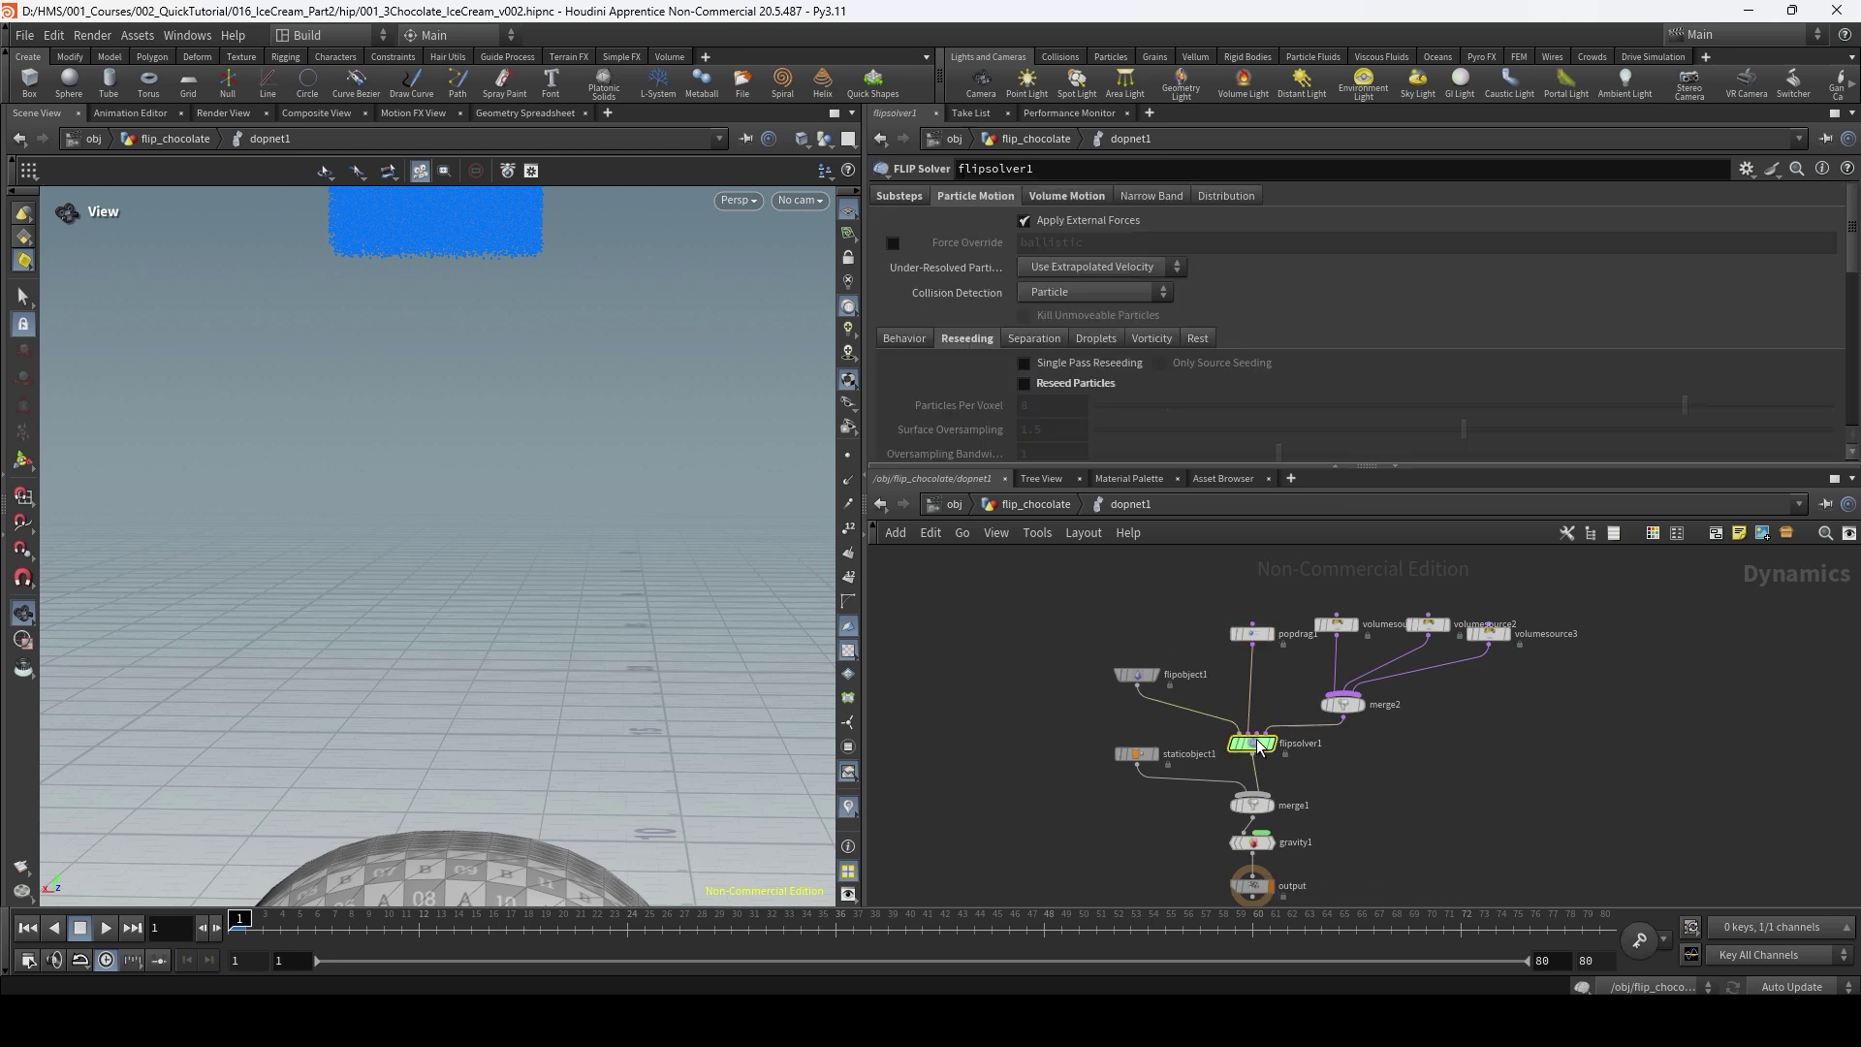
{"action": "left_click", "coordinate": [1061, 198]}
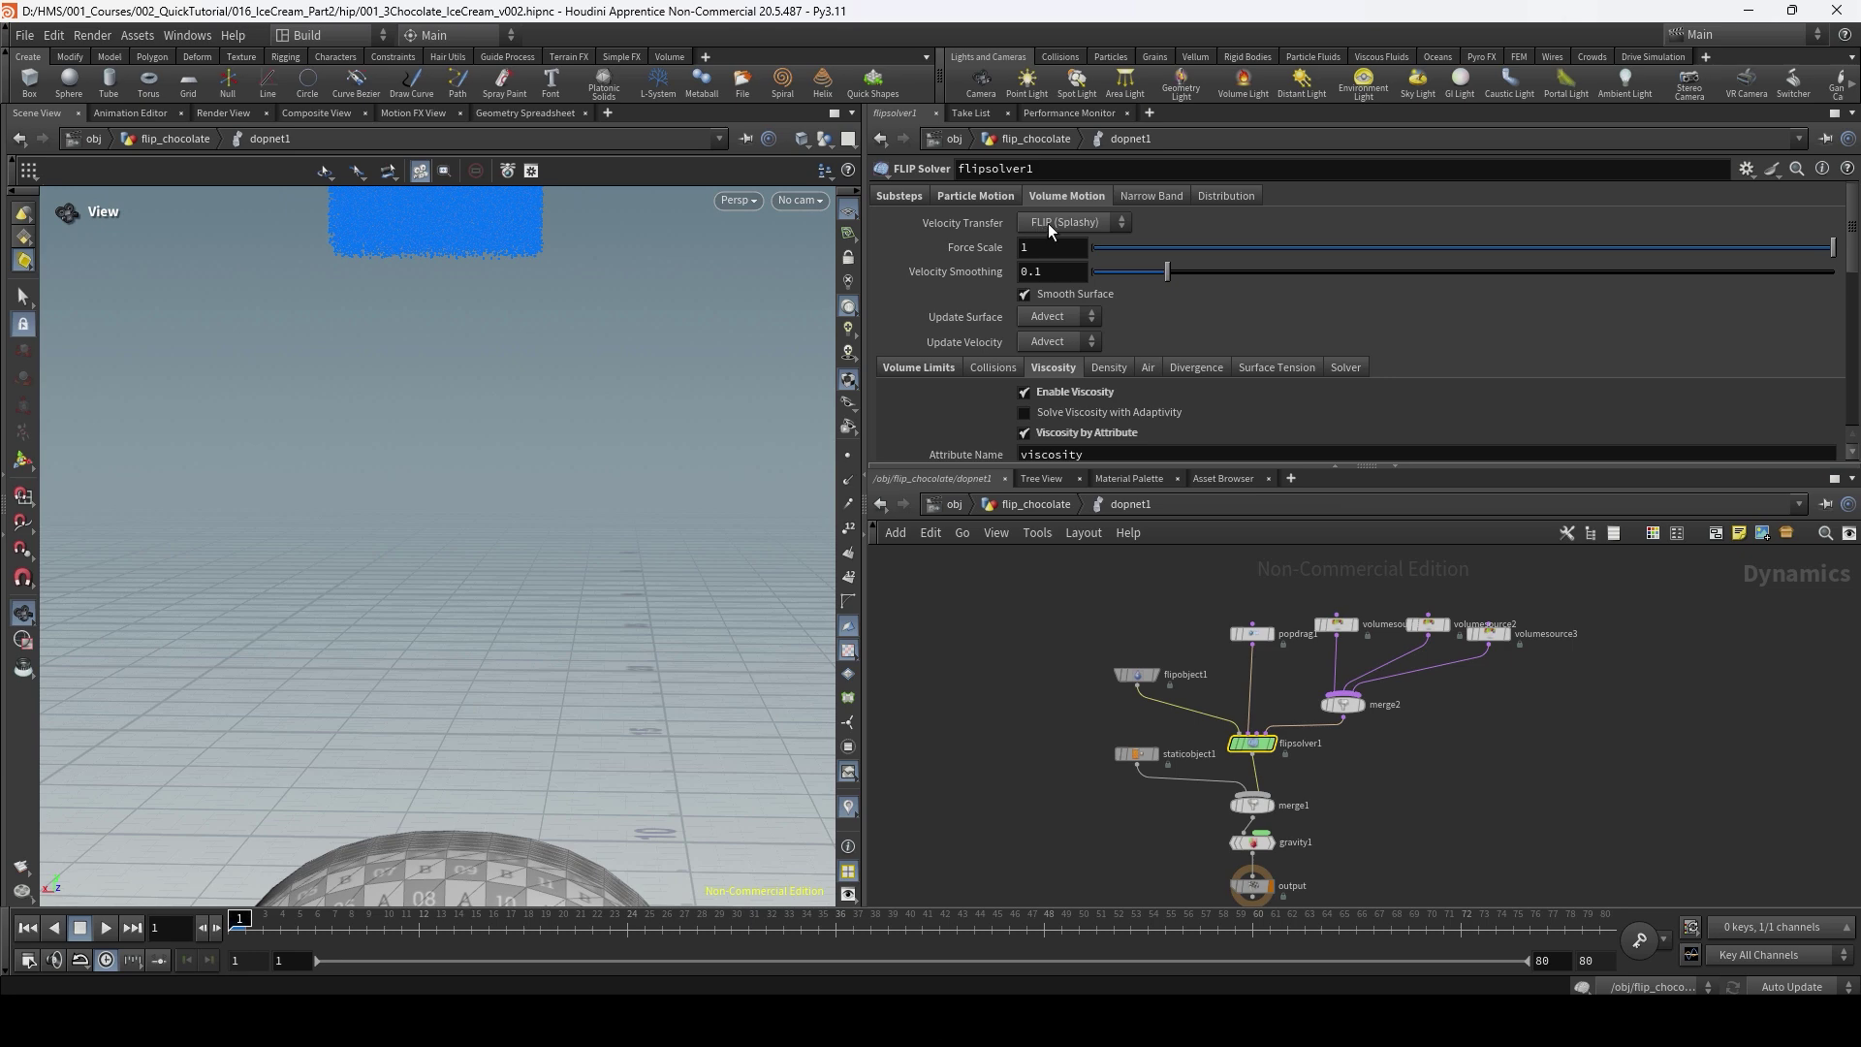
{"action": "left_click", "coordinate": [1049, 222]}
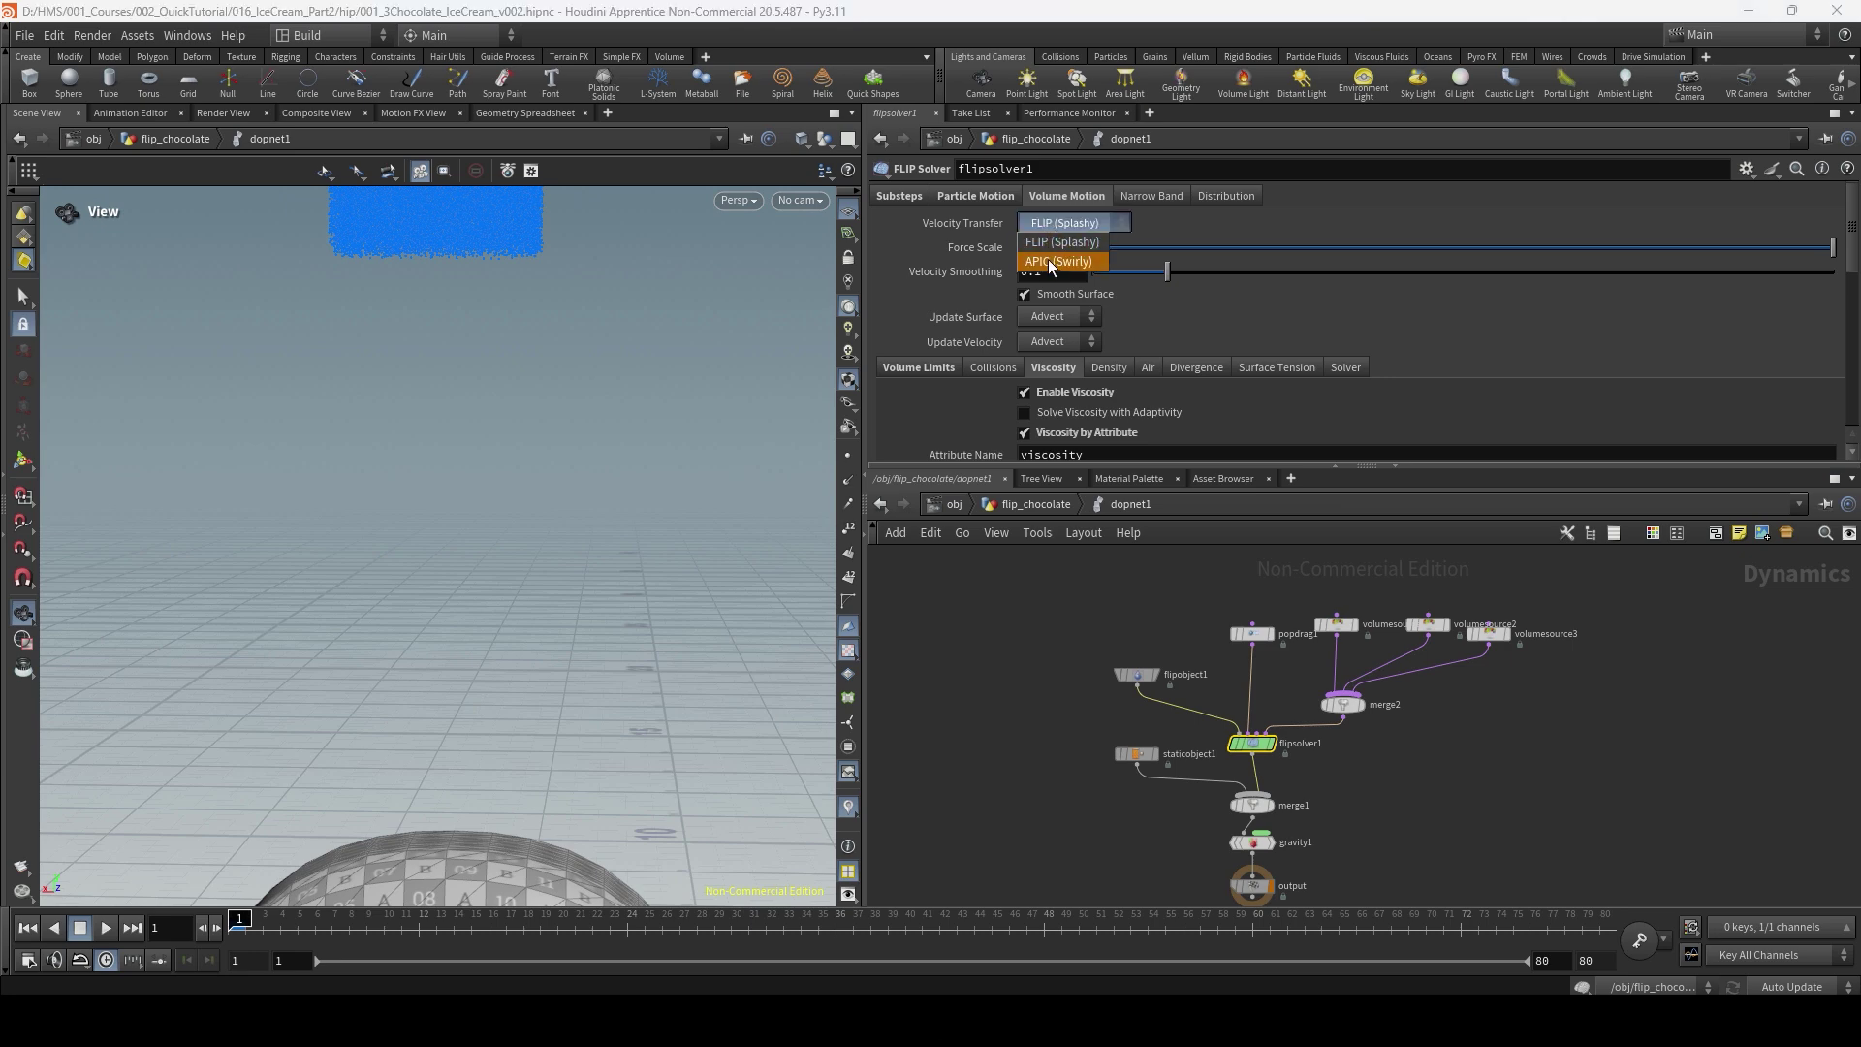
{"action": "left_click", "coordinate": [1051, 262]}
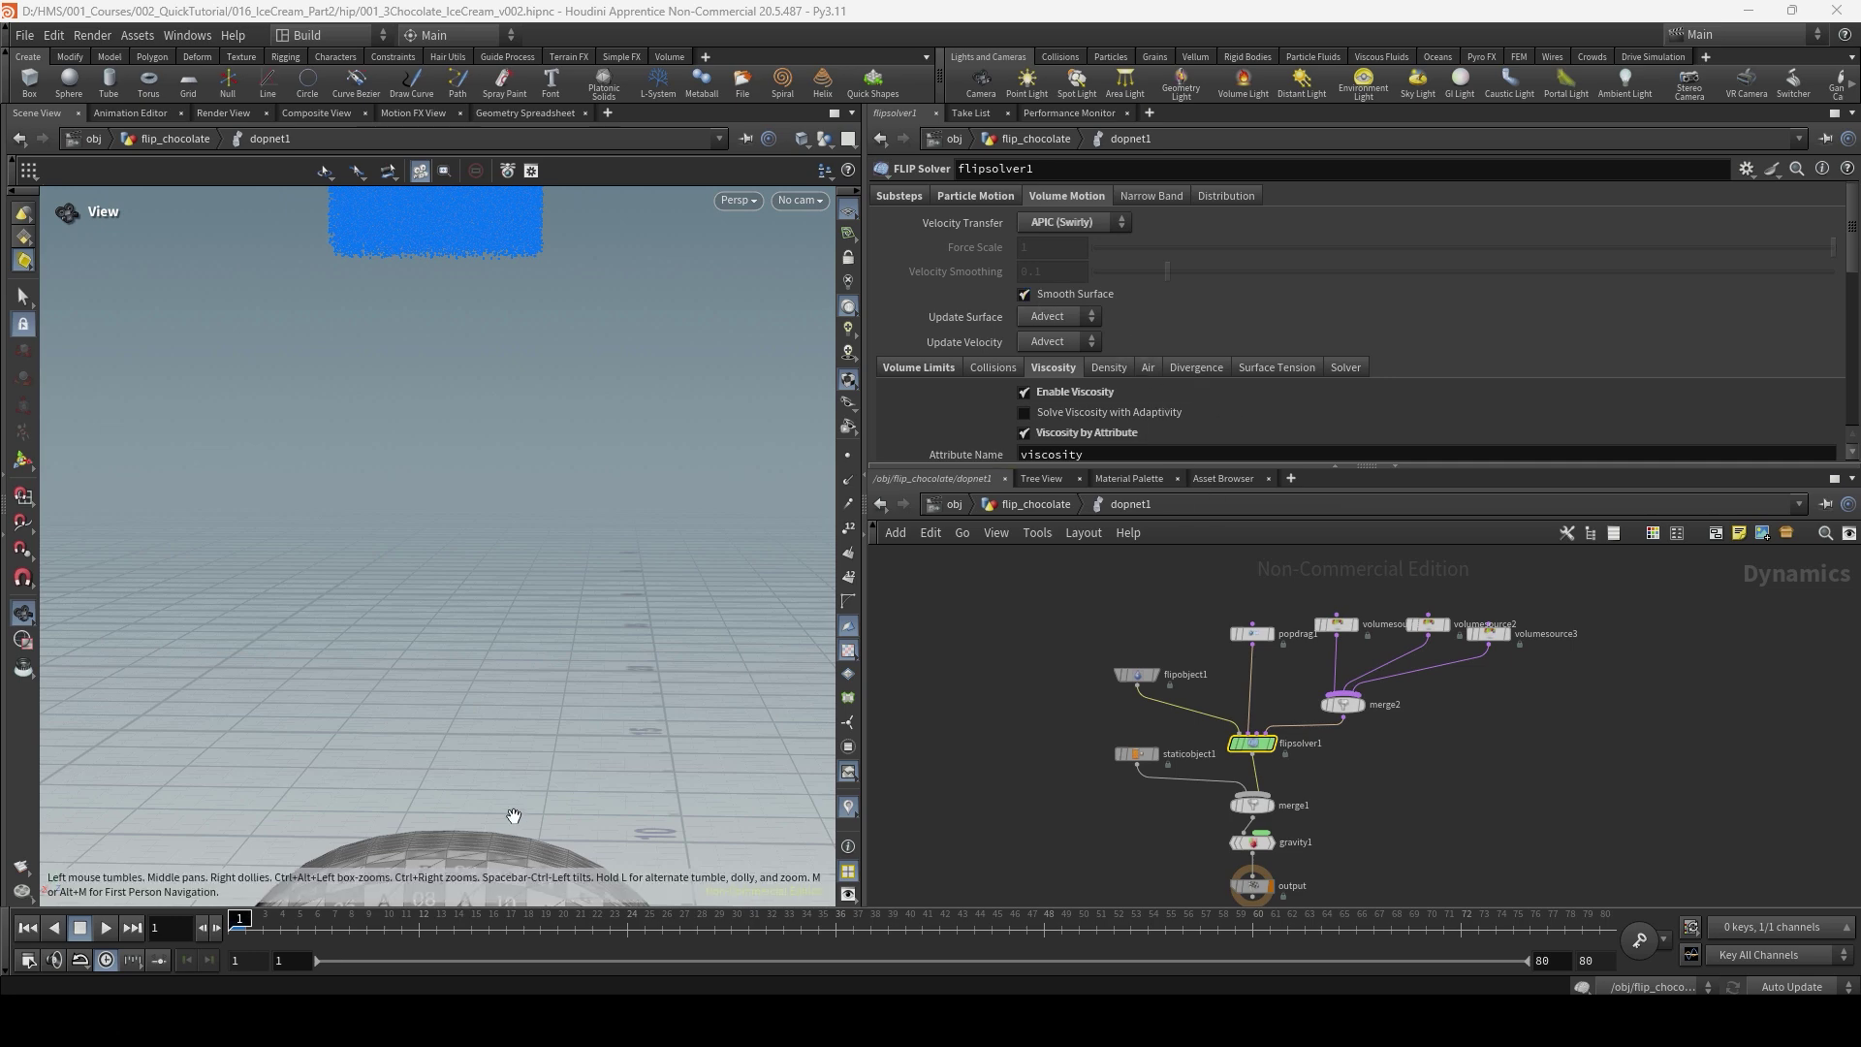
Switch the update mode to Manual and keyframe flipsolver1's Time Scale at 1 on frame 5.
{"action": "left_click_drag", "start_coordinate": [573, 482], "coordinate": [568, 549]}
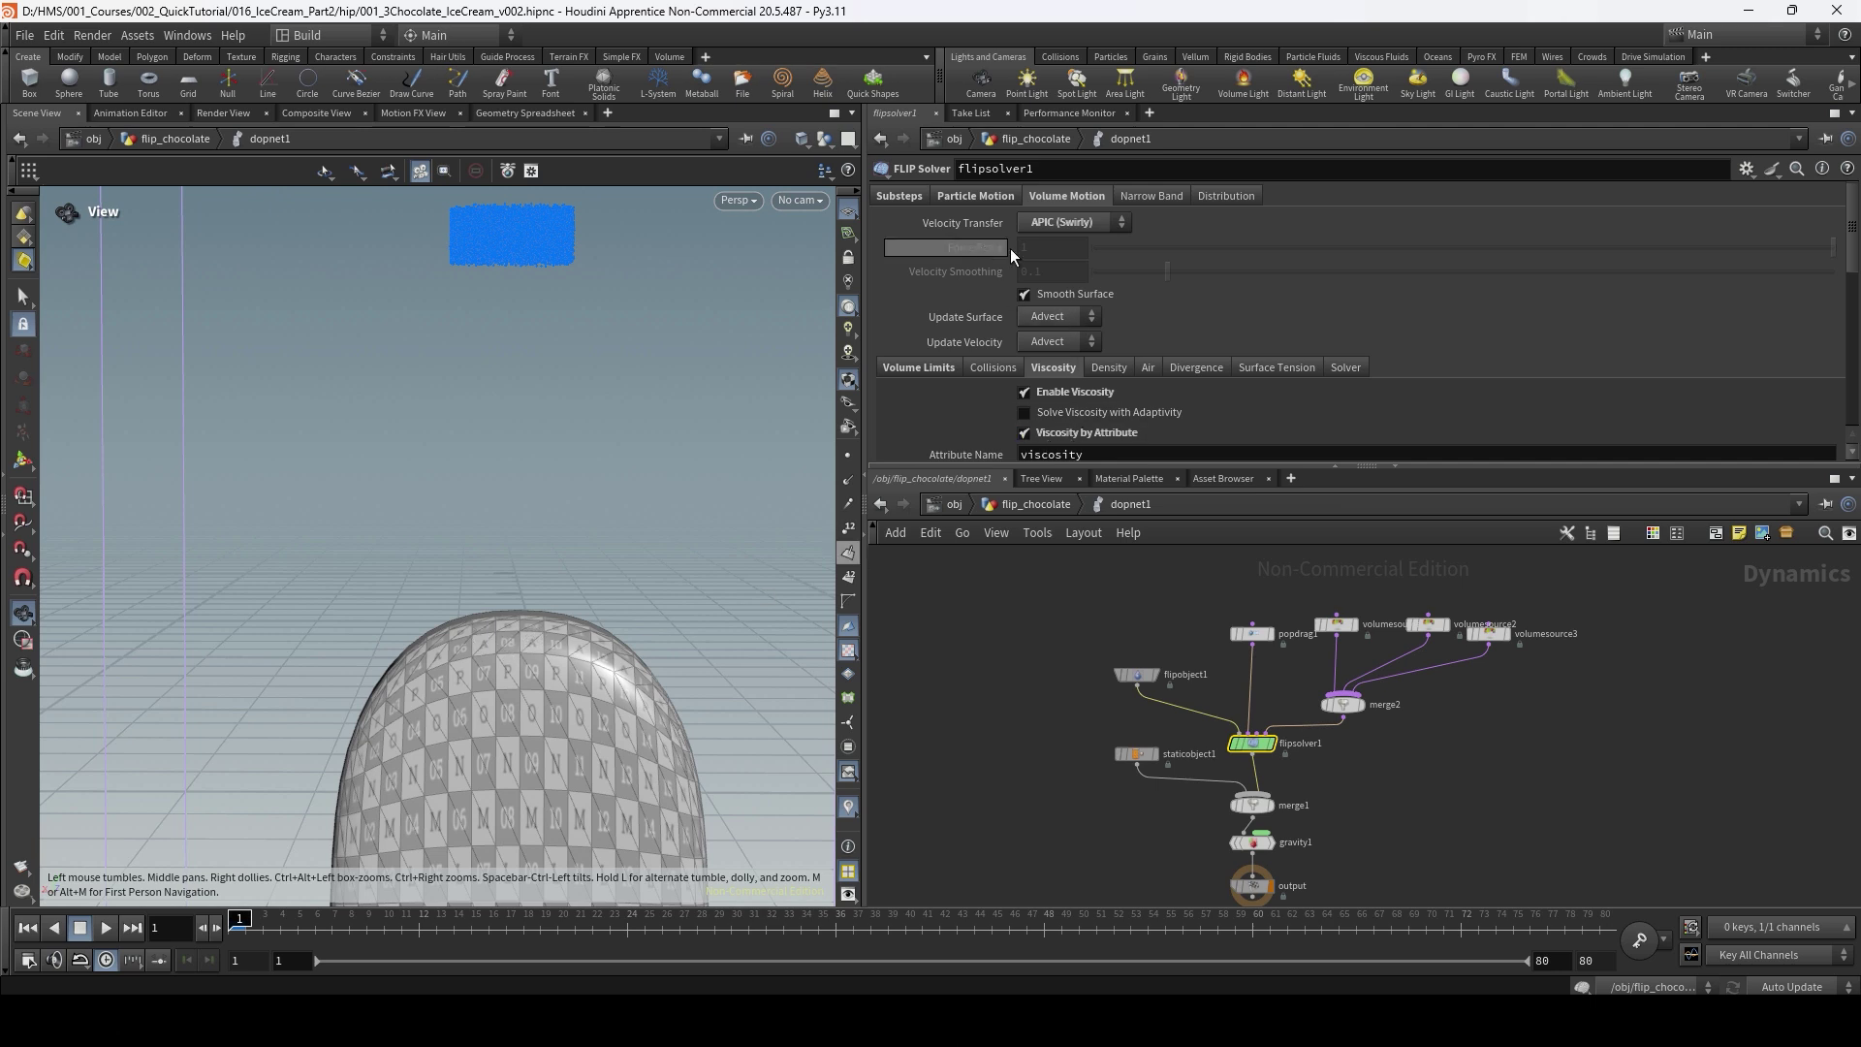
{"action": "left_click", "coordinate": [975, 198]}
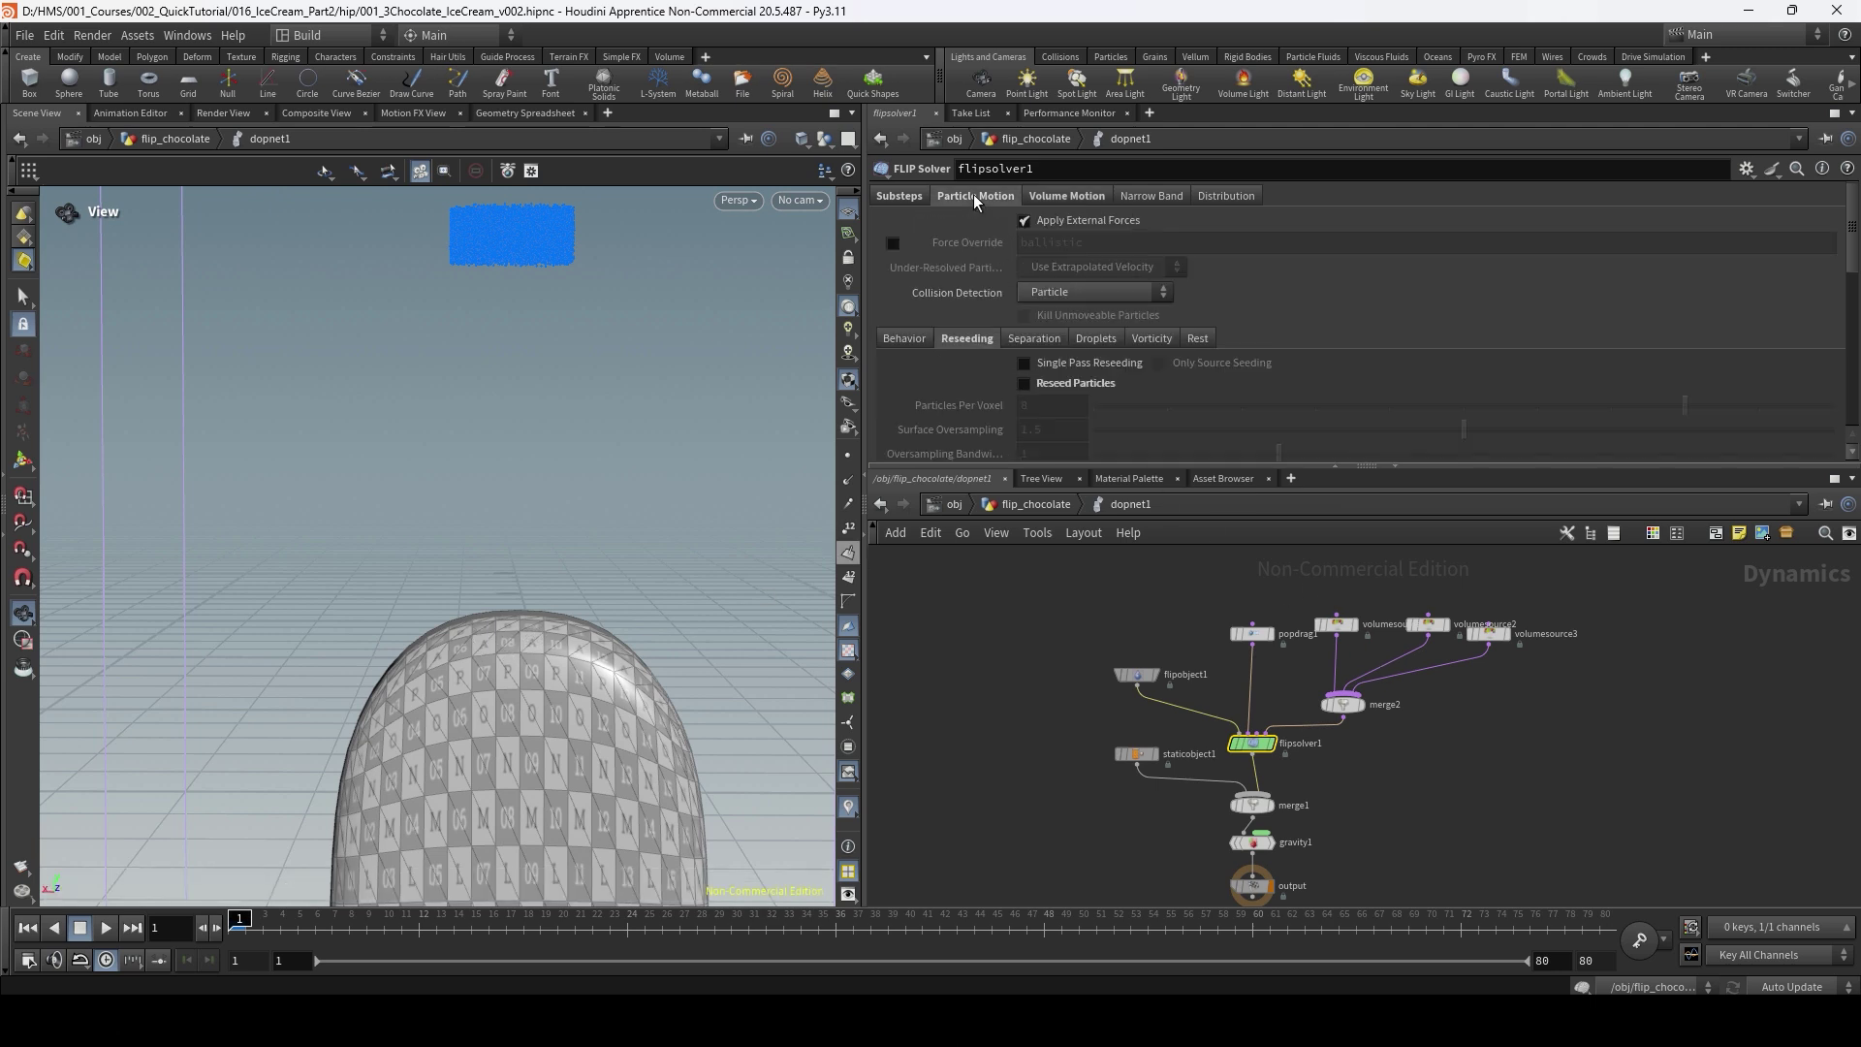
{"action": "left_click", "coordinate": [903, 197]}
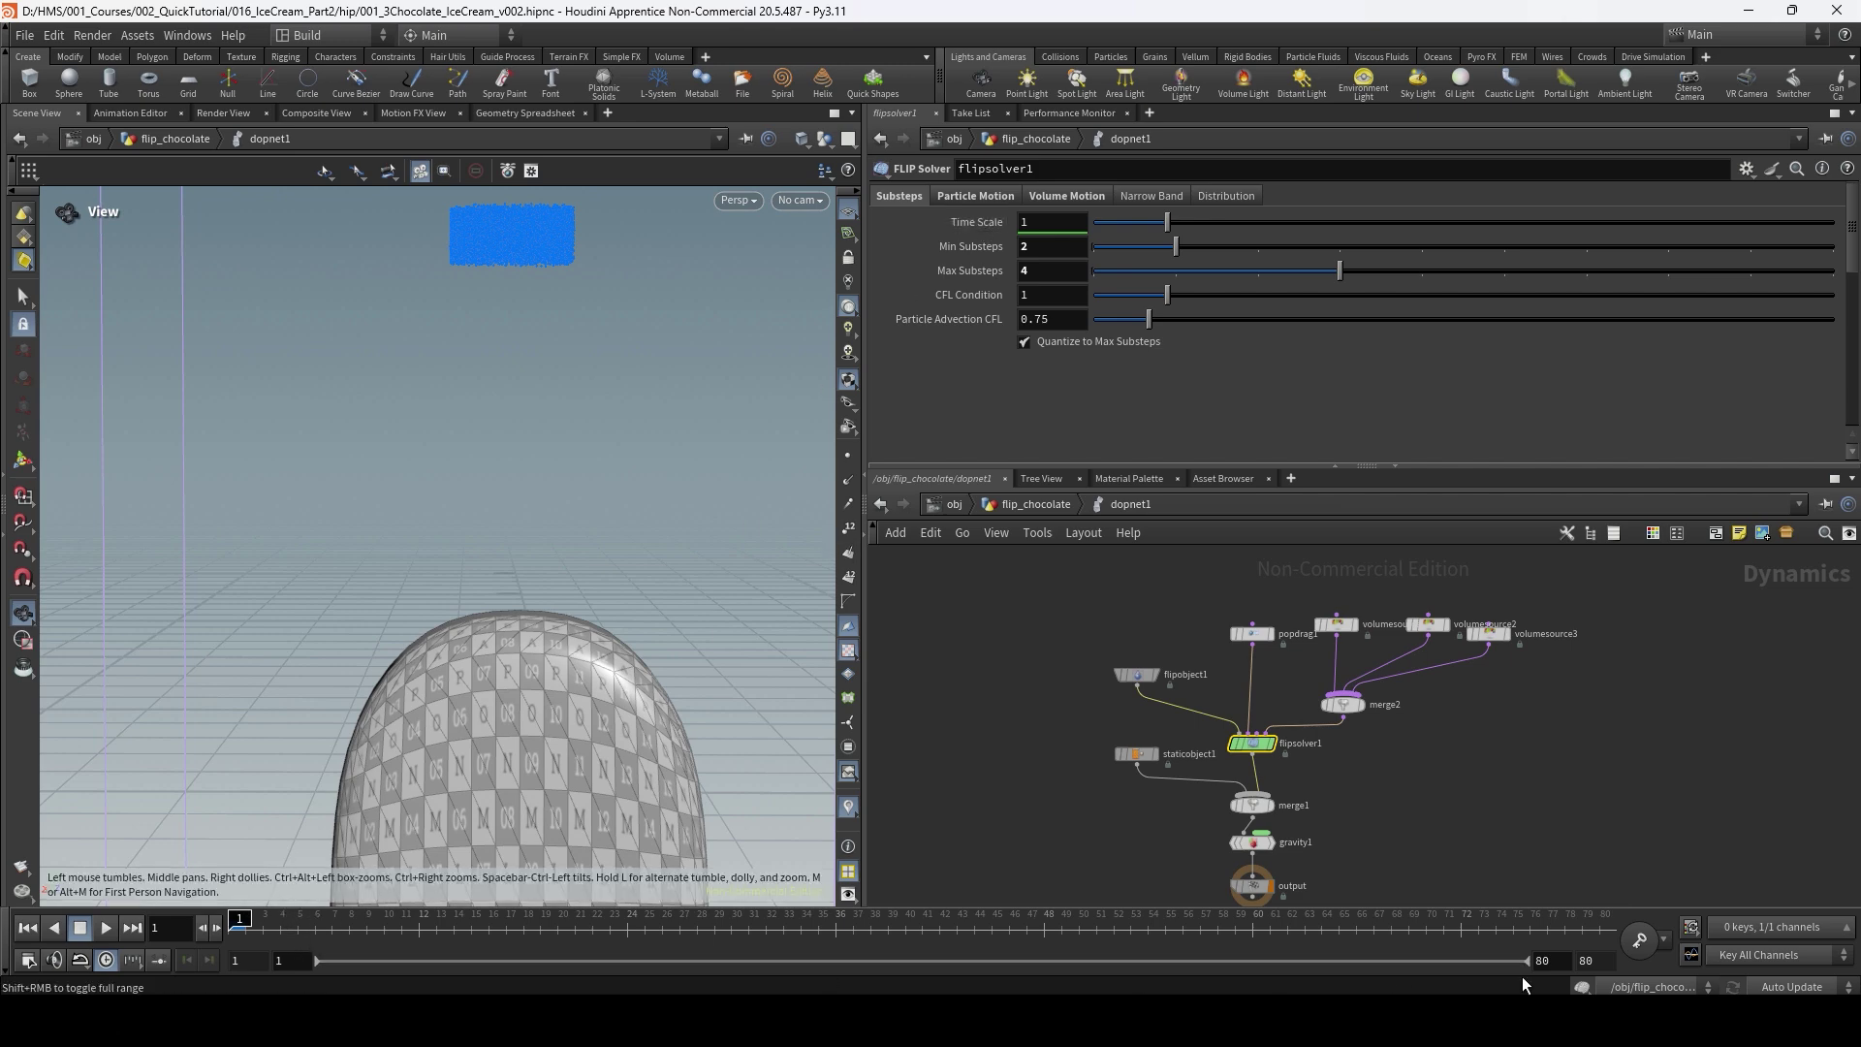
{"action": "left_click", "coordinate": [1786, 989]}
{"action": "left_click", "coordinate": [1782, 968]}
{"action": "left_click", "coordinate": [302, 928]}
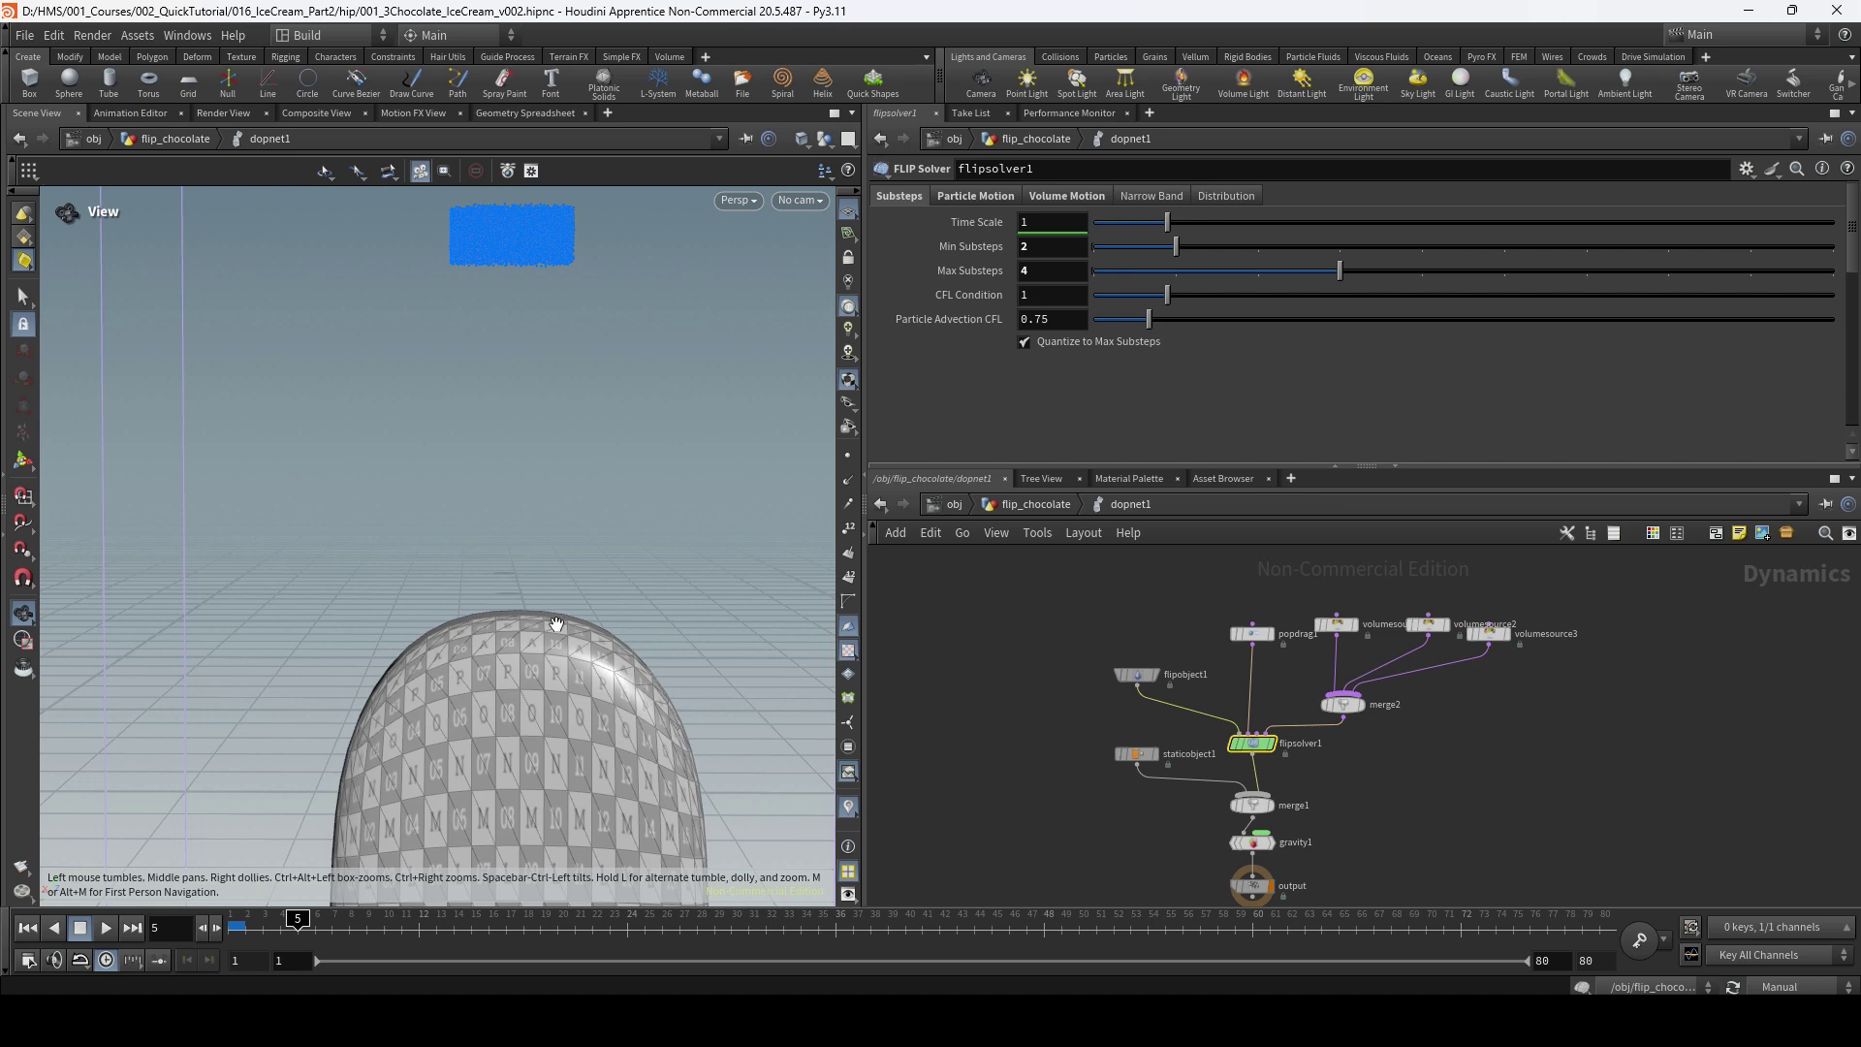
{"action": "left_click", "coordinate": [984, 222], "text": "alt"}
Keyframe flipsolver1's Time Scale at 0.5 on frame 8.
{"action": "left_click", "coordinate": [351, 921]}
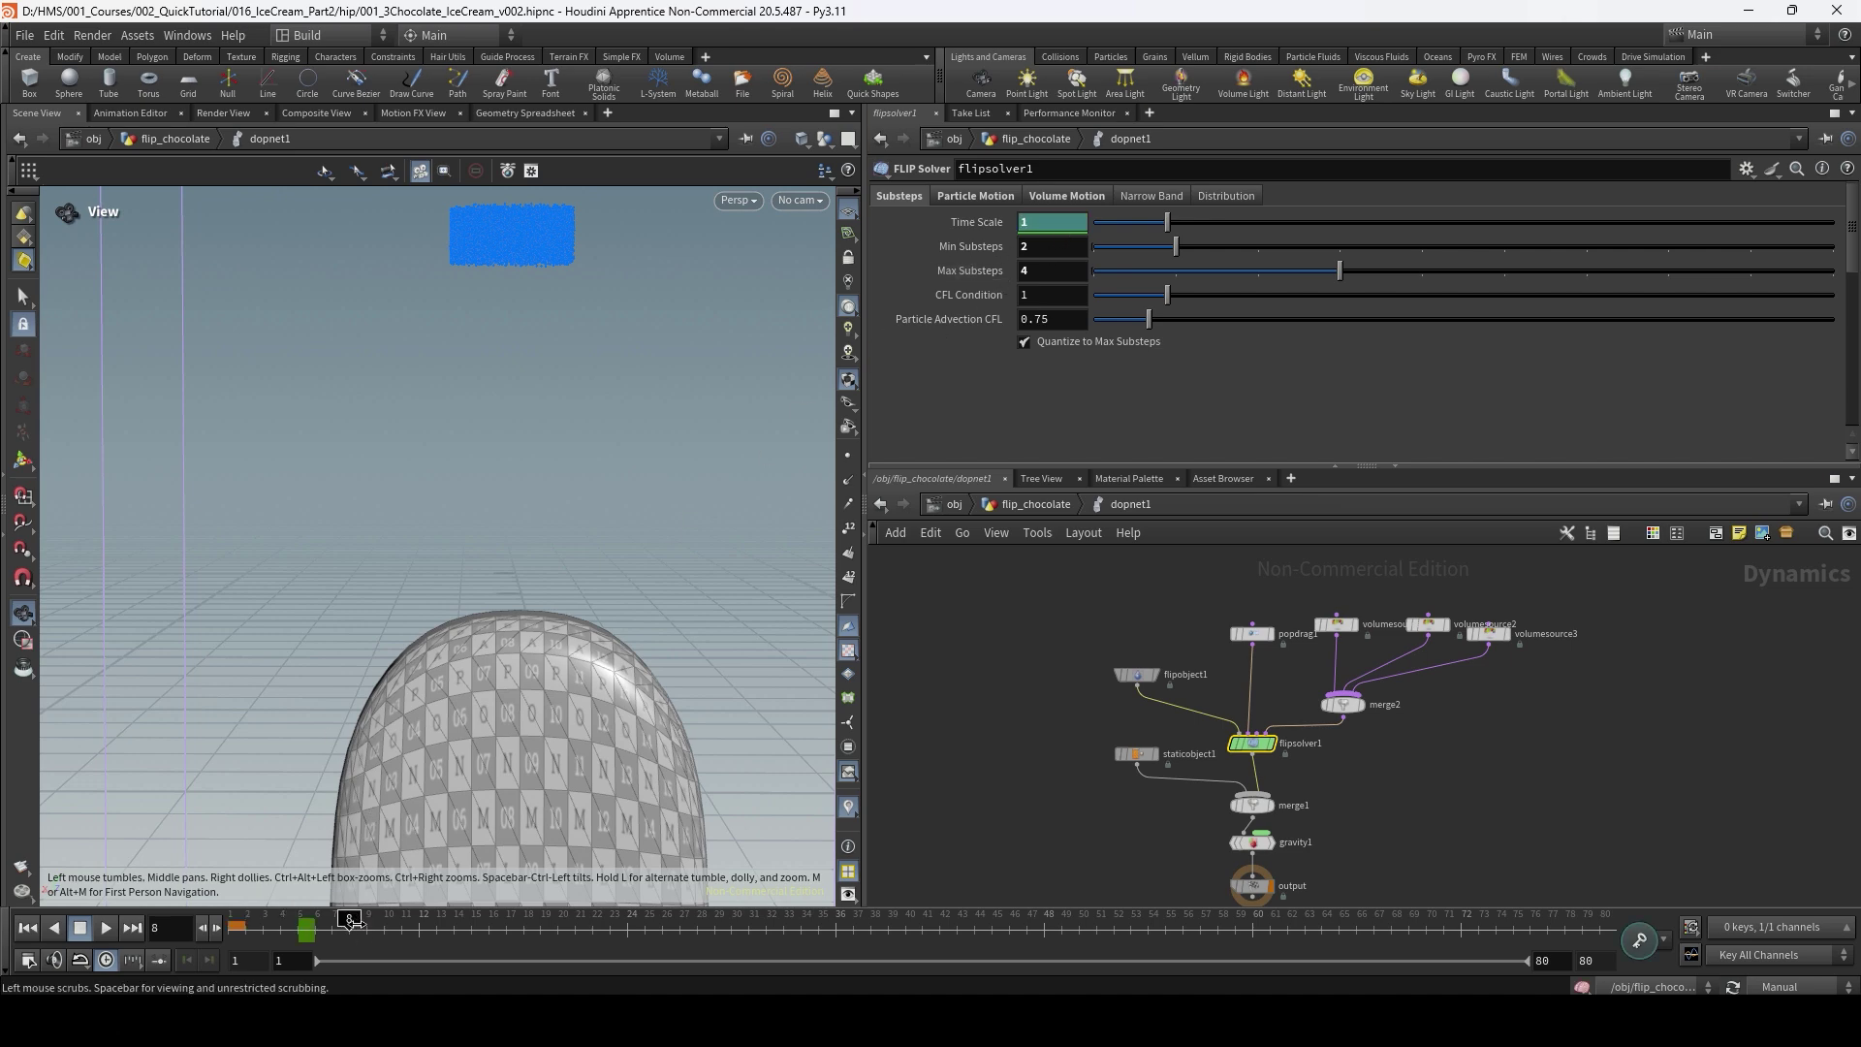
{"action": "left_click", "coordinate": [1052, 222]}
{"action": "type", "text": ".5"}
{"action": "key", "text": "Return"}
{"action": "left_click", "coordinate": [1043, 221], "text": "alt"}
Set the Time Scale curve between its two keyframes to the constant() function in the Animation Editor.
{"action": "left_click", "coordinate": [985, 223], "text": "shift"}
{"action": "left_click_drag", "start_coordinate": [845, 303], "coordinate": [921, 519]}
{"action": "left_click", "coordinate": [1597, 630]}
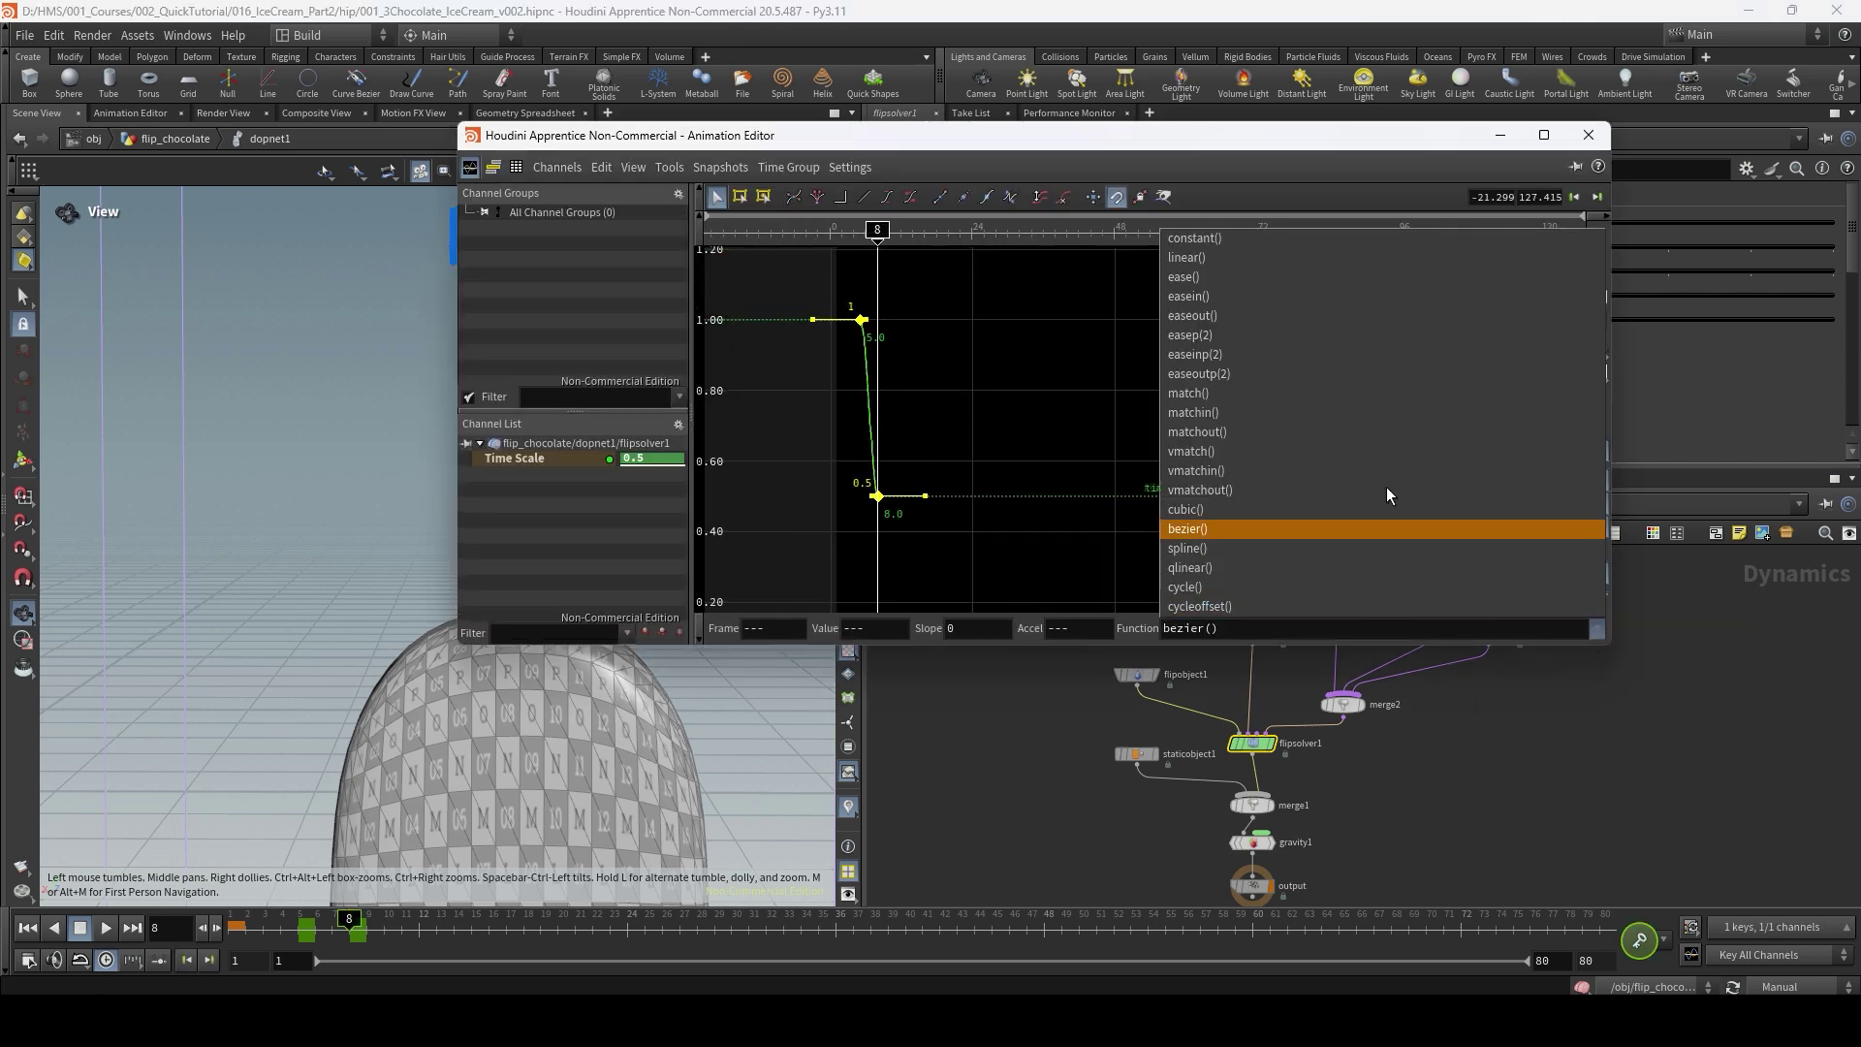
{"action": "left_click", "coordinate": [1283, 241]}
{"action": "left_click", "coordinate": [1588, 135]}
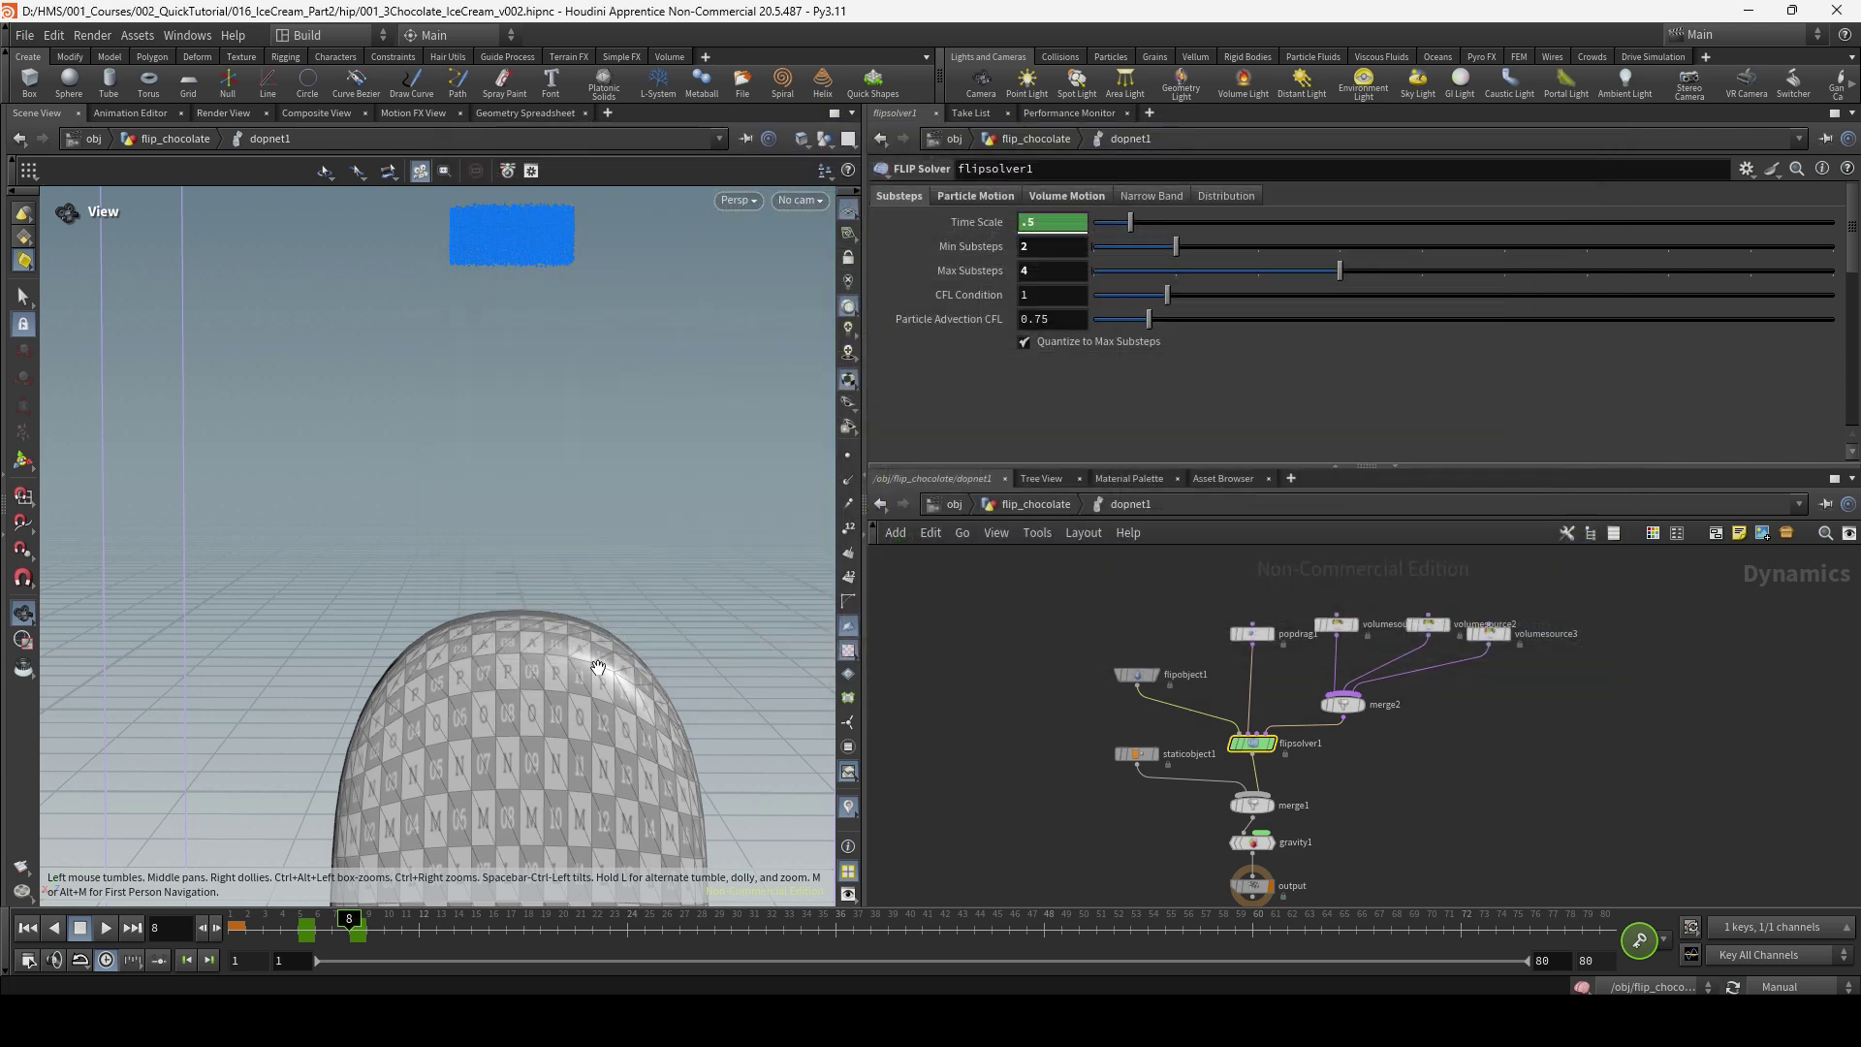
Return to frame 1, restore Auto Update and play the simulation.
{"action": "left_click", "coordinate": [239, 928]}
{"action": "left_click", "coordinate": [1791, 987]}
{"action": "left_click", "coordinate": [1789, 928]}
{"action": "left_click", "coordinate": [107, 931]}
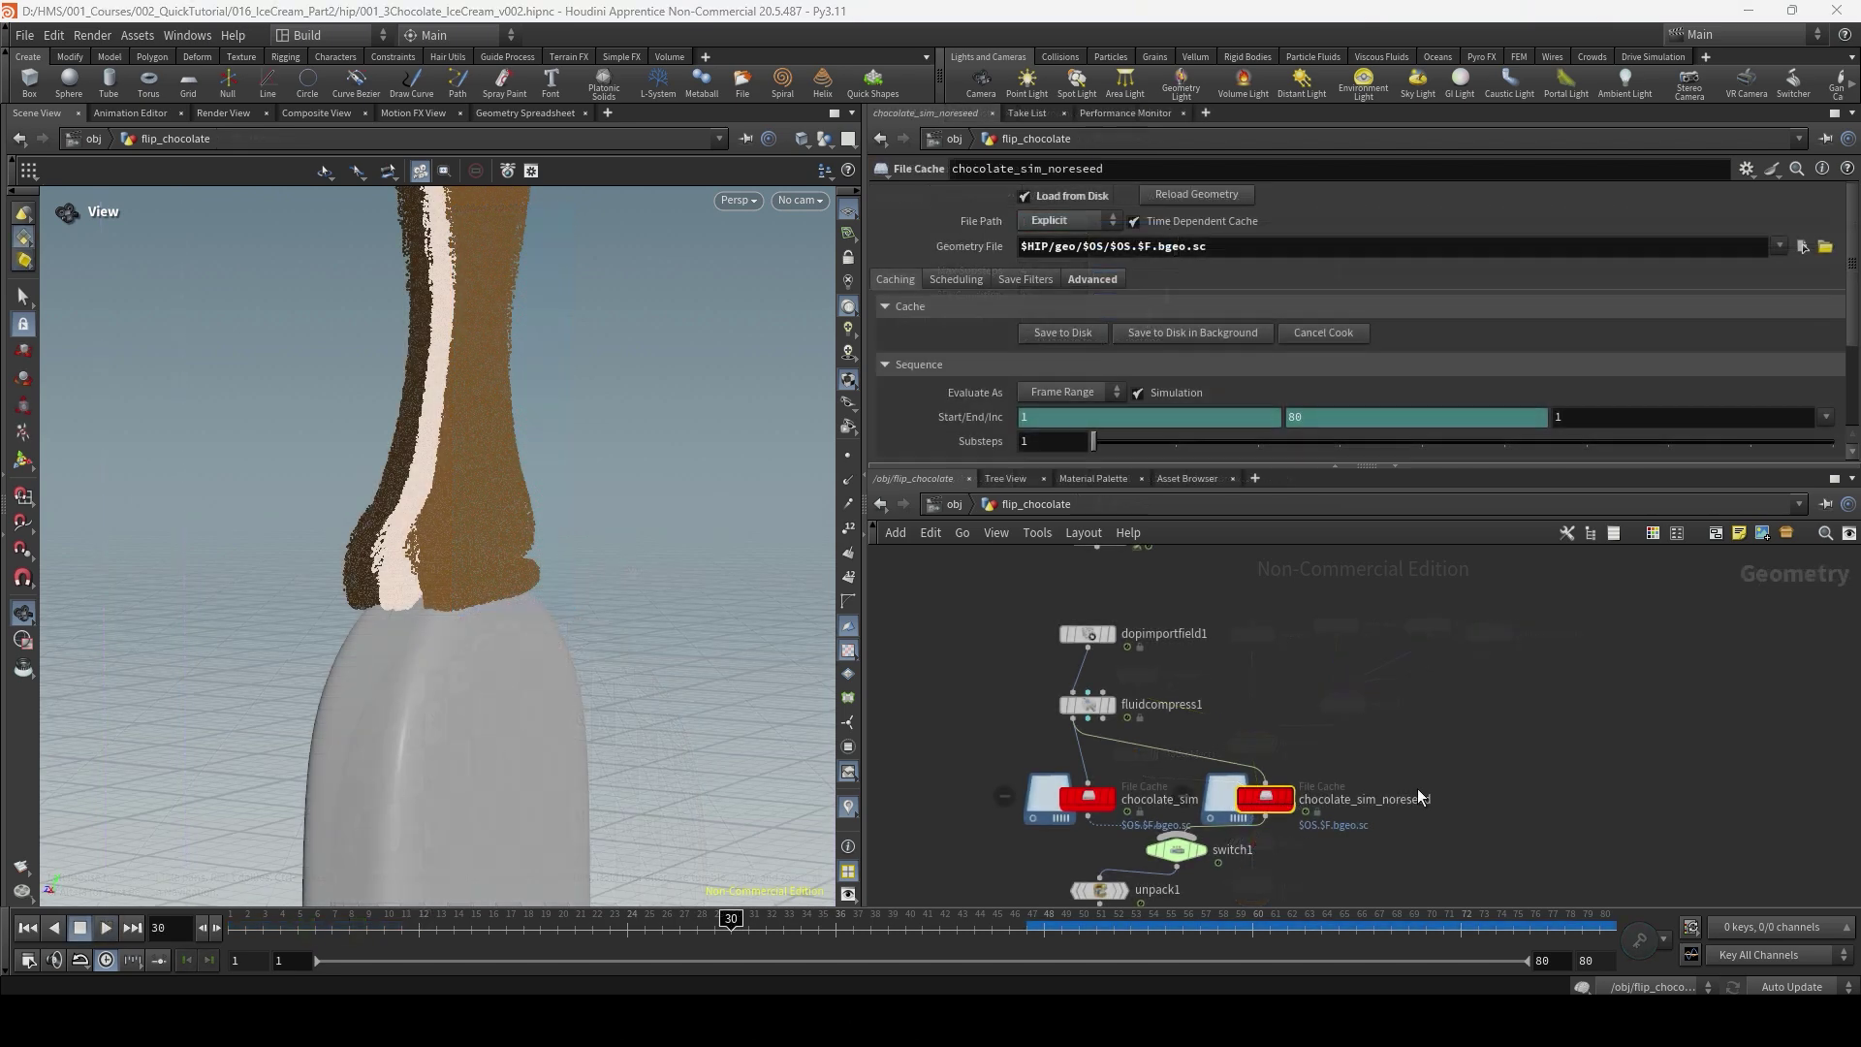
Examine merge2's coloured streams through cam00, playing the cached simulation and scrubbing to frame 61.
{"action": "middle_click_drag", "start_coordinate": [1404, 776], "coordinate": [1401, 686]}
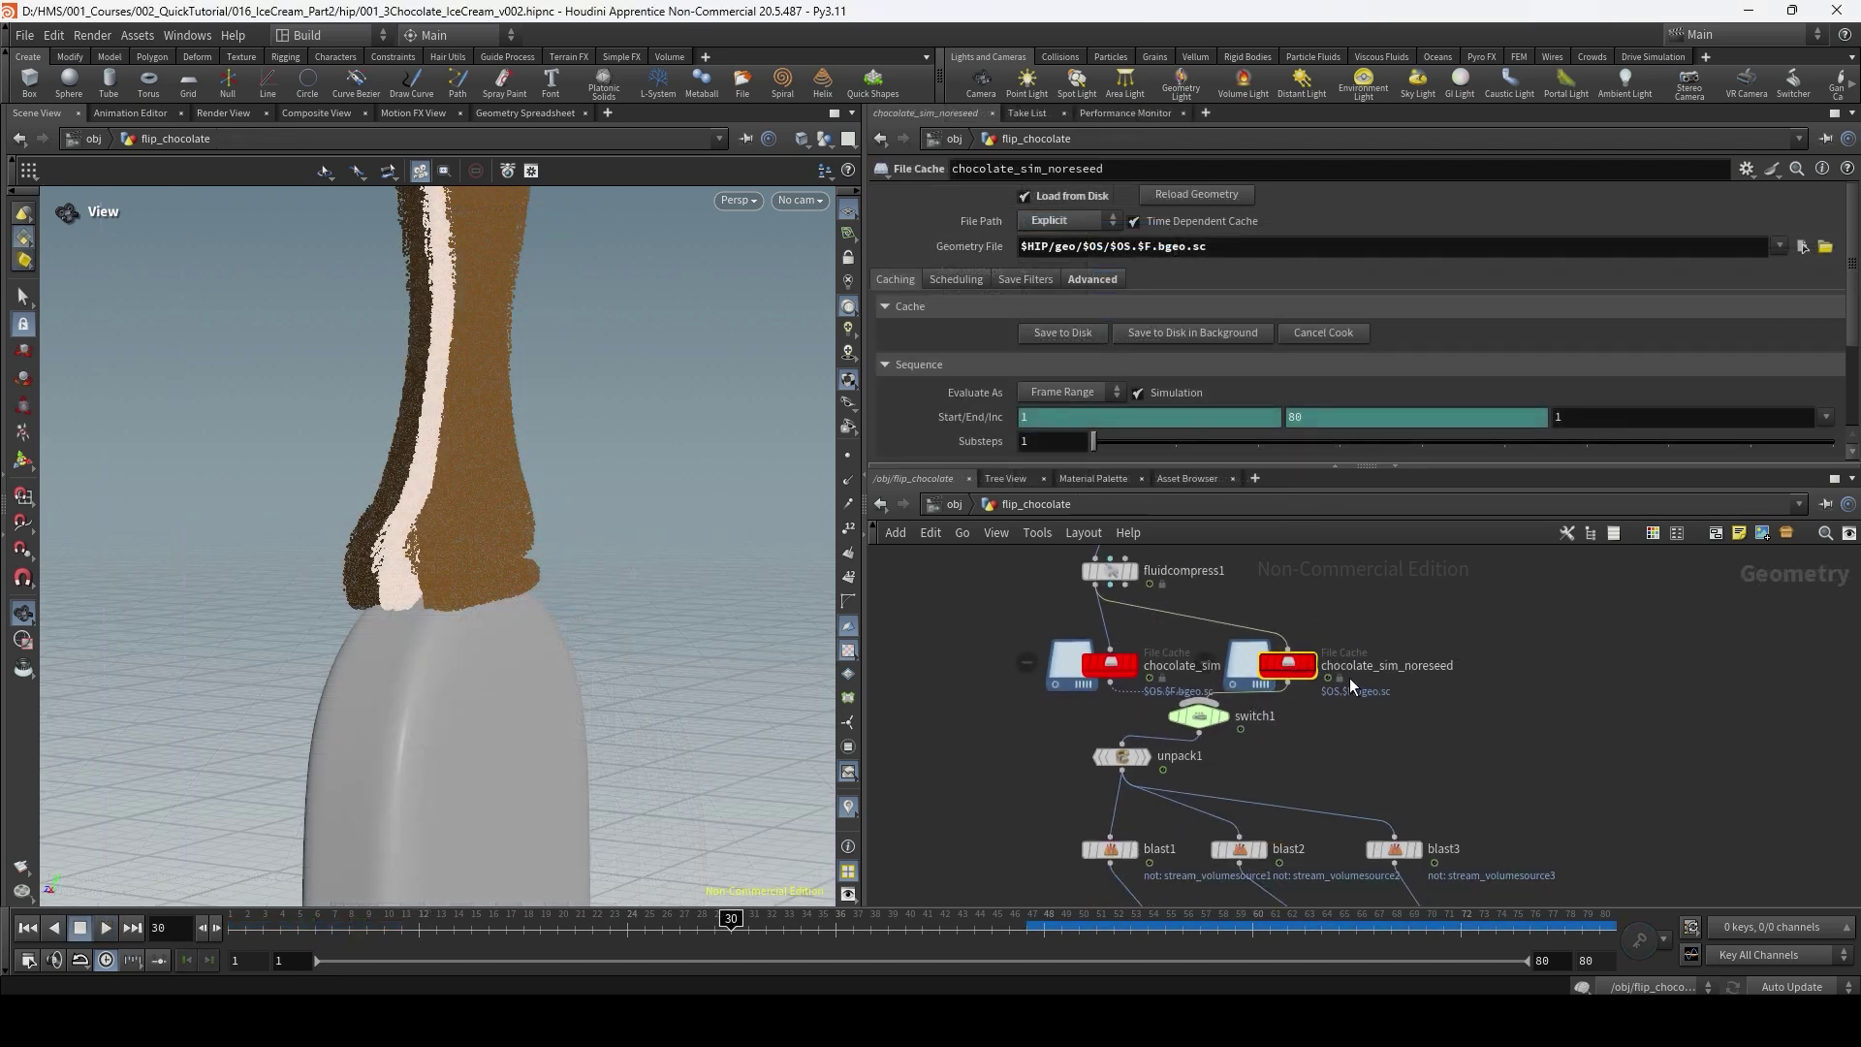
{"action": "middle_click_drag", "start_coordinate": [1485, 783], "coordinate": [1452, 630]}
{"action": "left_click", "coordinate": [1440, 885]}
{"action": "left_click_drag", "start_coordinate": [369, 917], "coordinate": [471, 917]}
{"action": "left_click", "coordinate": [786, 207]}
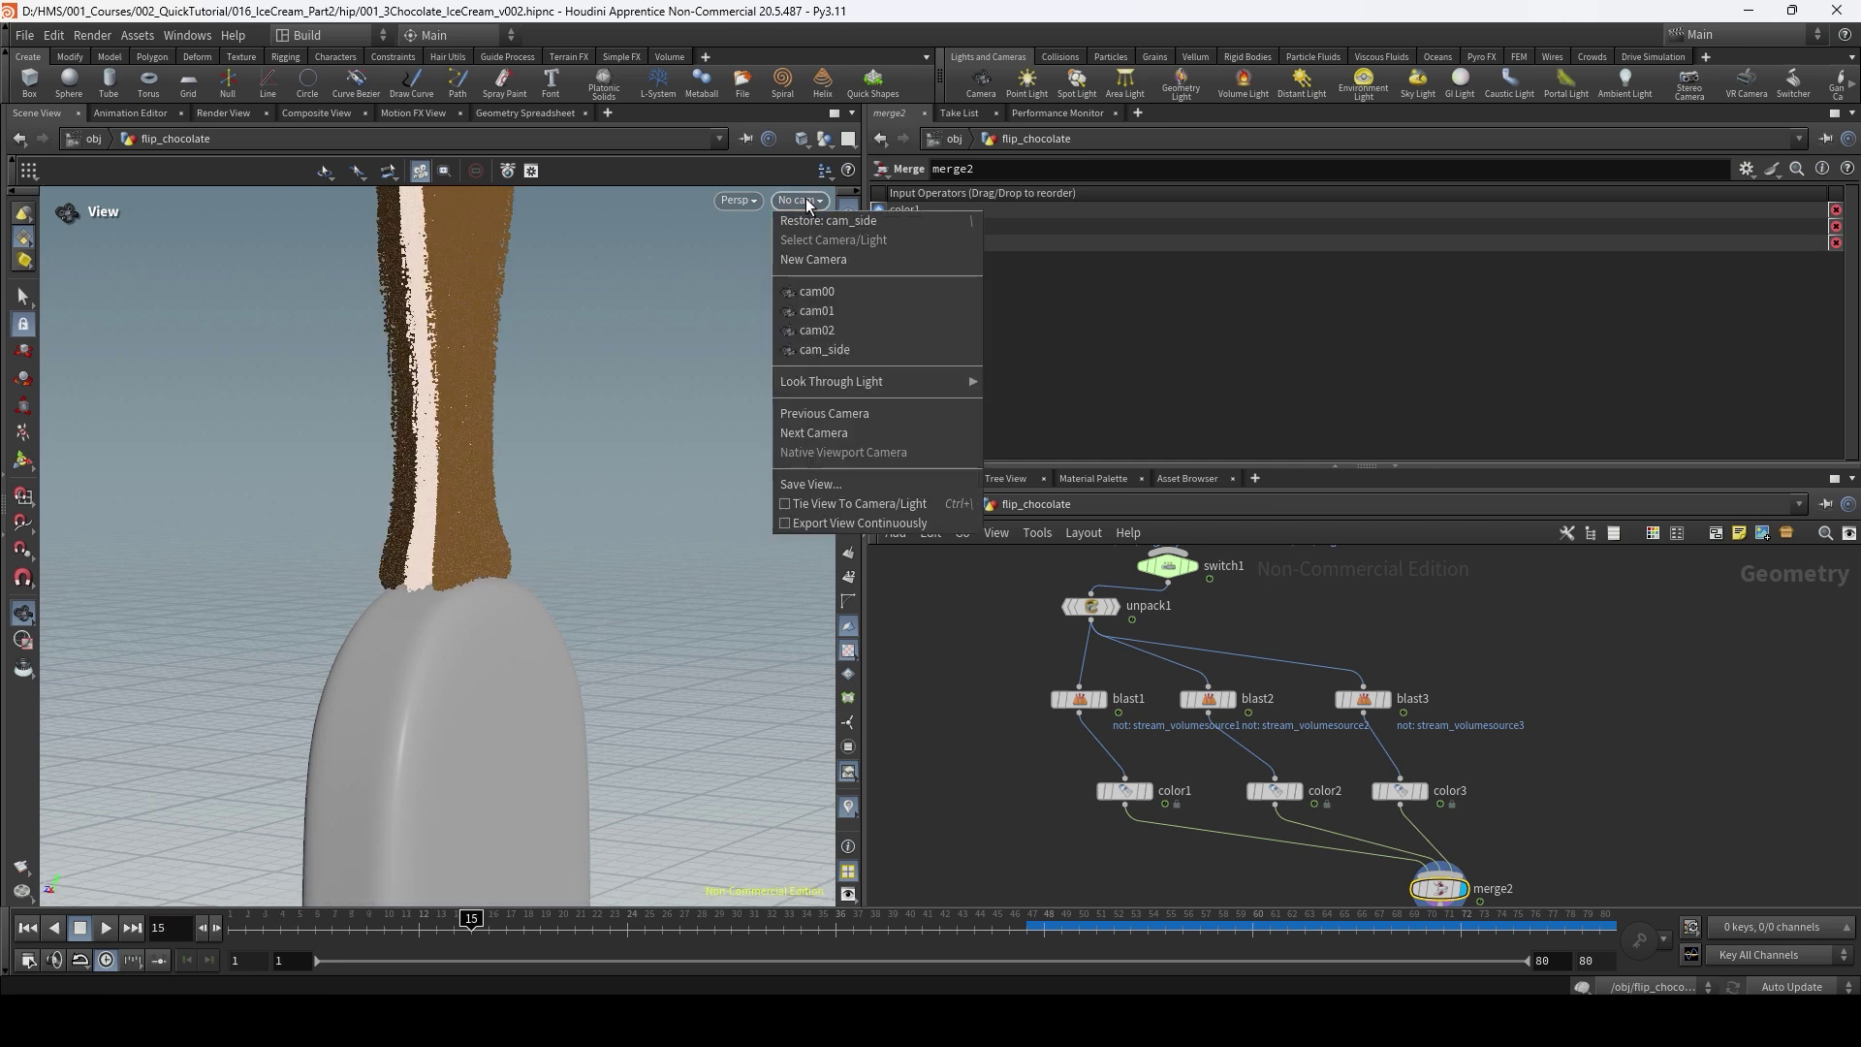
{"action": "left_click", "coordinate": [834, 293]}
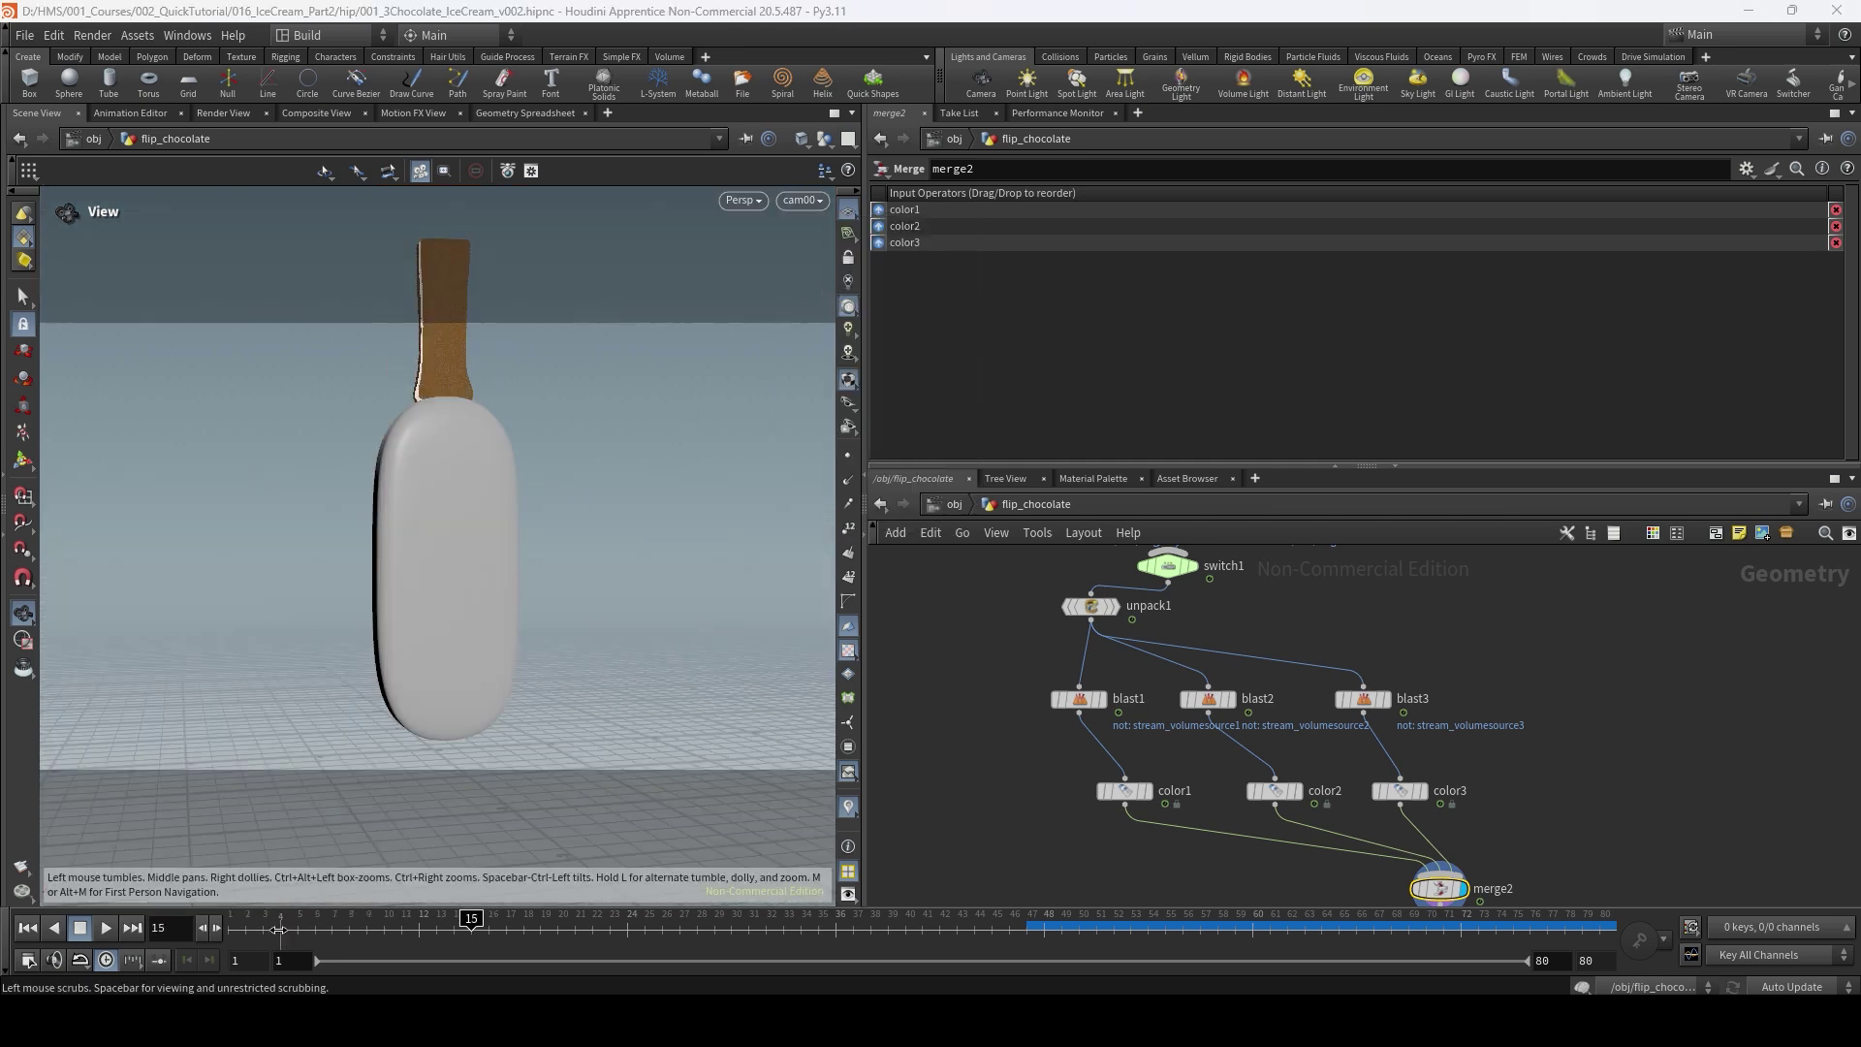
{"action": "left_click", "coordinate": [106, 928]}
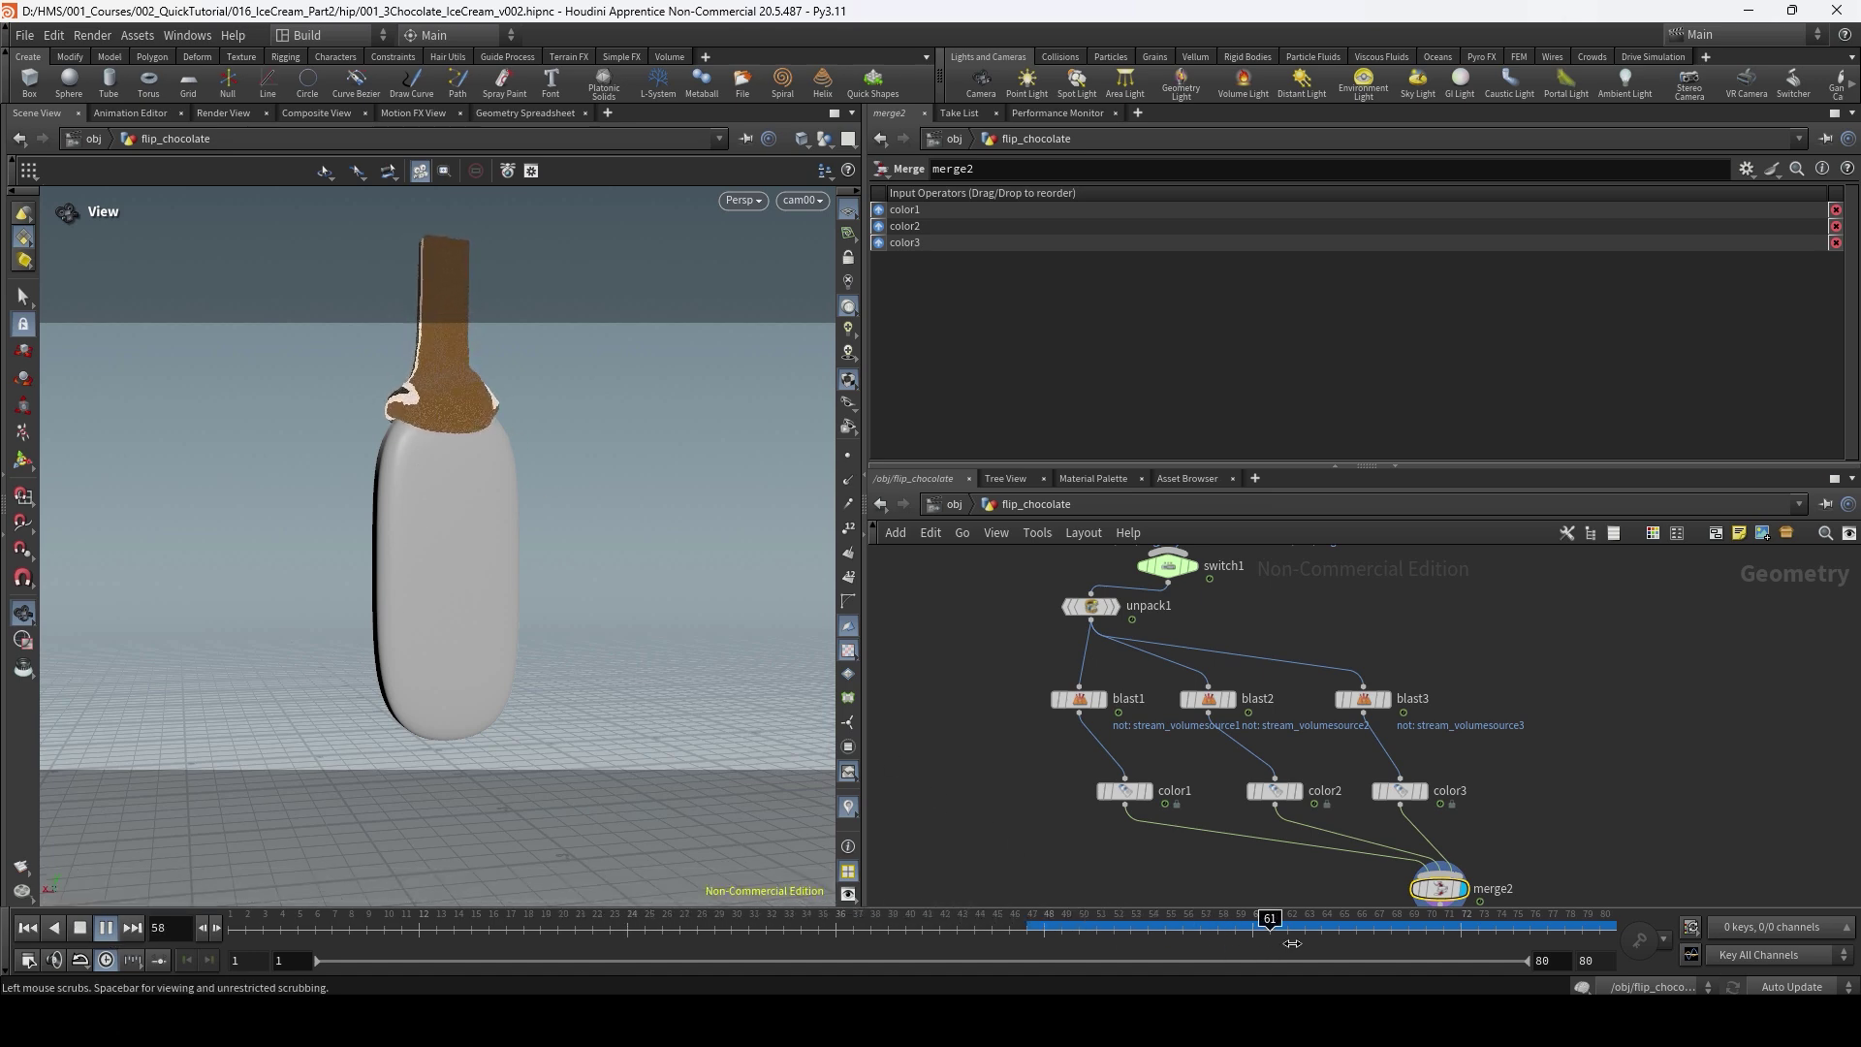
{"action": "left_click", "coordinate": [696, 922]}
{"action": "left_click_drag", "start_coordinate": [696, 924], "coordinate": [1270, 925]}
Inspect switch1's inputs, then play its selected chocolate cache from the first frame and stop at frame 10.
{"action": "middle_click_drag", "start_coordinate": [1305, 644], "coordinate": [1280, 761]}
{"action": "left_click", "coordinate": [1151, 688]}
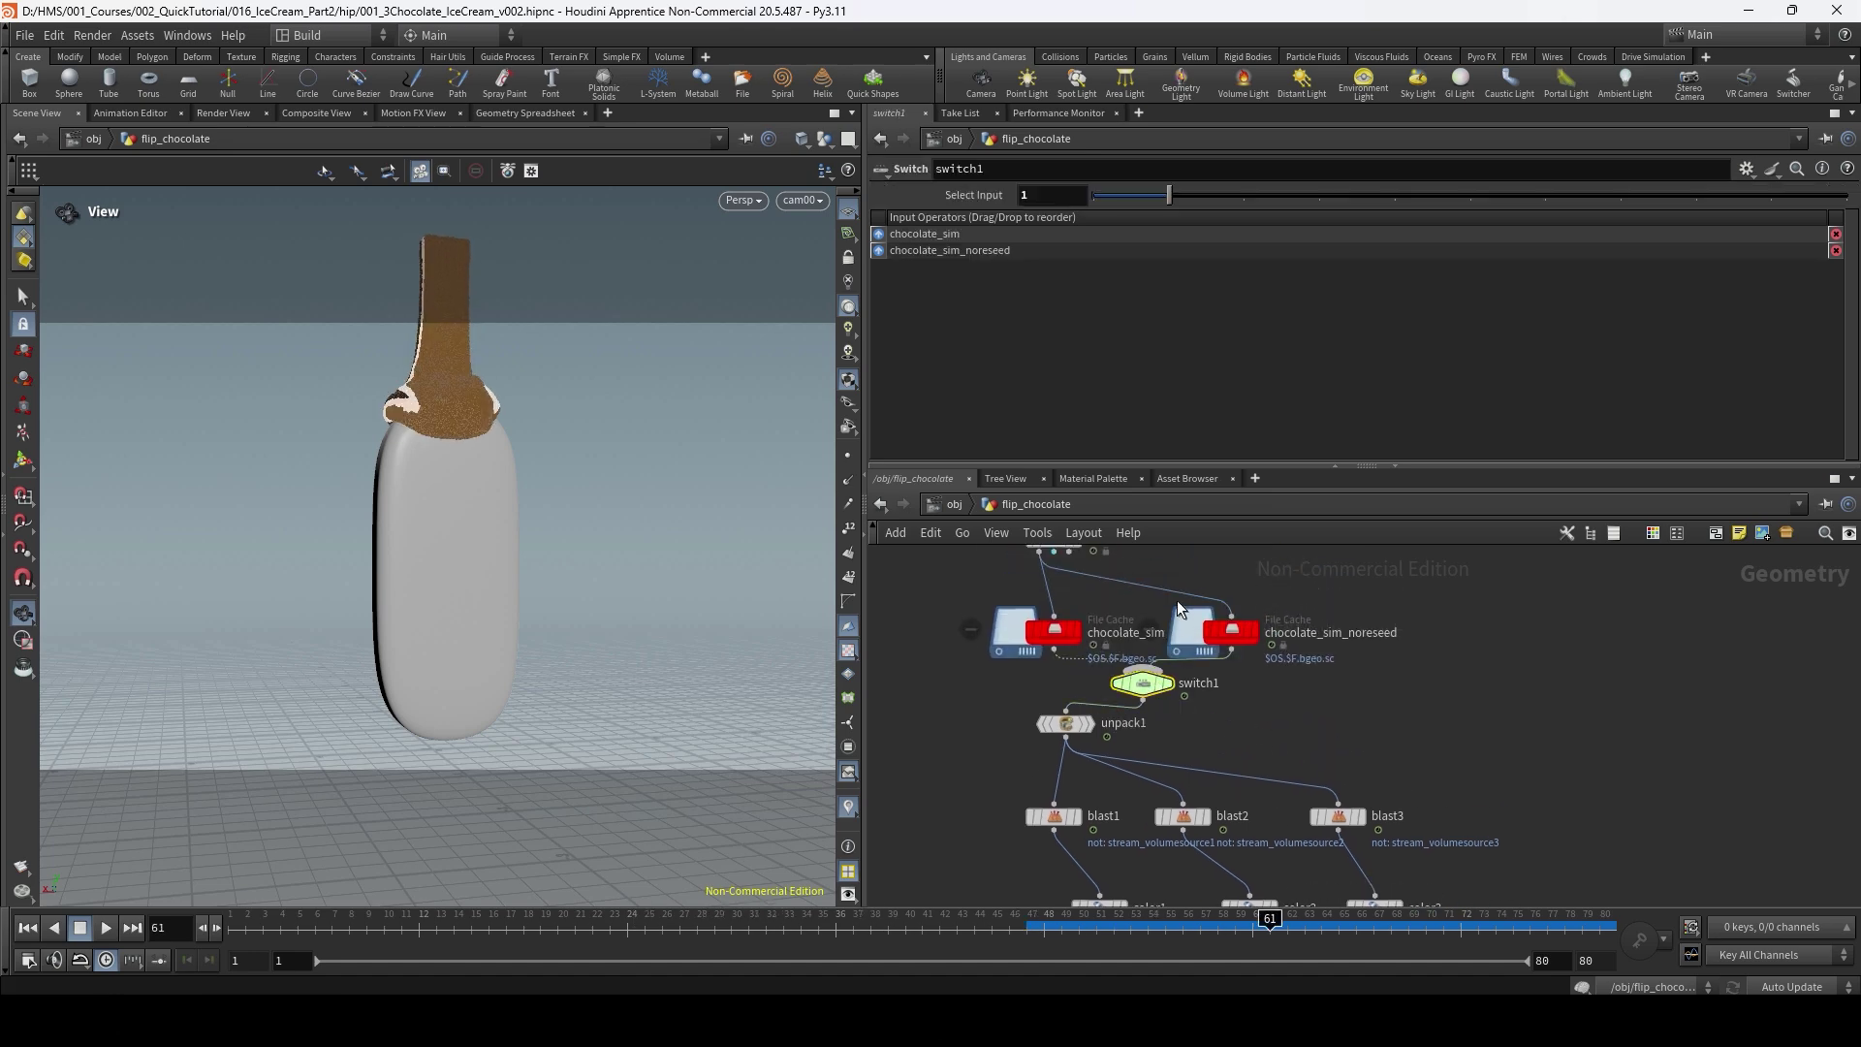
{"action": "mouse_move", "coordinate": [1169, 195]}
{"action": "left_mouse_down"}
{"action": "mouse_move", "coordinate": [1115, 195]}
{"action": "mouse_move", "coordinate": [1169, 195]}
{"action": "left_mouse_up"}
{"action": "left_click", "coordinate": [27, 928]}
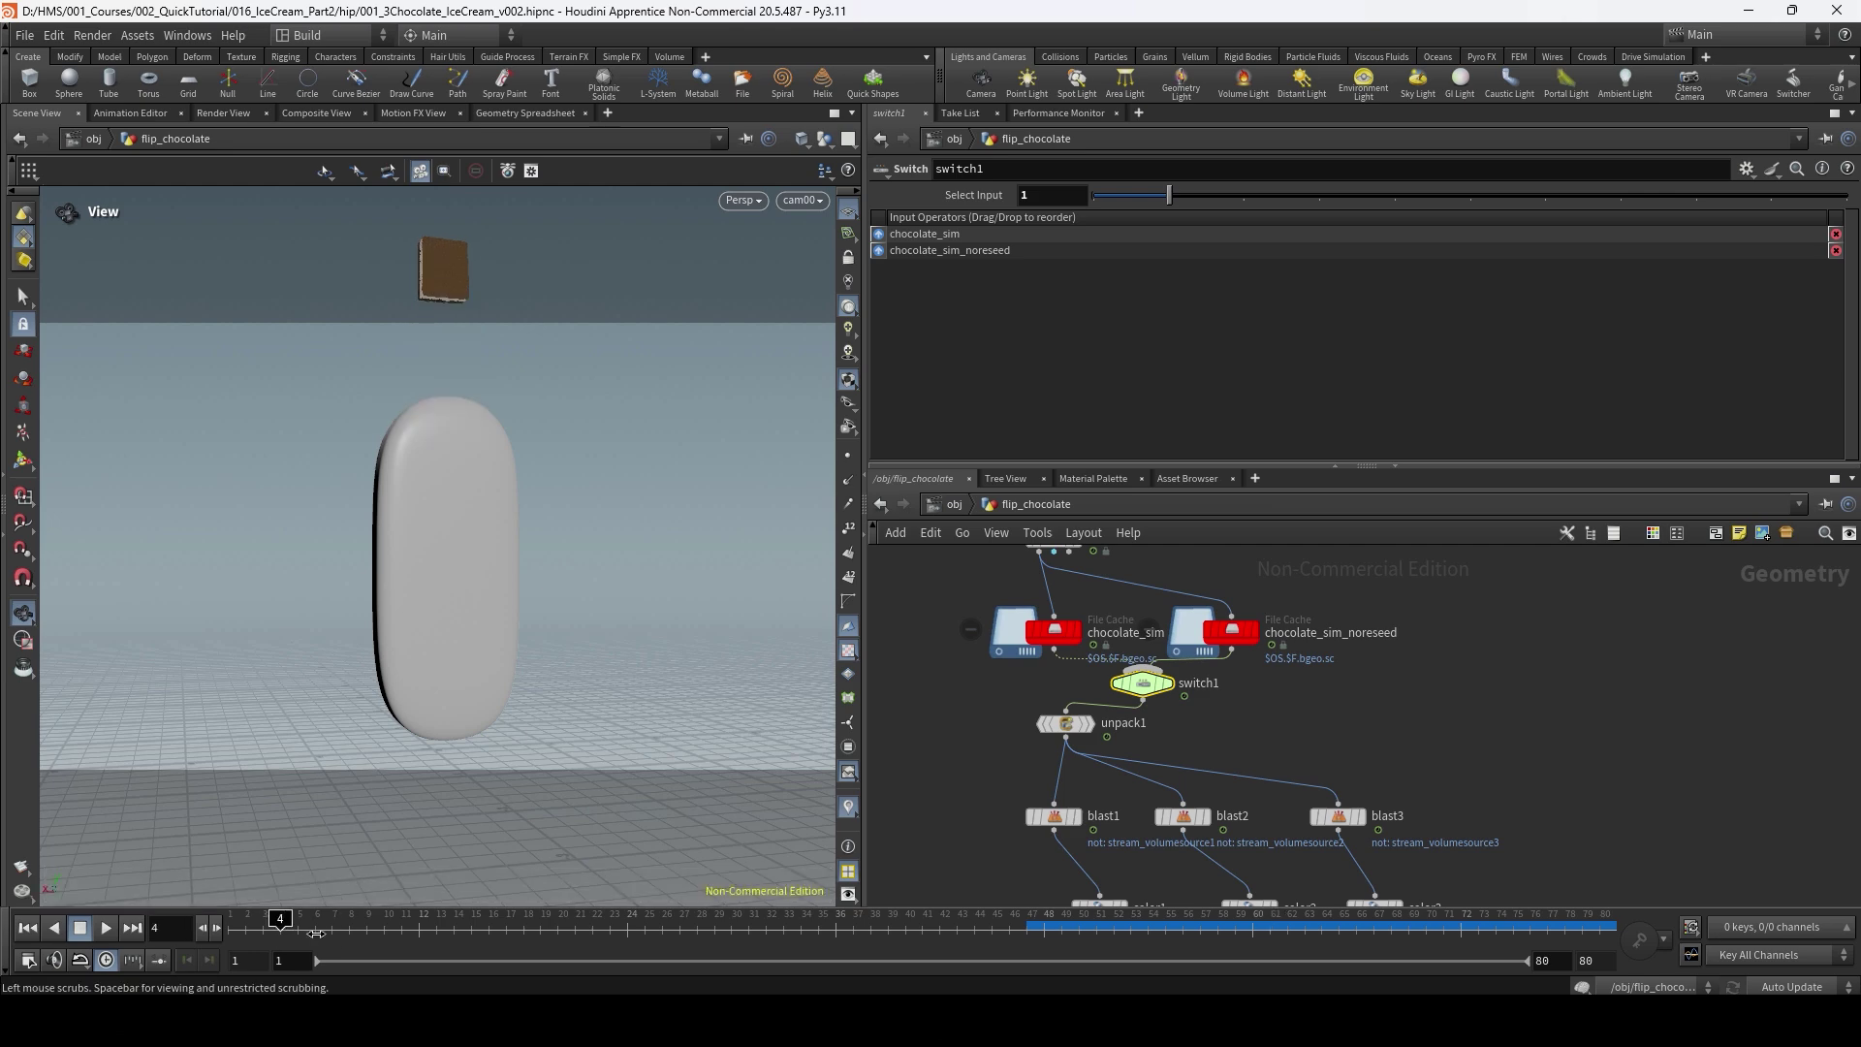
{"action": "left_click_drag", "start_coordinate": [241, 926], "coordinate": [334, 931]}
{"action": "left_click", "coordinate": [108, 928]}
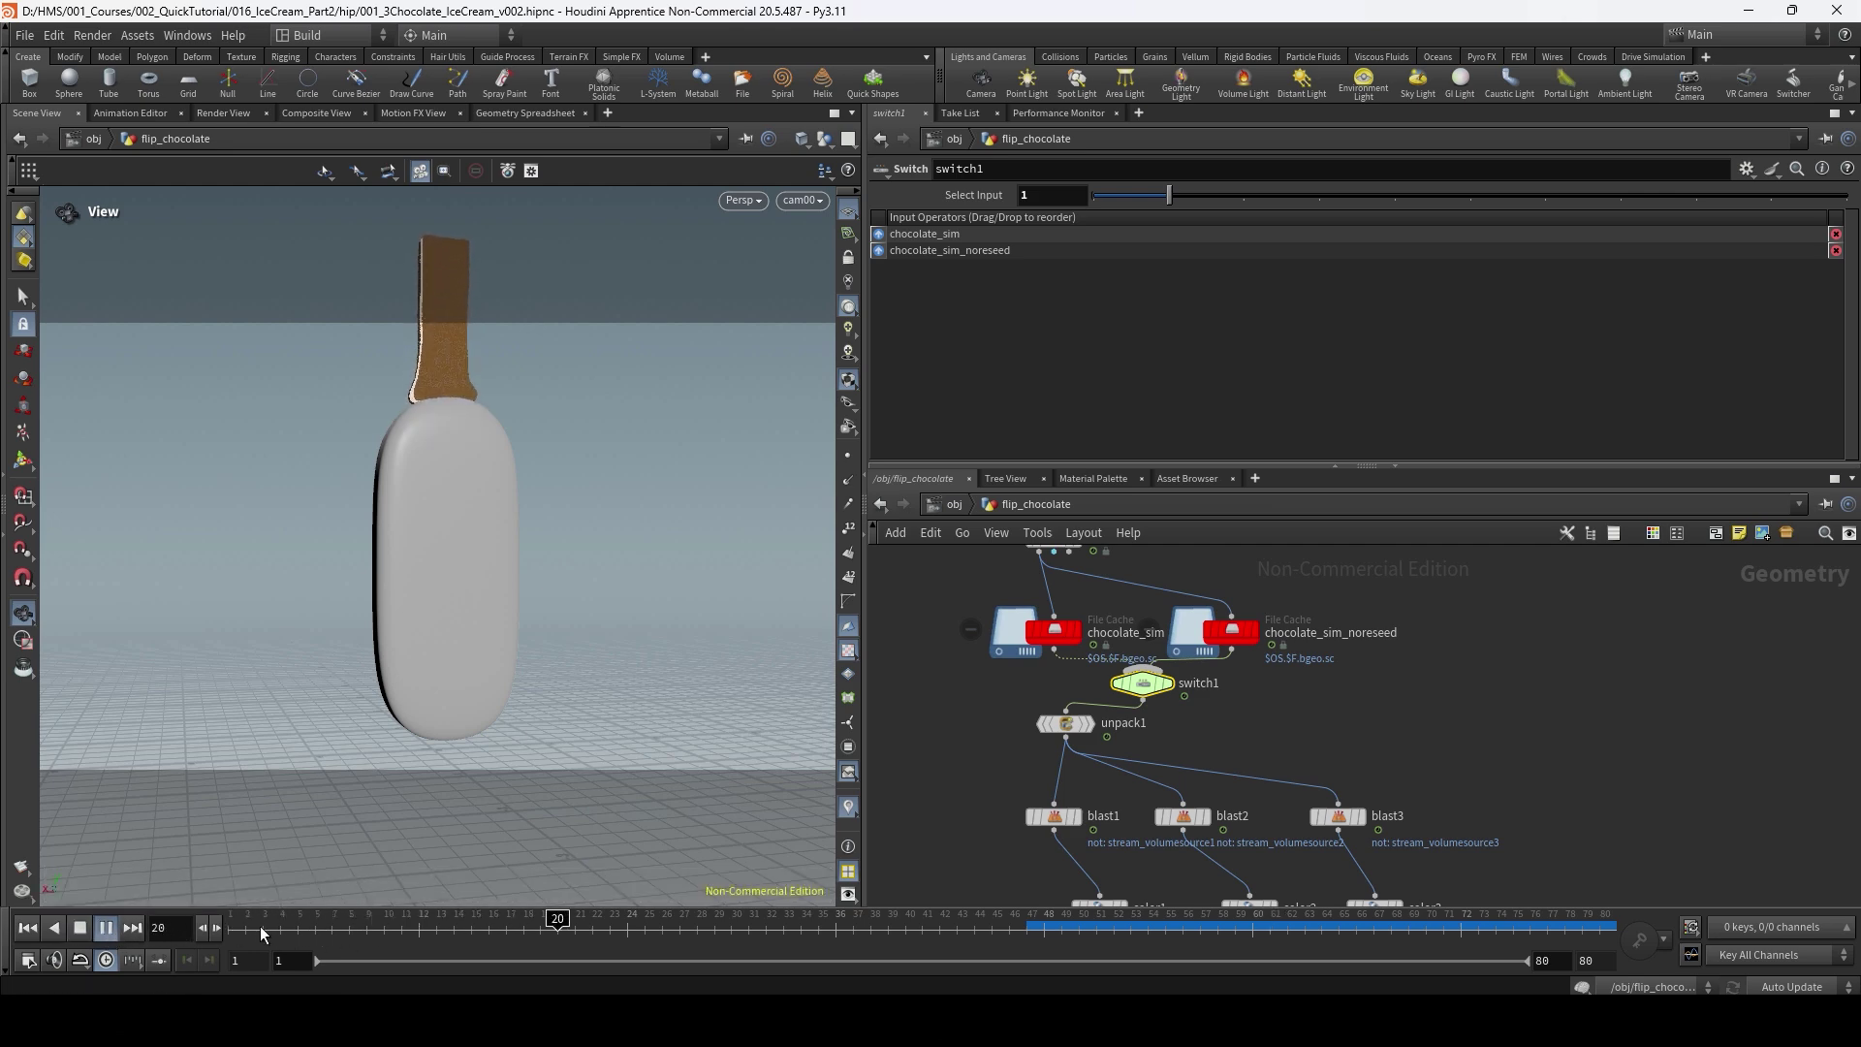
{"action": "left_click", "coordinate": [384, 928]}
Play the cached simulation through cam02 and scrub back to frame 18.
{"action": "left_click", "coordinate": [810, 201]}
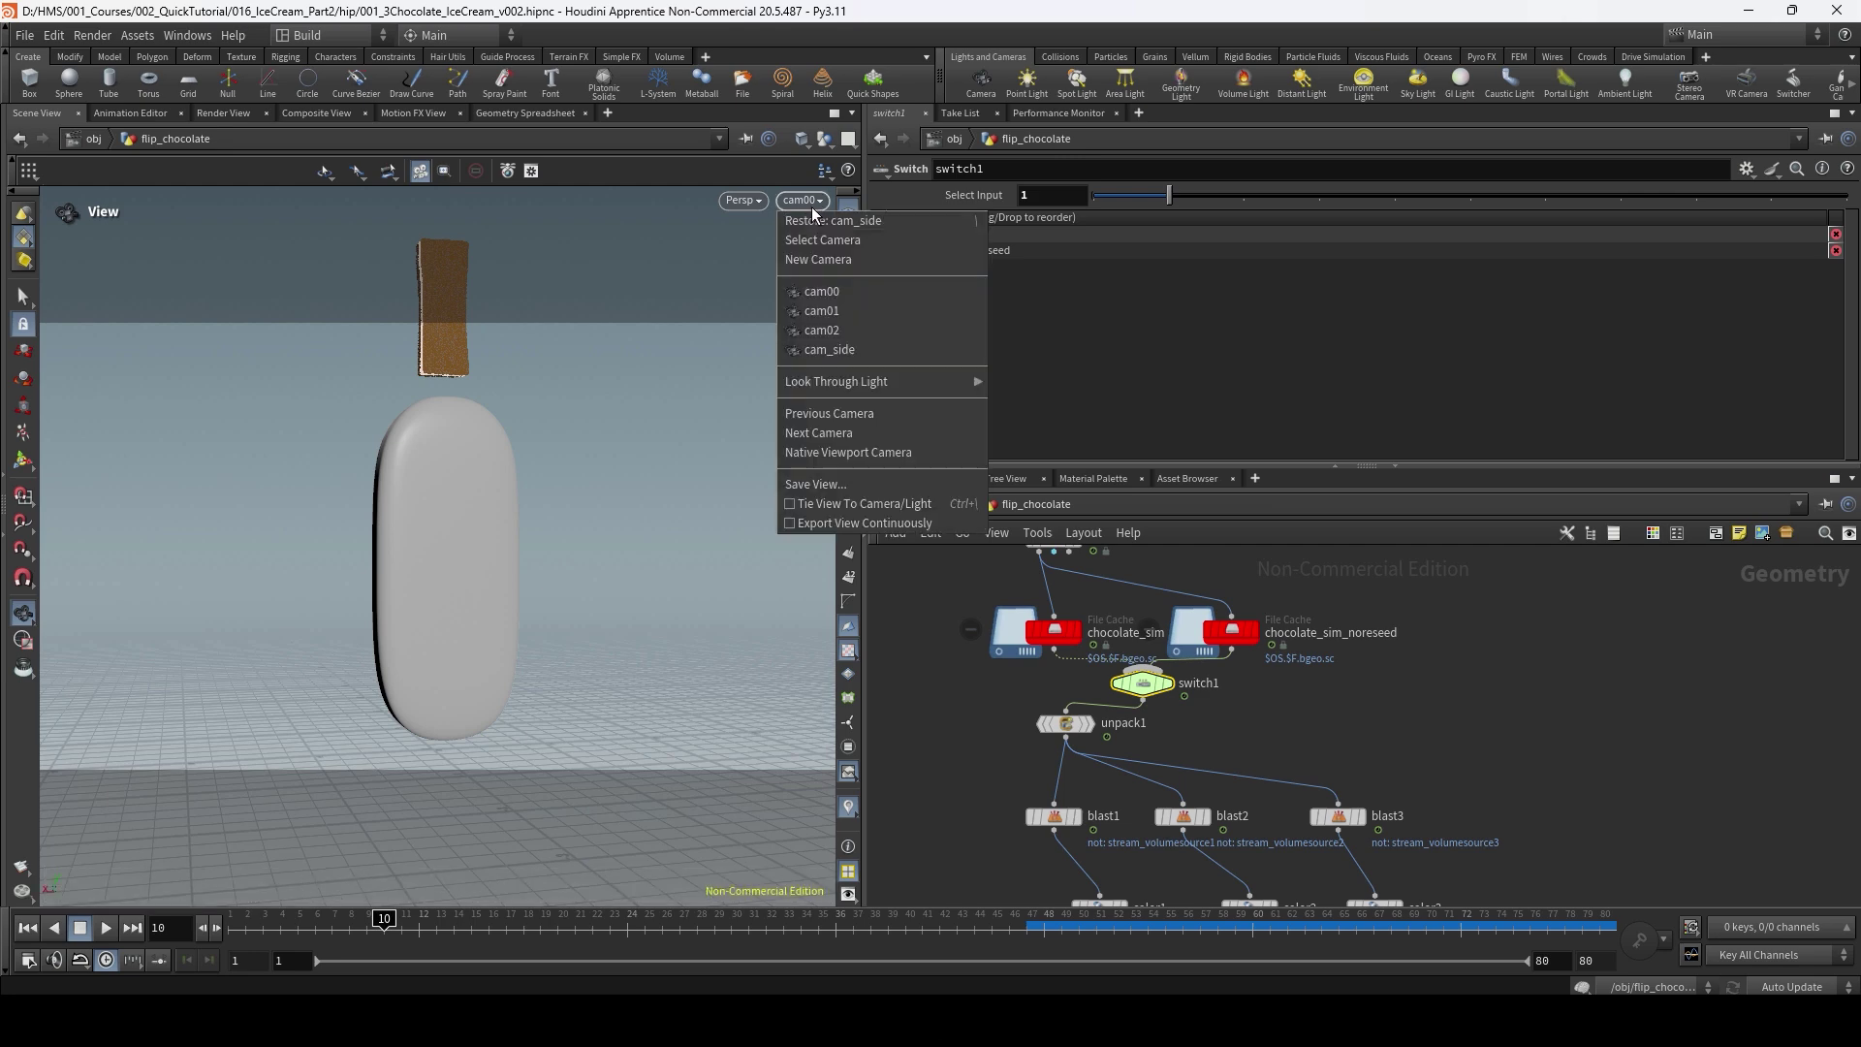
{"action": "left_click", "coordinate": [823, 311]}
{"action": "left_click", "coordinate": [107, 928]}
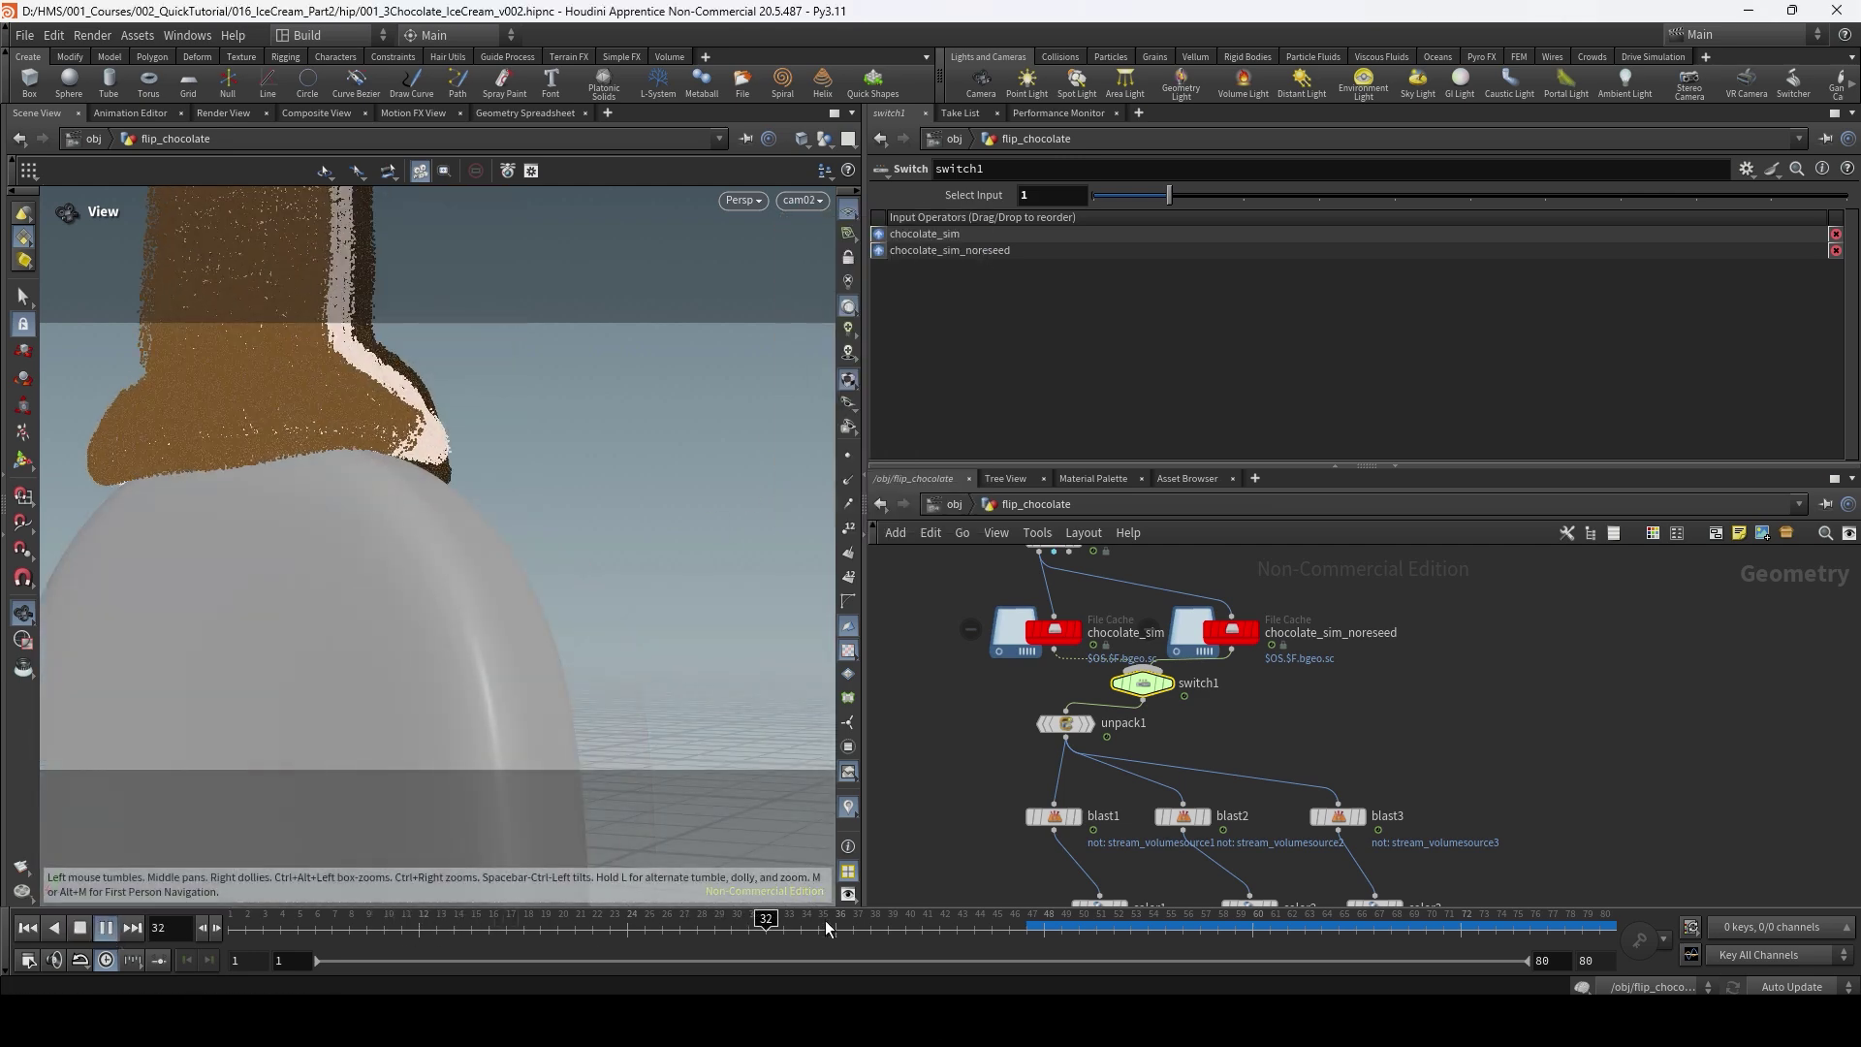
{"action": "left_click_drag", "start_coordinate": [805, 925], "coordinate": [524, 922]}
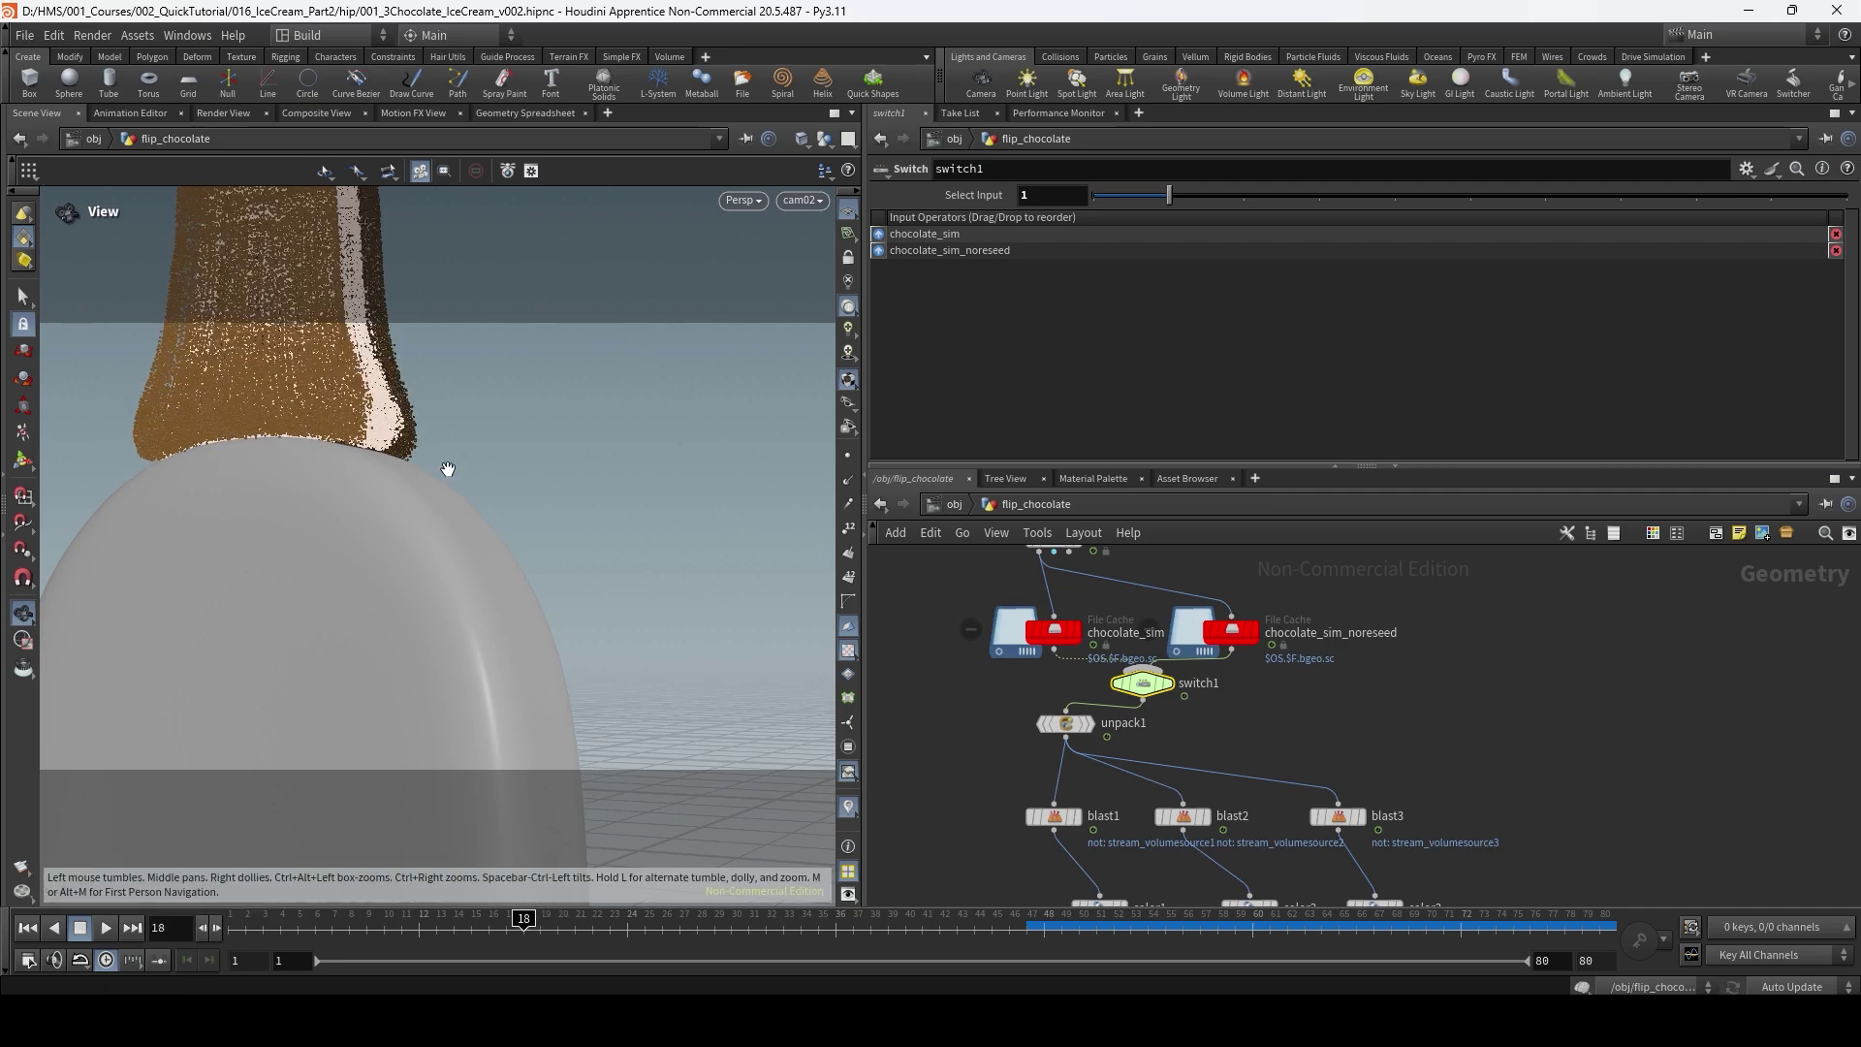
Examine the particle density of the milk chocolate stream up close from the front at frame 18.
{"action": "middle_click_drag", "start_coordinate": [448, 490], "coordinate": [536, 644]}
{"action": "right_click_drag", "start_coordinate": [536, 644], "coordinate": [569, 598]}
{"action": "left_click_drag", "start_coordinate": [569, 599], "coordinate": [508, 524]}
{"action": "scroll", "coordinate": [469, 495], "scroll_direction": "up", "scroll_amount": 8}
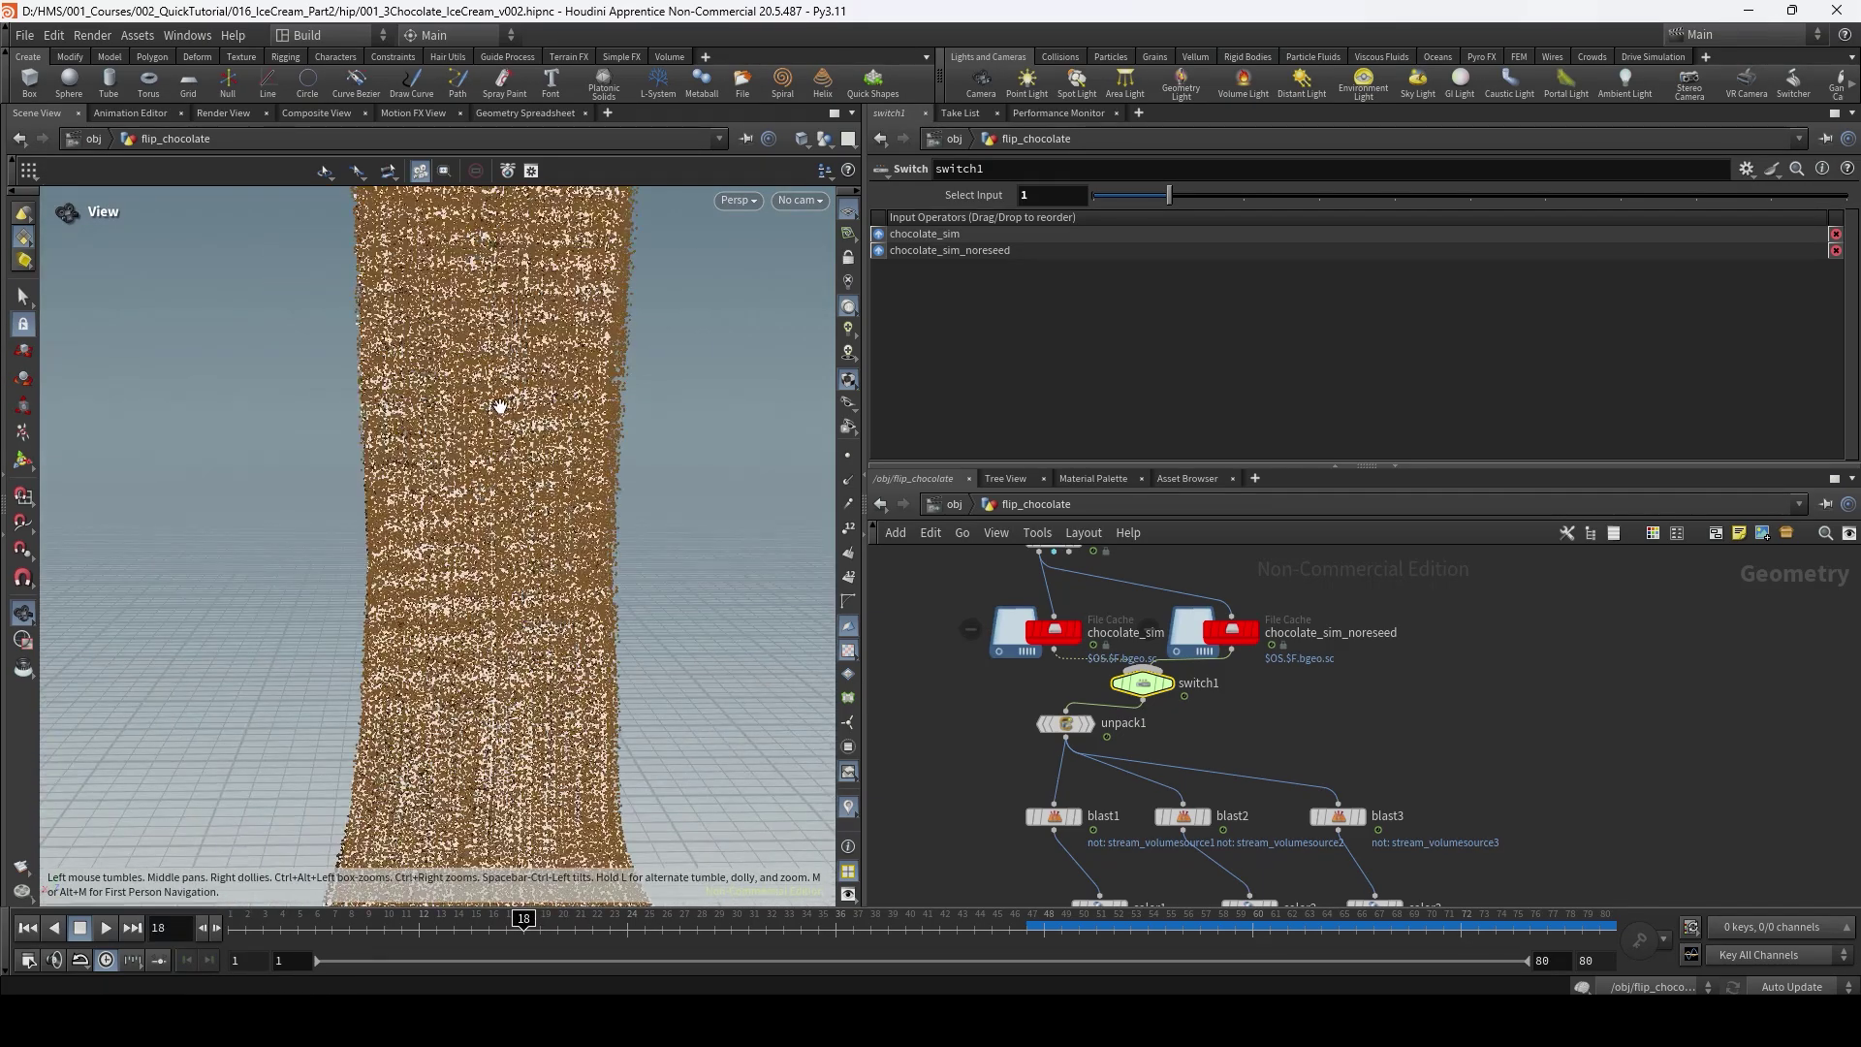
{"action": "scroll", "coordinate": [499, 424], "scroll_direction": "down", "scroll_amount": 3}
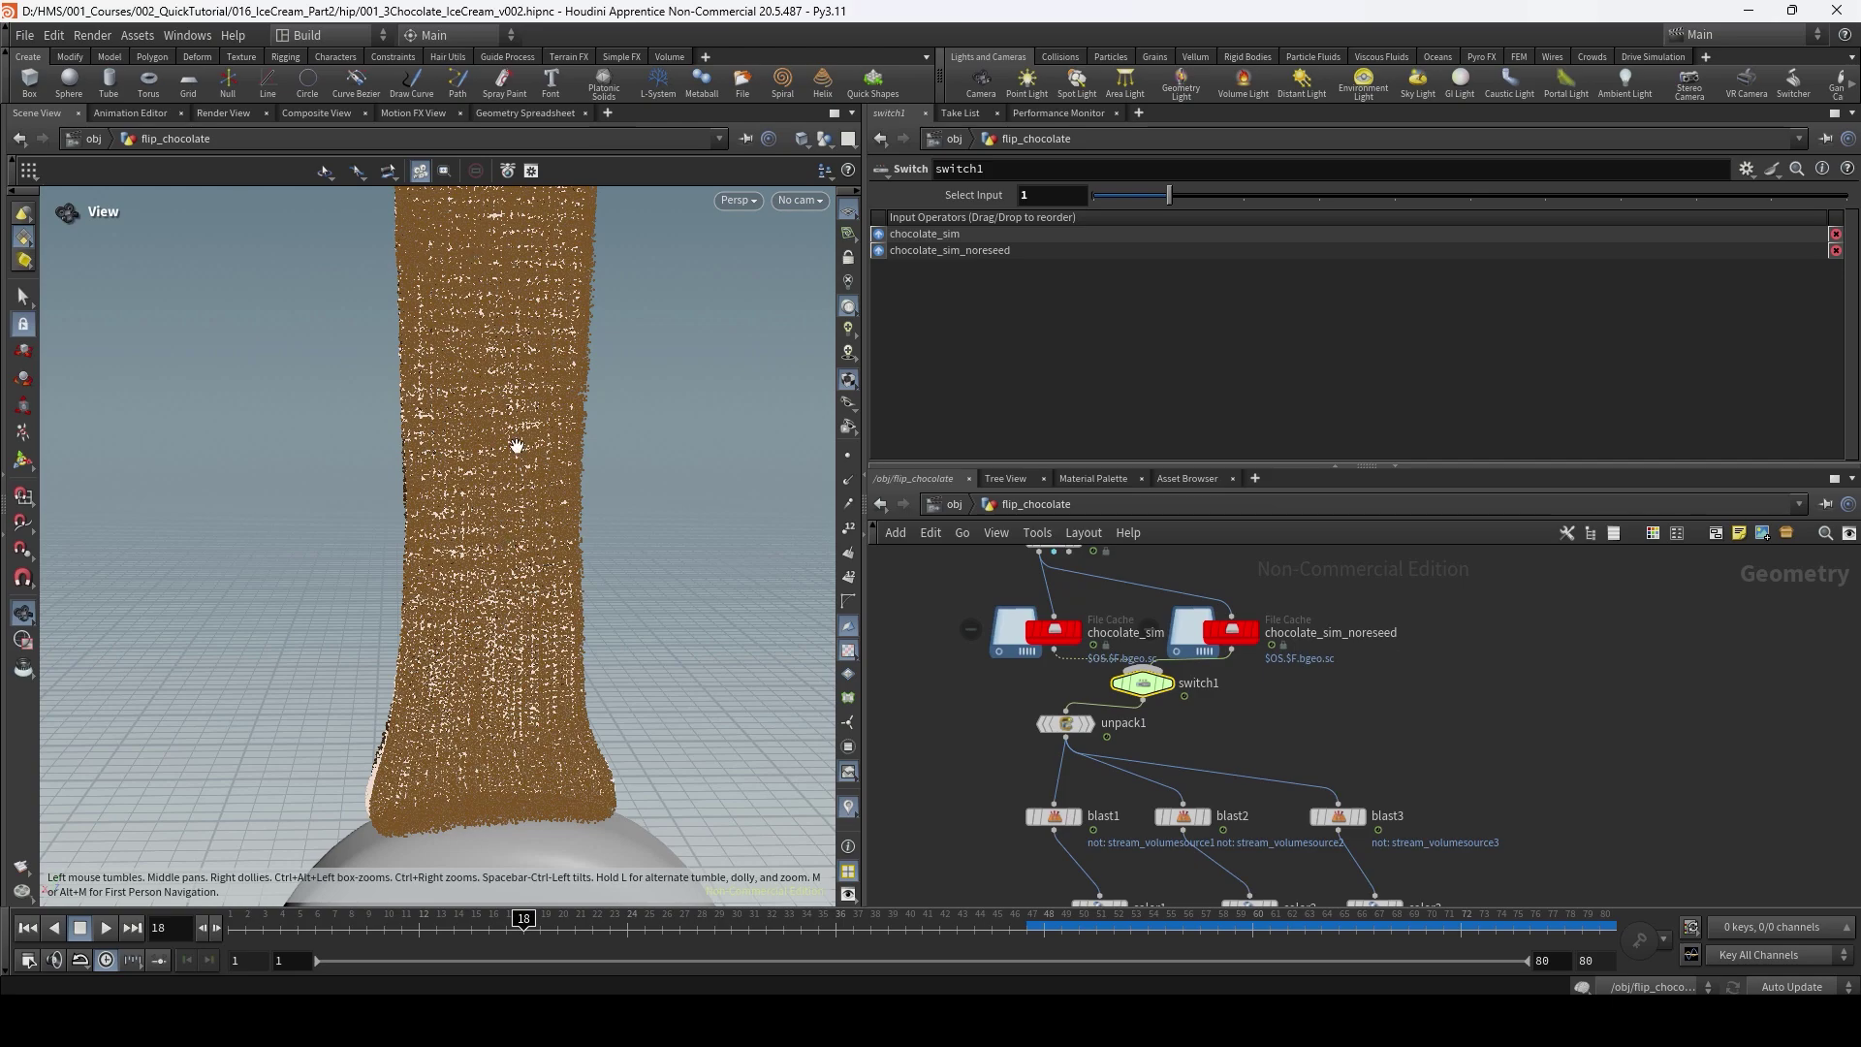
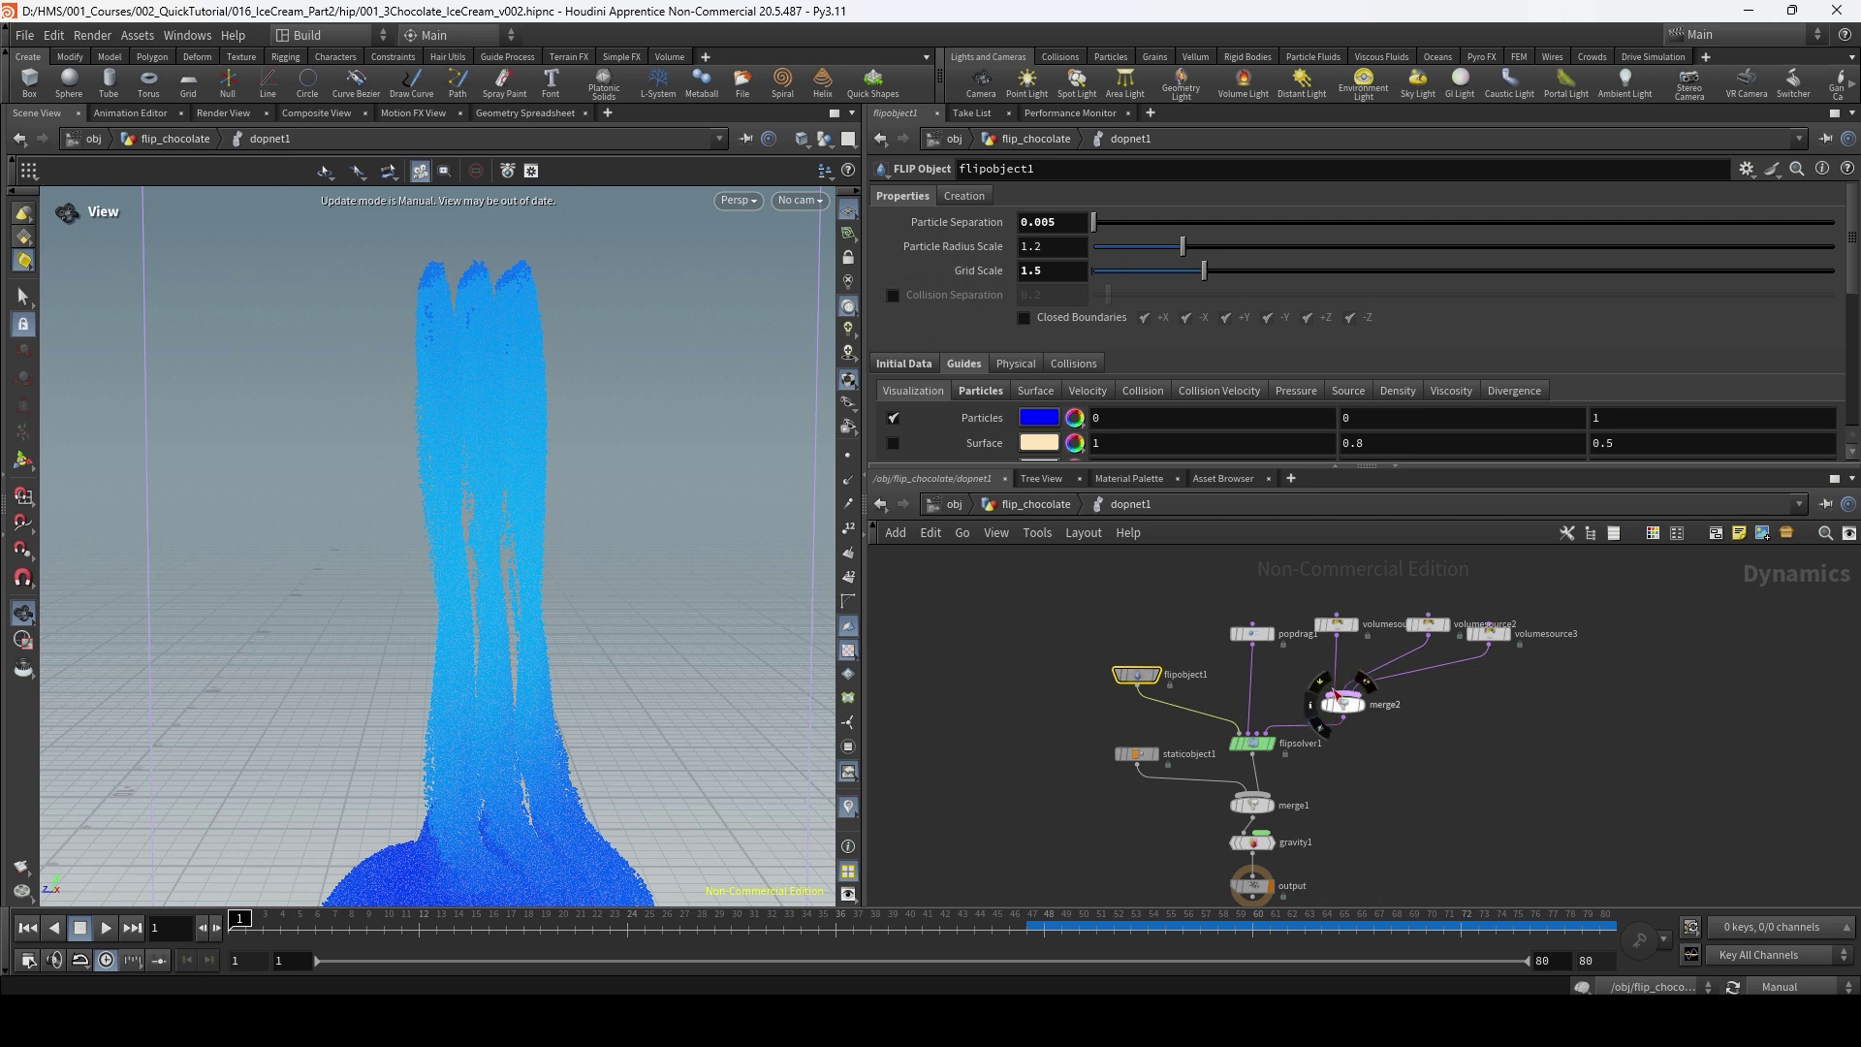
Save the chocolate_sim_highres cache to disk and connect its output to switch1.
{"action": "left_click_drag", "start_coordinate": [1489, 634], "coordinate": [1502, 649]}
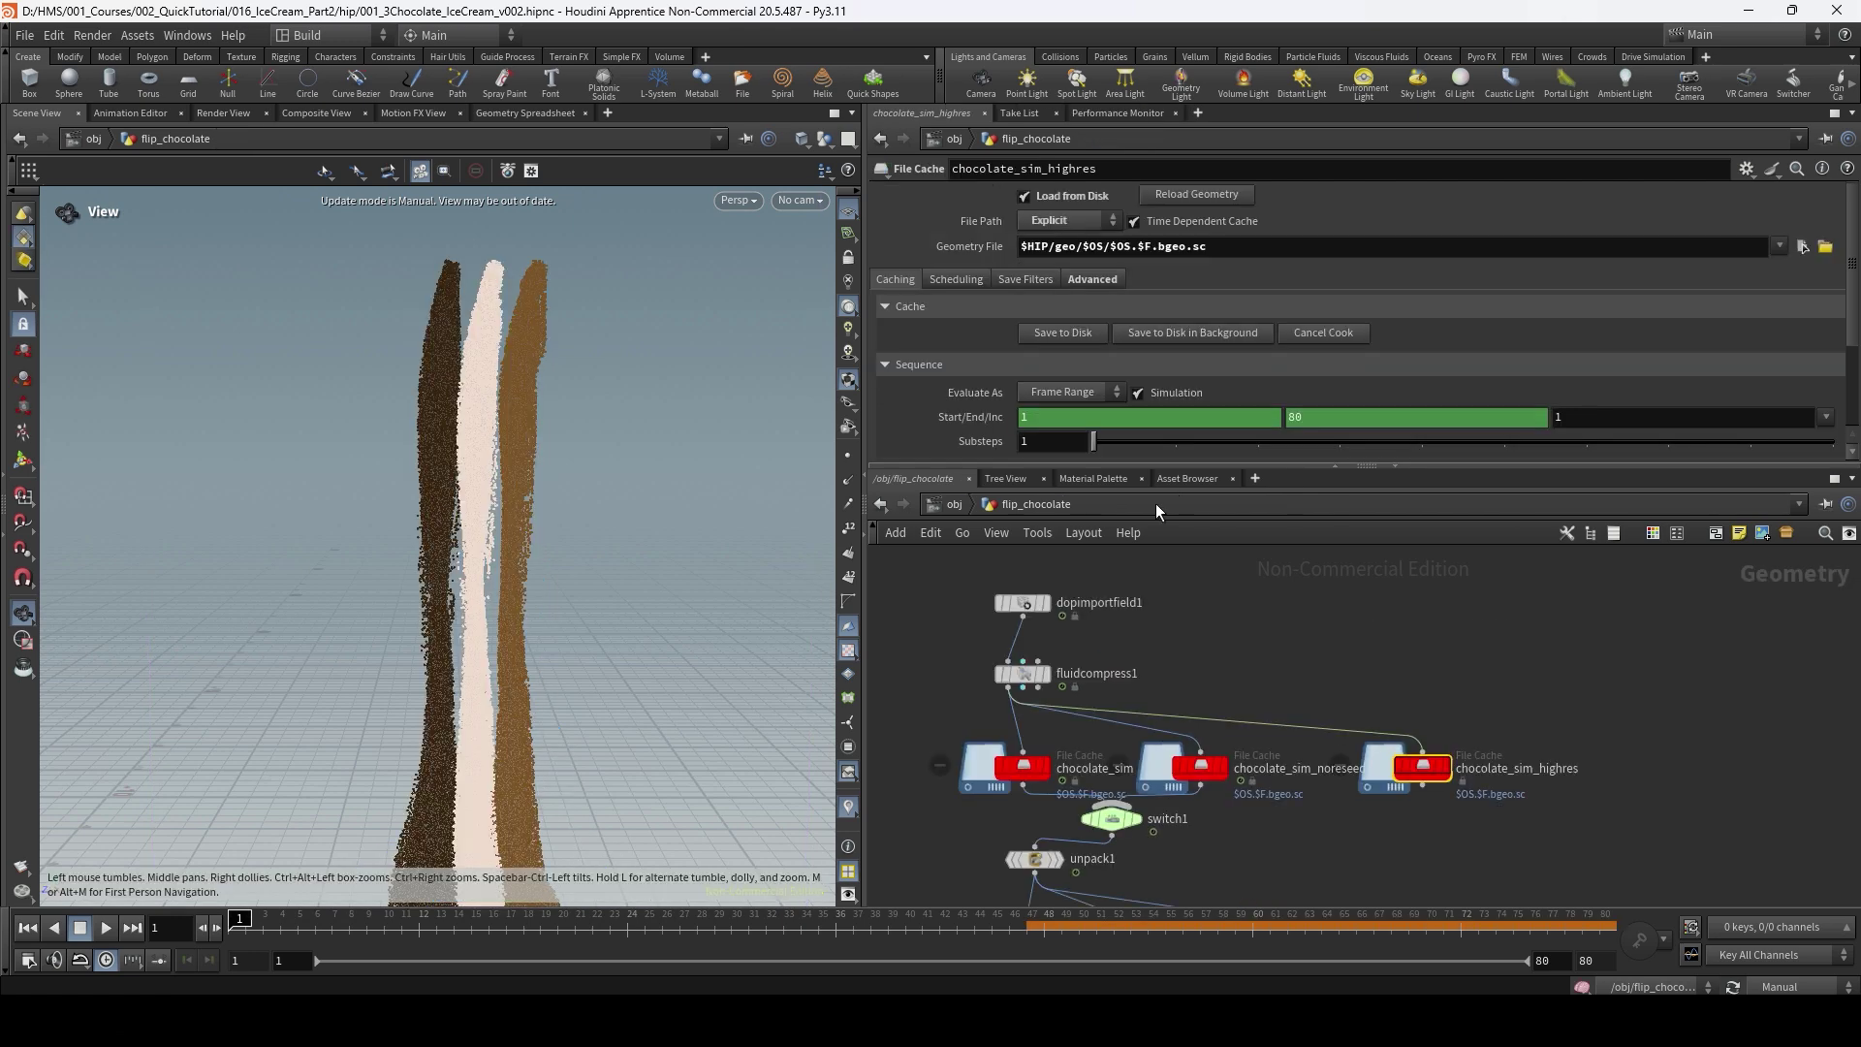
{"action": "left_click", "coordinate": [1066, 338]}
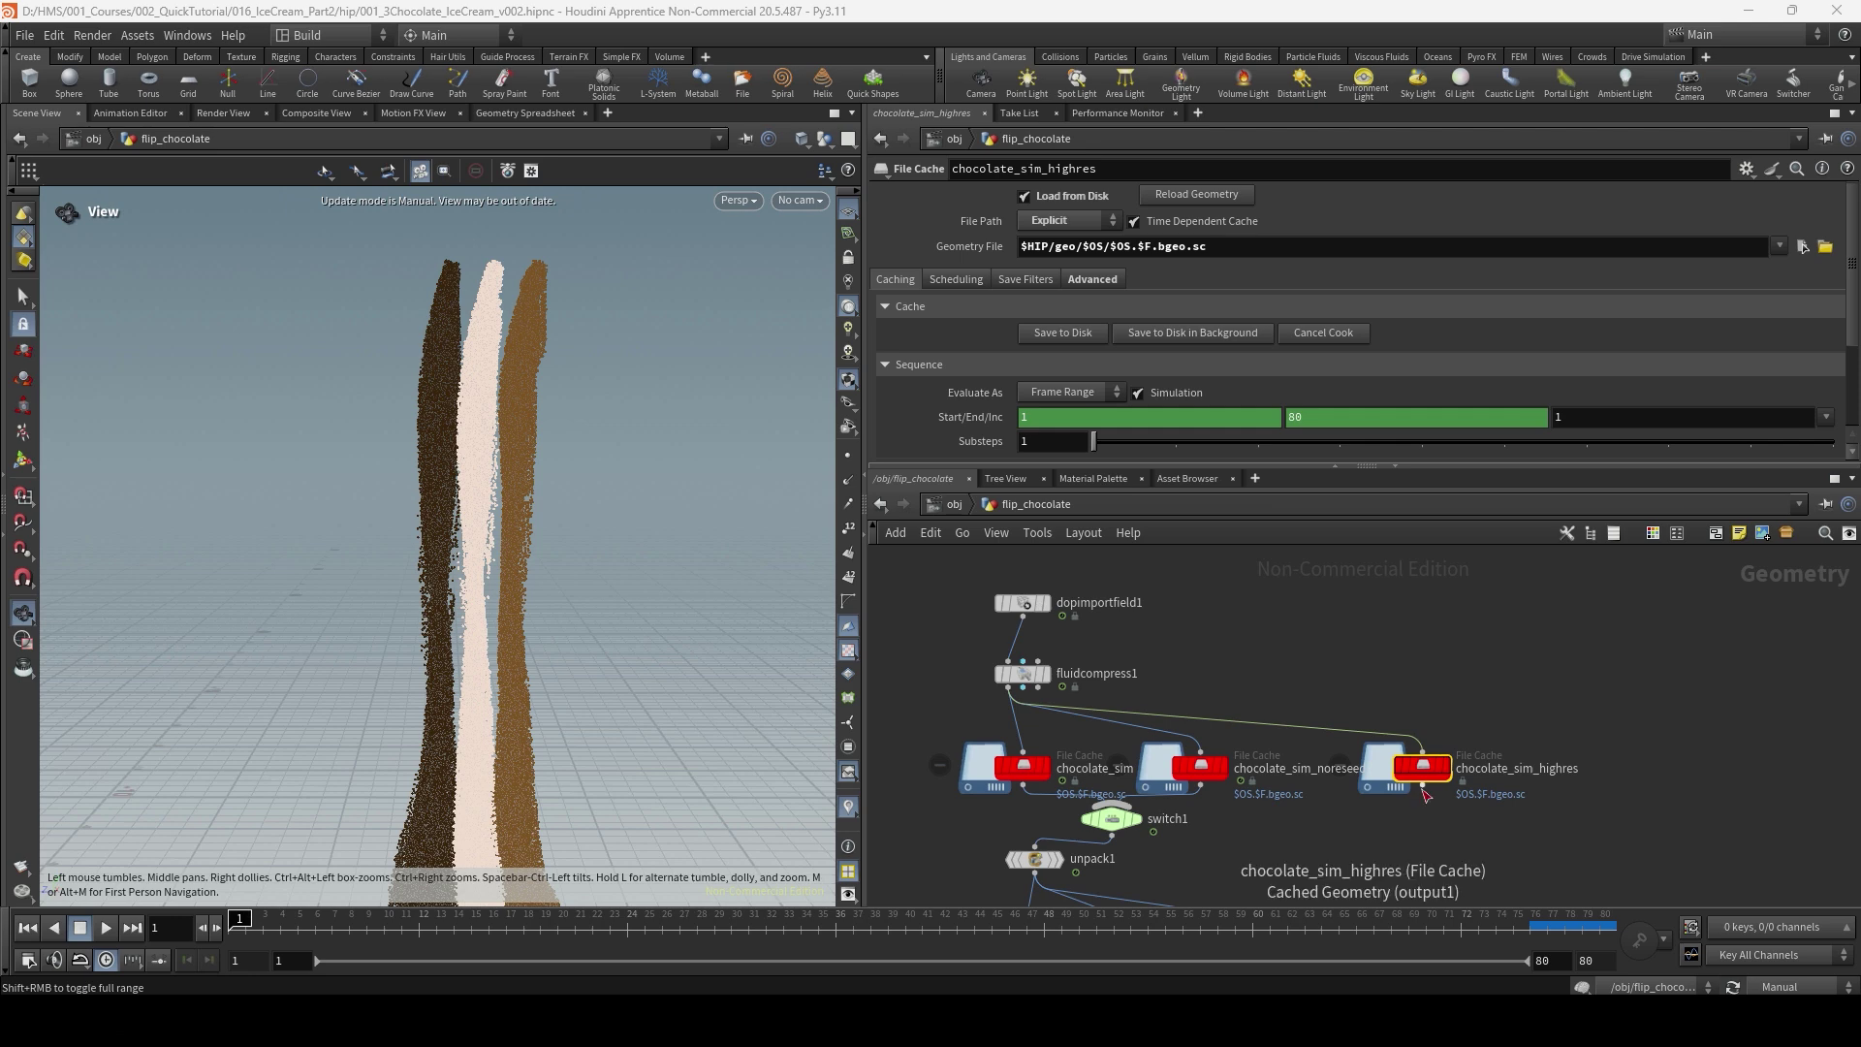
{"action": "left_click_drag", "start_coordinate": [1422, 785], "coordinate": [1194, 760]}
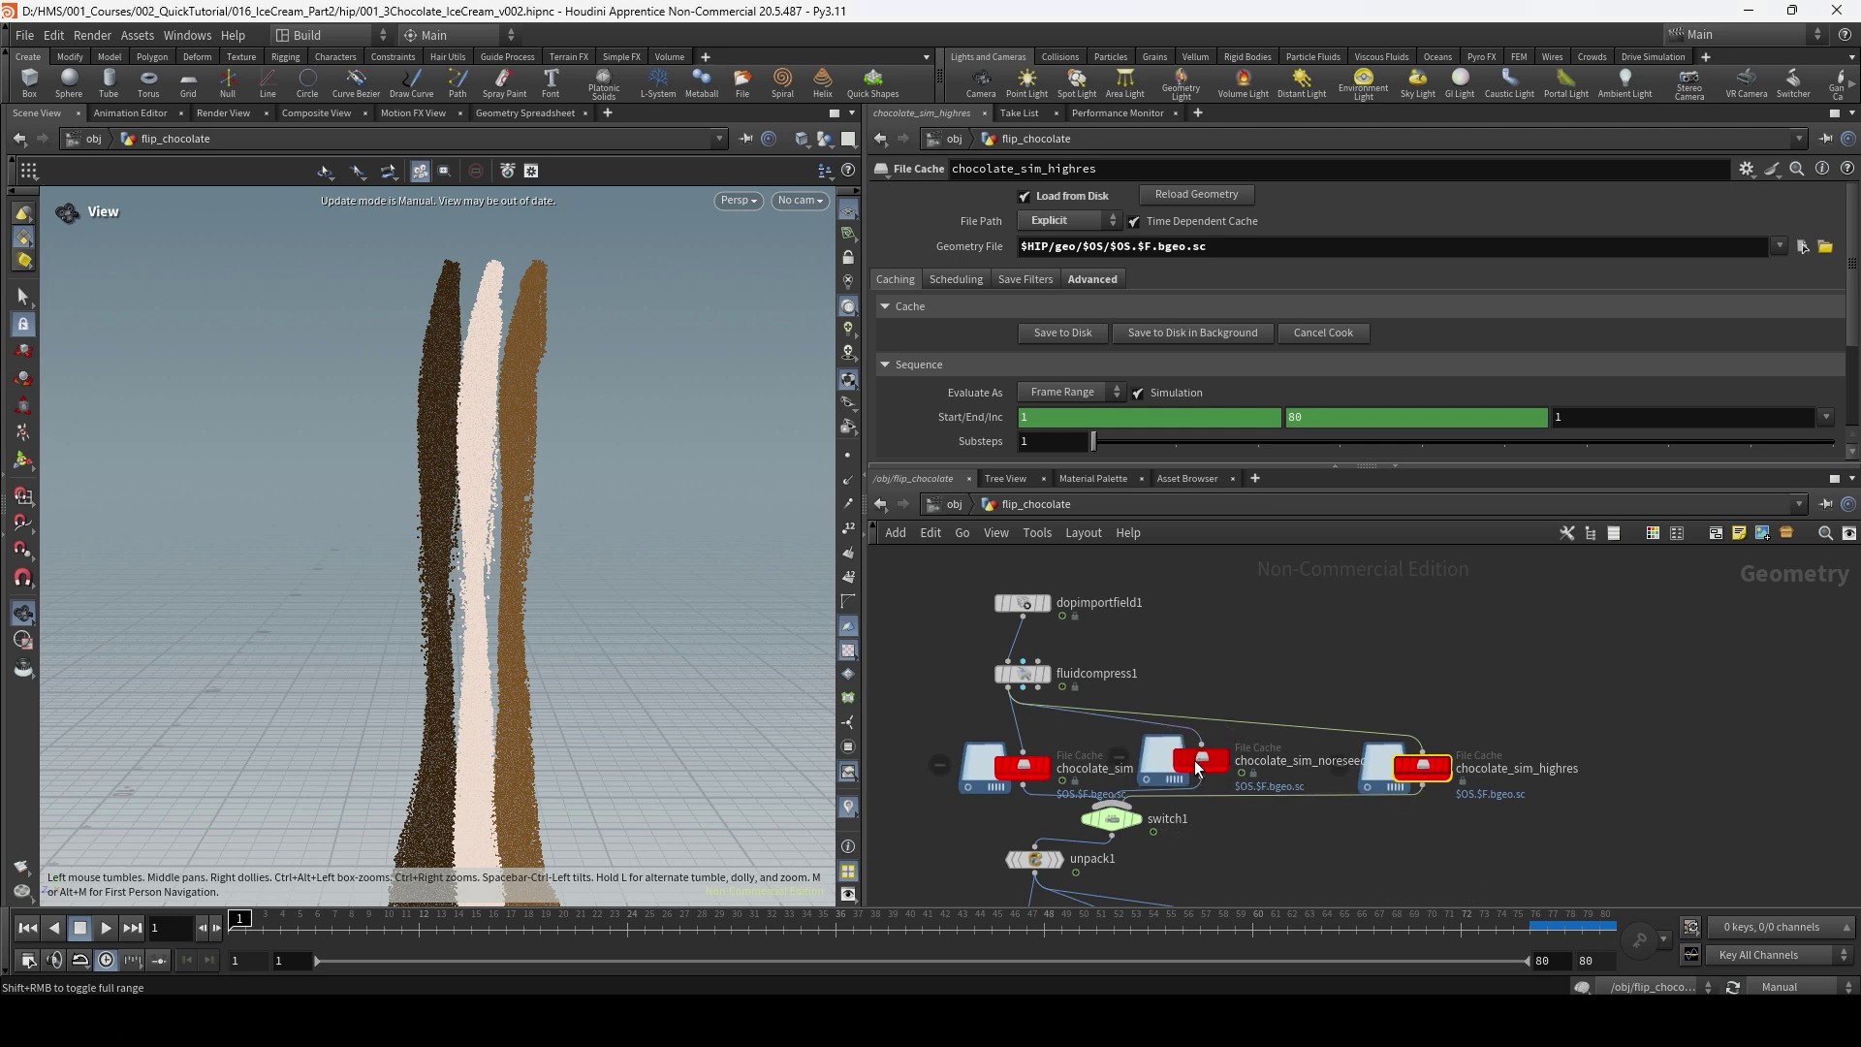
Restore Auto Update and scrub the three coloured streams to frame 26.
{"action": "middle_click_drag", "start_coordinate": [1279, 840], "coordinate": [1309, 702]}
{"action": "left_click", "coordinate": [1788, 927]}
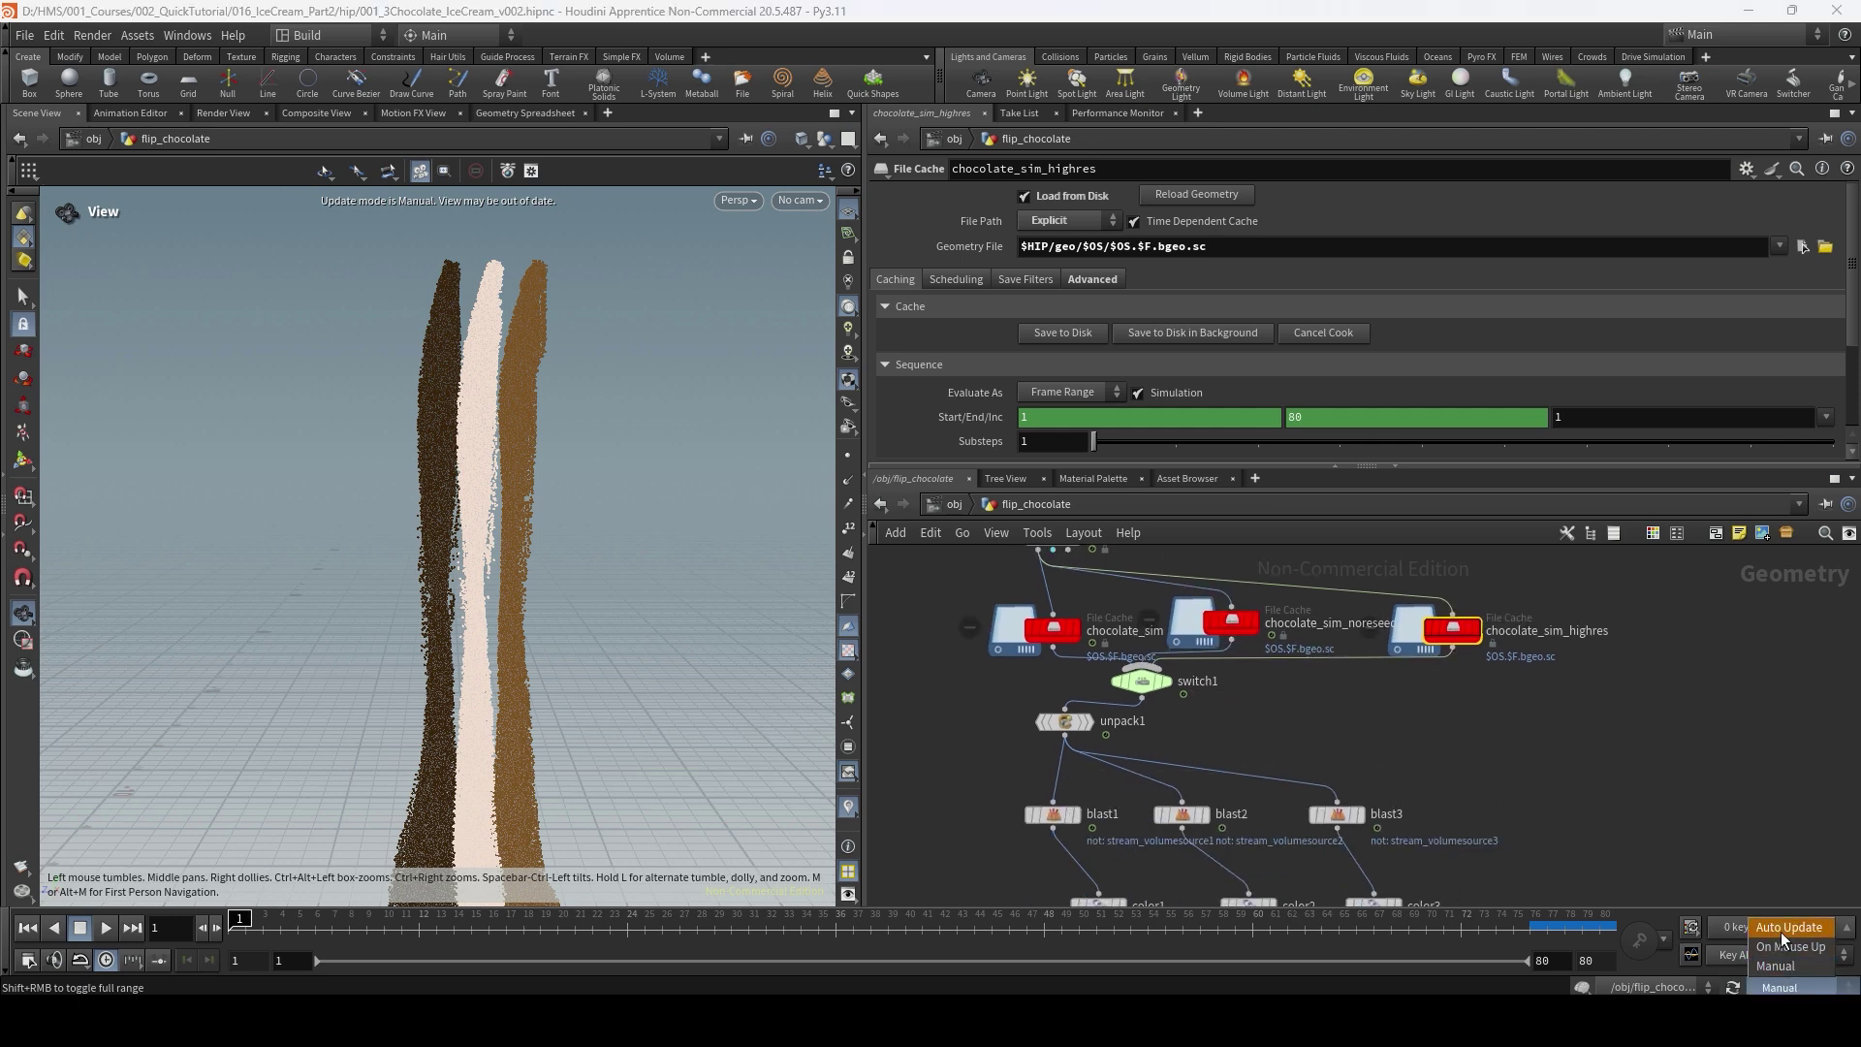
{"action": "middle_click_drag", "start_coordinate": [1643, 865], "coordinate": [1560, 783]}
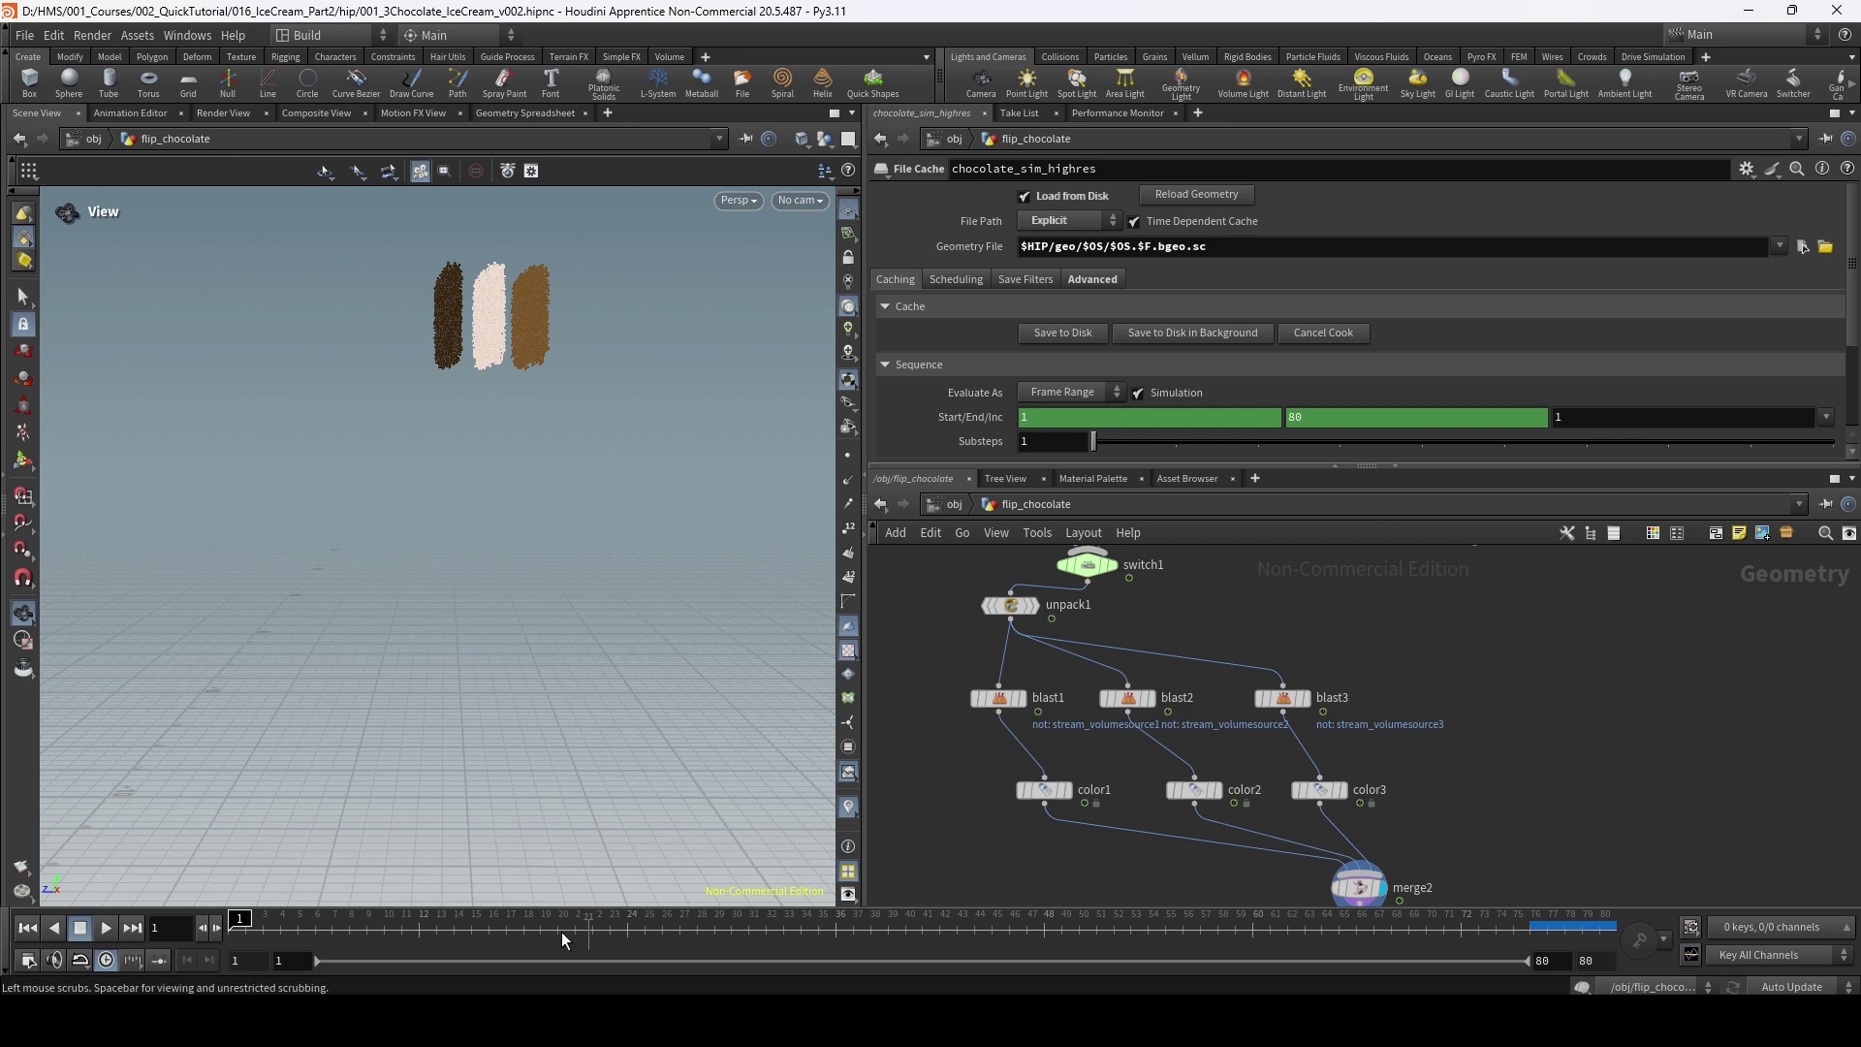
{"action": "left_click_drag", "start_coordinate": [349, 939], "coordinate": [667, 939]}
Set switch1's Select Input to 2 to use the chocolate_sim_highres cache.
{"action": "middle_click_drag", "start_coordinate": [1120, 681], "coordinate": [1083, 665]}
{"action": "left_click", "coordinate": [1078, 662]}
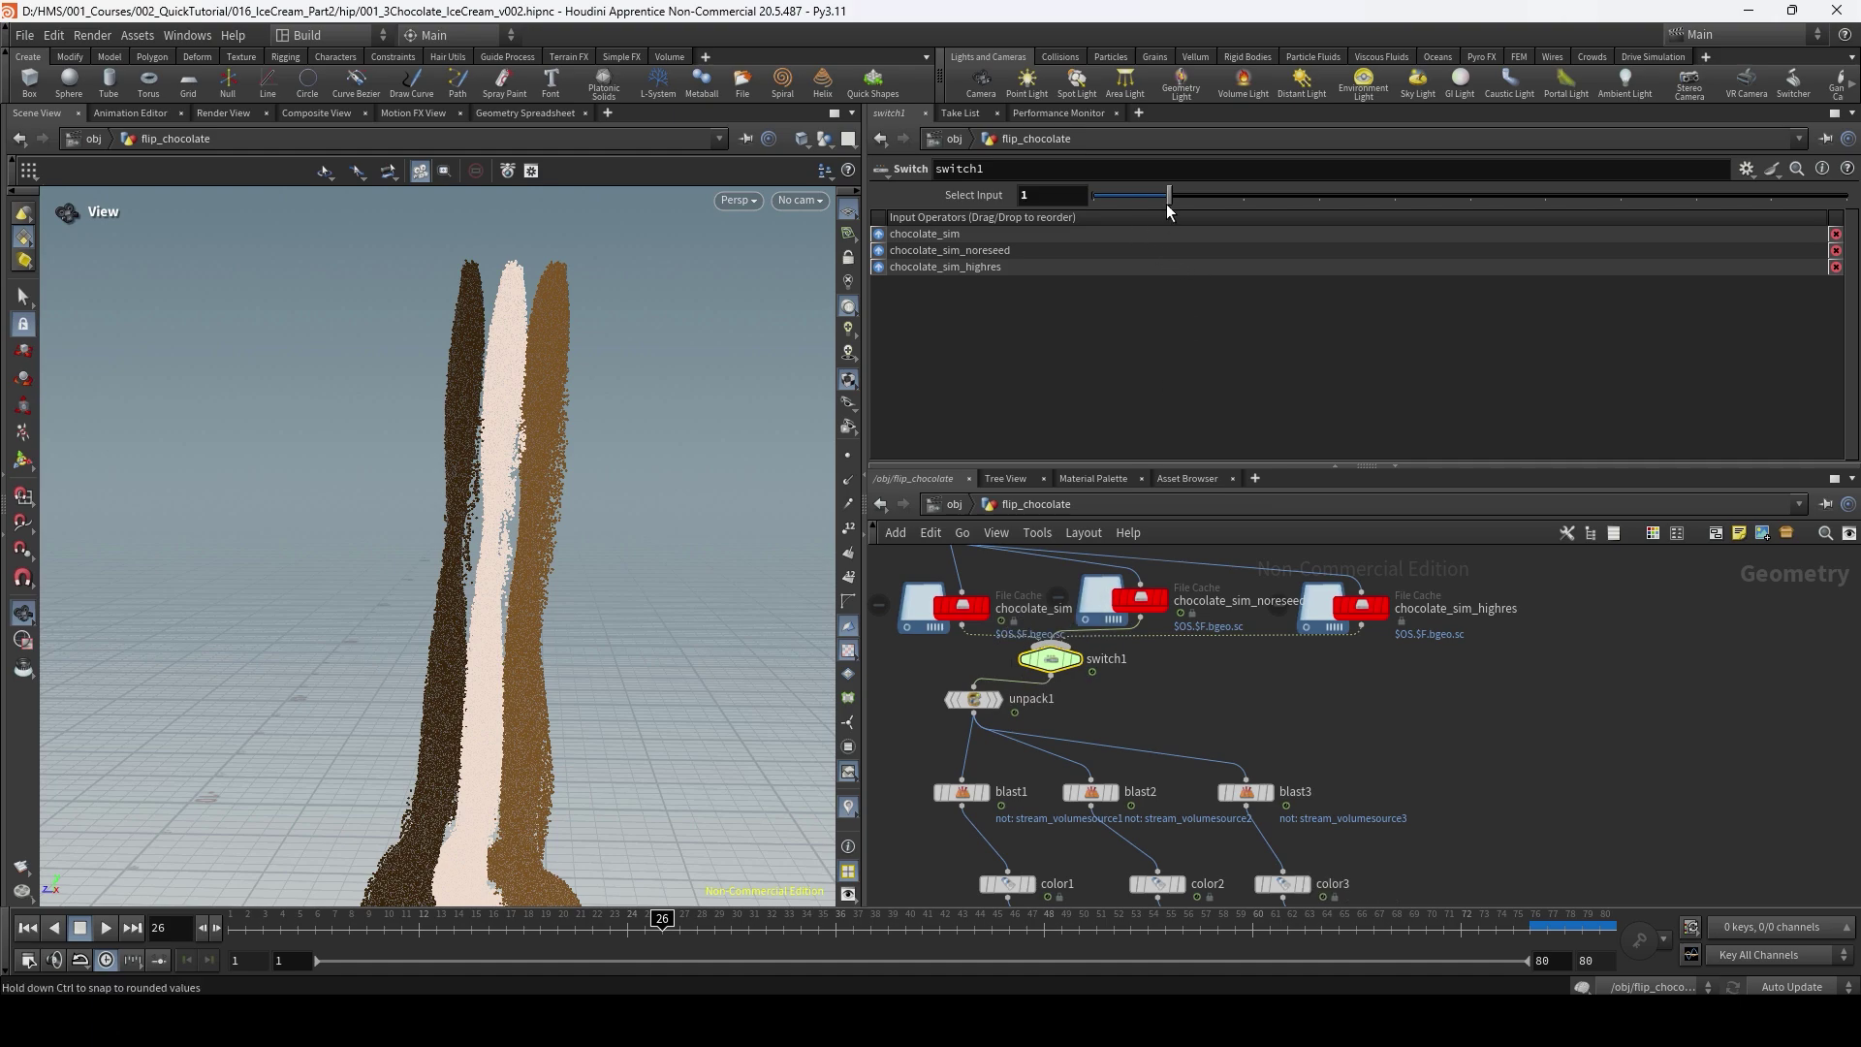
{"action": "type", "text": "2"}
{"action": "key", "text": "Return"}
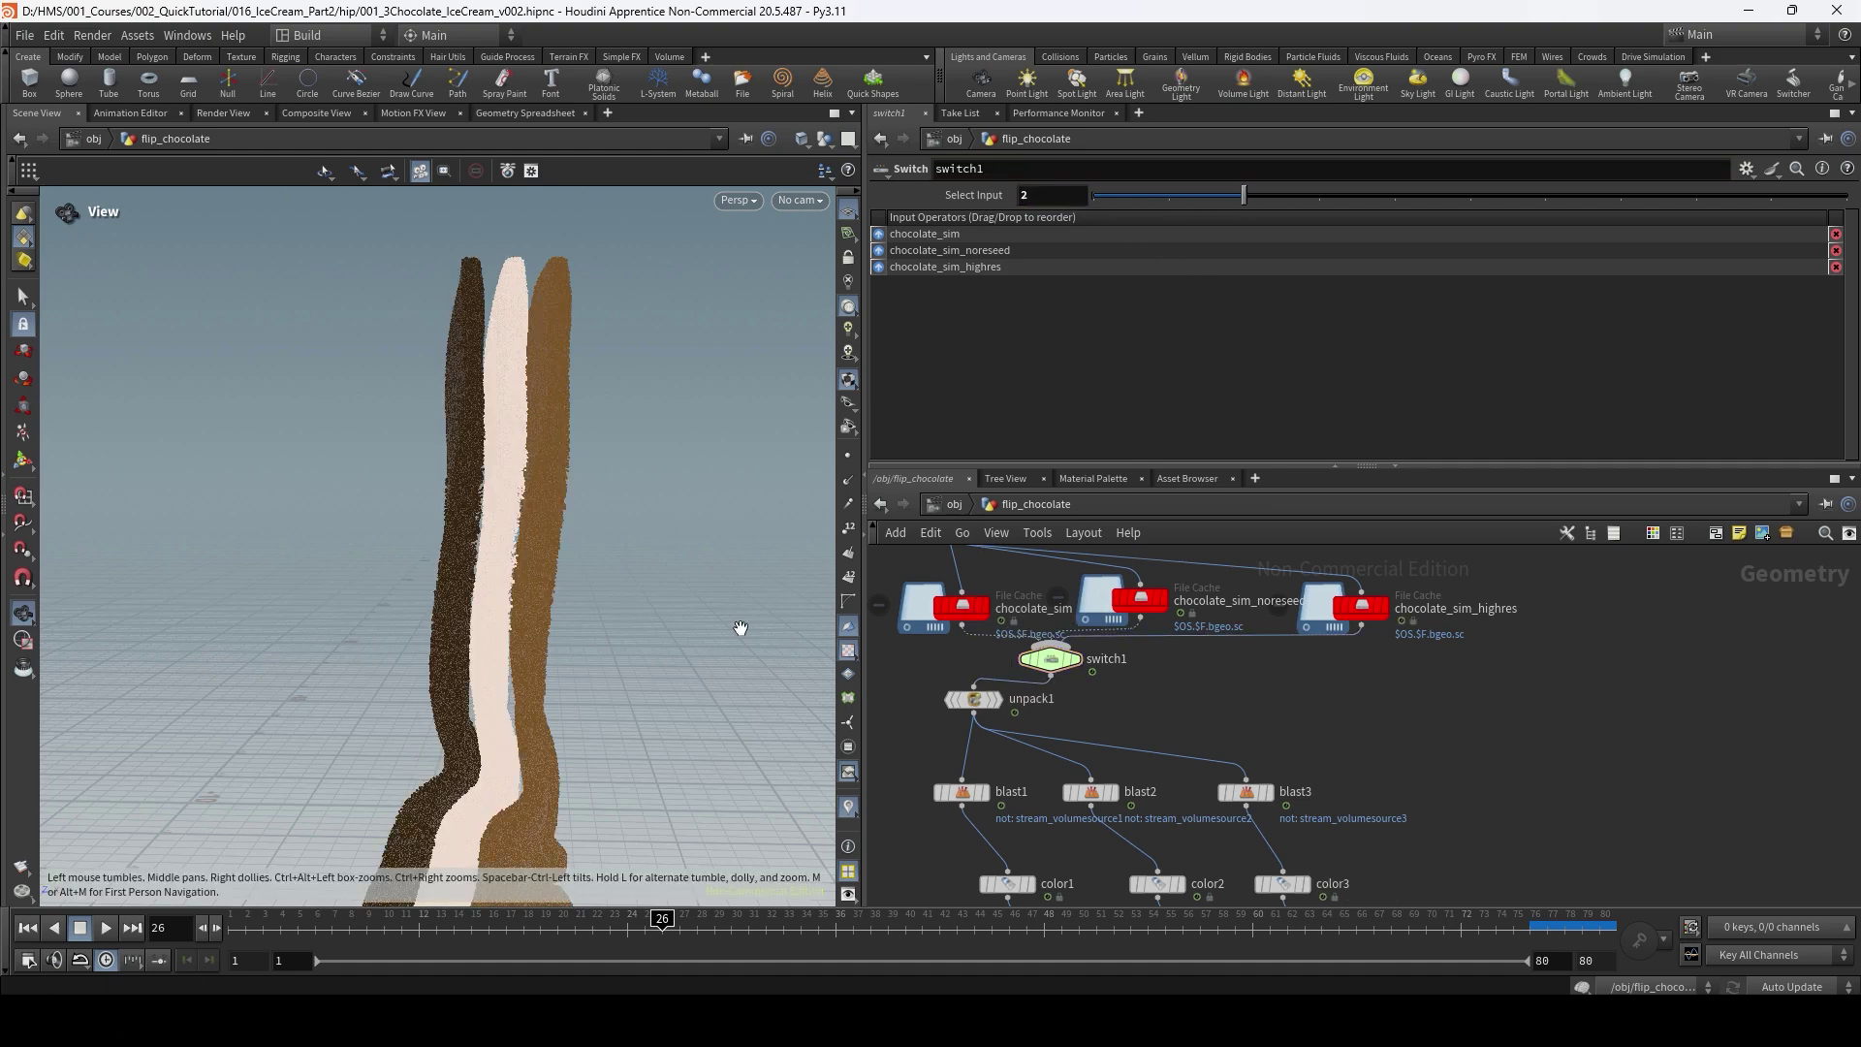
Examine merge2's node information and the high-resolution streams' shape at frames 26 and 70.
{"action": "left_click_drag", "start_coordinate": [584, 589], "coordinate": [404, 578]}
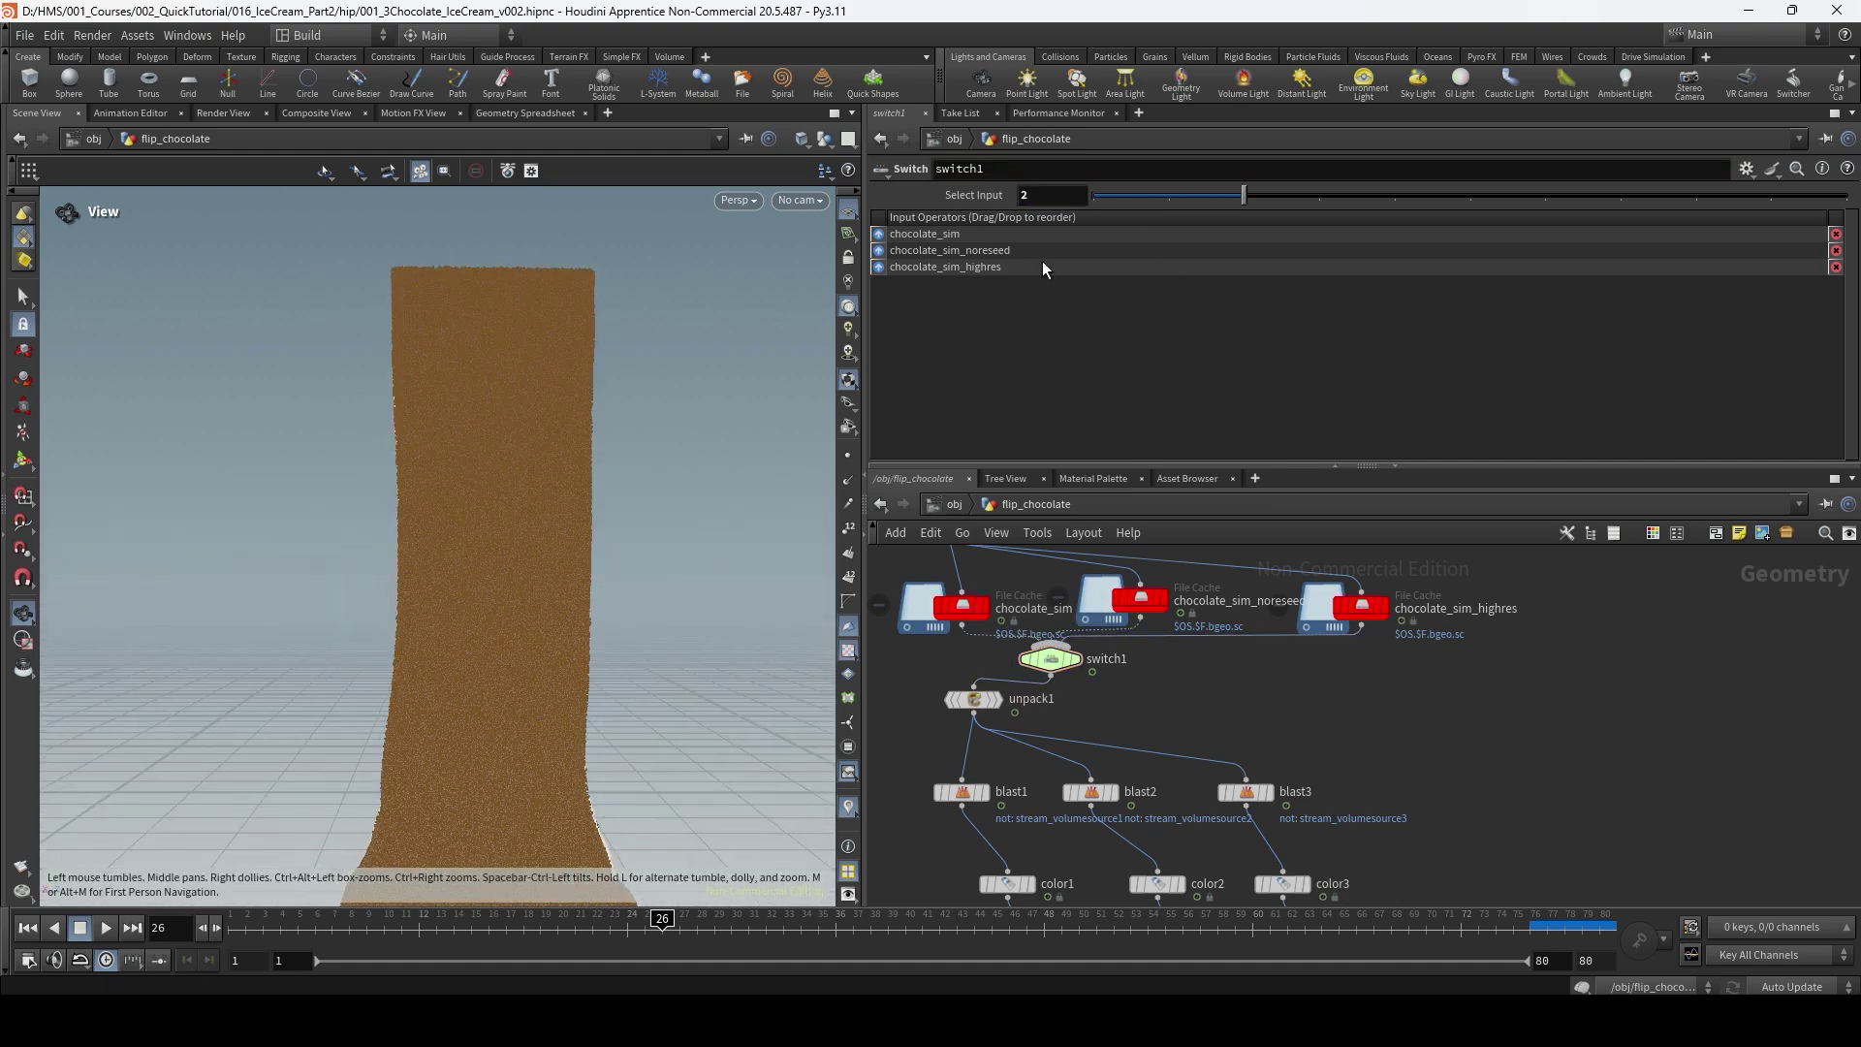
{"action": "left_click_drag", "start_coordinate": [1236, 197], "coordinate": [1184, 202]}
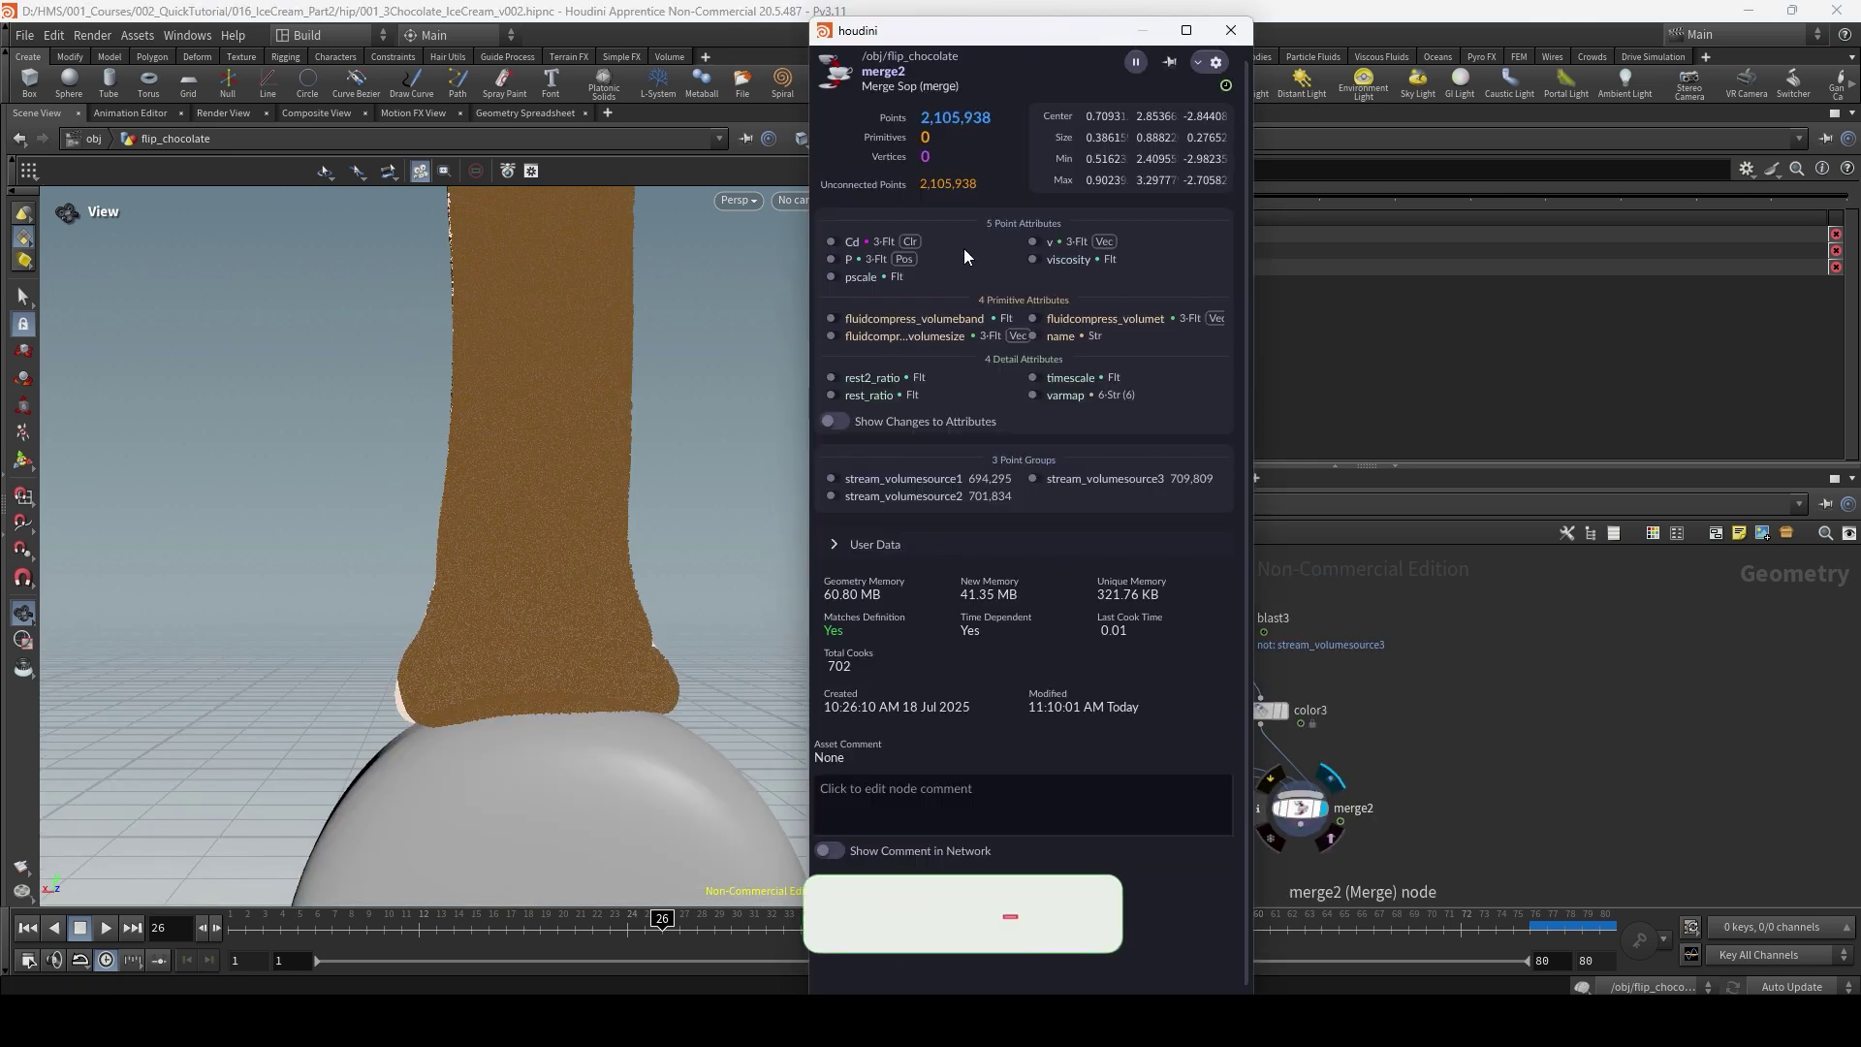
{"action": "left_click", "coordinate": [1580, 712]}
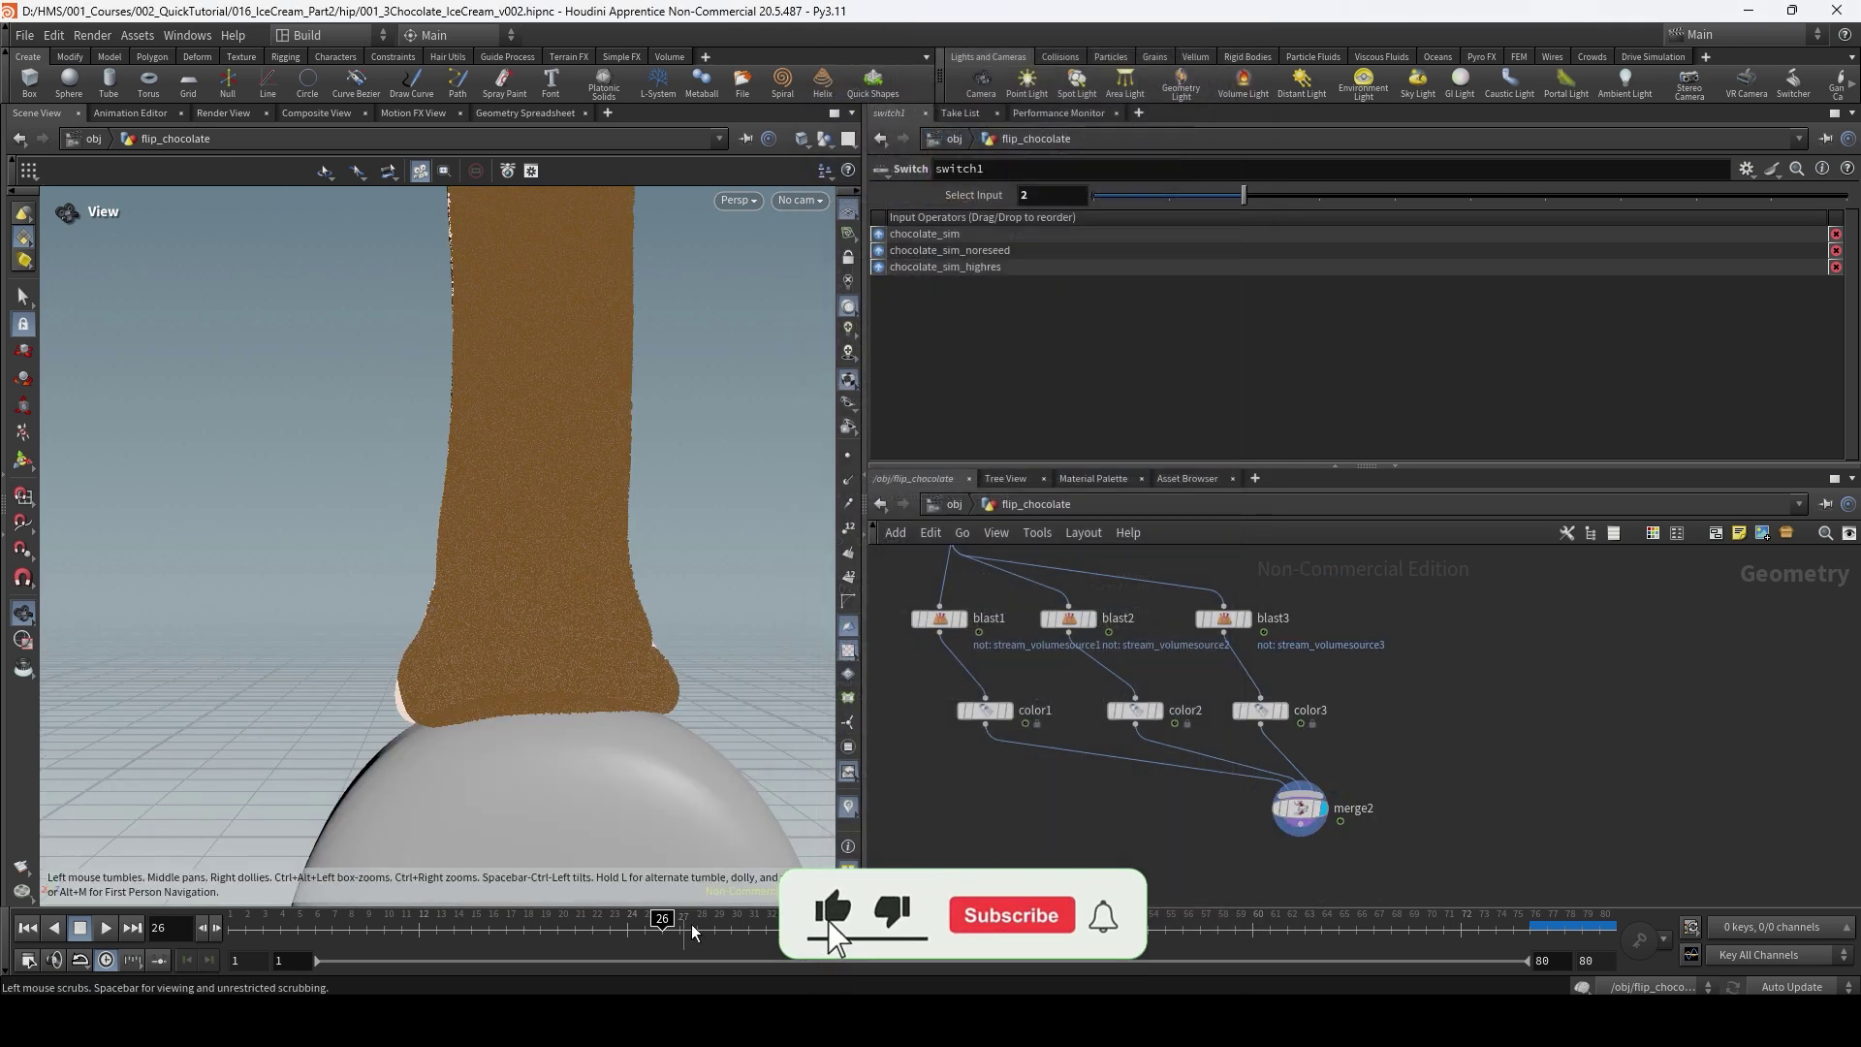
{"action": "left_click_drag", "start_coordinate": [686, 929], "coordinate": [1178, 932]}
{"action": "left_click", "coordinate": [1252, 929]}
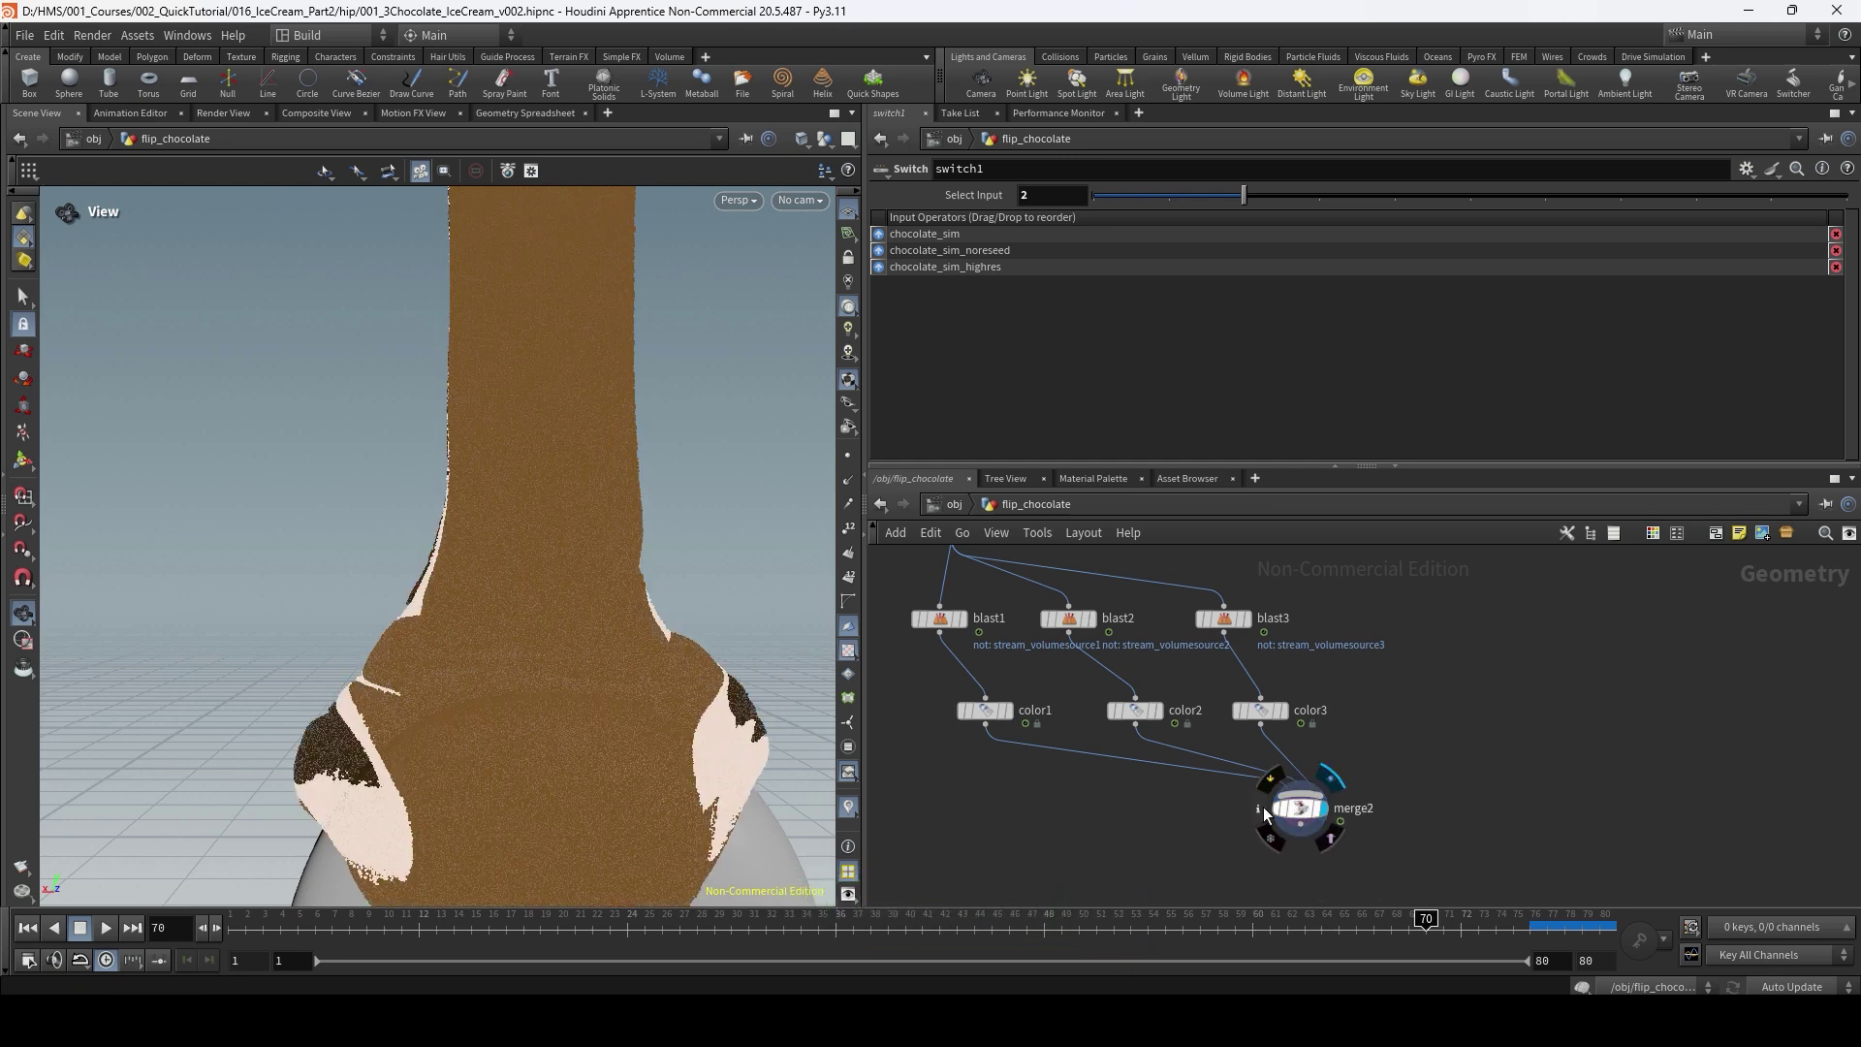
{"action": "left_click", "coordinate": [1260, 808]}
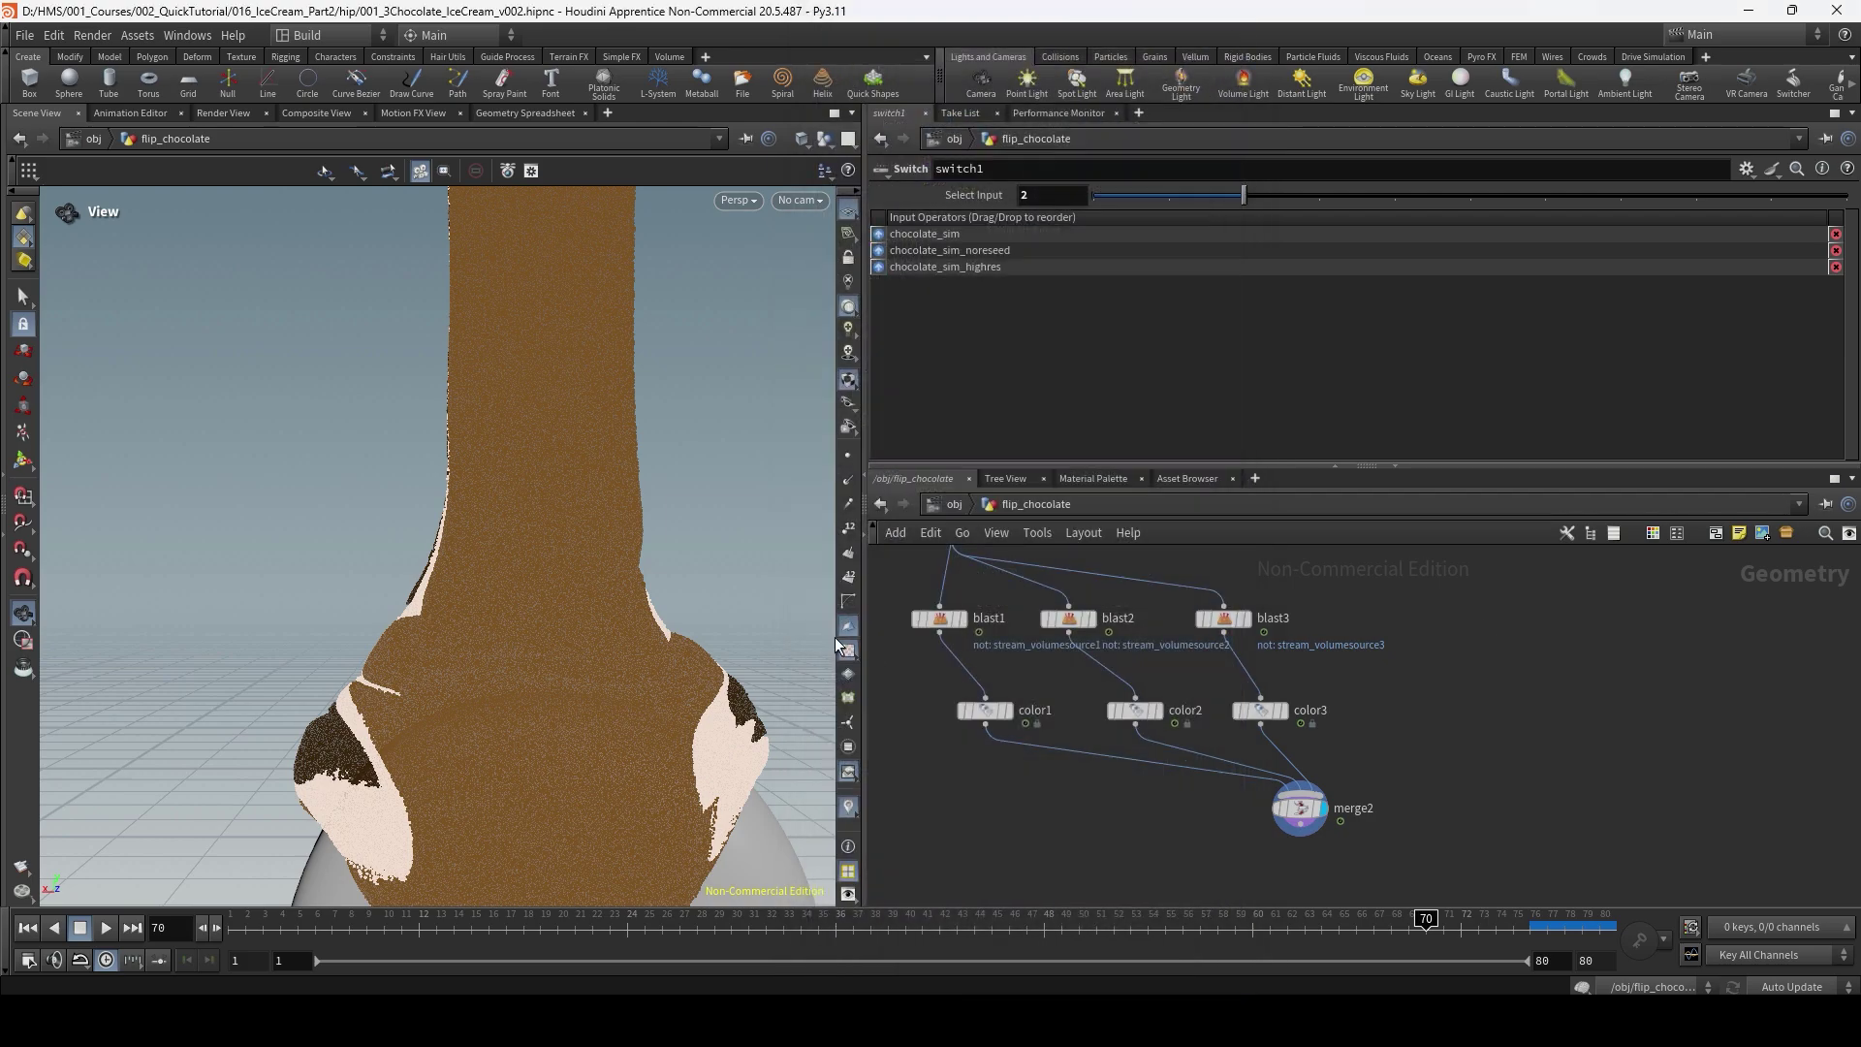
{"action": "left_click_drag", "start_coordinate": [632, 523], "coordinate": [775, 545]}
View the streams through cam01 and scrub the timeline to frame 70.
{"action": "left_click", "coordinate": [807, 200]}
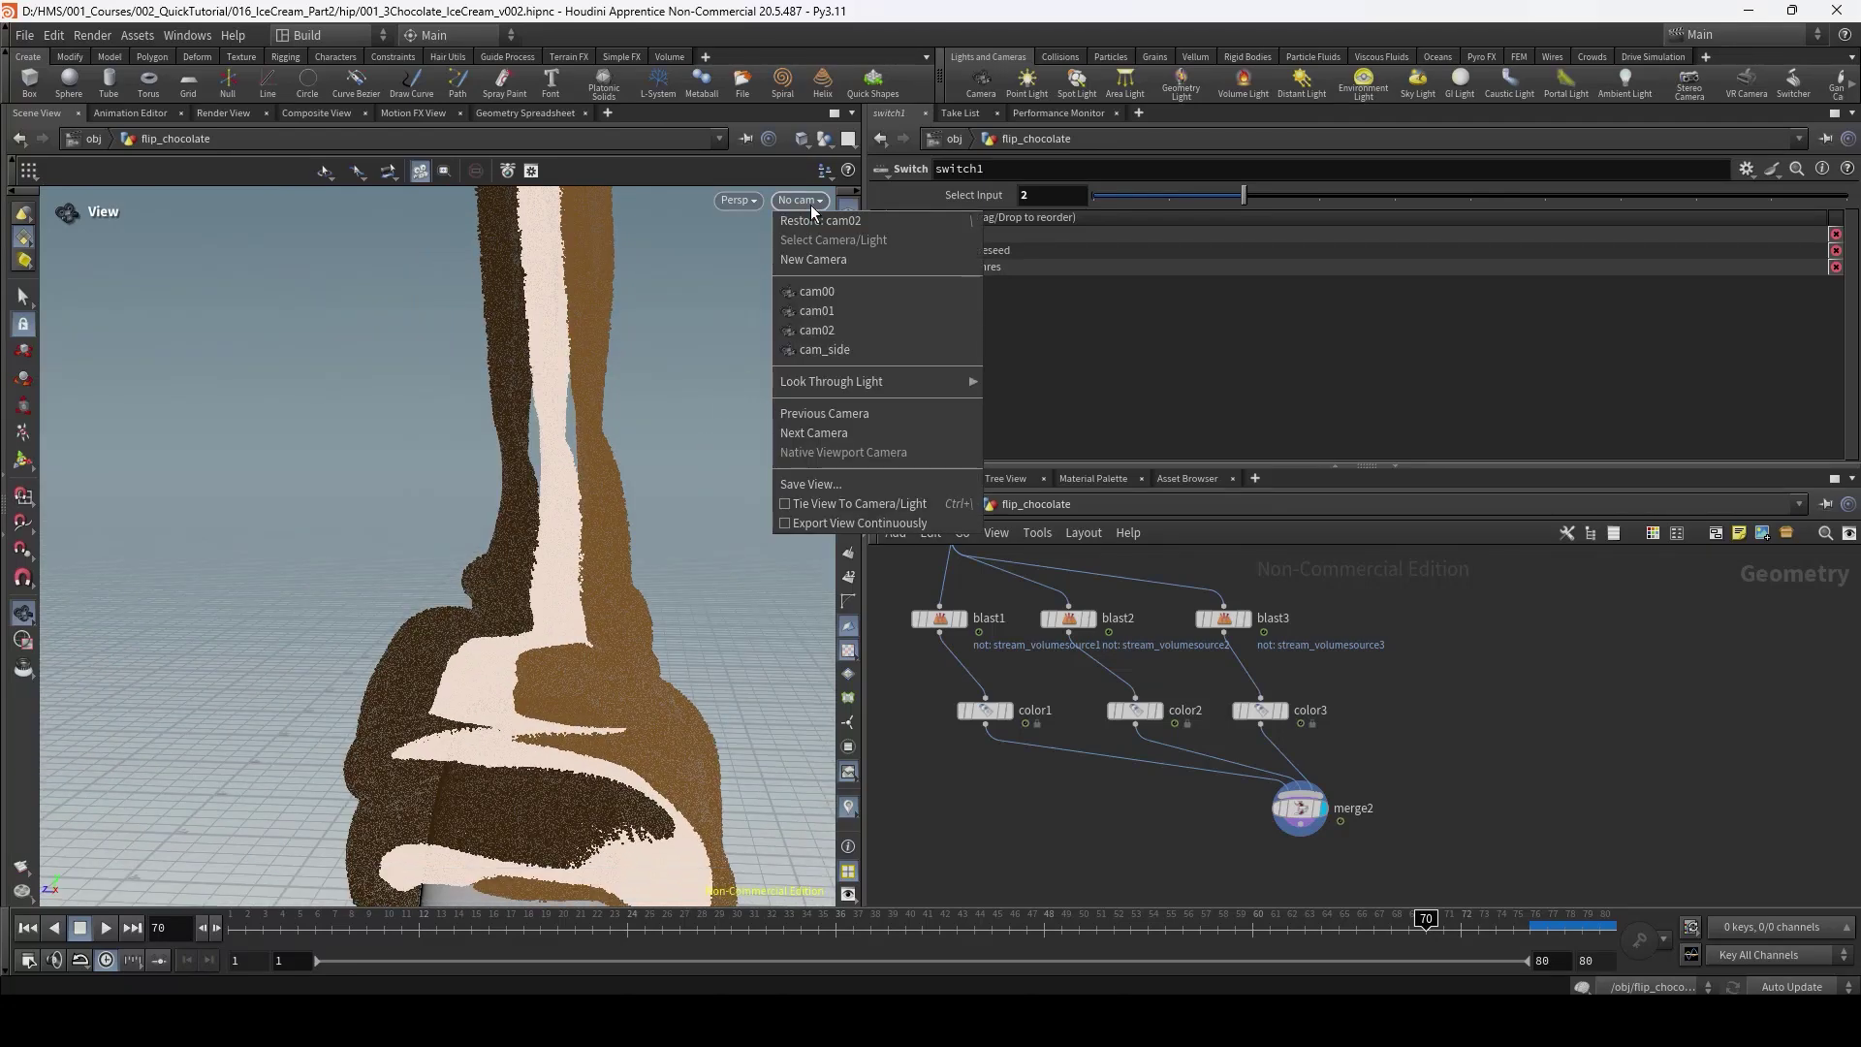
{"action": "left_click", "coordinate": [834, 308]}
{"action": "left_click_drag", "start_coordinate": [663, 939], "coordinate": [1152, 944]}
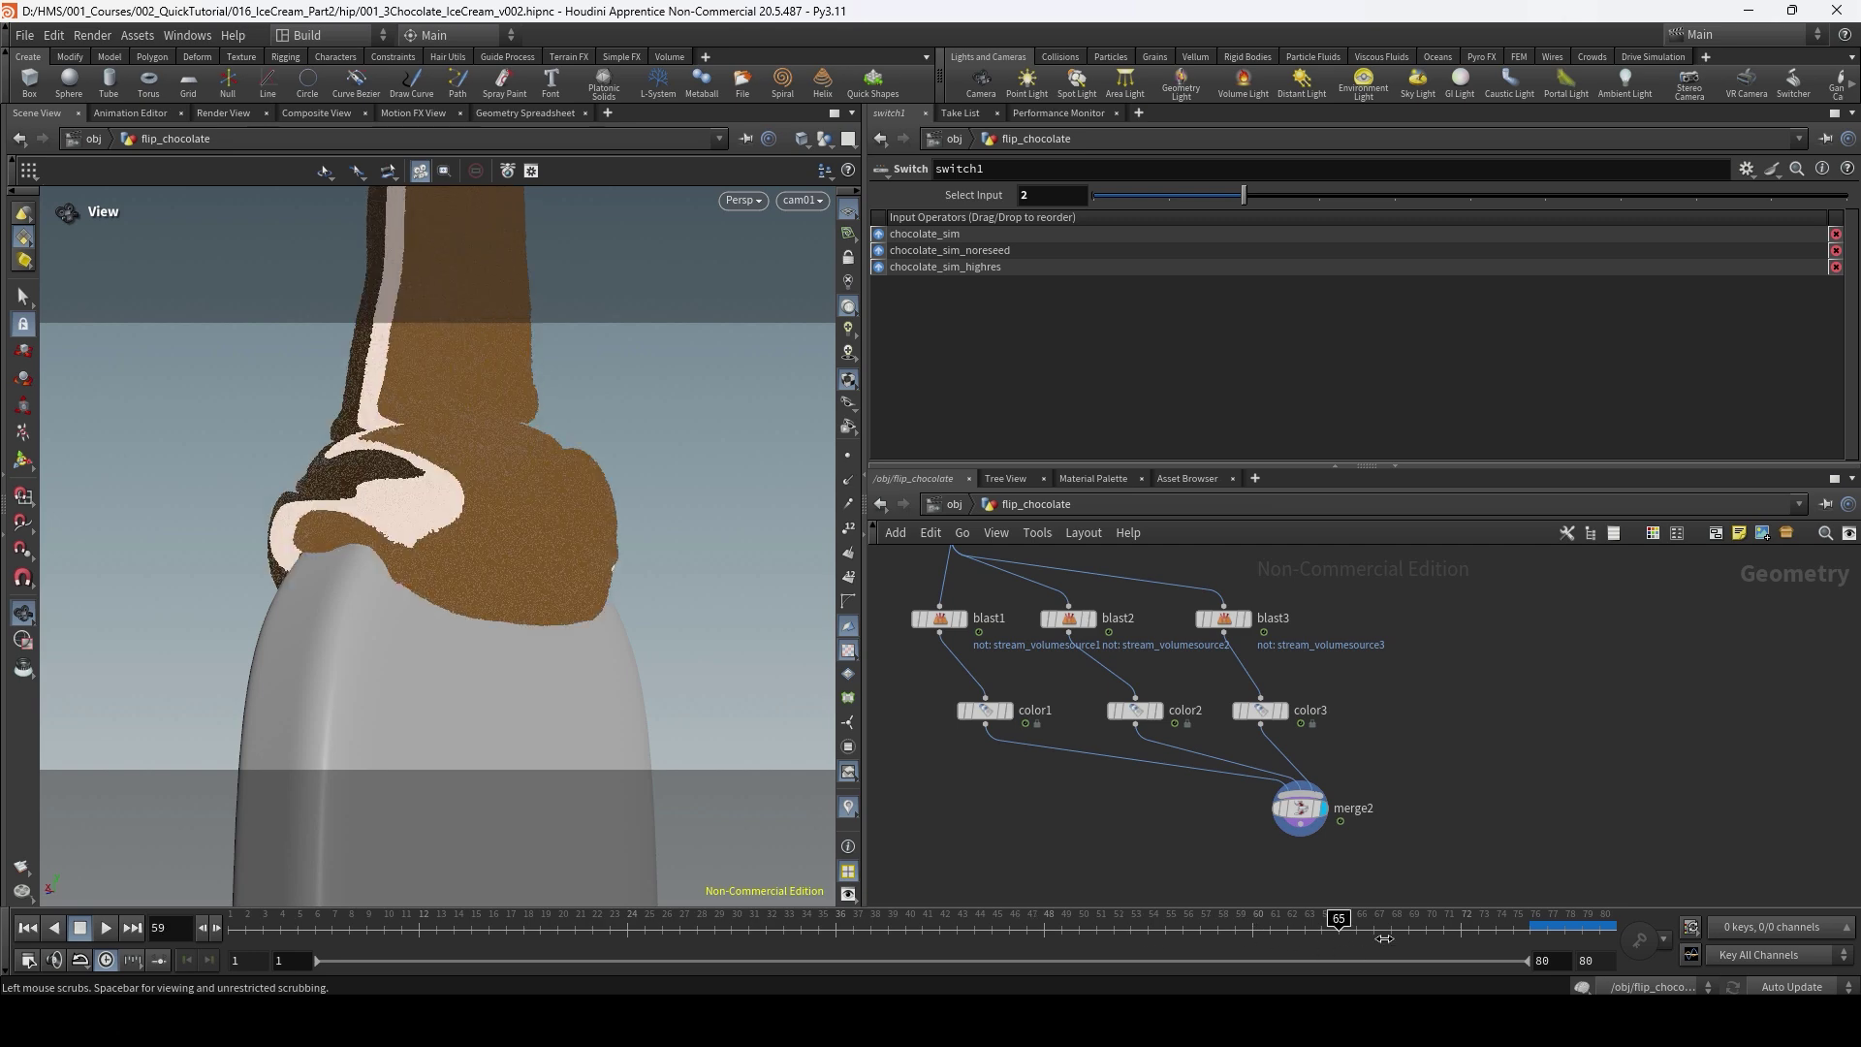
{"action": "left_click_drag", "start_coordinate": [1342, 940], "coordinate": [1437, 936]}
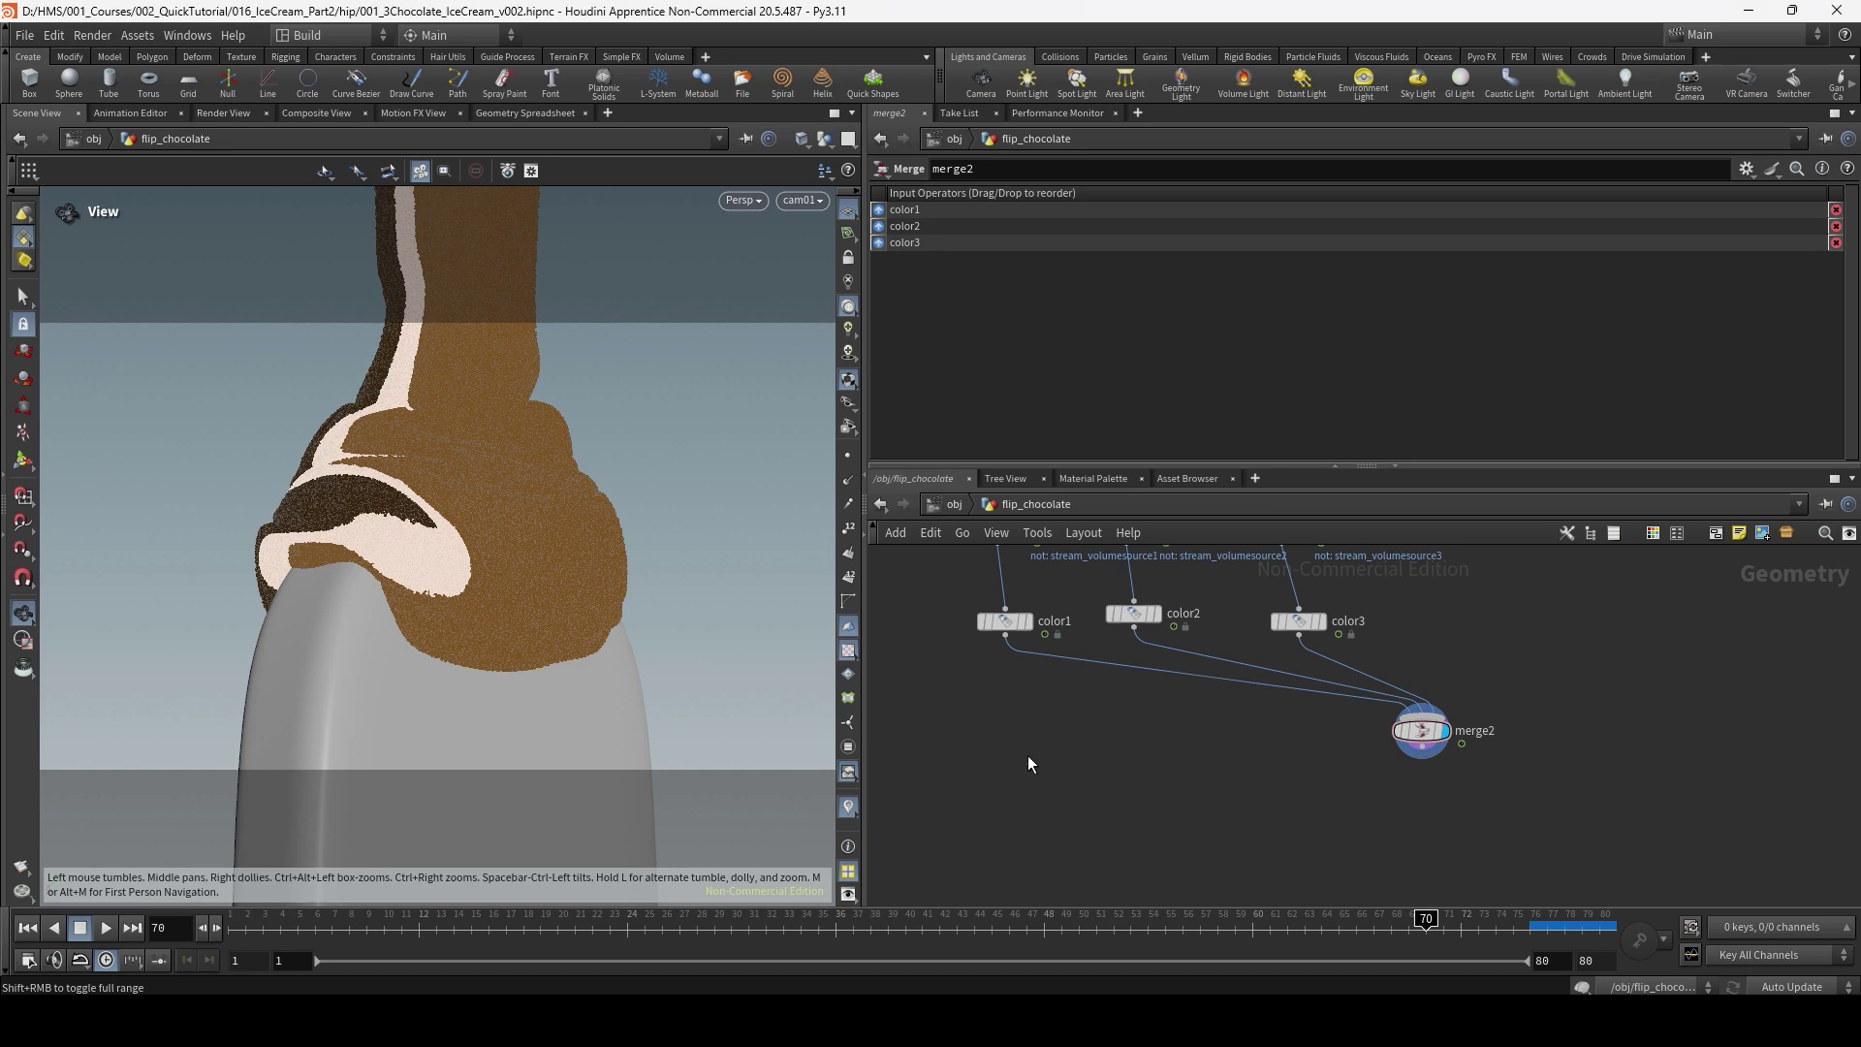
Add a Particle Fluid Surface node, feed it from color1 and make it the displayed node.
{"action": "key", "text": "Tab"}
{"action": "type", "text": "particle f"}
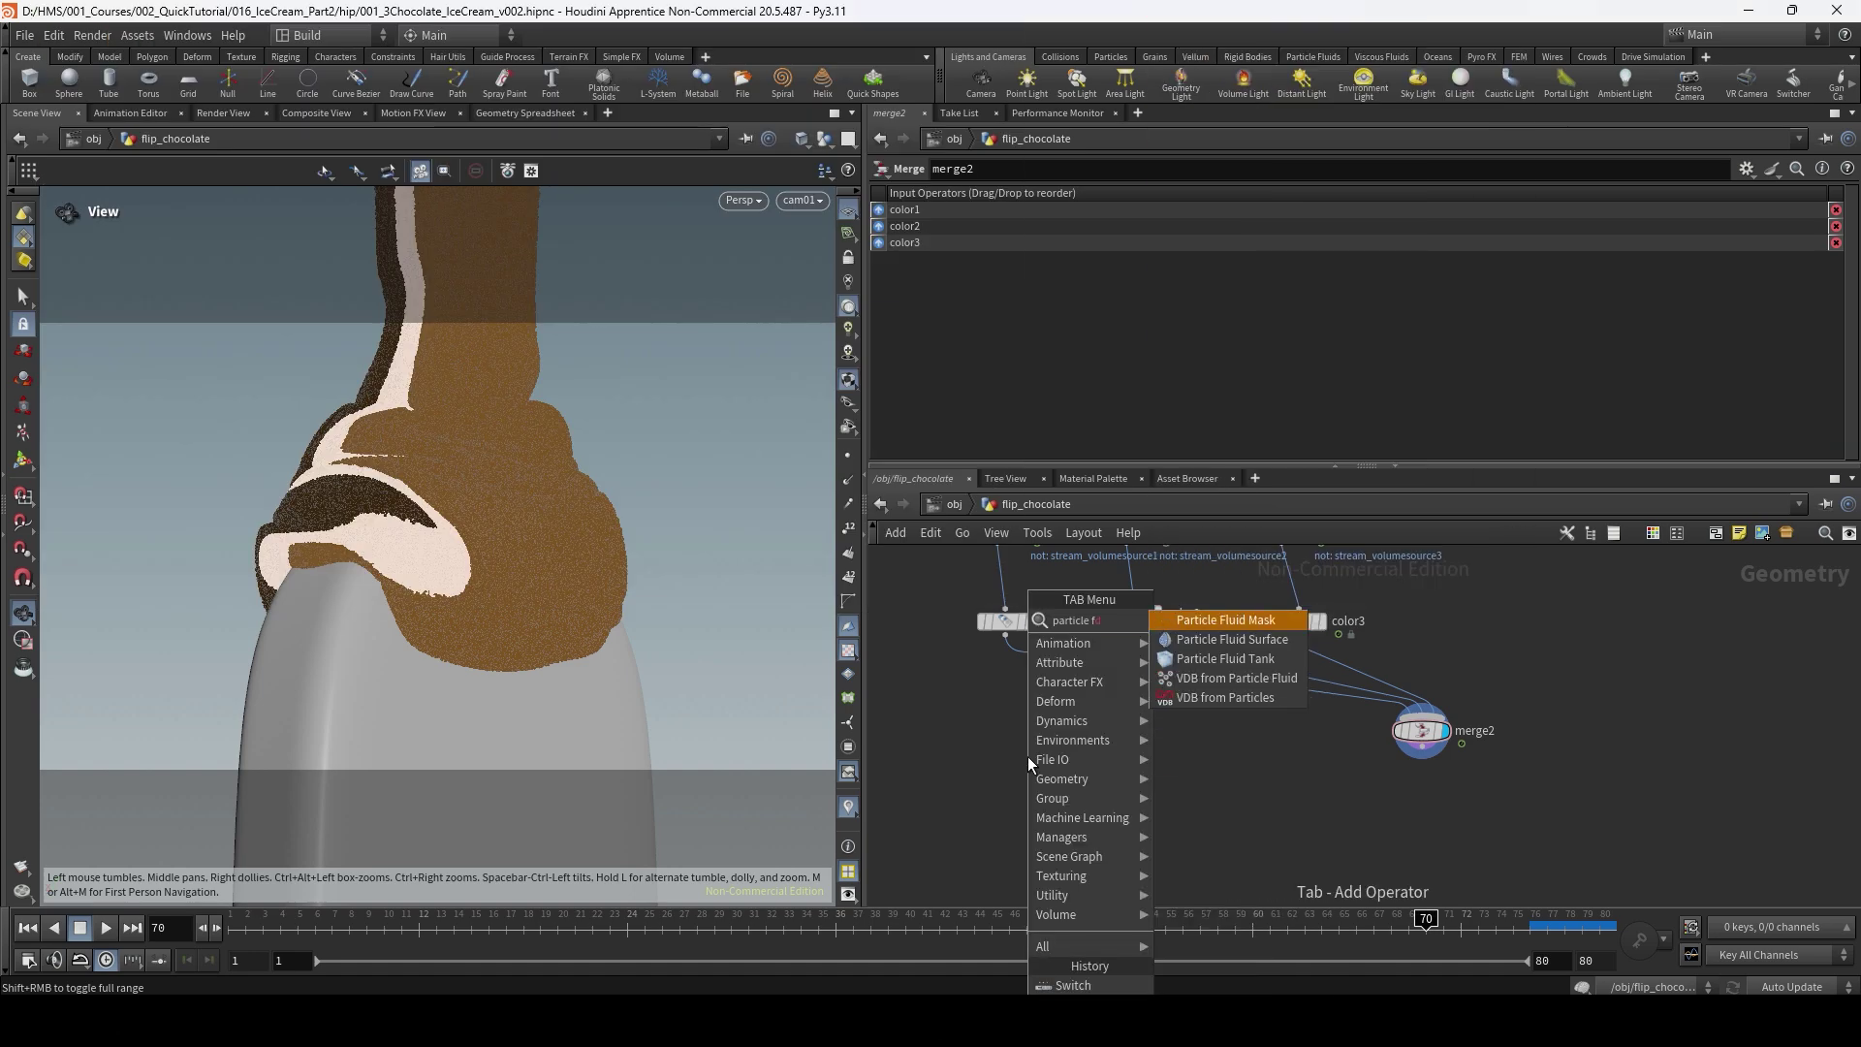
{"action": "key", "text": "Down"}
{"action": "key", "text": "Return"}
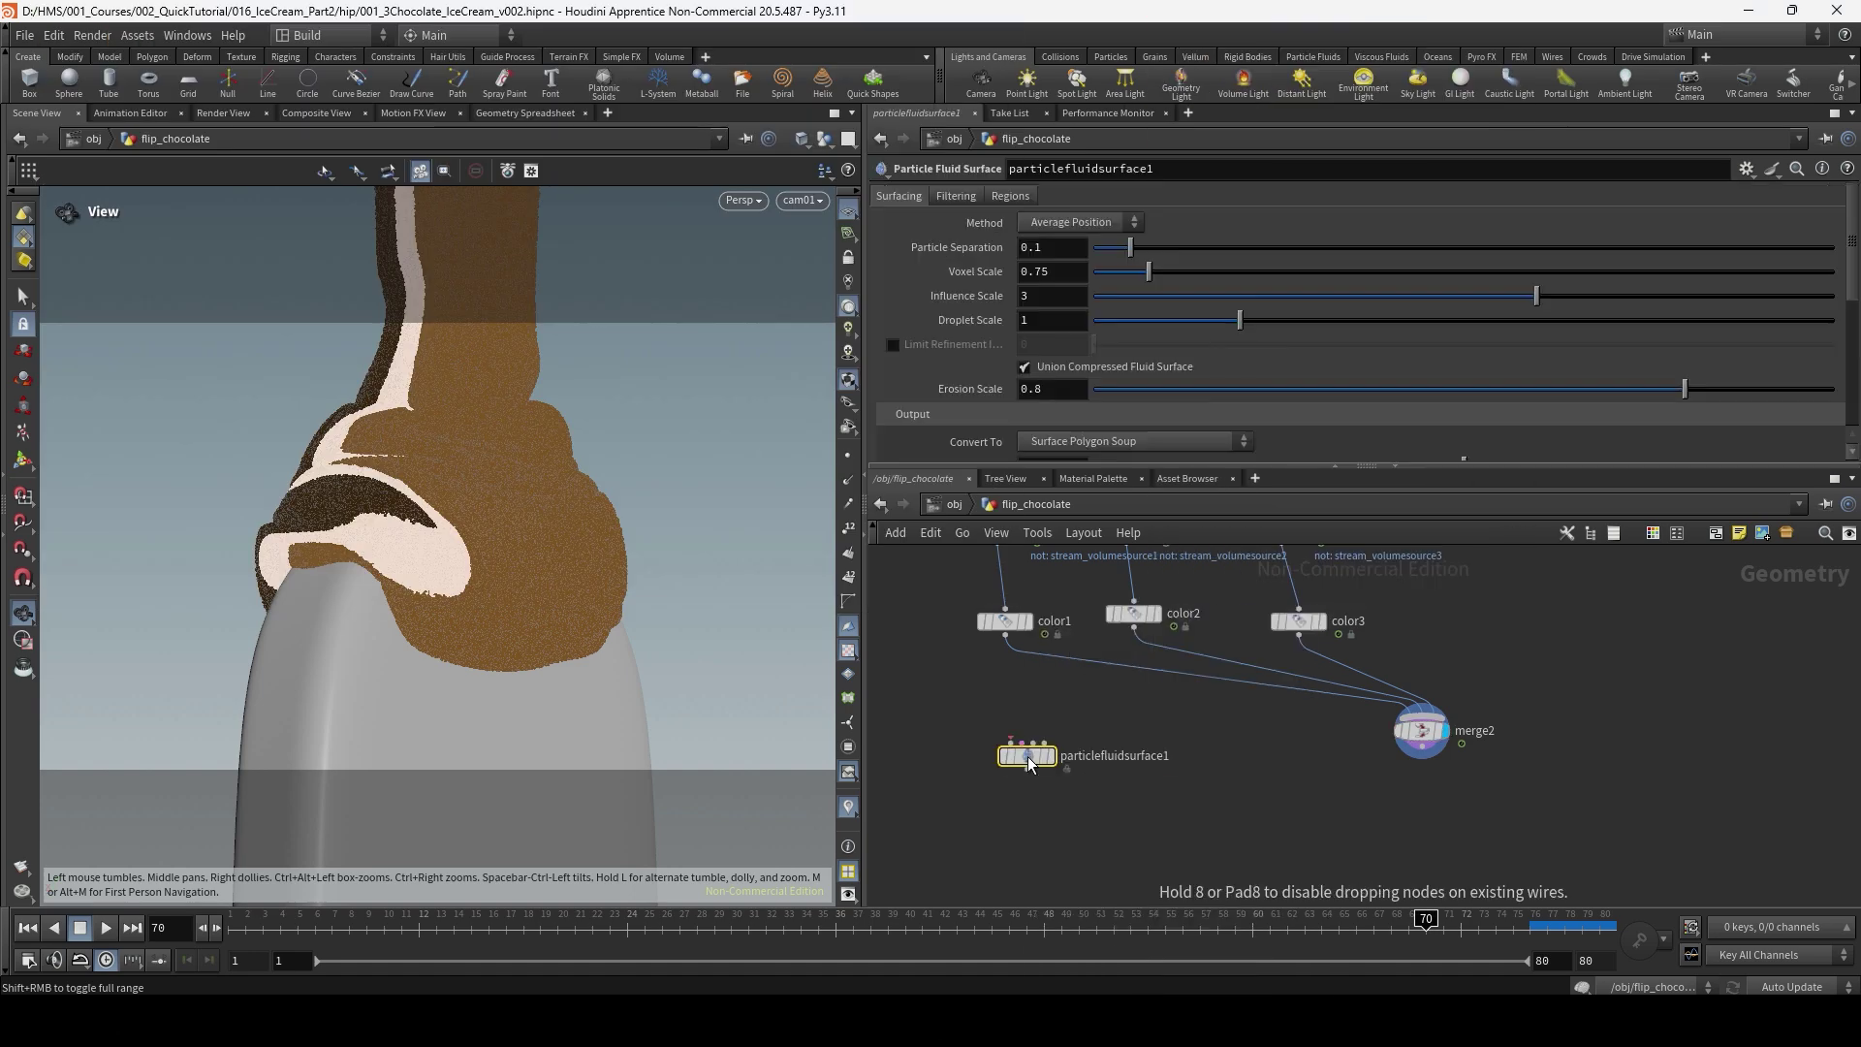
{"action": "left_click", "coordinate": [1027, 756]}
{"action": "left_click_drag", "start_coordinate": [1031, 755], "coordinate": [1005, 637]}
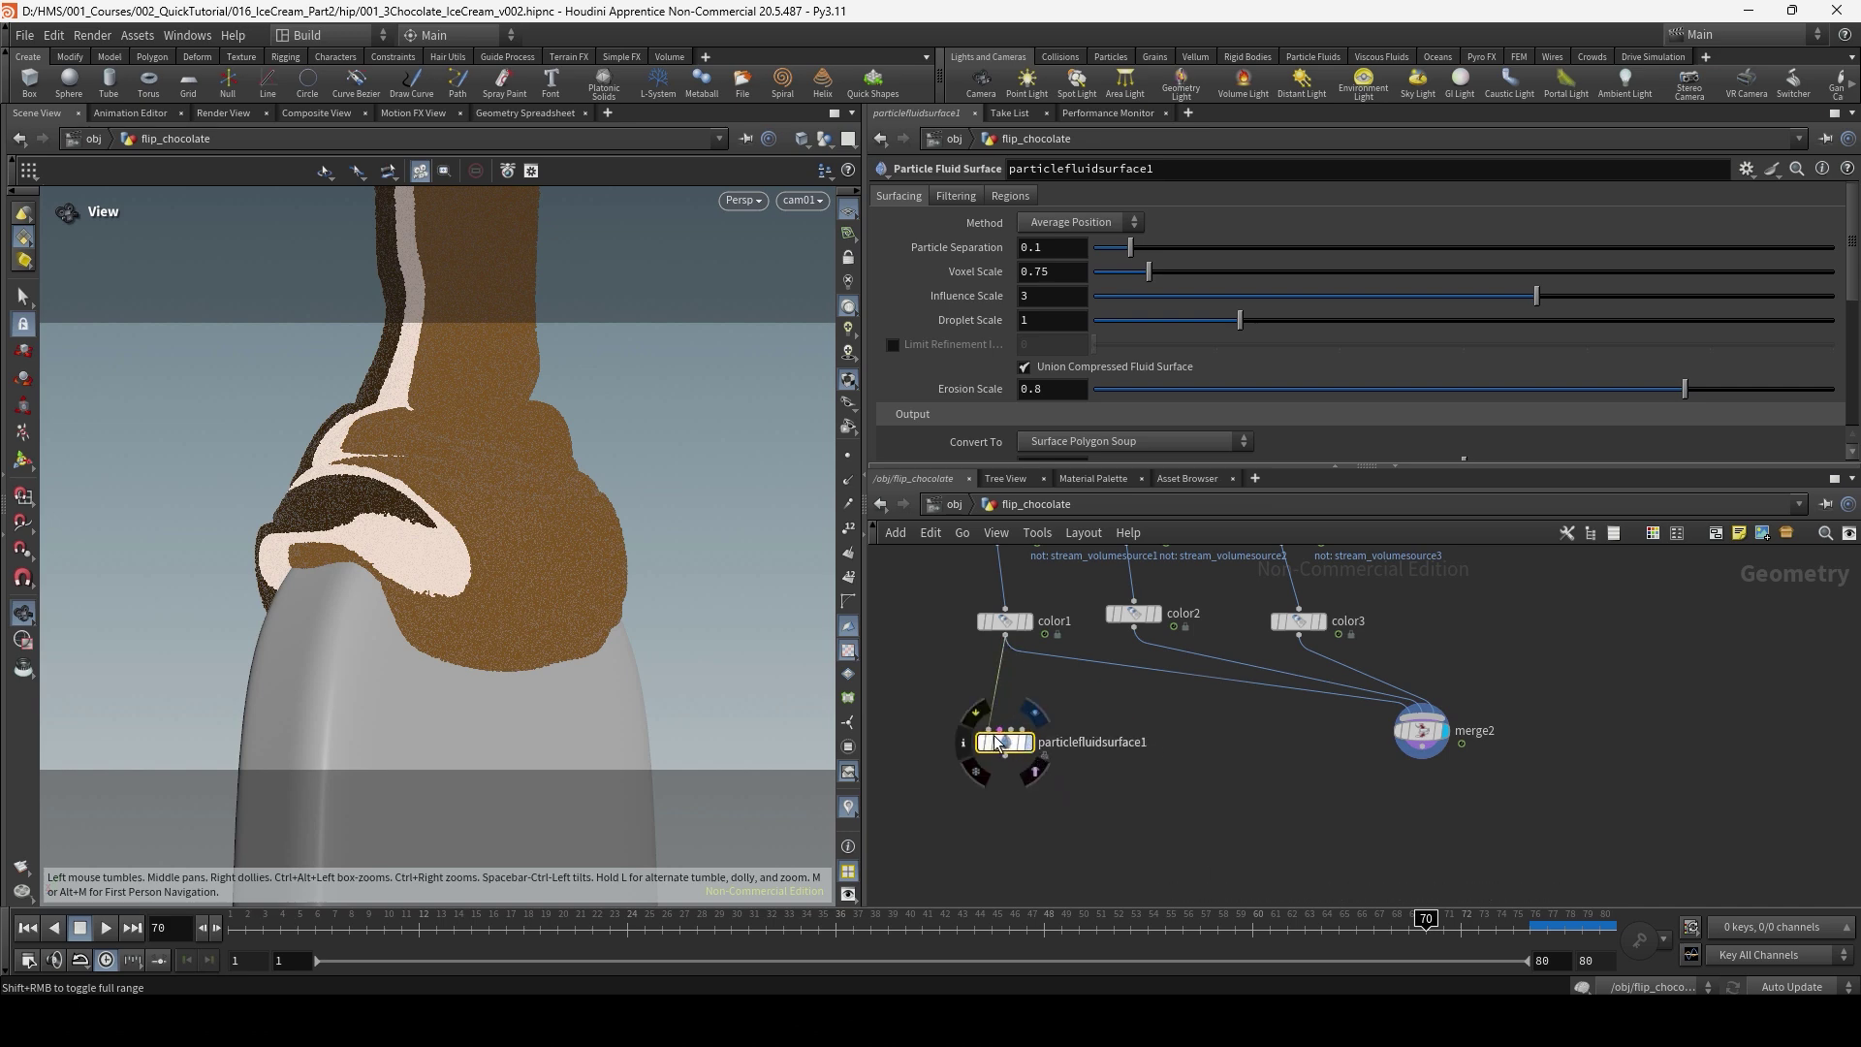
{"action": "left_click", "coordinate": [1034, 715]}
Switch updating to Manual and copy the Particle Separation parameter of flipobject1 inside dopnet1.
{"action": "middle_click_drag", "start_coordinate": [1092, 709], "coordinate": [1104, 847]}
{"action": "middle_click_drag", "start_coordinate": [1148, 667], "coordinate": [1152, 678]}
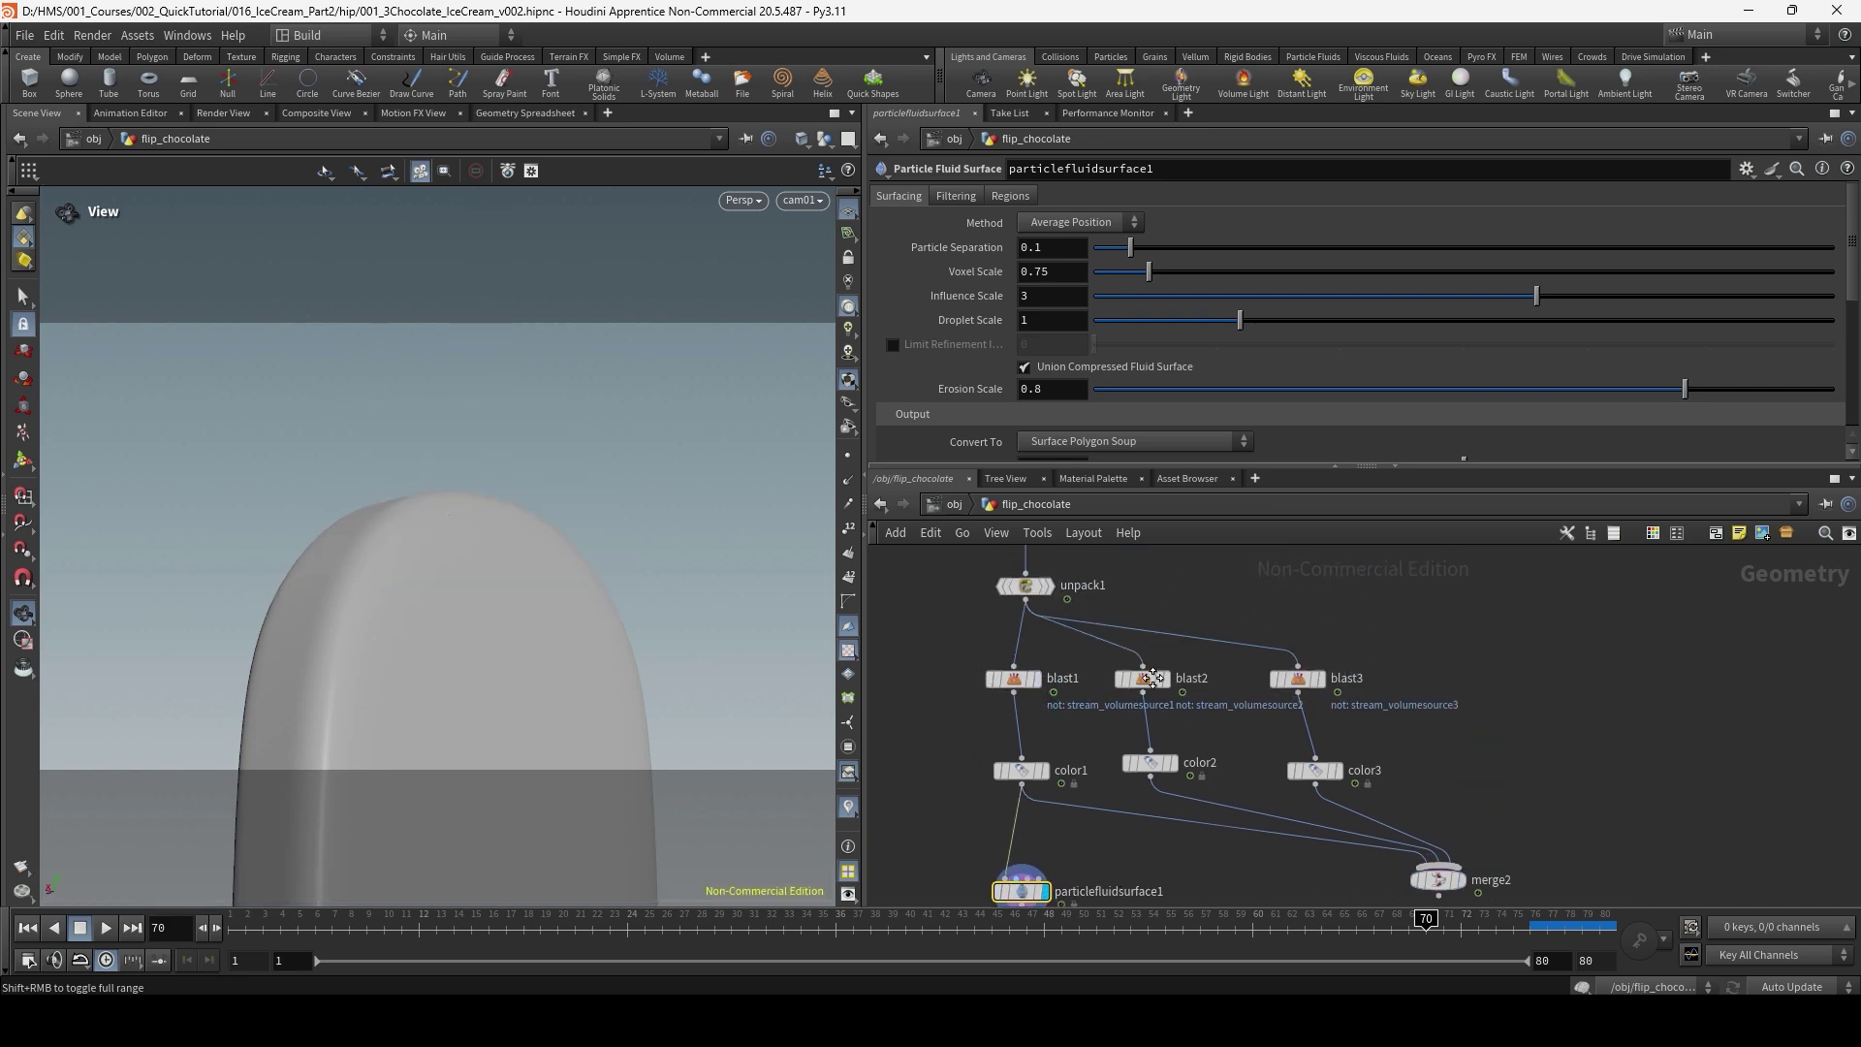
{"action": "scroll", "coordinate": [1152, 677], "scroll_direction": "up", "scroll_amount": 2}
{"action": "left_click", "coordinate": [1798, 986]}
{"action": "left_click", "coordinate": [1789, 929]}
{"action": "scroll", "coordinate": [1374, 880], "scroll_direction": "up", "scroll_amount": 3}
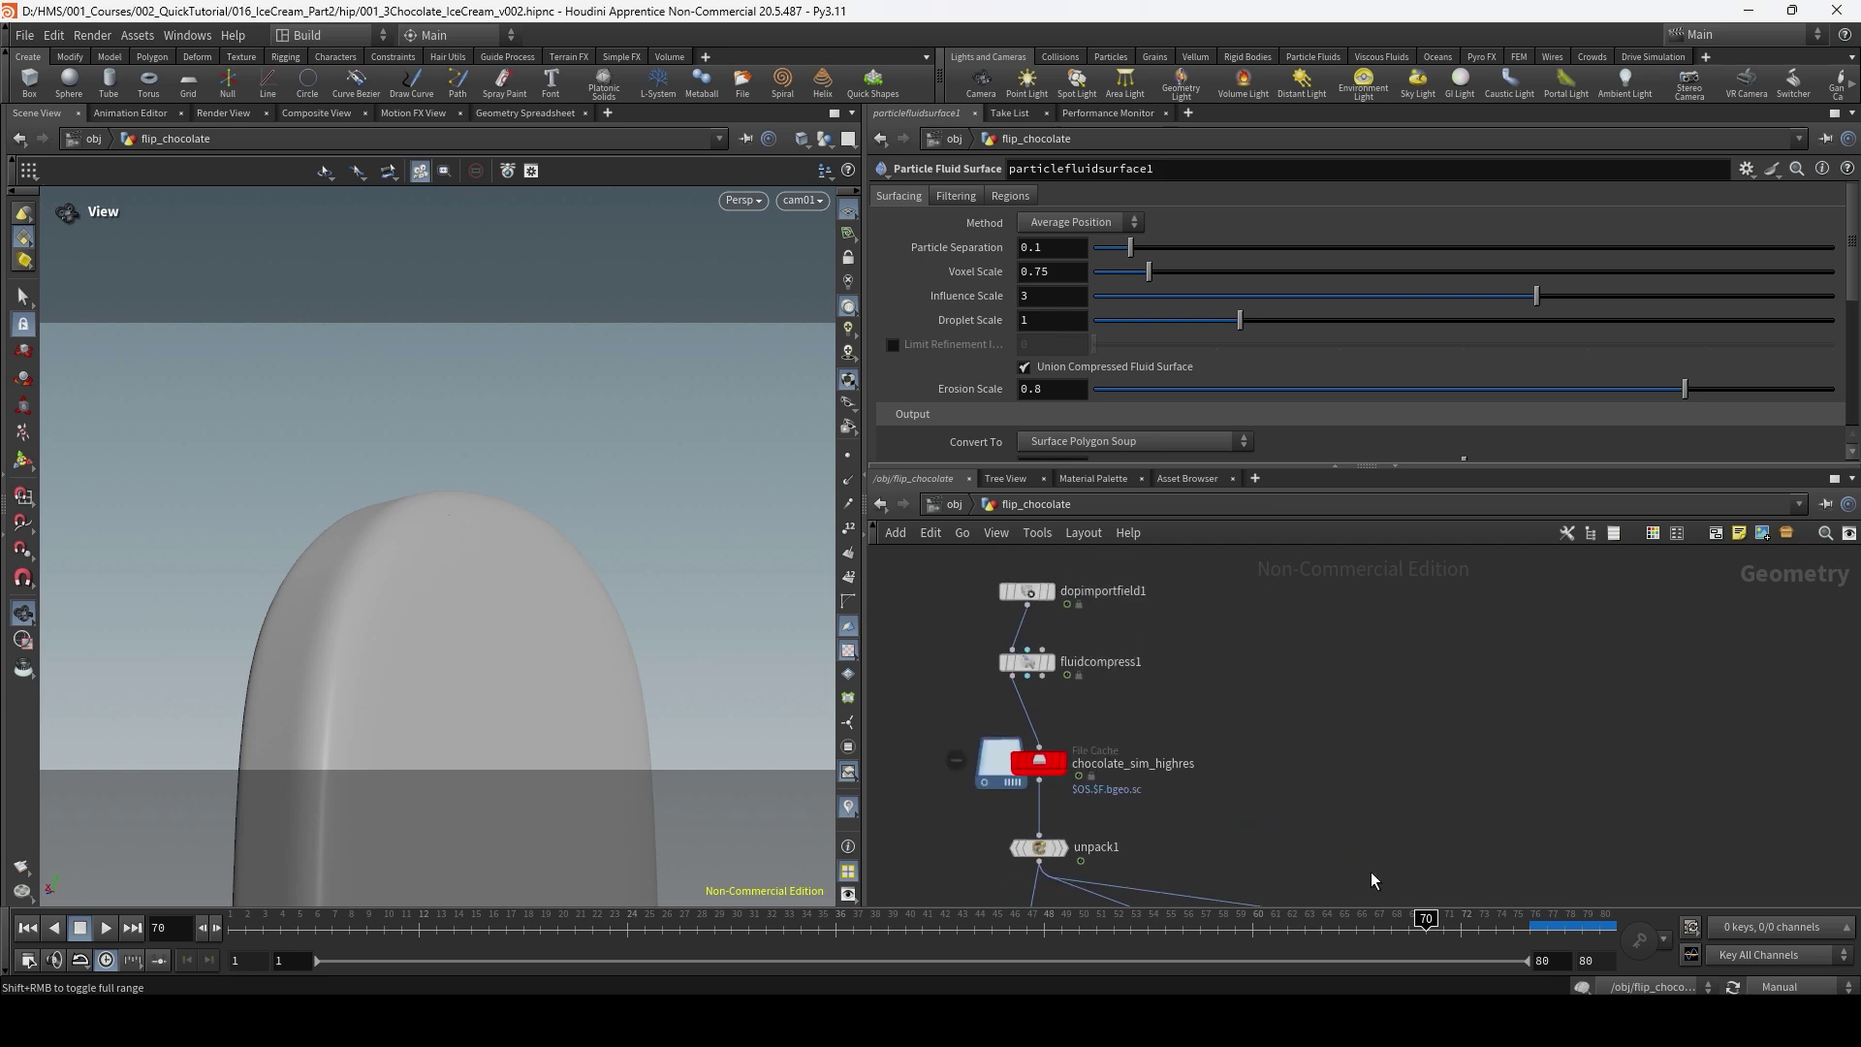
{"action": "scroll", "coordinate": [1115, 736], "scroll_direction": "up", "scroll_amount": 4}
{"action": "double_click", "coordinate": [1084, 721]}
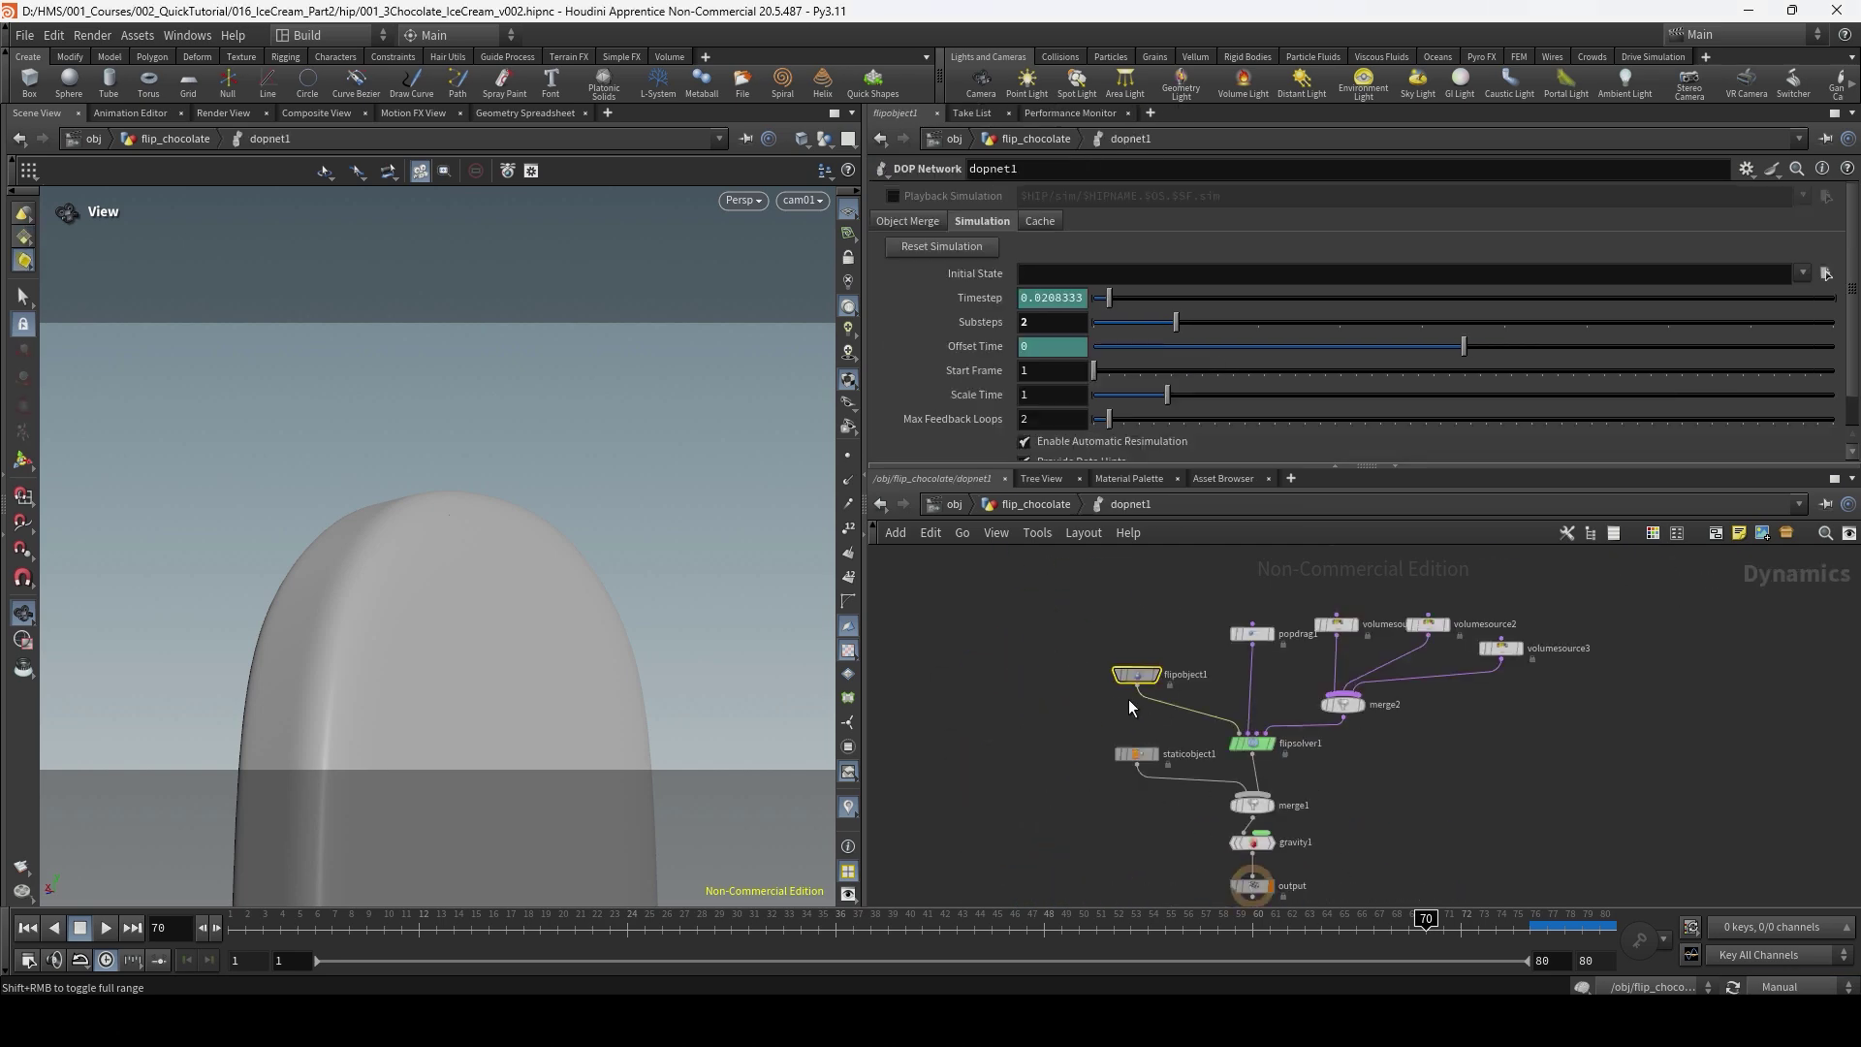
{"action": "left_click", "coordinate": [1132, 677]}
{"action": "right_click", "coordinate": [981, 224]}
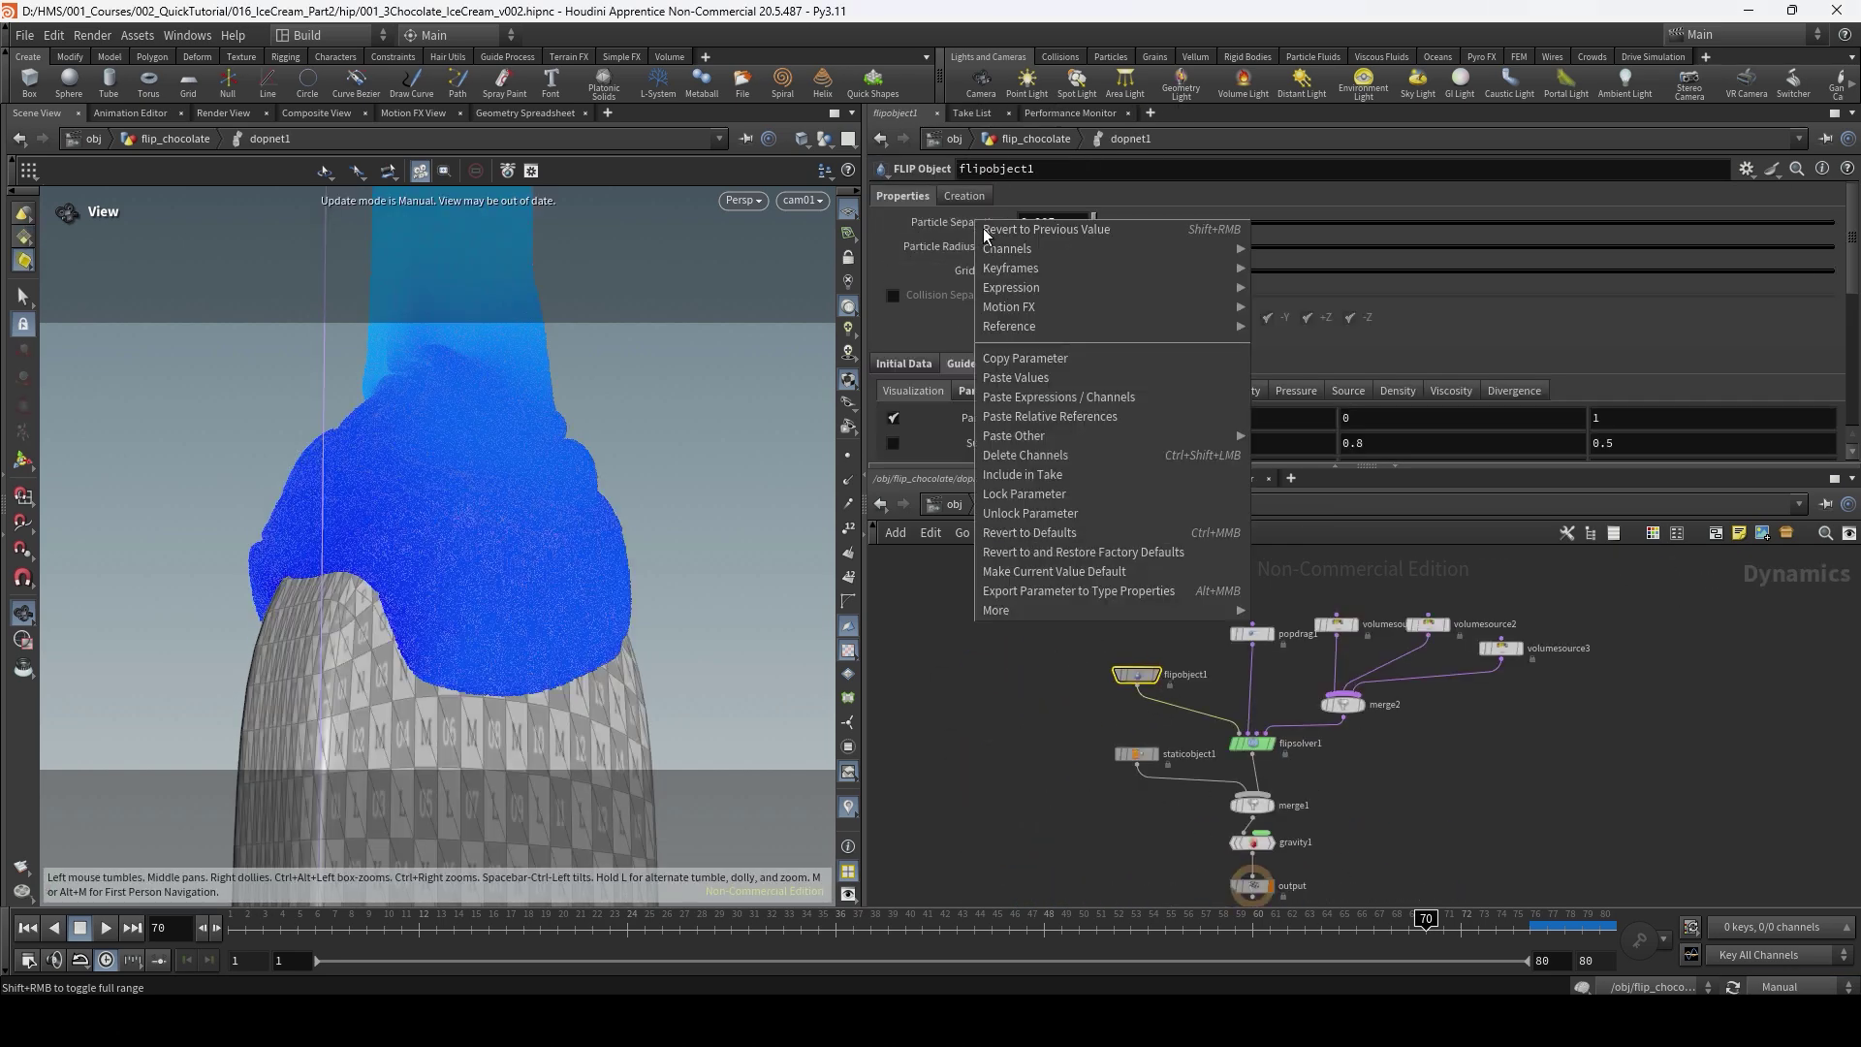
{"action": "left_click", "coordinate": [1027, 358]}
Paste the copied parameter as a relative reference into particlefluidsurface1's Particle Separation.
{"action": "left_click", "coordinate": [1039, 505]}
{"action": "scroll", "coordinate": [1248, 714], "scroll_direction": "down", "scroll_amount": 10}
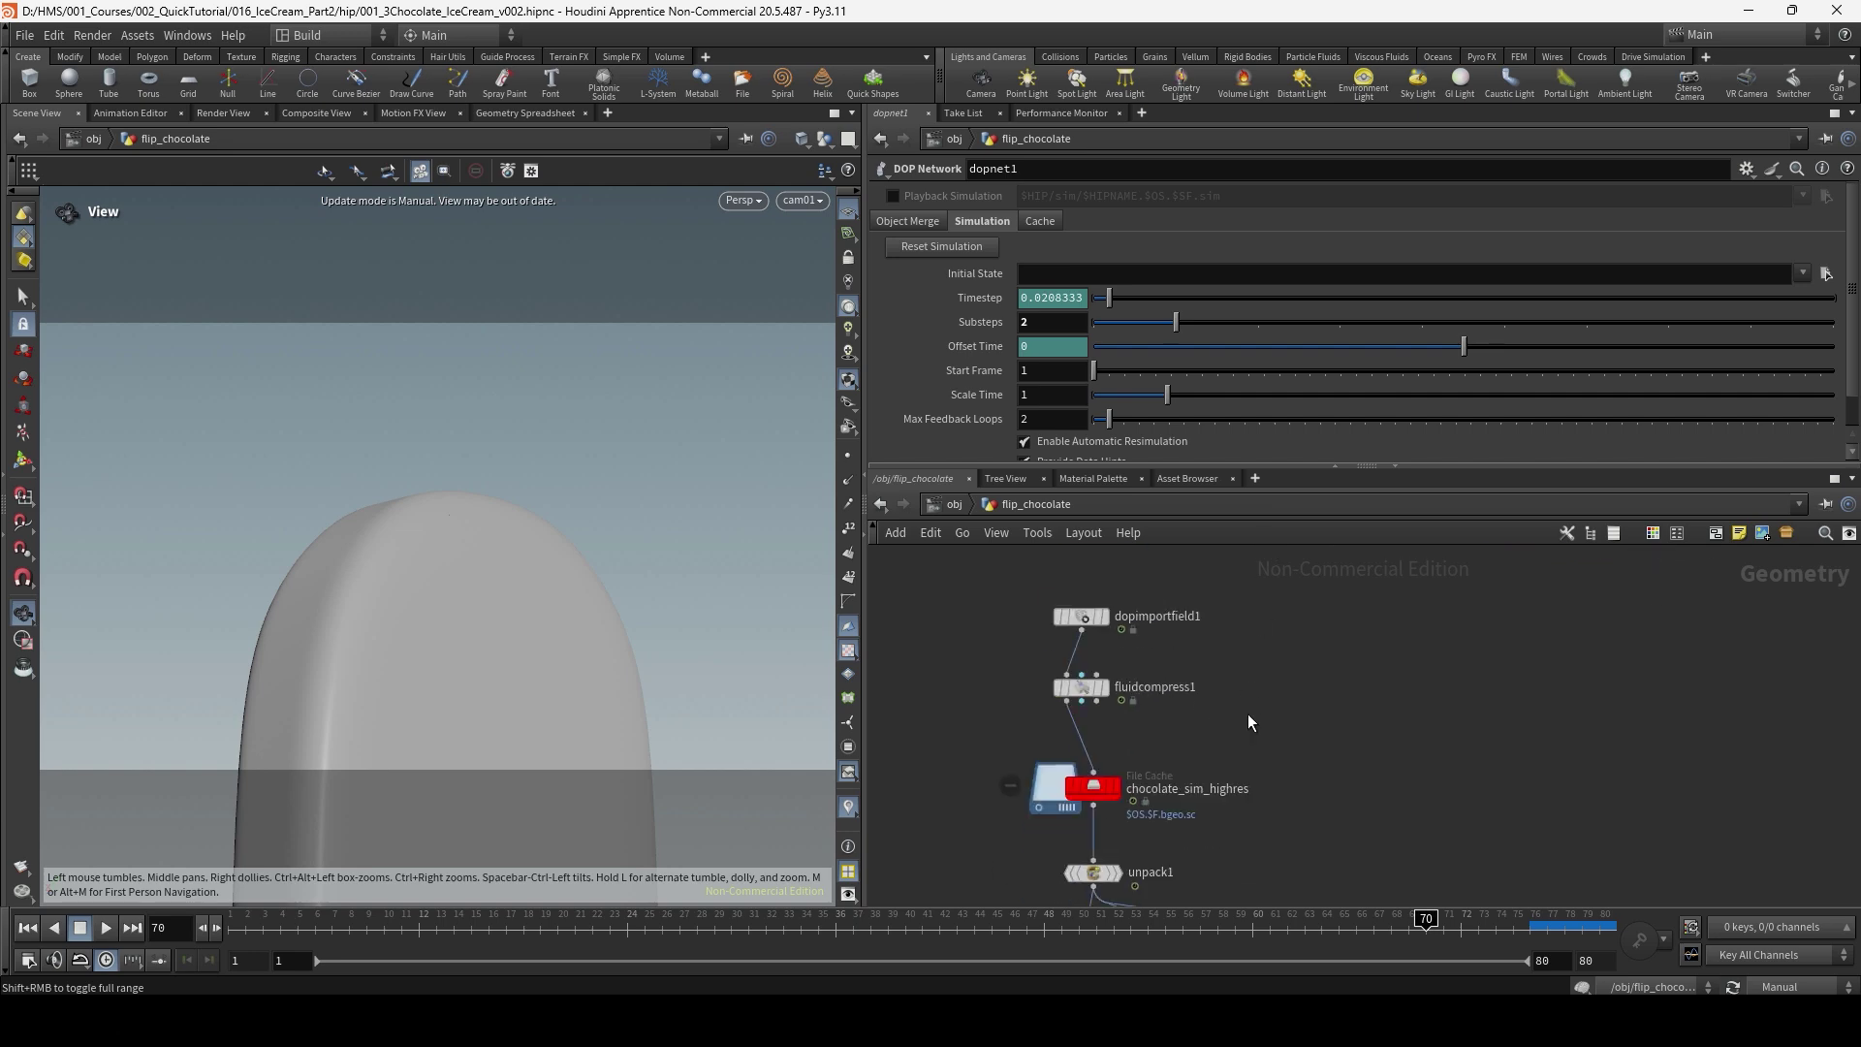
{"action": "left_click", "coordinate": [1103, 781]}
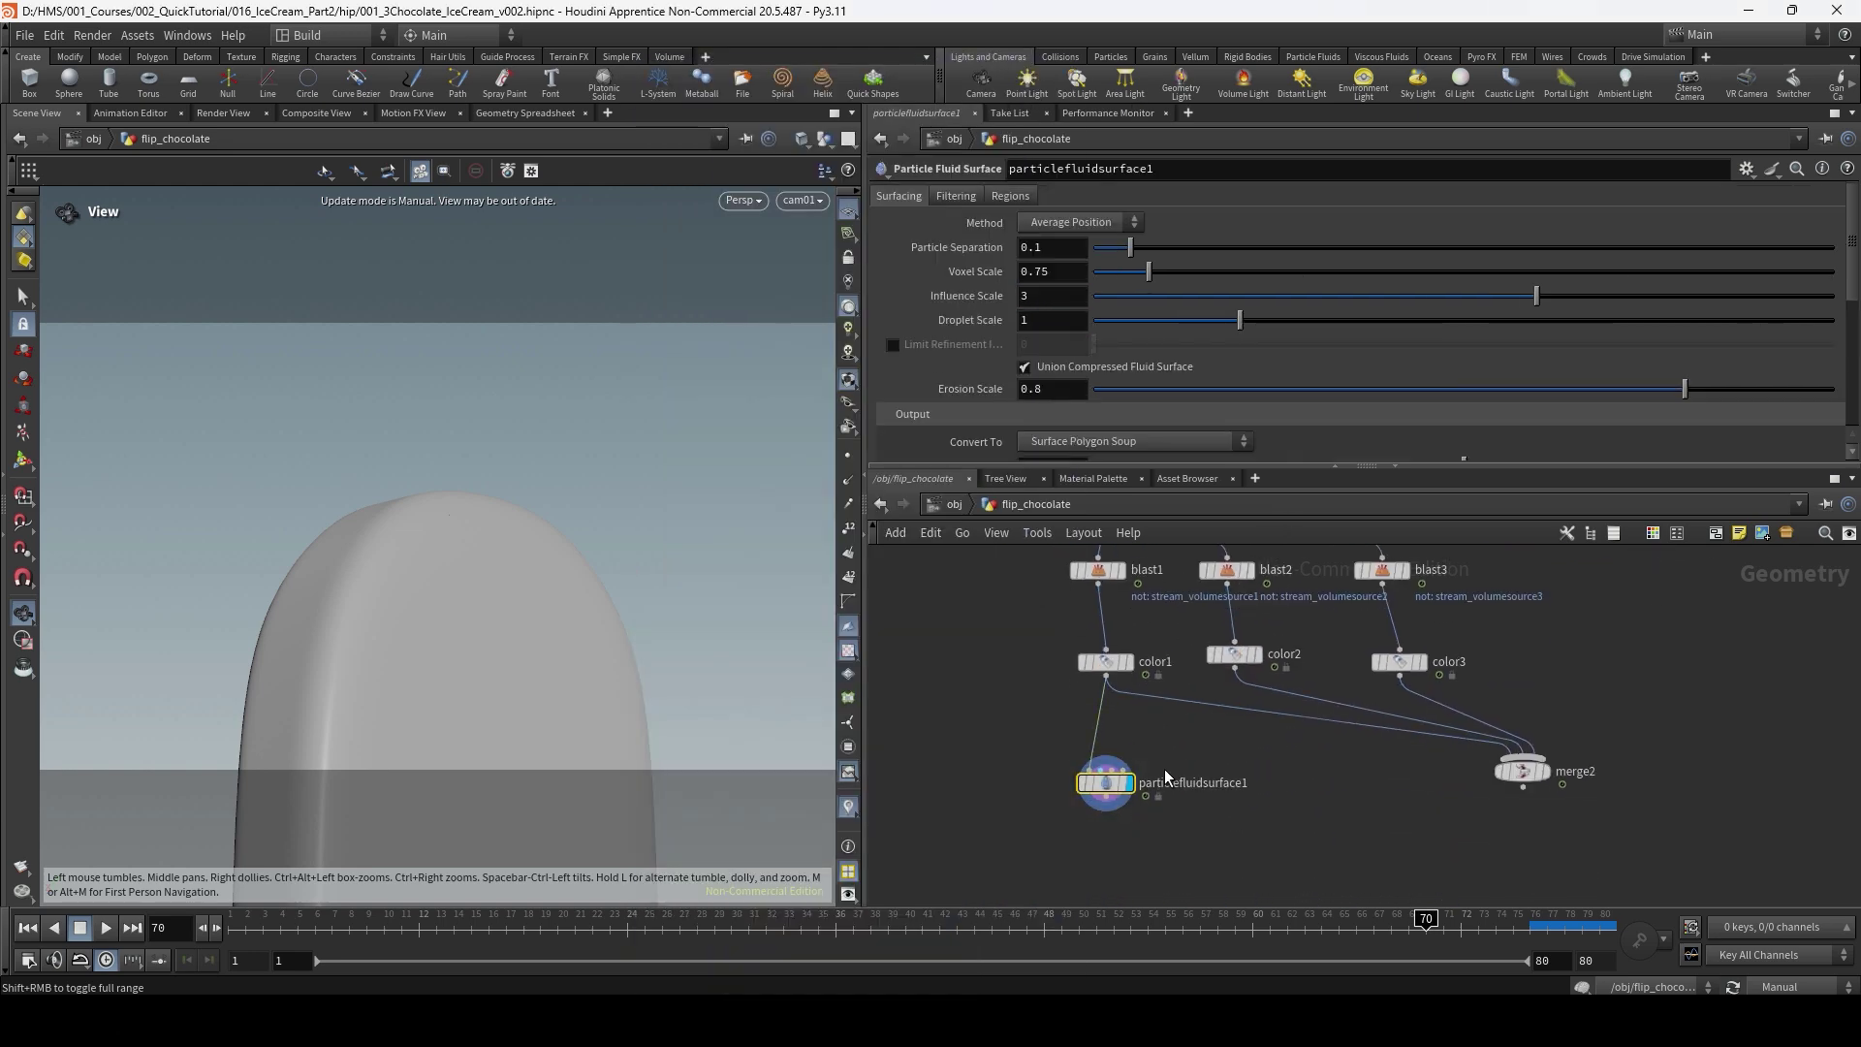
{"action": "right_click", "coordinate": [975, 248]}
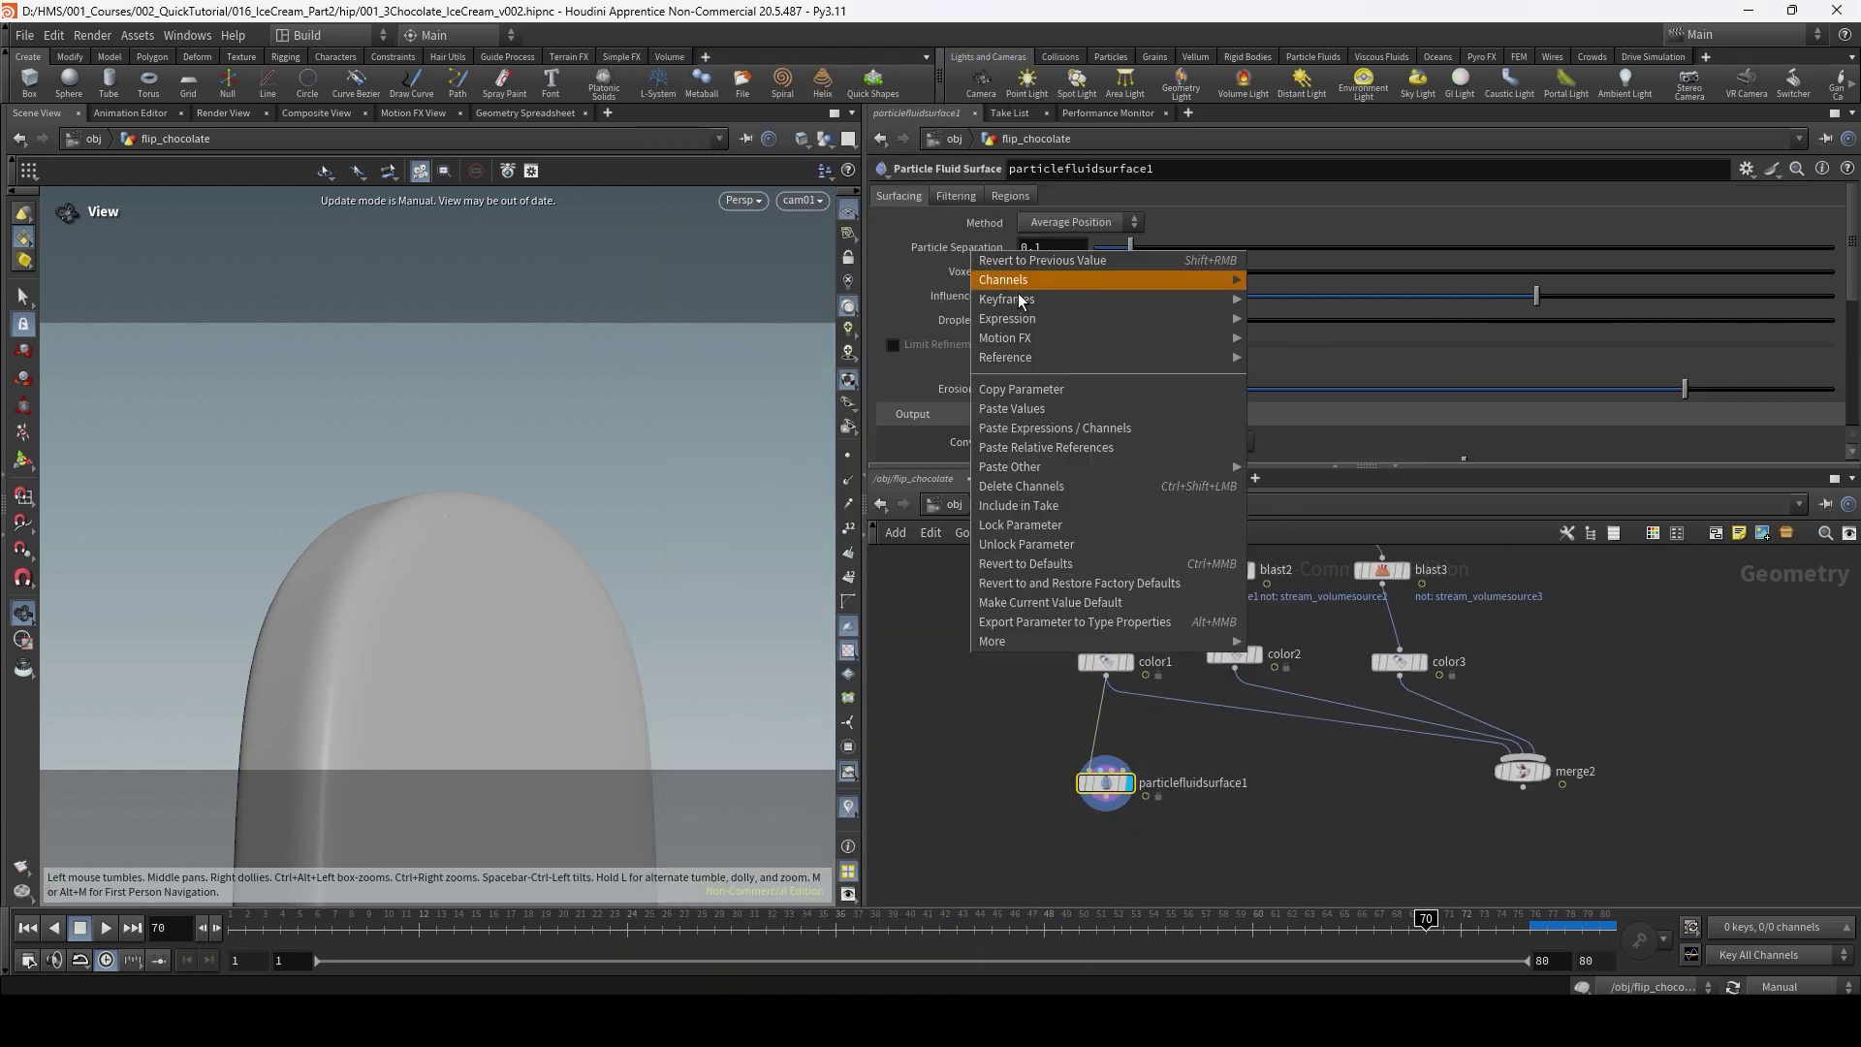
{"action": "left_click", "coordinate": [1090, 449]}
Restore Auto Update and display the meshed chocolate surface shaded without its wireframe.
{"action": "left_click", "coordinate": [1782, 986]}
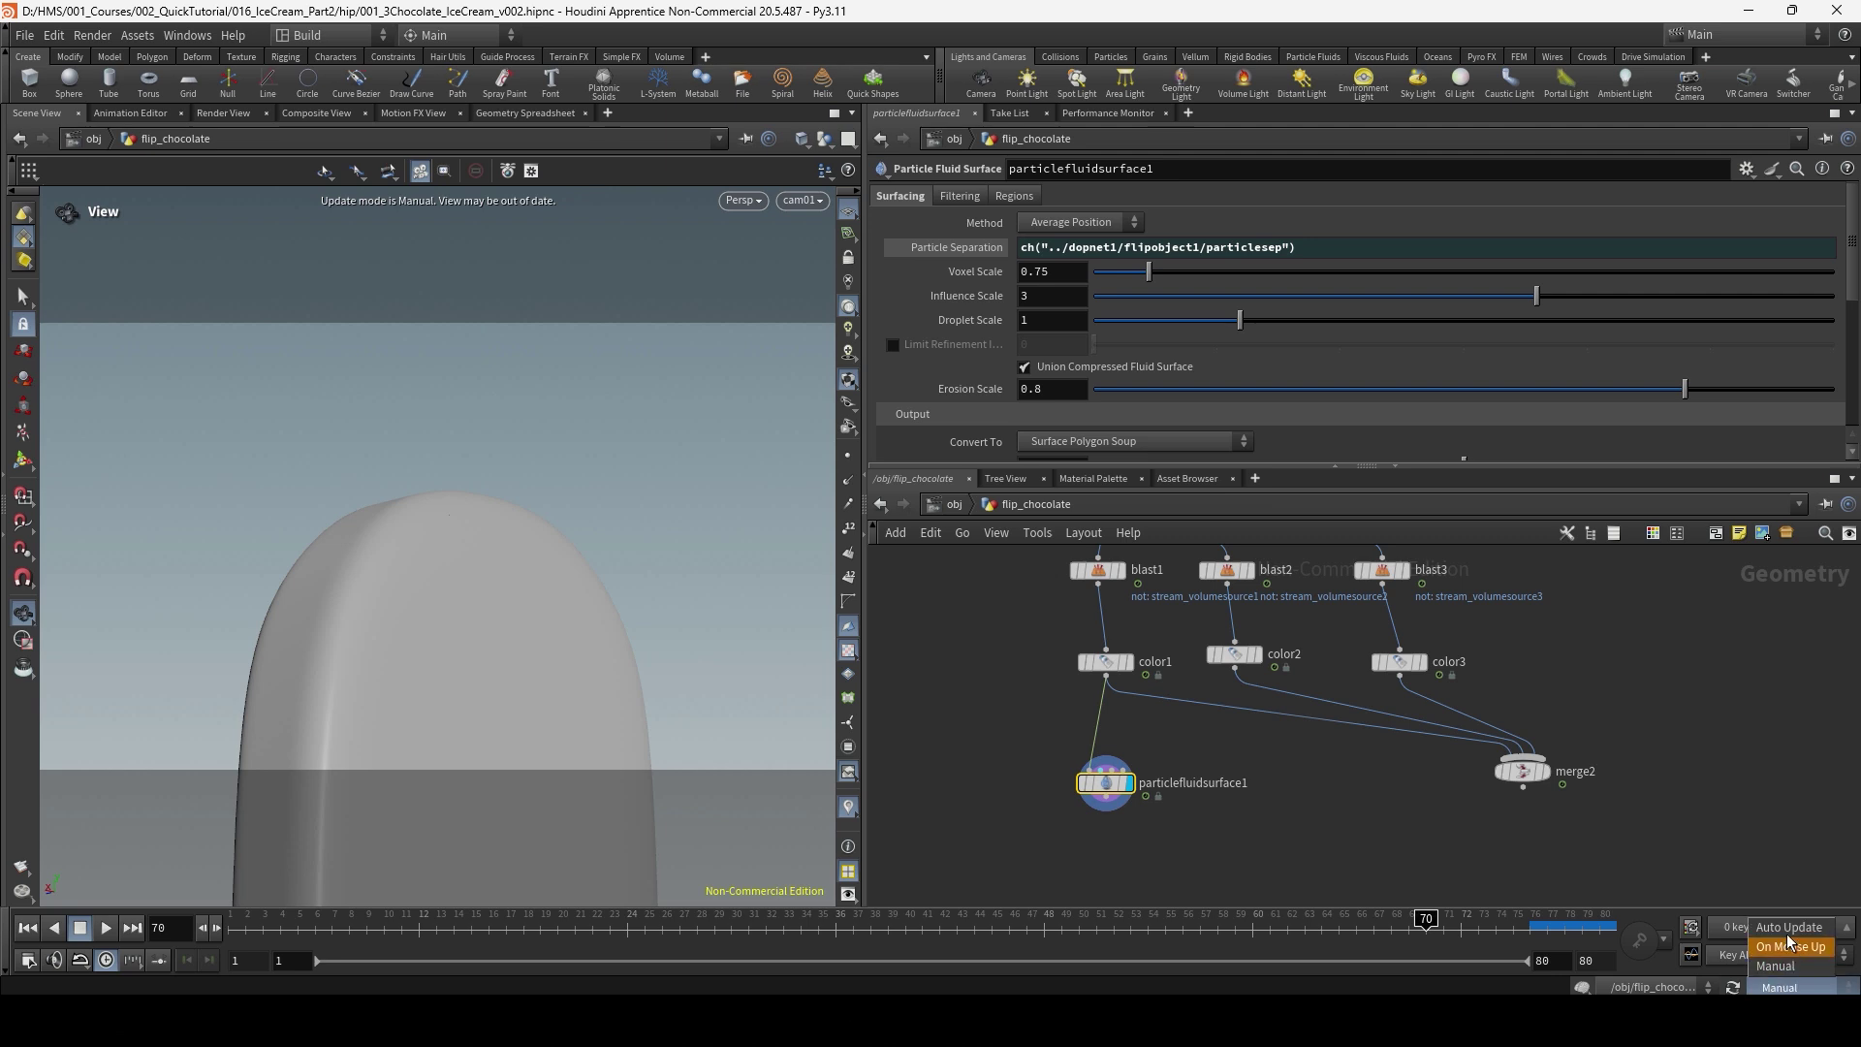
{"action": "left_click", "coordinate": [1788, 925]}
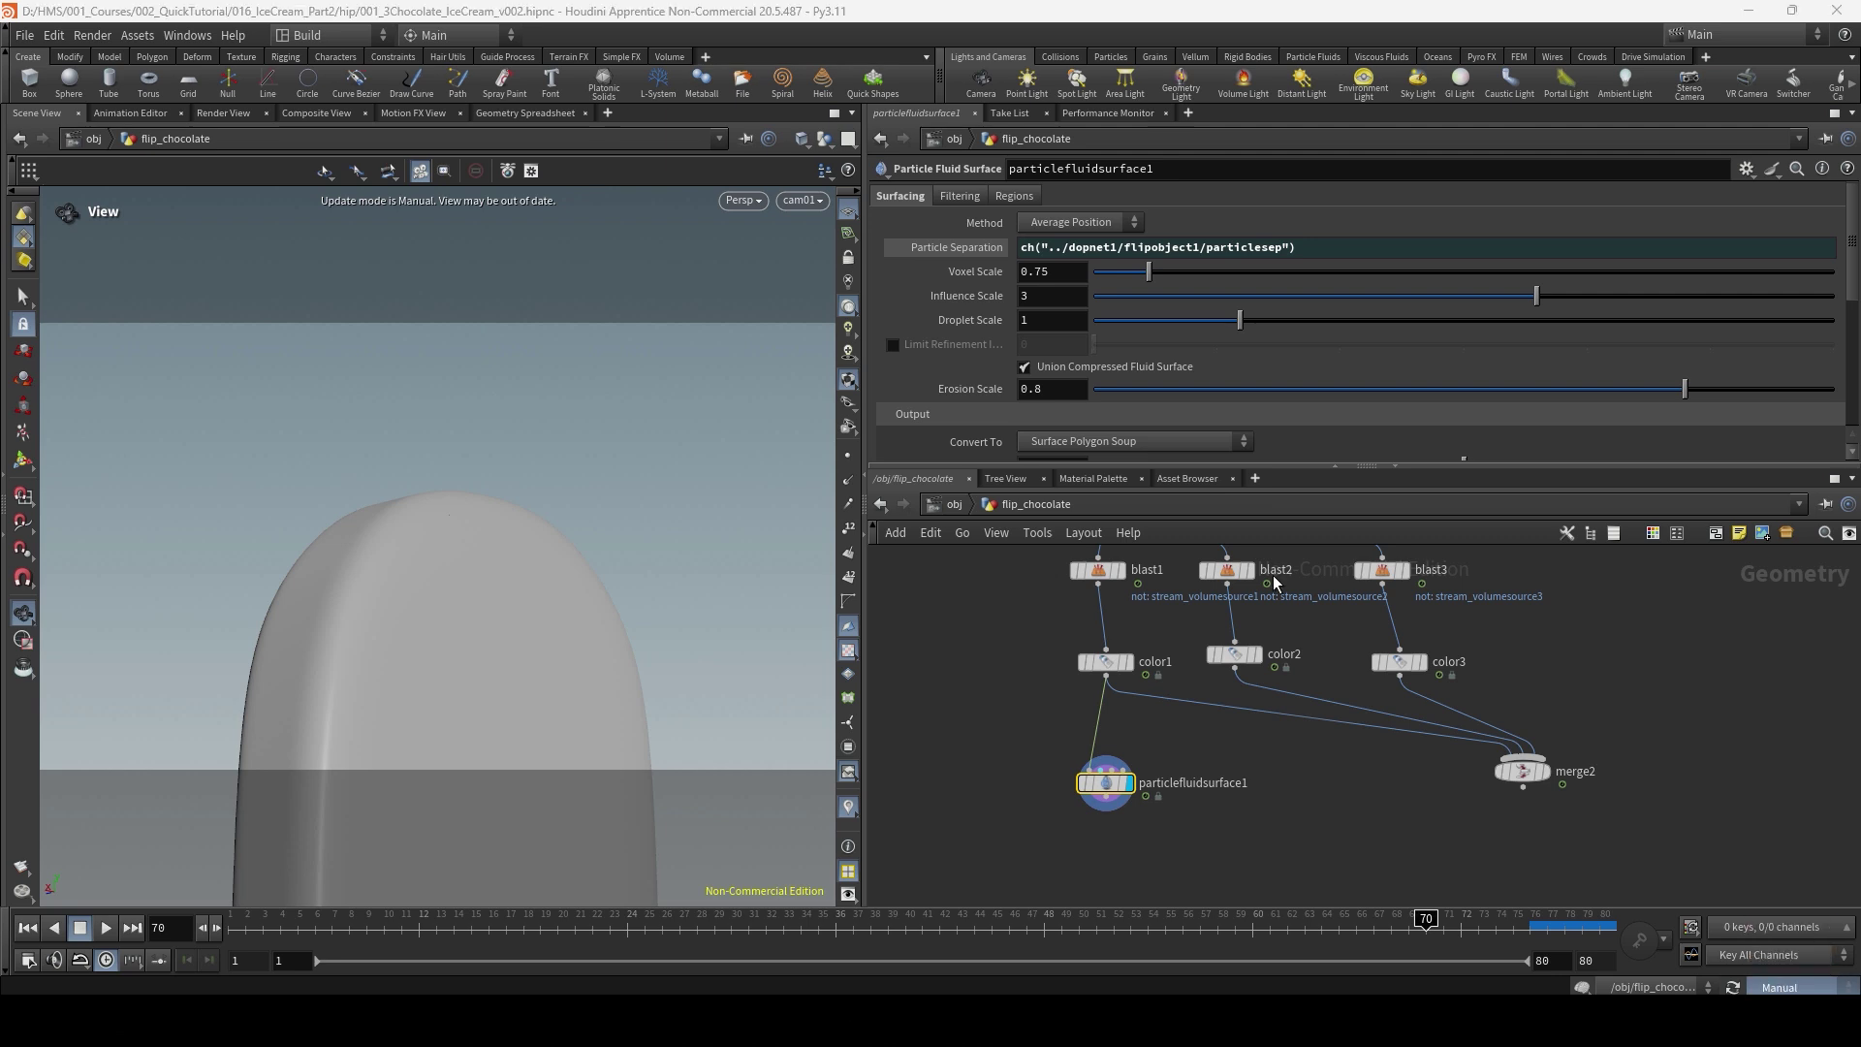
{"action": "left_click", "coordinate": [979, 248]}
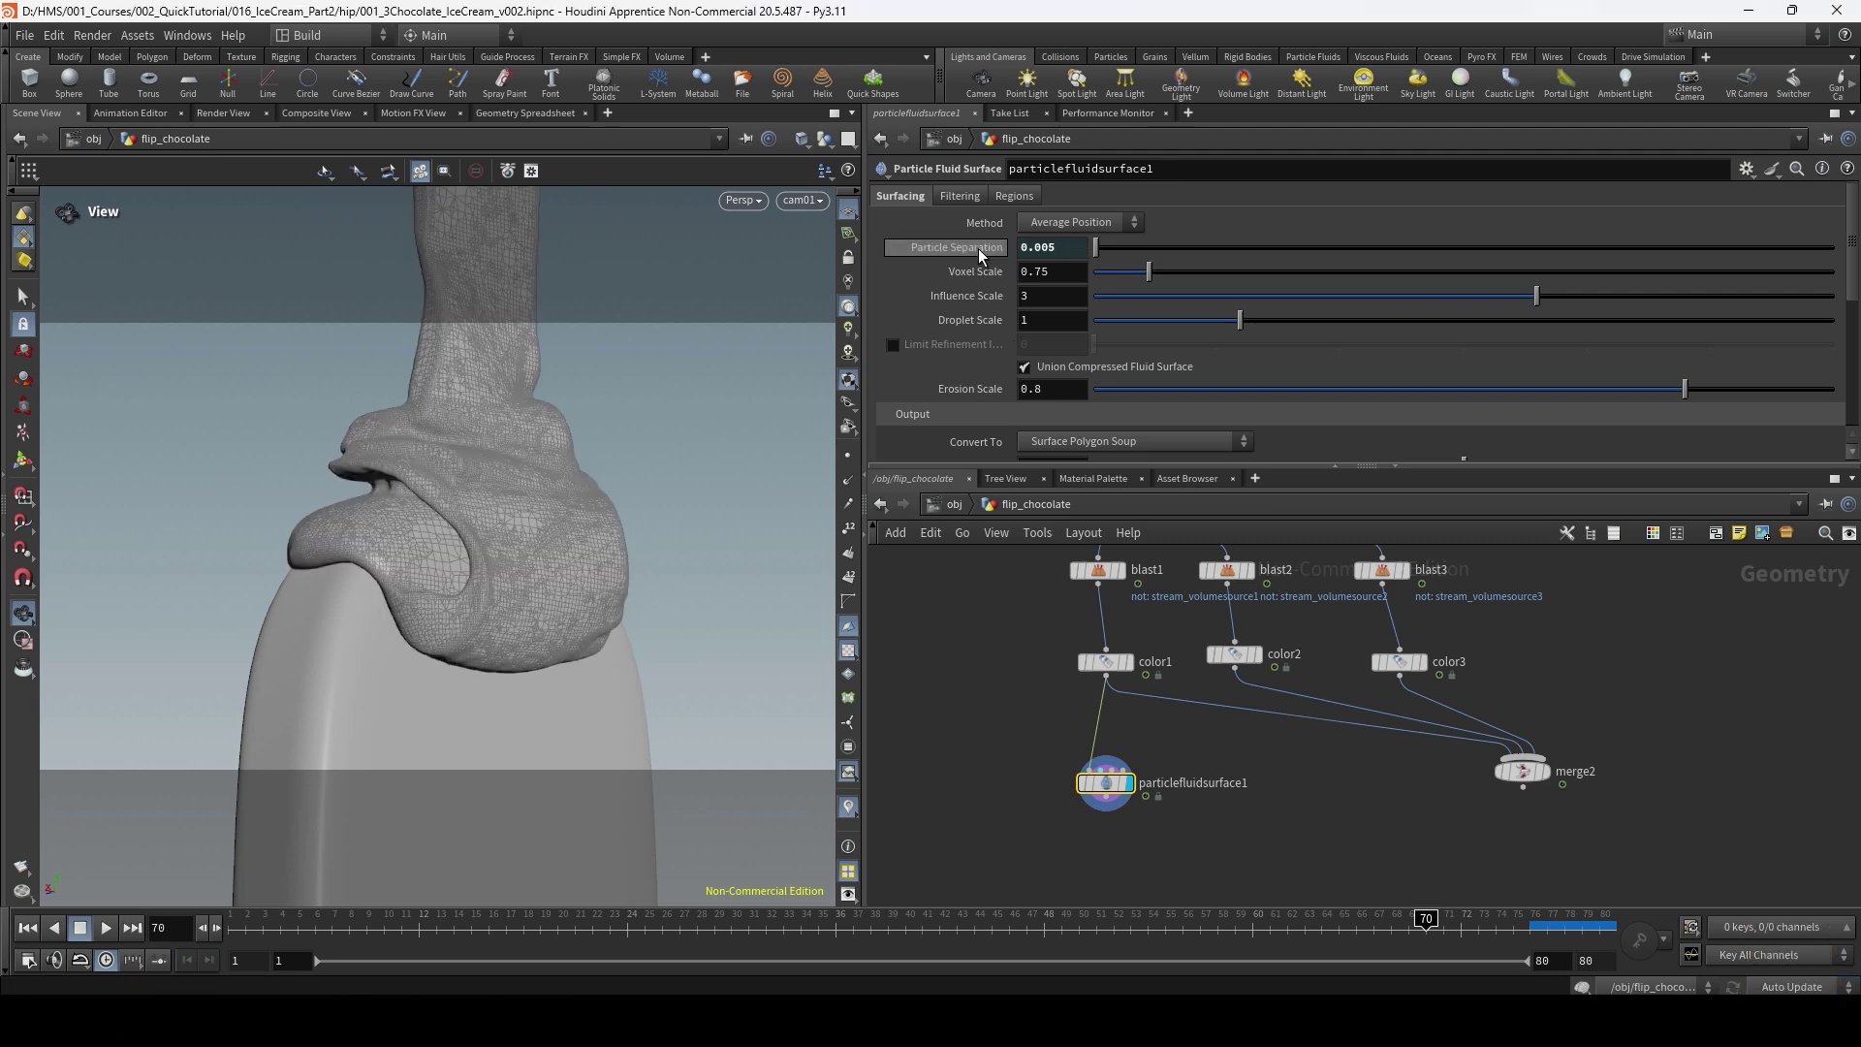
{"action": "left_click", "coordinate": [801, 141]}
{"action": "left_click", "coordinate": [849, 353]}
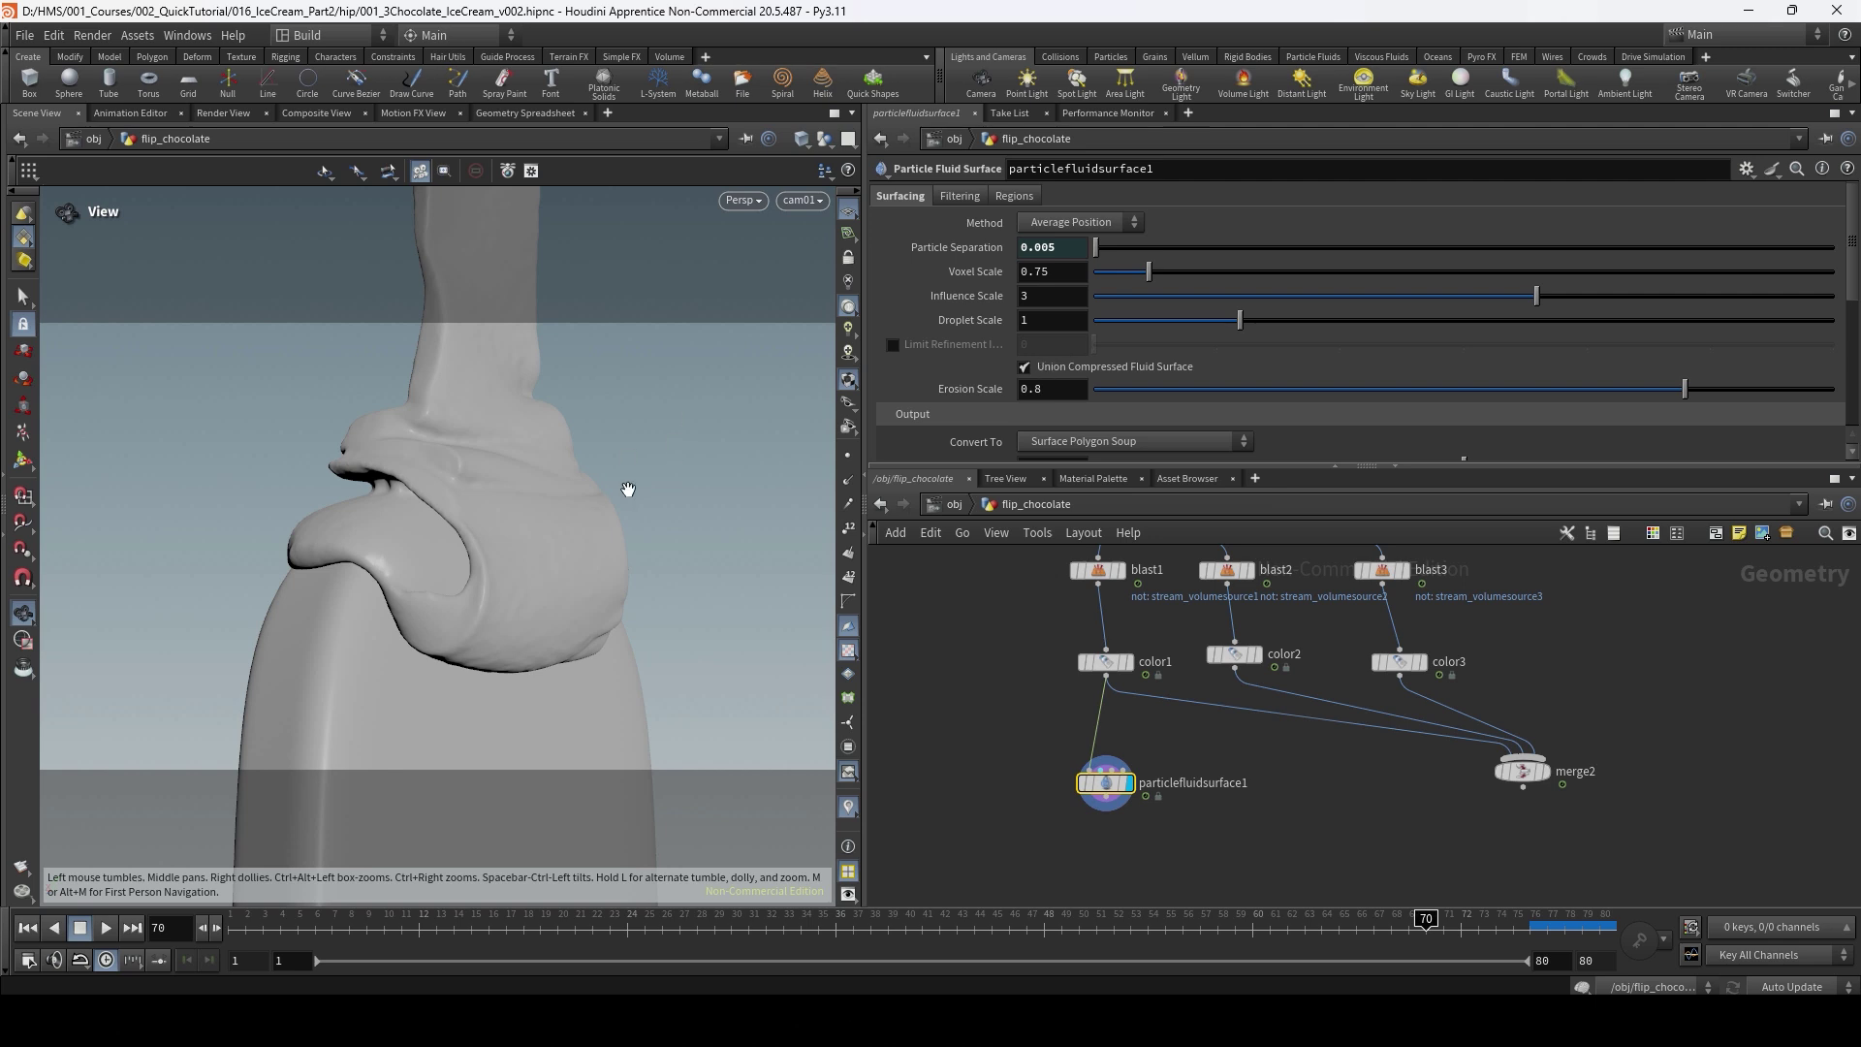
Set particlefluidsurface1's Influence Scale to 1.5, Droplet Scale to 0.75 and Voxel Scale to 0.65.
{"action": "left_click", "coordinate": [1049, 295]}
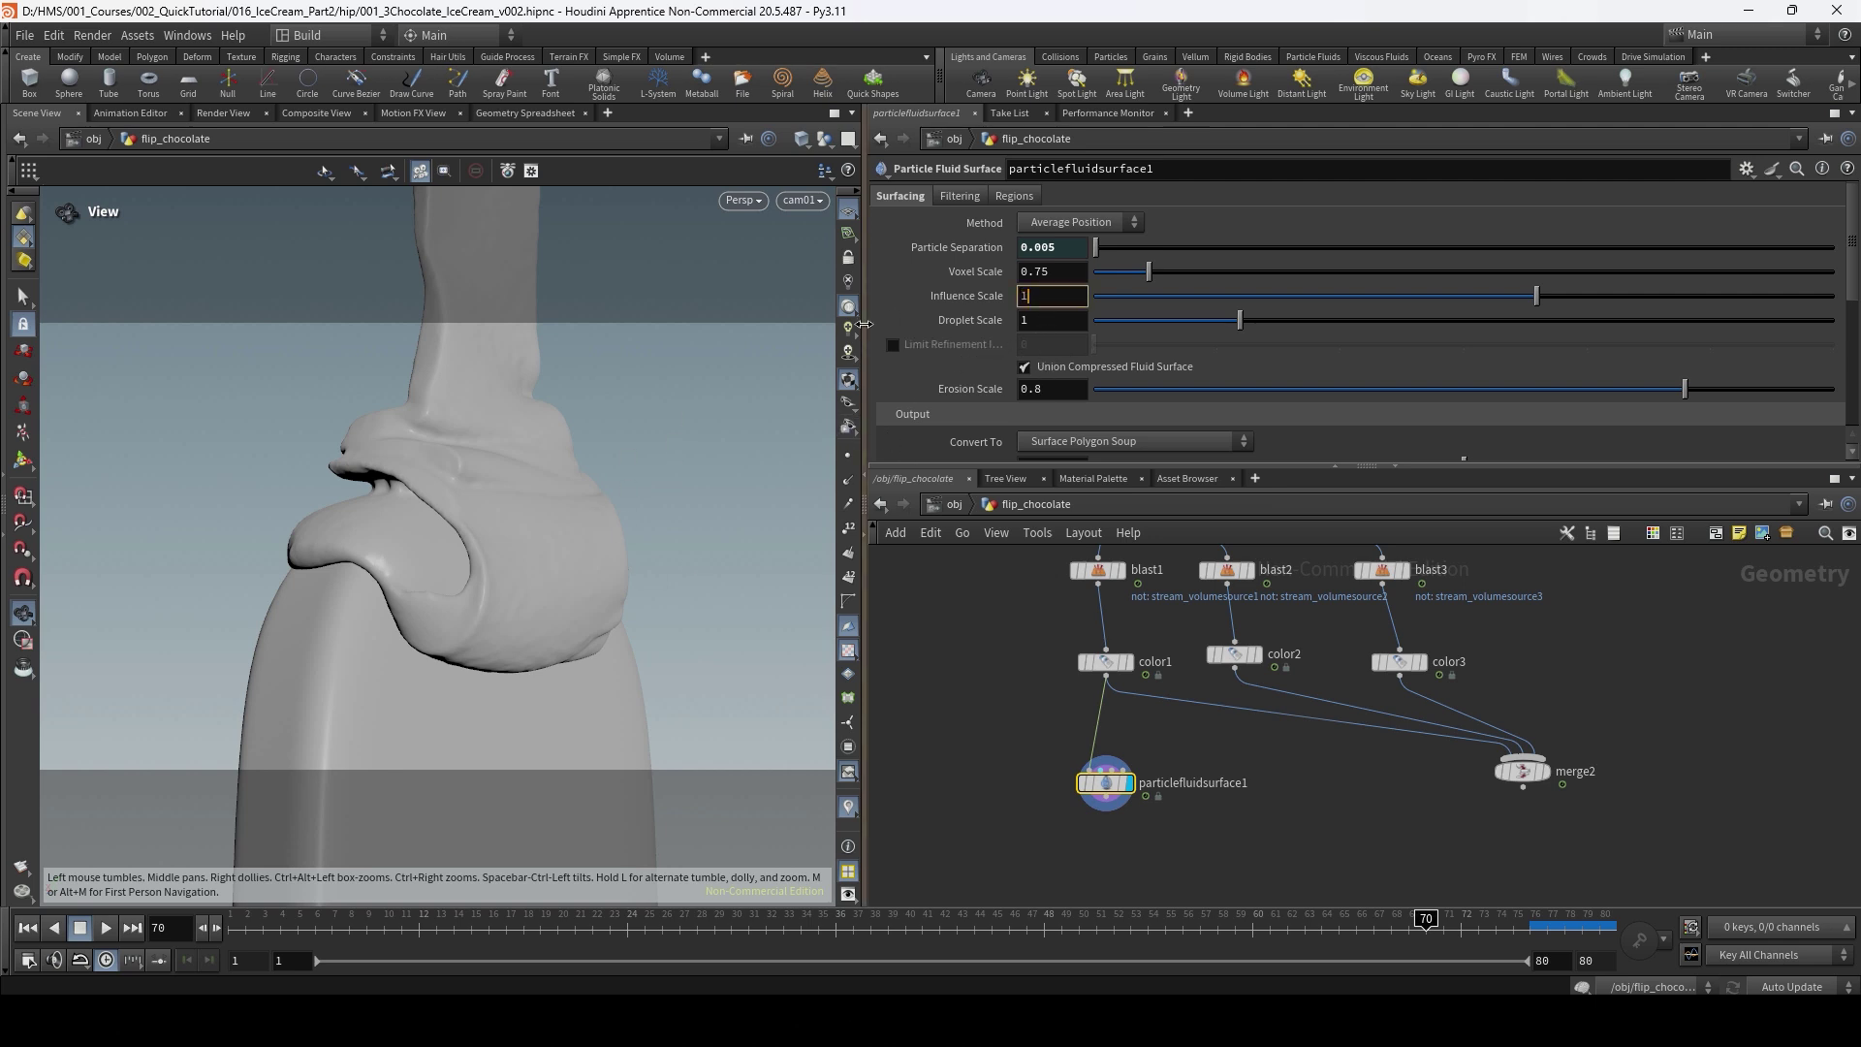
{"action": "key", "text": "Return"}
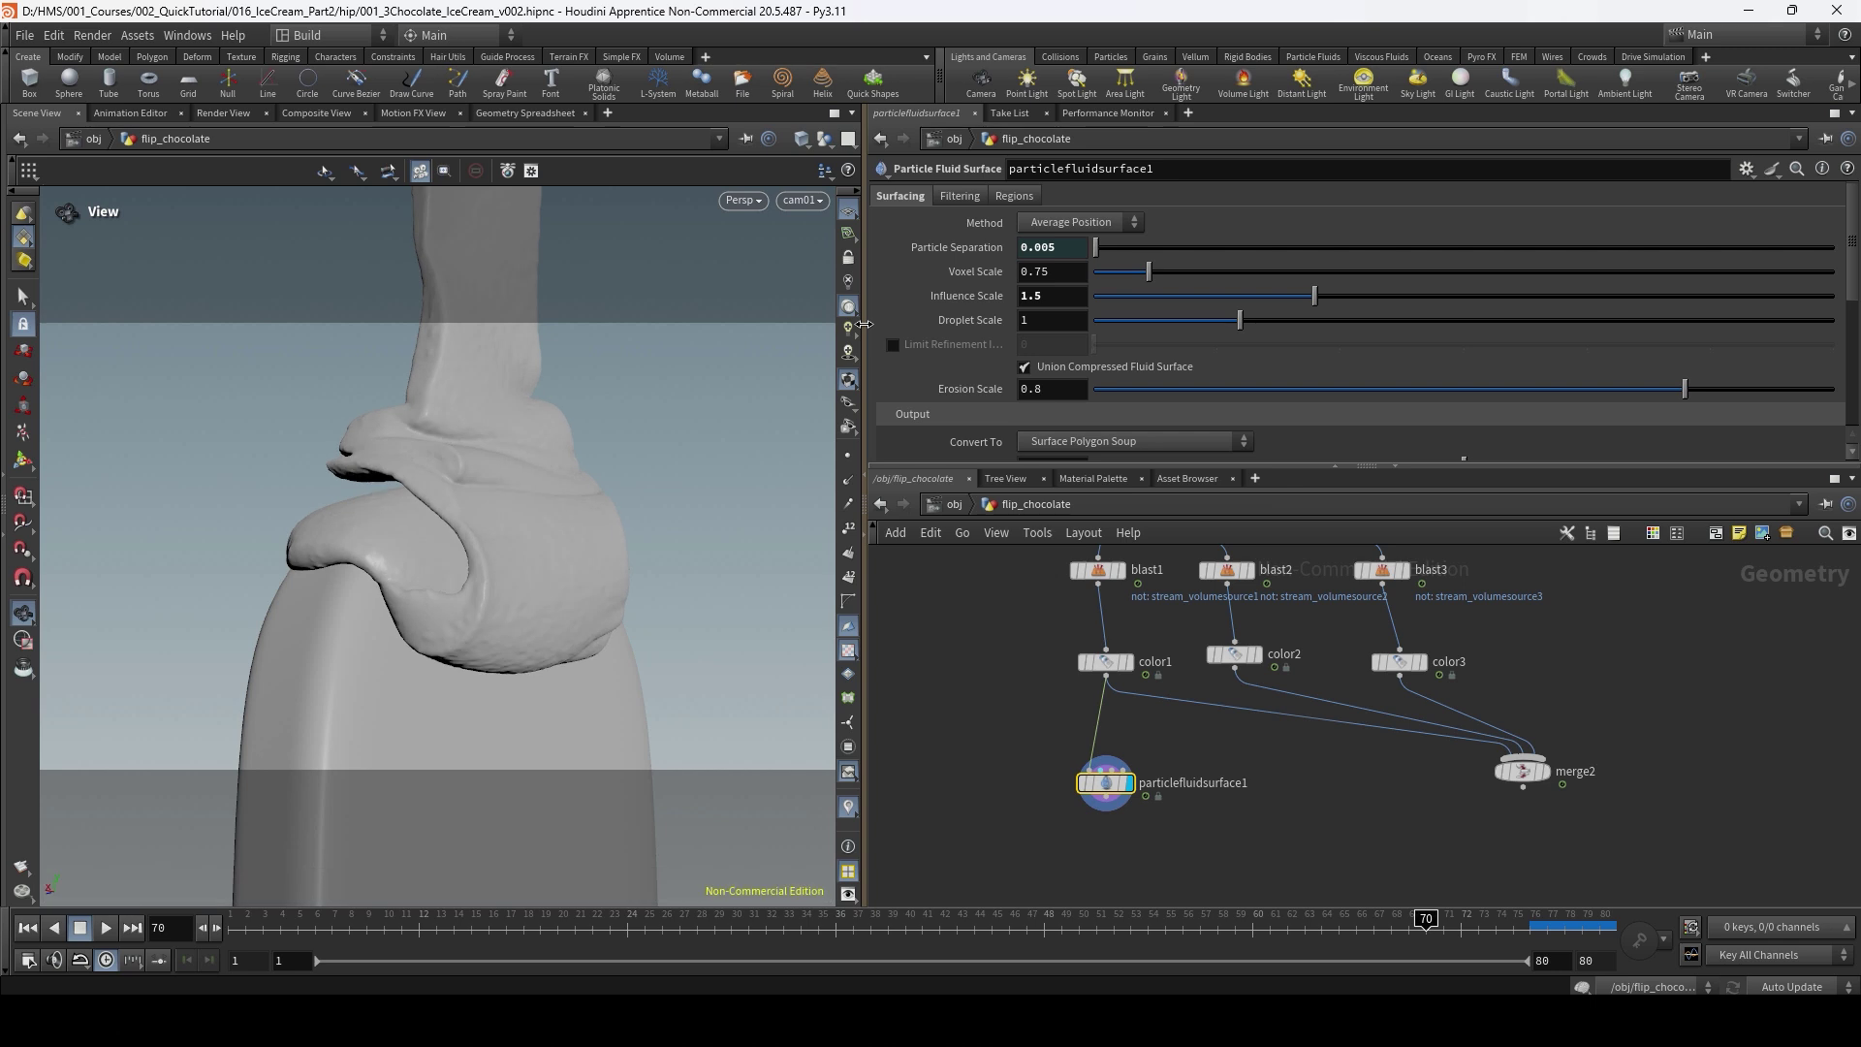
{"action": "left_click_drag", "start_coordinate": [979, 347], "coordinate": [952, 355]}
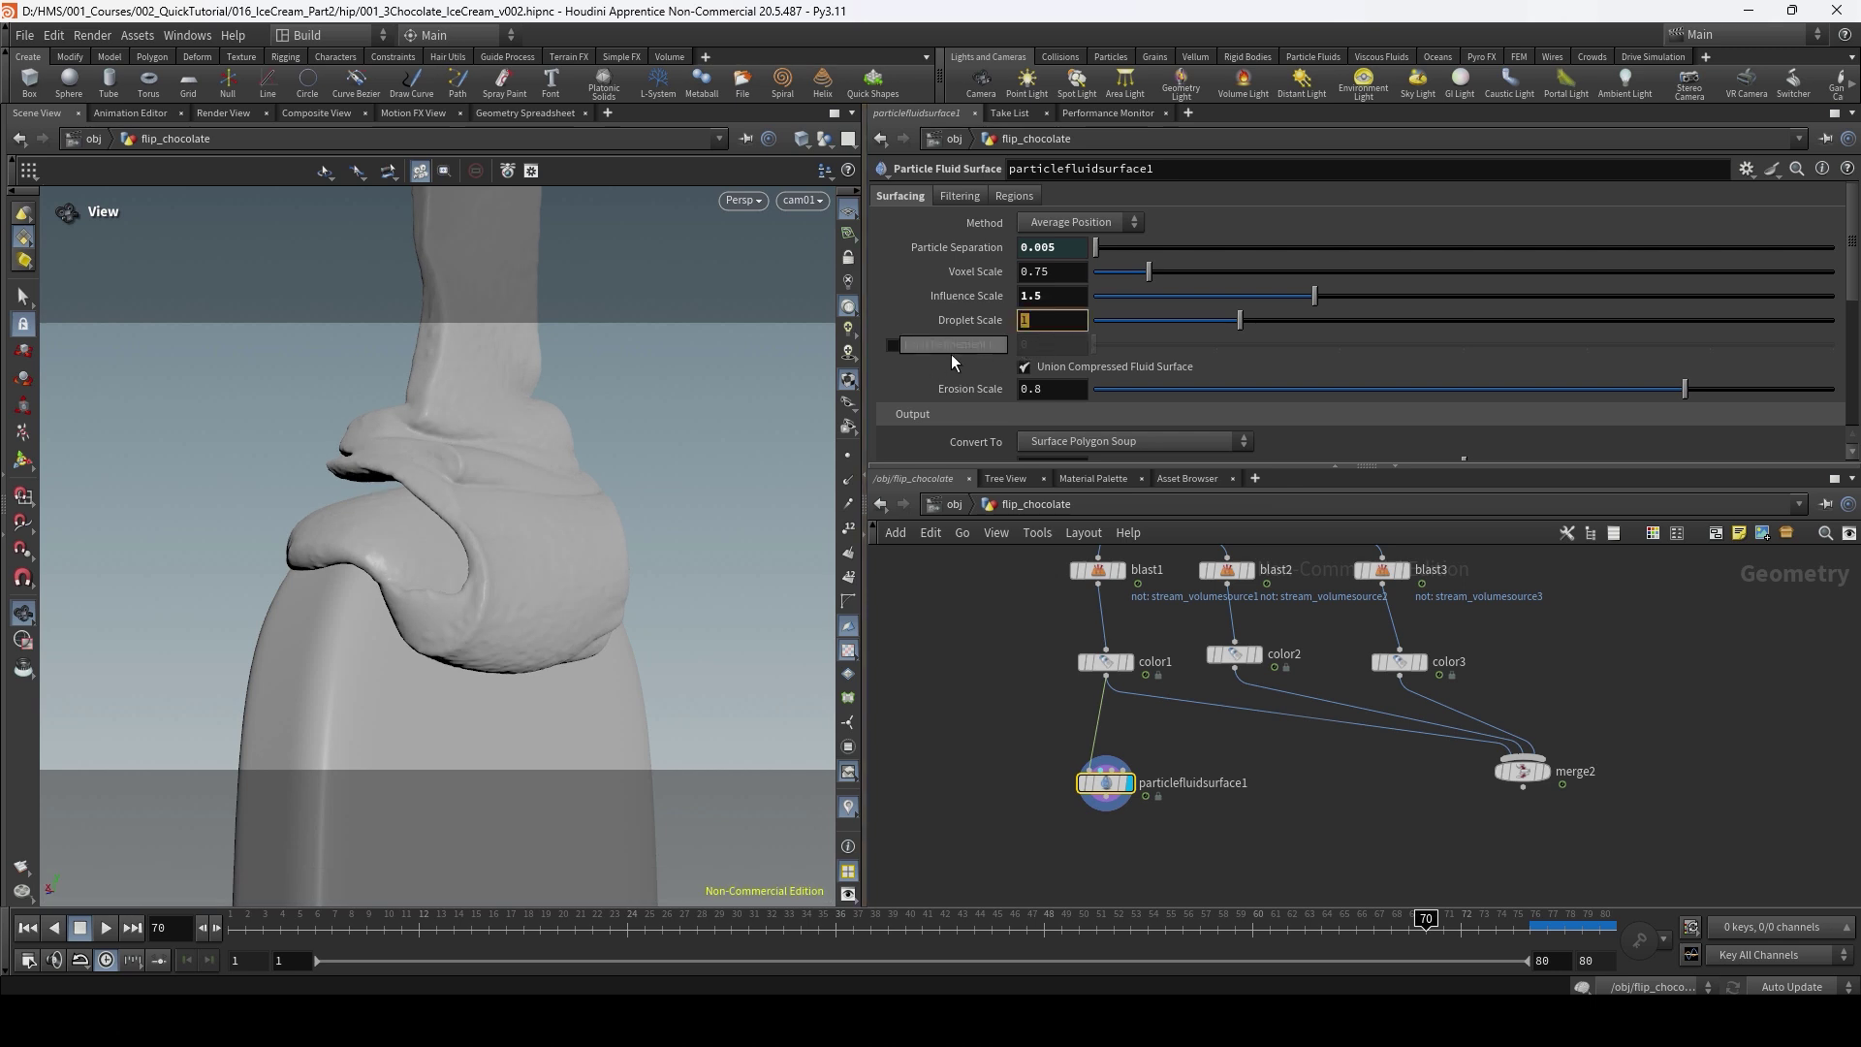
{"action": "type", "text": ".75"}
{"action": "key", "text": "Return"}
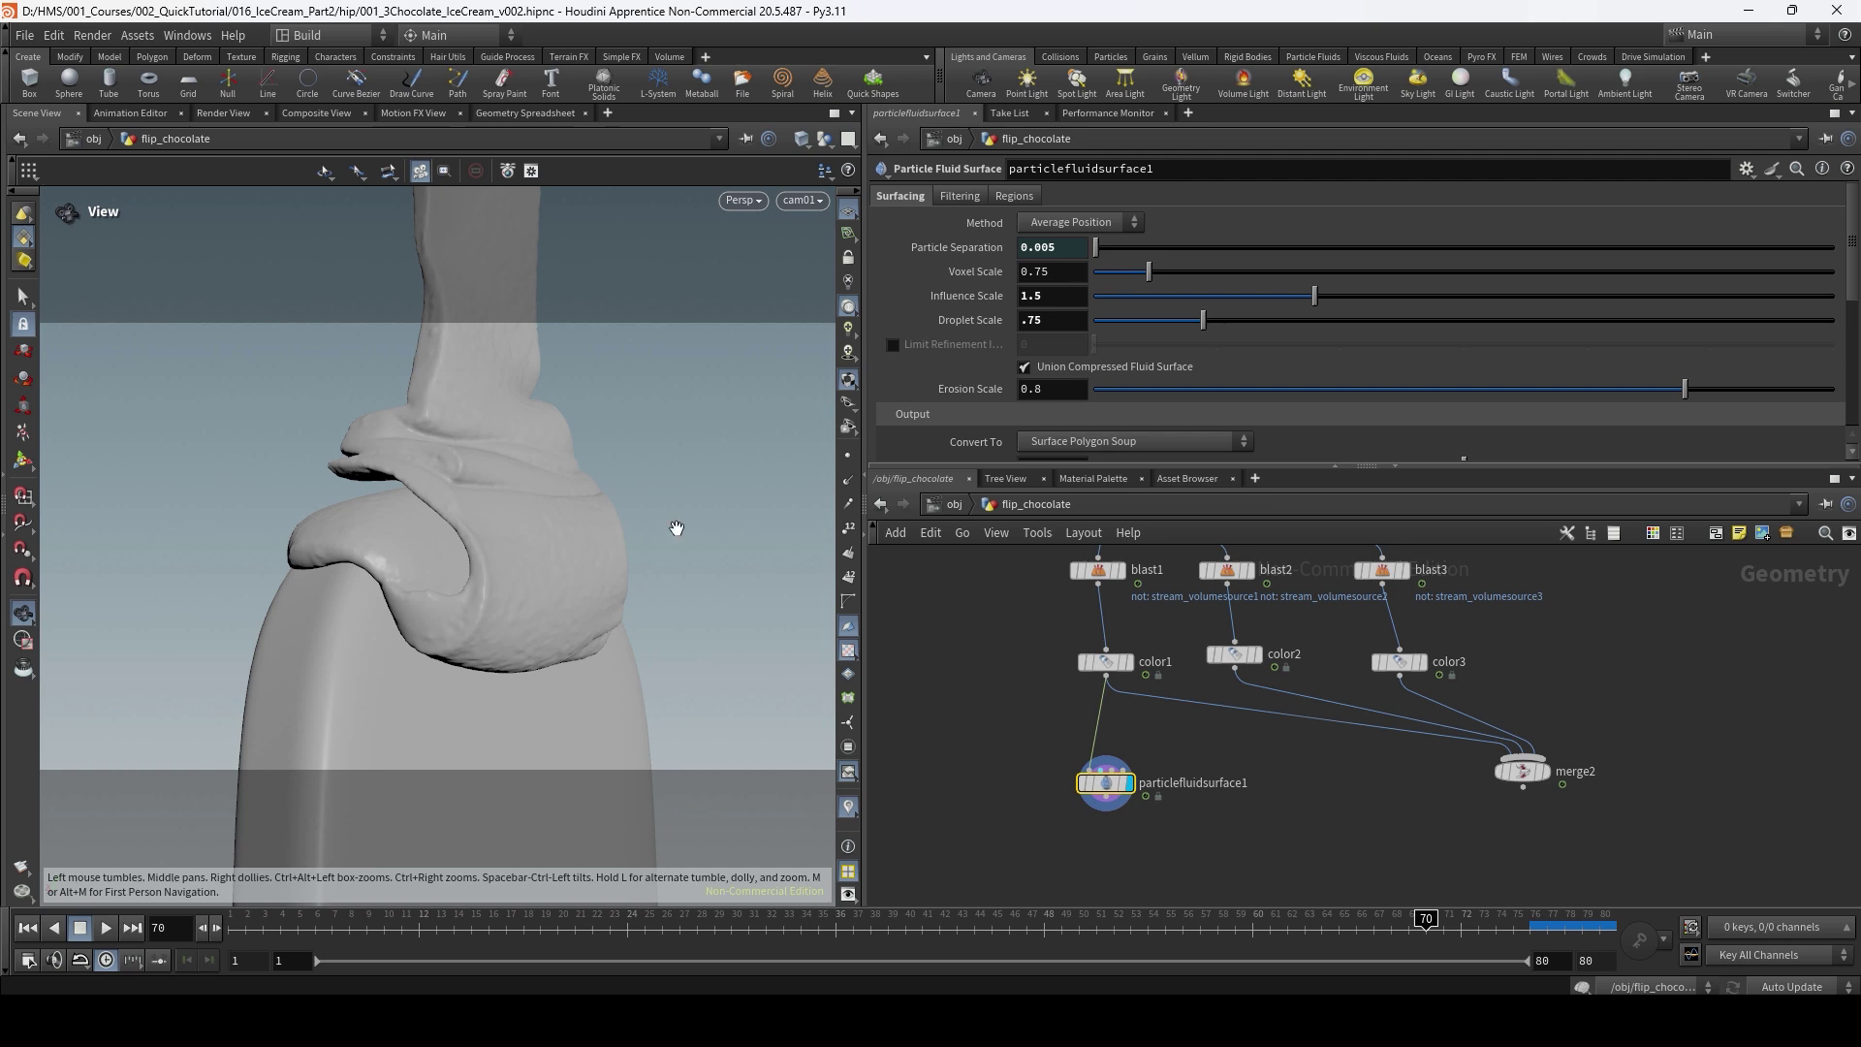
{"action": "left_click", "coordinate": [1052, 271]}
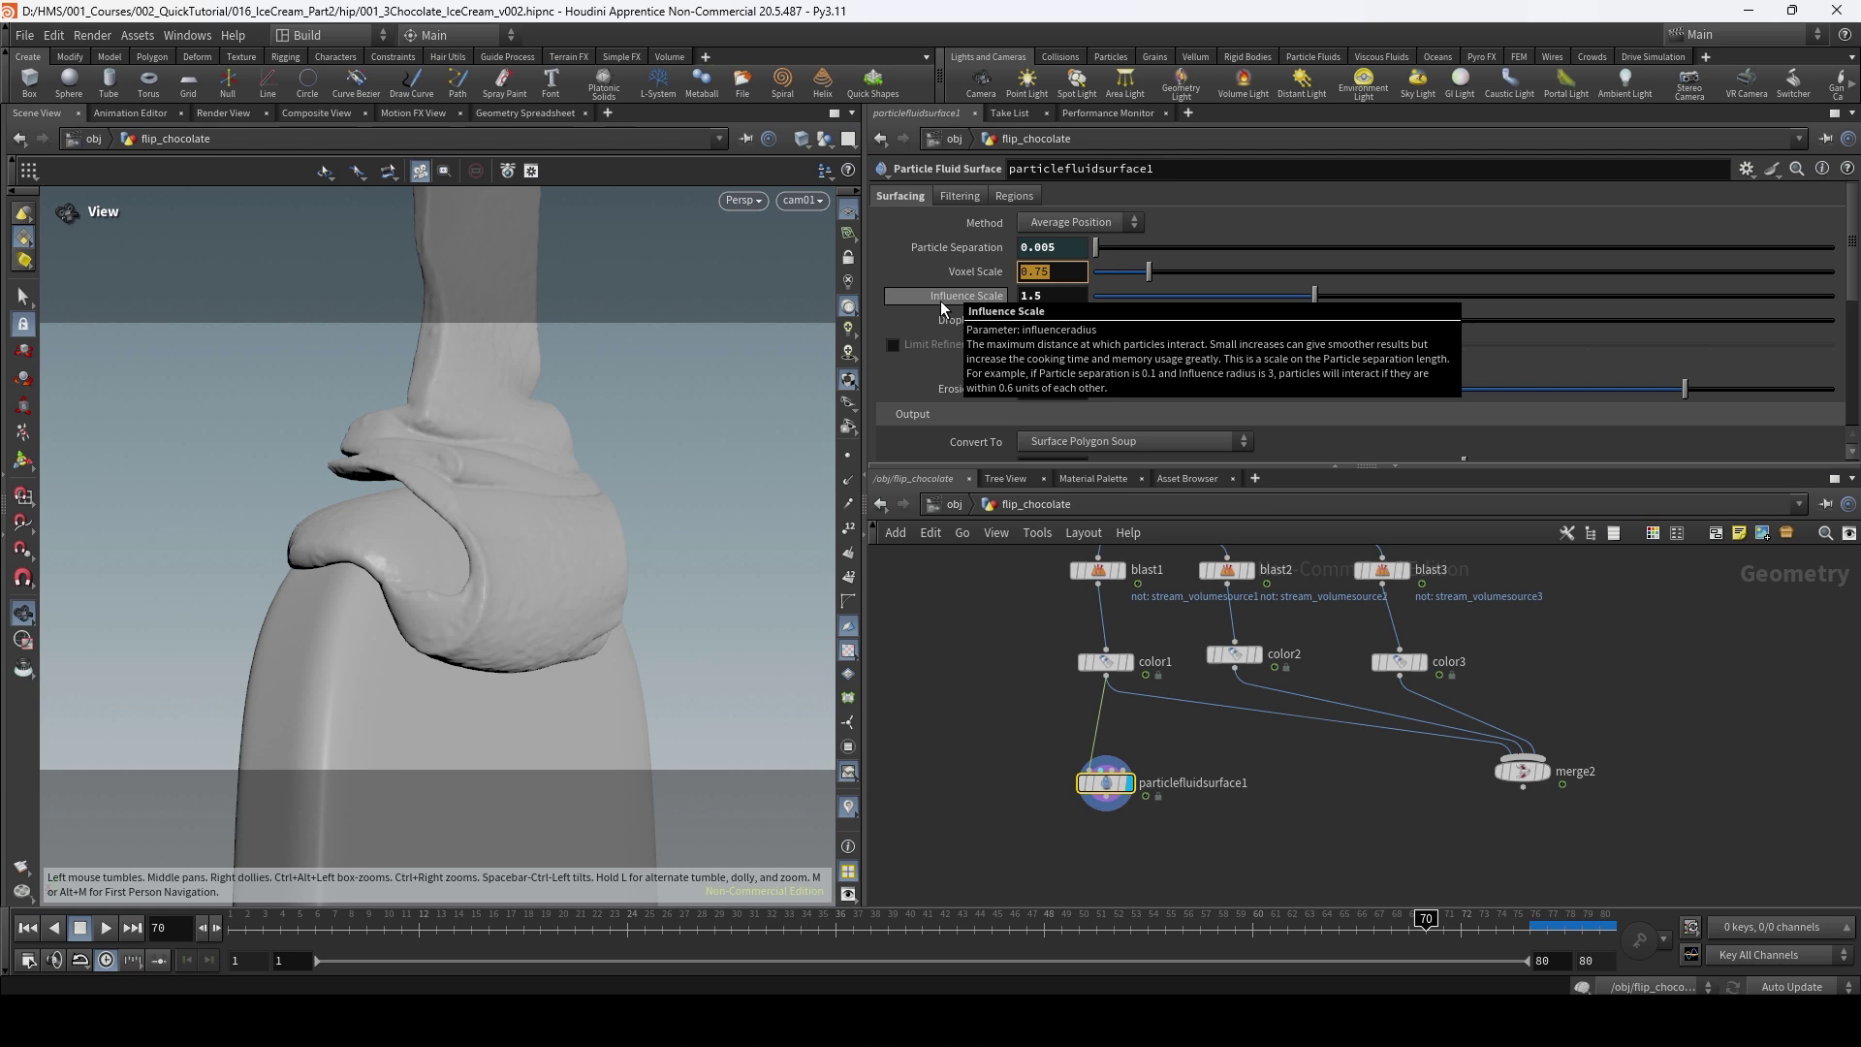
{"action": "type", "text": ".65"}
{"action": "key", "text": "Return"}
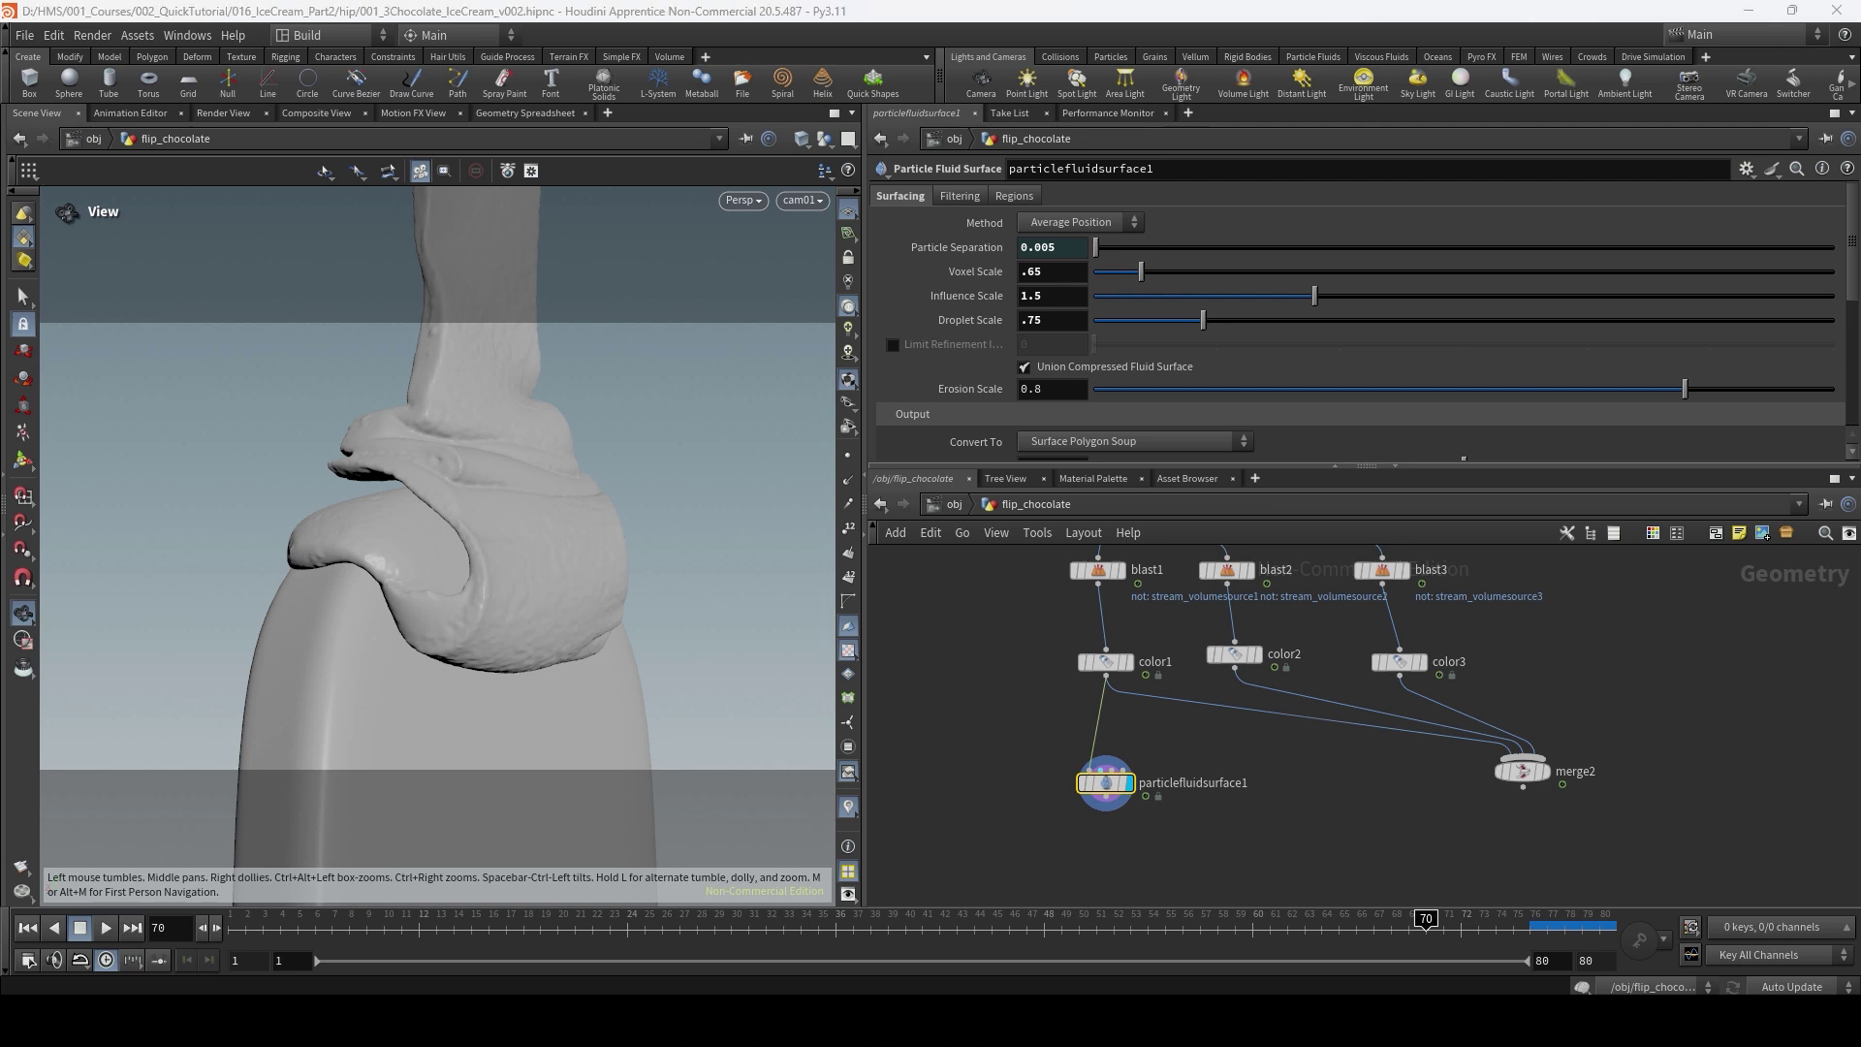
Enable the Dilate and Final Smooth filters on particlefluidsurface1, using Gaussian as the final smoothing method.
{"action": "left_click", "coordinate": [973, 195]}
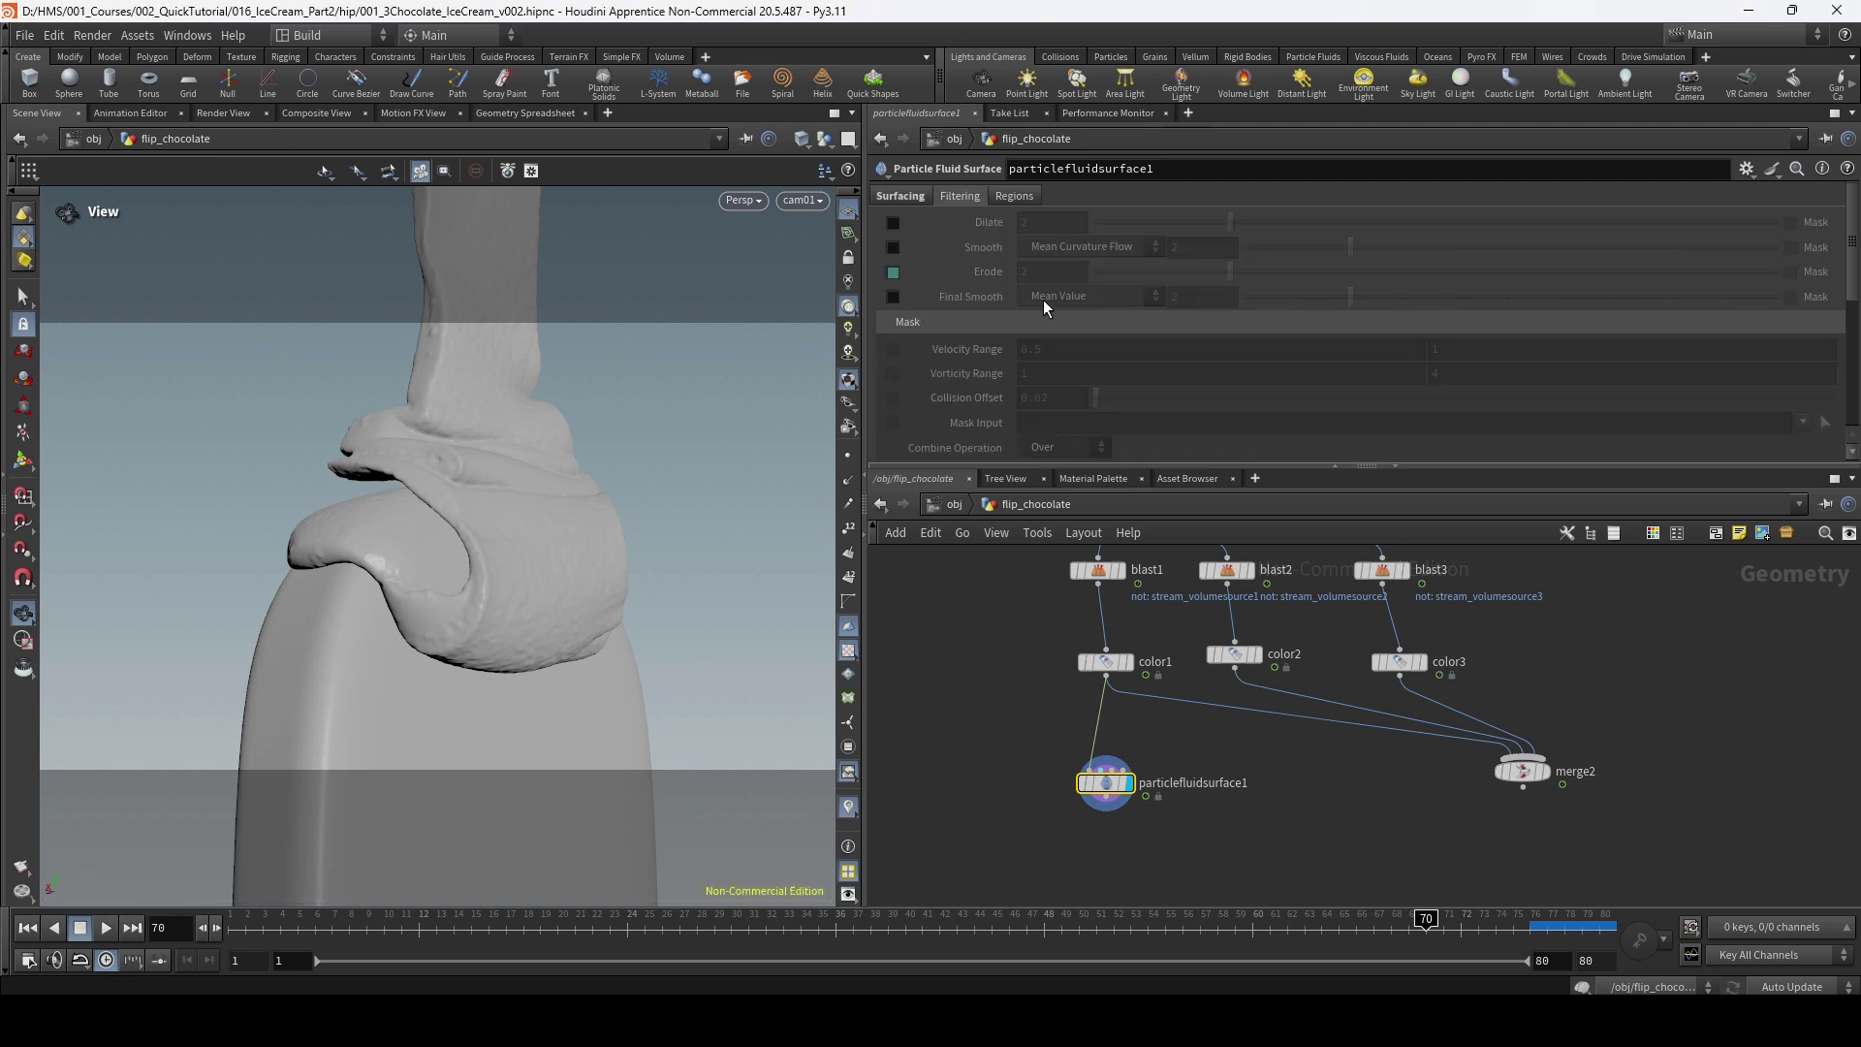
{"action": "left_click", "coordinate": [893, 223]}
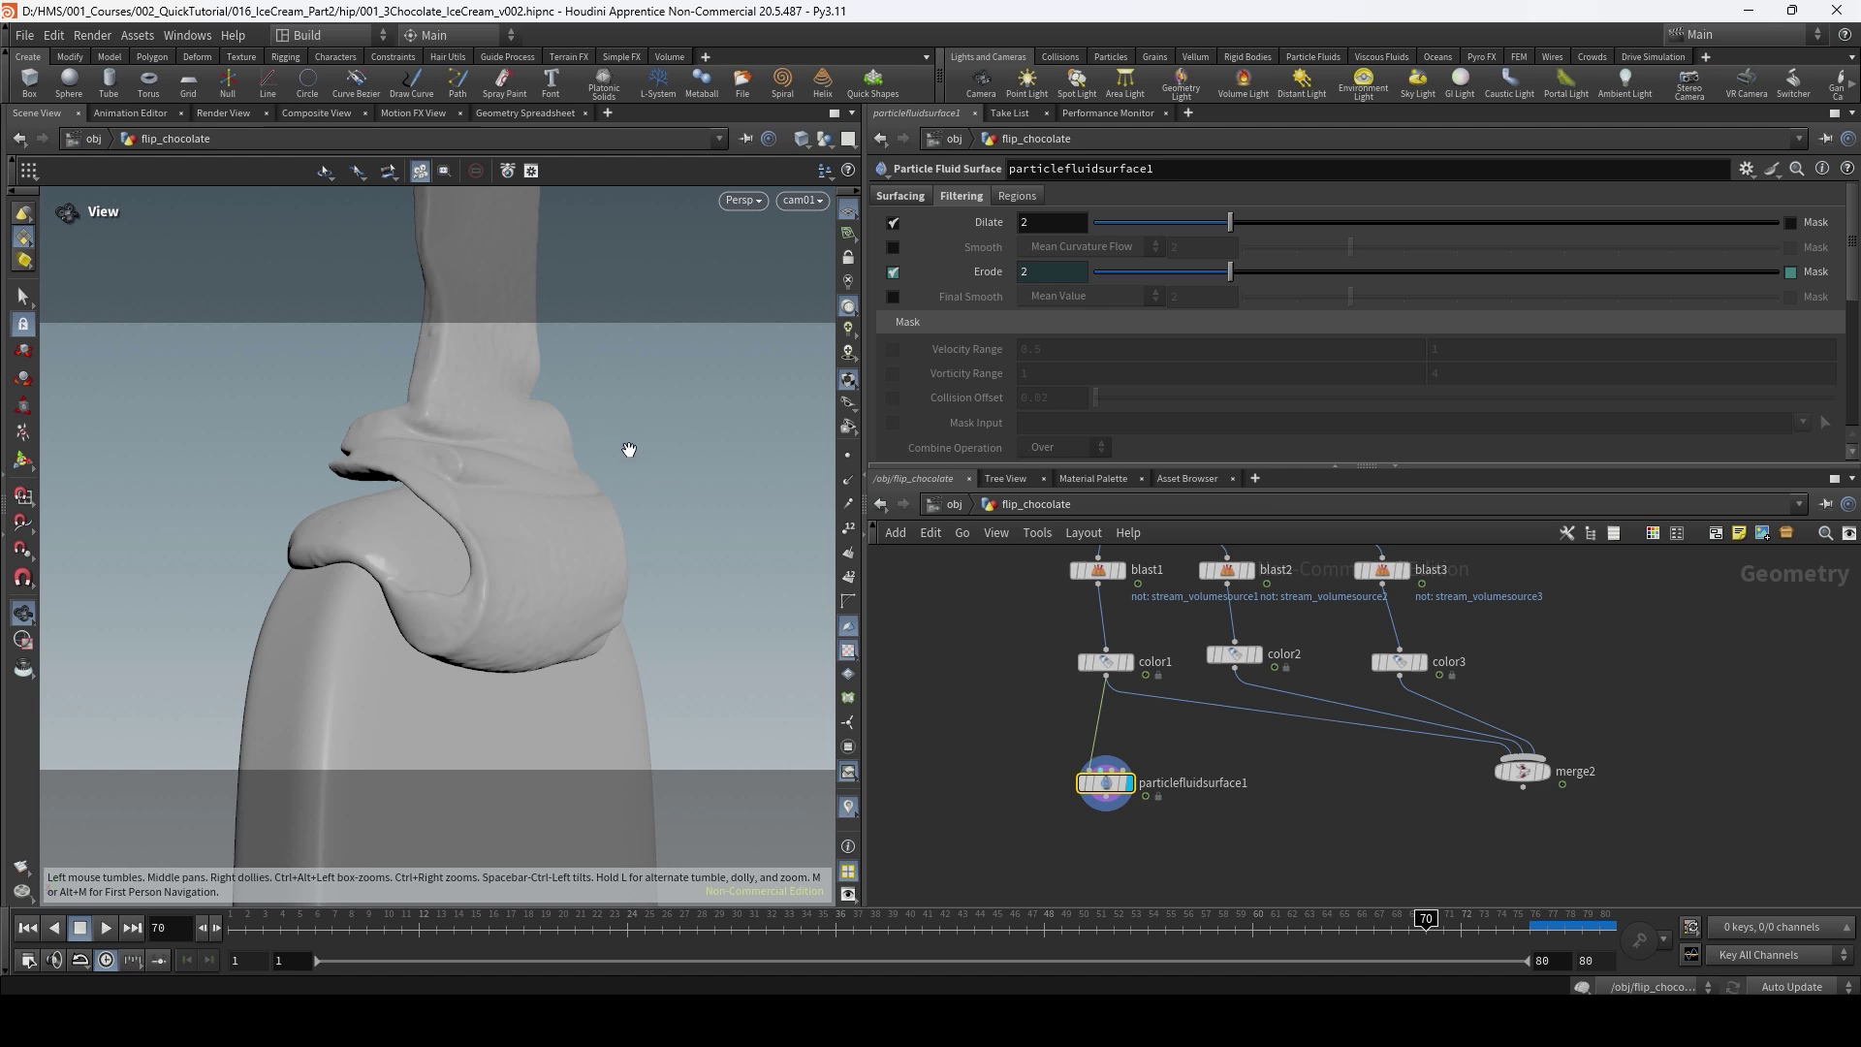
{"action": "left_click", "coordinate": [892, 299]}
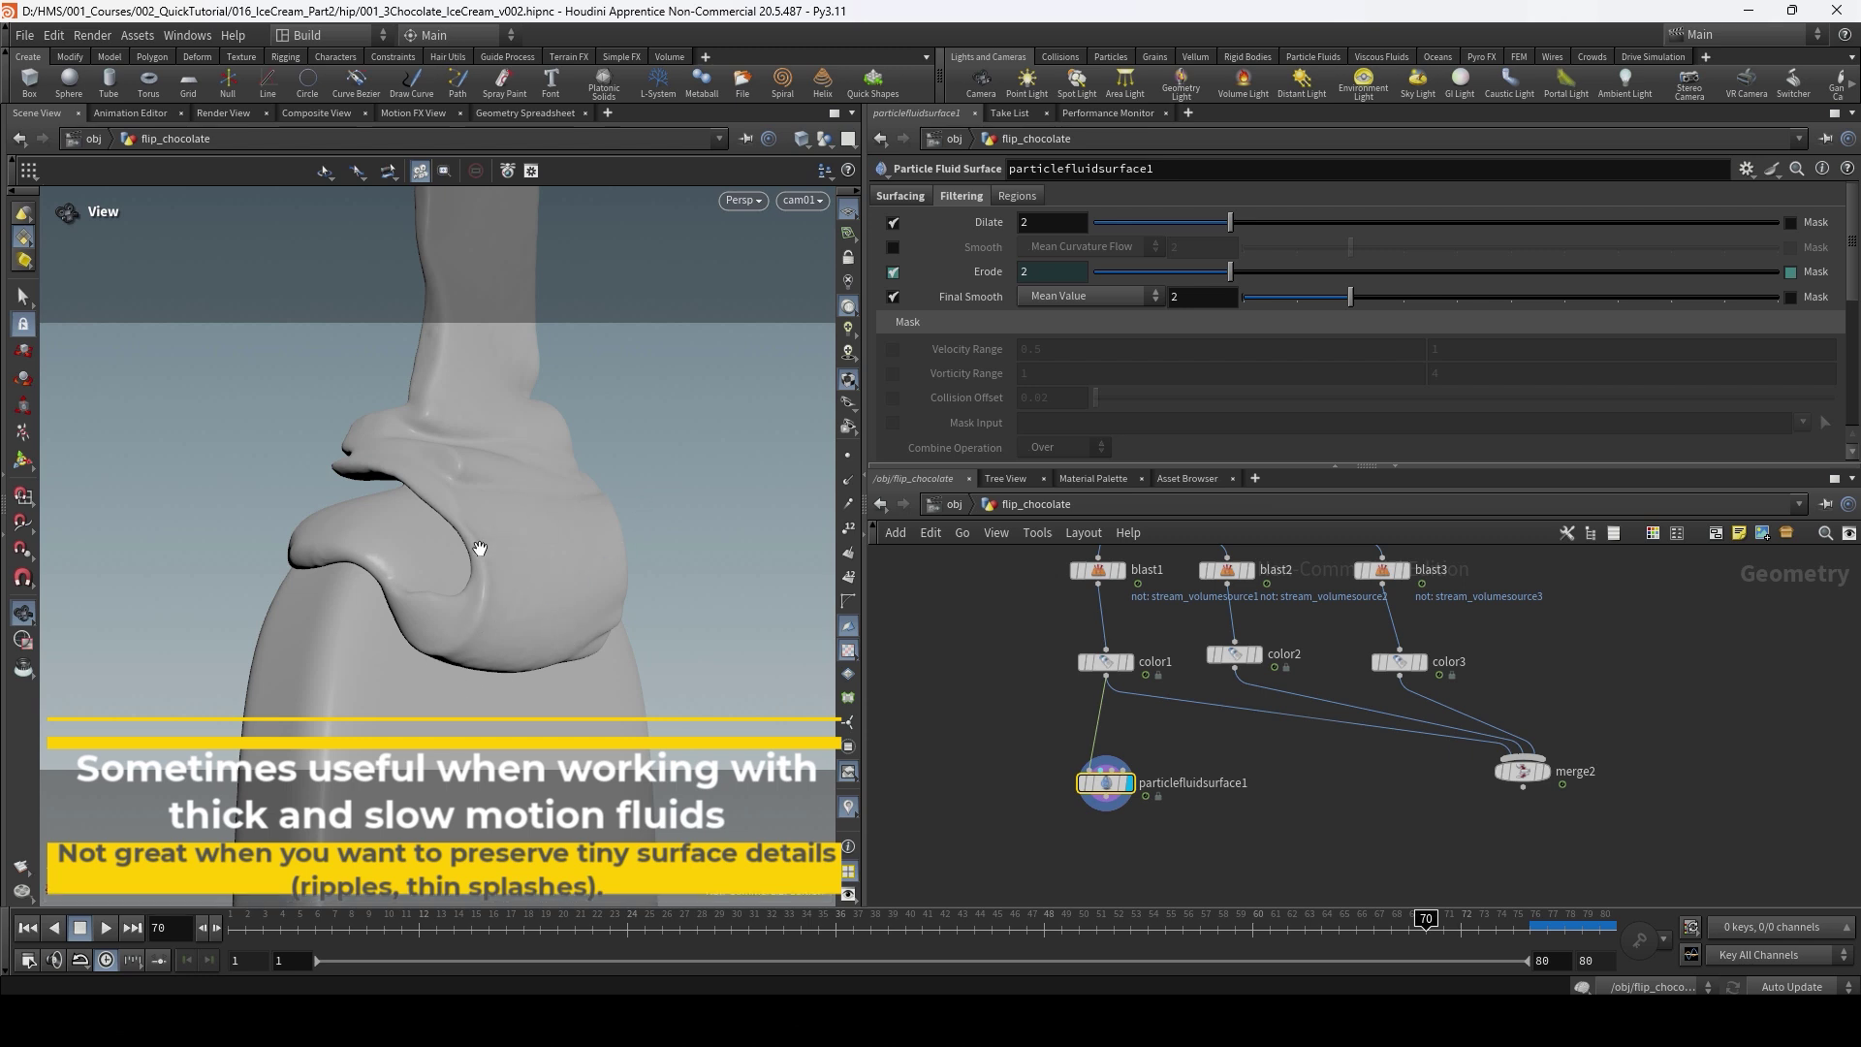
{"action": "left_click", "coordinate": [1059, 296]}
{"action": "left_click", "coordinate": [1056, 335]}
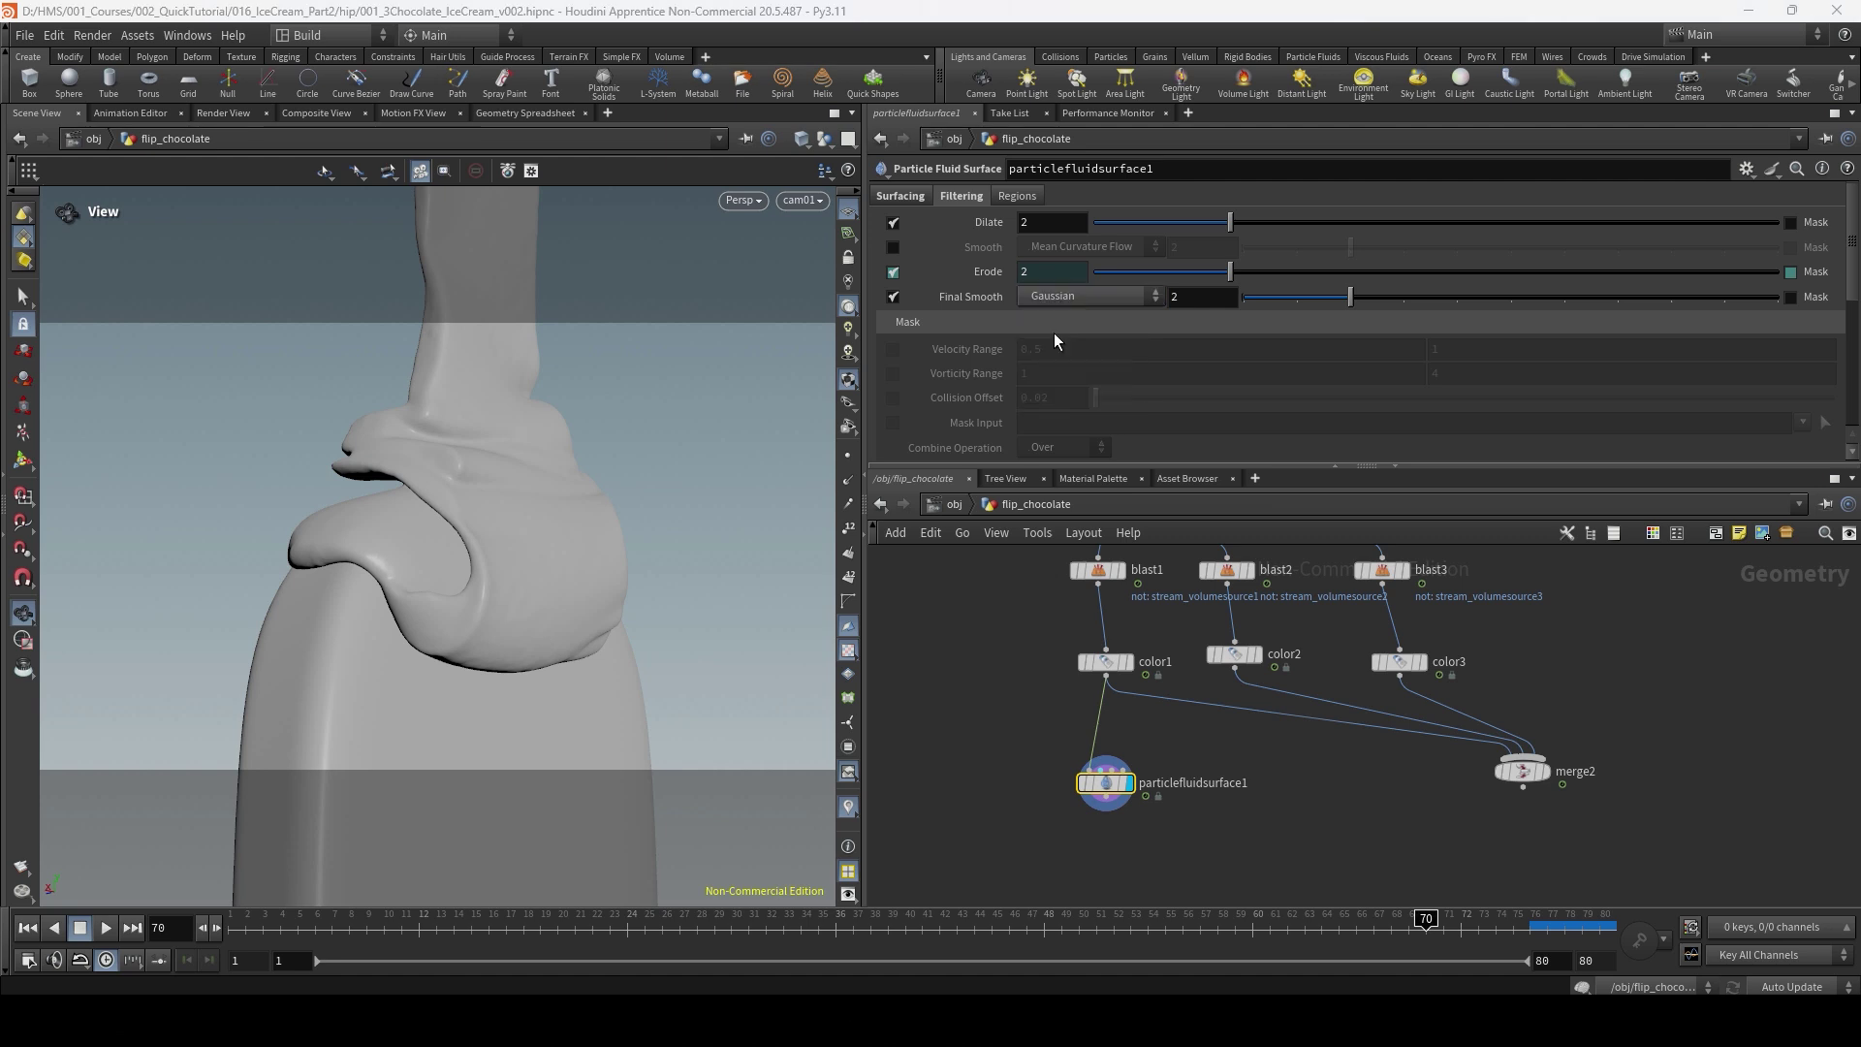
Set the Final Smooth amount to 1 and compare the surface with the filter off and on.
{"action": "left_click_drag", "start_coordinate": [1188, 297], "coordinate": [1169, 296]}
{"action": "type", "text": "1"}
{"action": "key", "text": "Return"}
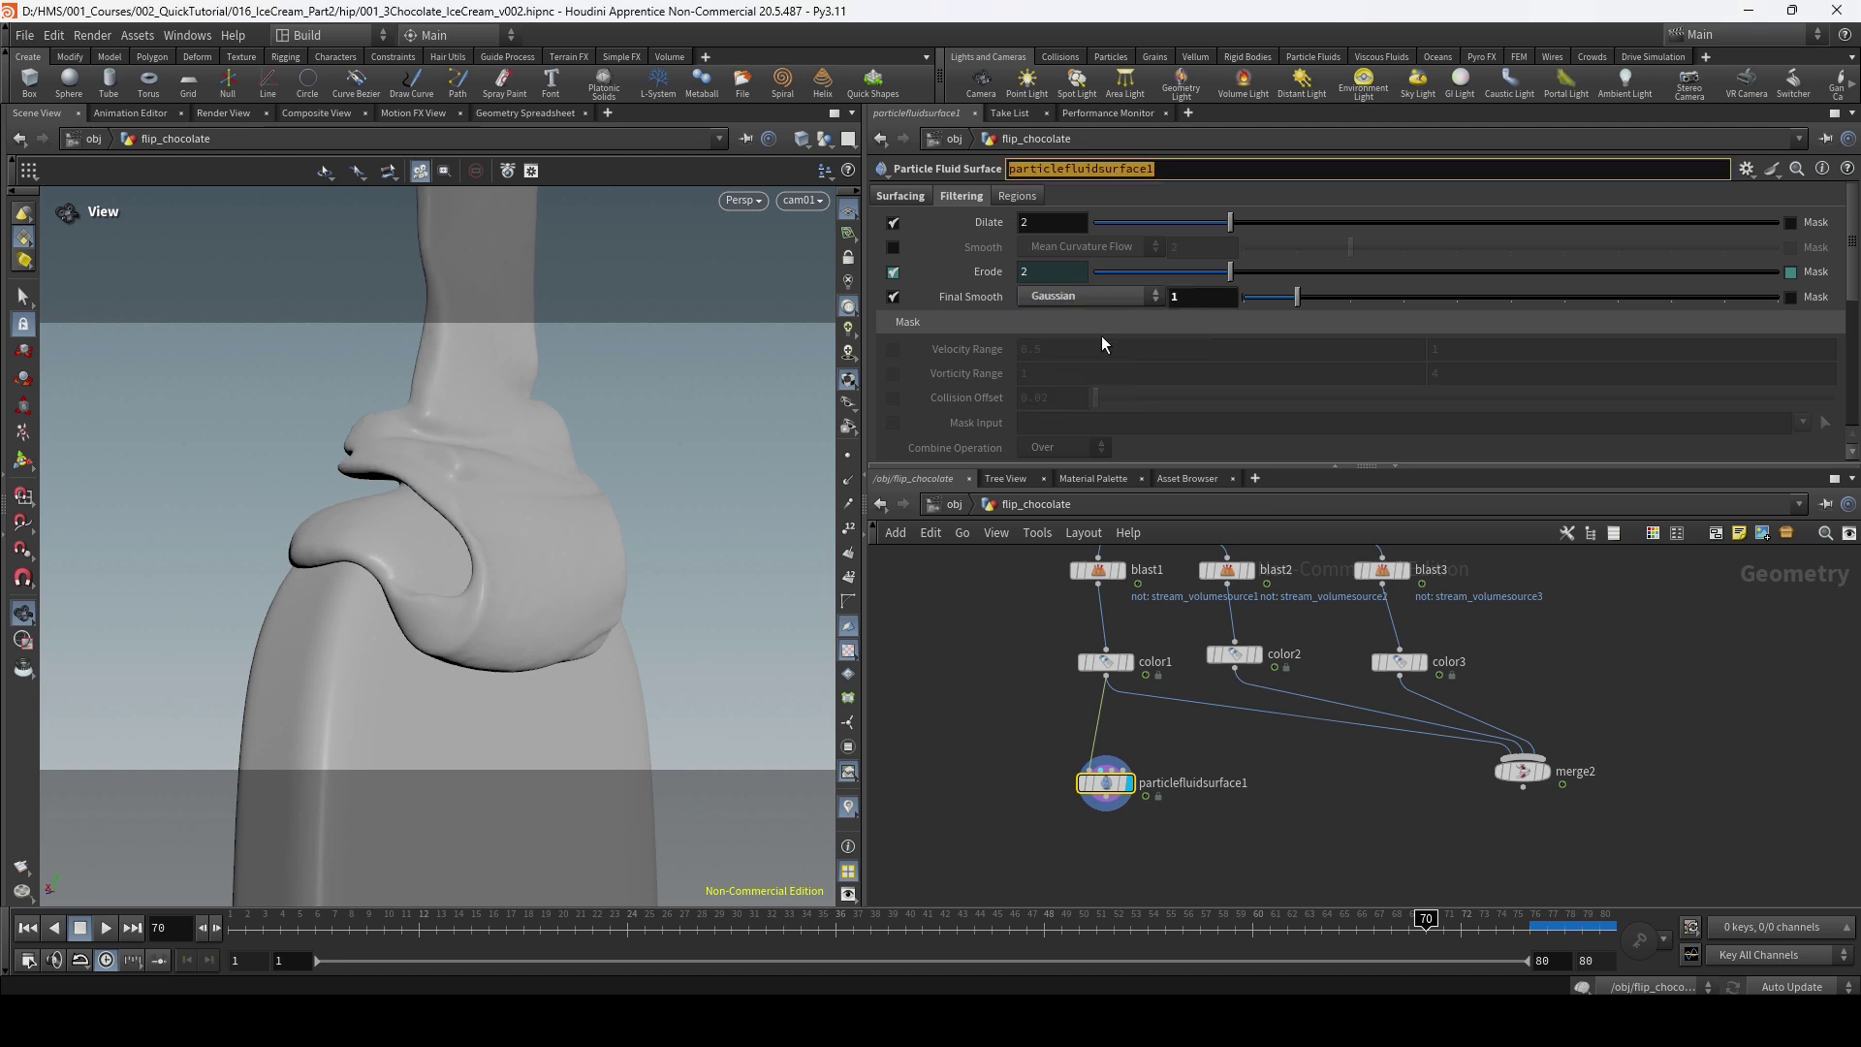
{"action": "left_click", "coordinate": [891, 298]}
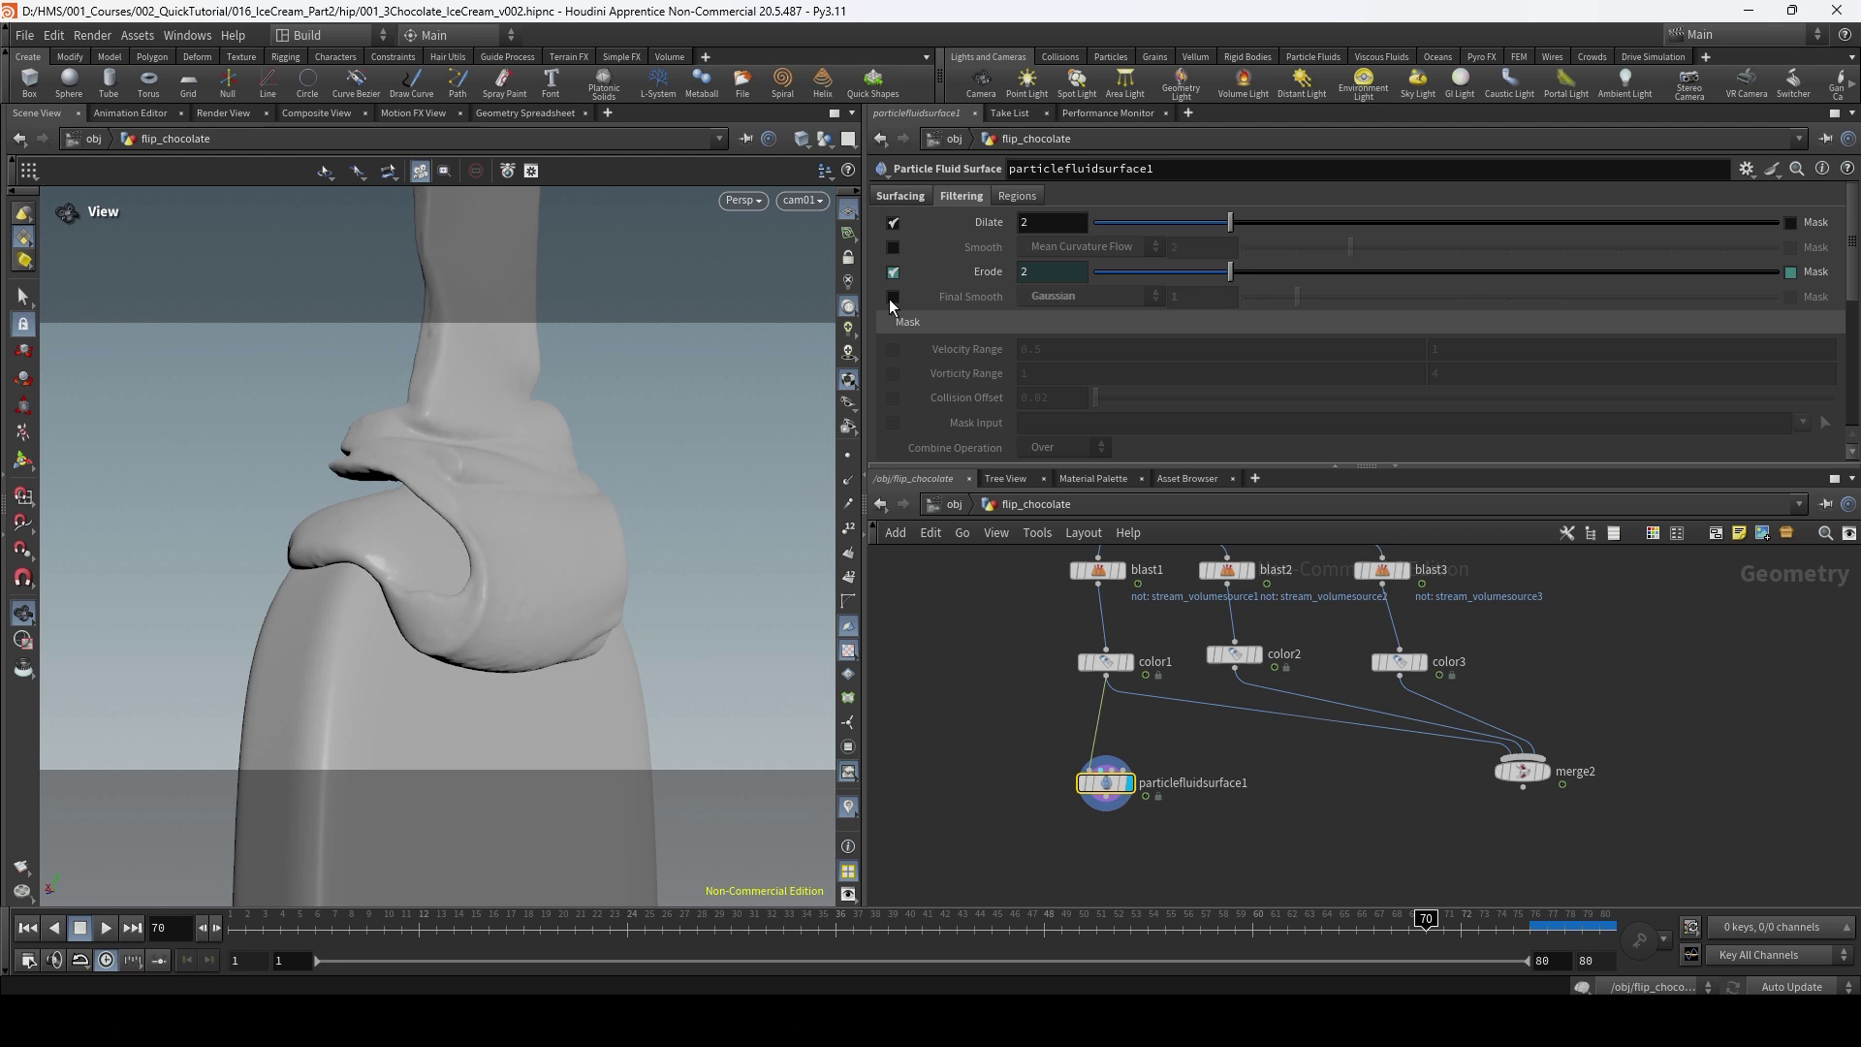
{"action": "left_click", "coordinate": [891, 298]}
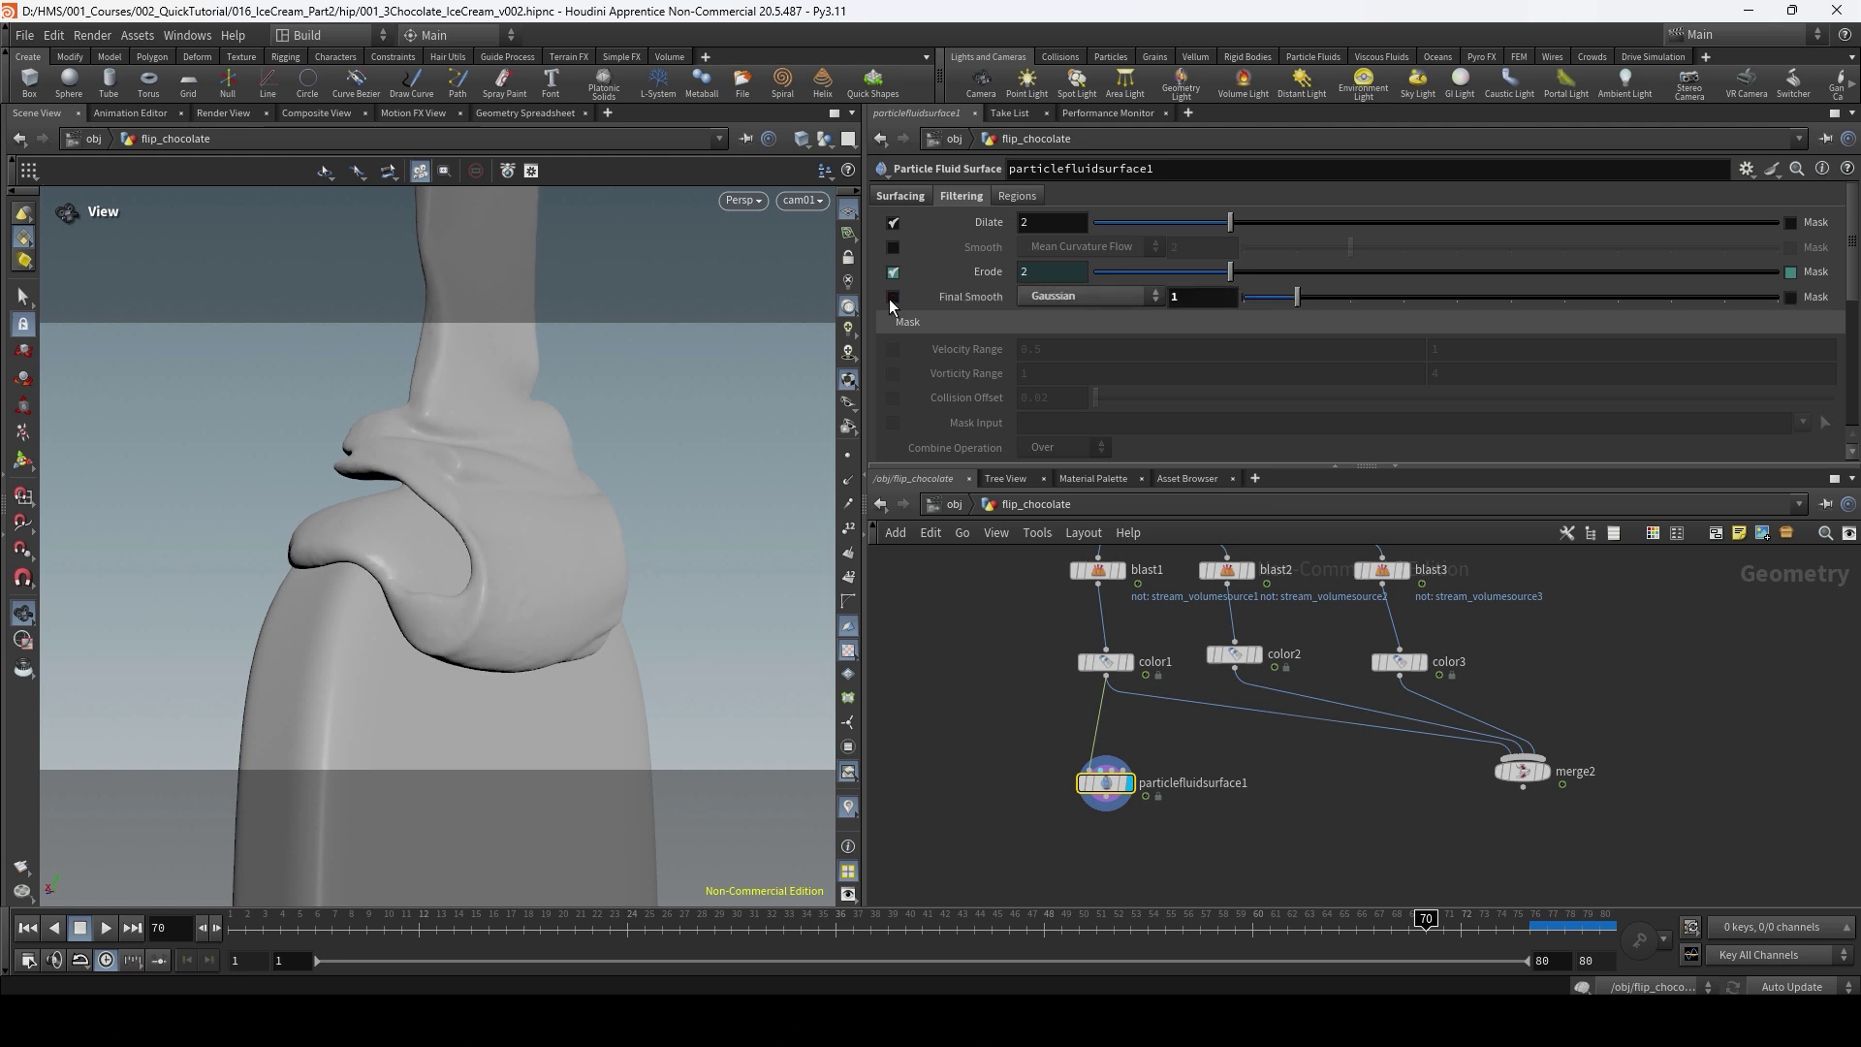
Compare the chocolate surface with Final Smooth off and on, and inspect its mesh with the wireframe overlaid.
{"action": "left_click", "coordinate": [891, 299]}
{"action": "left_click", "coordinate": [891, 298]}
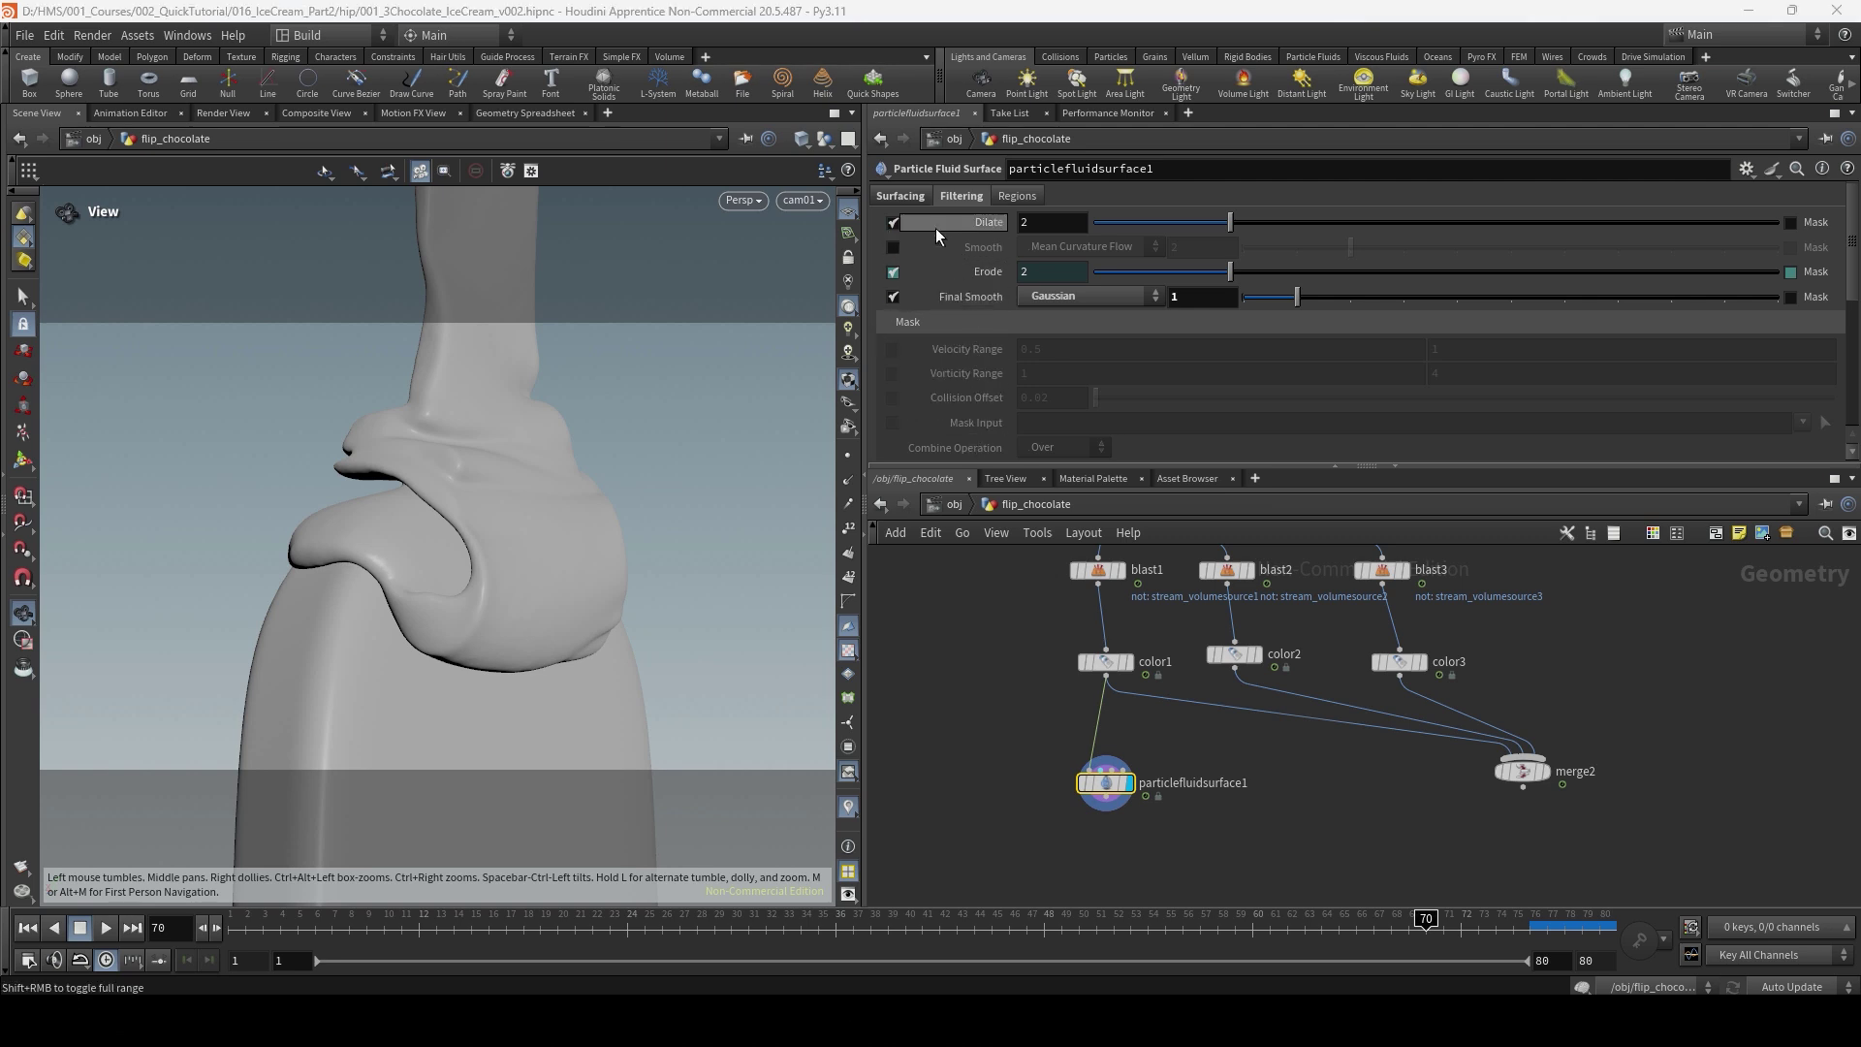
{"action": "left_click", "coordinate": [900, 196]}
{"action": "left_click_drag", "start_coordinate": [1016, 481], "coordinate": [1016, 538]}
{"action": "scroll", "coordinate": [1067, 388], "scroll_direction": "down", "scroll_amount": 3}
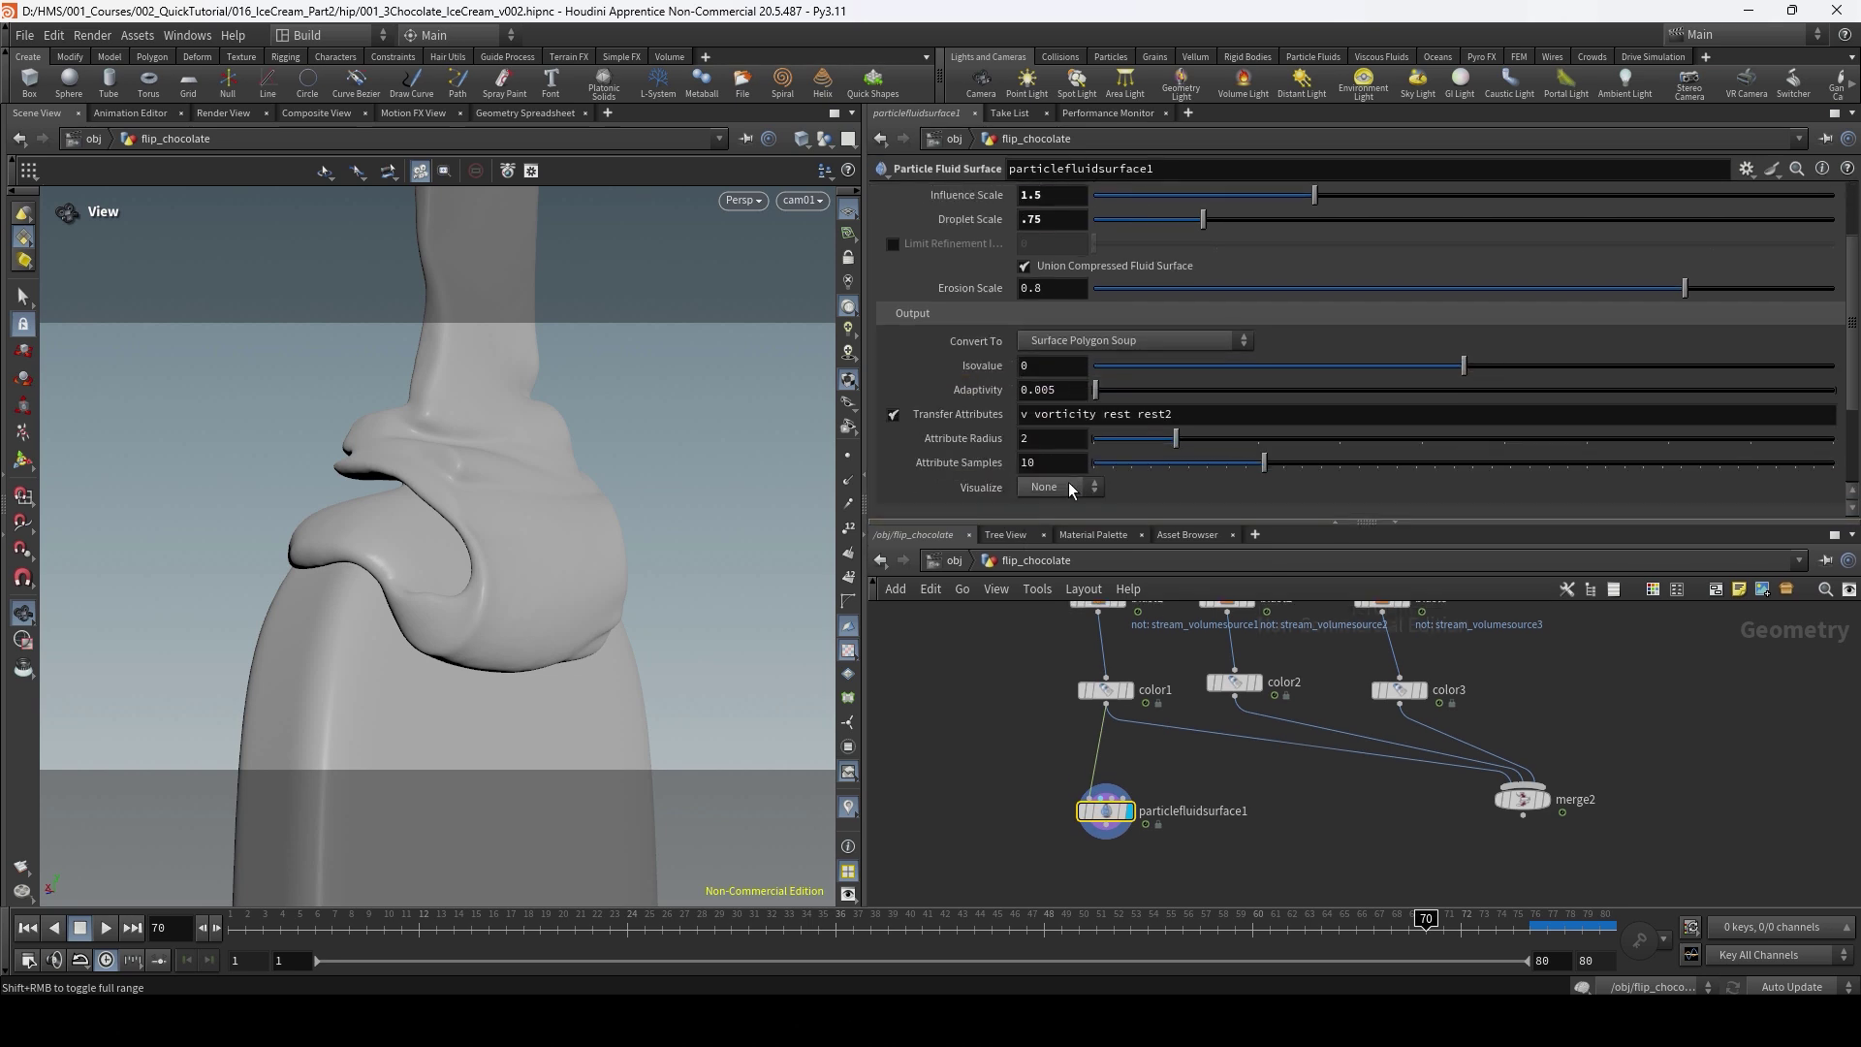
{"action": "left_click", "coordinate": [802, 139]}
{"action": "left_click", "coordinate": [814, 361]}
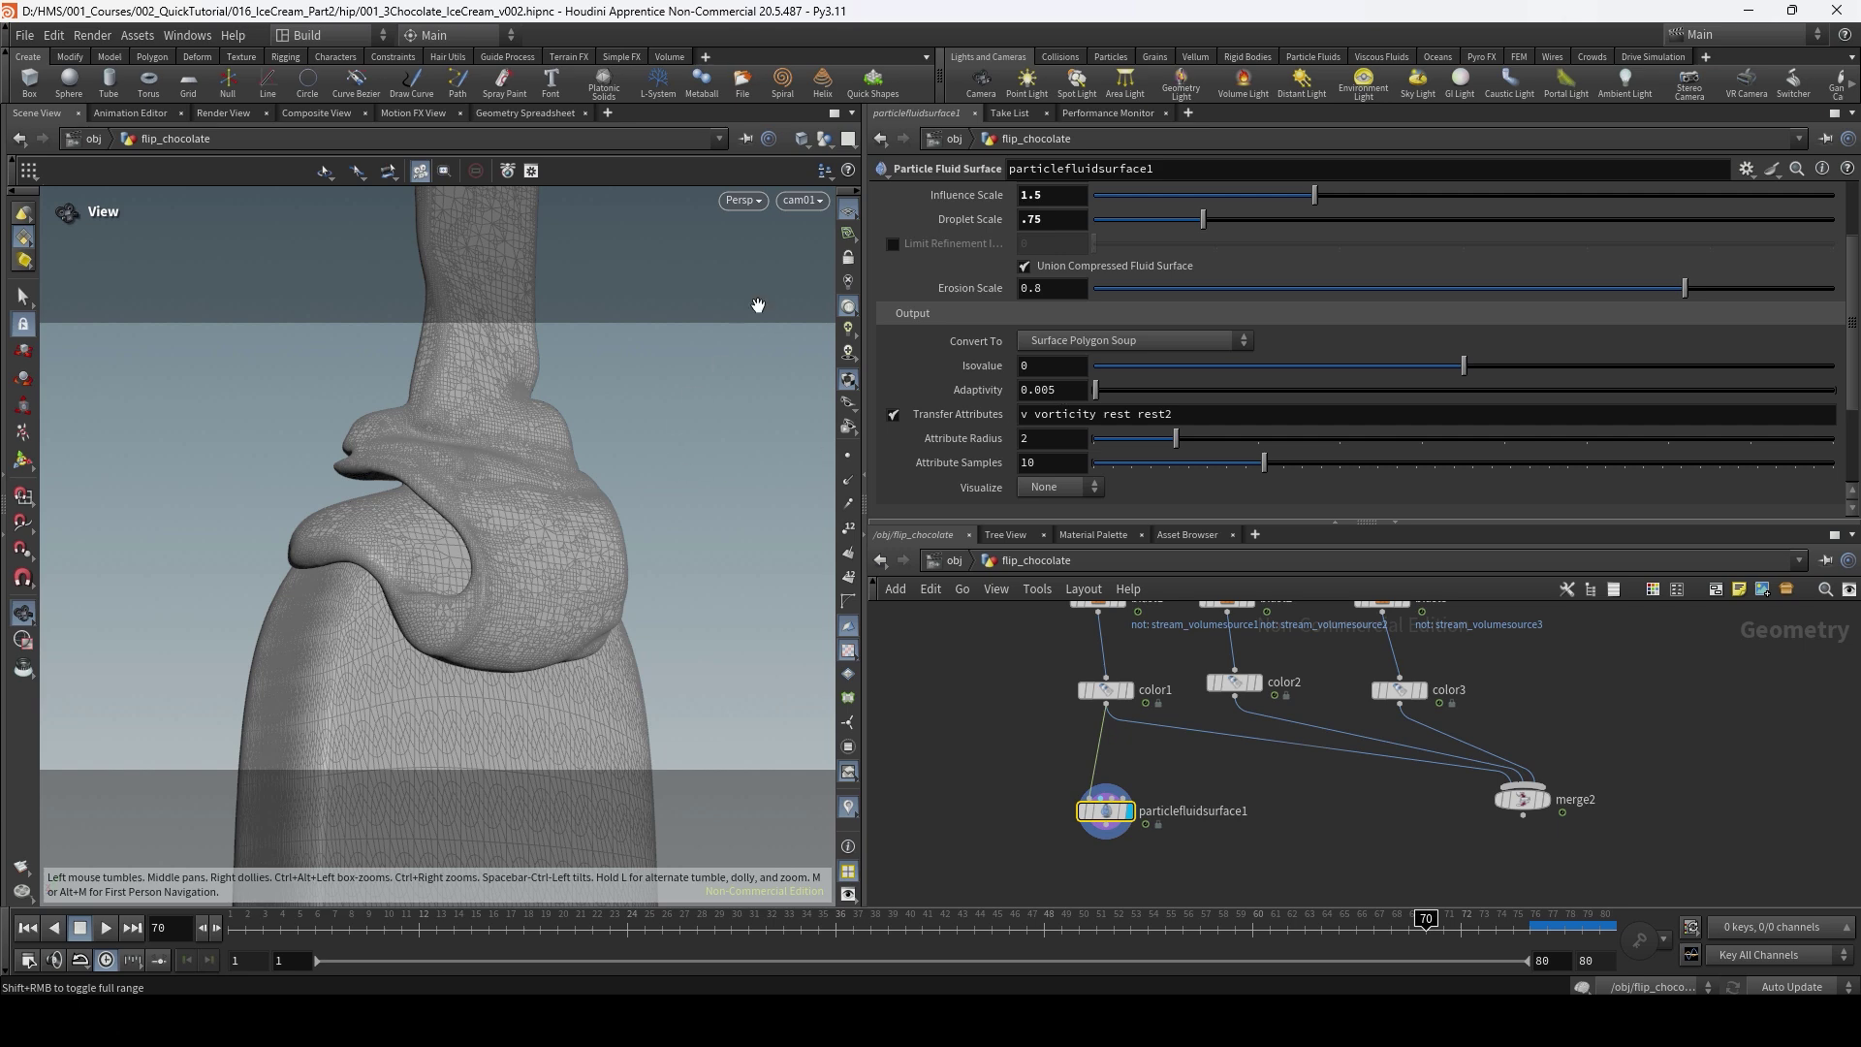
{"action": "left_click", "coordinate": [803, 145]}
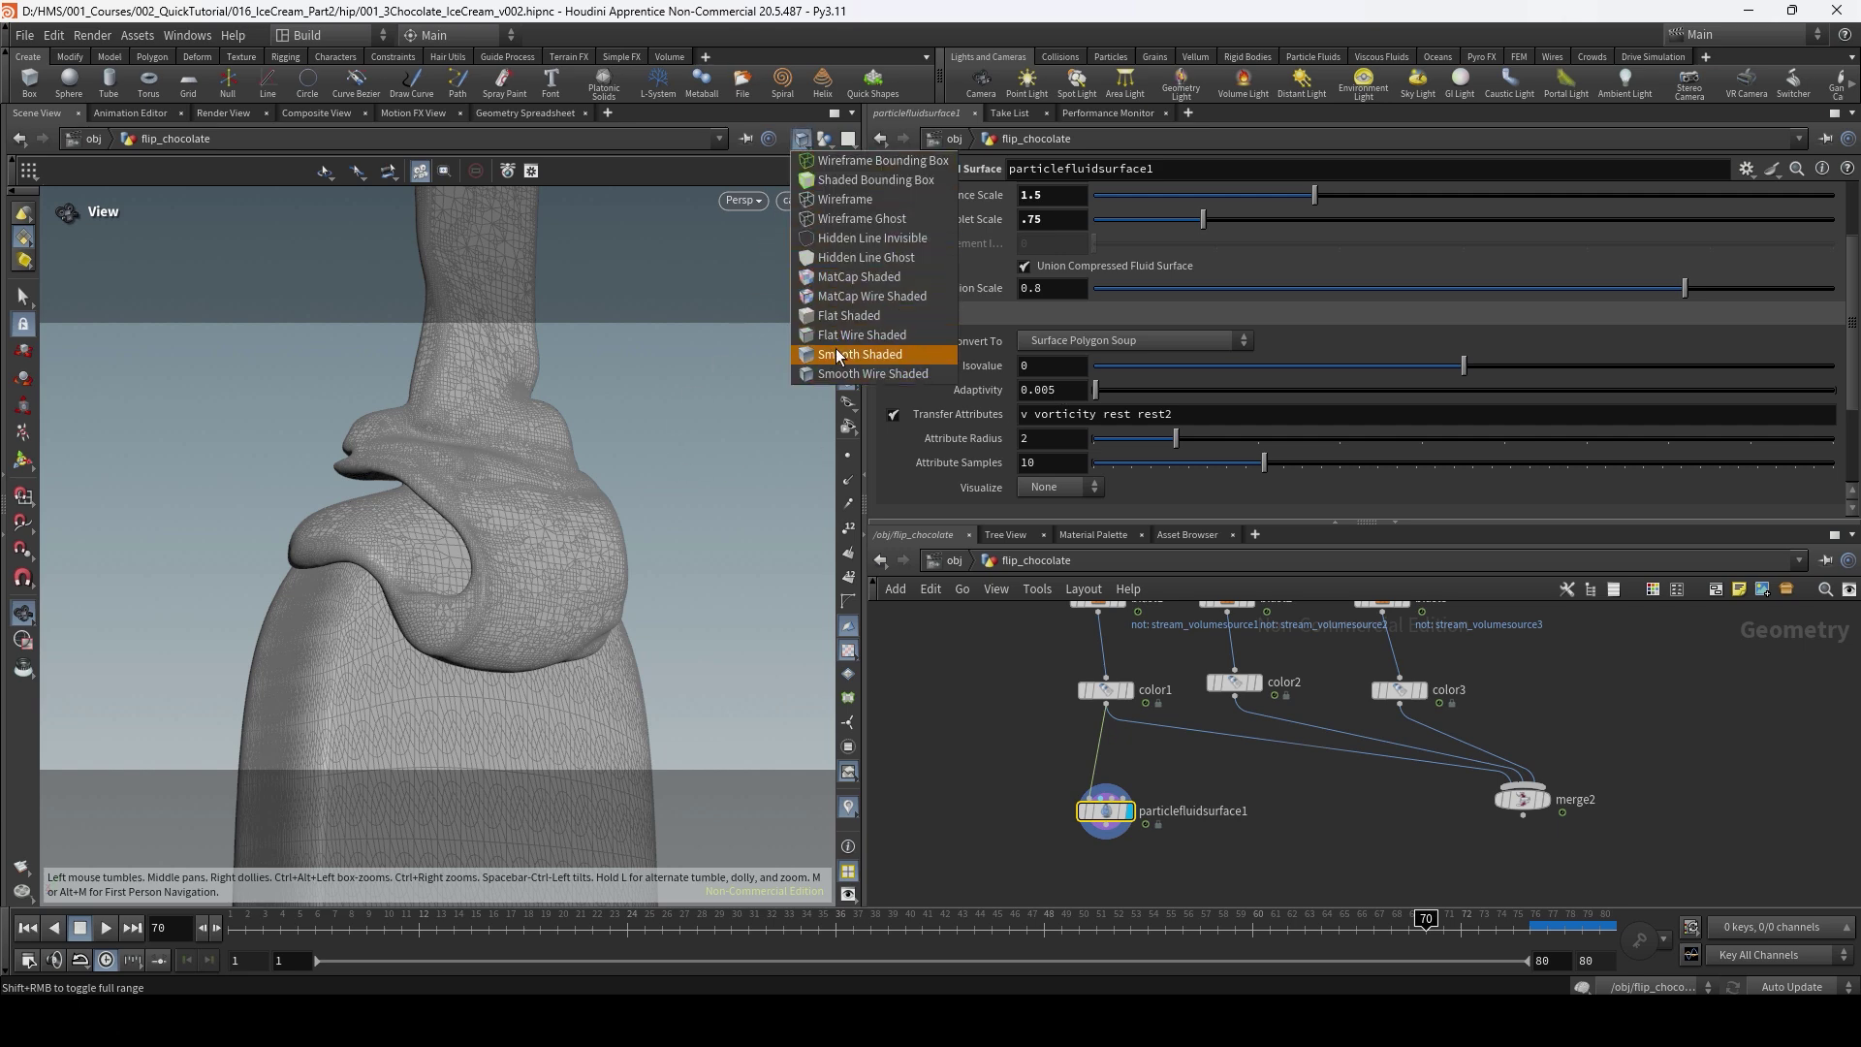
{"action": "left_click", "coordinate": [797, 361]}
Hide the other objects in the viewport and display the chocolate surface as Smooth Wire Shaded.
{"action": "left_click_drag", "start_coordinate": [1063, 391], "coordinate": [942, 413]}
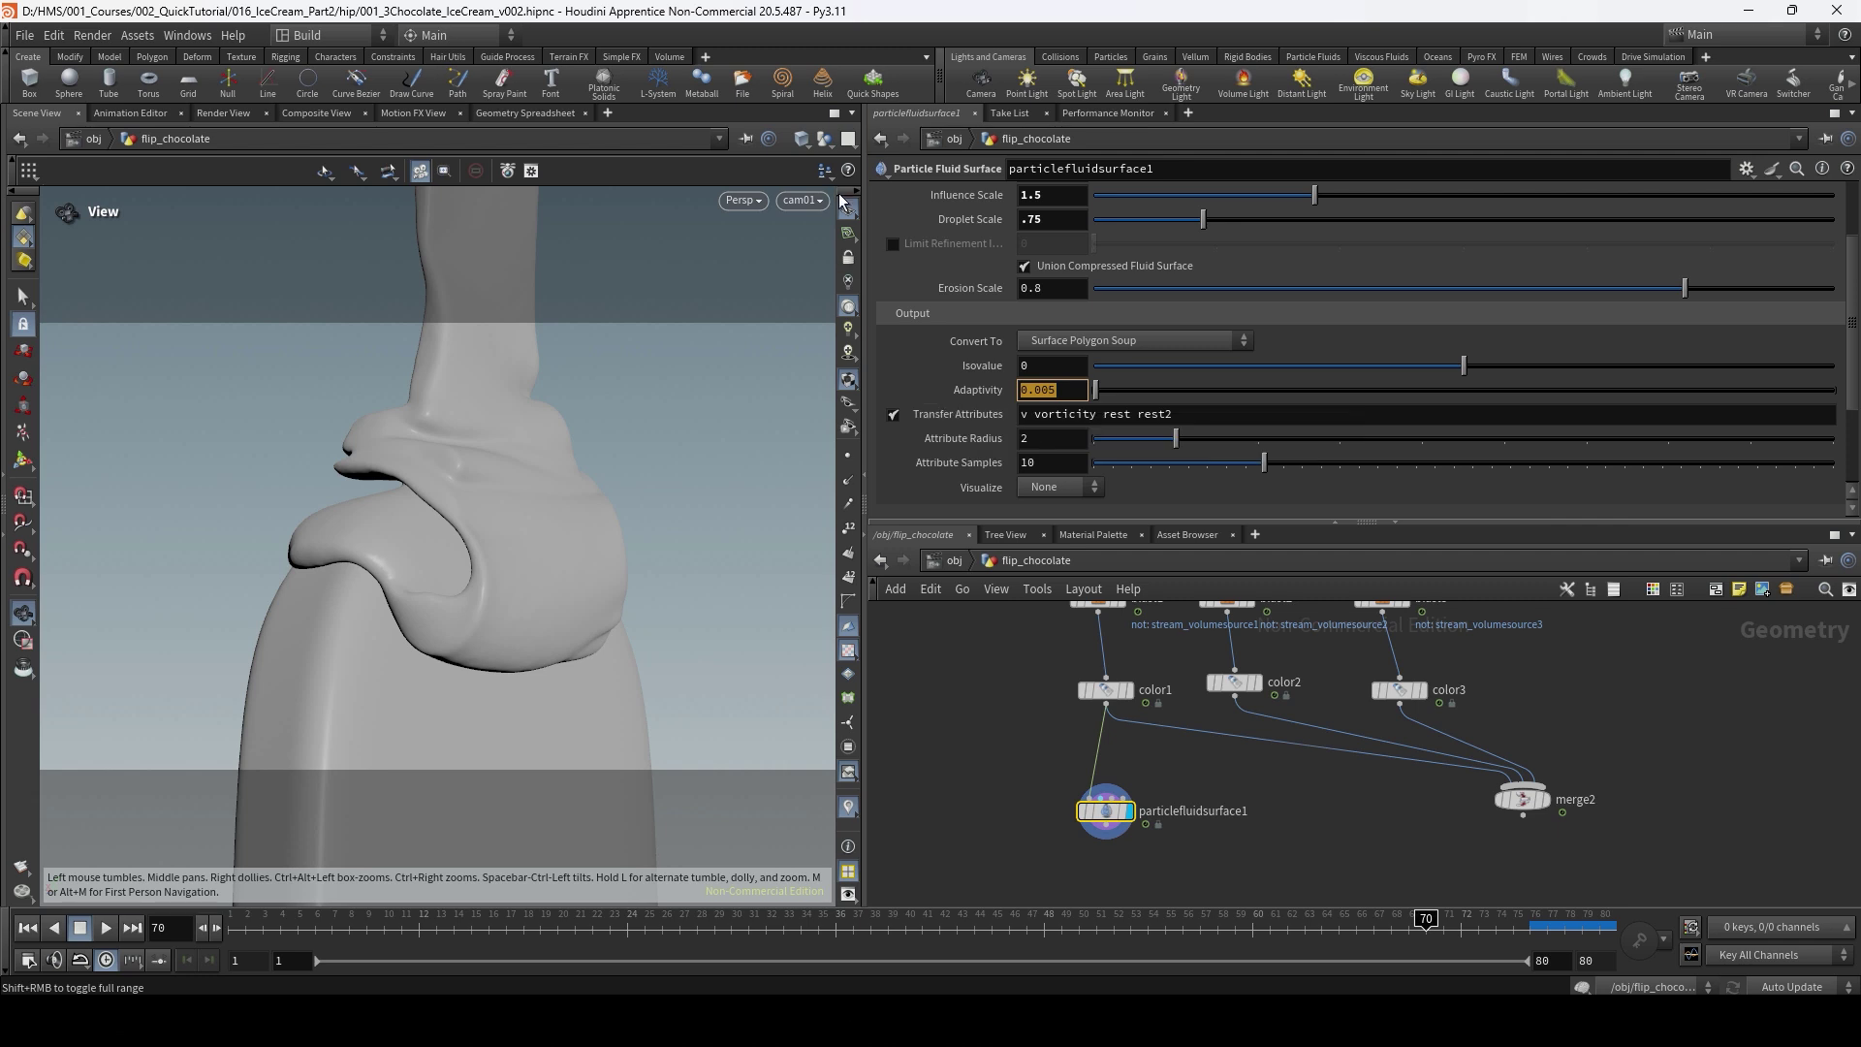
{"action": "left_click", "coordinate": [825, 138]}
{"action": "left_click", "coordinate": [890, 199]}
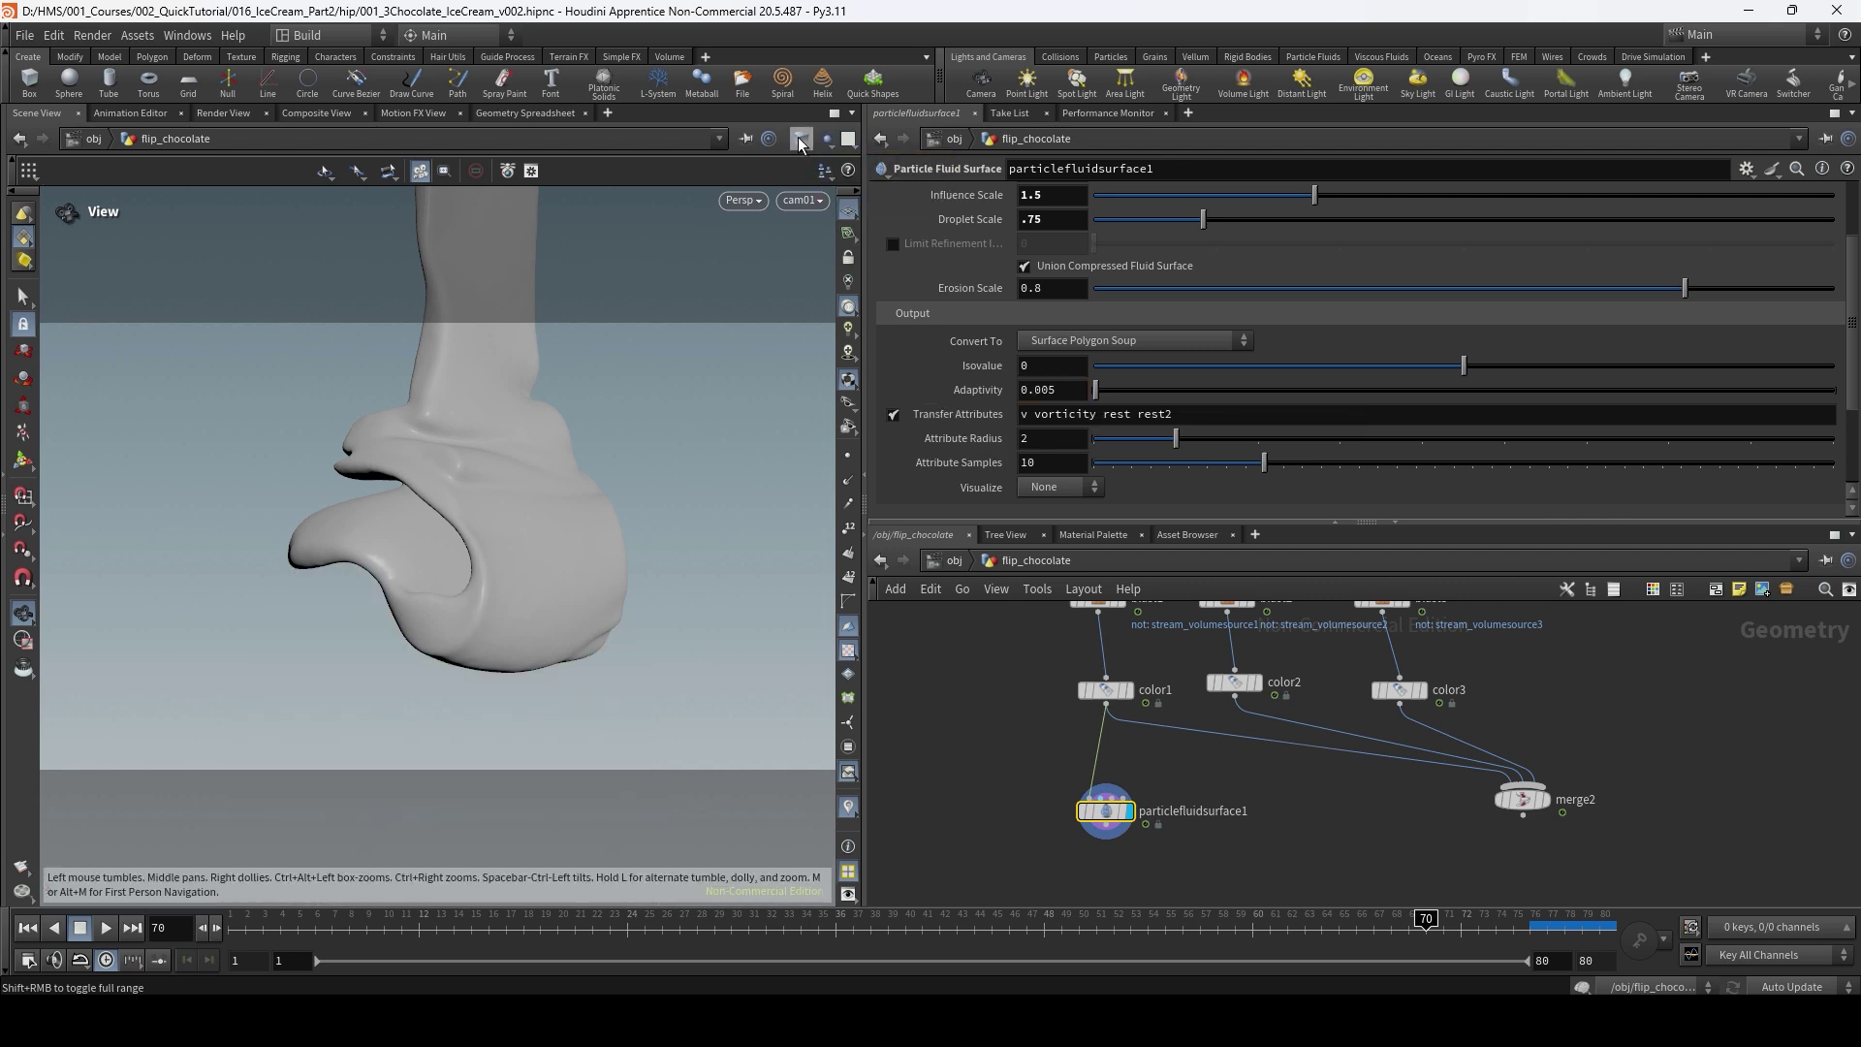
{"action": "left_click", "coordinate": [803, 139]}
{"action": "left_click", "coordinate": [873, 371]}
{"action": "left_click", "coordinate": [803, 139]}
{"action": "left_click", "coordinate": [861, 383]}
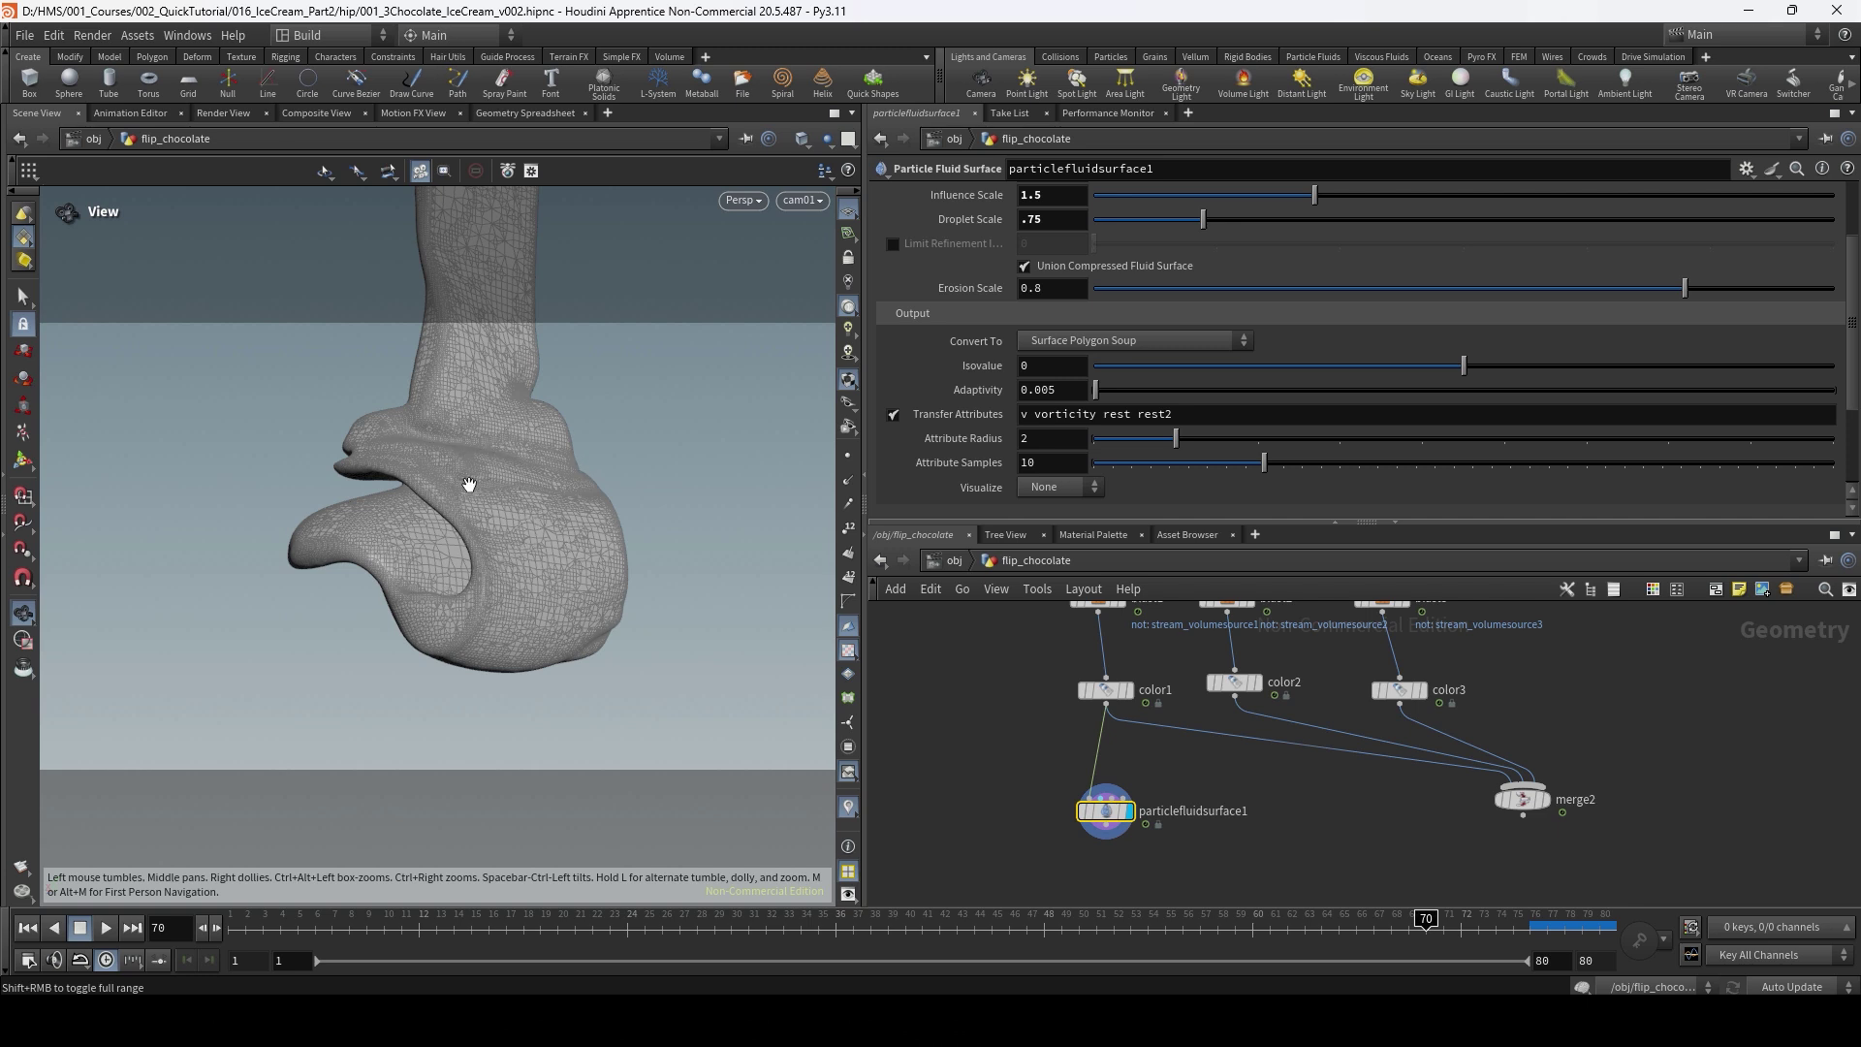
Set particlefluidsurface1's Adaptivity to 0 and inspect the polygon density of the mesh up close.
{"action": "left_click_drag", "start_coordinate": [1060, 390], "coordinate": [910, 410]}
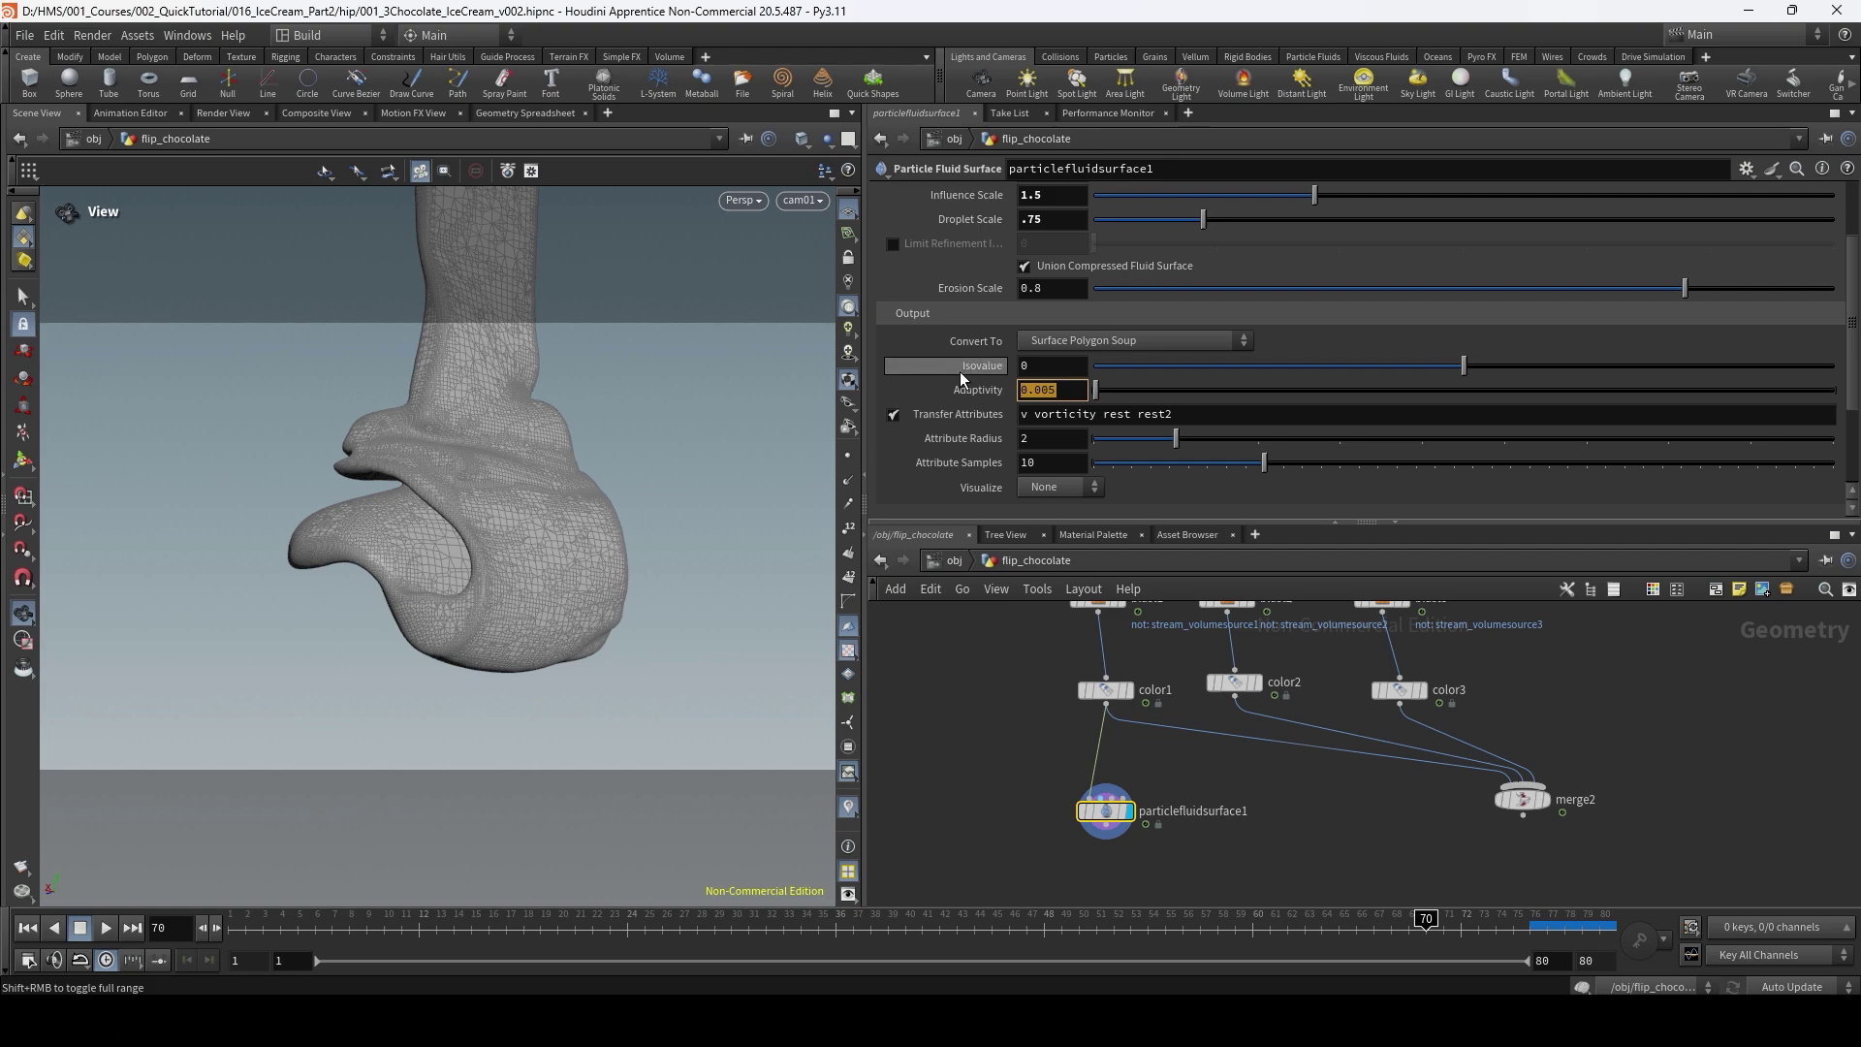
{"action": "type", "text": "0"}
{"action": "key", "text": "Return"}
{"action": "left_click_drag", "start_coordinate": [532, 498], "coordinate": [489, 566]}
{"action": "scroll", "coordinate": [558, 550], "scroll_direction": "up", "scroll_amount": 3}
{"action": "scroll", "coordinate": [553, 544], "scroll_direction": "up", "scroll_amount": 4}
{"action": "scroll", "coordinate": [545, 564], "scroll_direction": "down", "scroll_amount": 8}
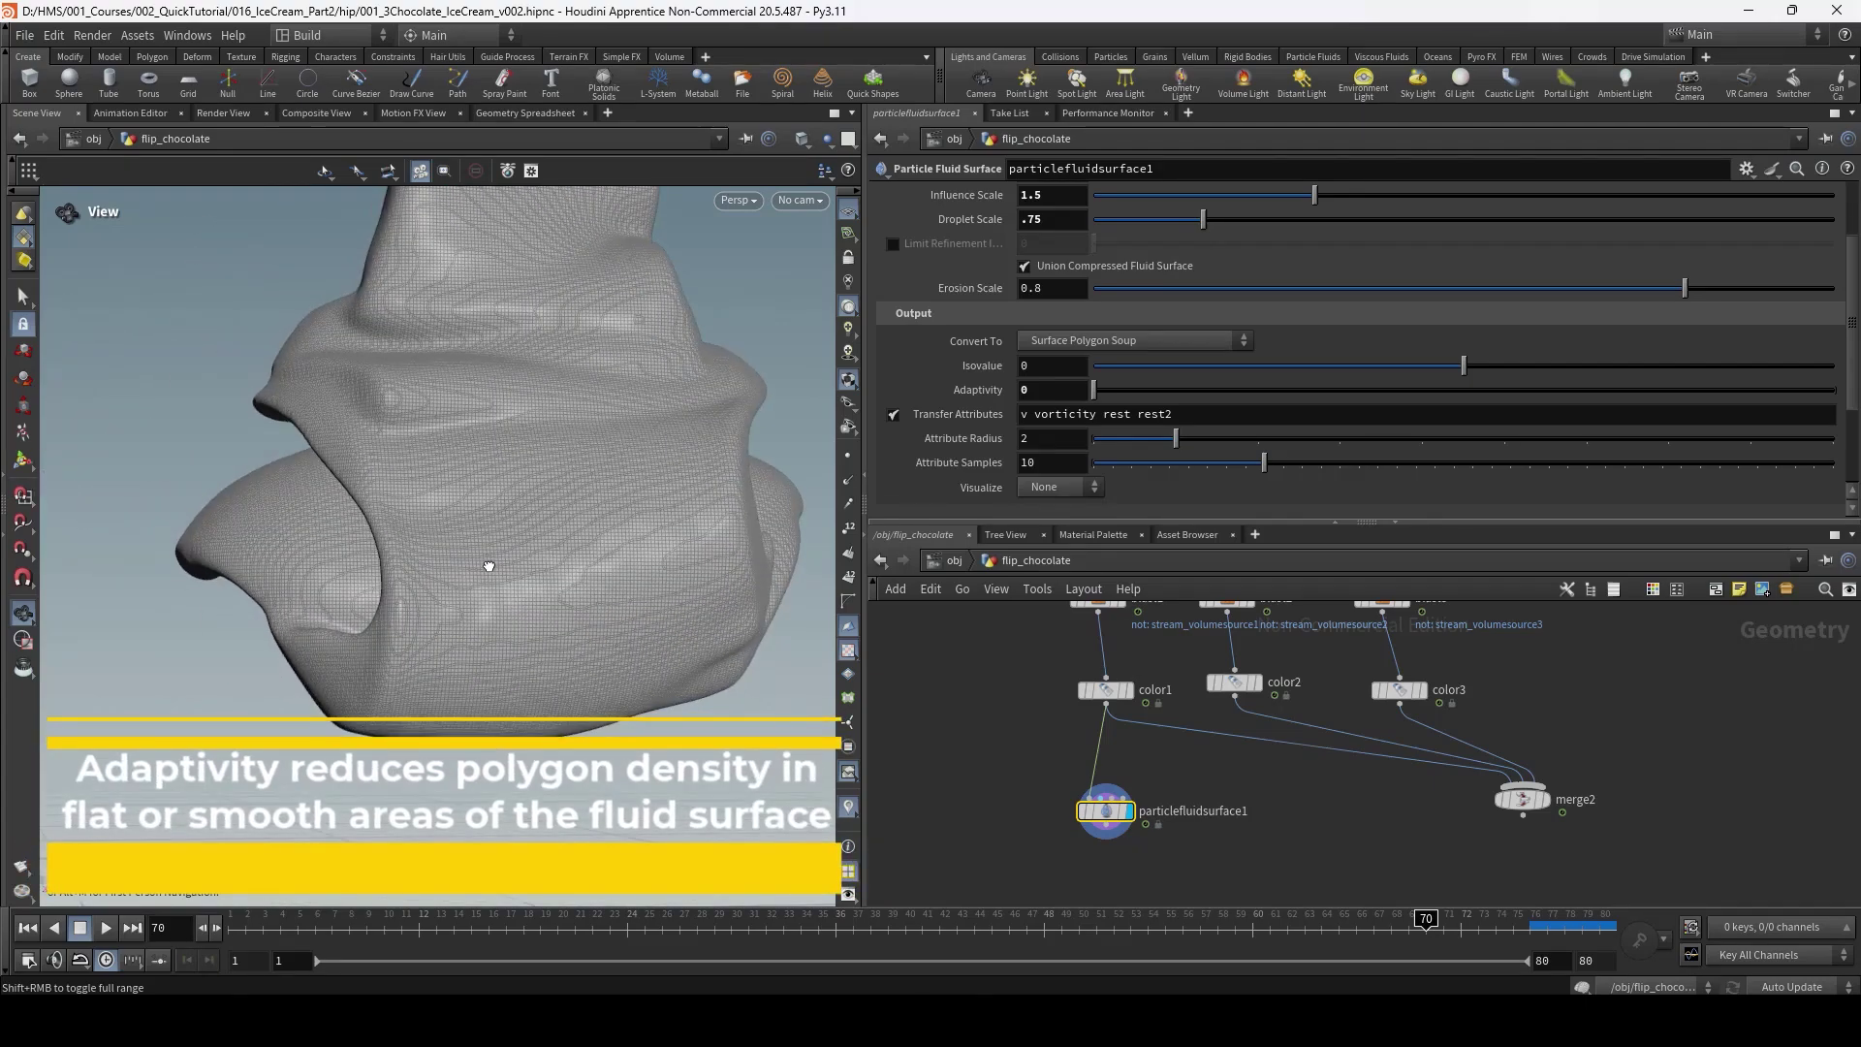
Examine the wireframe surface through cam01, cam02 and cam00, ending on the cam01 view.
{"action": "left_click", "coordinate": [802, 207]}
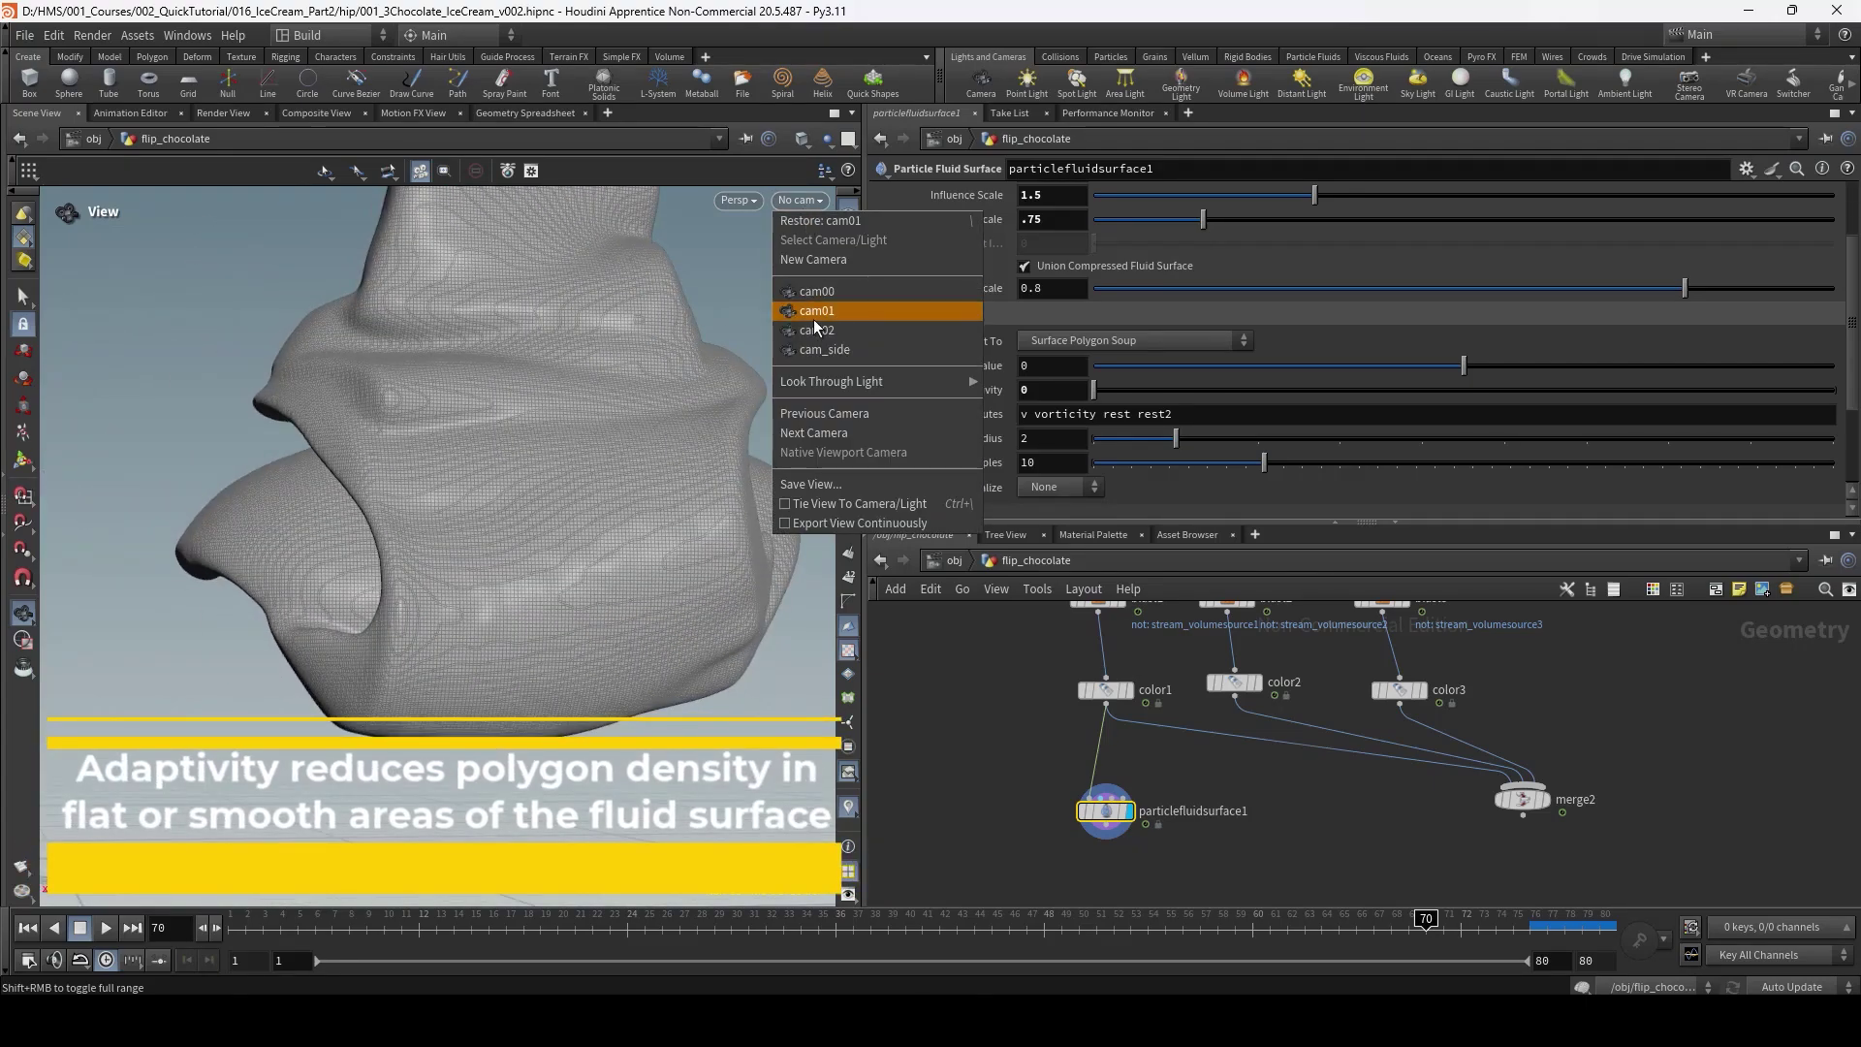
{"action": "left_click", "coordinate": [812, 315]}
{"action": "left_click", "coordinate": [803, 199]}
{"action": "left_click", "coordinate": [825, 332]}
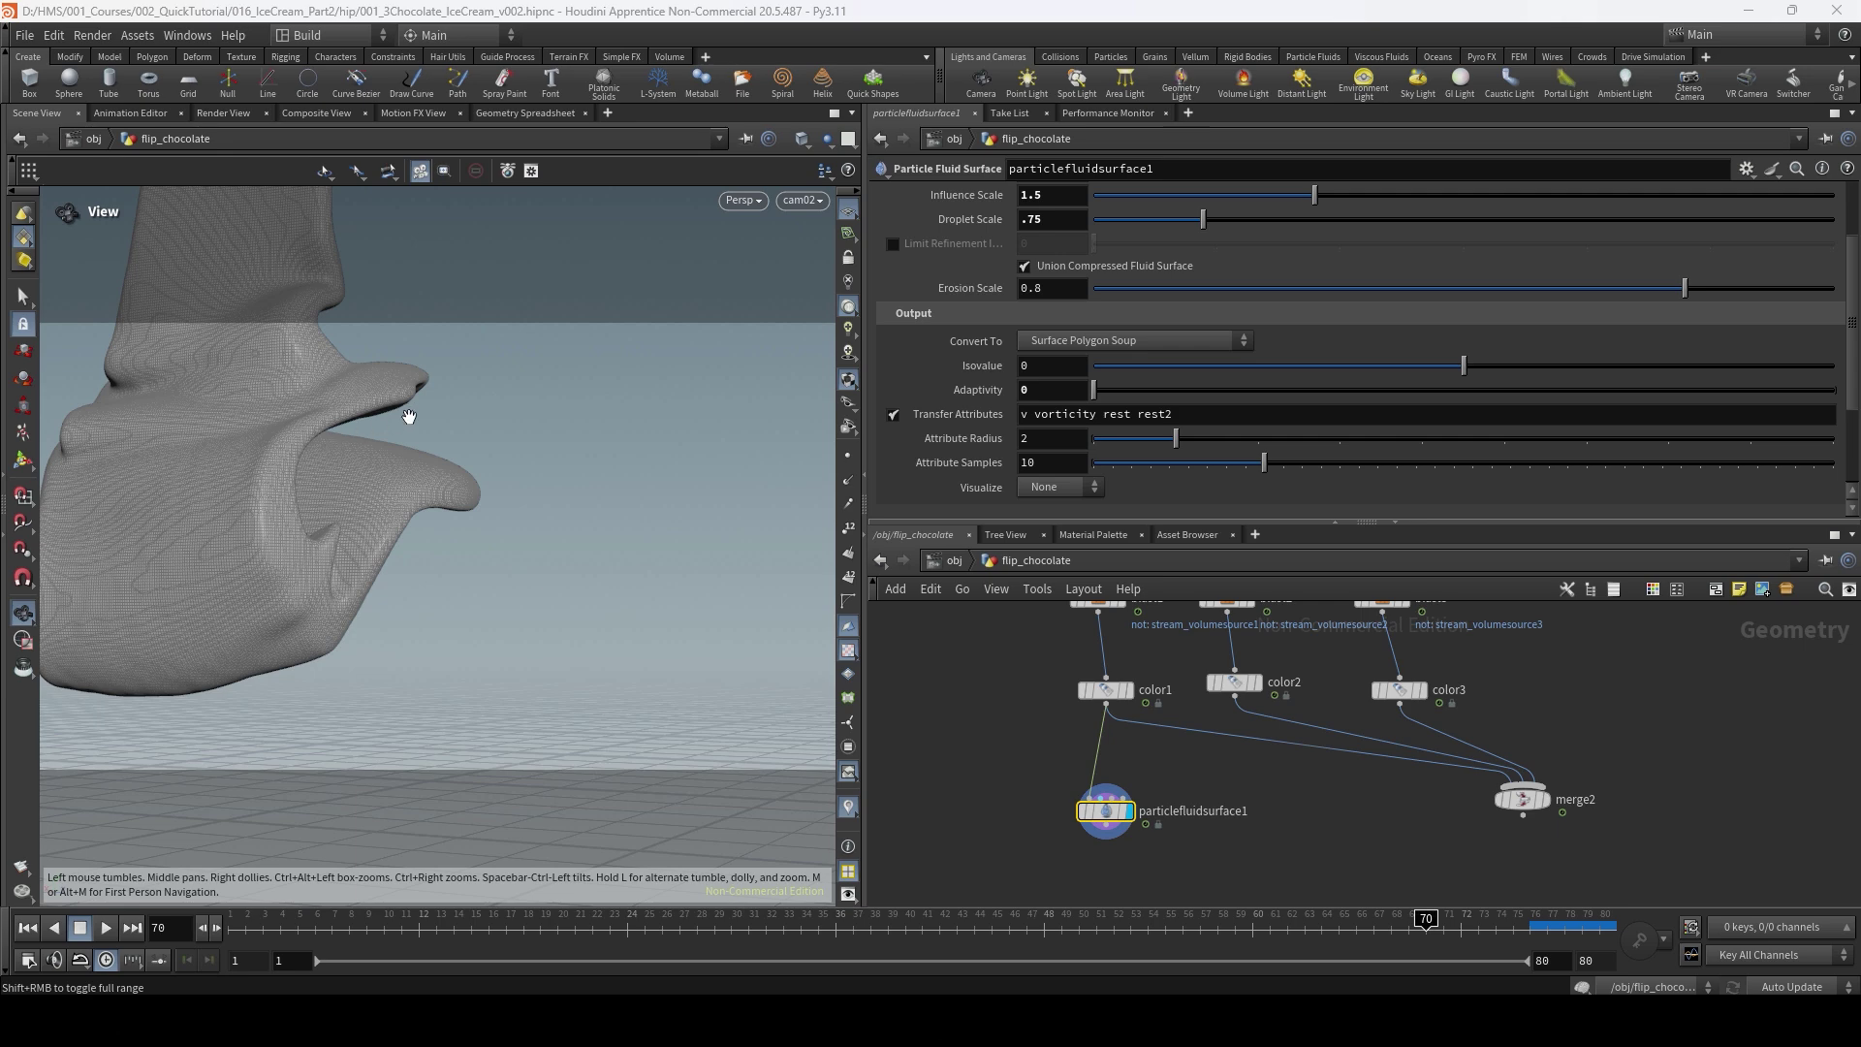
{"action": "left_click", "coordinate": [799, 201]}
{"action": "left_click", "coordinate": [817, 292]}
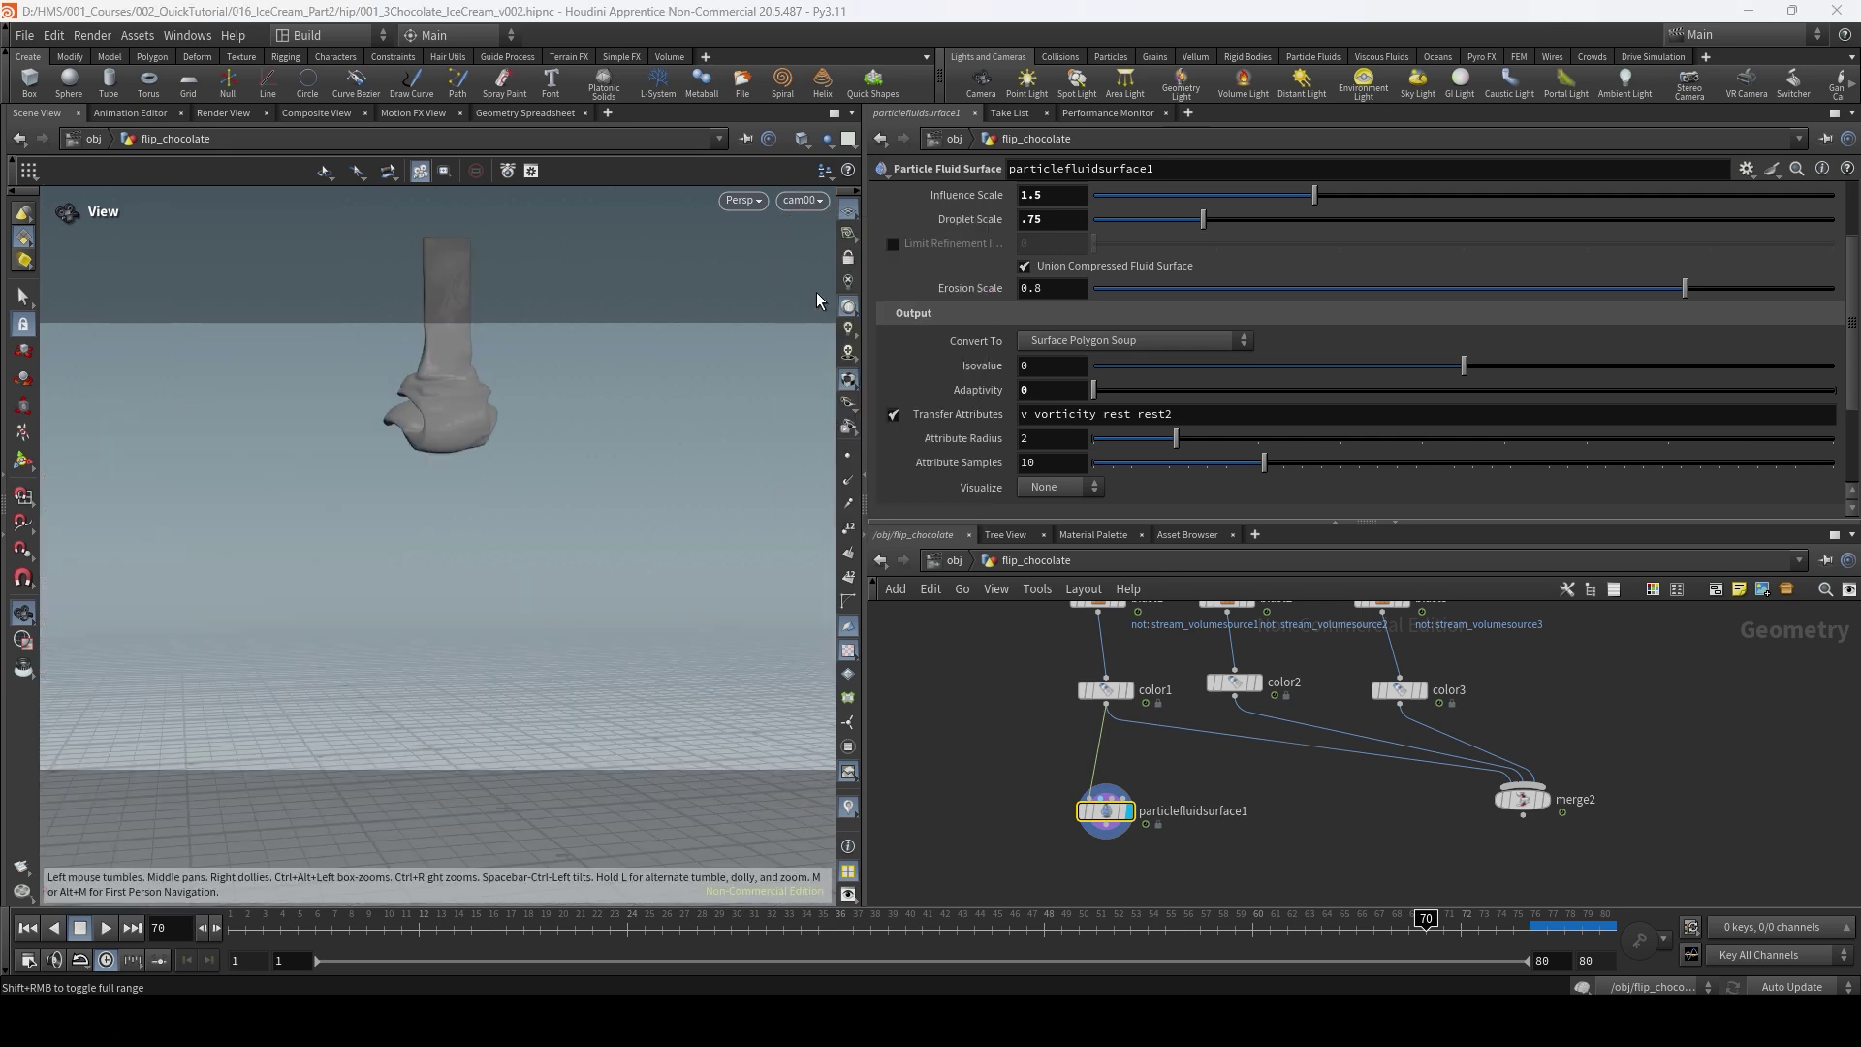
{"action": "left_click", "coordinate": [802, 200]}
{"action": "left_click", "coordinate": [819, 310]}
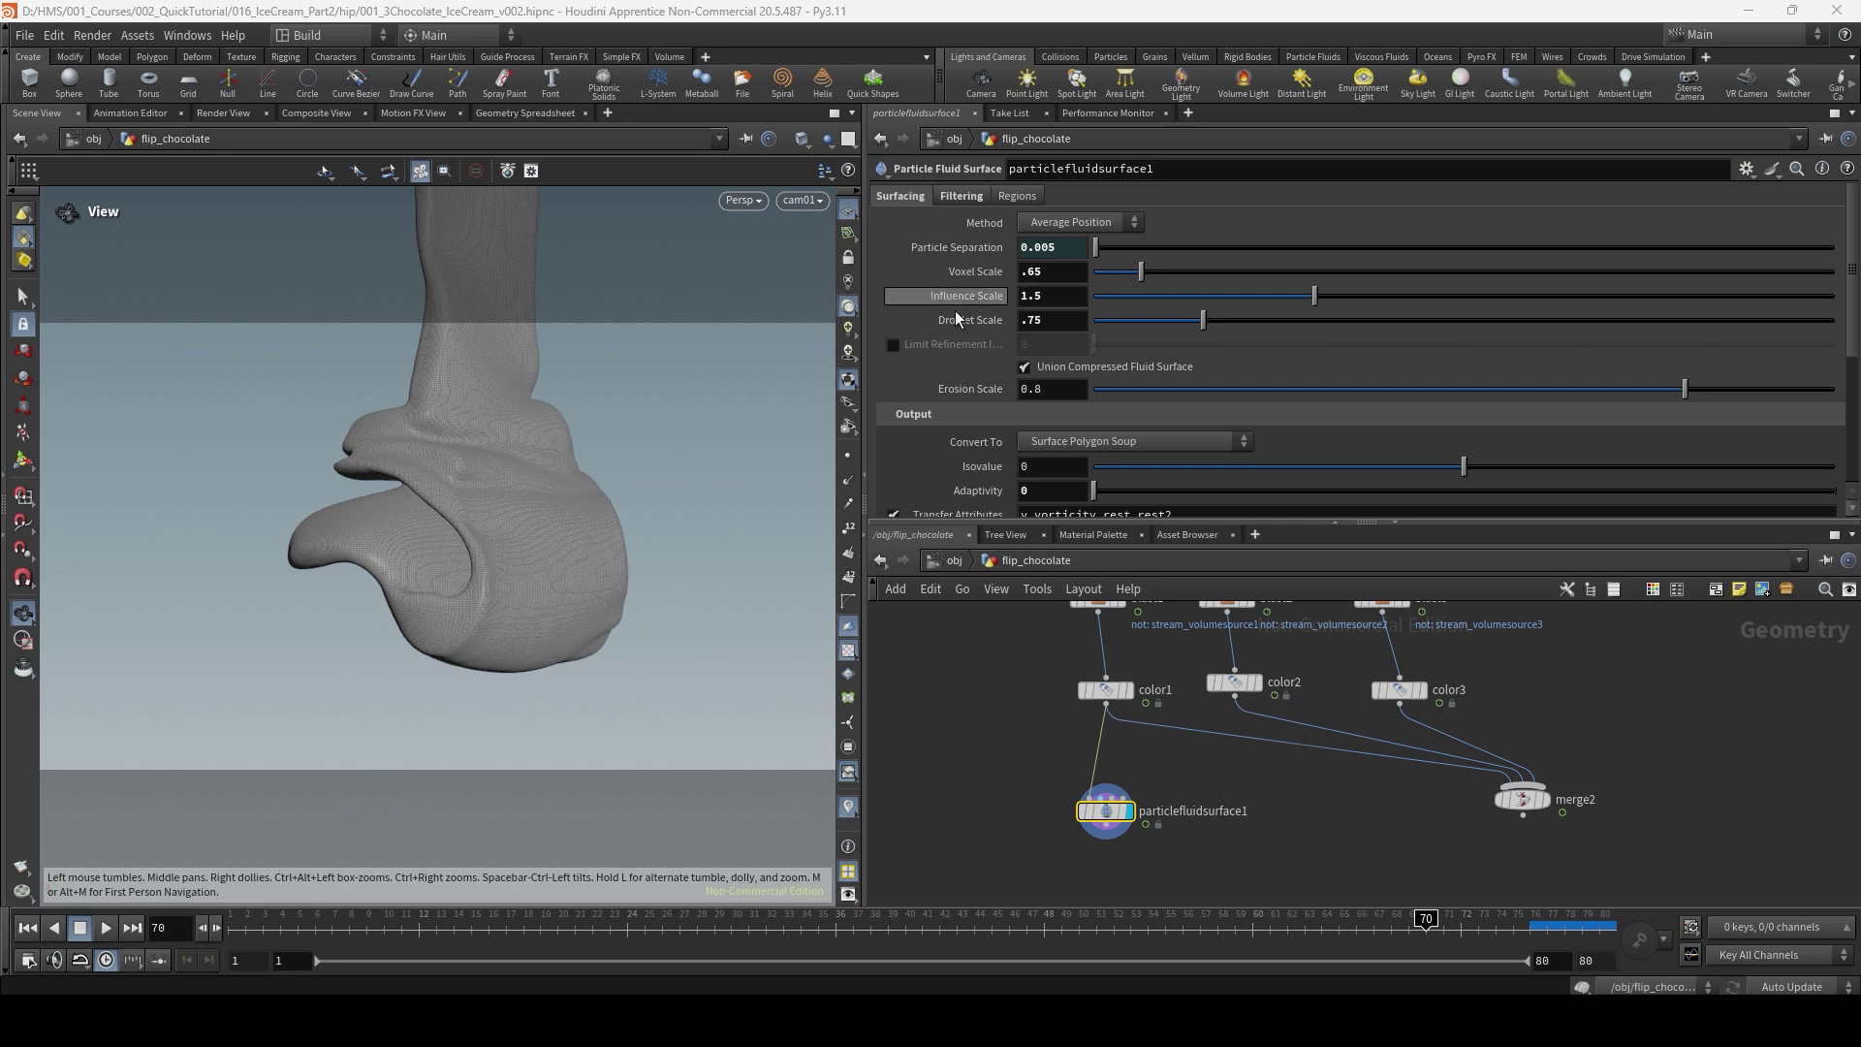
Duplicate particlefluidsurface1 for the color2 and color3 streams, wiring the first copy to color2.
{"action": "key", "text": "ctrl+c"}
{"action": "key", "text": "ctrl+v"}
{"action": "left_click", "coordinate": [1278, 811]}
{"action": "left_click_drag", "start_coordinate": [1261, 798], "coordinate": [1235, 696]}
{"action": "left_click_drag", "start_coordinate": [1302, 822], "coordinate": [1410, 816]}
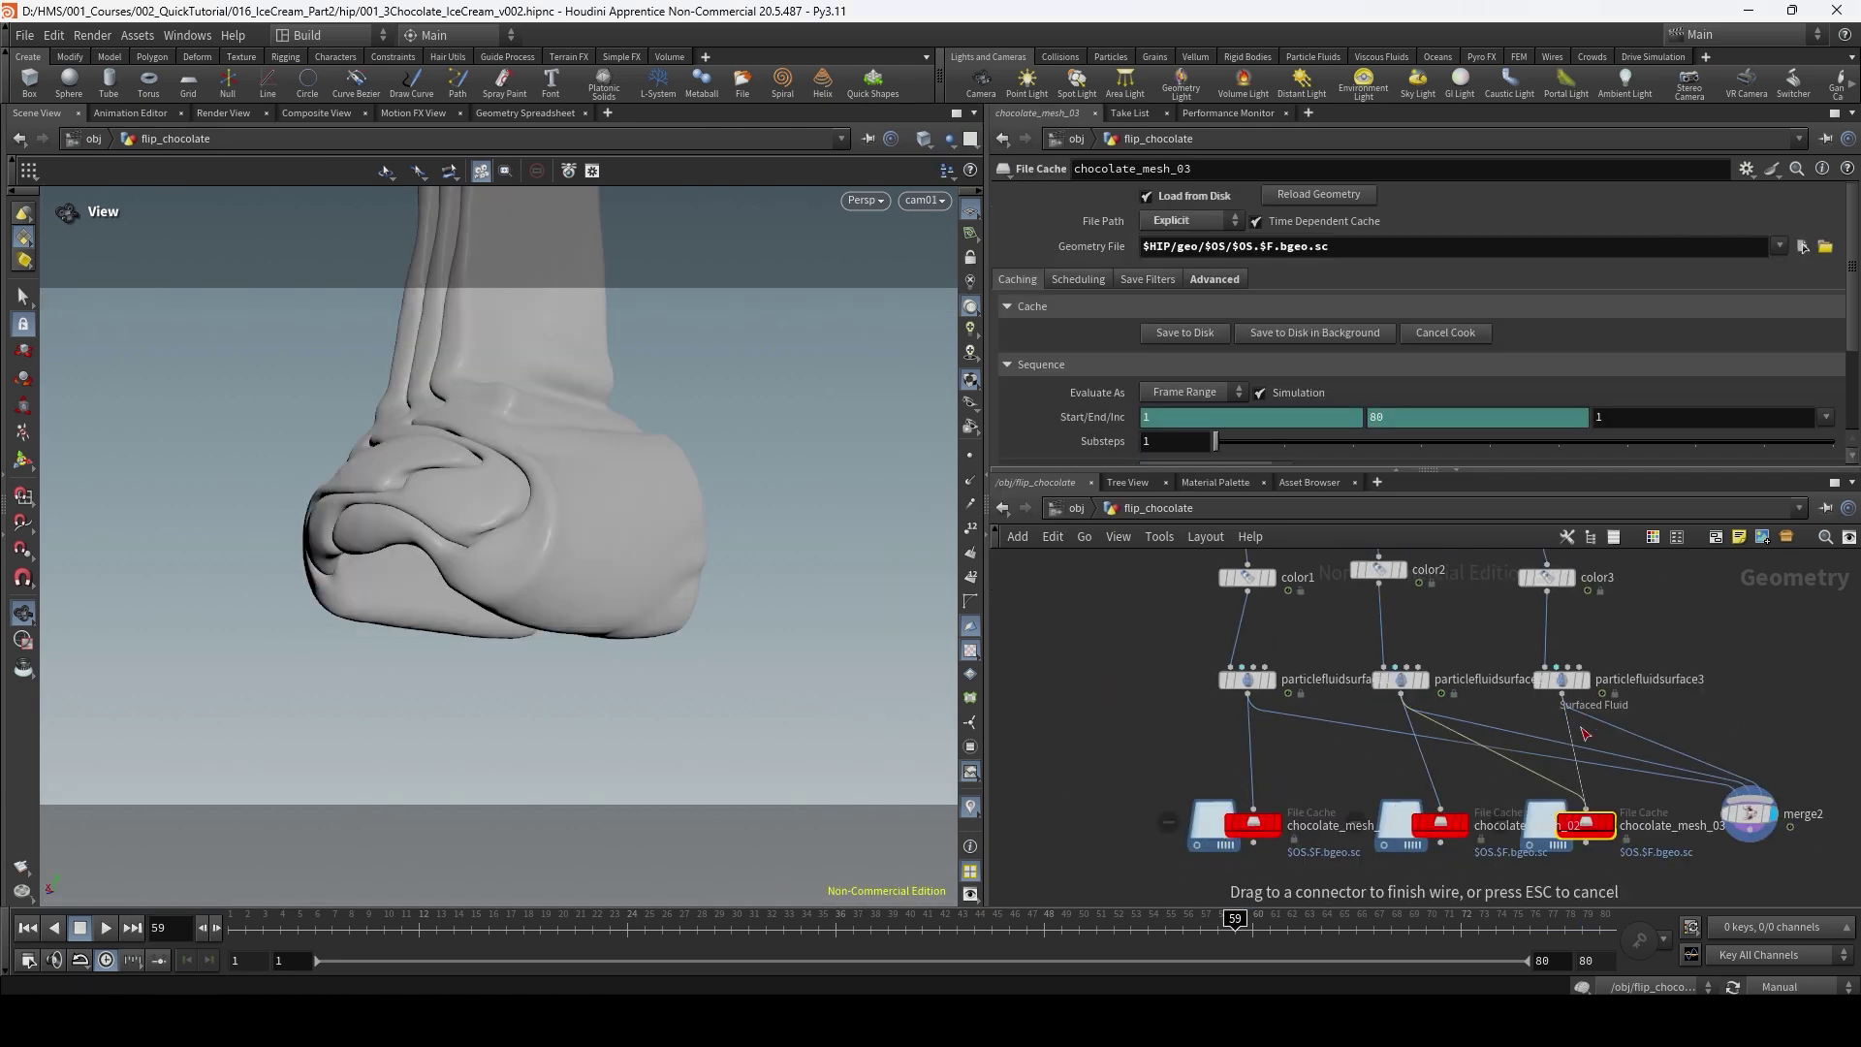
Connect the three chocolate_mesh file caches into merge2 and scrub the timeline to review the merged surfaces.
{"action": "middle_click_drag", "start_coordinate": [1512, 776], "coordinate": [1454, 741]}
{"action": "left_click_drag", "start_coordinate": [1114, 739], "coordinate": [1655, 801]}
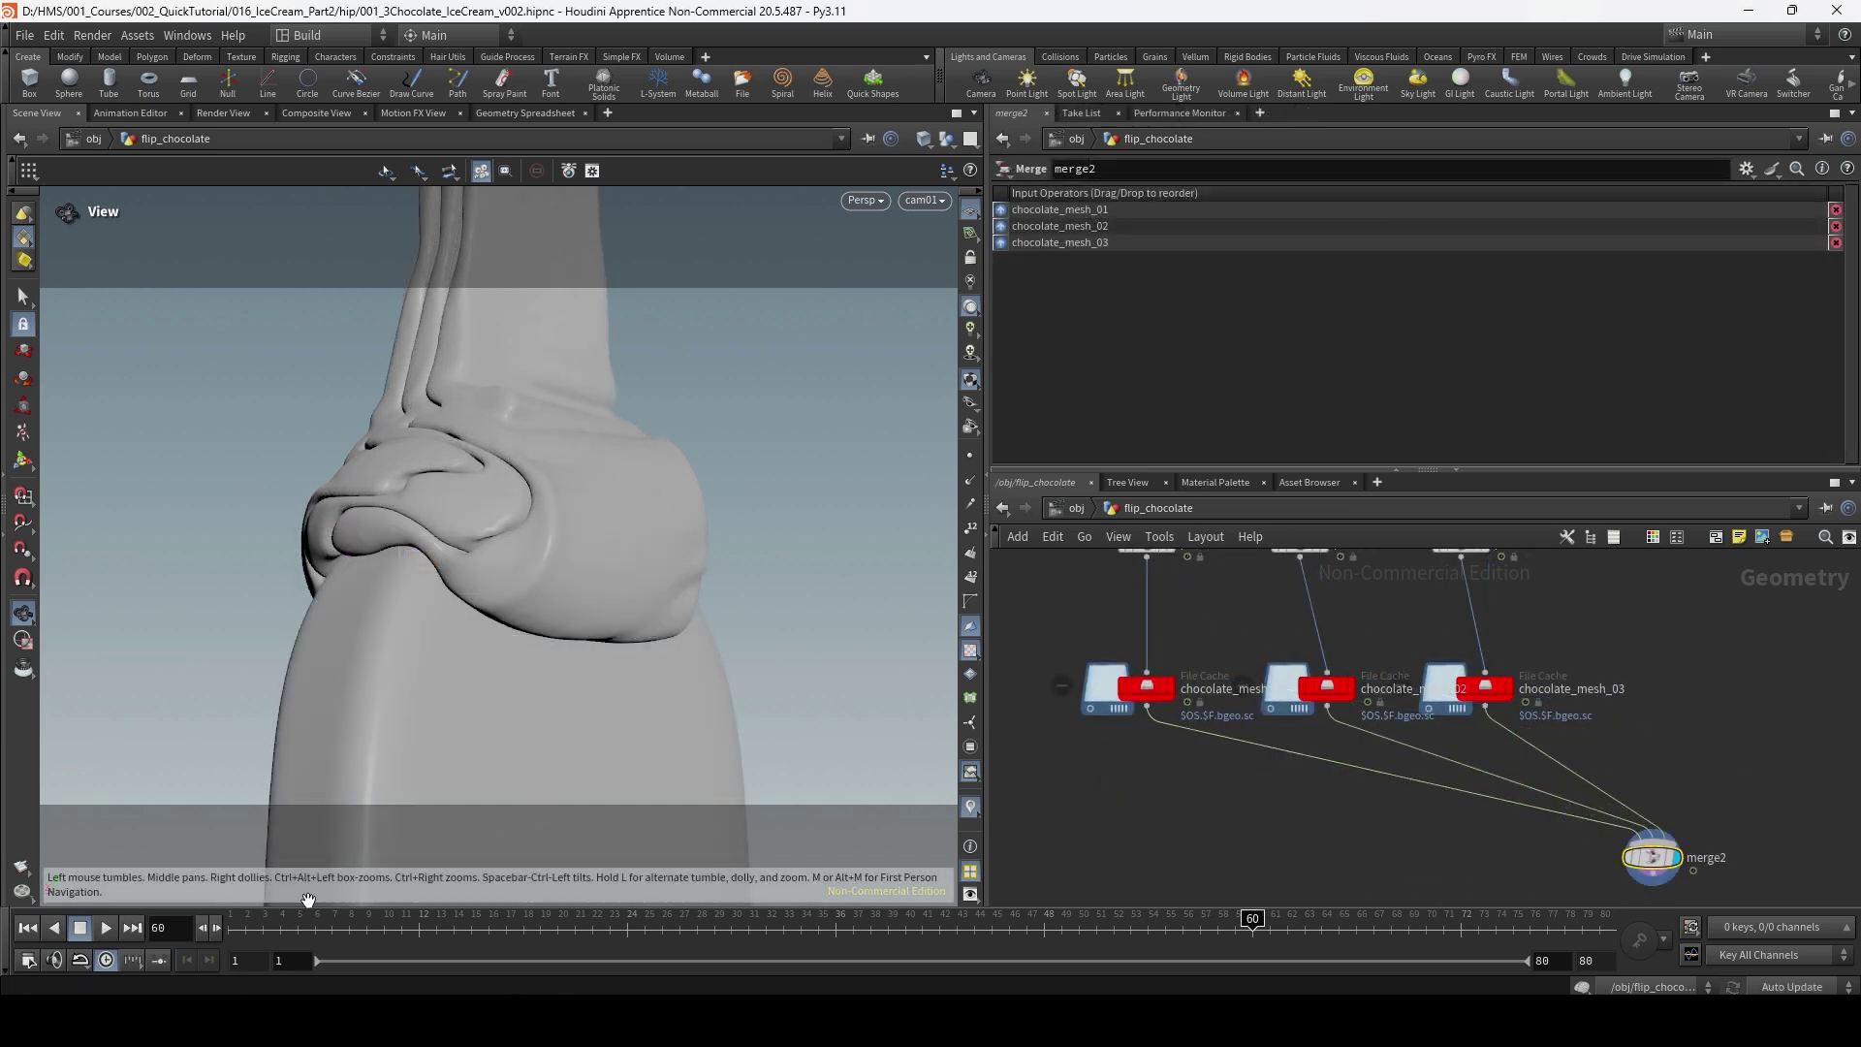
{"action": "left_click_drag", "start_coordinate": [383, 922], "coordinate": [1304, 946]}
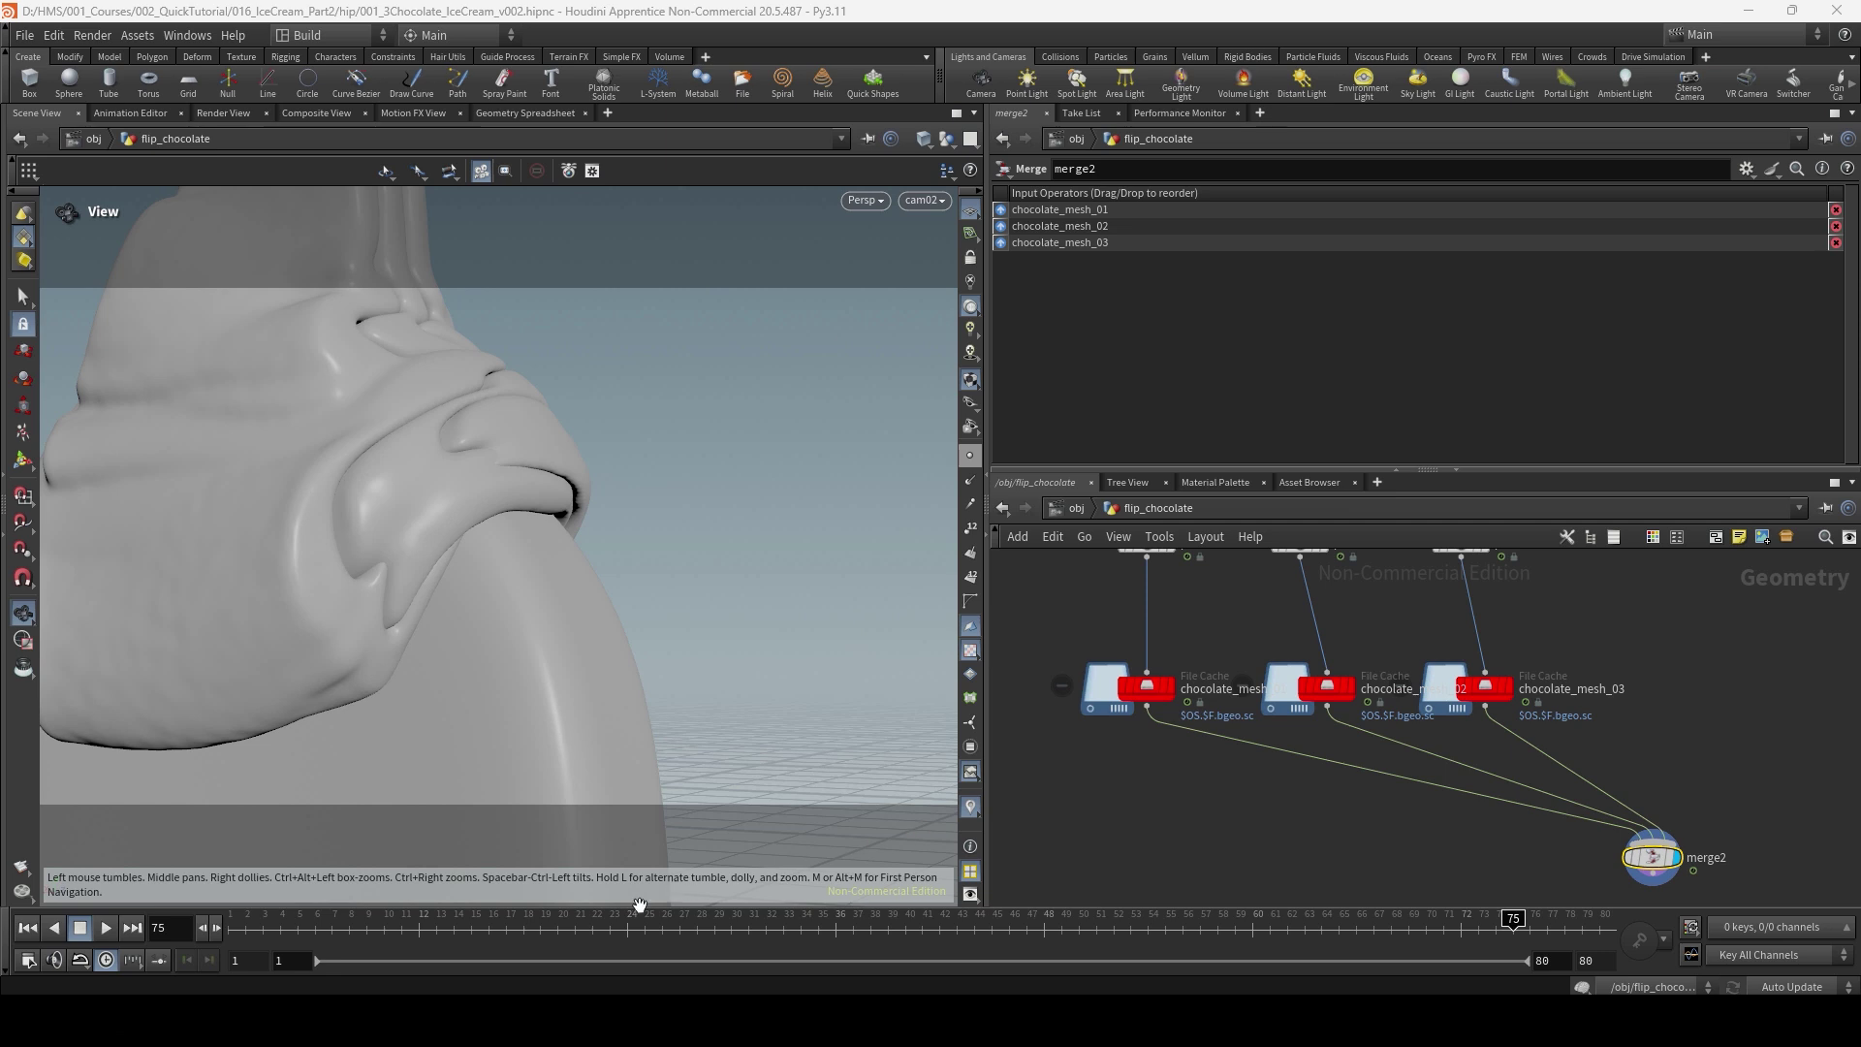
{"action": "left_click_drag", "start_coordinate": [640, 905], "coordinate": [1498, 918]}
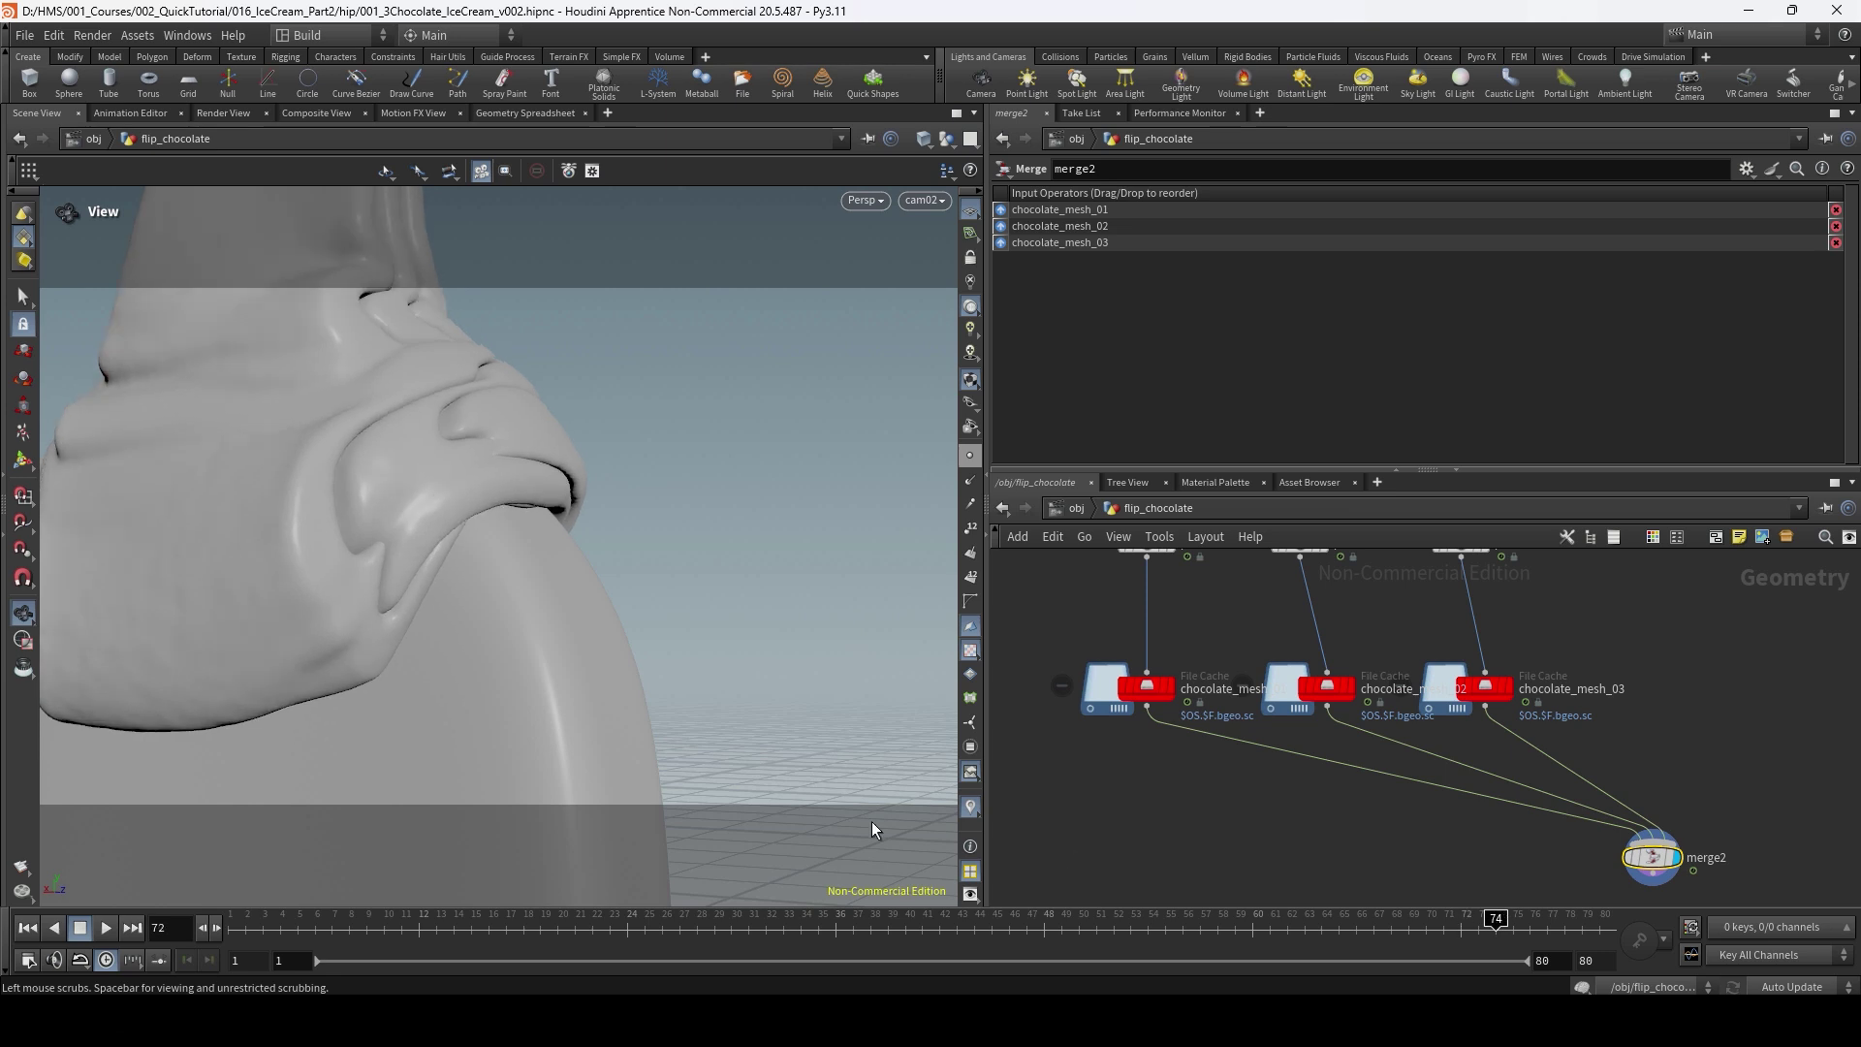
Examine the merged chocolate meshes in wireframe shading across the timeline, with the other objects hidden and shown.
{"action": "left_click", "coordinate": [919, 144]}
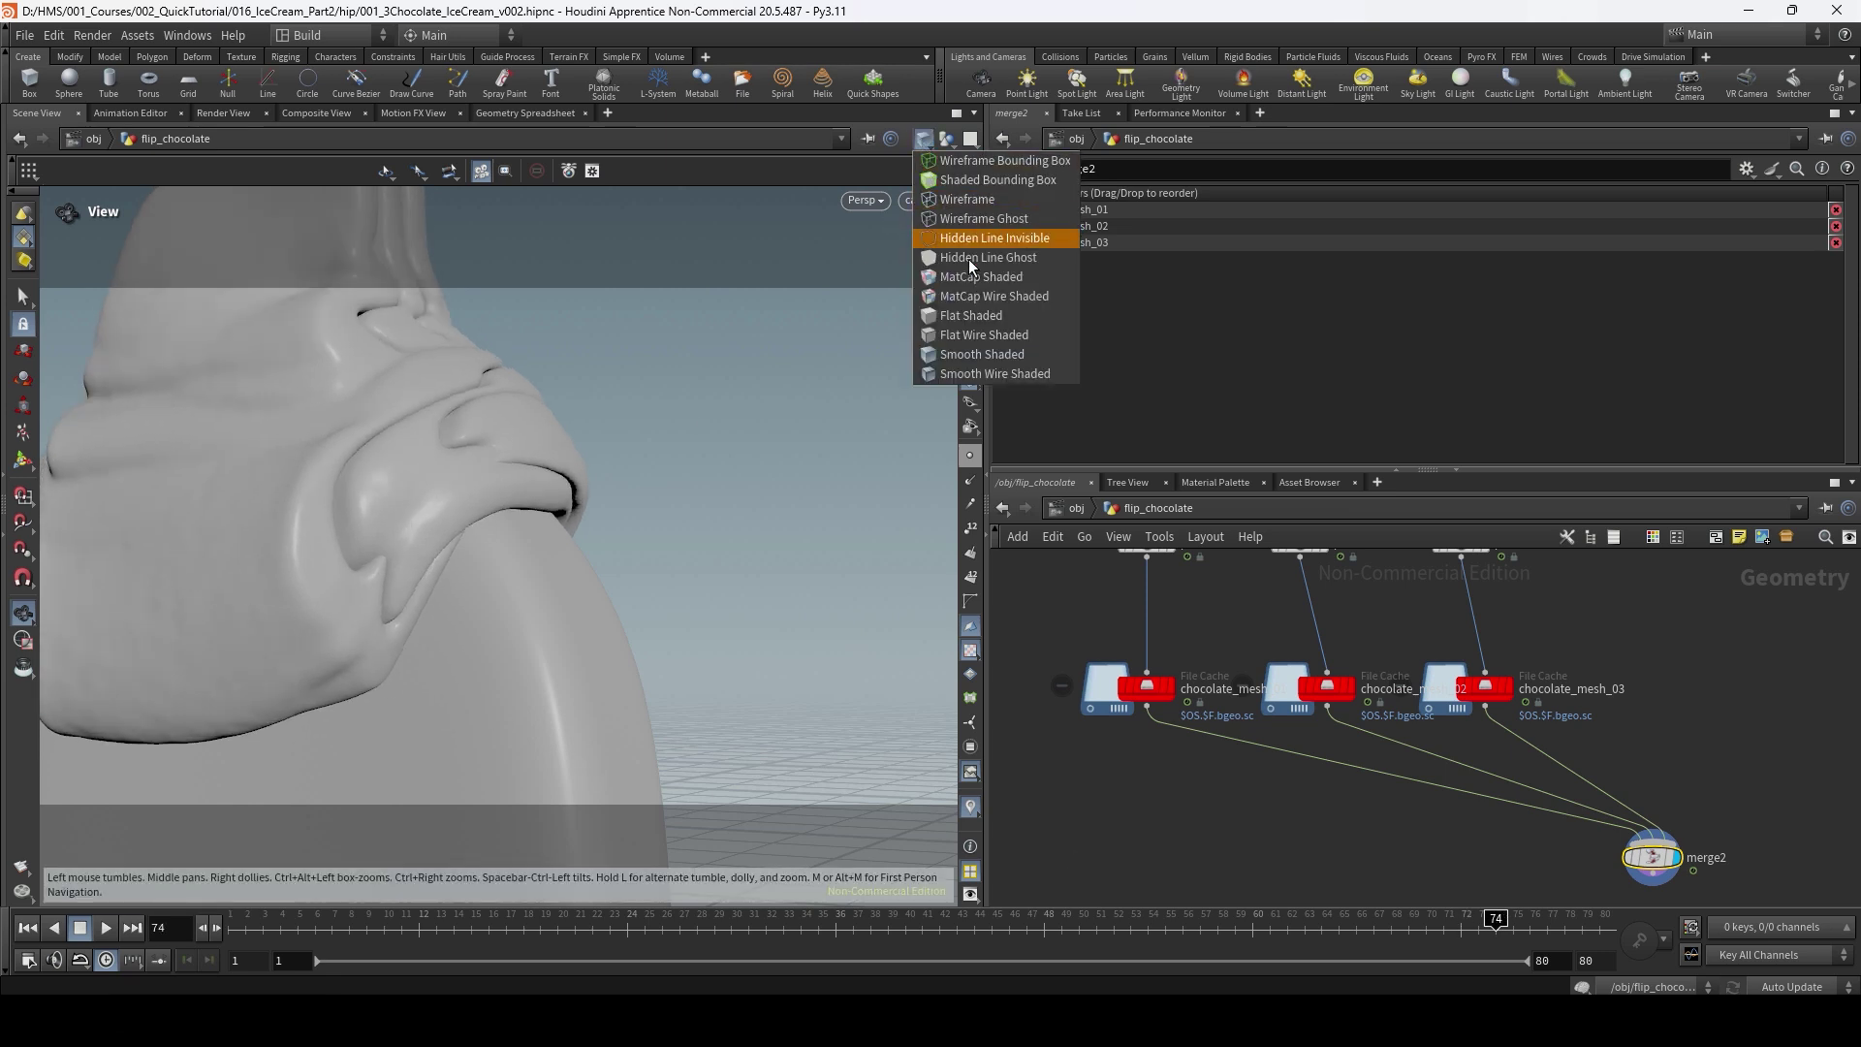
{"action": "left_click", "coordinate": [1007, 362]}
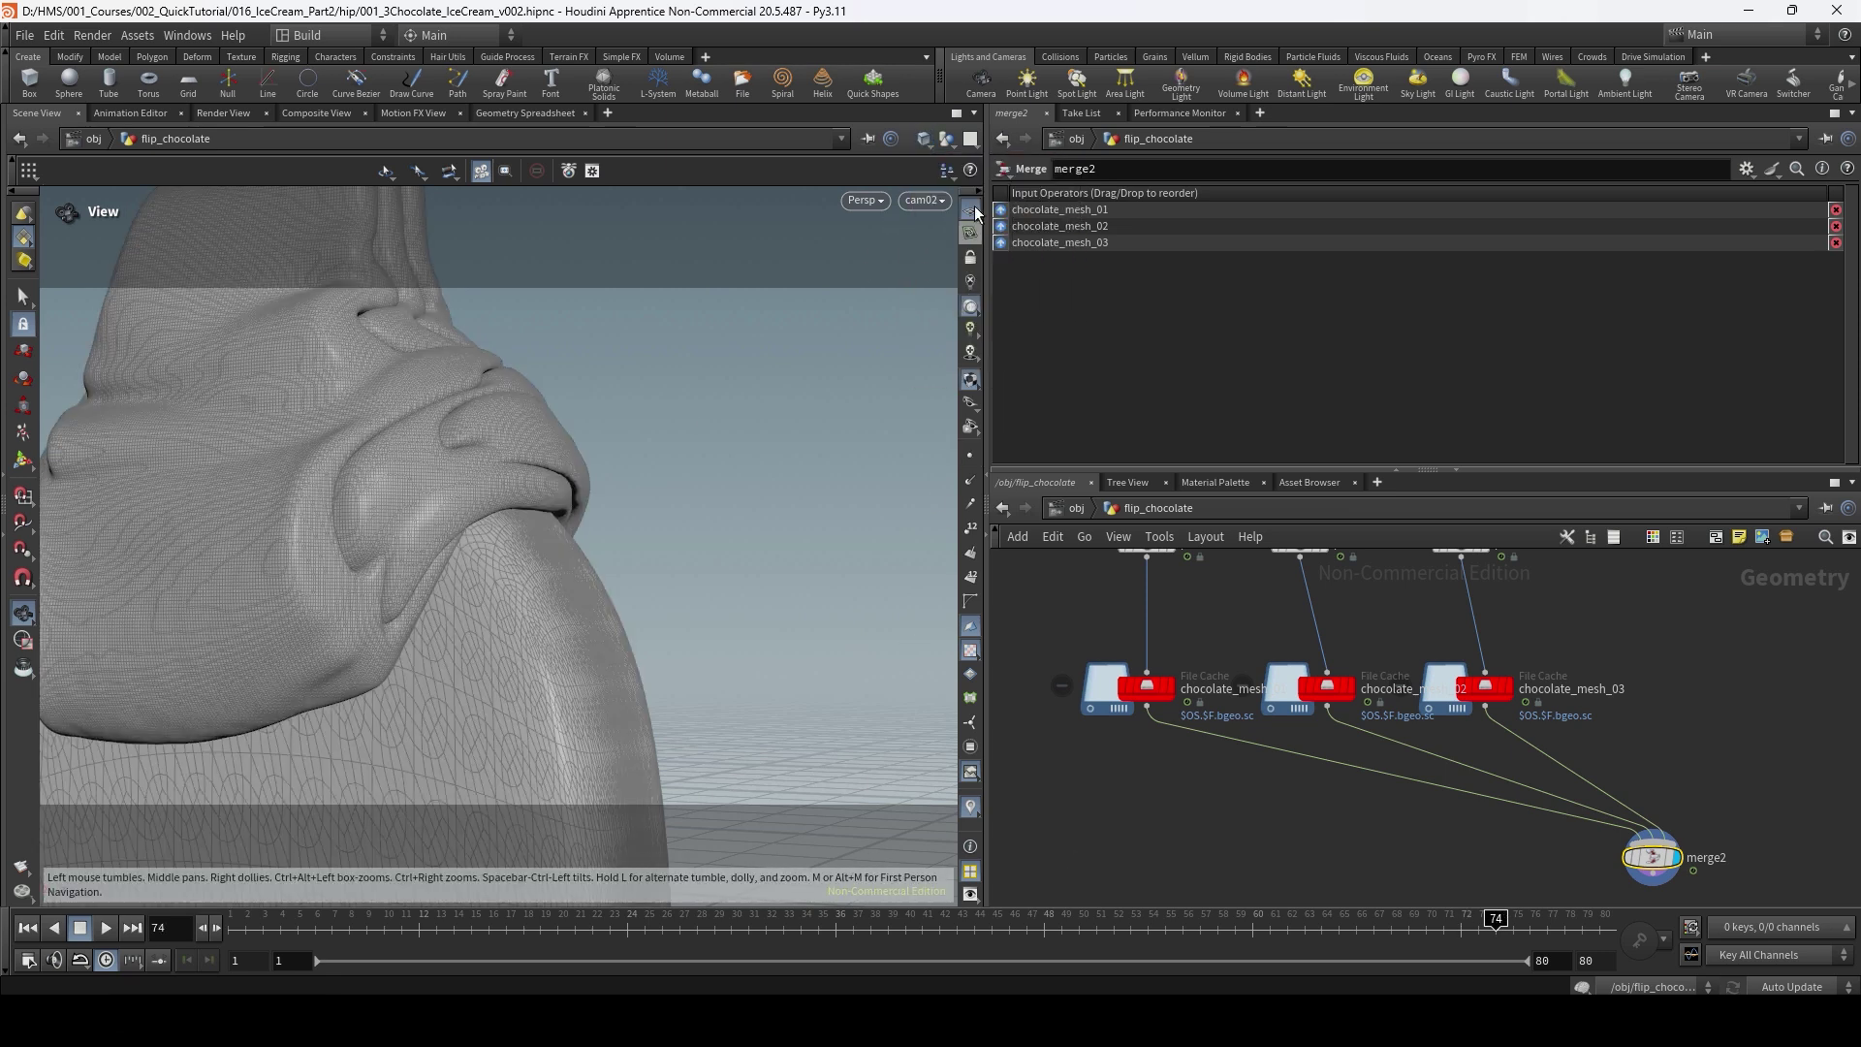
{"action": "left_click", "coordinate": [949, 137]}
{"action": "left_click", "coordinate": [974, 201]}
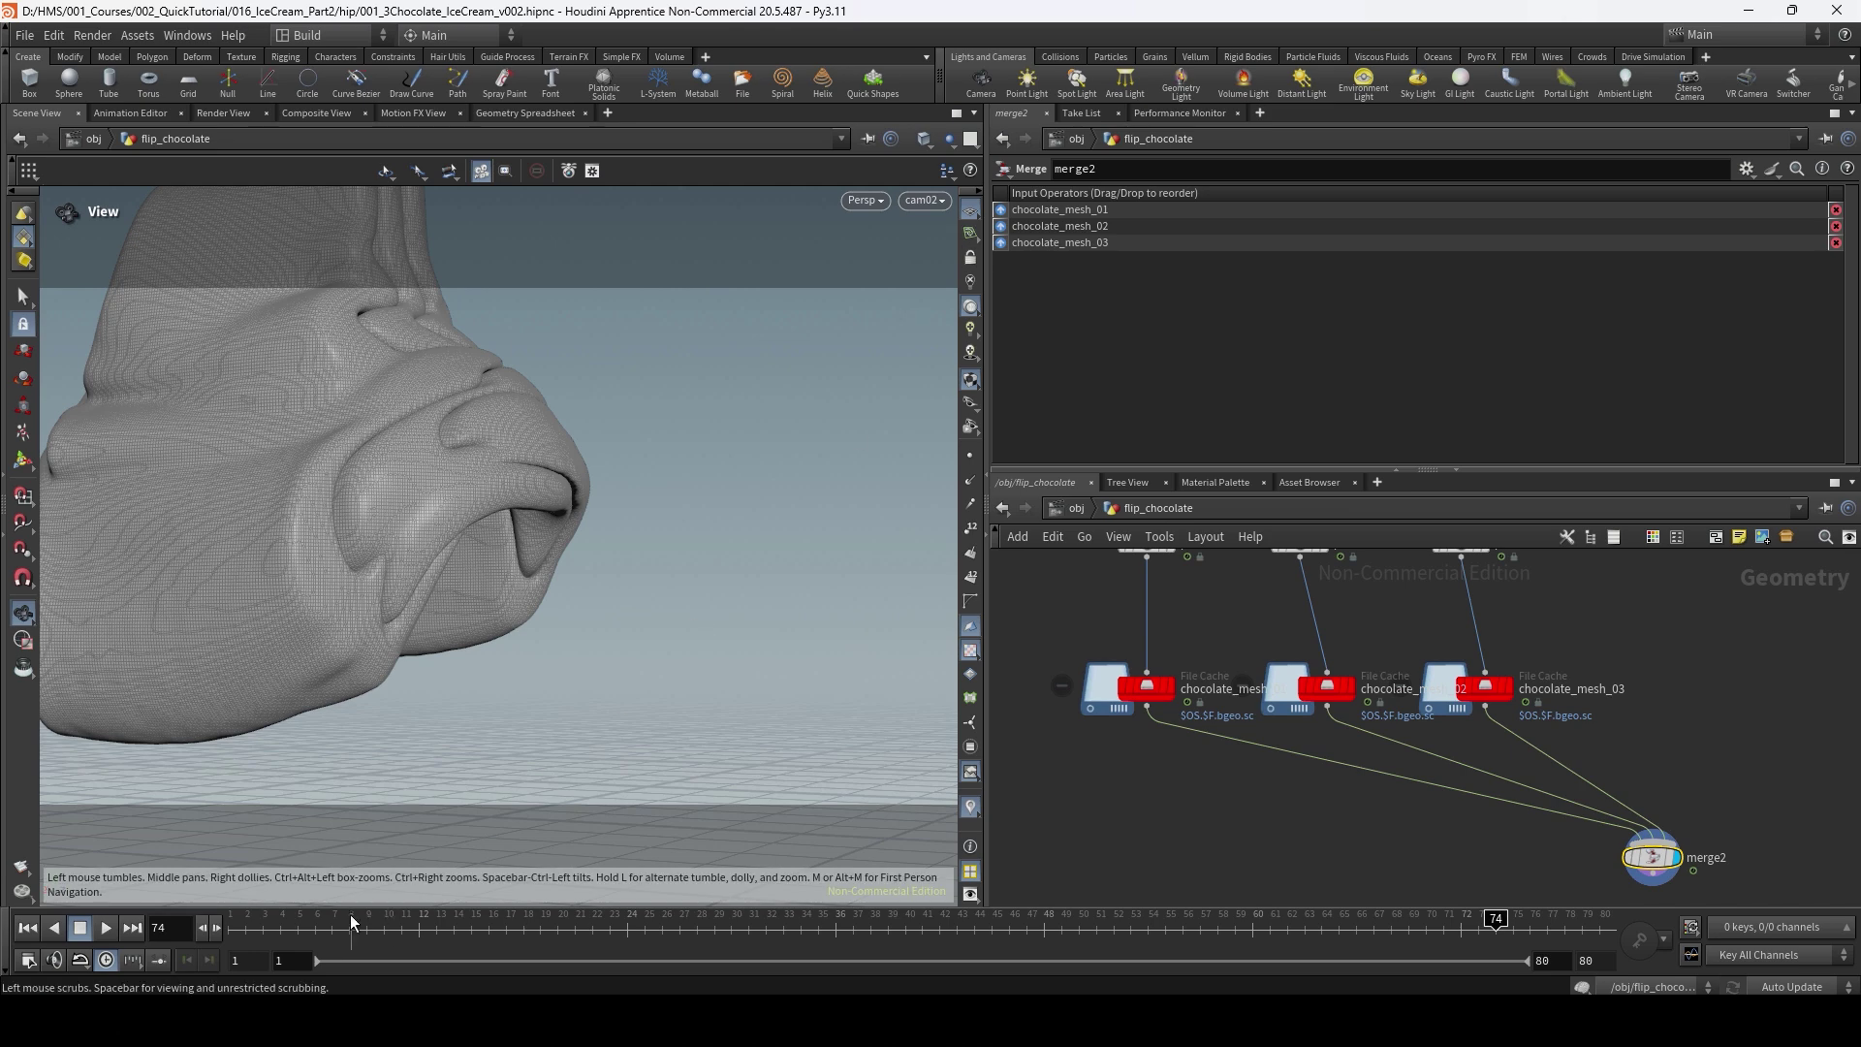
{"action": "left_click_drag", "start_coordinate": [351, 926], "coordinate": [731, 901]}
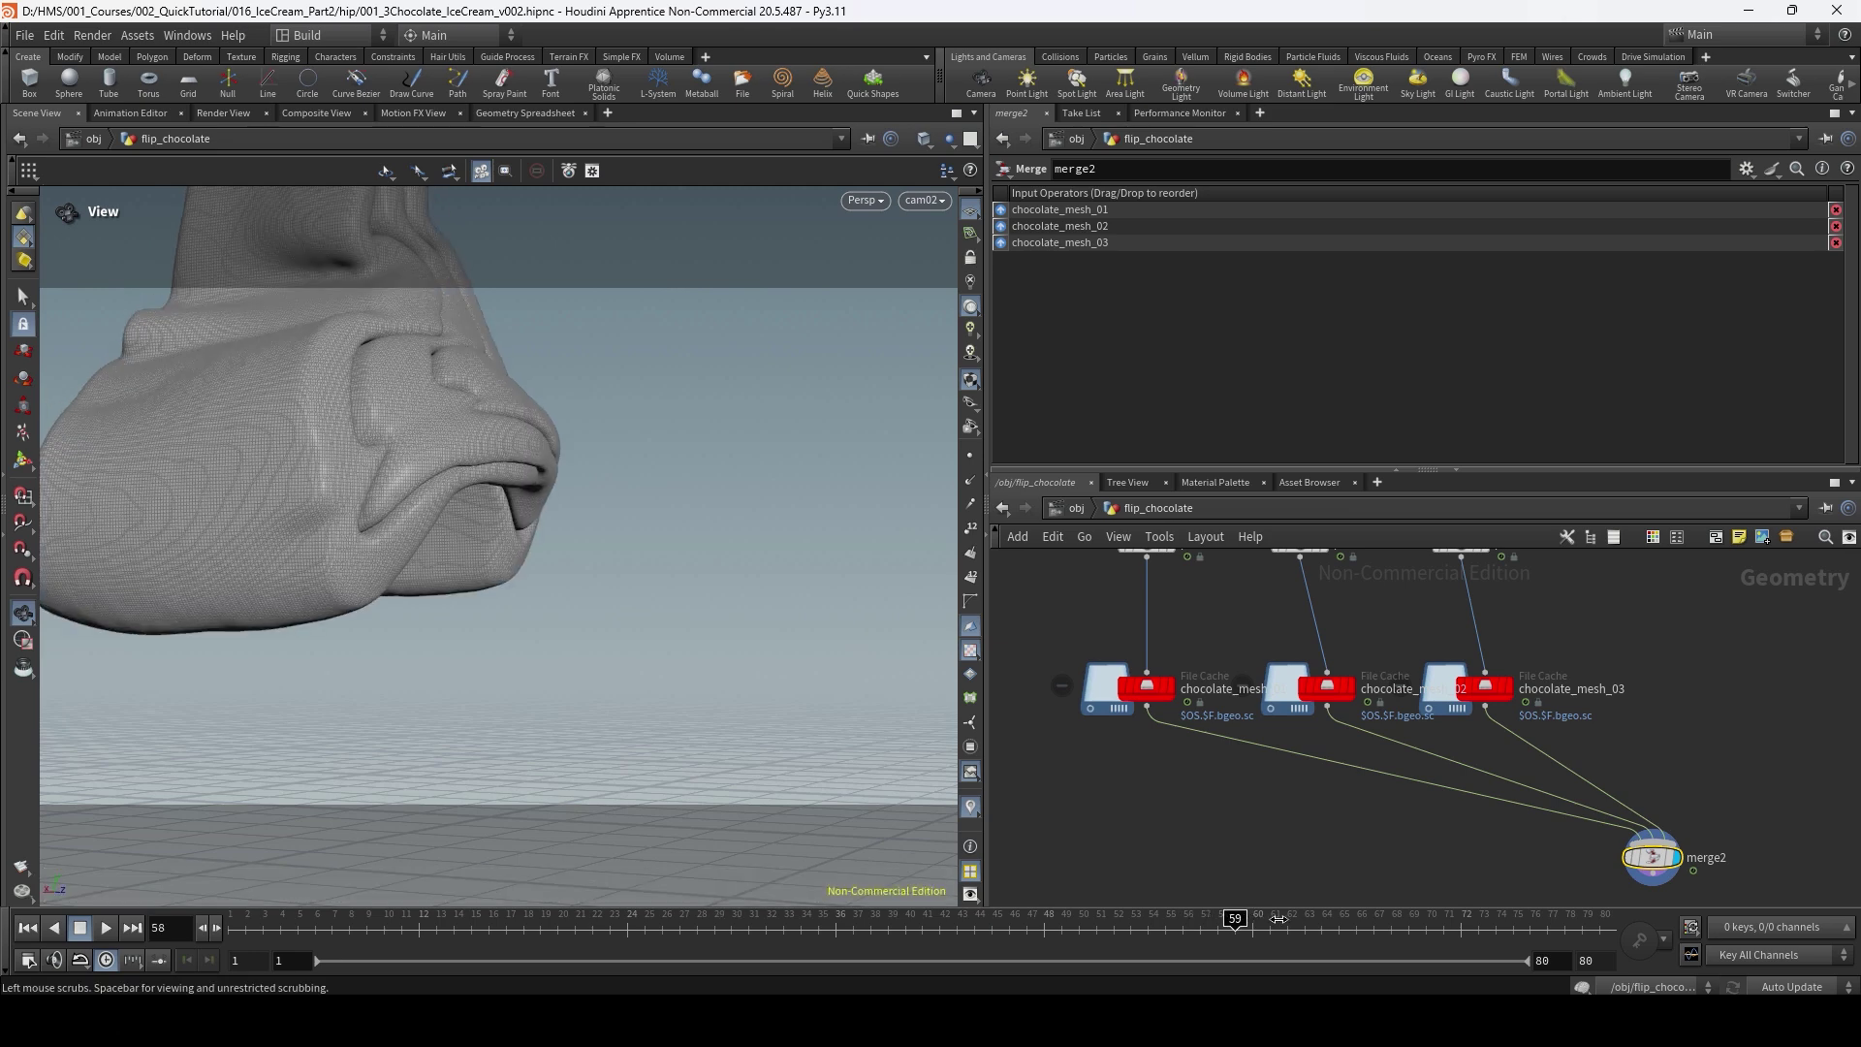
{"action": "left_click", "coordinate": [950, 143]}
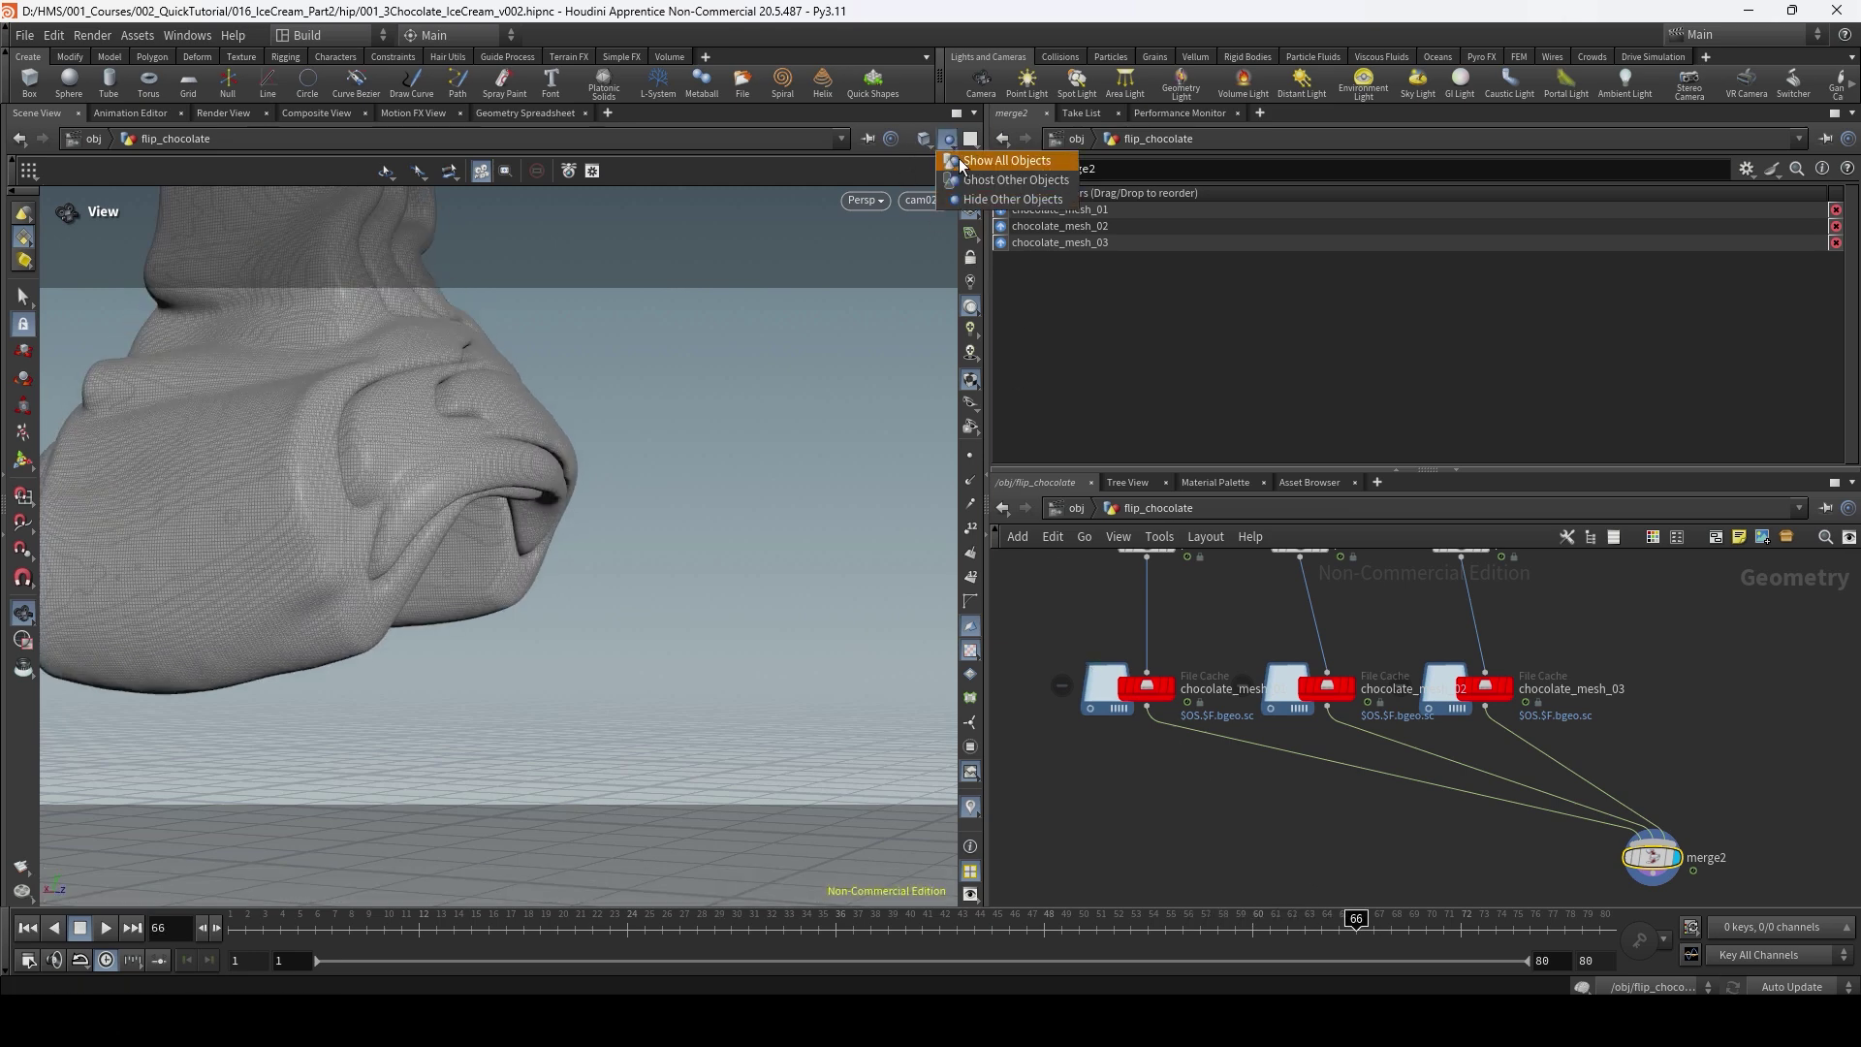
{"action": "left_click", "coordinate": [958, 159]}
{"action": "left_click", "coordinate": [945, 145]}
{"action": "left_click", "coordinate": [962, 200]}
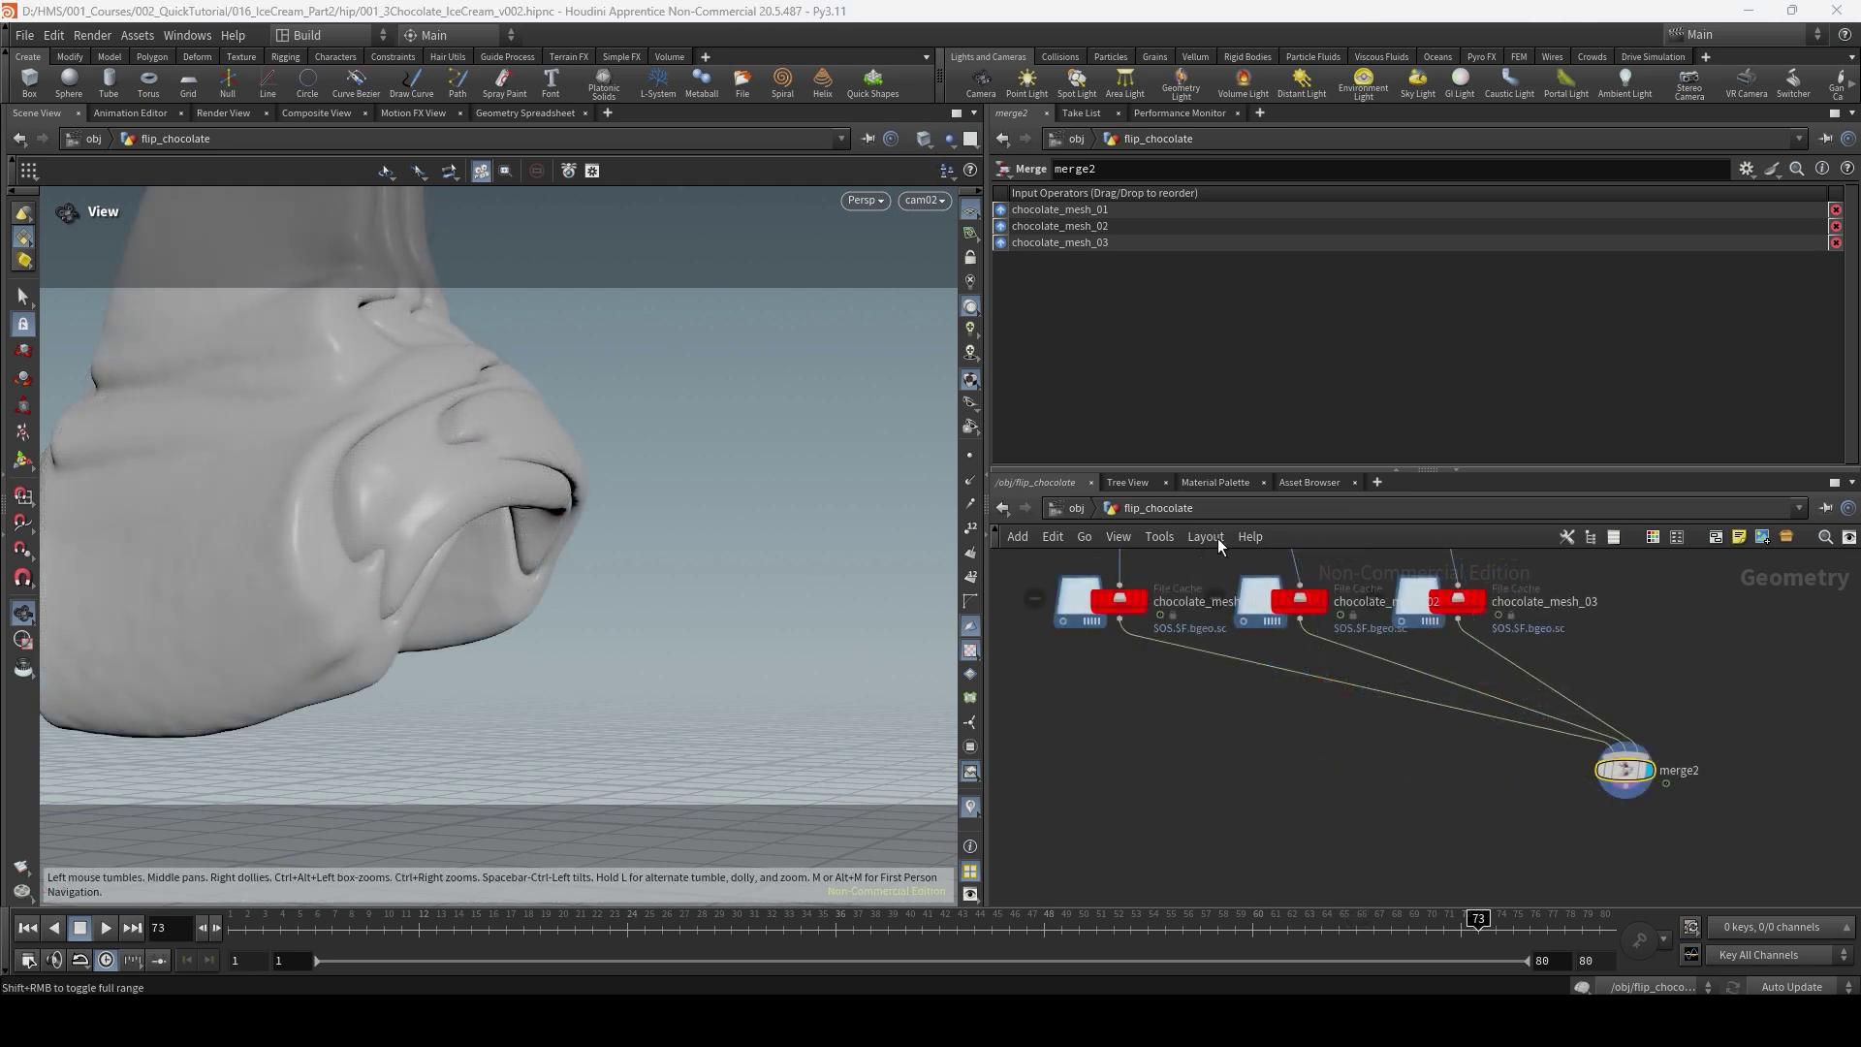
Add a Facet node after chocolate_mesh_01, display it and enable Post-Compute Normals.
{"action": "key", "text": "Tab"}
{"action": "type", "text": "face"}
{"action": "key", "text": "Return"}
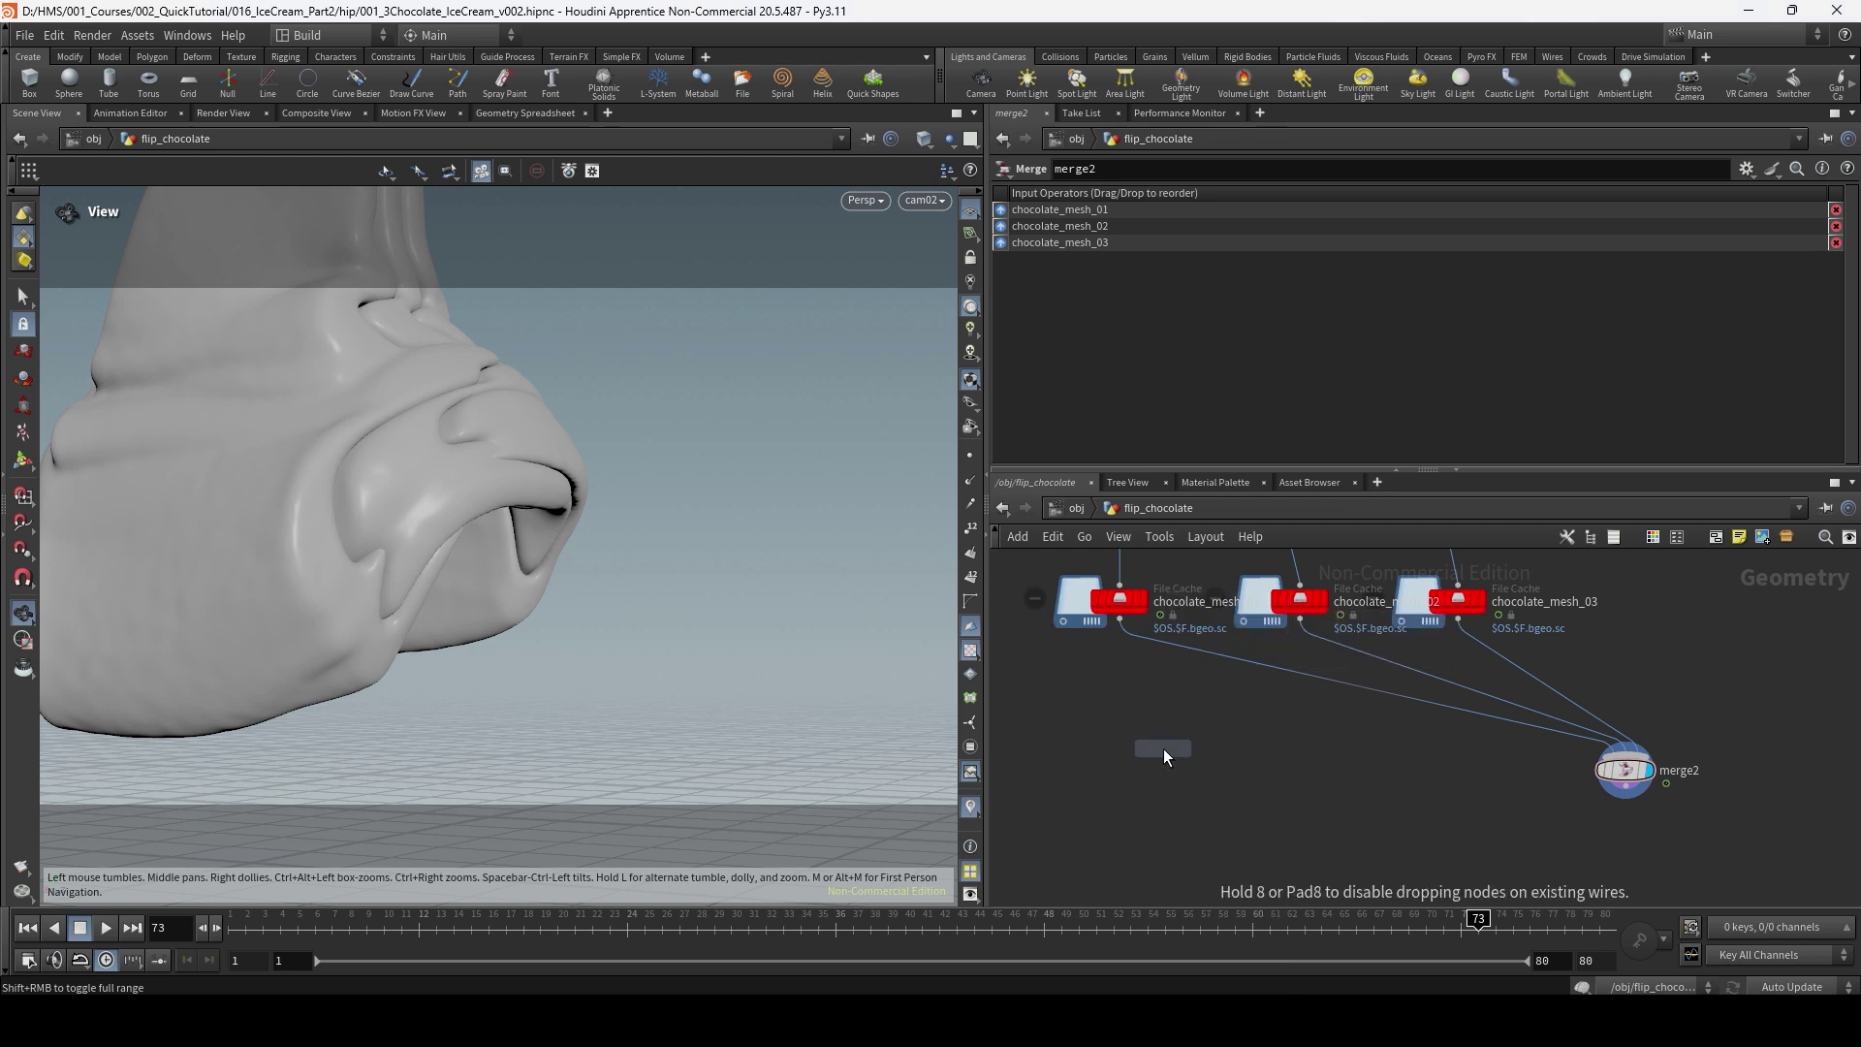
{"action": "left_click", "coordinate": [1163, 750]}
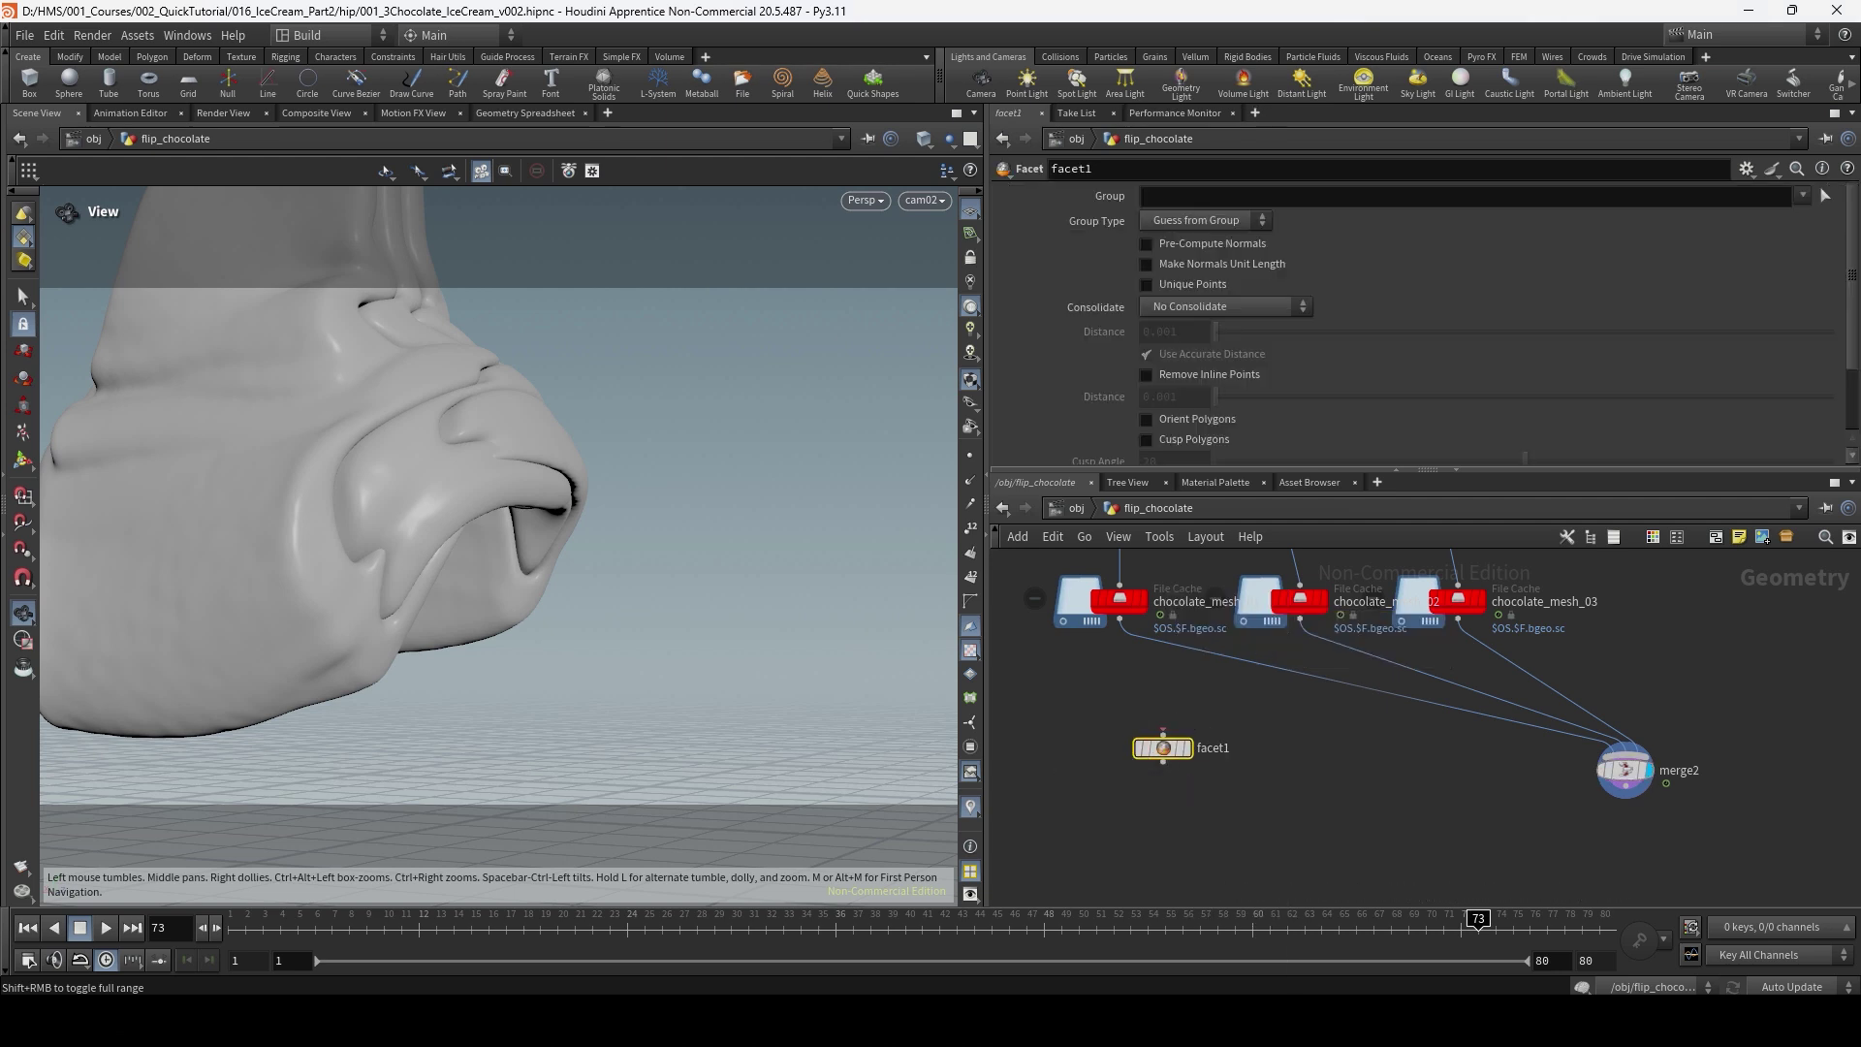
{"action": "scroll", "coordinate": [55, 354], "scroll_direction": "down", "scroll_amount": 1}
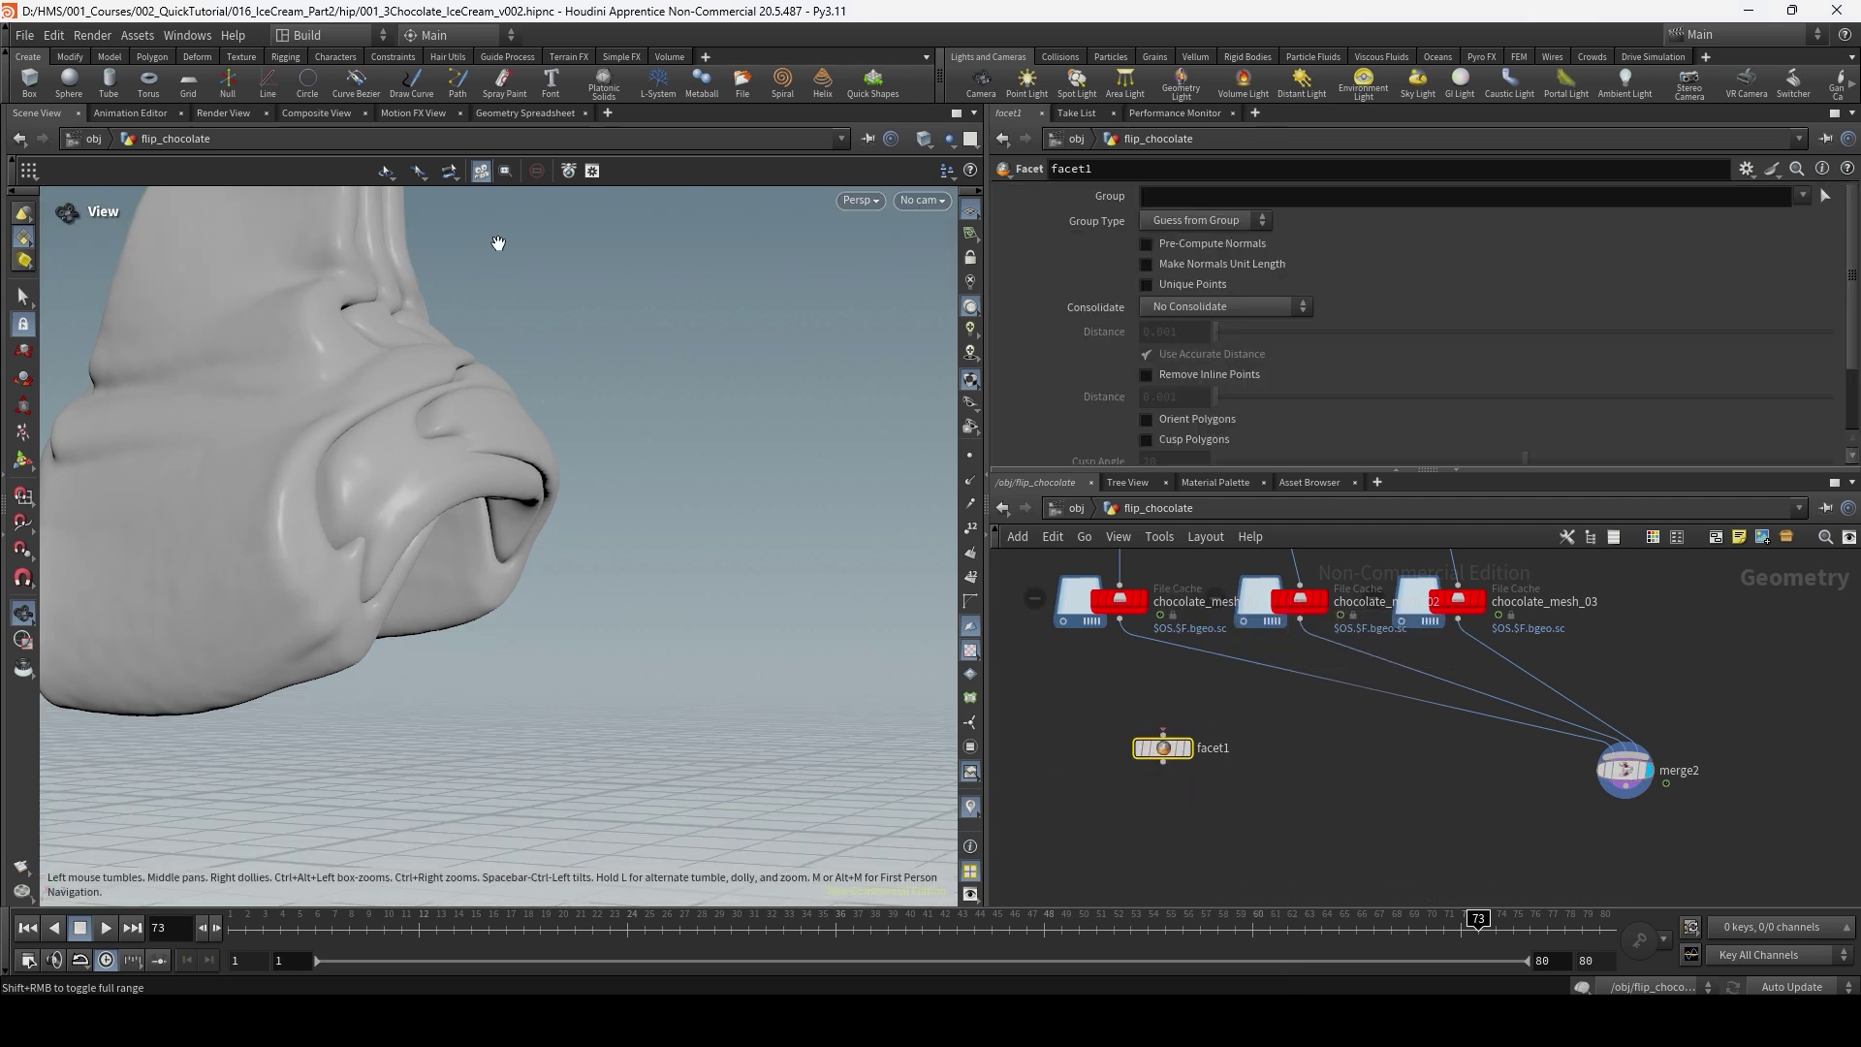
{"action": "left_click_drag", "start_coordinate": [1163, 748], "coordinate": [1119, 620]}
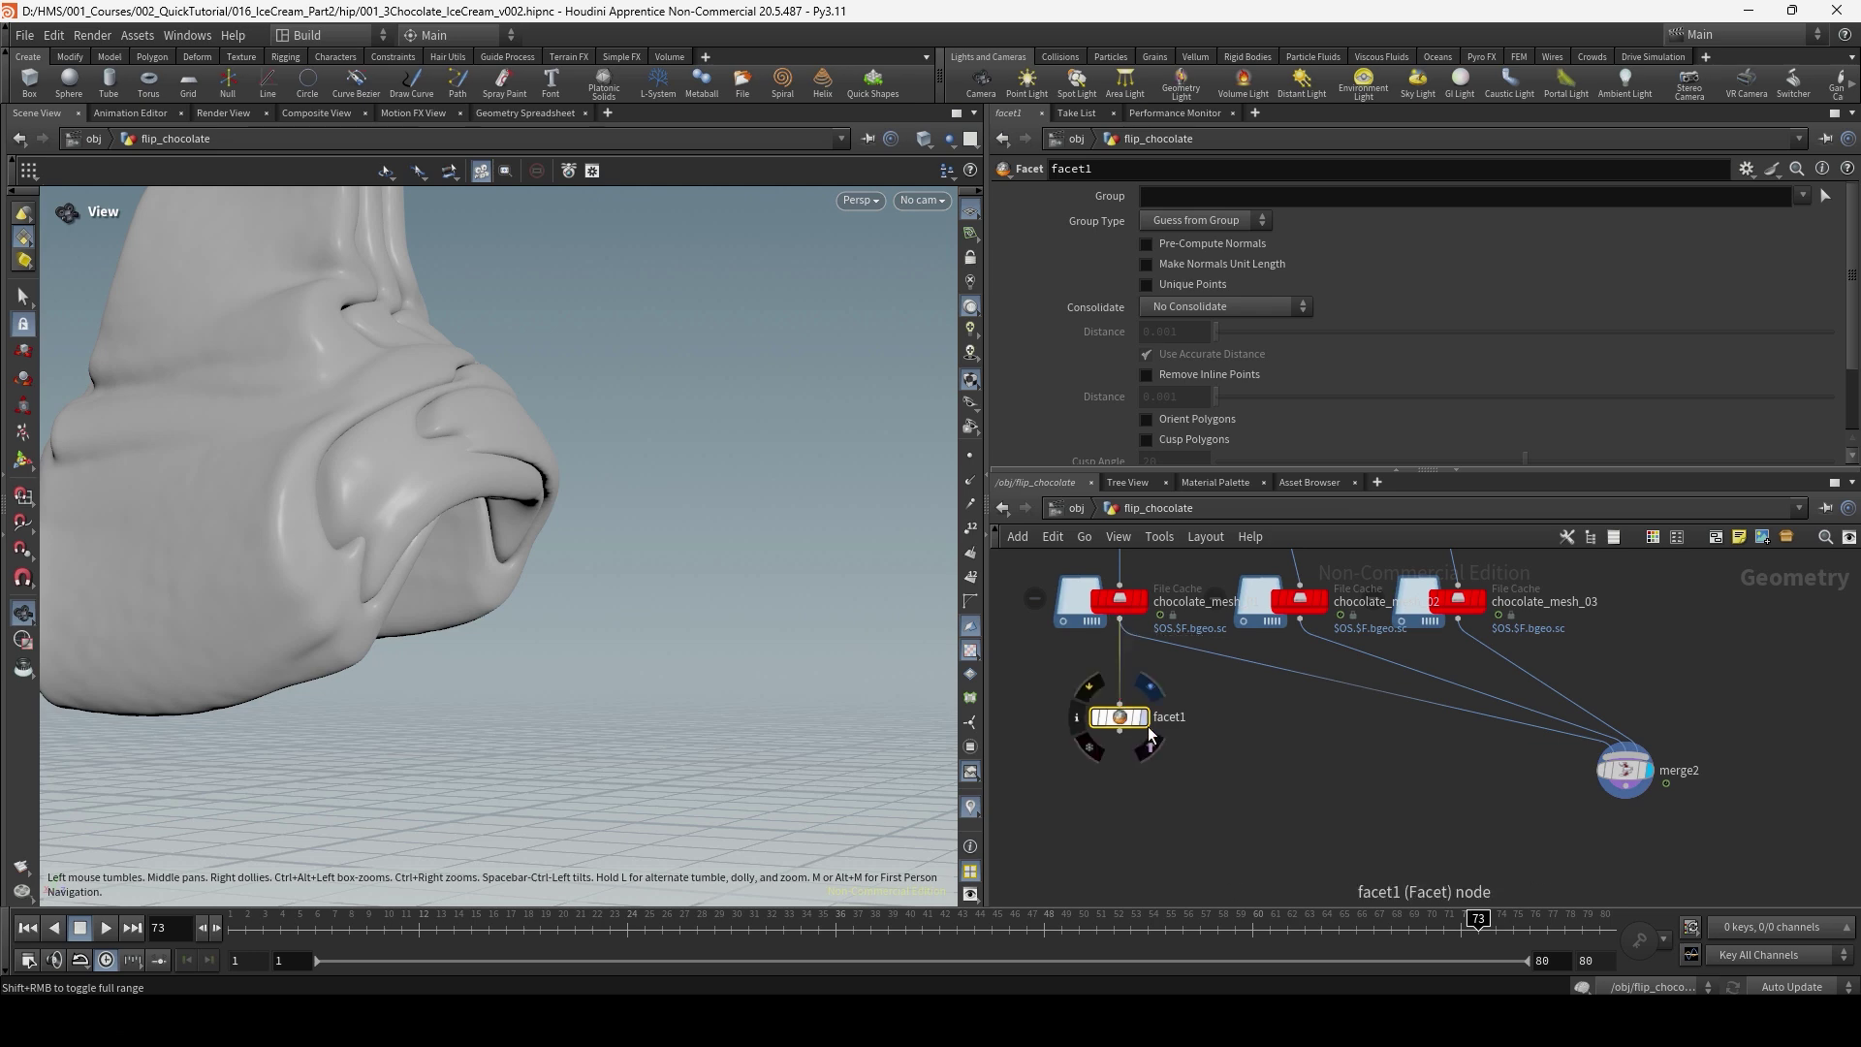
{"action": "left_click", "coordinate": [1146, 719]}
{"action": "scroll", "coordinate": [1202, 411], "scroll_direction": "down", "scroll_amount": 3}
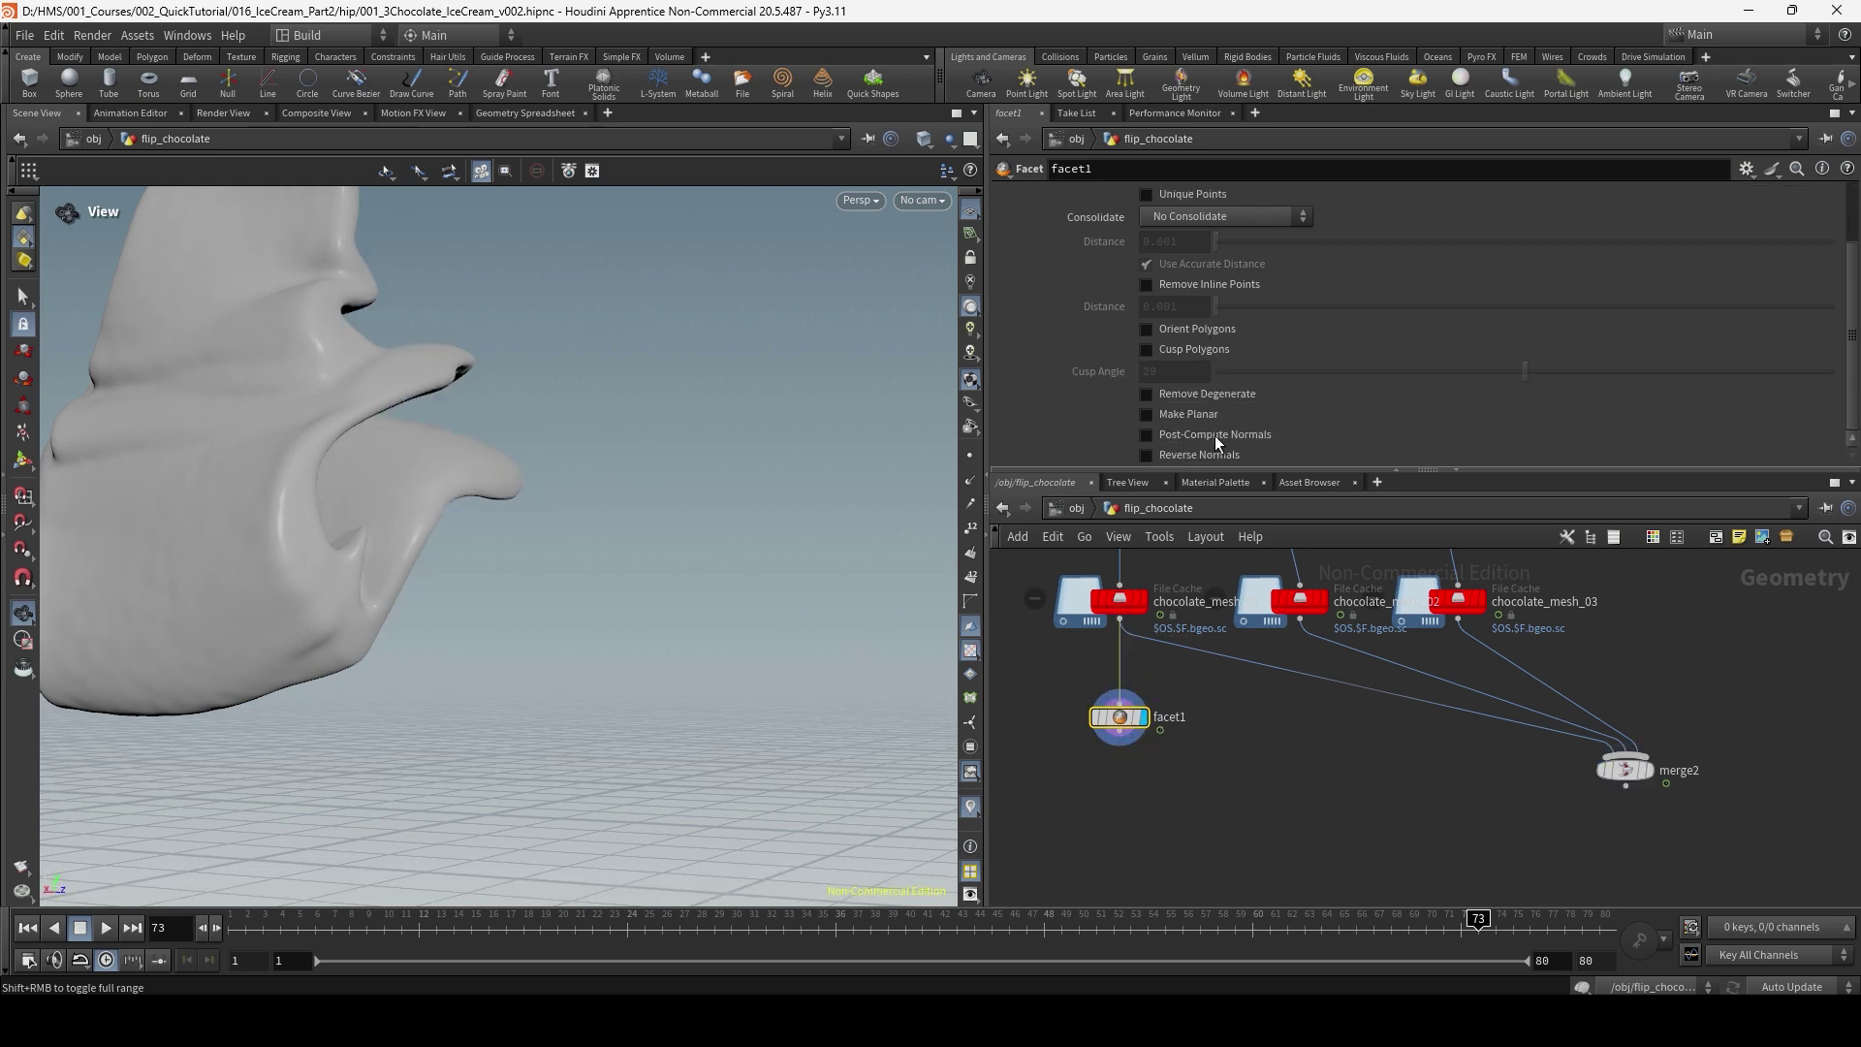
{"action": "left_click", "coordinate": [1192, 434]}
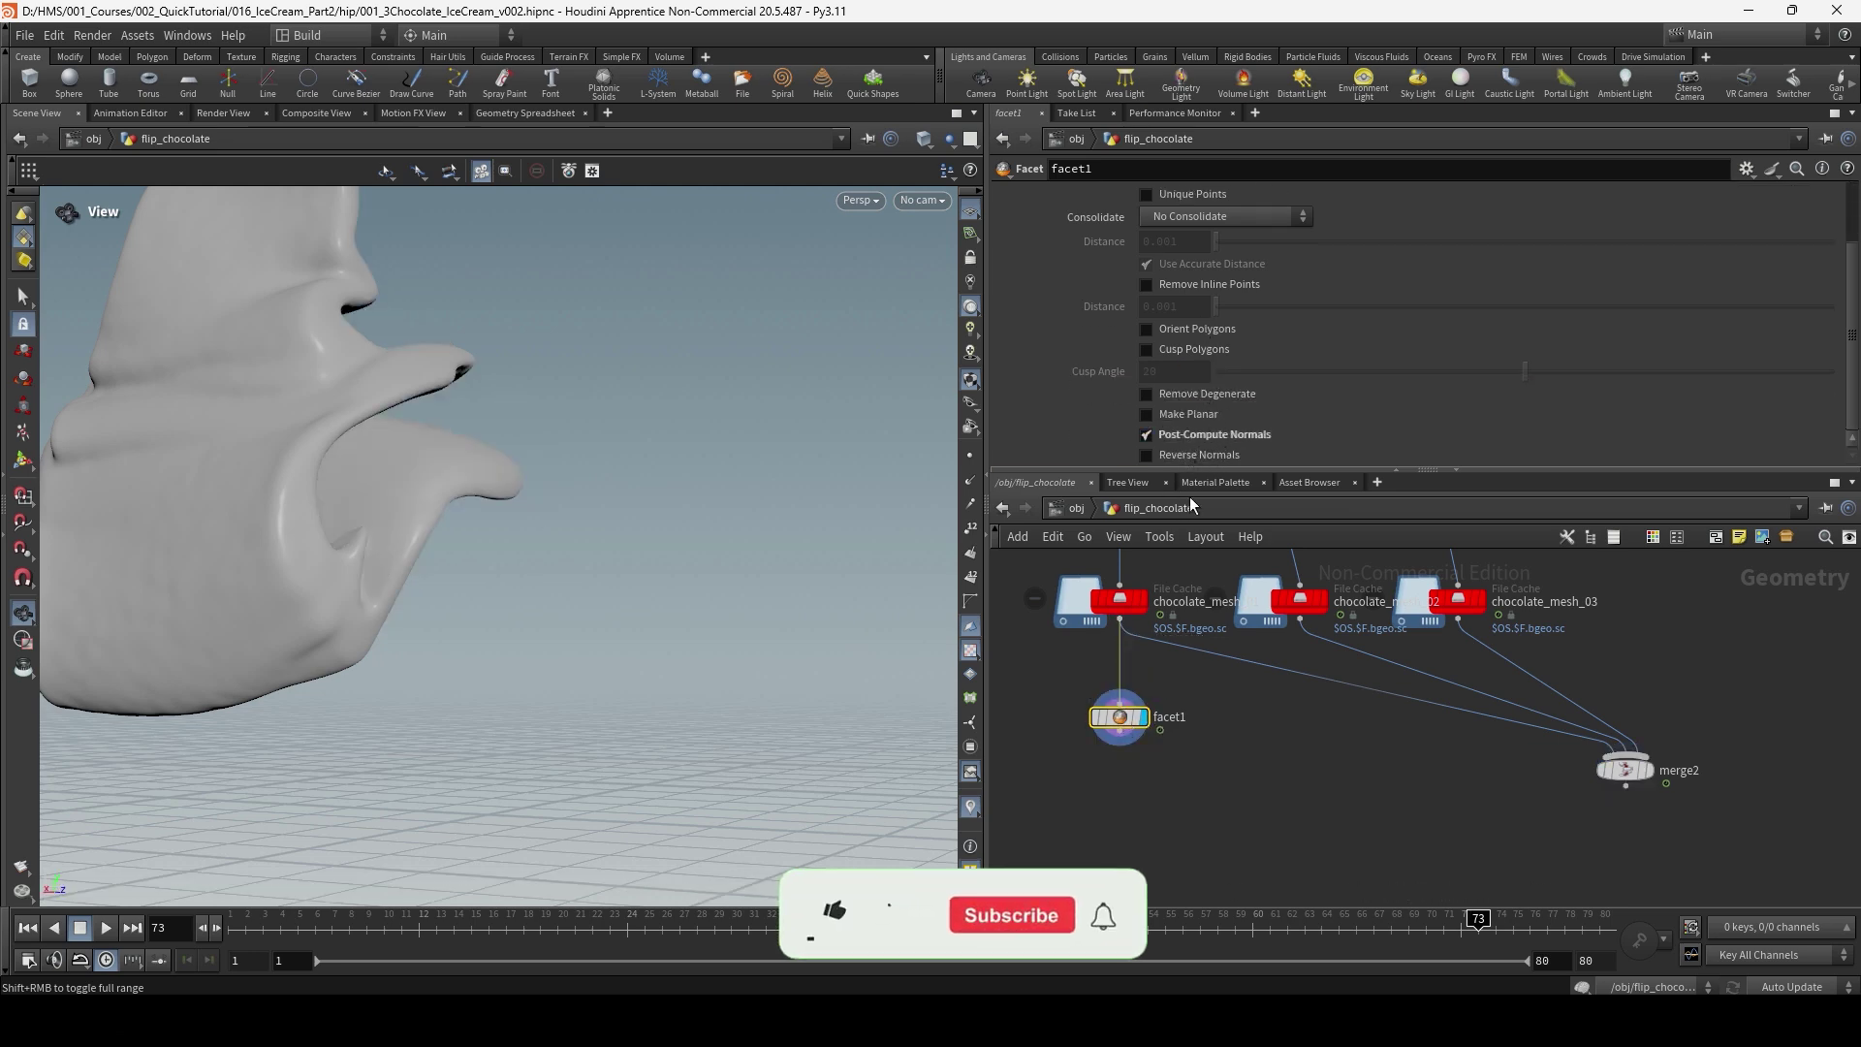
Duplicate the Facet node twice and connect the copies to chocolate_mesh_02 and chocolate_mesh_03.
{"action": "key", "text": "ctrl+c"}
{"action": "key", "text": "ctrl+v"}
{"action": "left_click_drag", "start_coordinate": [1354, 723], "coordinate": [1451, 734]}
{"action": "key", "text": "Escape"}
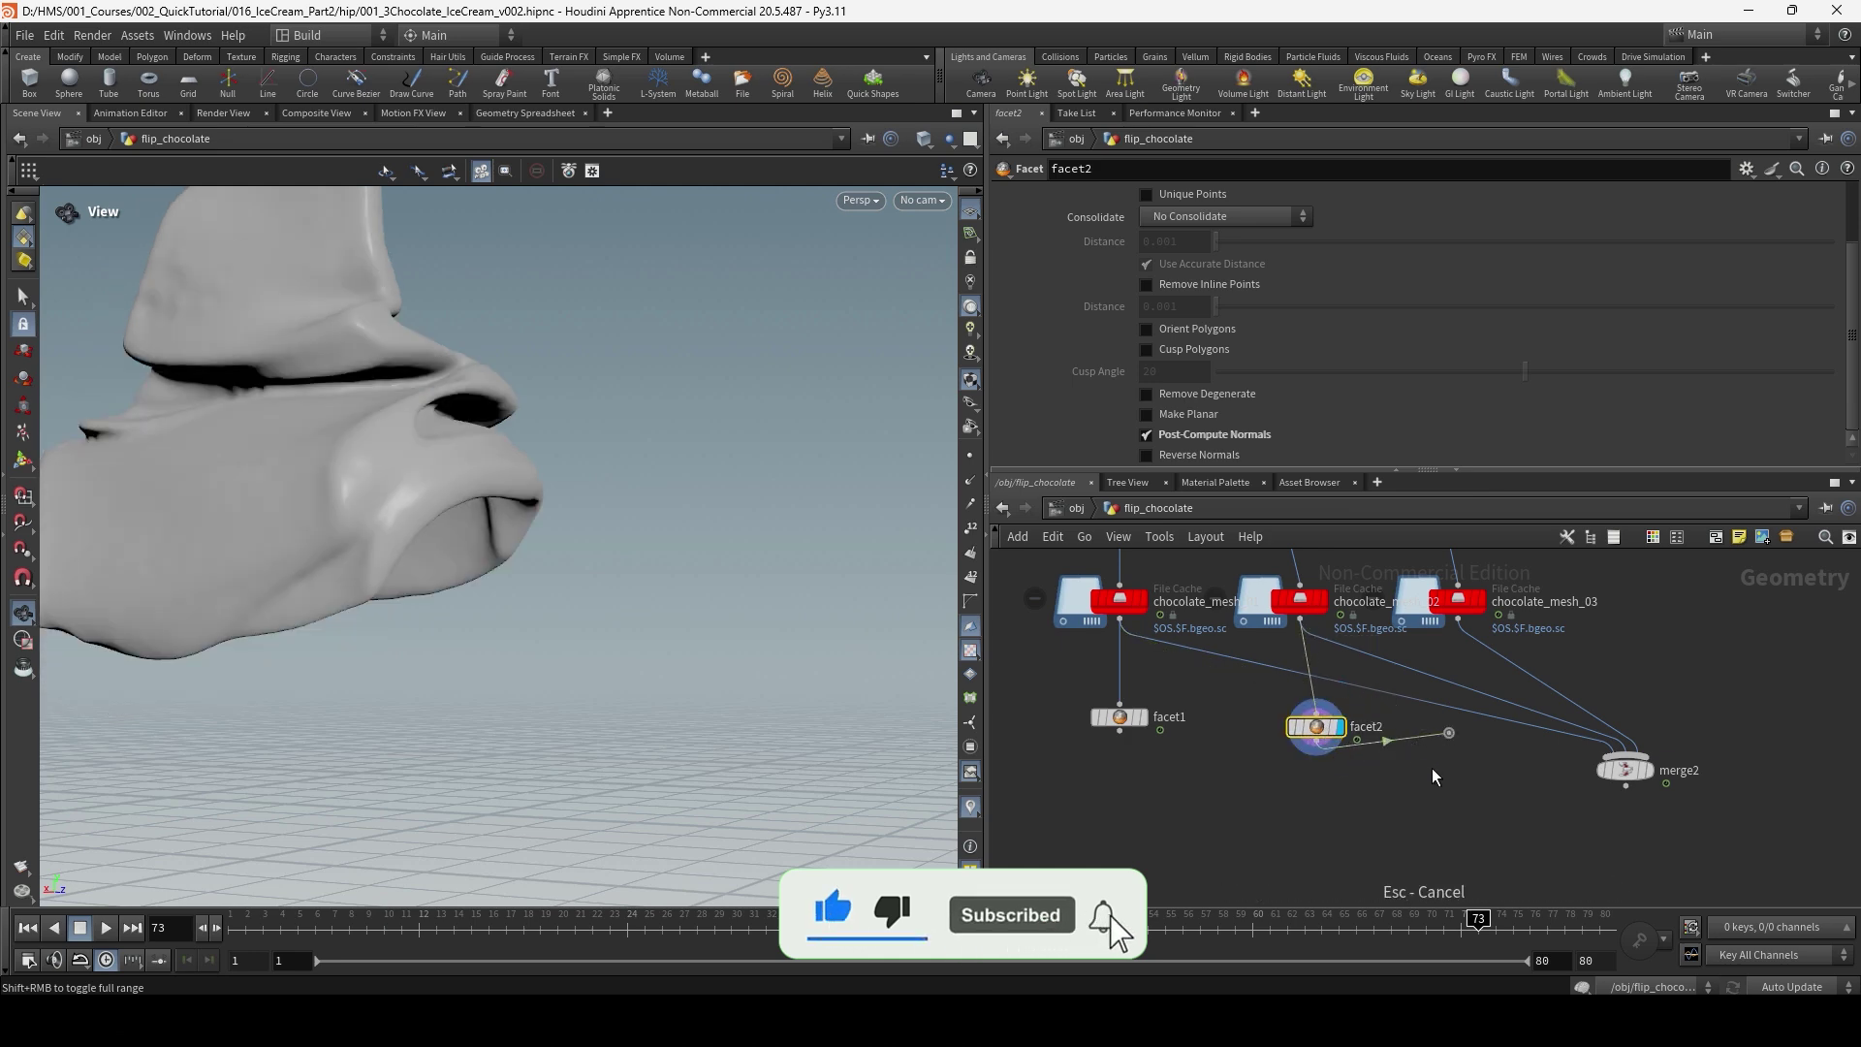
{"action": "left_click_drag", "start_coordinate": [1320, 727], "coordinate": [1471, 734], "text": "alt"}
{"action": "left_click_drag", "start_coordinate": [1471, 721], "coordinate": [1458, 620]}
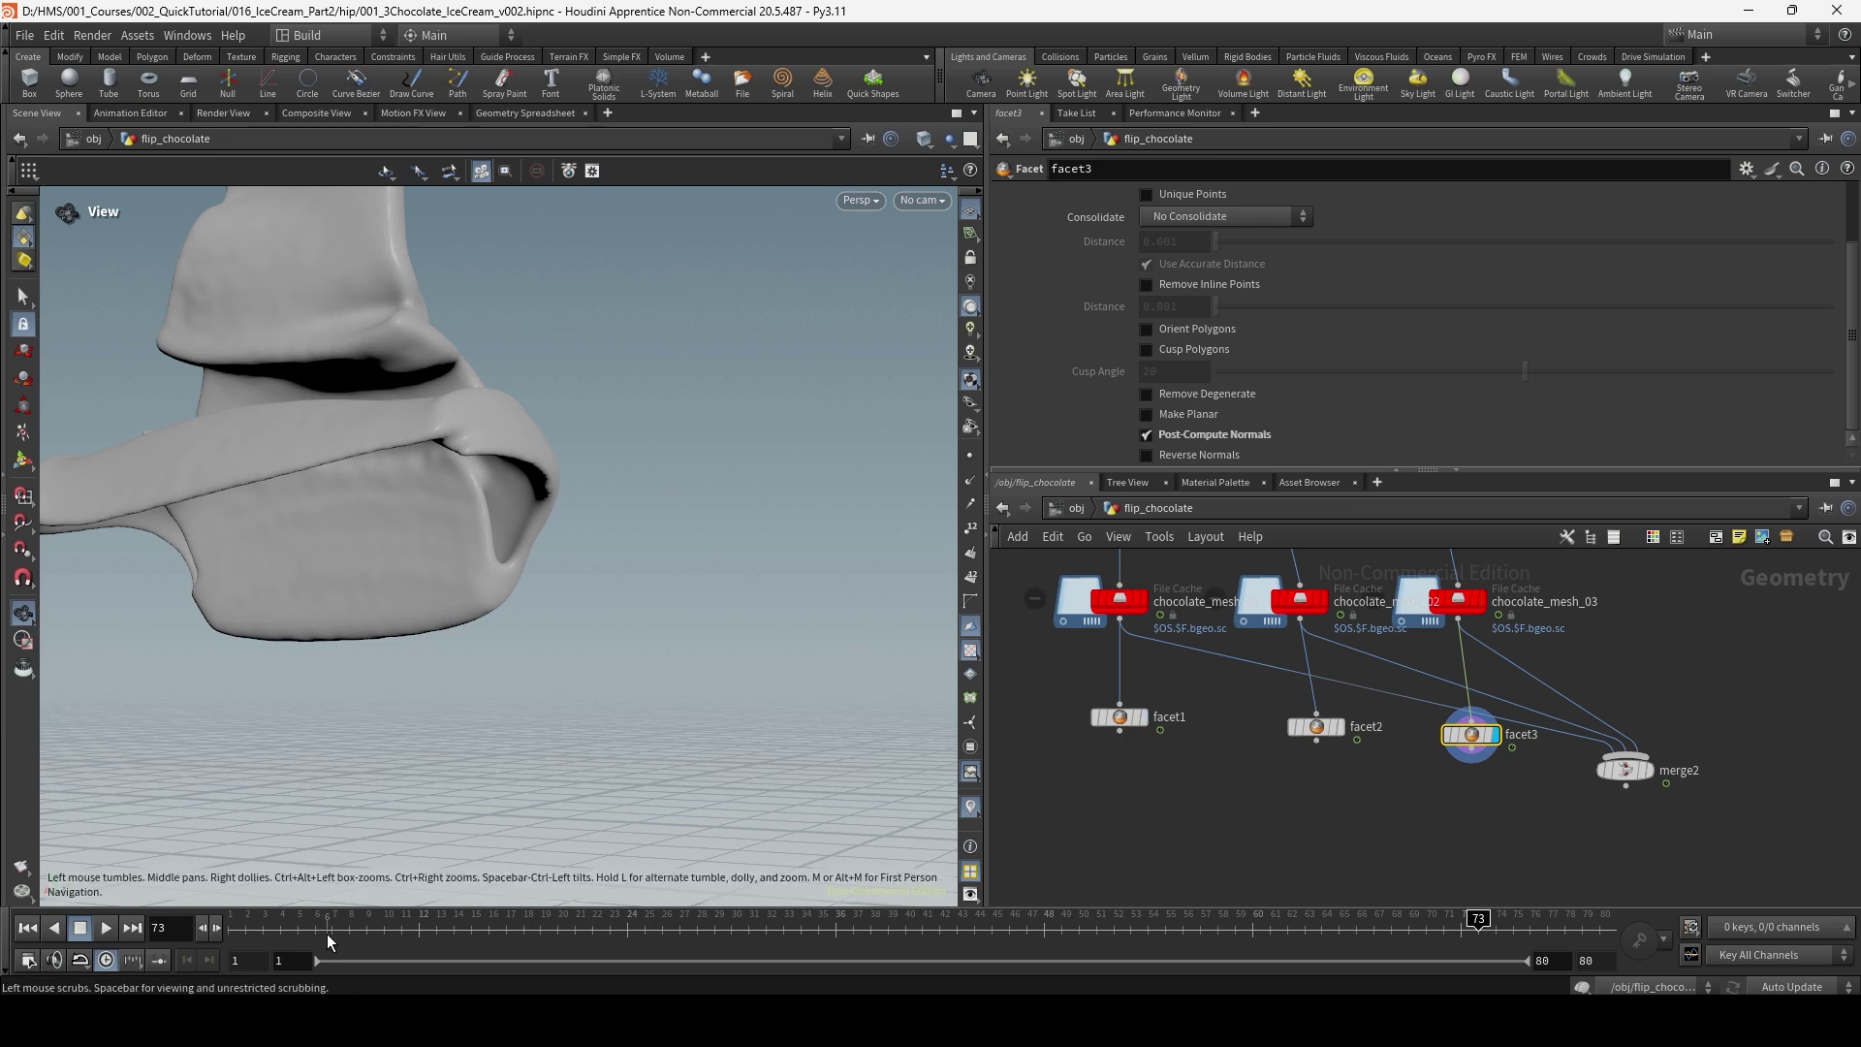
Add a Smooth node after facet1 and display its result.
{"action": "key", "text": "Tab"}
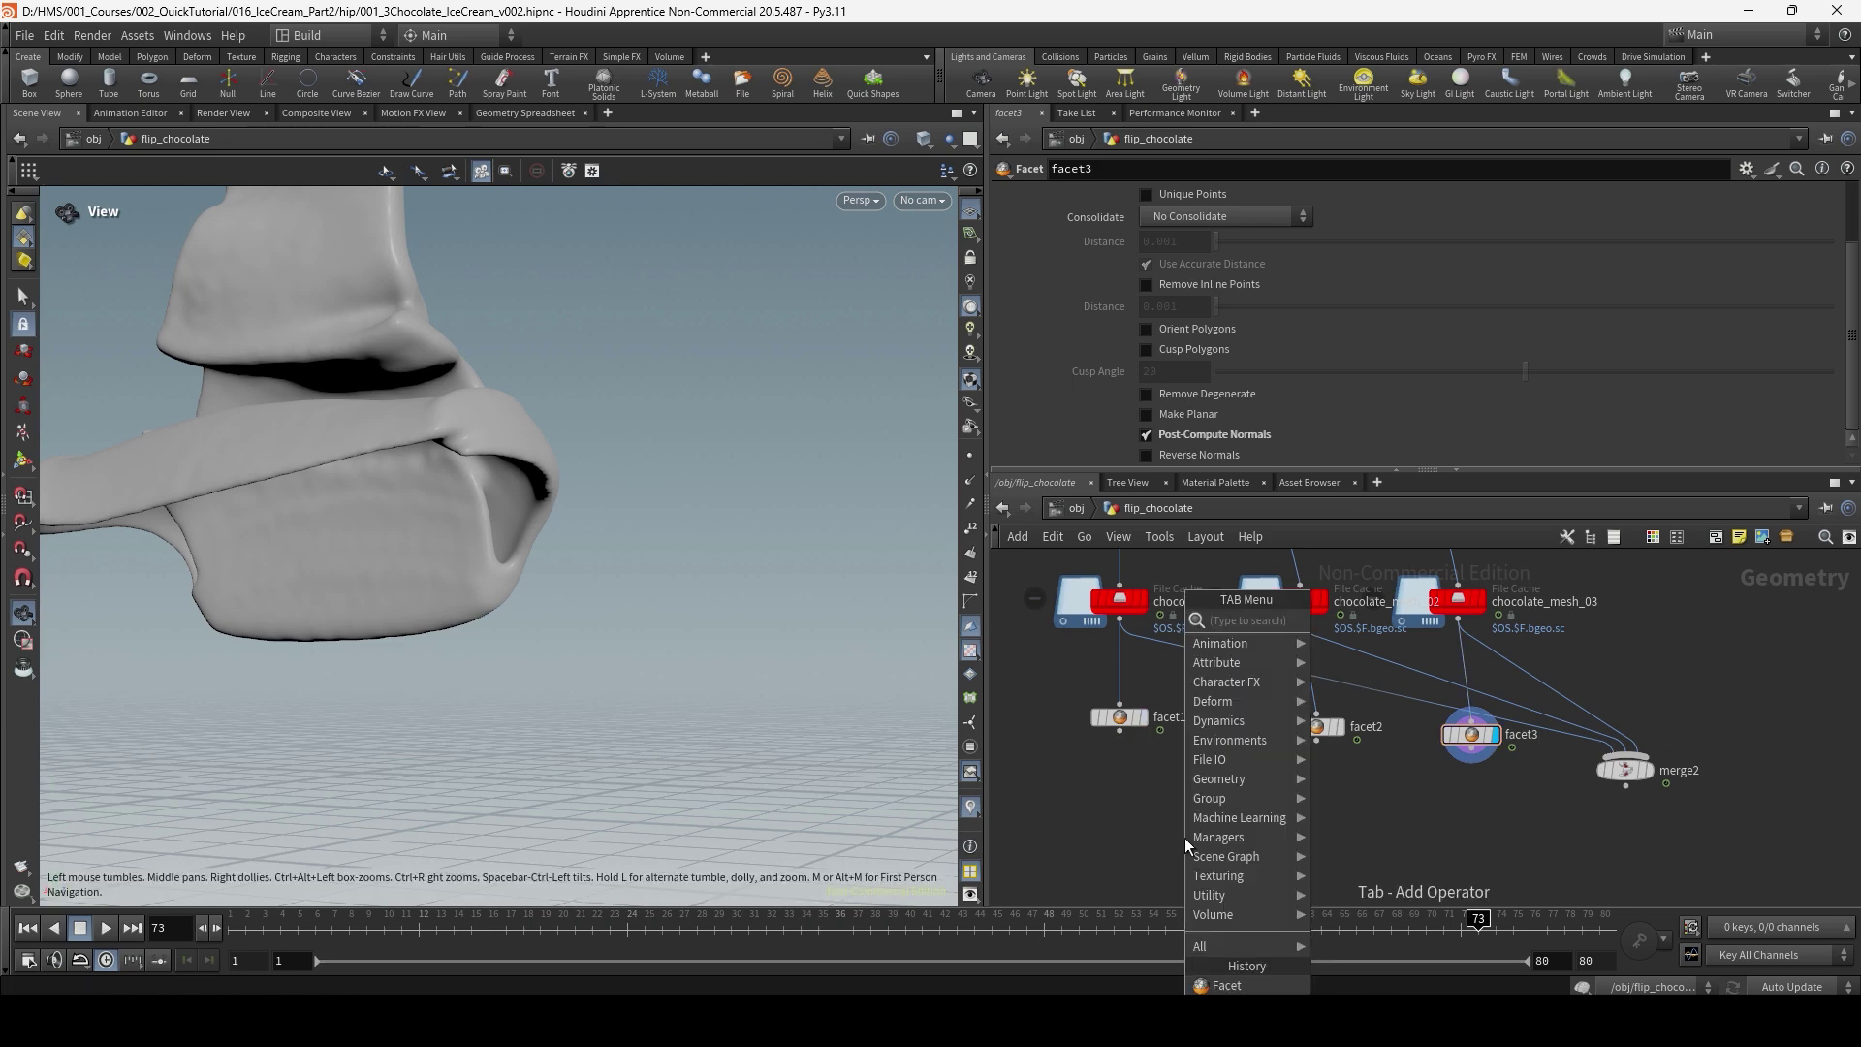
{"action": "type", "text": "smoo"}
{"action": "key", "text": "Return"}
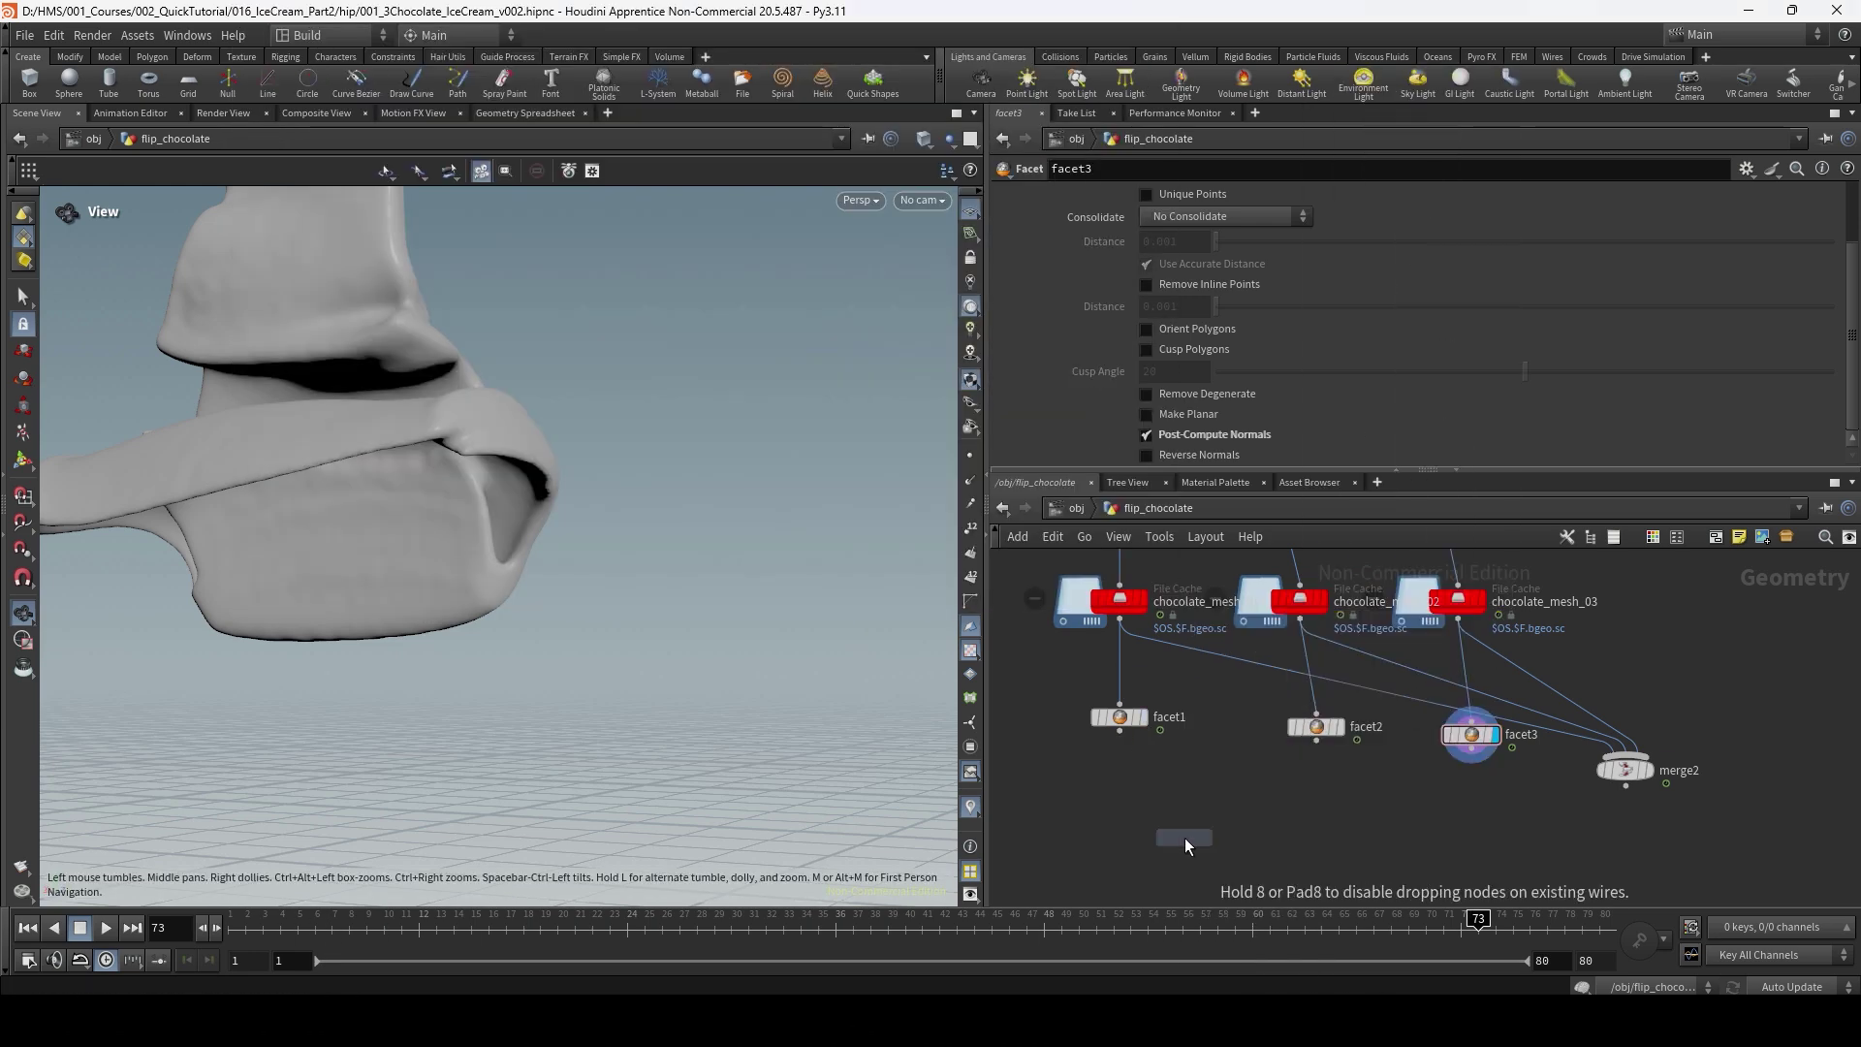
{"action": "left_click", "coordinate": [1115, 814]}
{"action": "left_click_drag", "start_coordinate": [1119, 803], "coordinate": [1124, 735]}
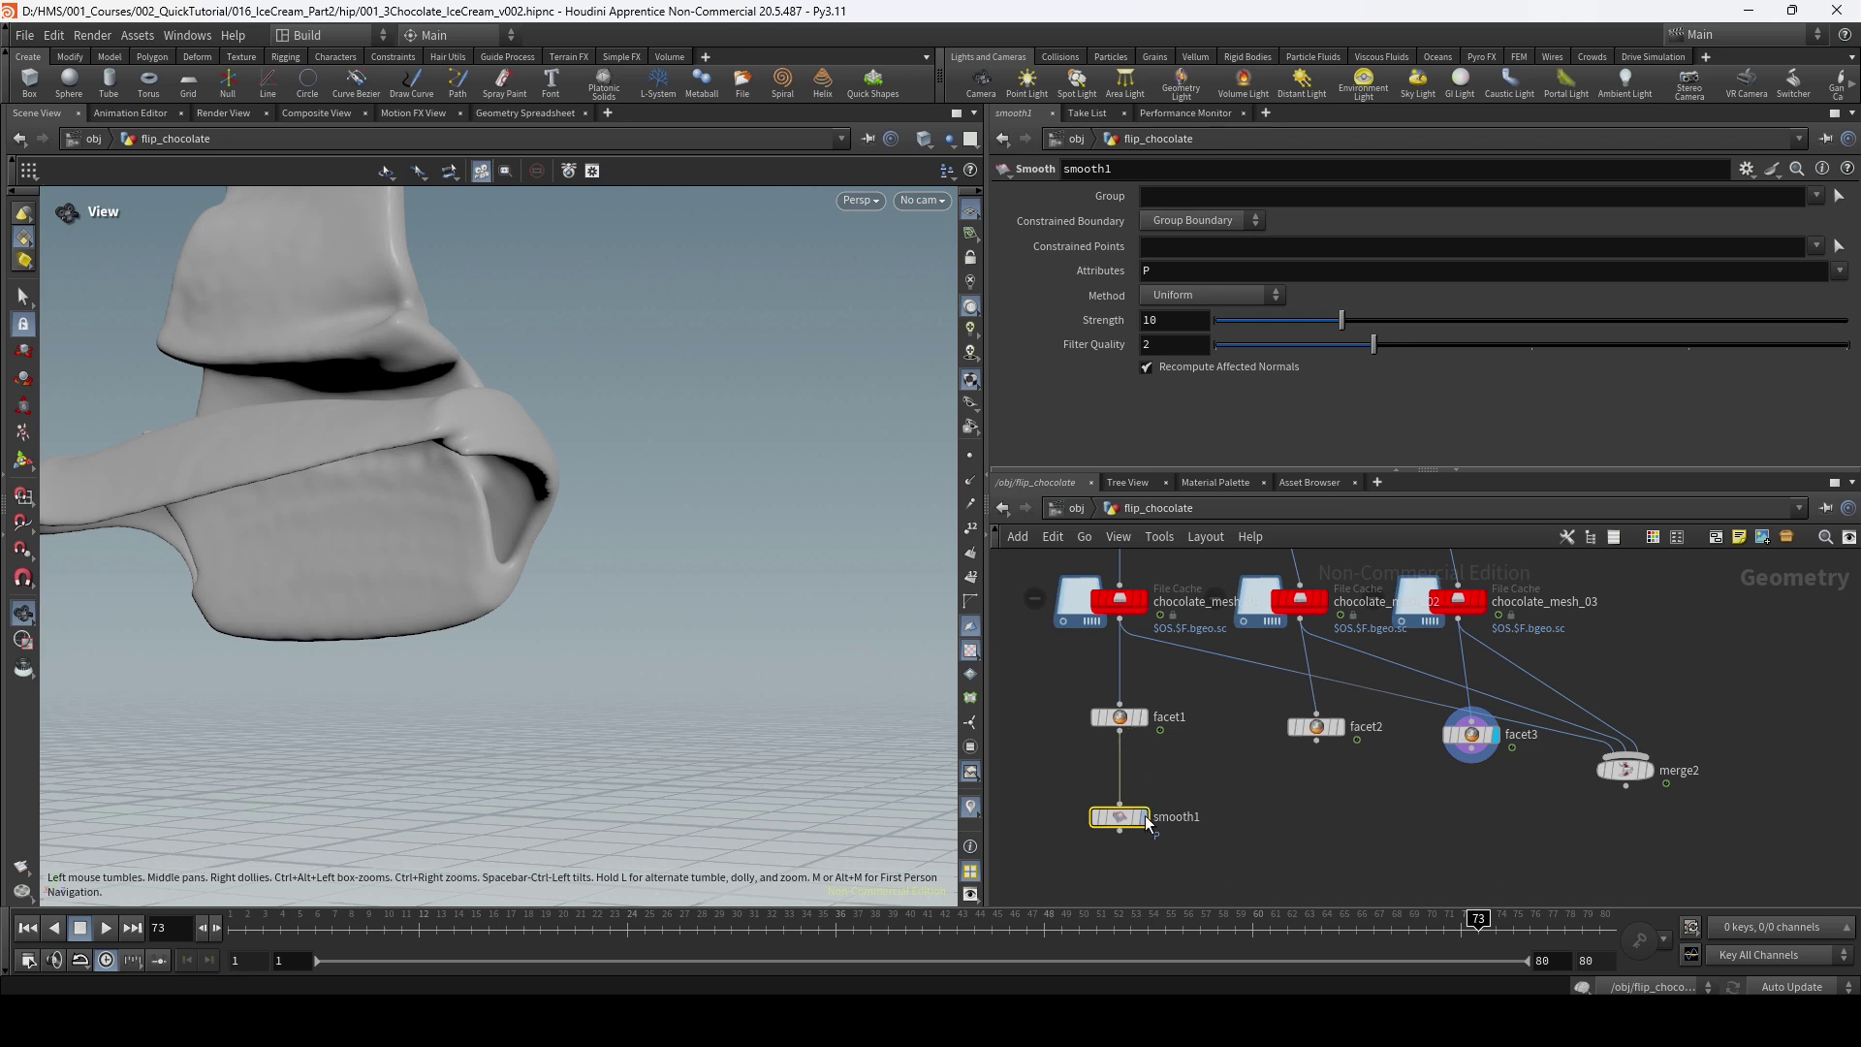
{"action": "left_click", "coordinate": [1144, 817]}
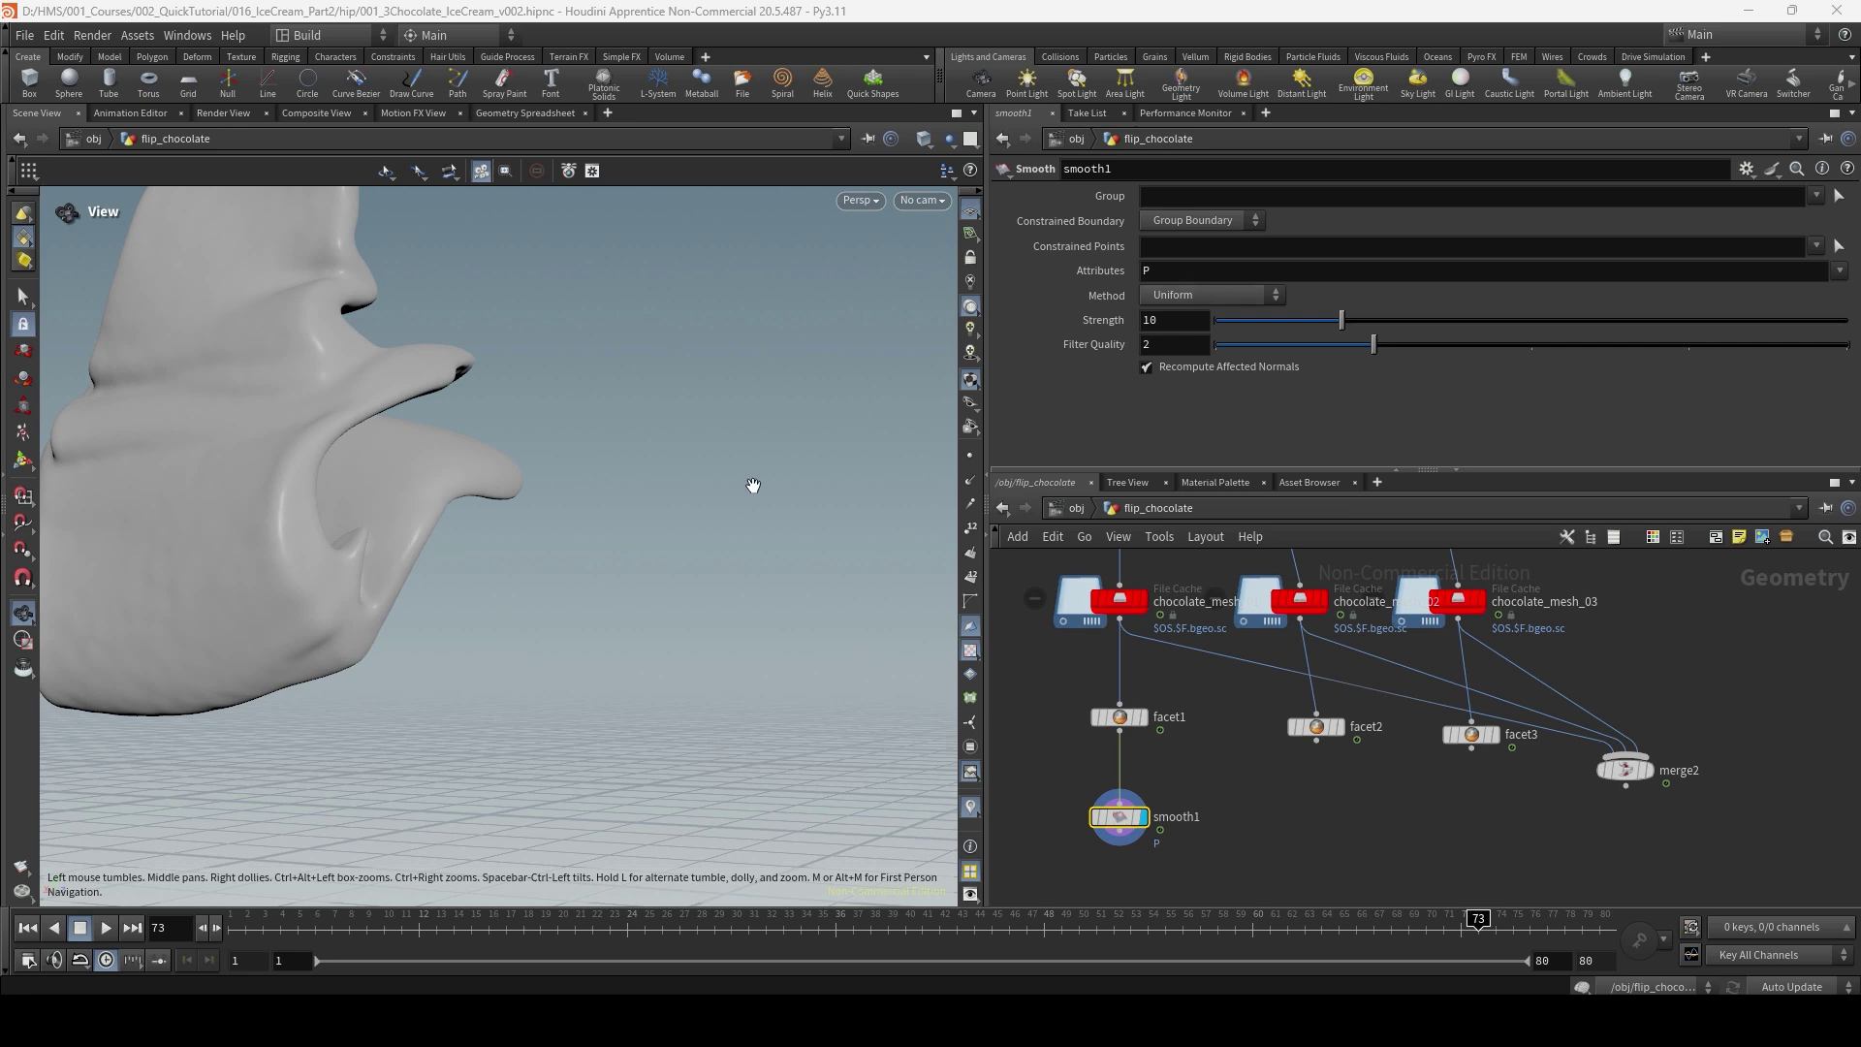
Set the smooth1 node's attributes to P N and its strength to 60.
{"action": "left_click", "coordinate": [1184, 273]}
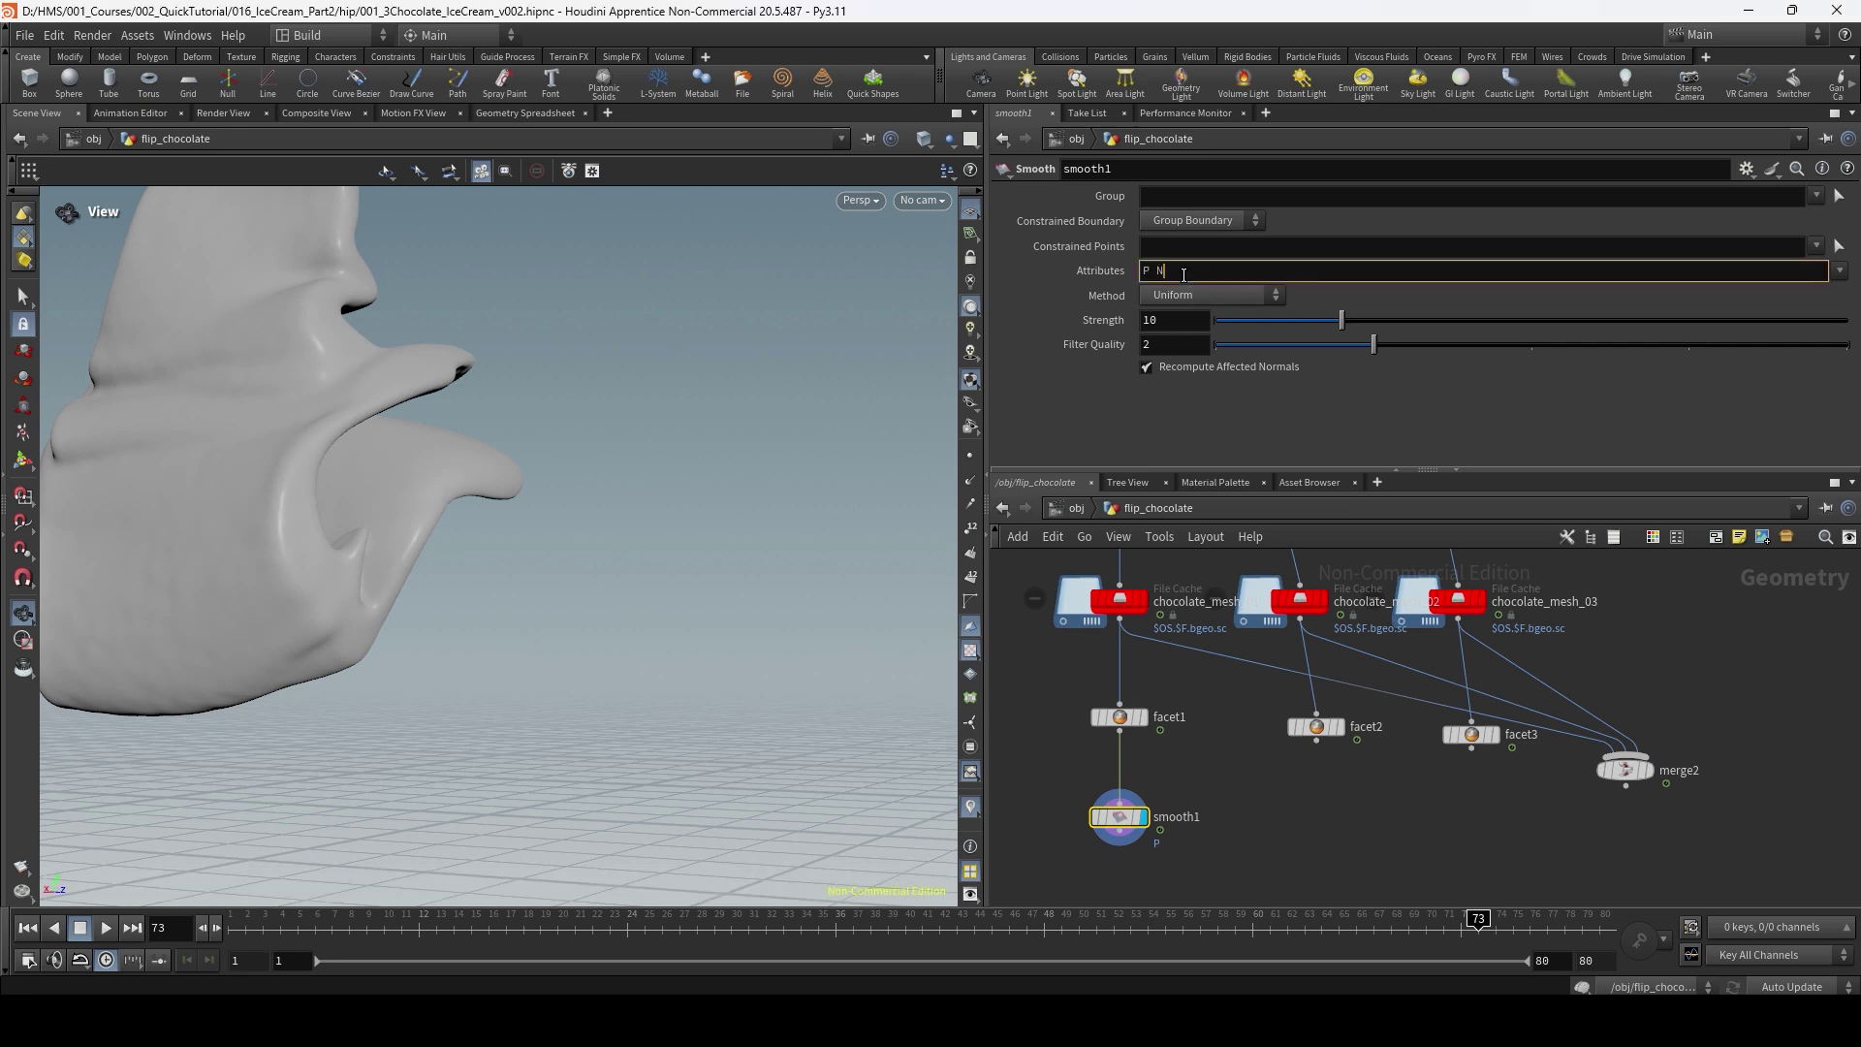
{"action": "key", "text": "Return"}
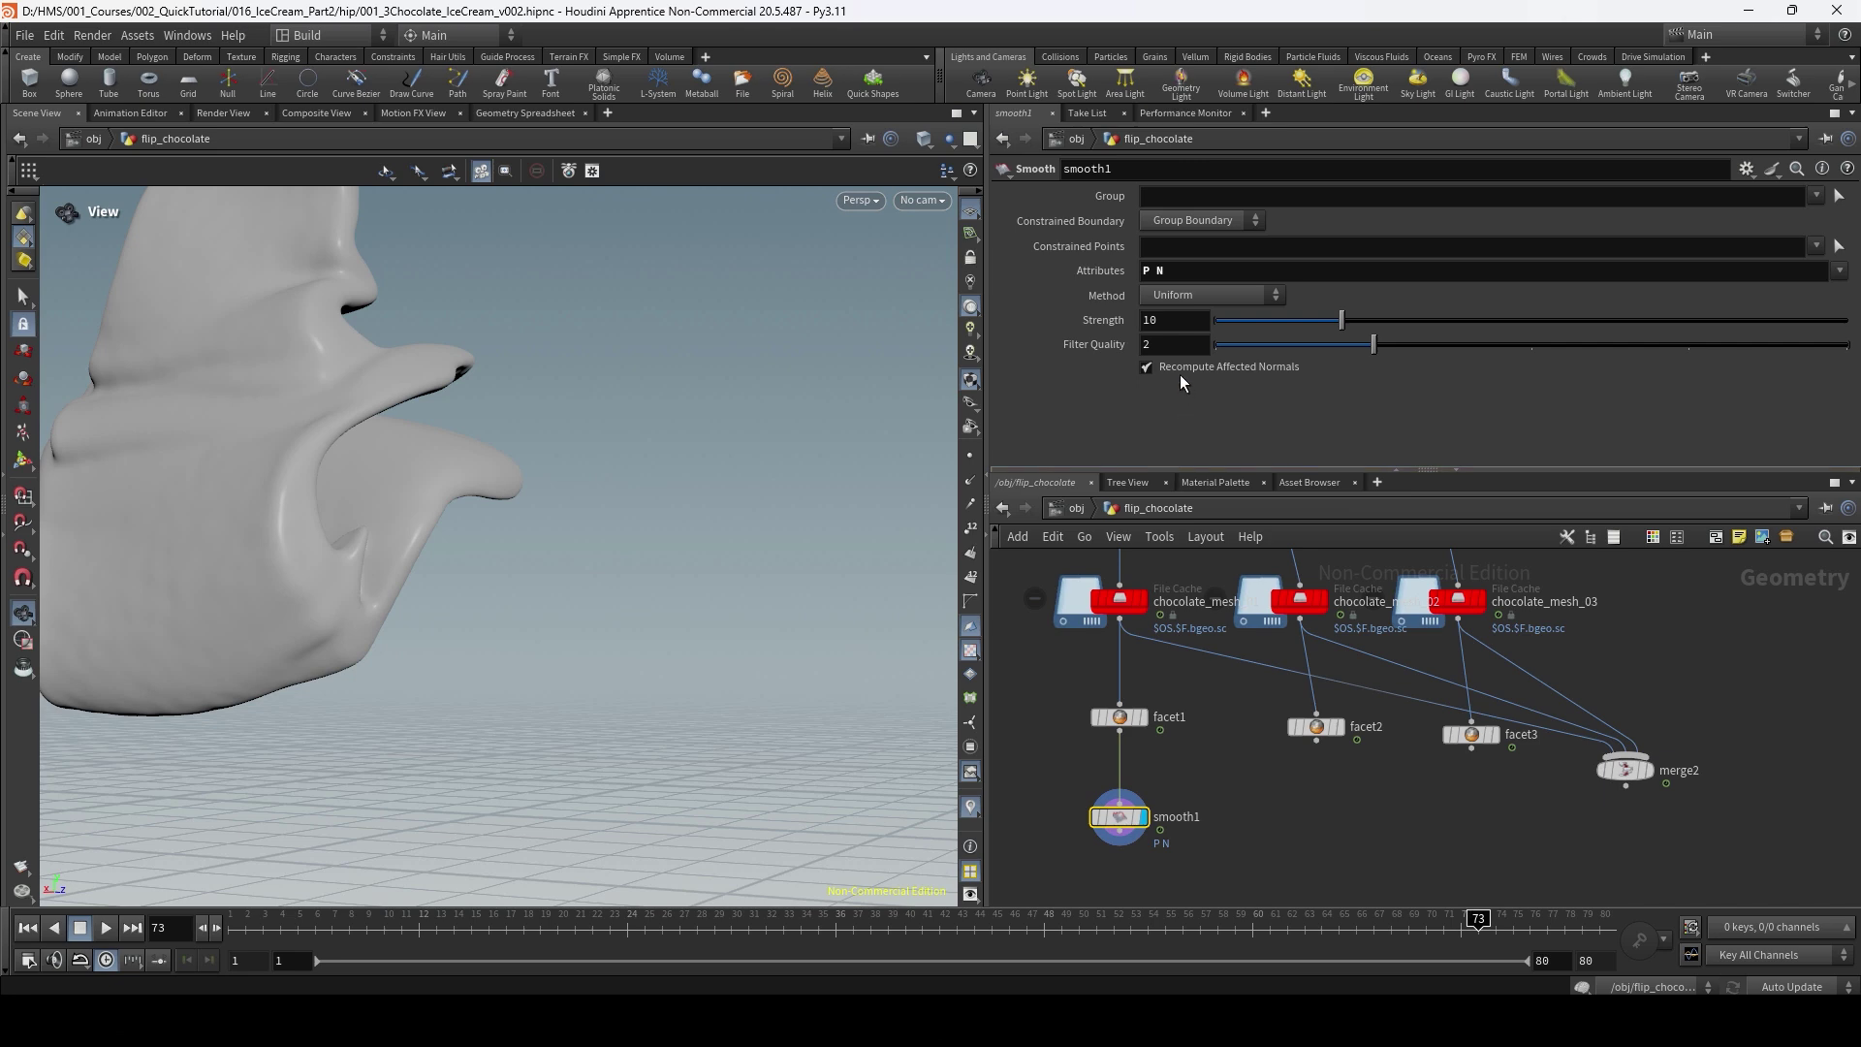
{"action": "left_click_drag", "start_coordinate": [1168, 320], "coordinate": [1080, 335]}
{"action": "type", "text": "60"}
{"action": "key", "text": "Return"}
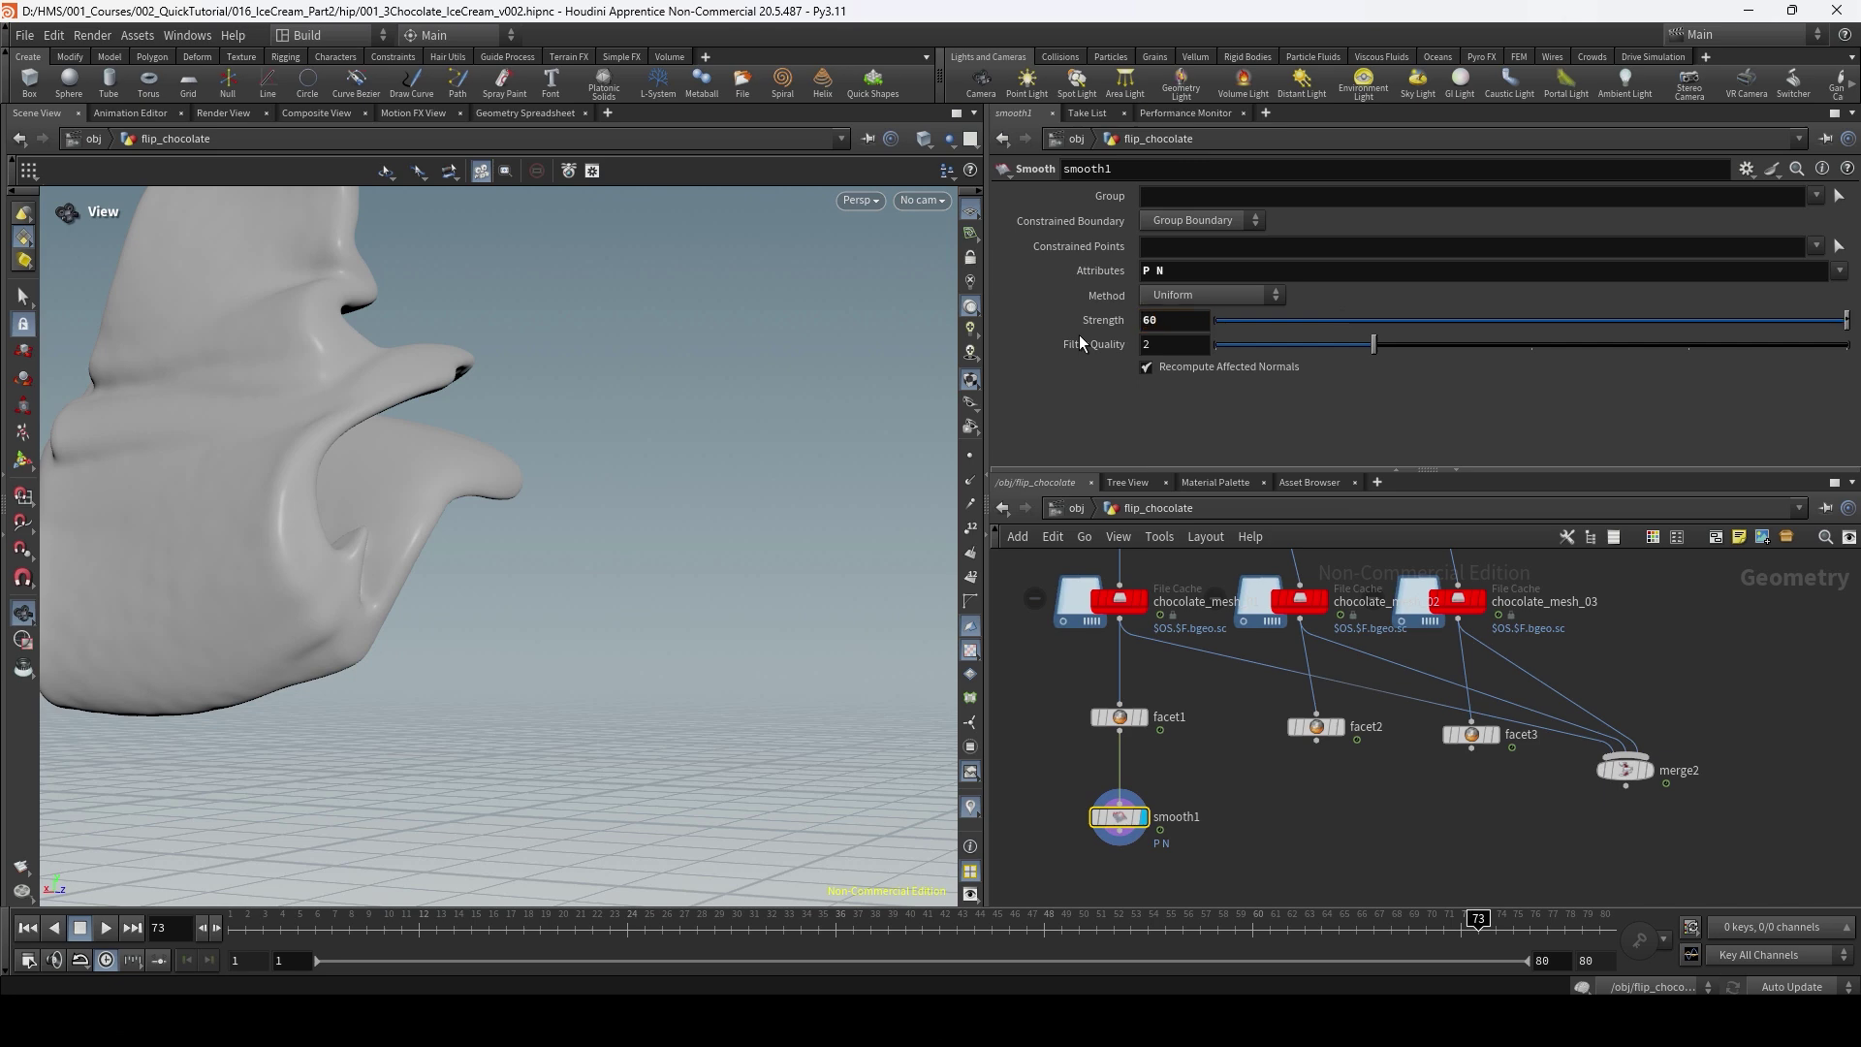
Duplicate smooth1 onto facet2, and compare the first stream's surface with smooth1 bypassed and active under normal lighting.
{"action": "left_click_drag", "start_coordinate": [1130, 818], "coordinate": [1327, 747], "text": "alt"}
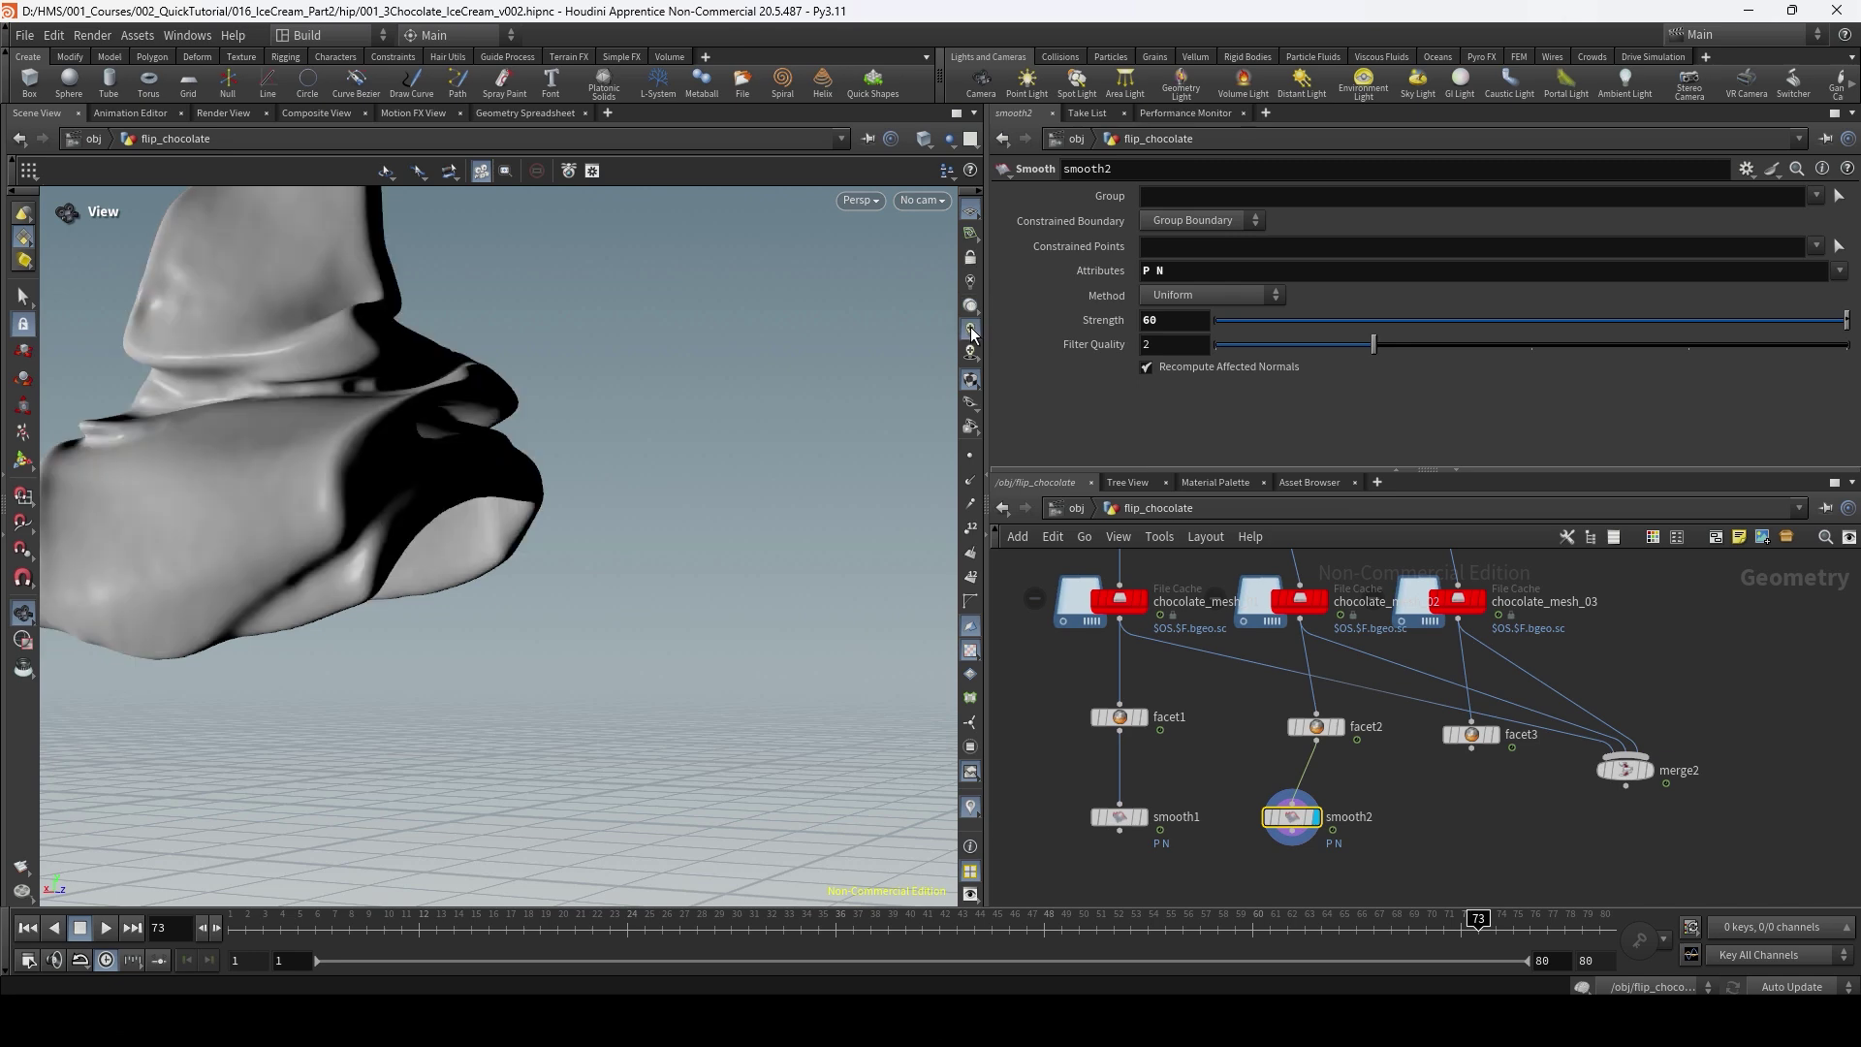
{"action": "mouse_move", "coordinate": [1266, 816]}
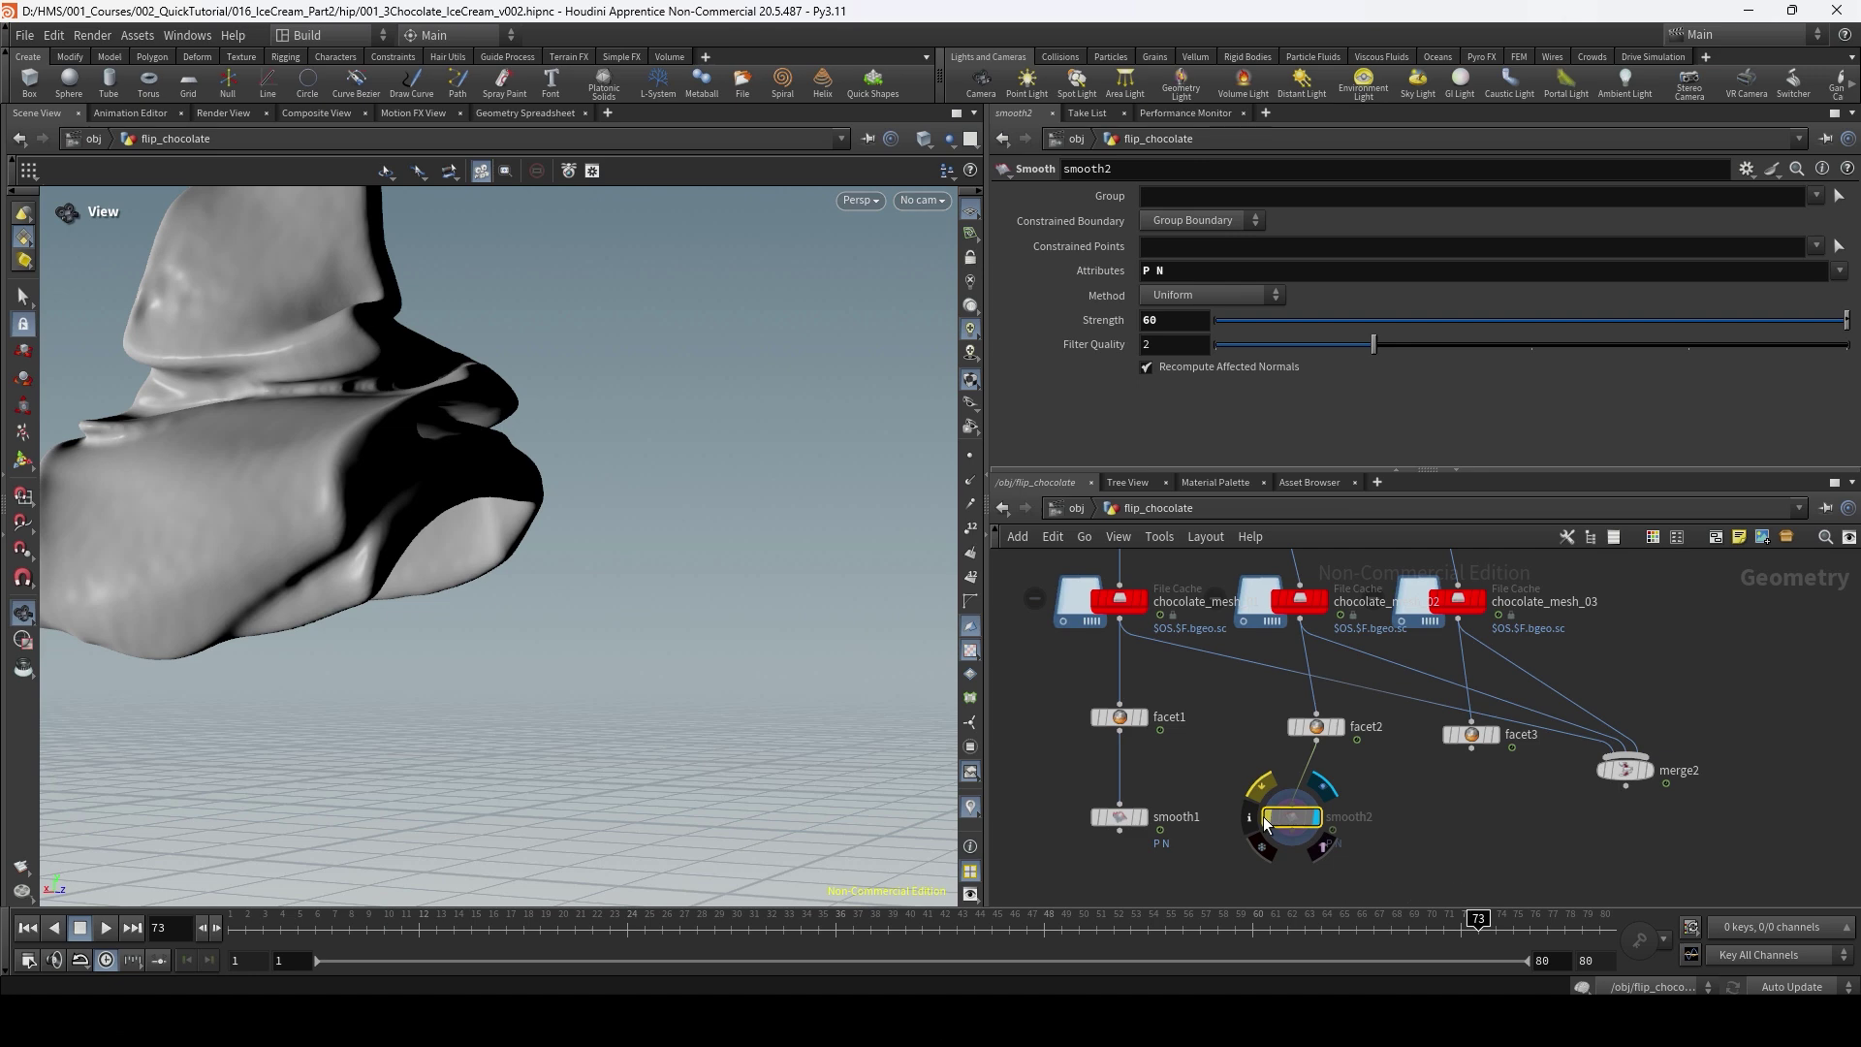
{"action": "left_click", "coordinate": [1099, 819]}
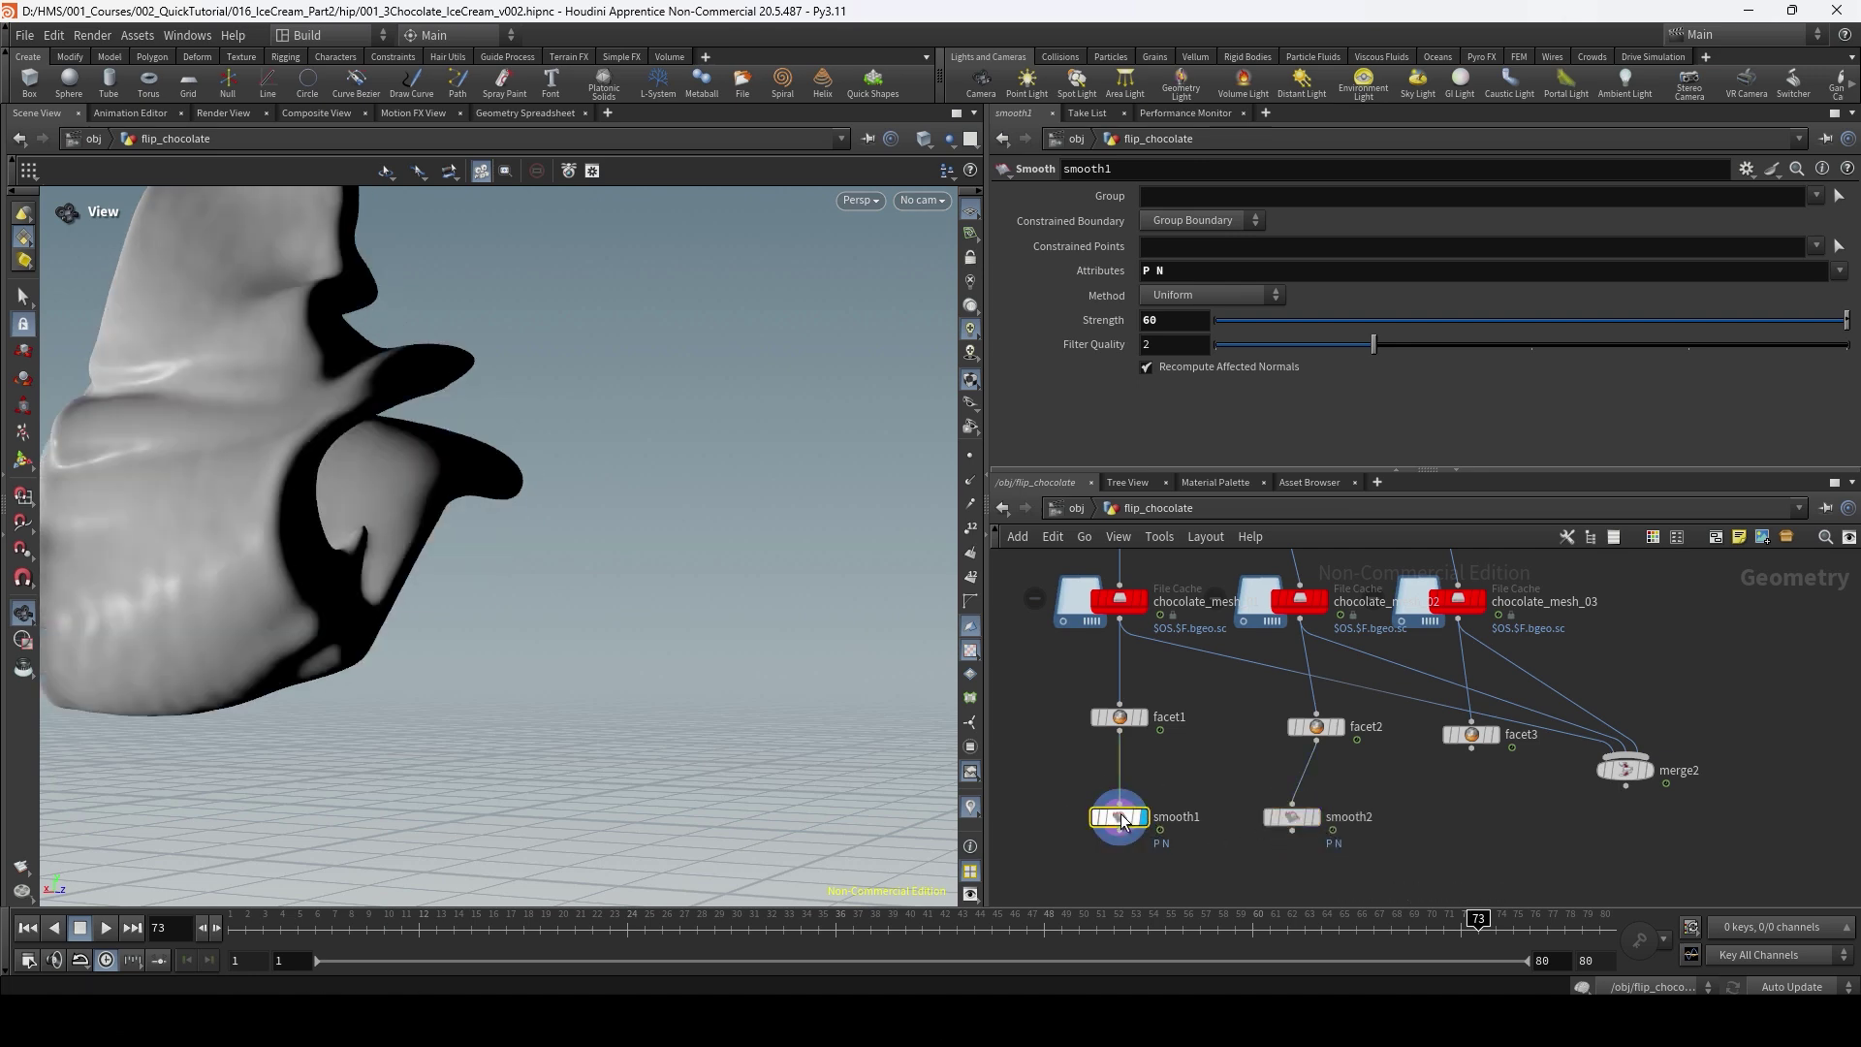
{"action": "key", "text": "b"}
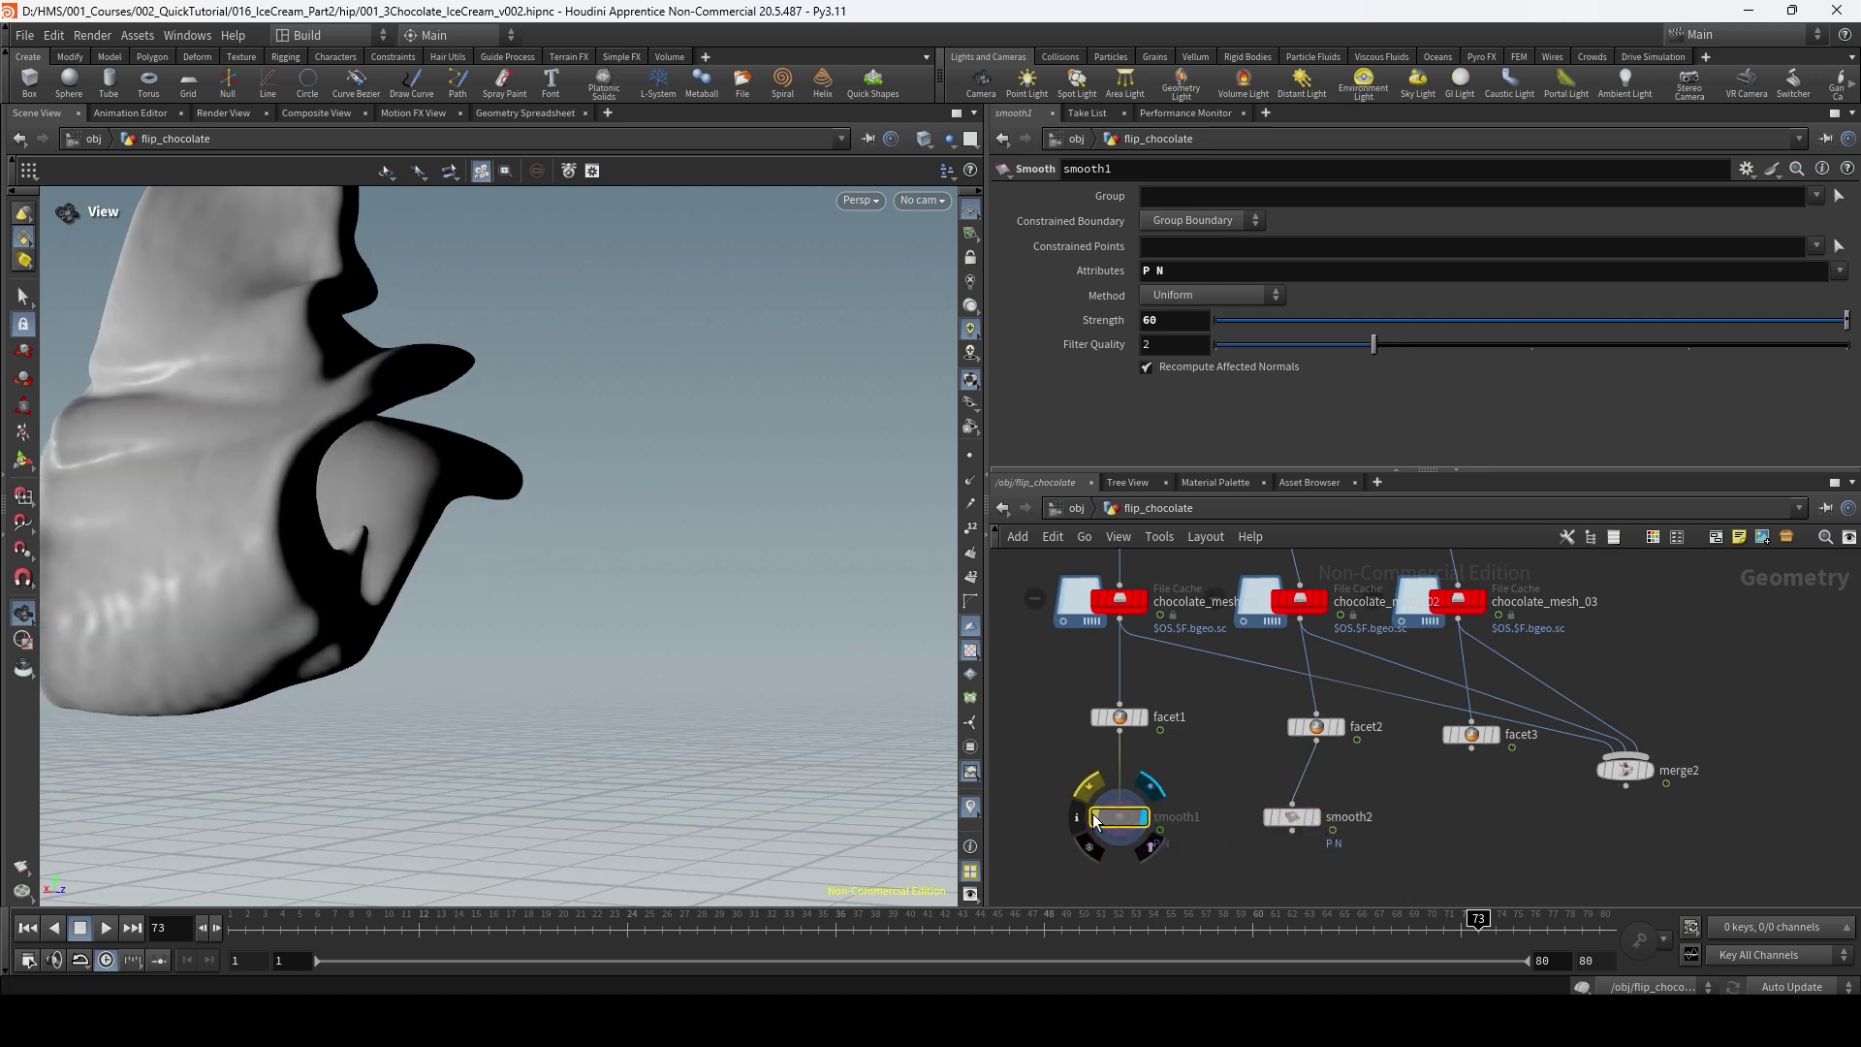
{"action": "key", "text": "b"}
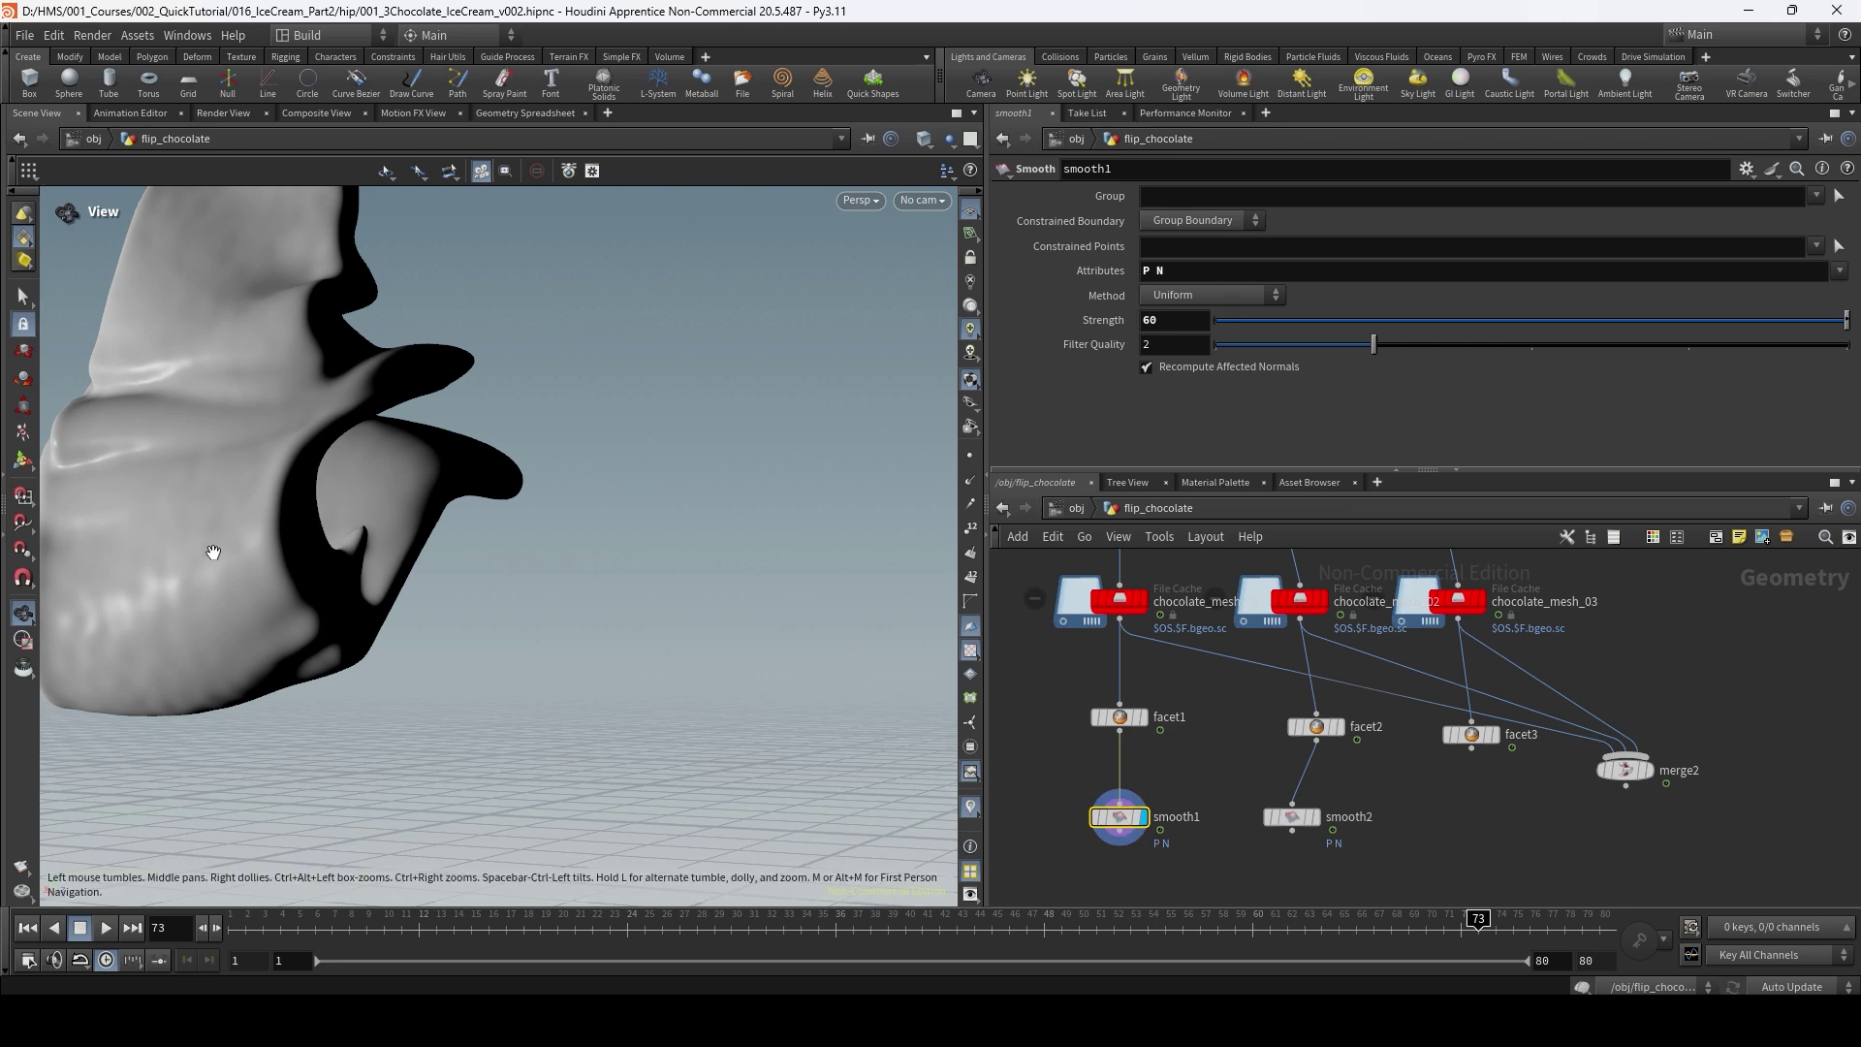
Duplicate the Smooth node again, connect the copy to facet3, and return the viewport to headlight-only lighting.
{"action": "left_click_drag", "start_coordinate": [1295, 817], "coordinate": [1458, 825], "text": "alt"}
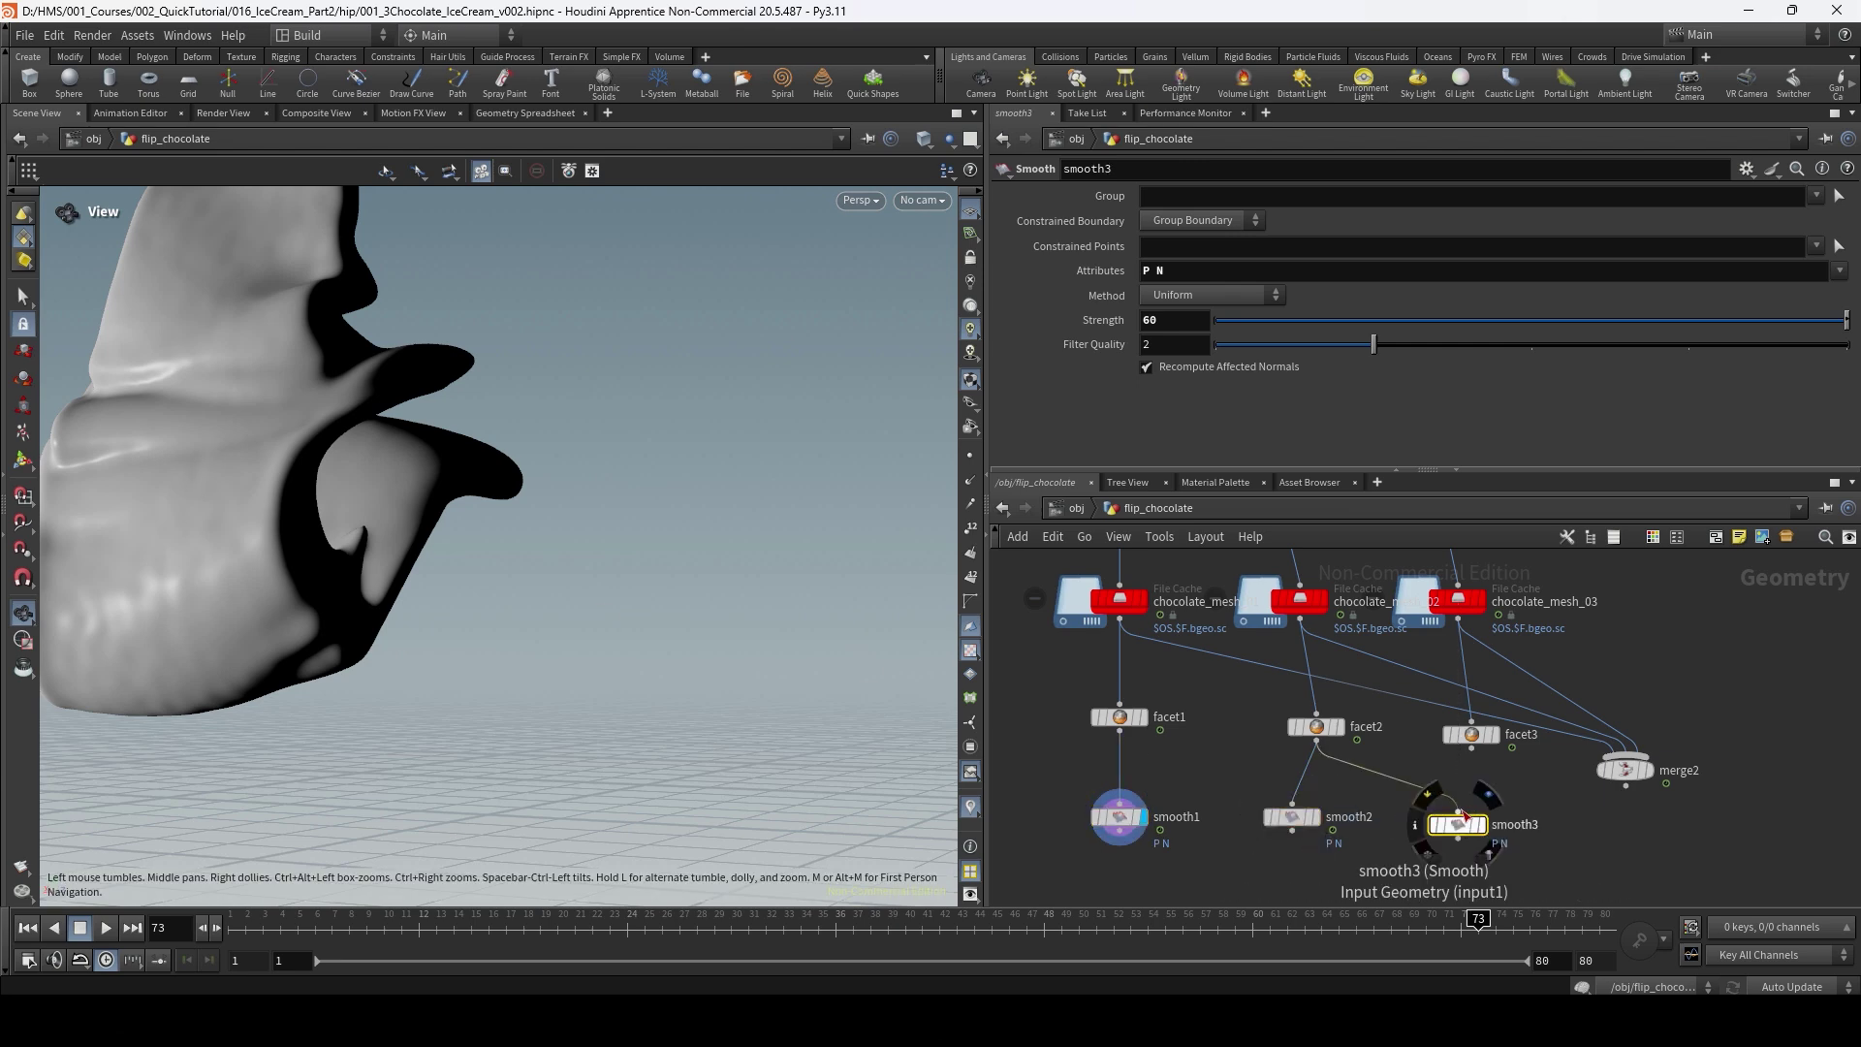
{"action": "left_click", "coordinate": [1458, 811]}
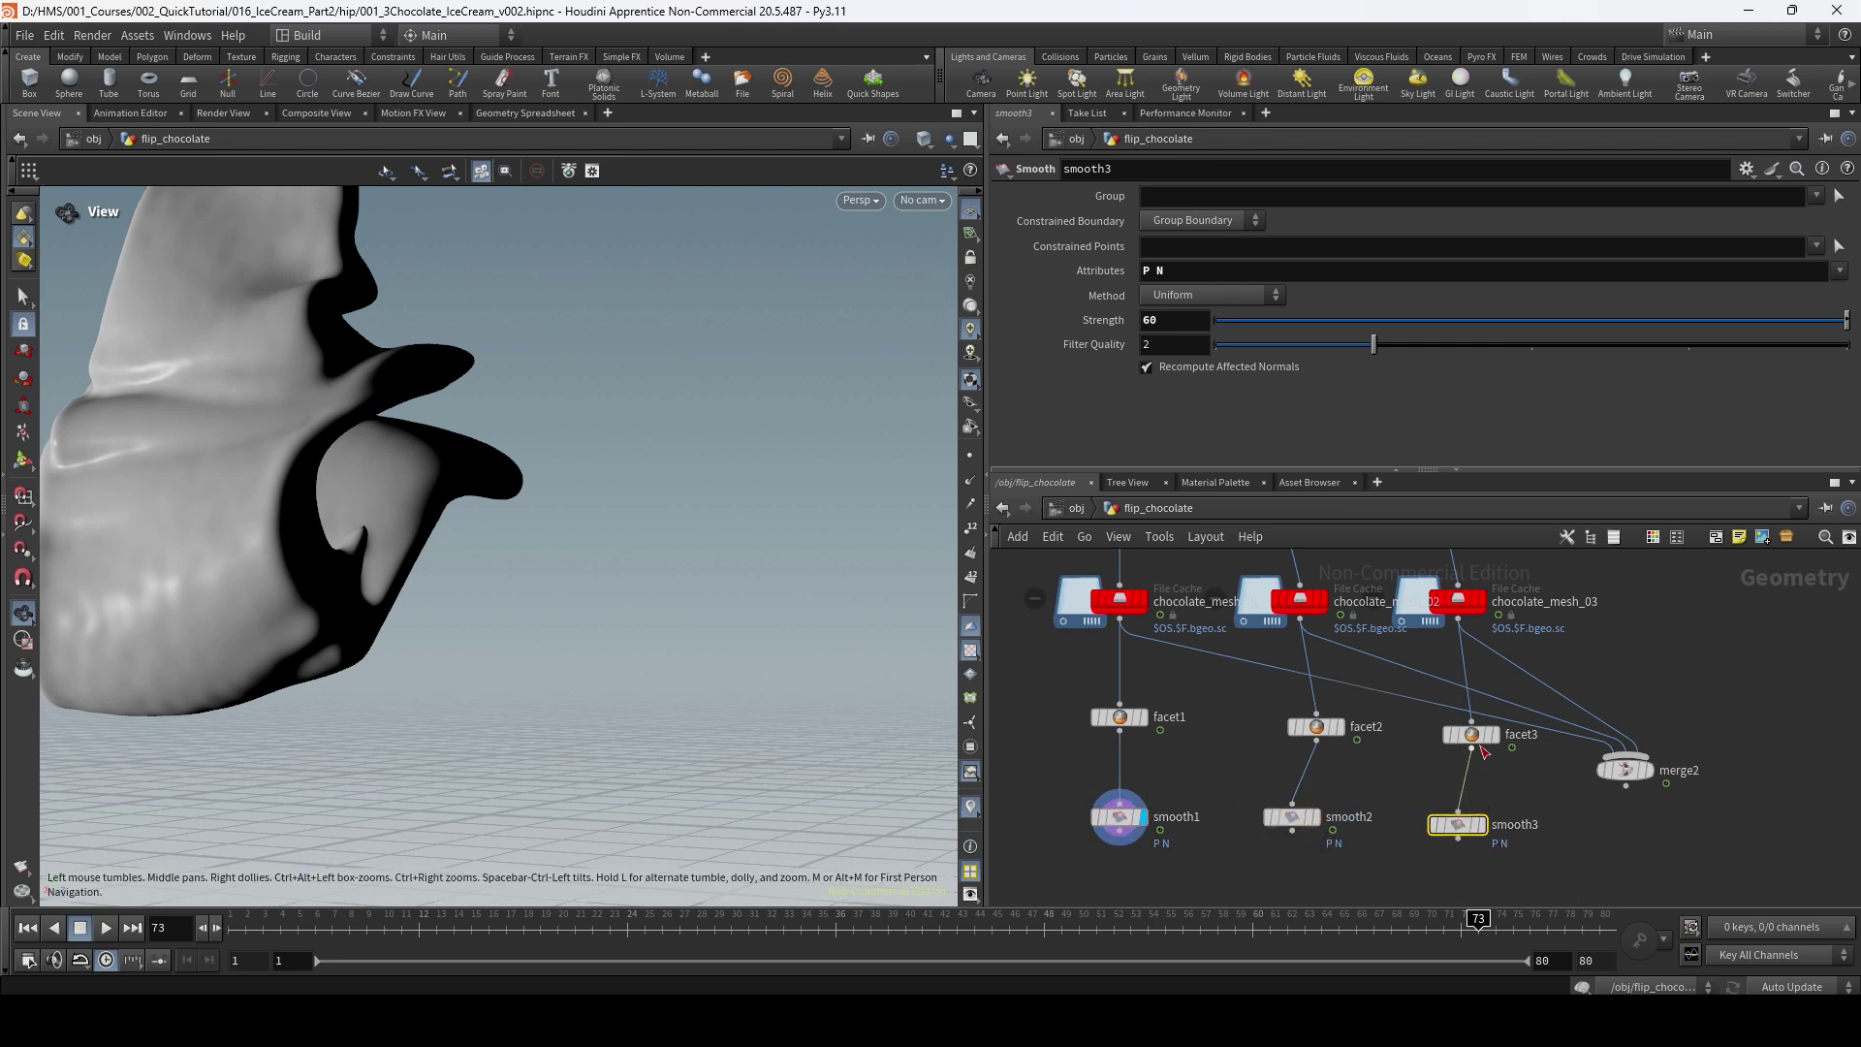
{"action": "left_click", "coordinate": [971, 306]}
Add null nodes named OUT_CHOCOLATE_01, OUT_CHOCOLATE_02 and OUT_CHOCOLATE_03 after smooth1, smooth2 and smooth3.
{"action": "scroll", "coordinate": [1423, 743], "scroll_direction": "down", "scroll_amount": 4}
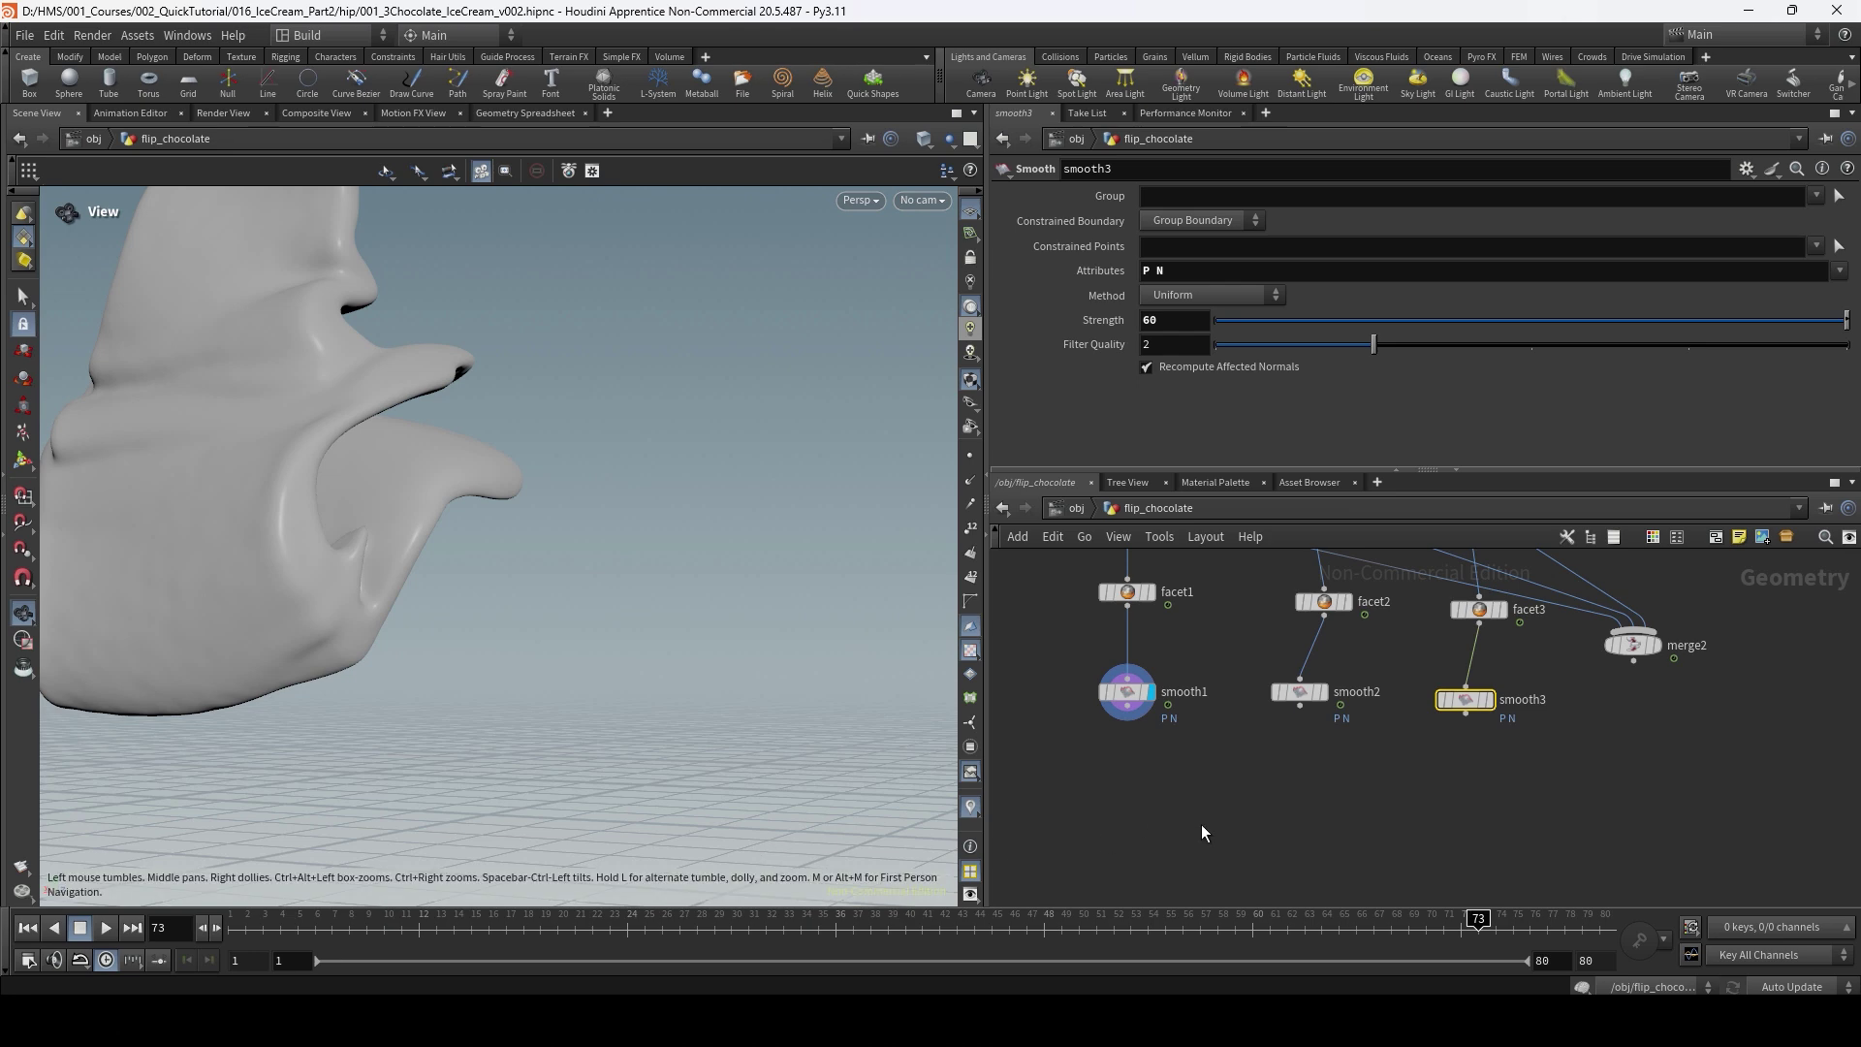
{"action": "key", "text": "Tab"}
{"action": "type", "text": "nul"}
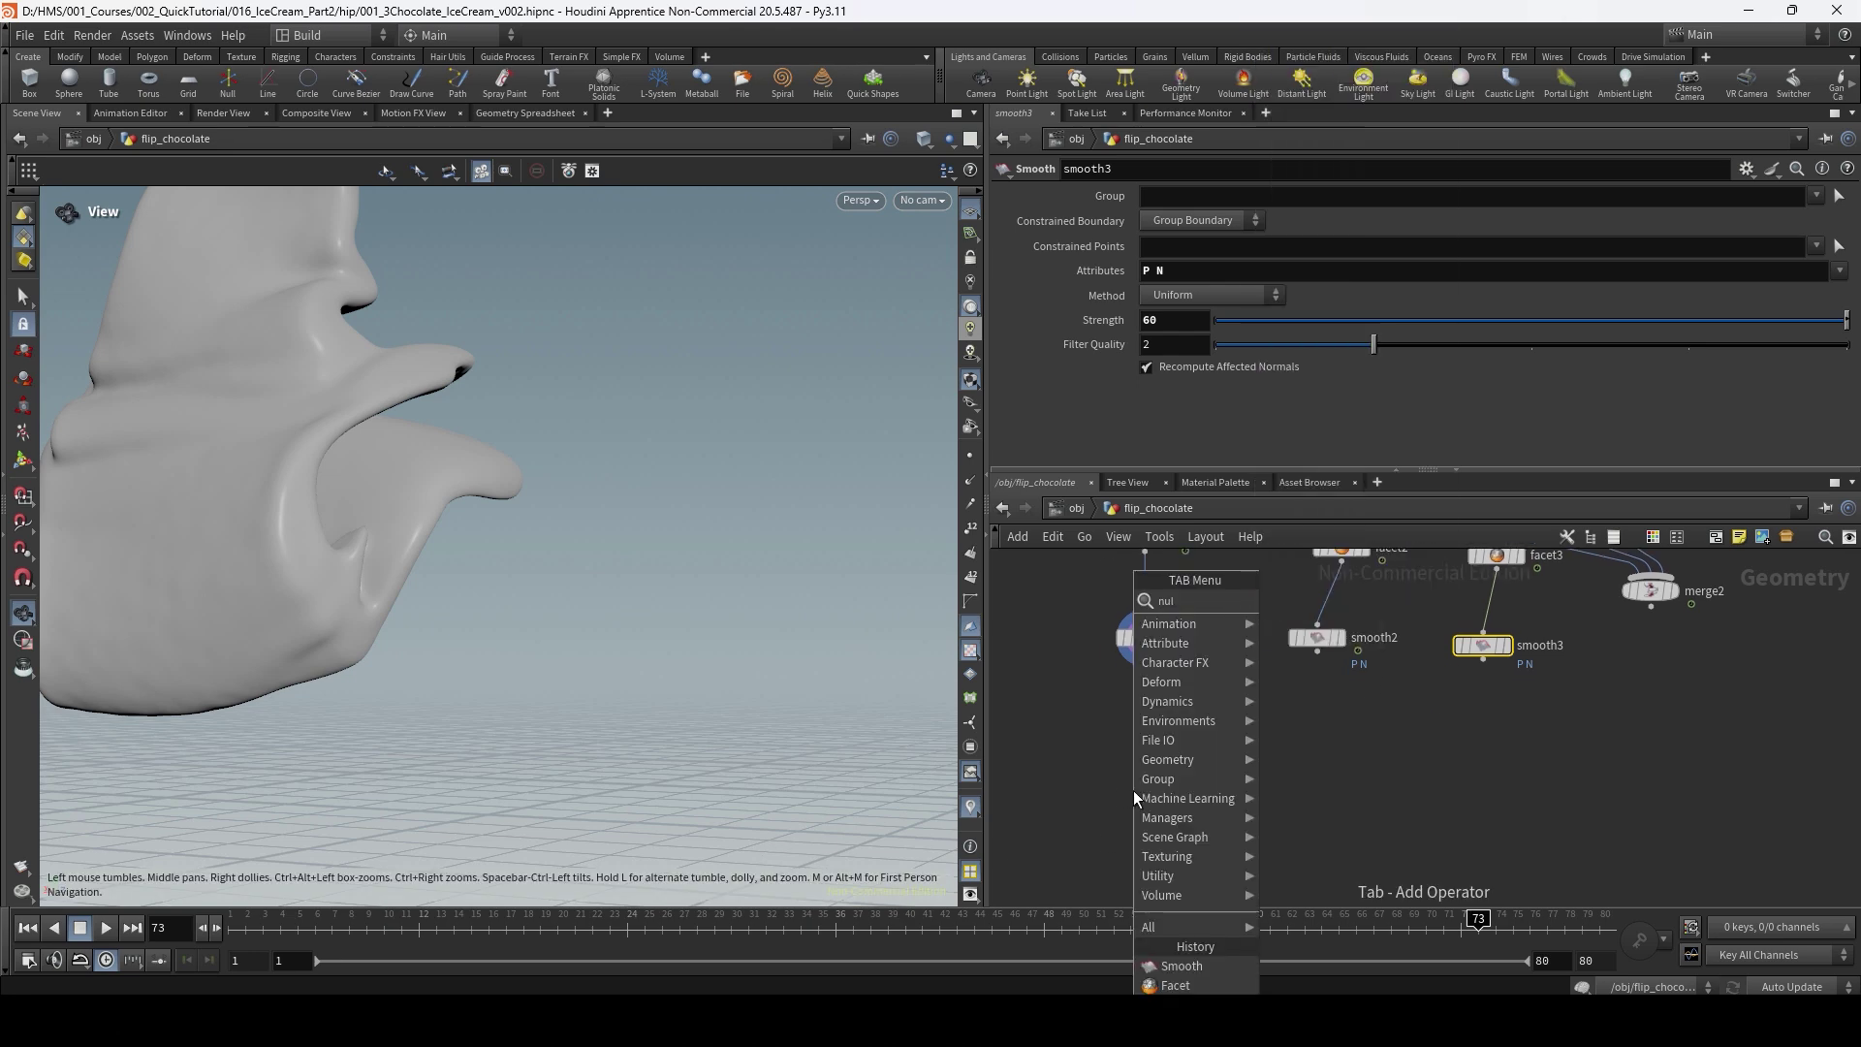
{"action": "key", "text": "Return"}
{"action": "left_click", "coordinate": [1142, 779]}
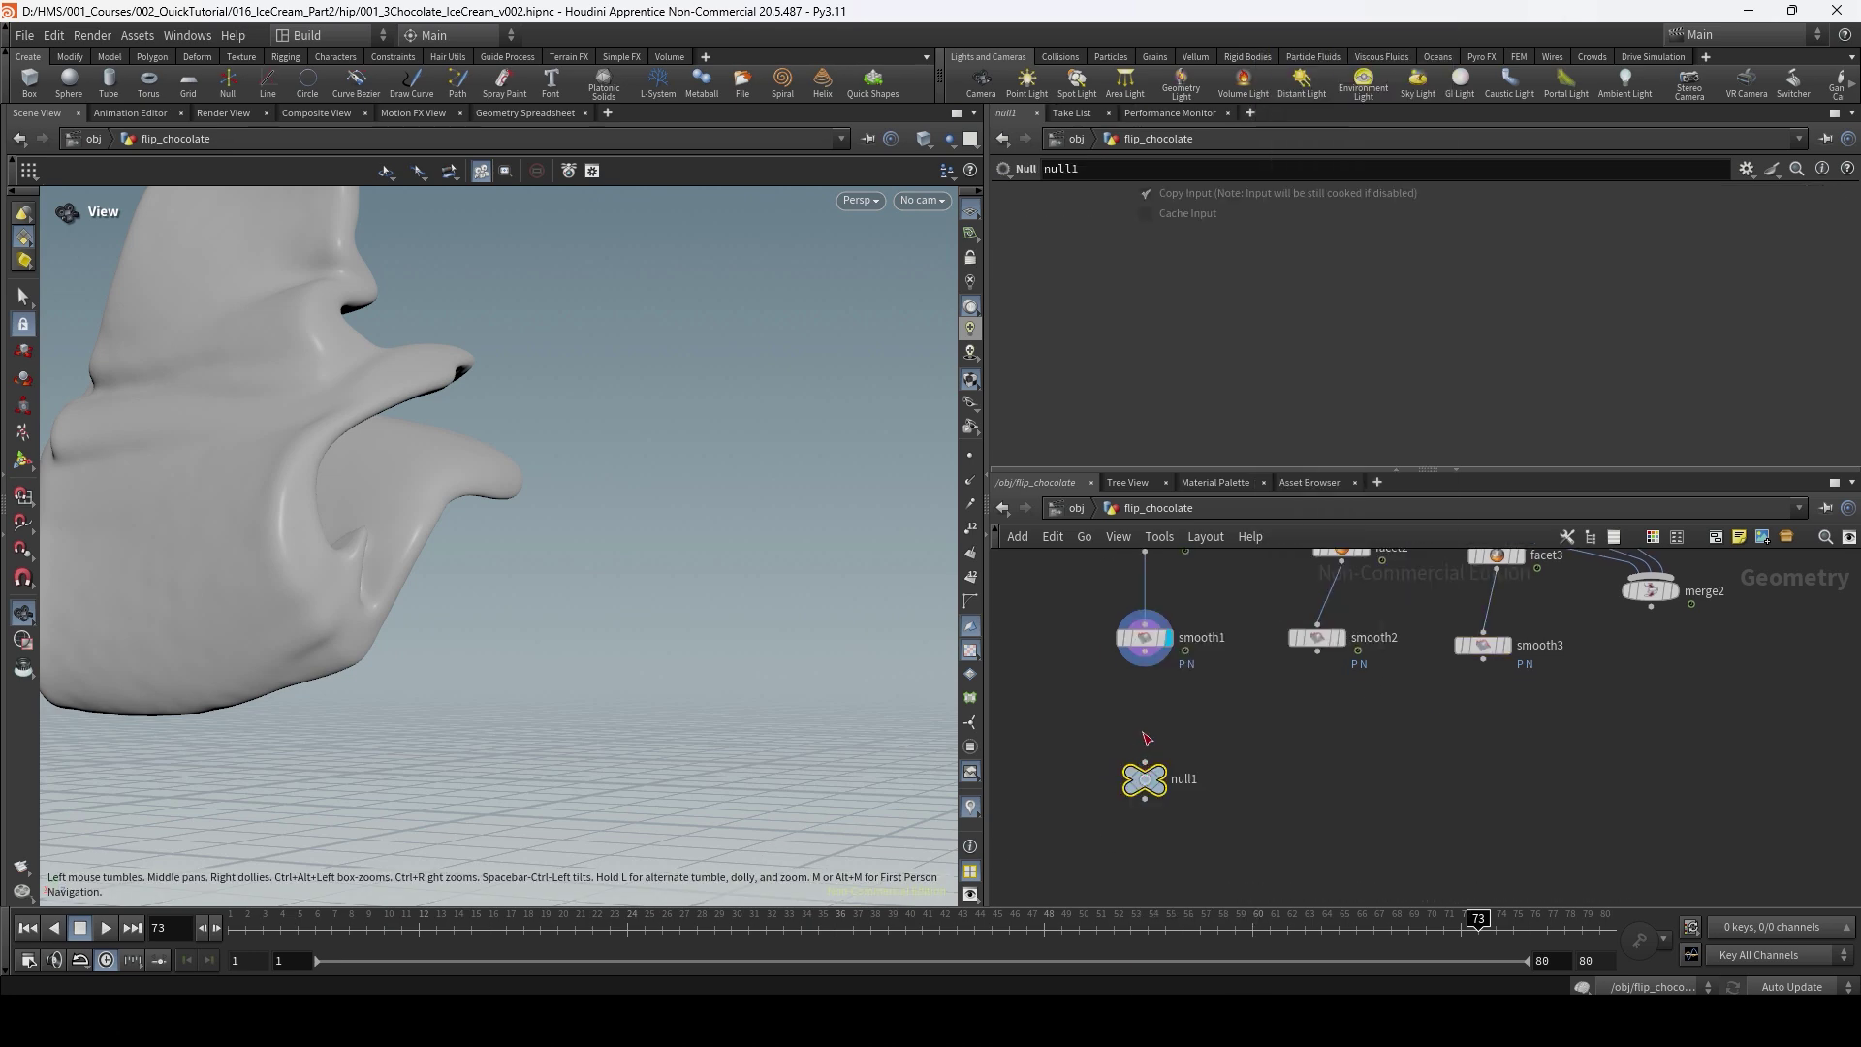
{"action": "double_click", "coordinate": [1189, 778]}
{"action": "type", "text": "OUT"}
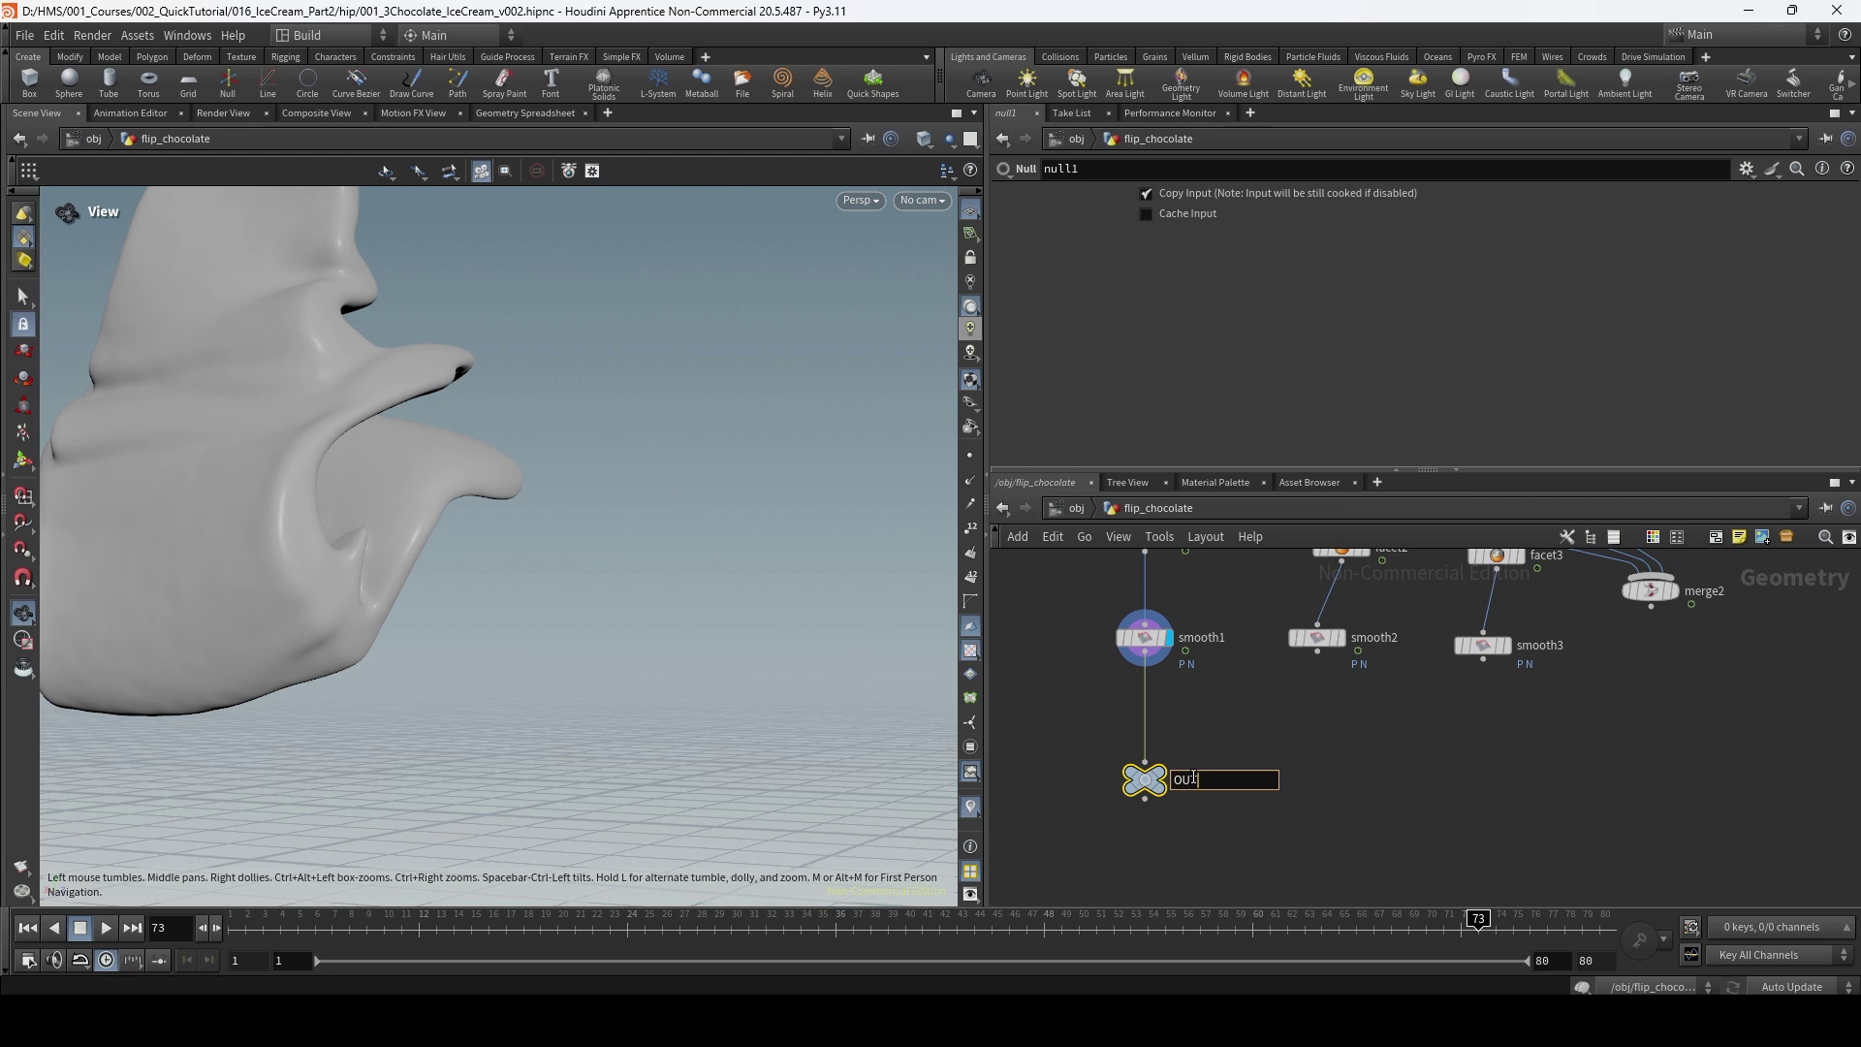
{"action": "type", "text": "_CHOCOLATE_01"}
{"action": "key", "text": "BackSpace"}
{"action": "type", "text": "01"}
{"action": "key", "text": "Return"}
{"action": "left_click_drag", "start_coordinate": [1144, 785], "coordinate": [1318, 652], "text": "alt"}
{"action": "left_click_drag", "start_coordinate": [1352, 781], "coordinate": [1514, 776], "text": "alt"}
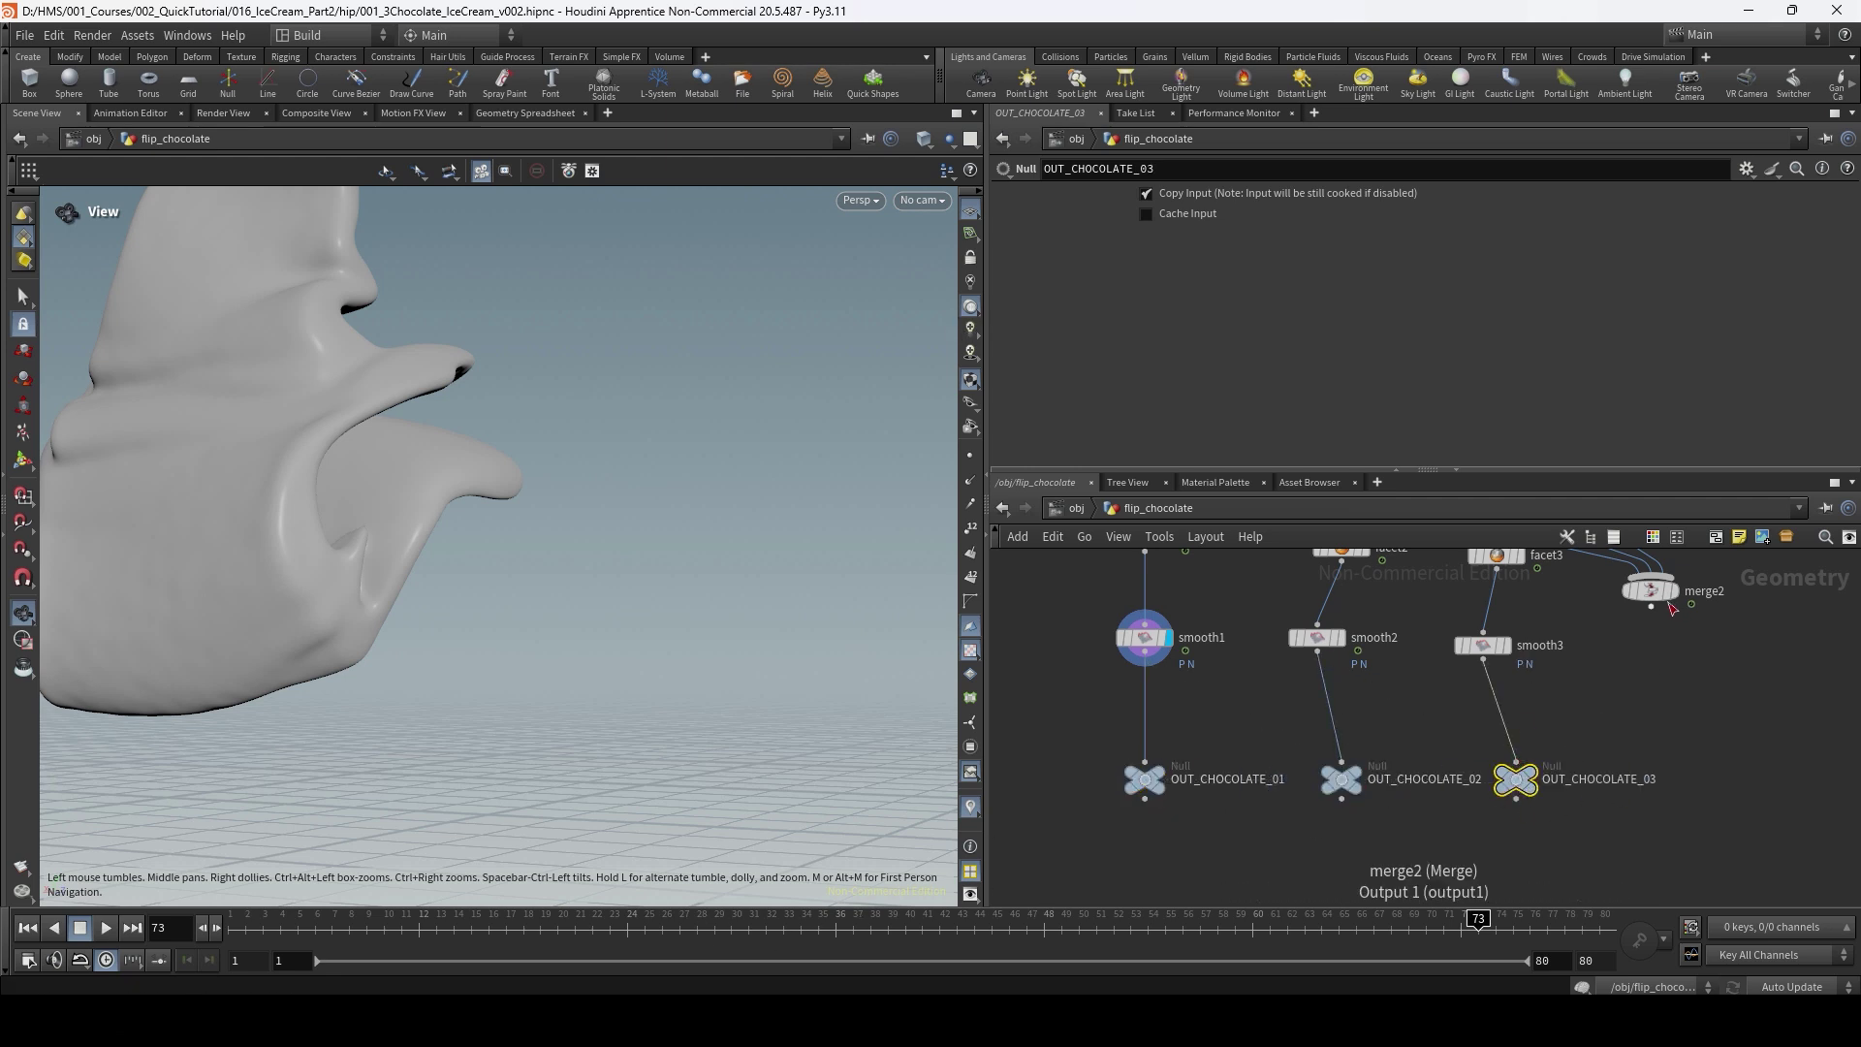
Move merge2 below the nulls, cut its old inputs, and connect and display the three OUT_CHOCOLATE nulls through it.
{"action": "left_click_drag", "start_coordinate": [1650, 599], "coordinate": [1723, 853]}
{"action": "key", "text": "y"}
{"action": "left_click_drag", "start_coordinate": [1752, 752], "coordinate": [1638, 830]}
{"action": "left_click_drag", "start_coordinate": [1102, 758], "coordinate": [1730, 848]}
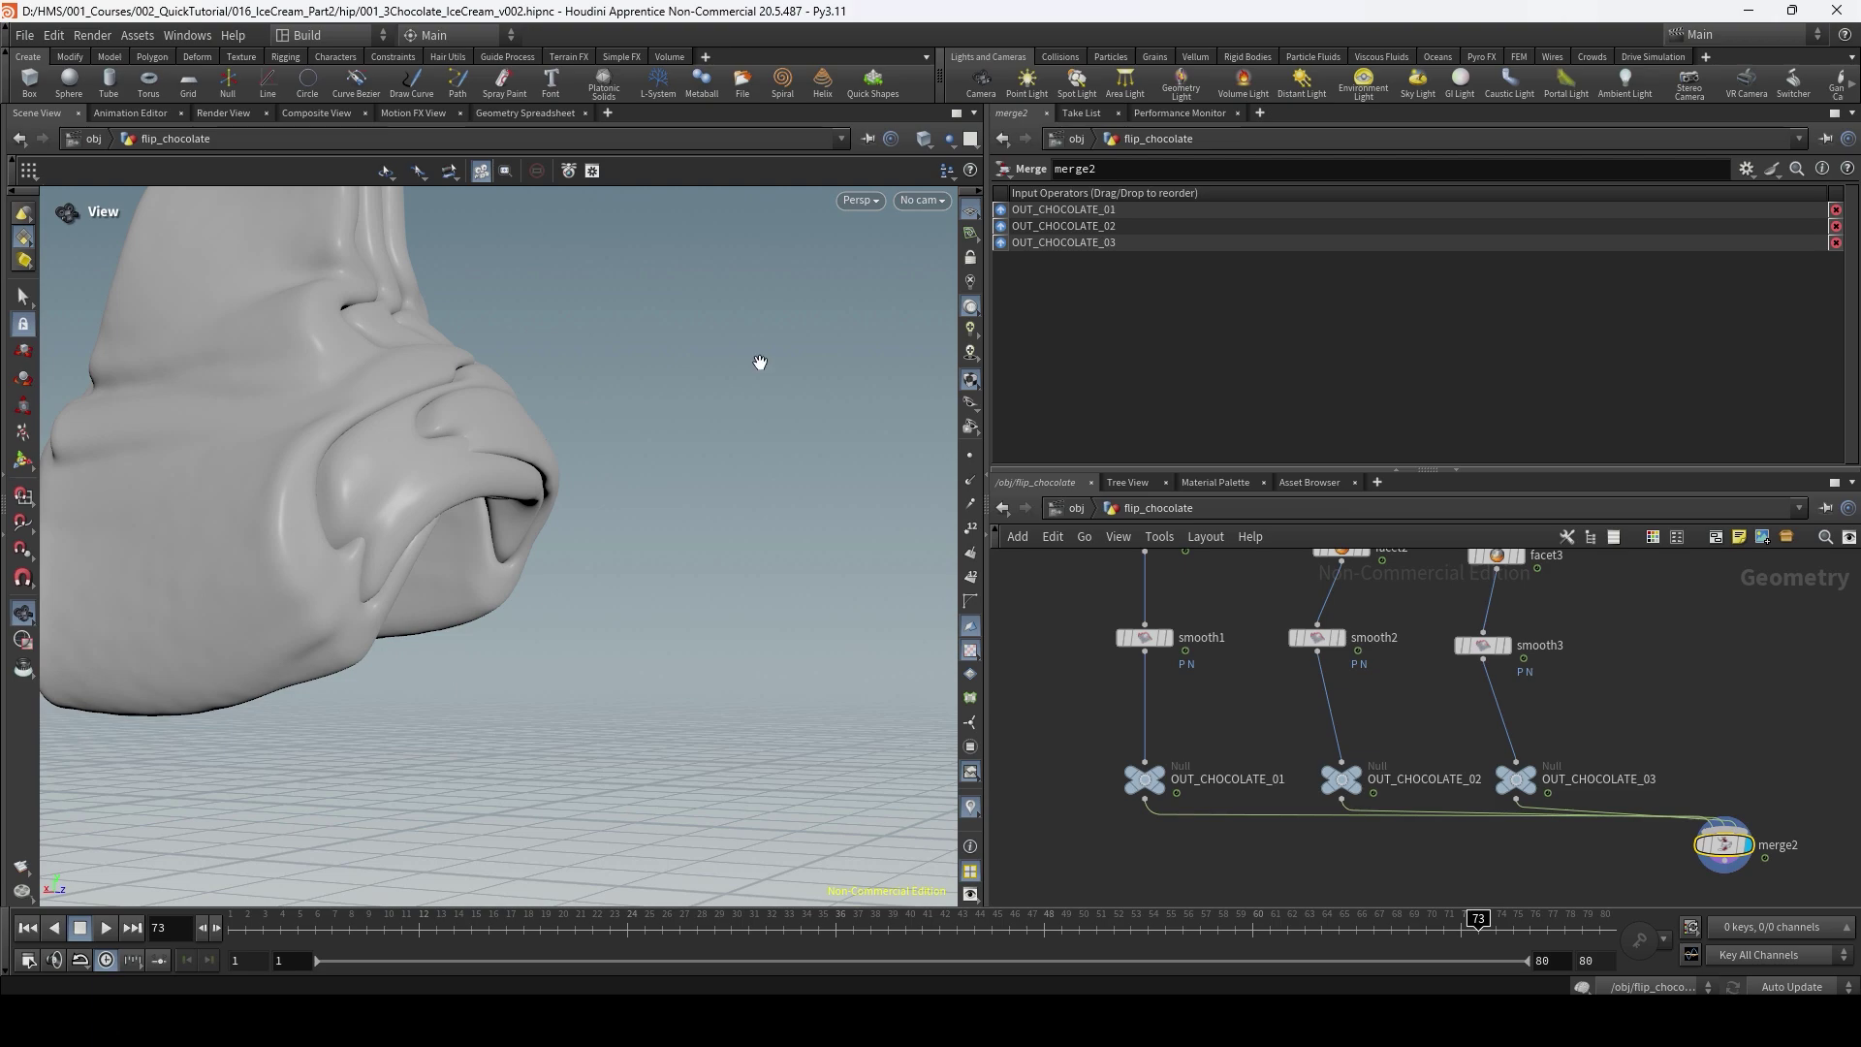
{"action": "left_click_drag", "start_coordinate": [575, 498], "coordinate": [789, 503]}
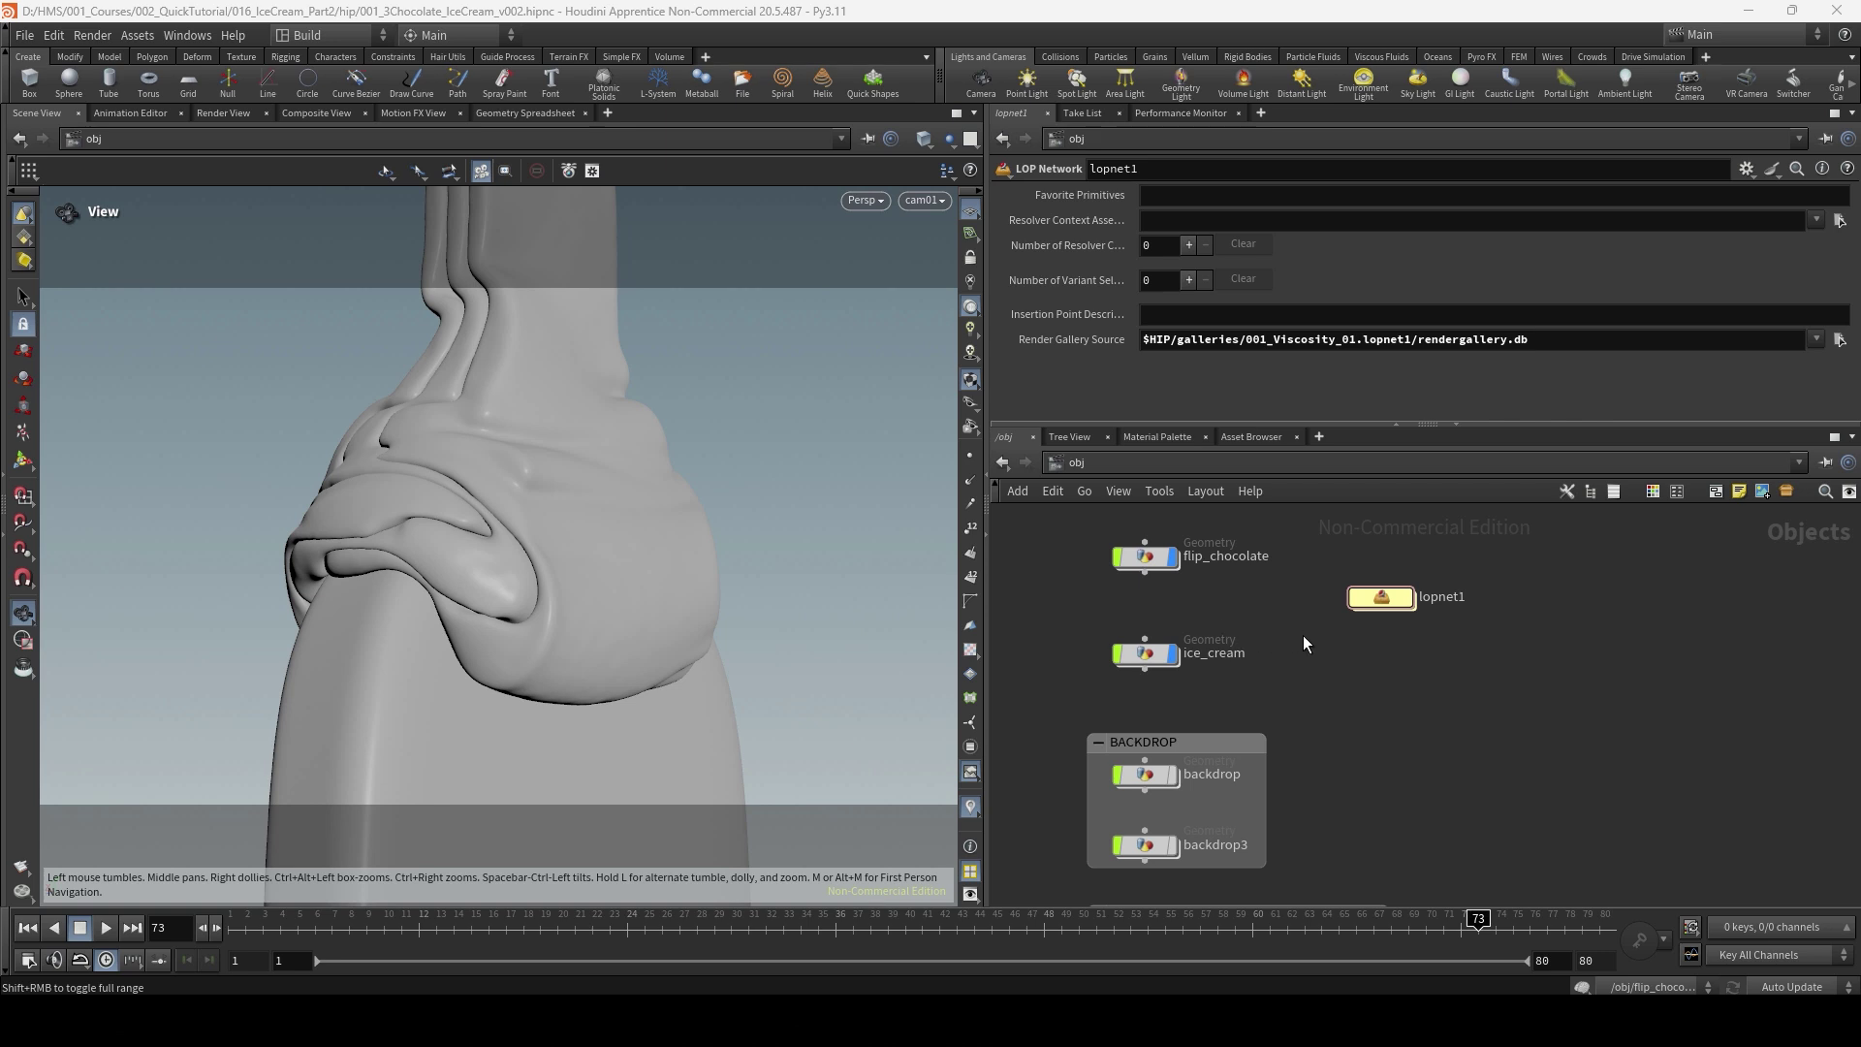
Open the lopnet1 network and examine the backdrop, chocolate and ice cream SOP imports individually and combined in merge1.
{"action": "double_click", "coordinate": [1388, 596]}
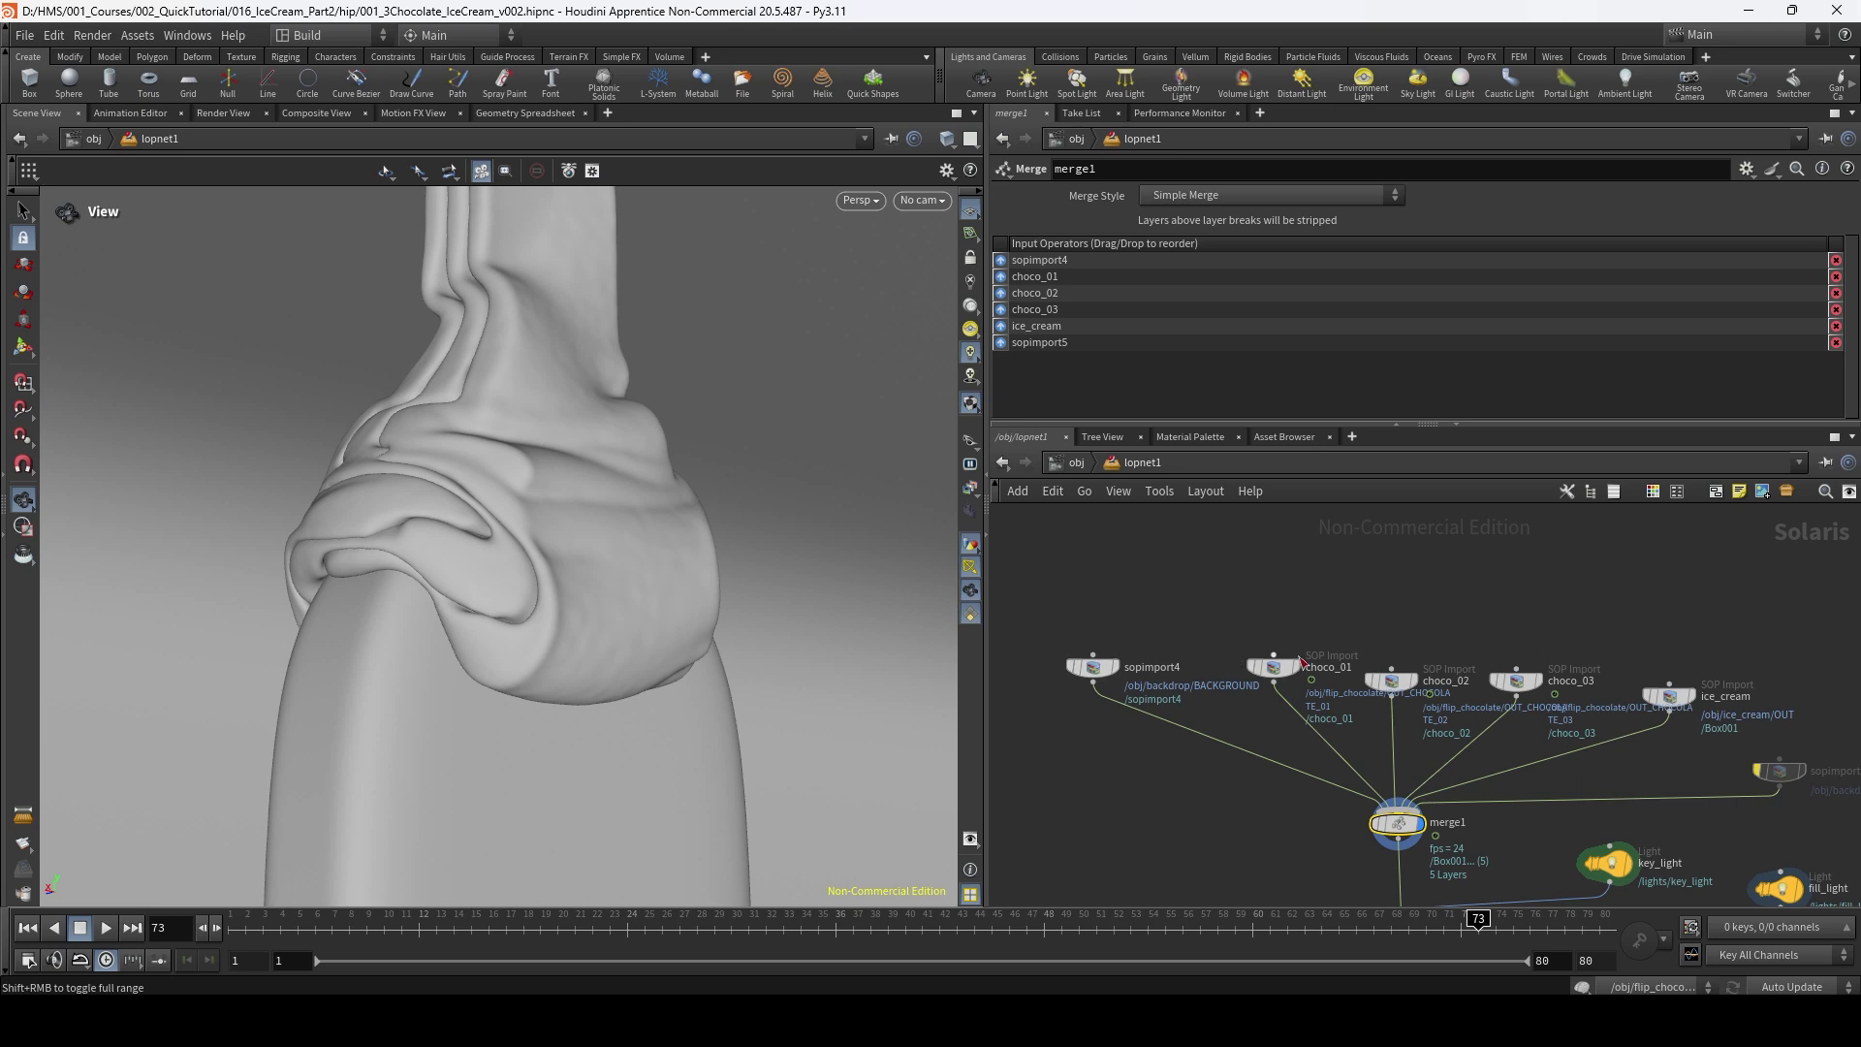
{"action": "left_click", "coordinate": [1118, 670]}
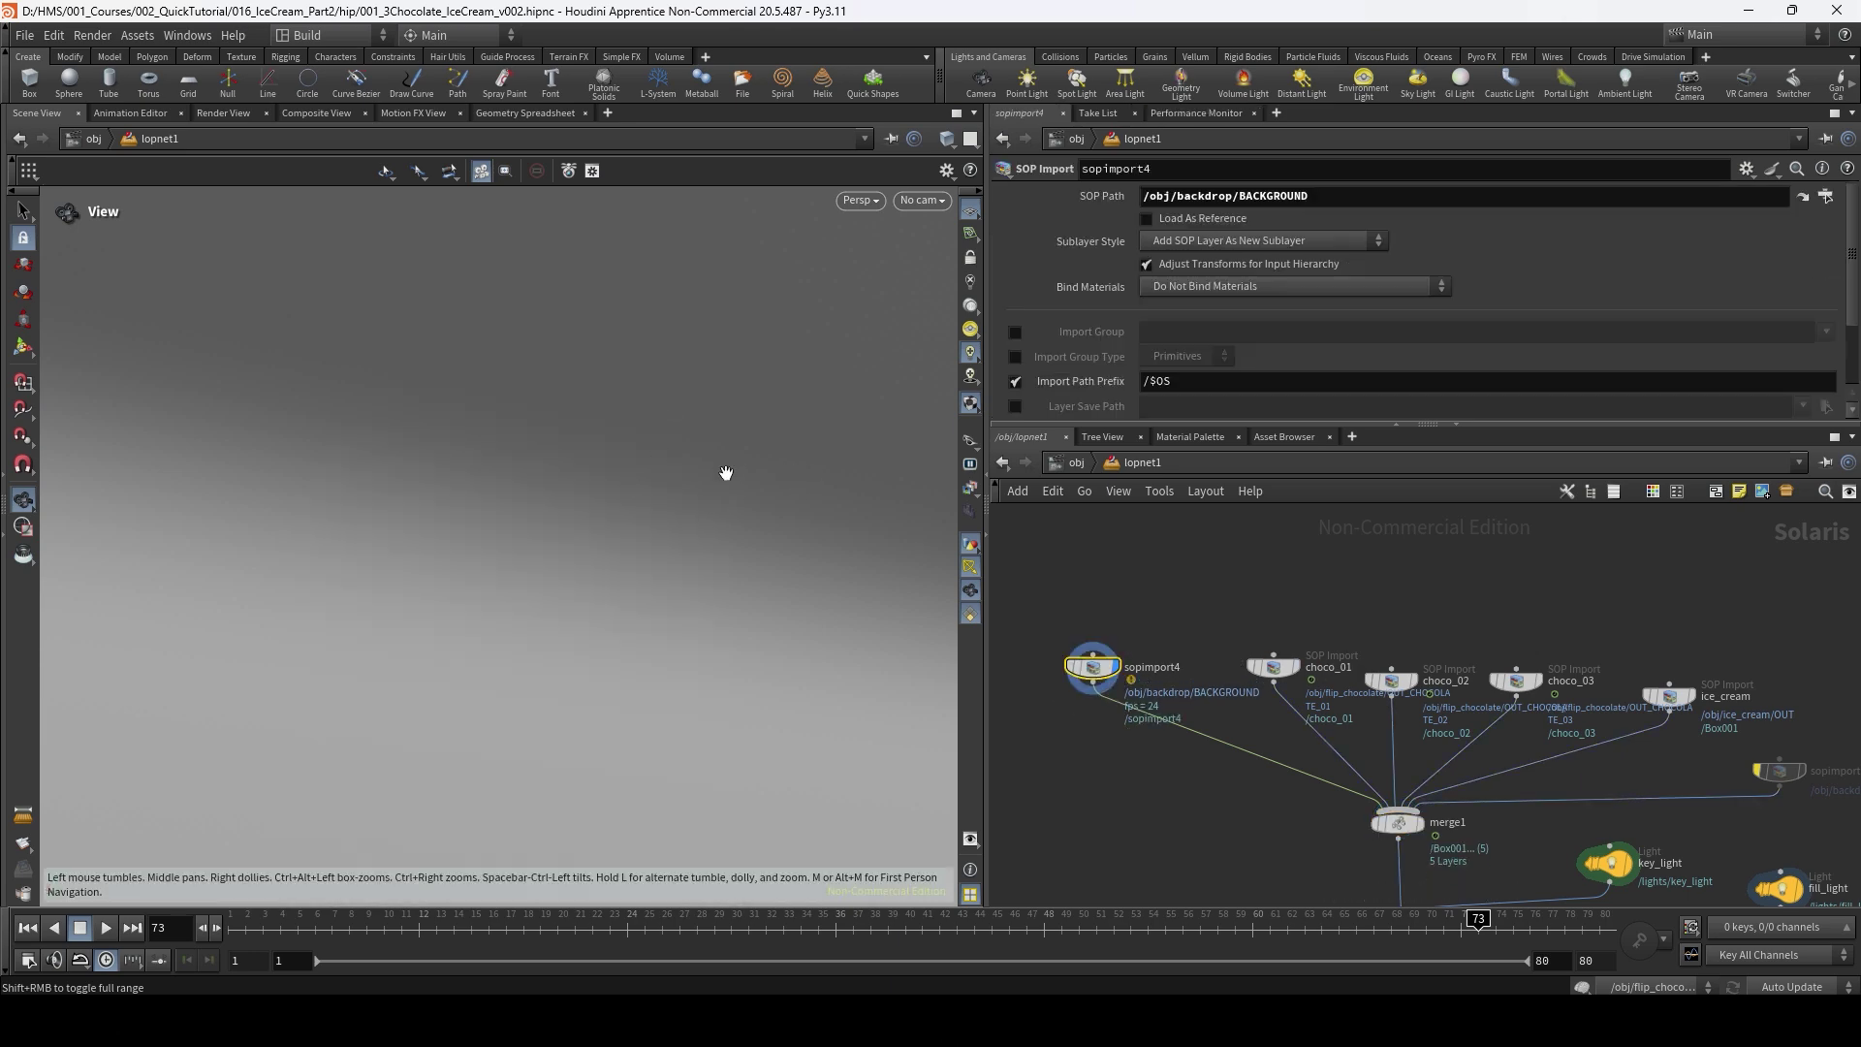
{"action": "right_click_drag", "start_coordinate": [639, 588], "coordinate": [552, 590]}
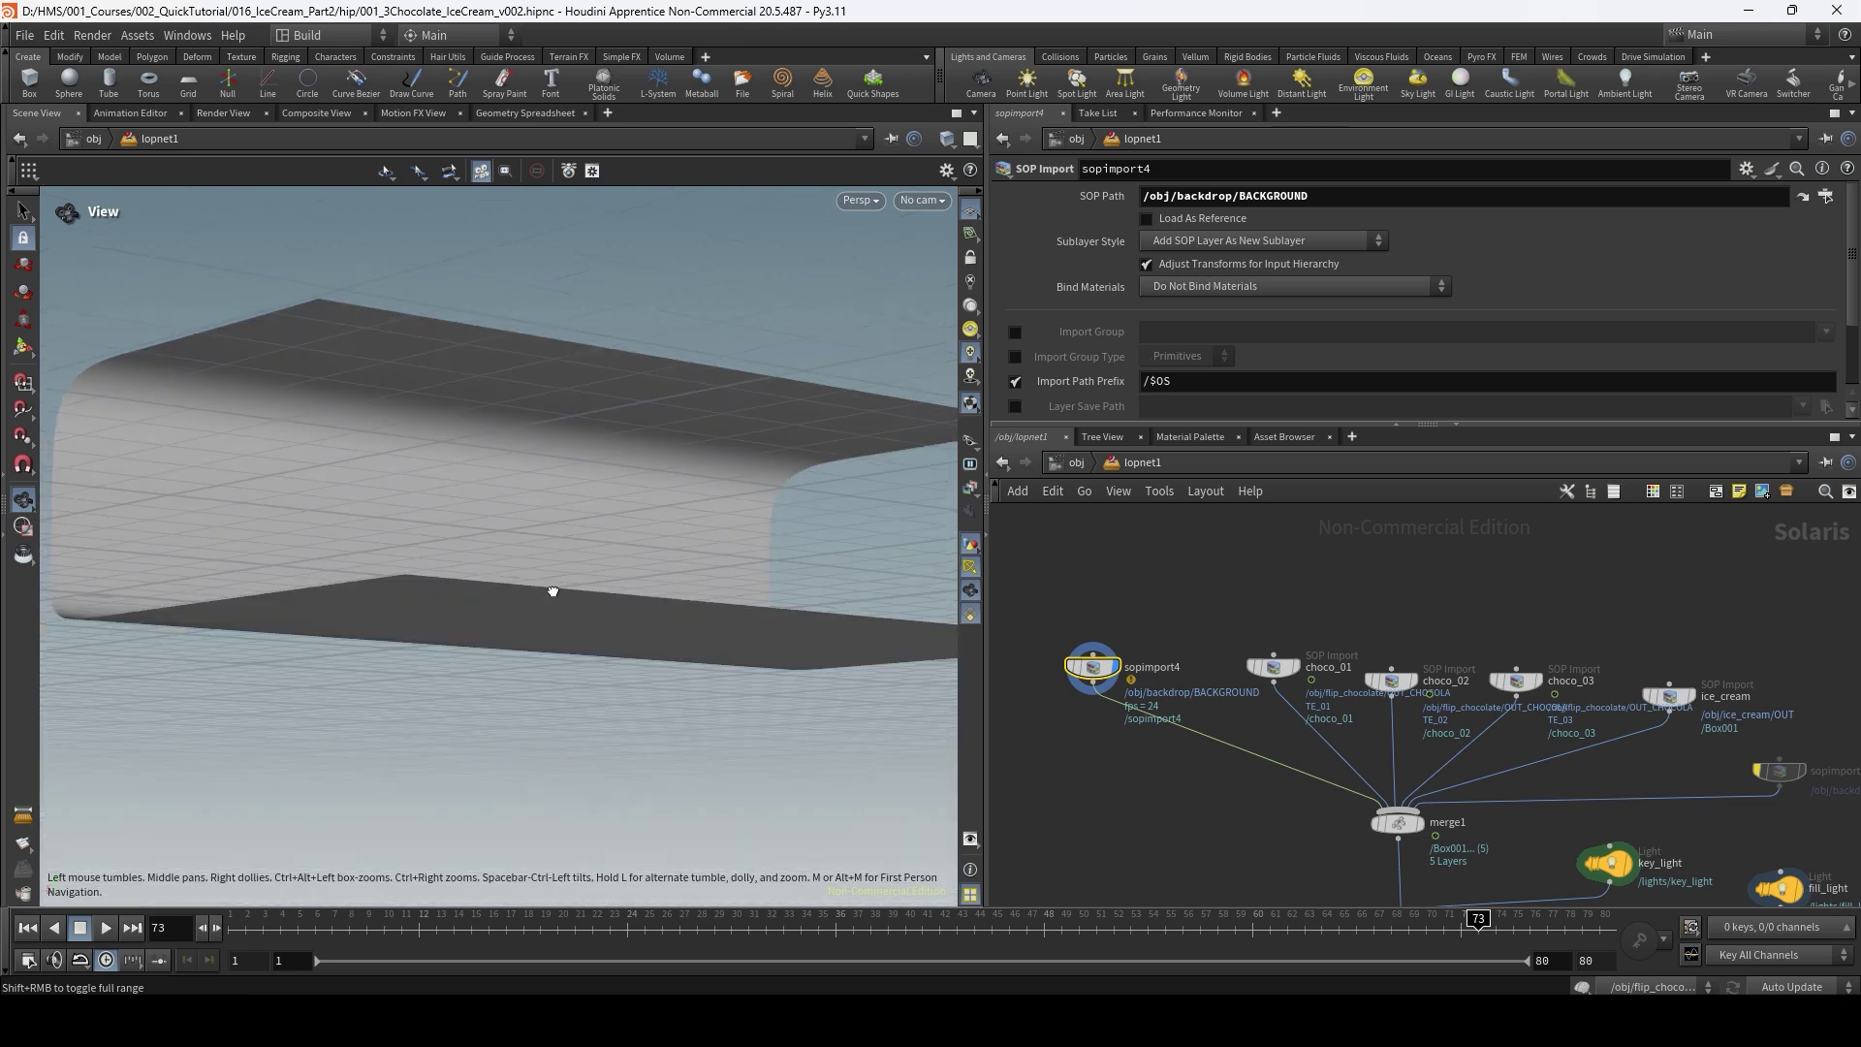
{"action": "right_click_drag", "start_coordinate": [661, 471], "coordinate": [673, 454]}
{"action": "left_click_drag", "start_coordinate": [673, 454], "coordinate": [669, 606]}
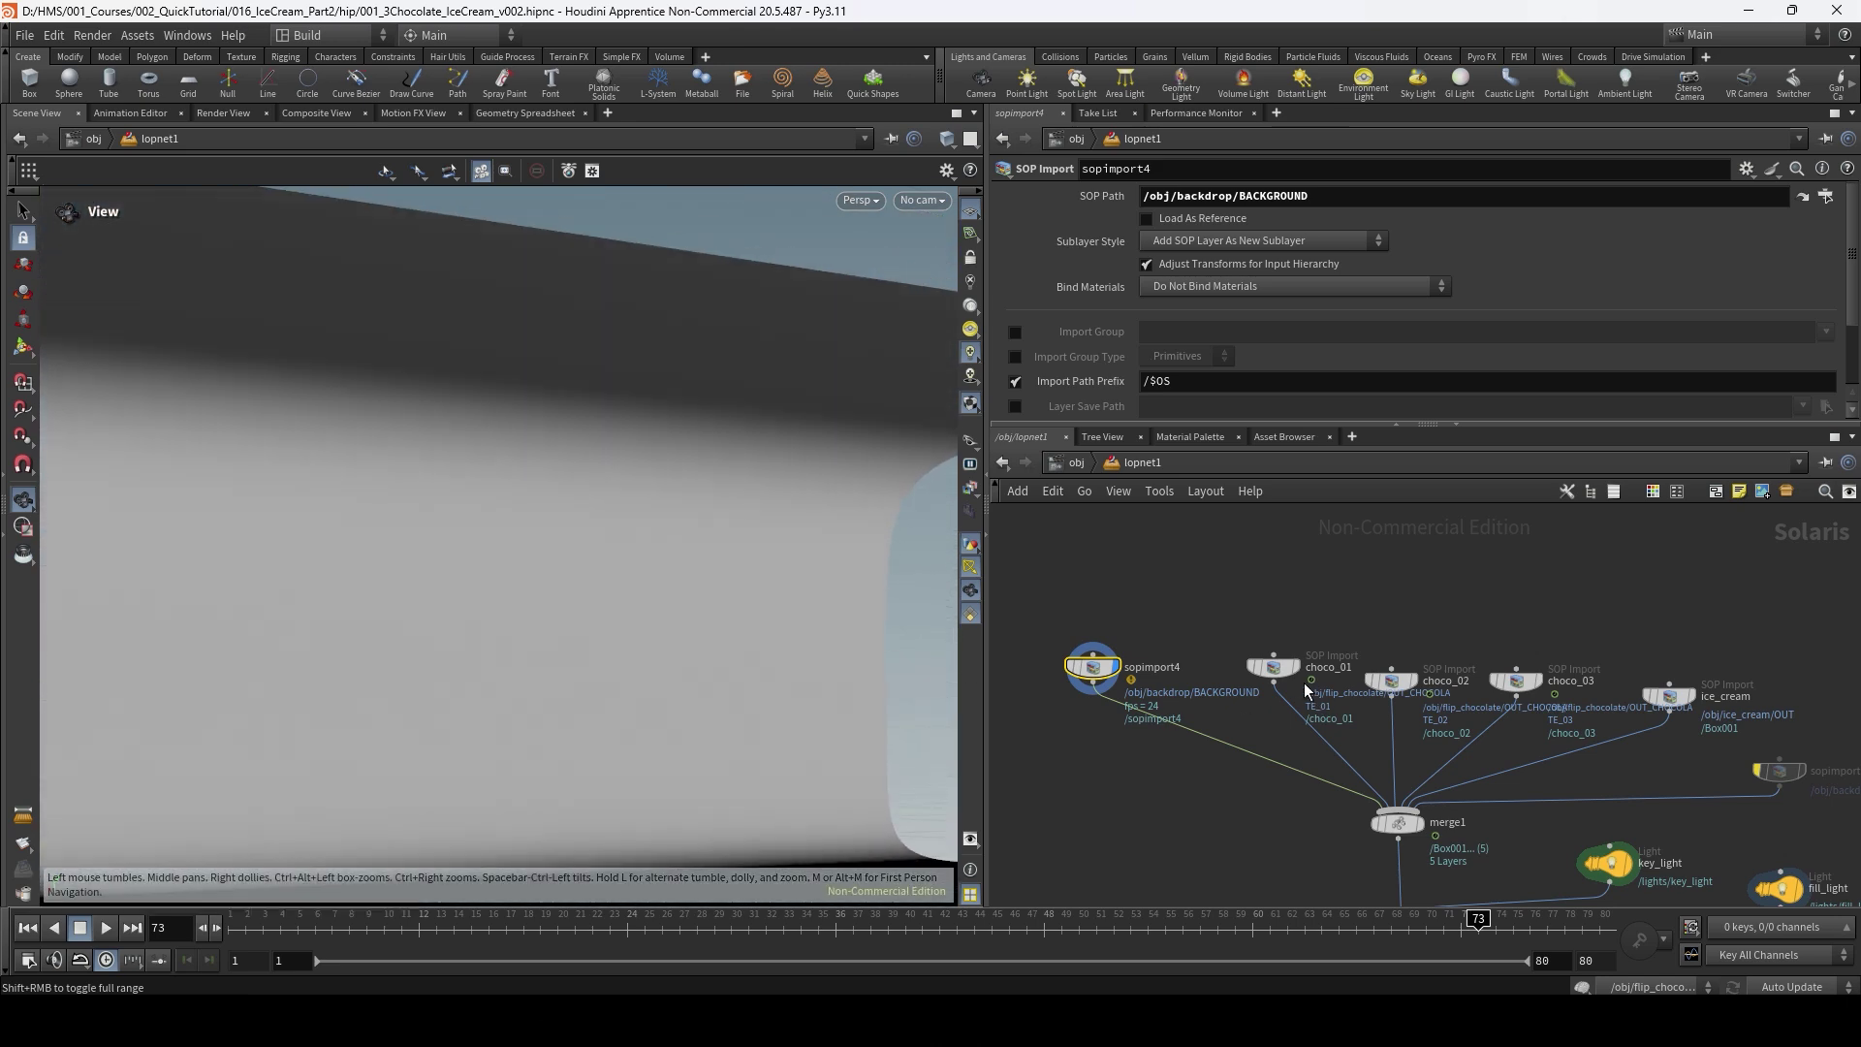
{"action": "left_click", "coordinate": [1298, 675]}
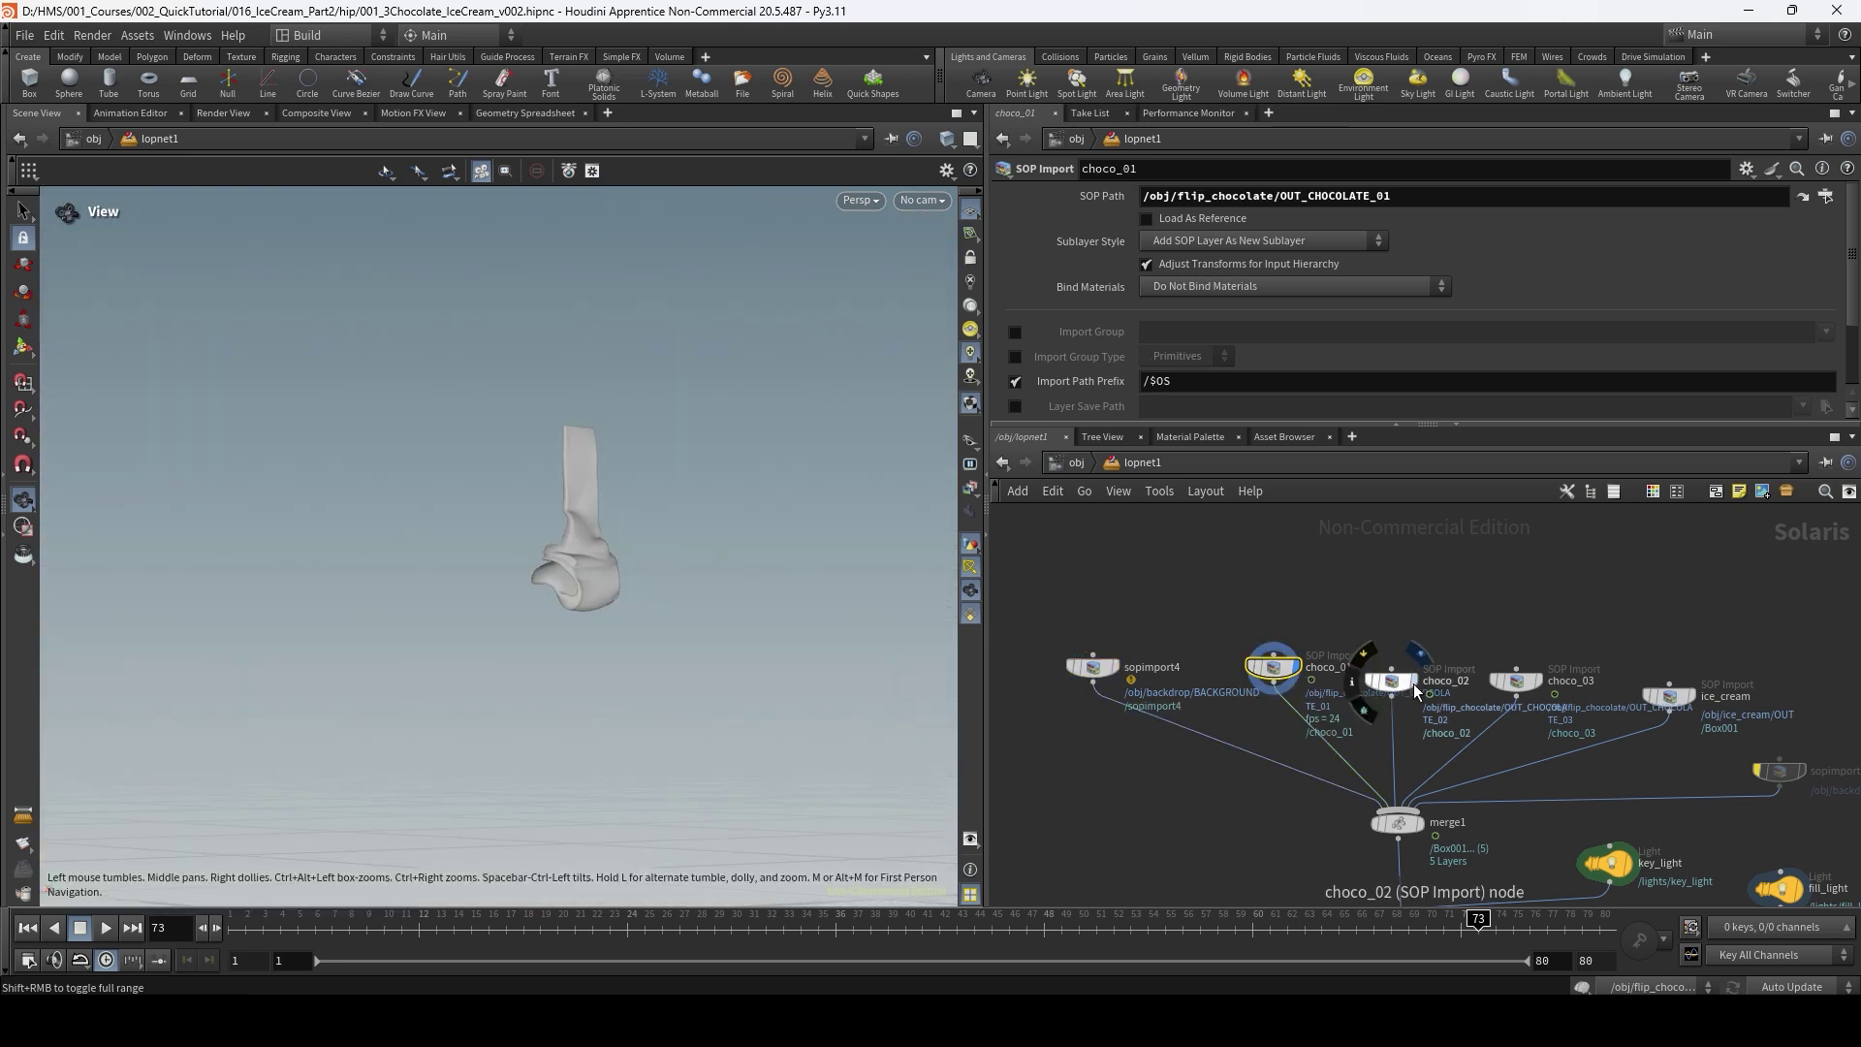
{"action": "left_click", "coordinate": [1520, 682]}
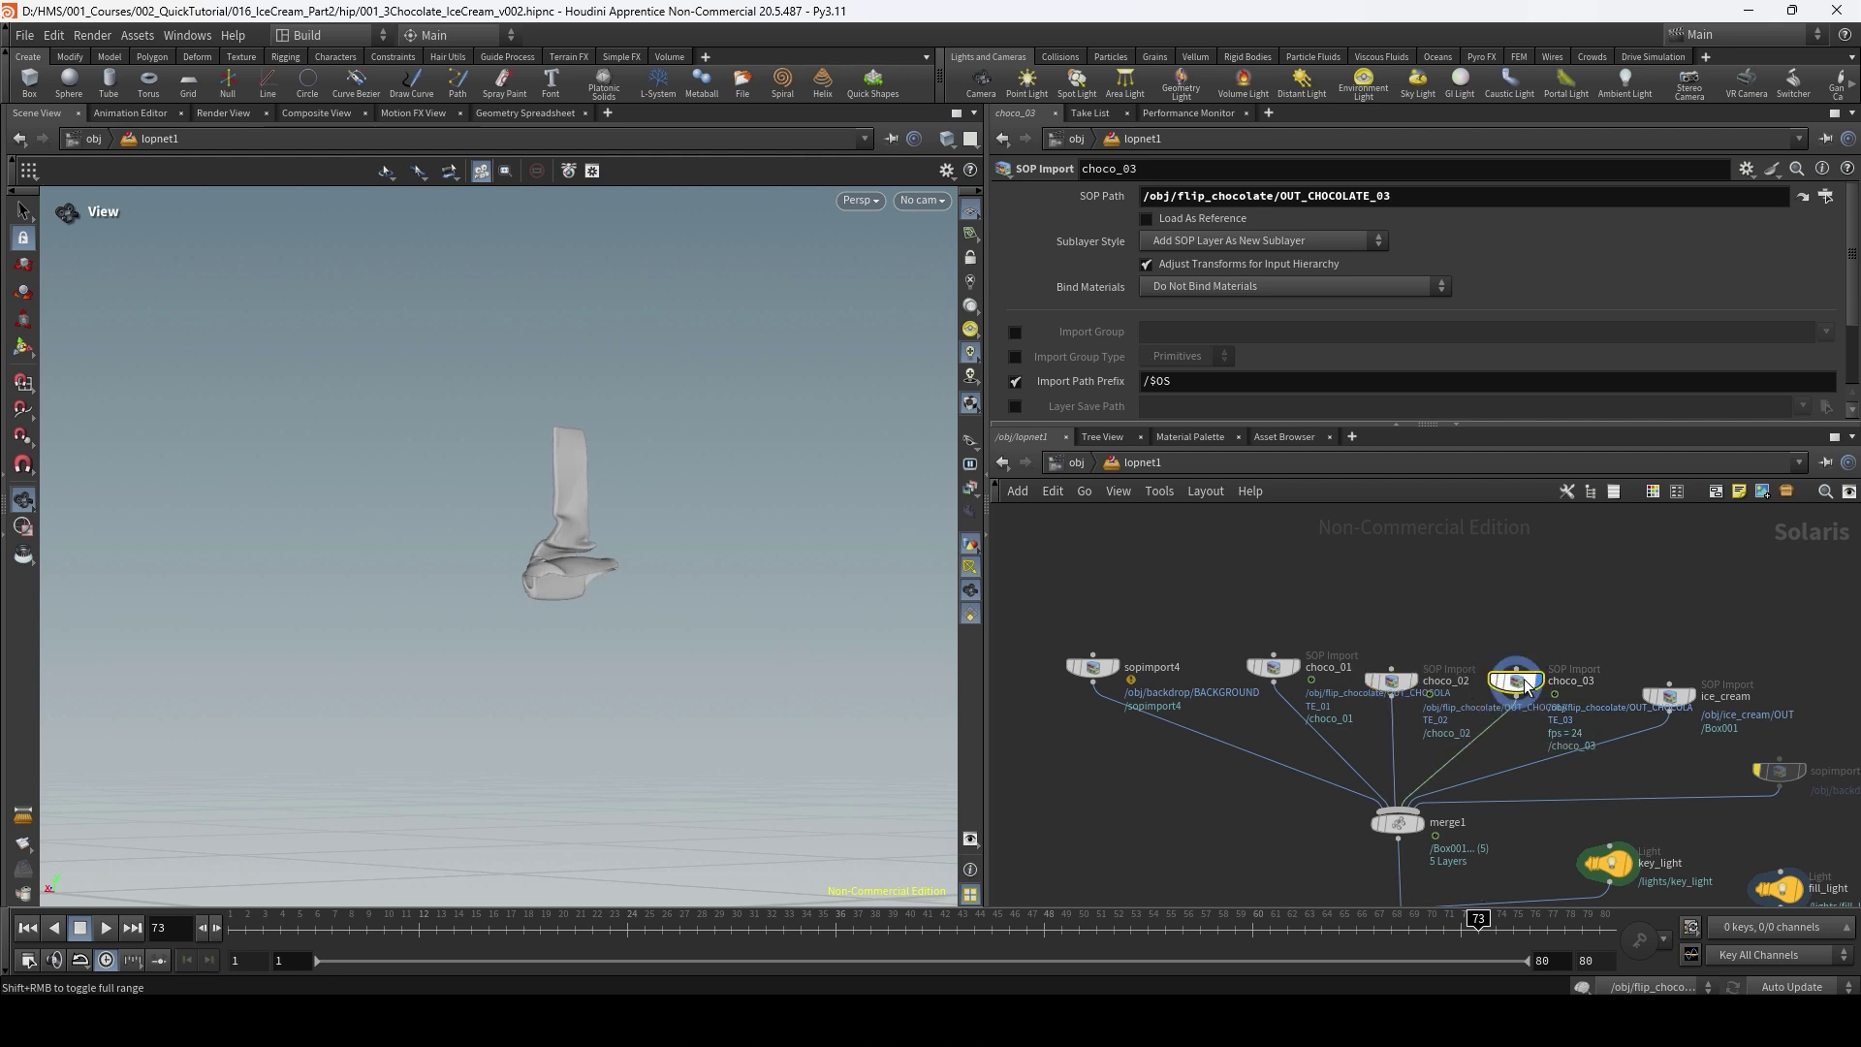
{"action": "left_click", "coordinate": [1691, 699]}
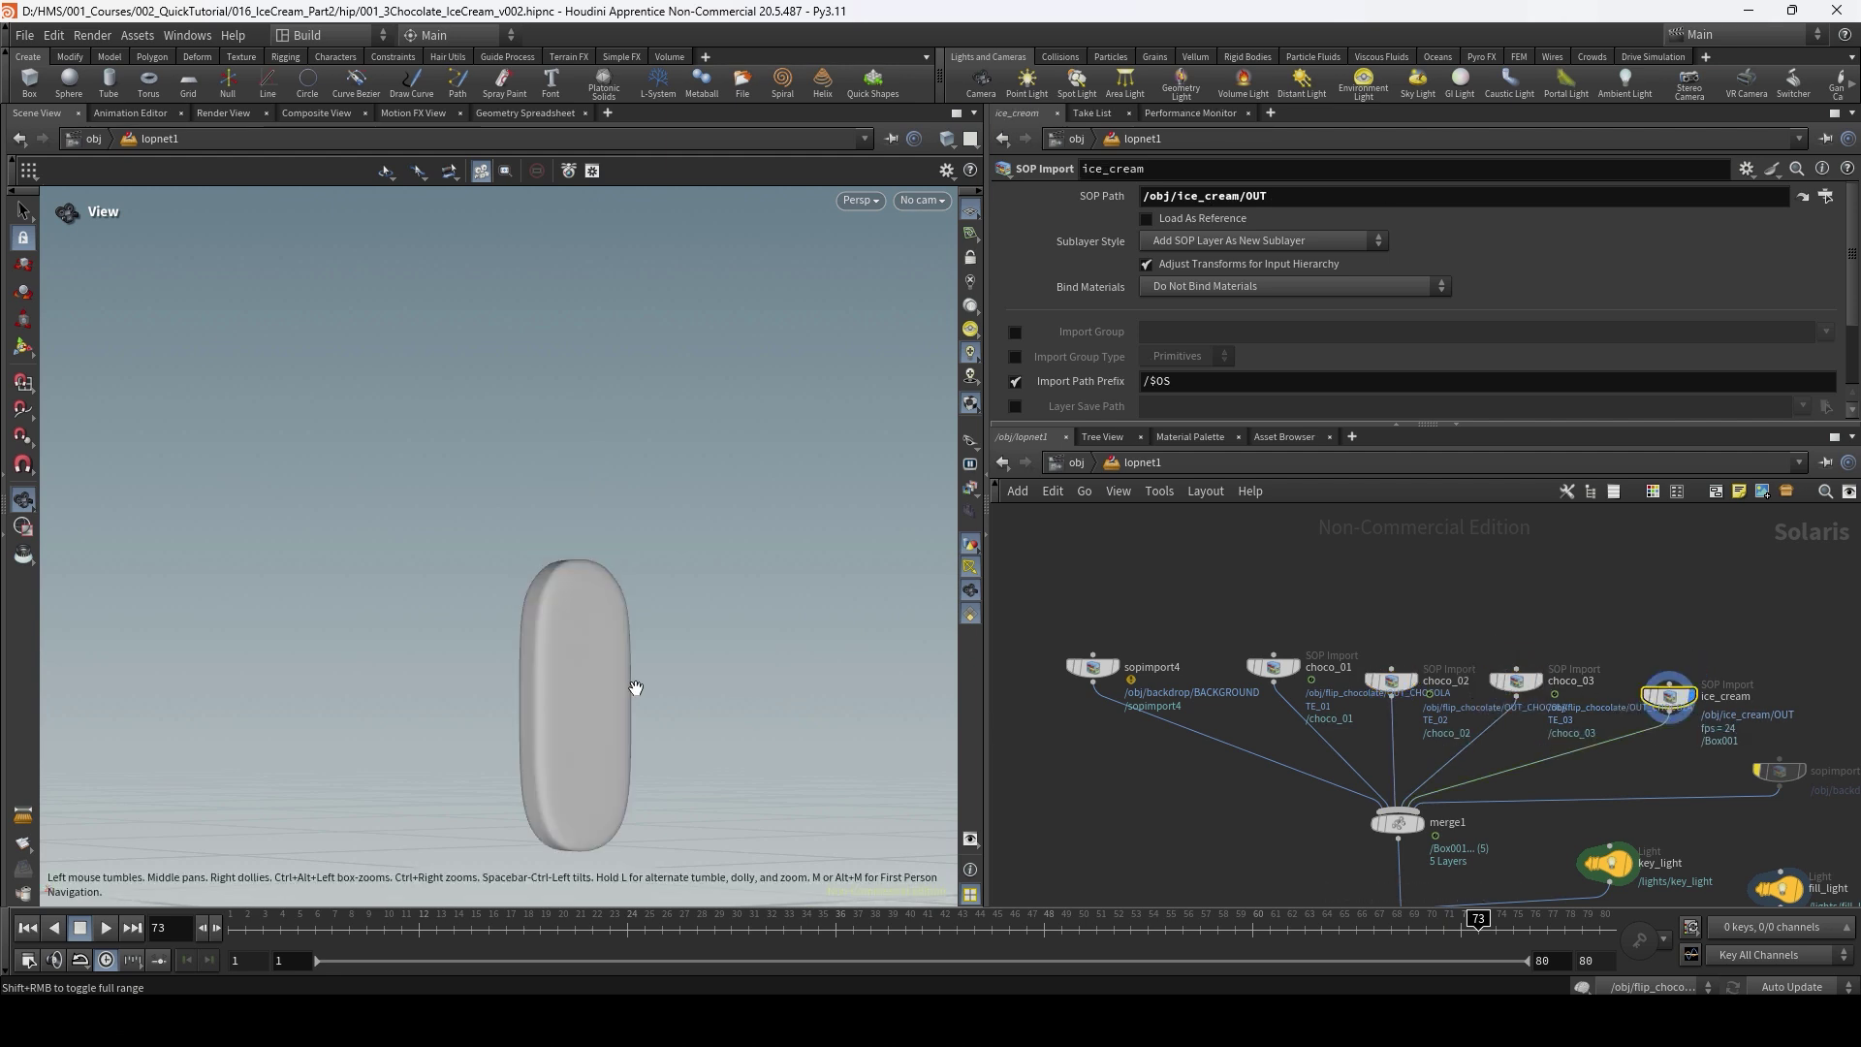
{"action": "left_click", "coordinate": [1399, 822]}
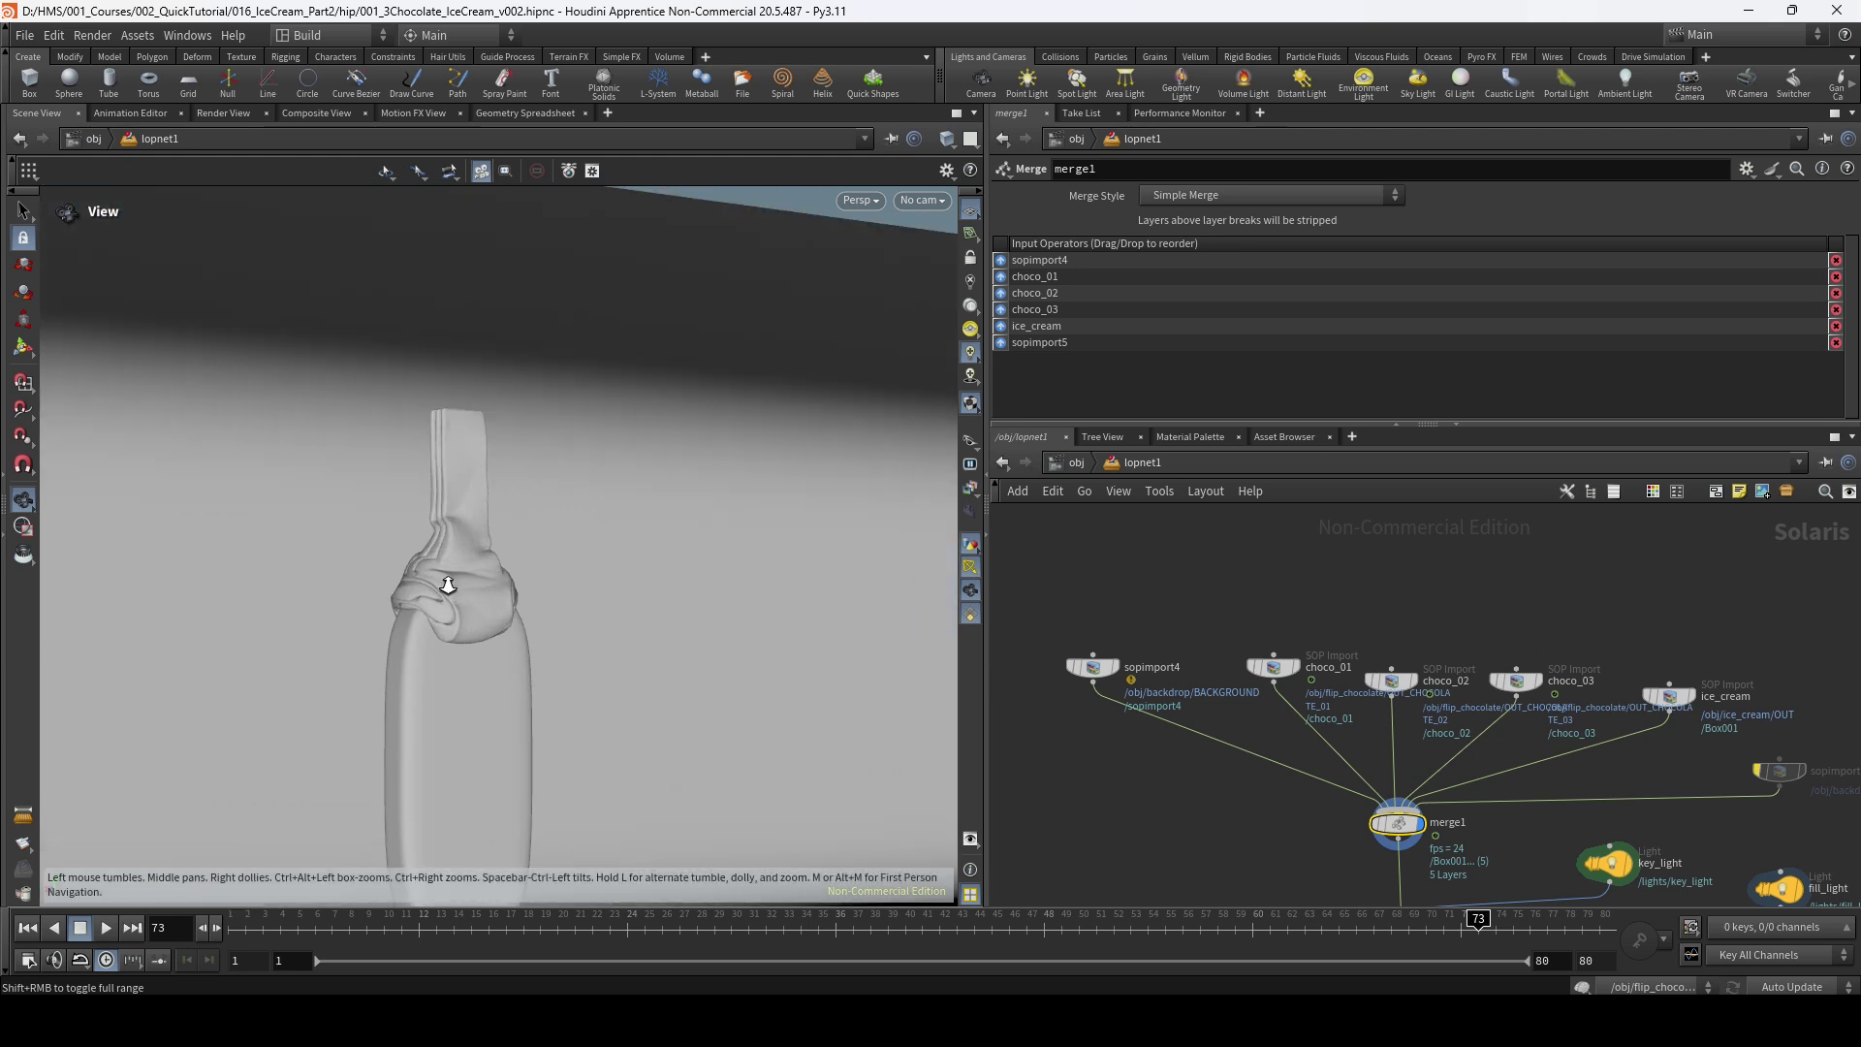
{"action": "scroll", "coordinate": [451, 577], "scroll_direction": "up", "scroll_amount": 5}
Examine the key, fill and back lights, and display merge2 to see their placement around the ice cream.
{"action": "middle_click_drag", "start_coordinate": [1481, 853], "coordinate": [1357, 688]}
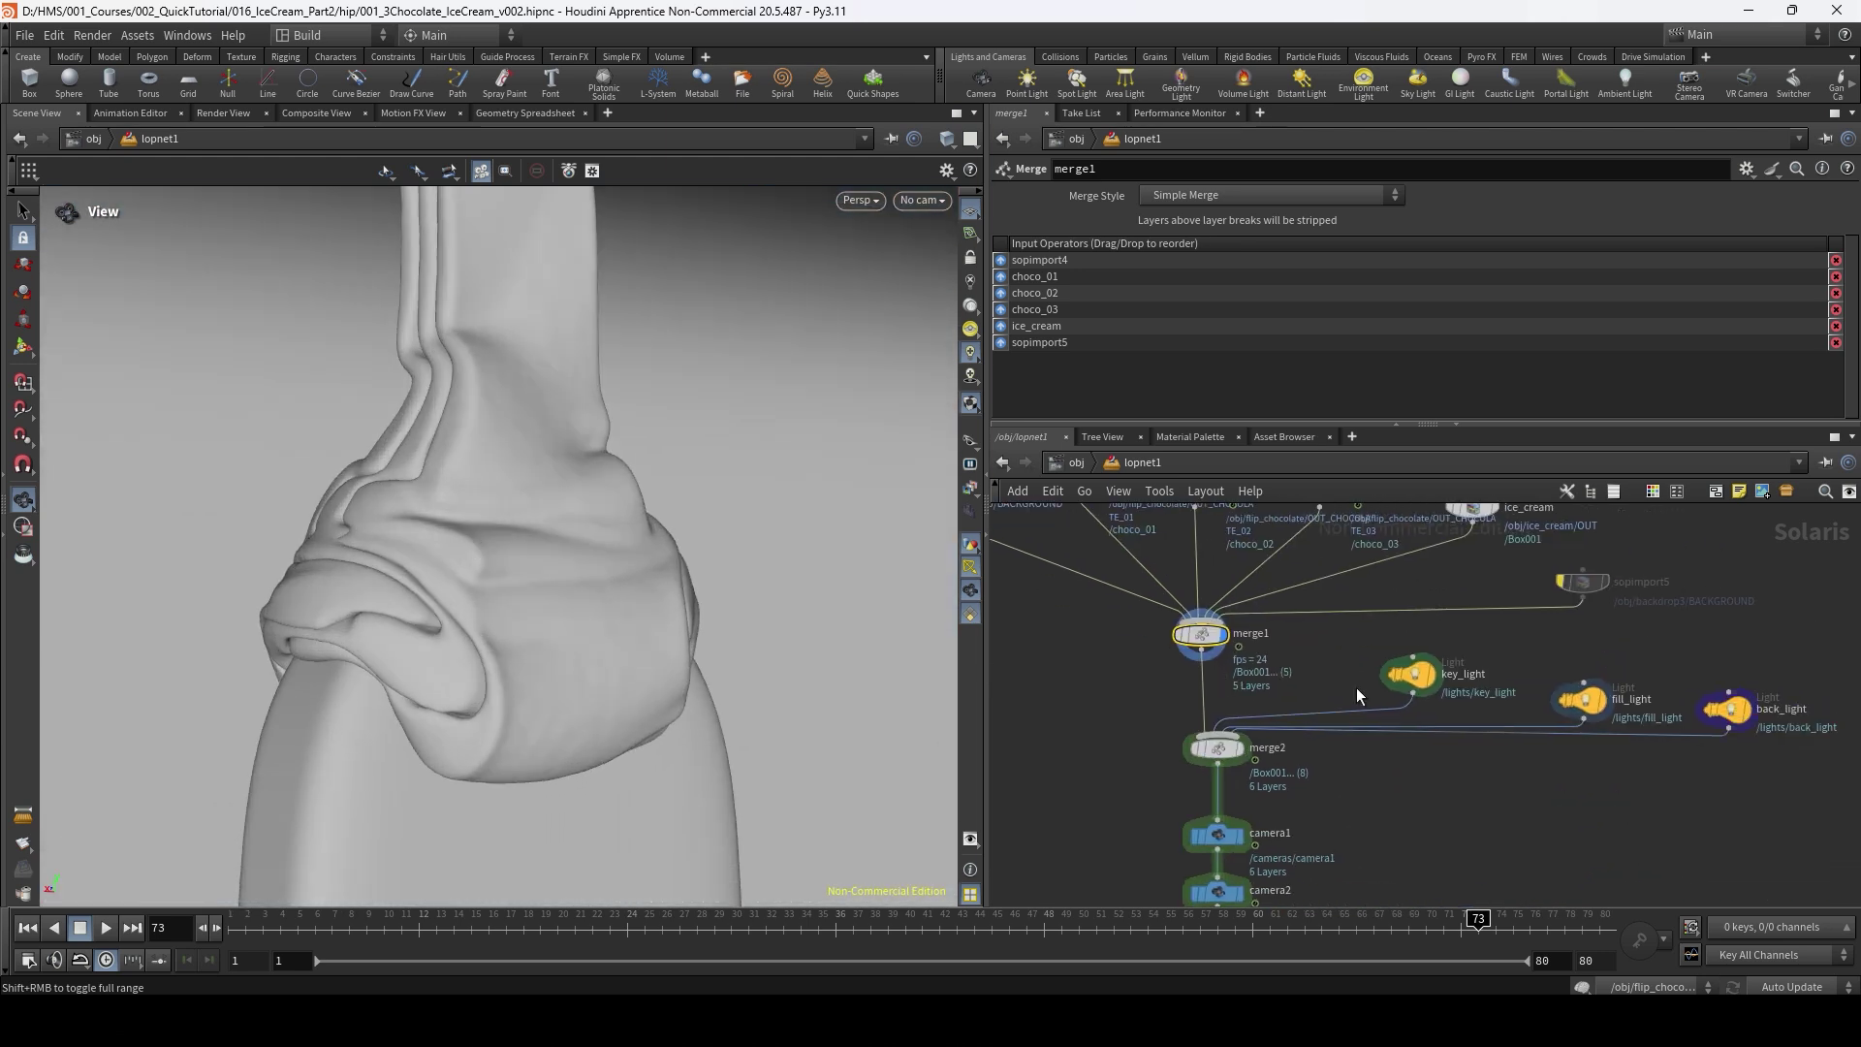
{"action": "left_click", "coordinate": [1421, 677]}
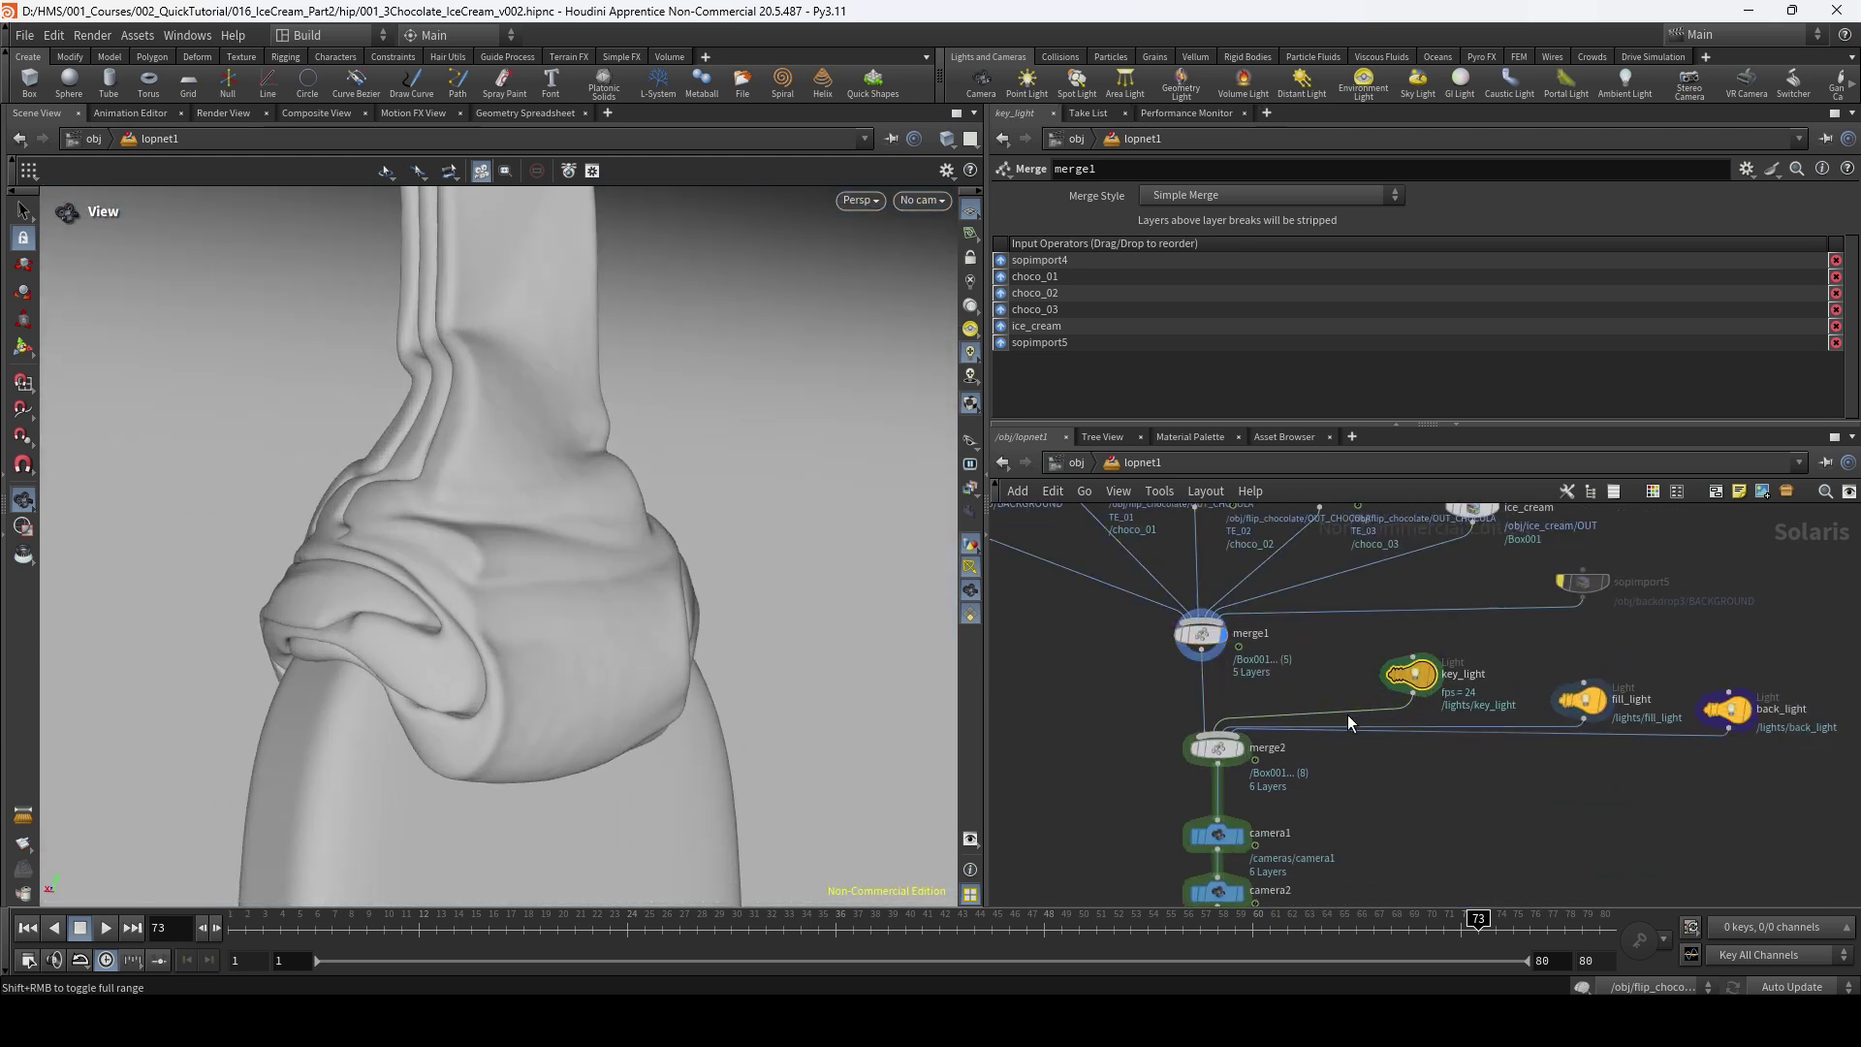
{"action": "left_click", "coordinate": [1584, 700]}
{"action": "left_click", "coordinate": [1727, 709]}
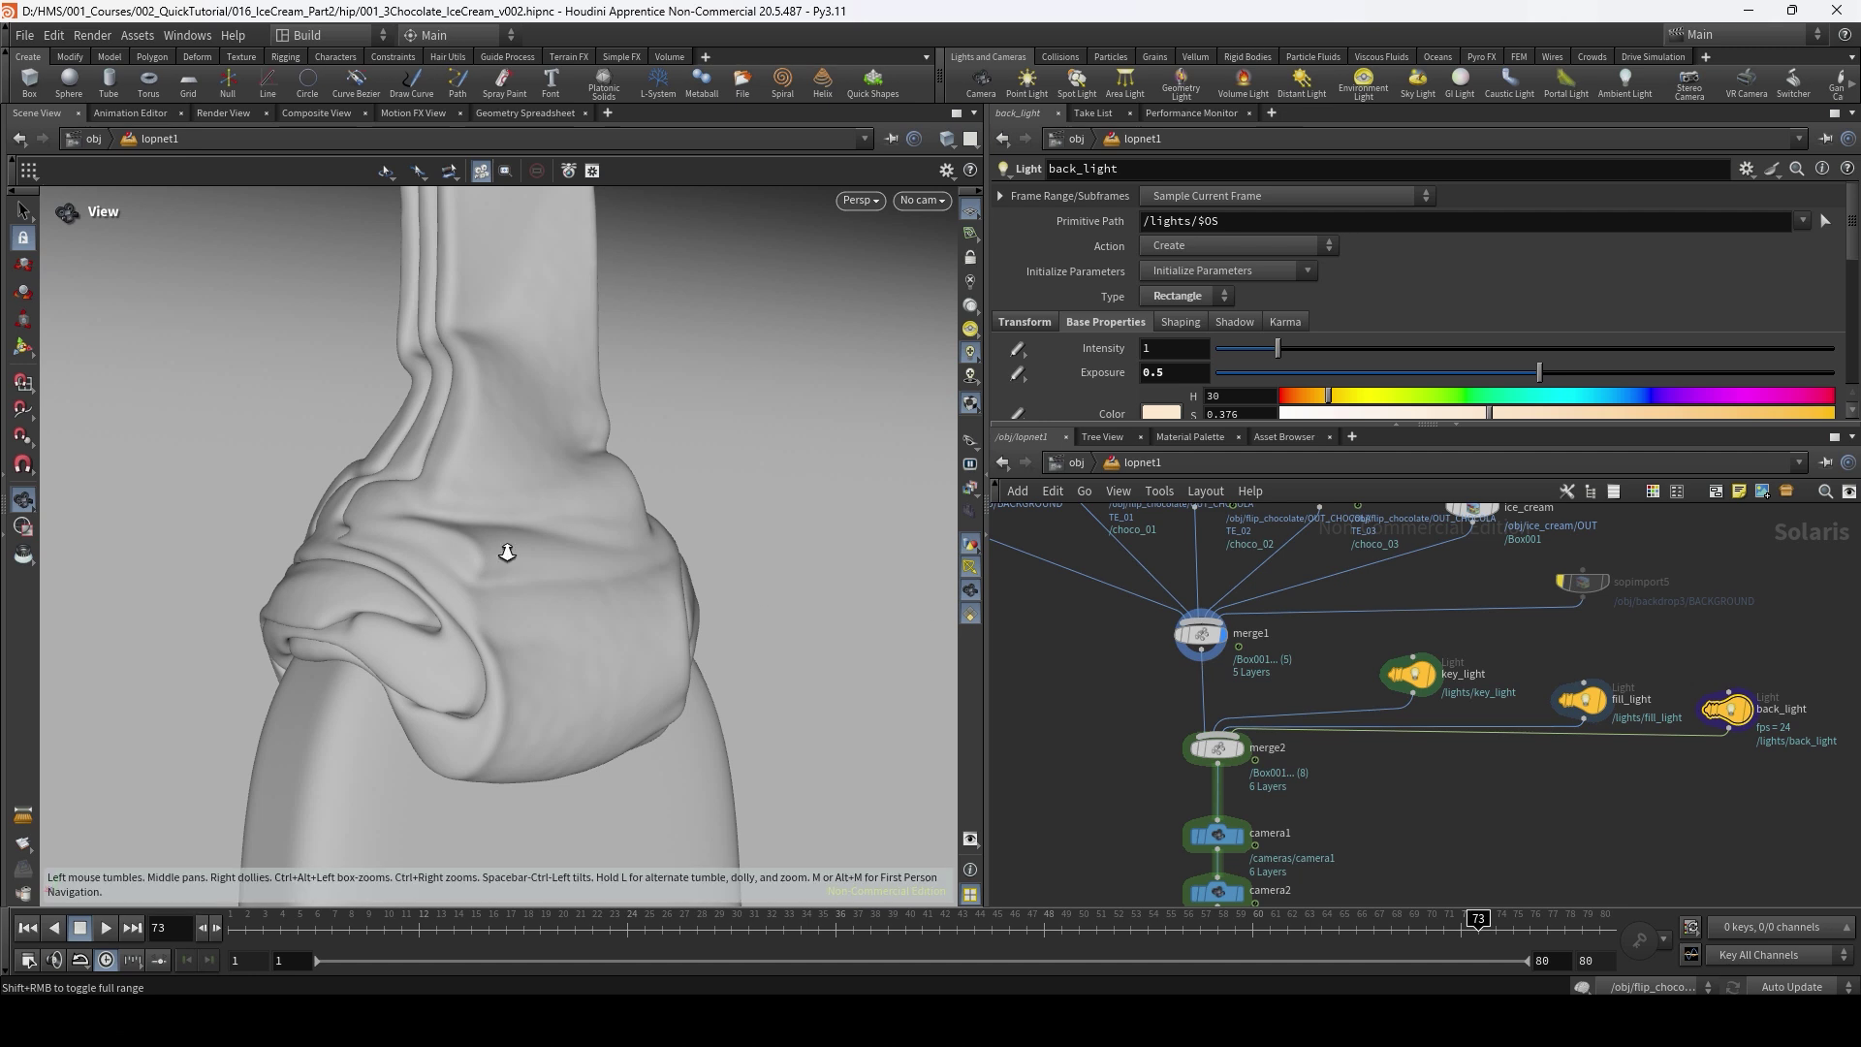
{"action": "scroll", "coordinate": [503, 544], "scroll_direction": "down", "scroll_amount": 10}
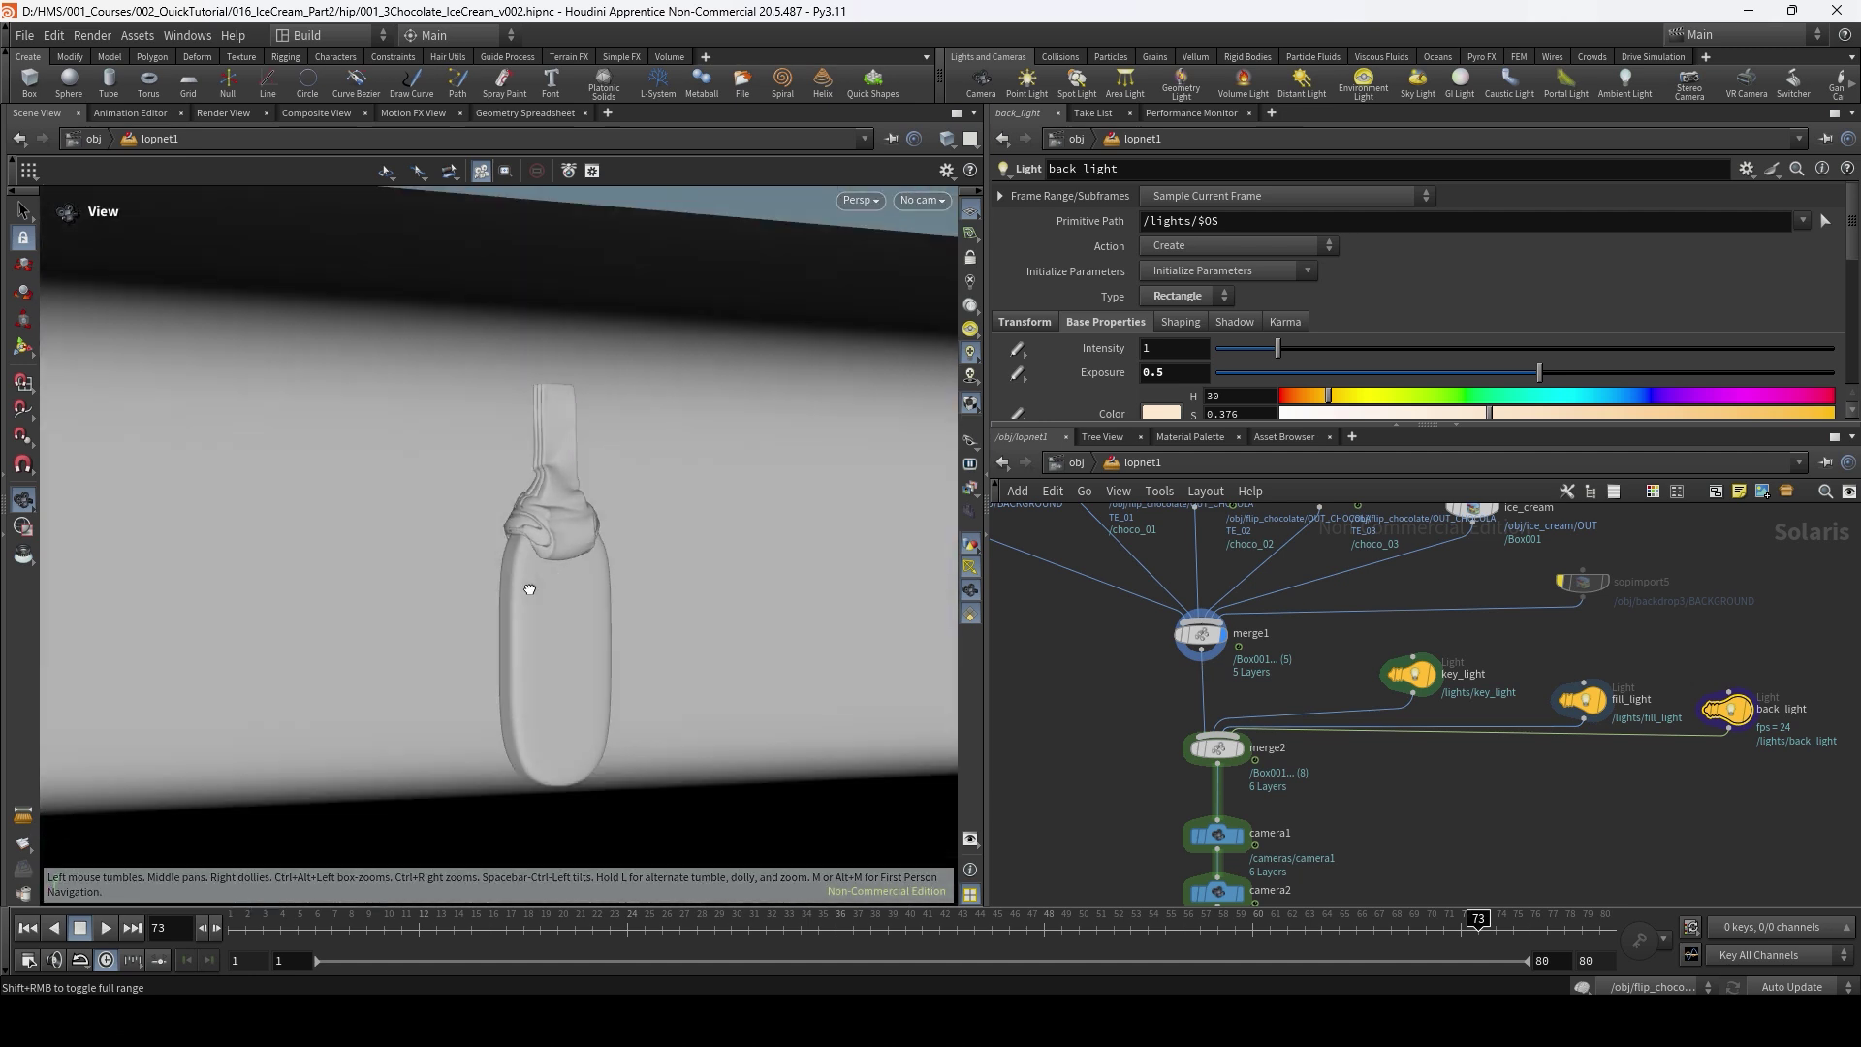
{"action": "left_click", "coordinate": [1237, 747]}
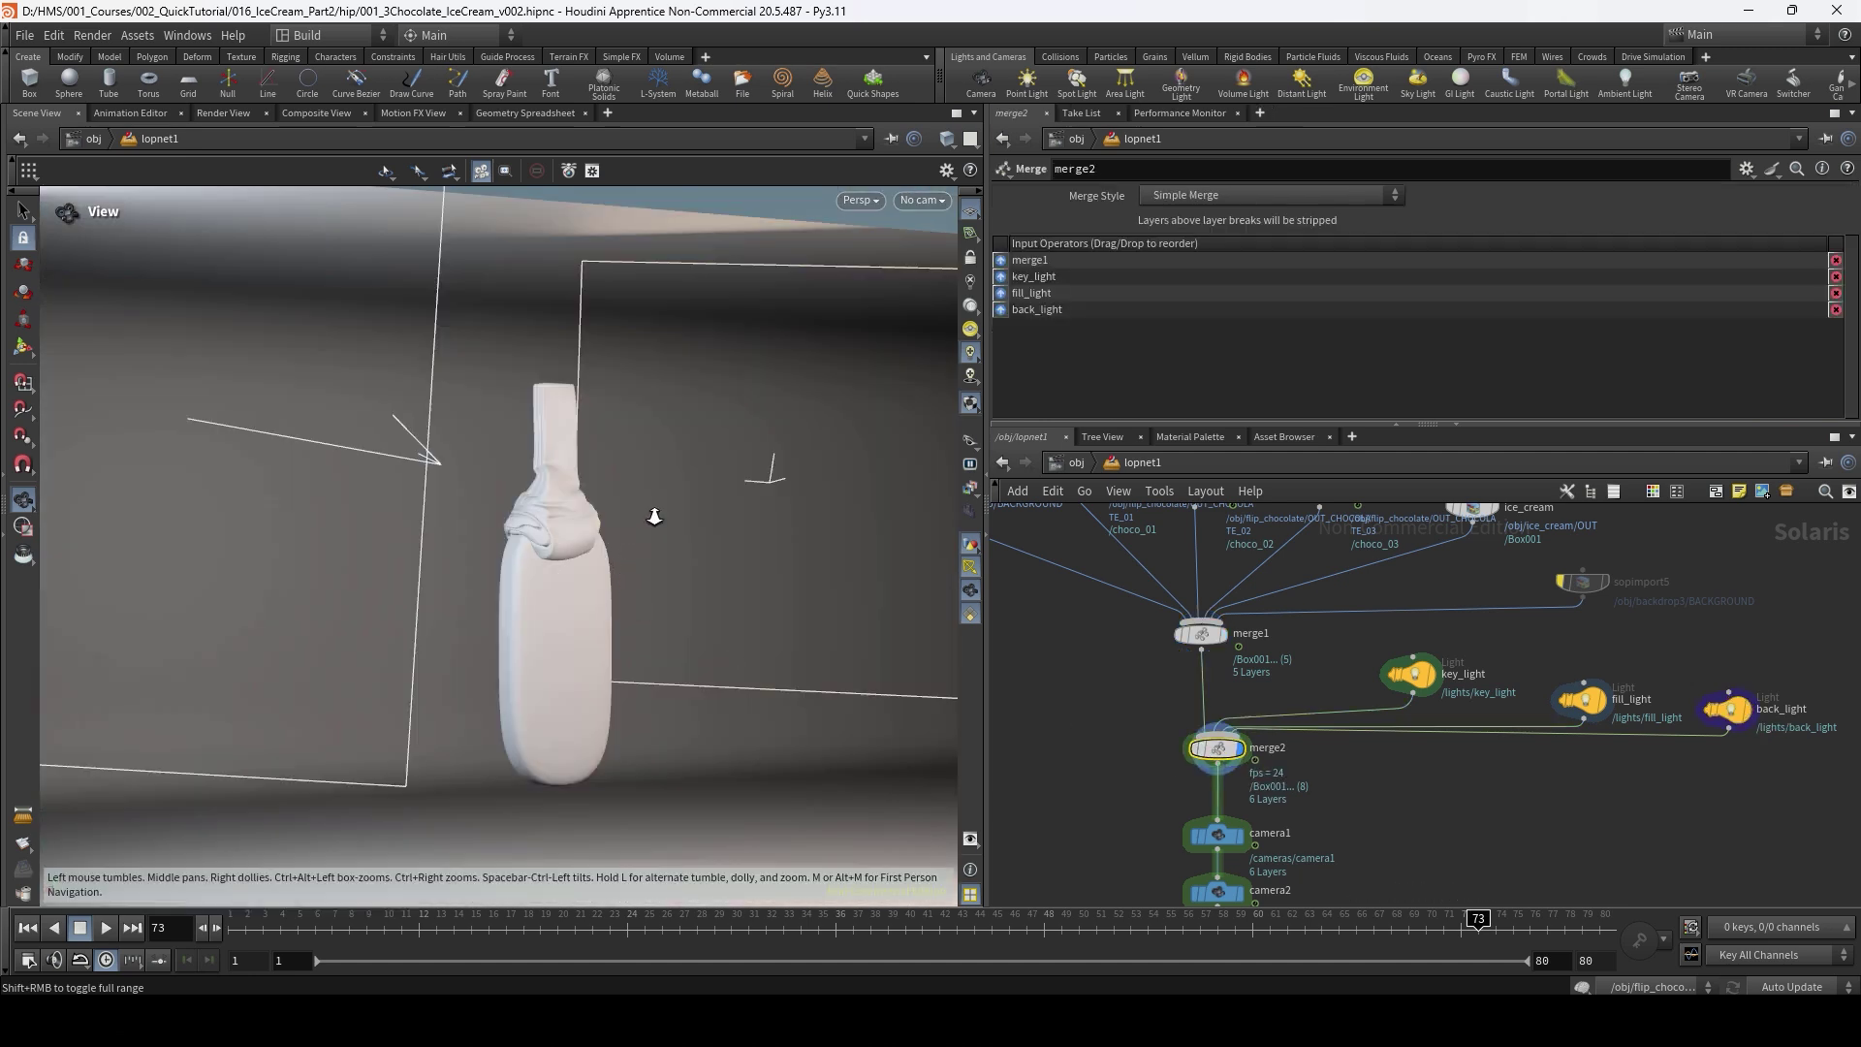
{"action": "left_click_drag", "start_coordinate": [654, 516], "coordinate": [687, 557]}
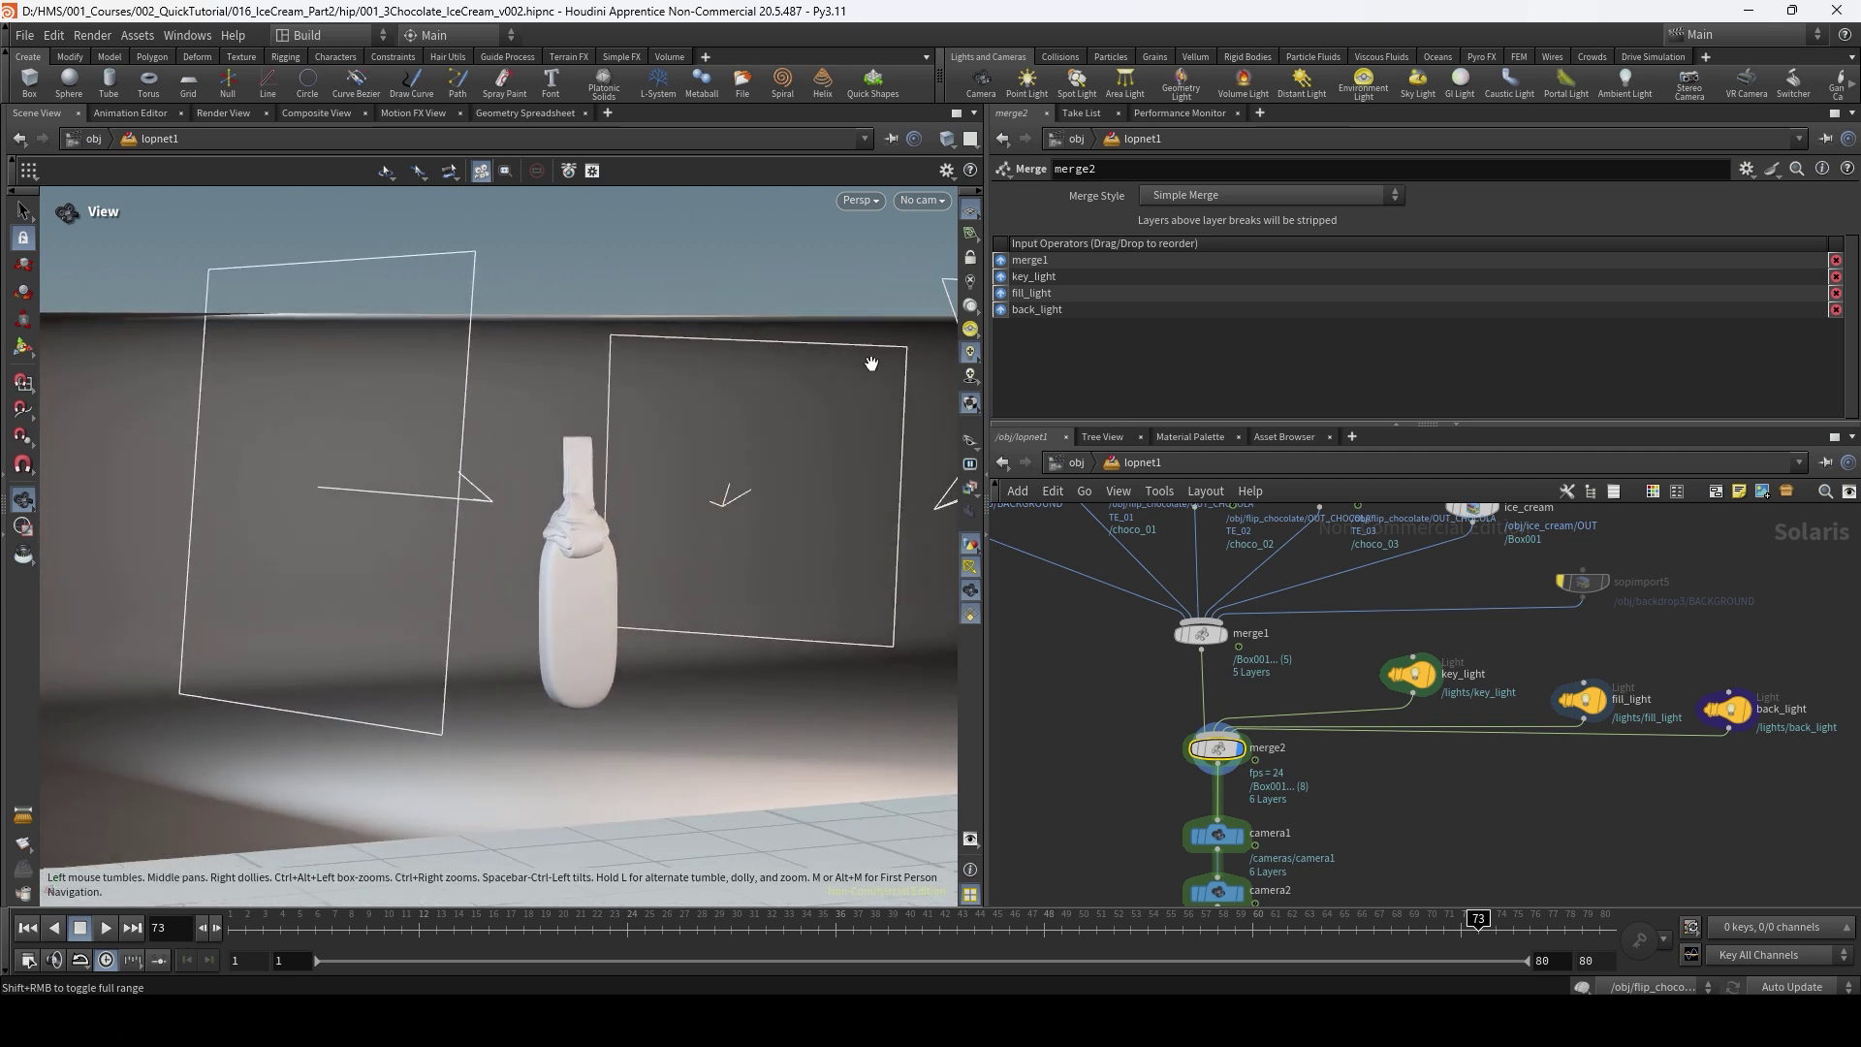
Switch the viewport renderer to Karma XPU and inspect the lit chocolate folds on the ice cream up close.
{"action": "left_click", "coordinate": [923, 200]}
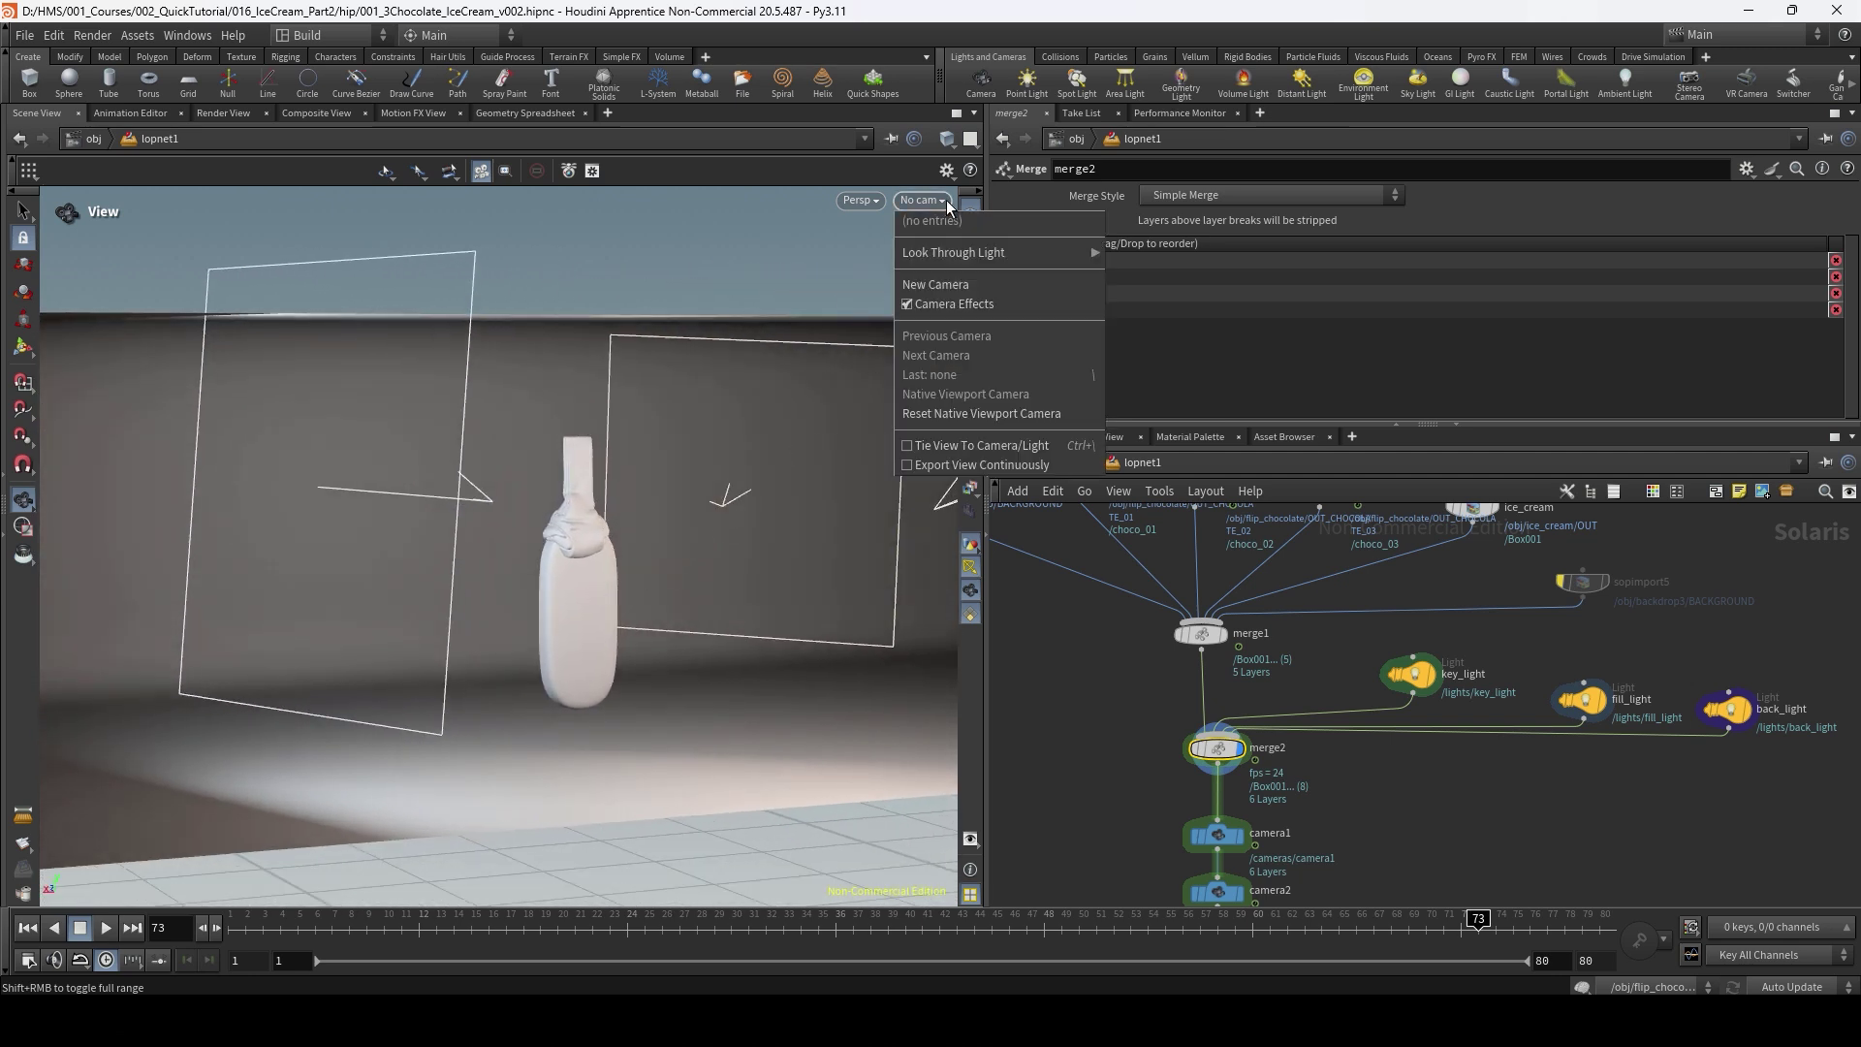
{"action": "left_click", "coordinate": [866, 205]}
{"action": "left_click", "coordinate": [878, 316]}
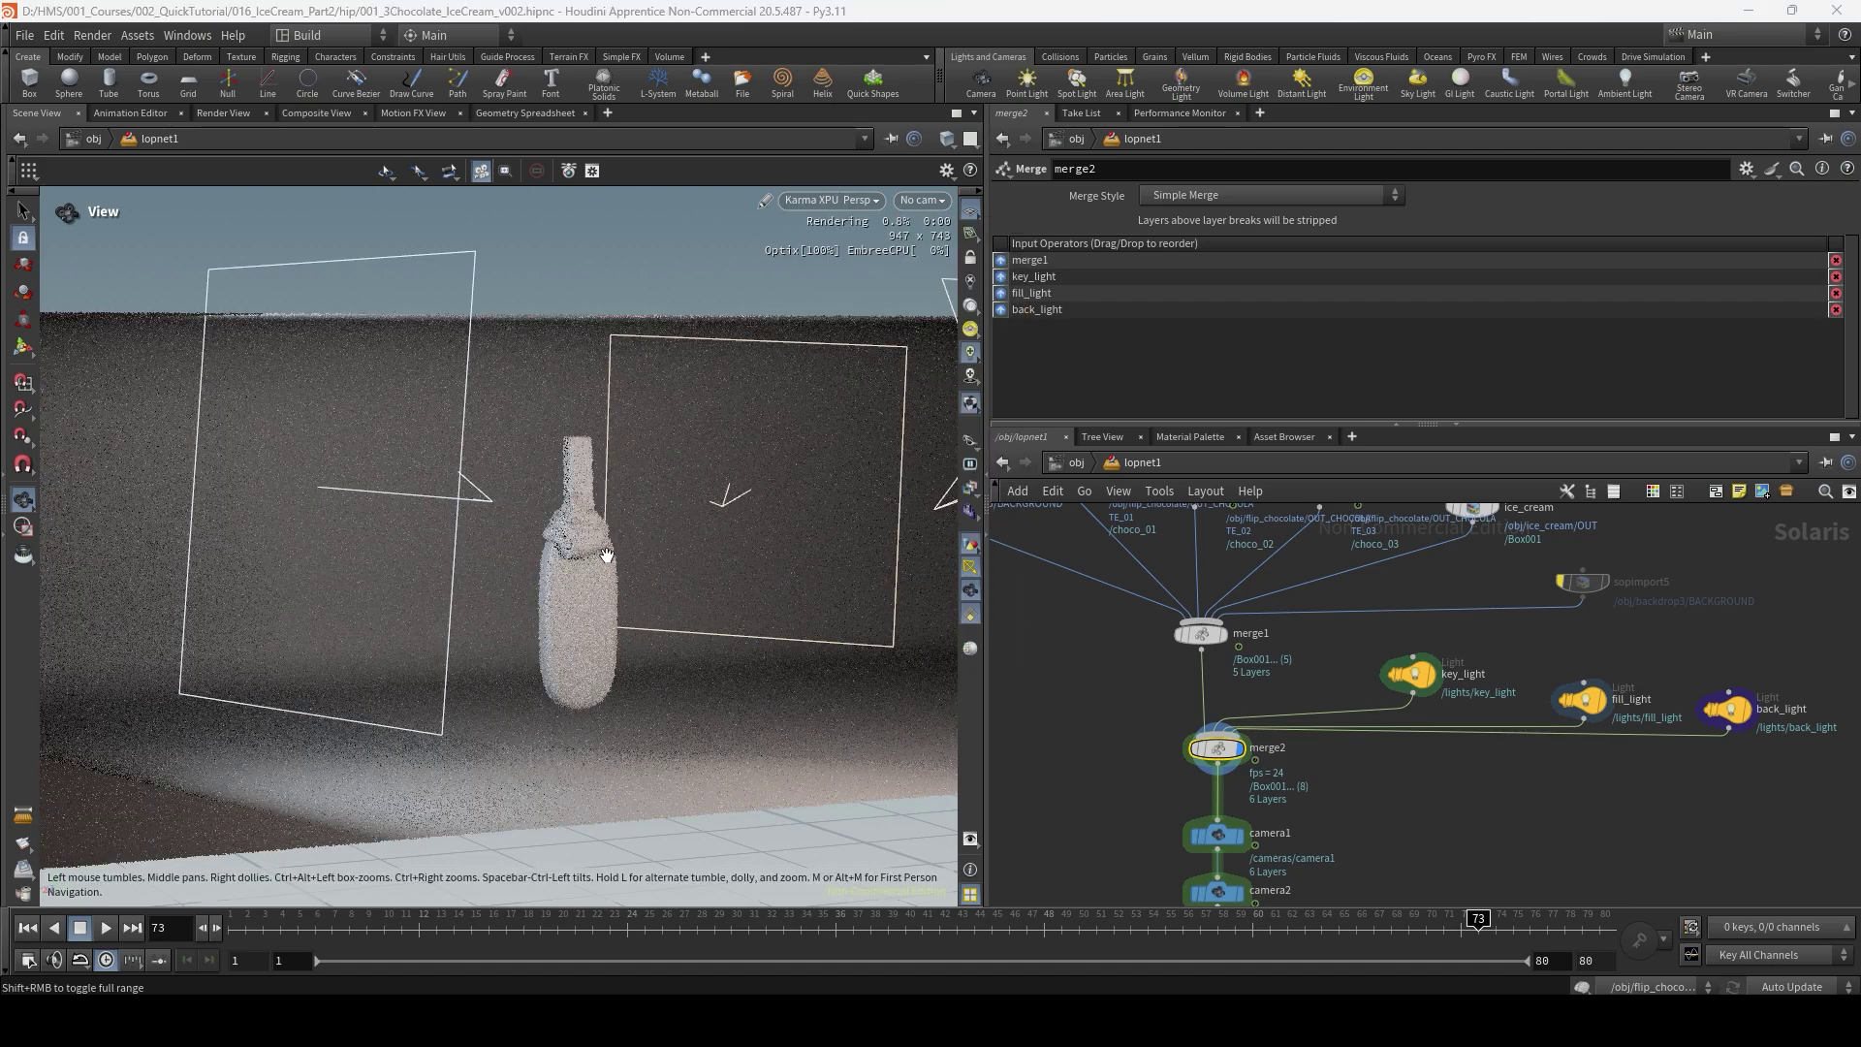
{"action": "mouse_move", "coordinate": [594, 567]}
{"action": "right_mouse_down"}
{"action": "mouse_move", "coordinate": [575, 522]}
{"action": "mouse_move", "coordinate": [594, 561]}
{"action": "mouse_move", "coordinate": [627, 507]}
{"action": "mouse_move", "coordinate": [608, 536]}
{"action": "right_mouse_up"}
{"action": "left_click_drag", "start_coordinate": [608, 536], "coordinate": [647, 519]}
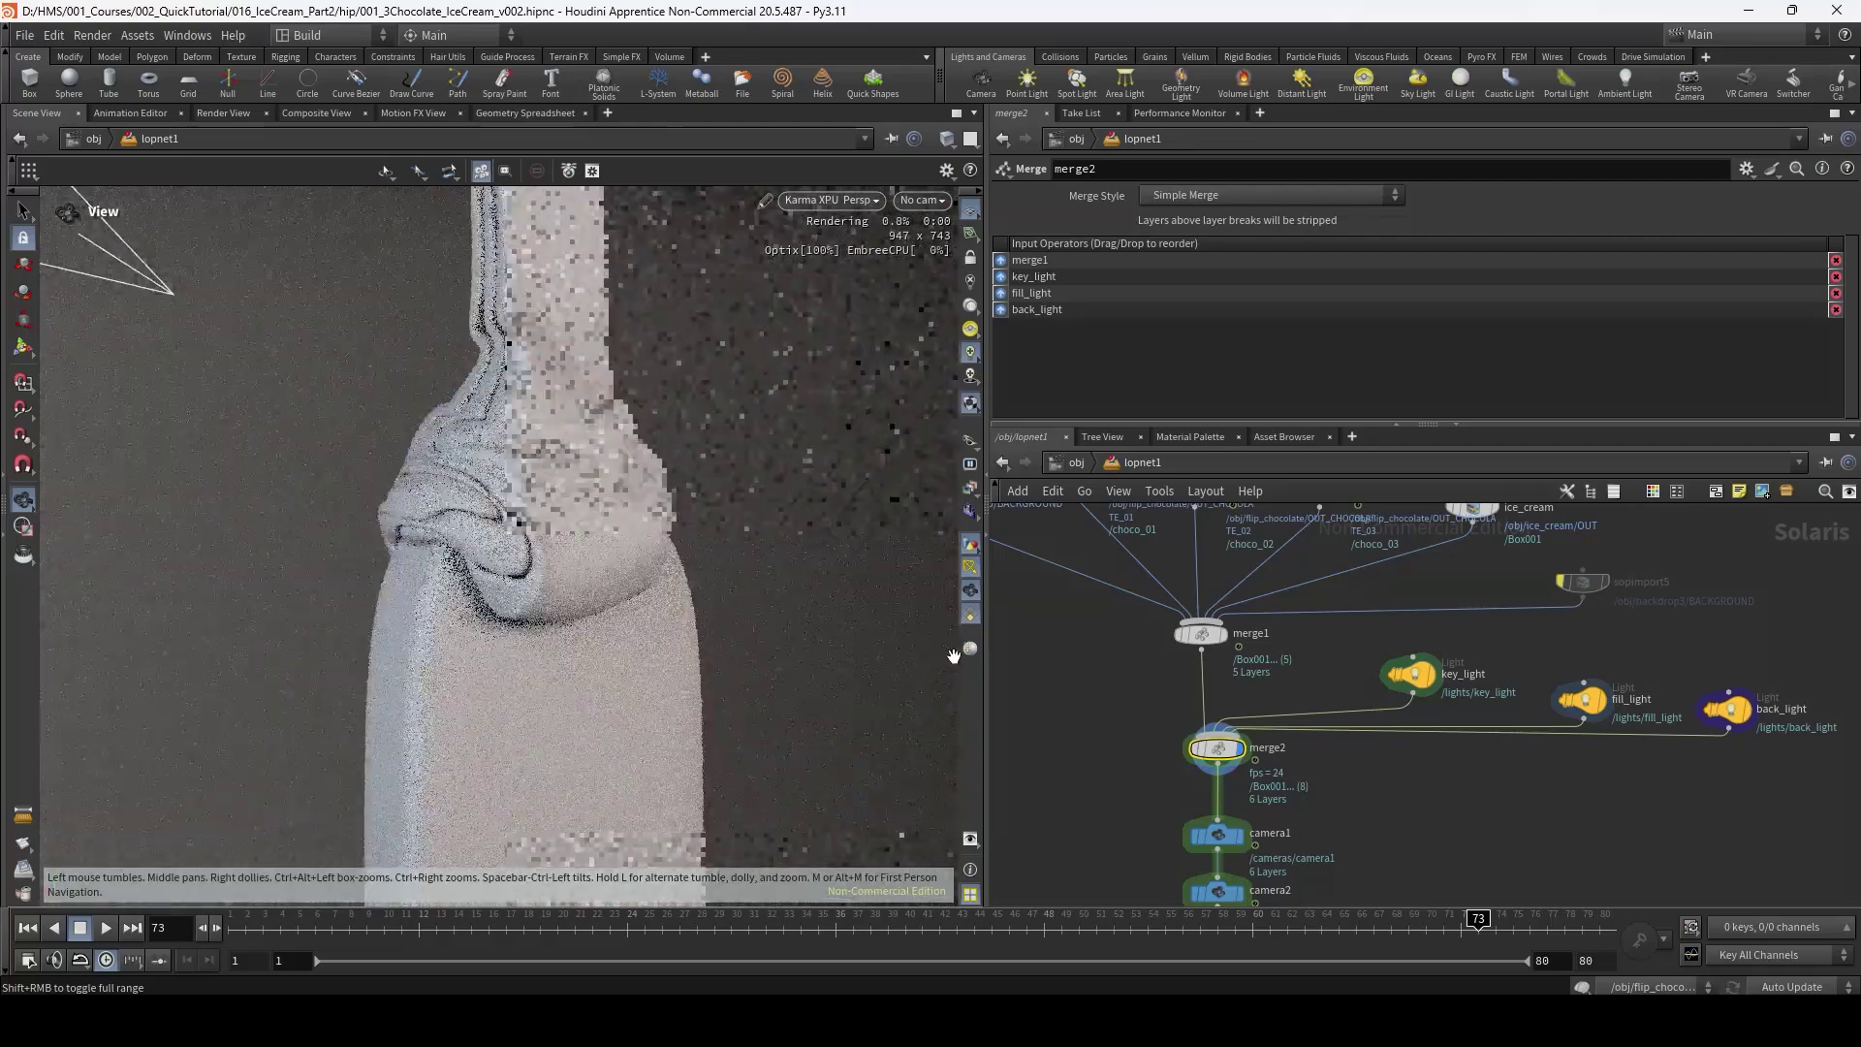
{"action": "middle_click_drag", "start_coordinate": [1434, 859], "coordinate": [1459, 778]}
{"action": "mouse_move", "coordinate": [1263, 756]}
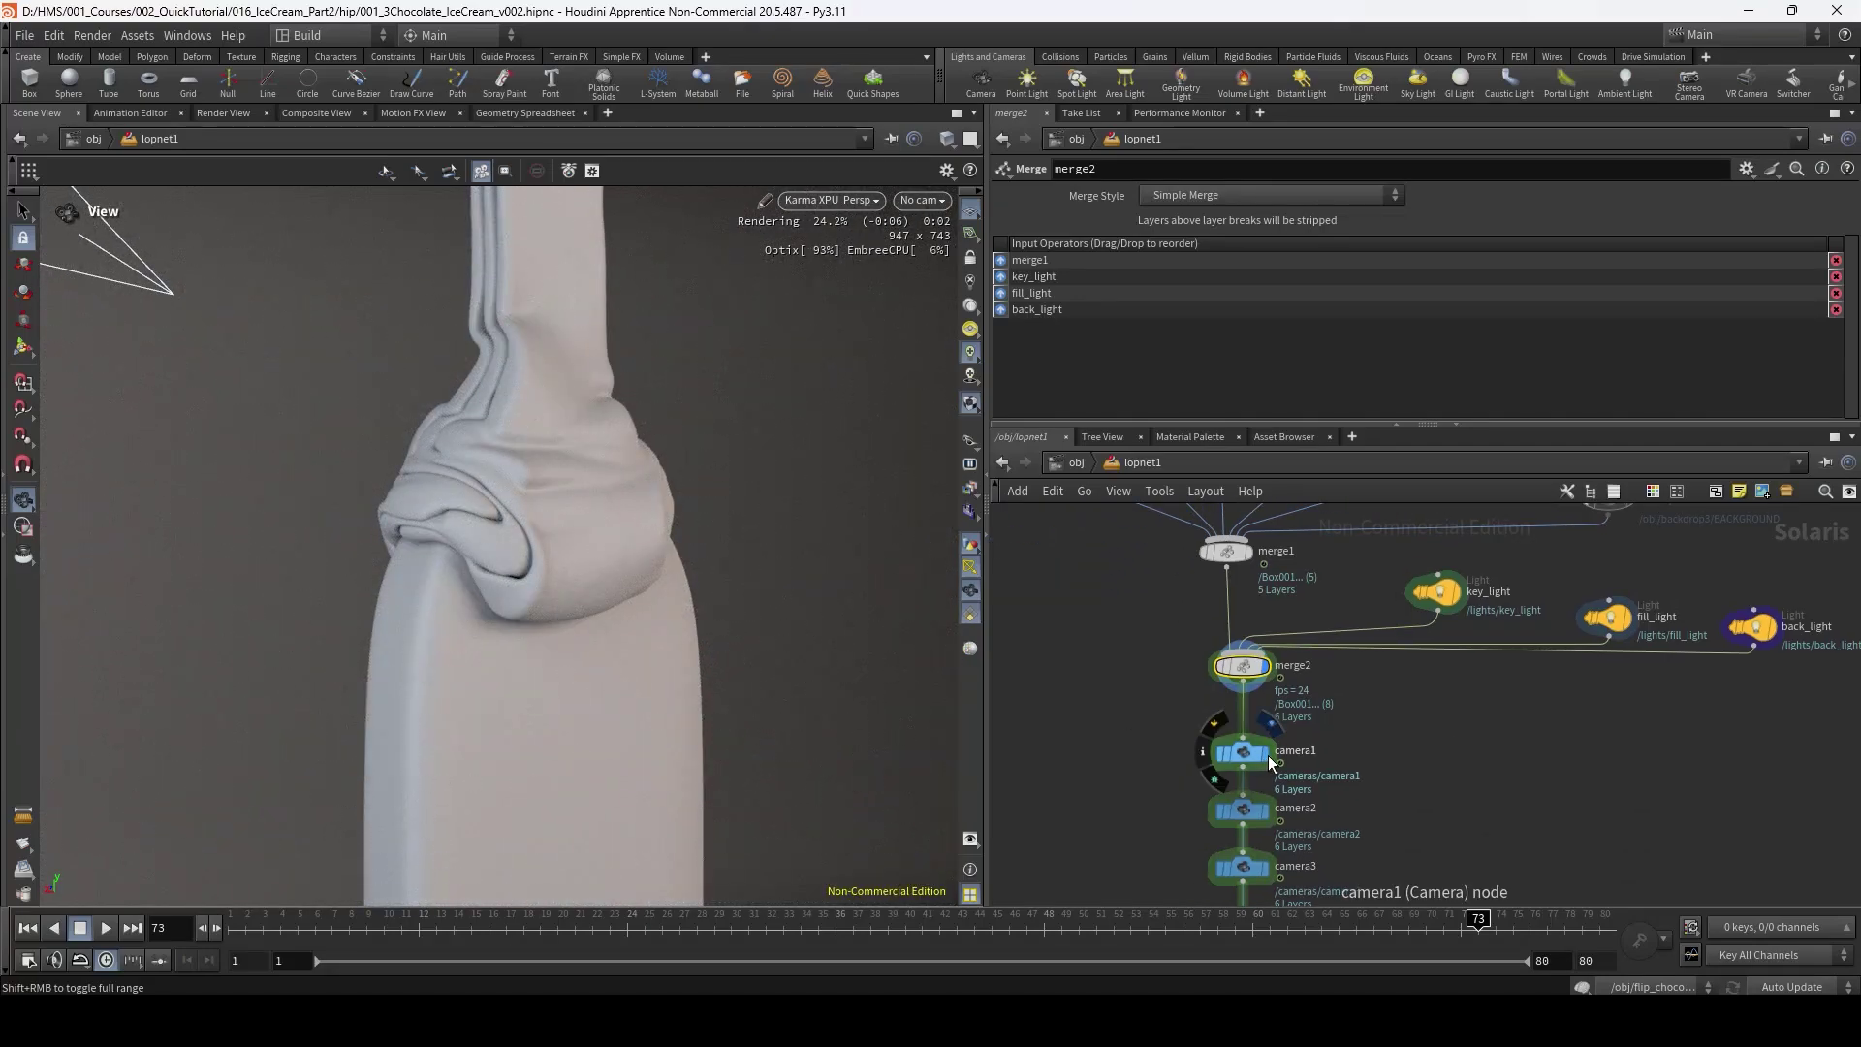
Display the camera1 node and look through /cameras/camera1 to check its framing of the chocolate folds.
{"action": "left_click", "coordinate": [1246, 750]}
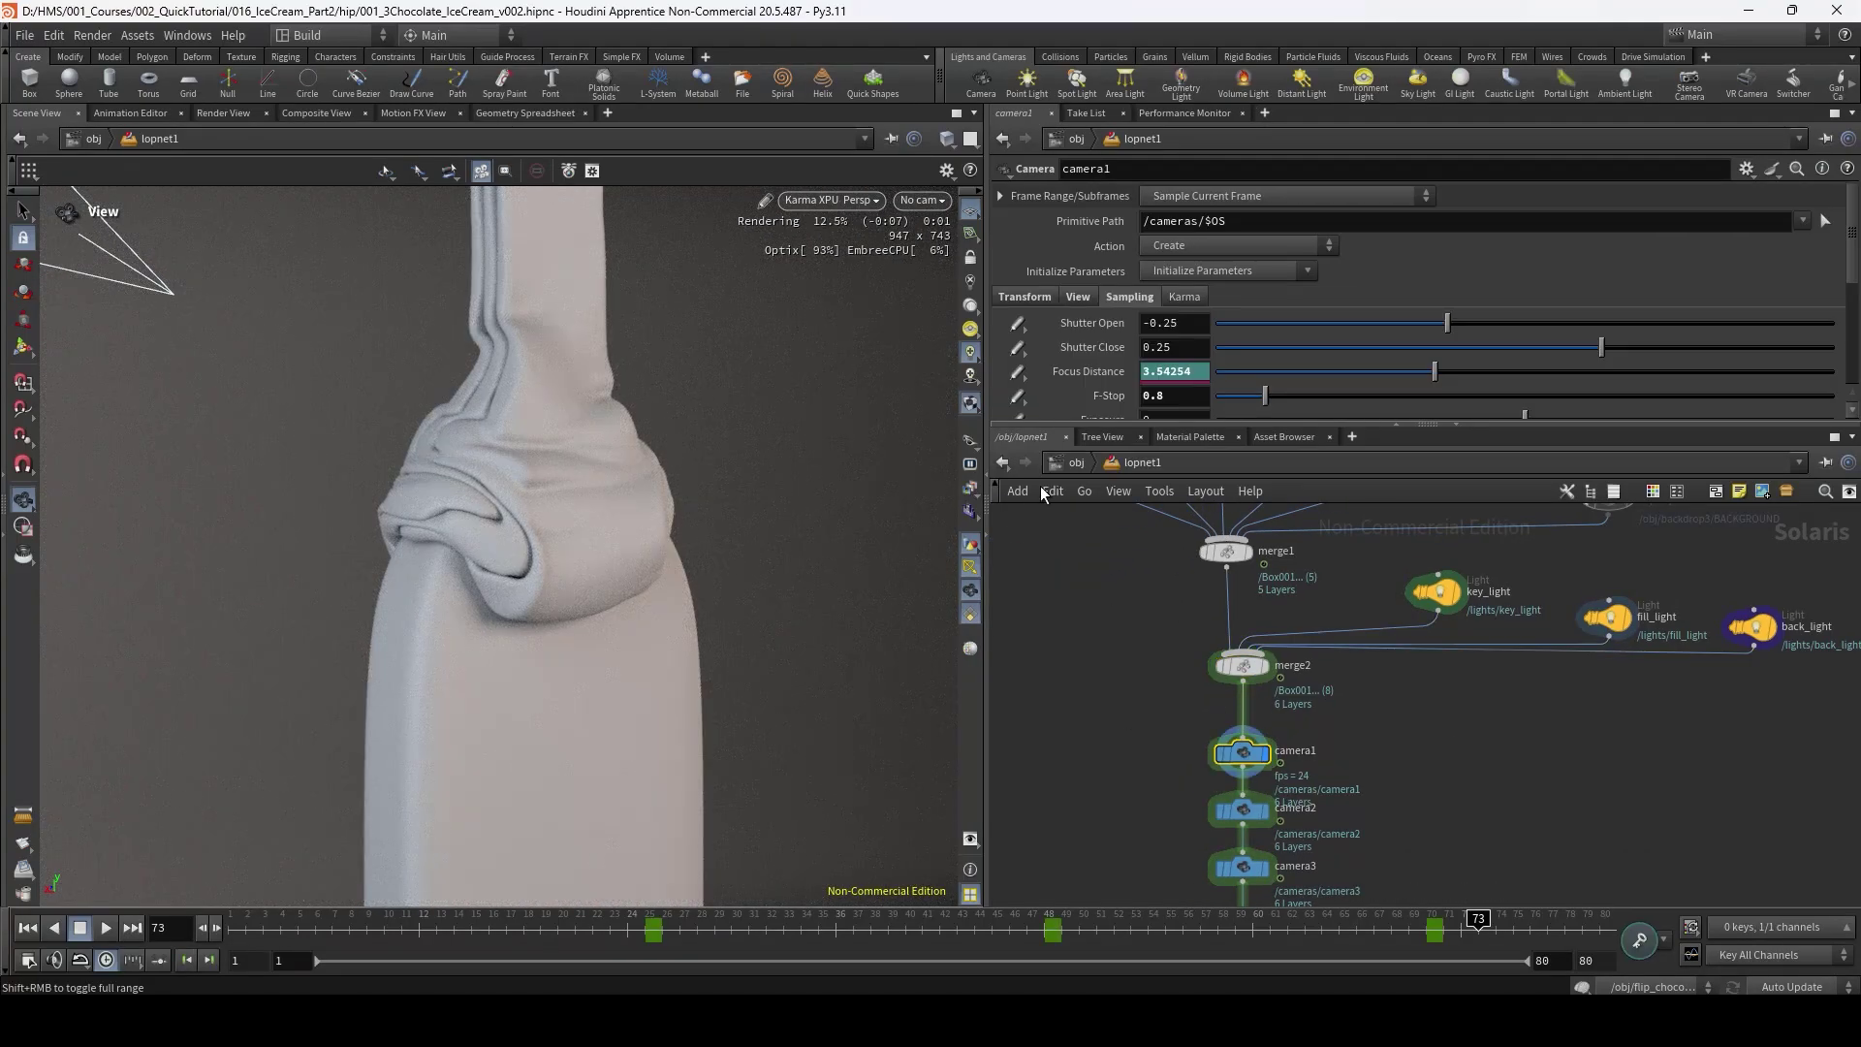
{"action": "left_click", "coordinate": [928, 201]}
{"action": "left_click", "coordinate": [959, 221]}
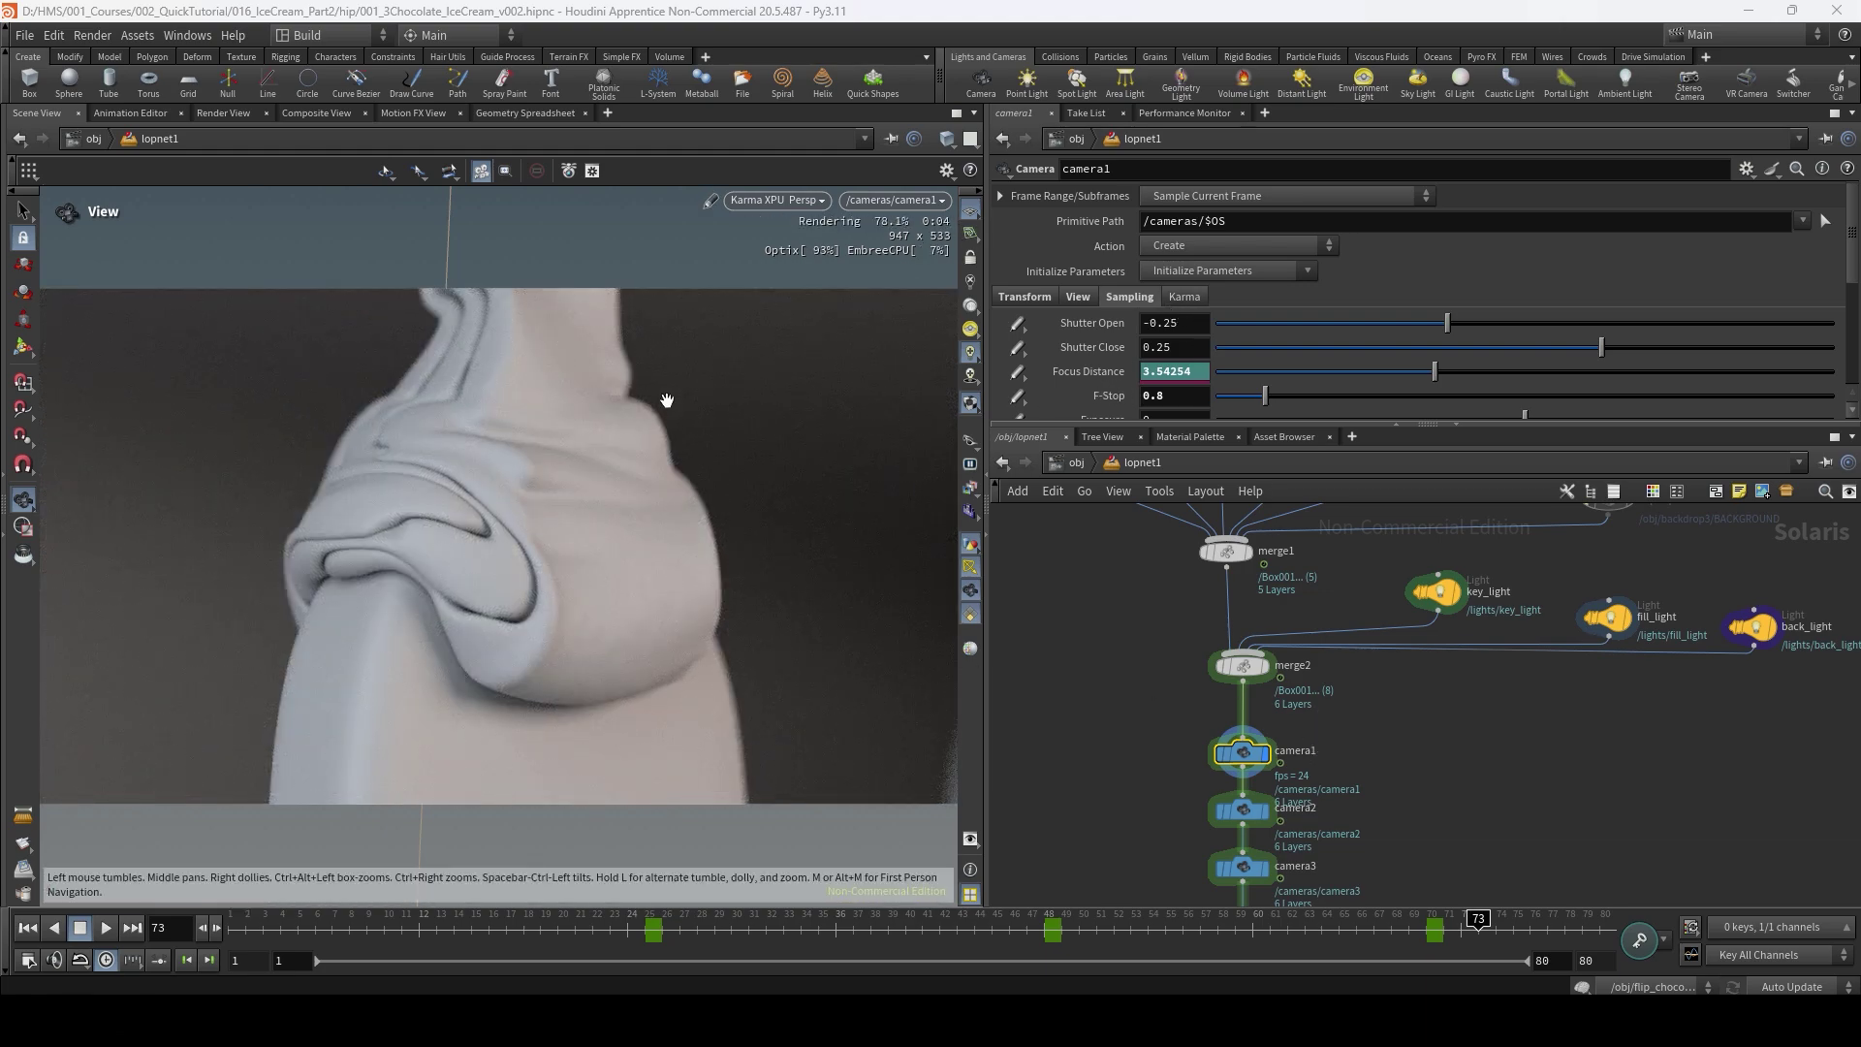
{"action": "middle_click_drag", "start_coordinate": [1366, 765], "coordinate": [1376, 699]}
Display camera3, look through /cameras/camera2 and check its shot at frames 36 and 72.
{"action": "left_click", "coordinate": [1274, 744]}
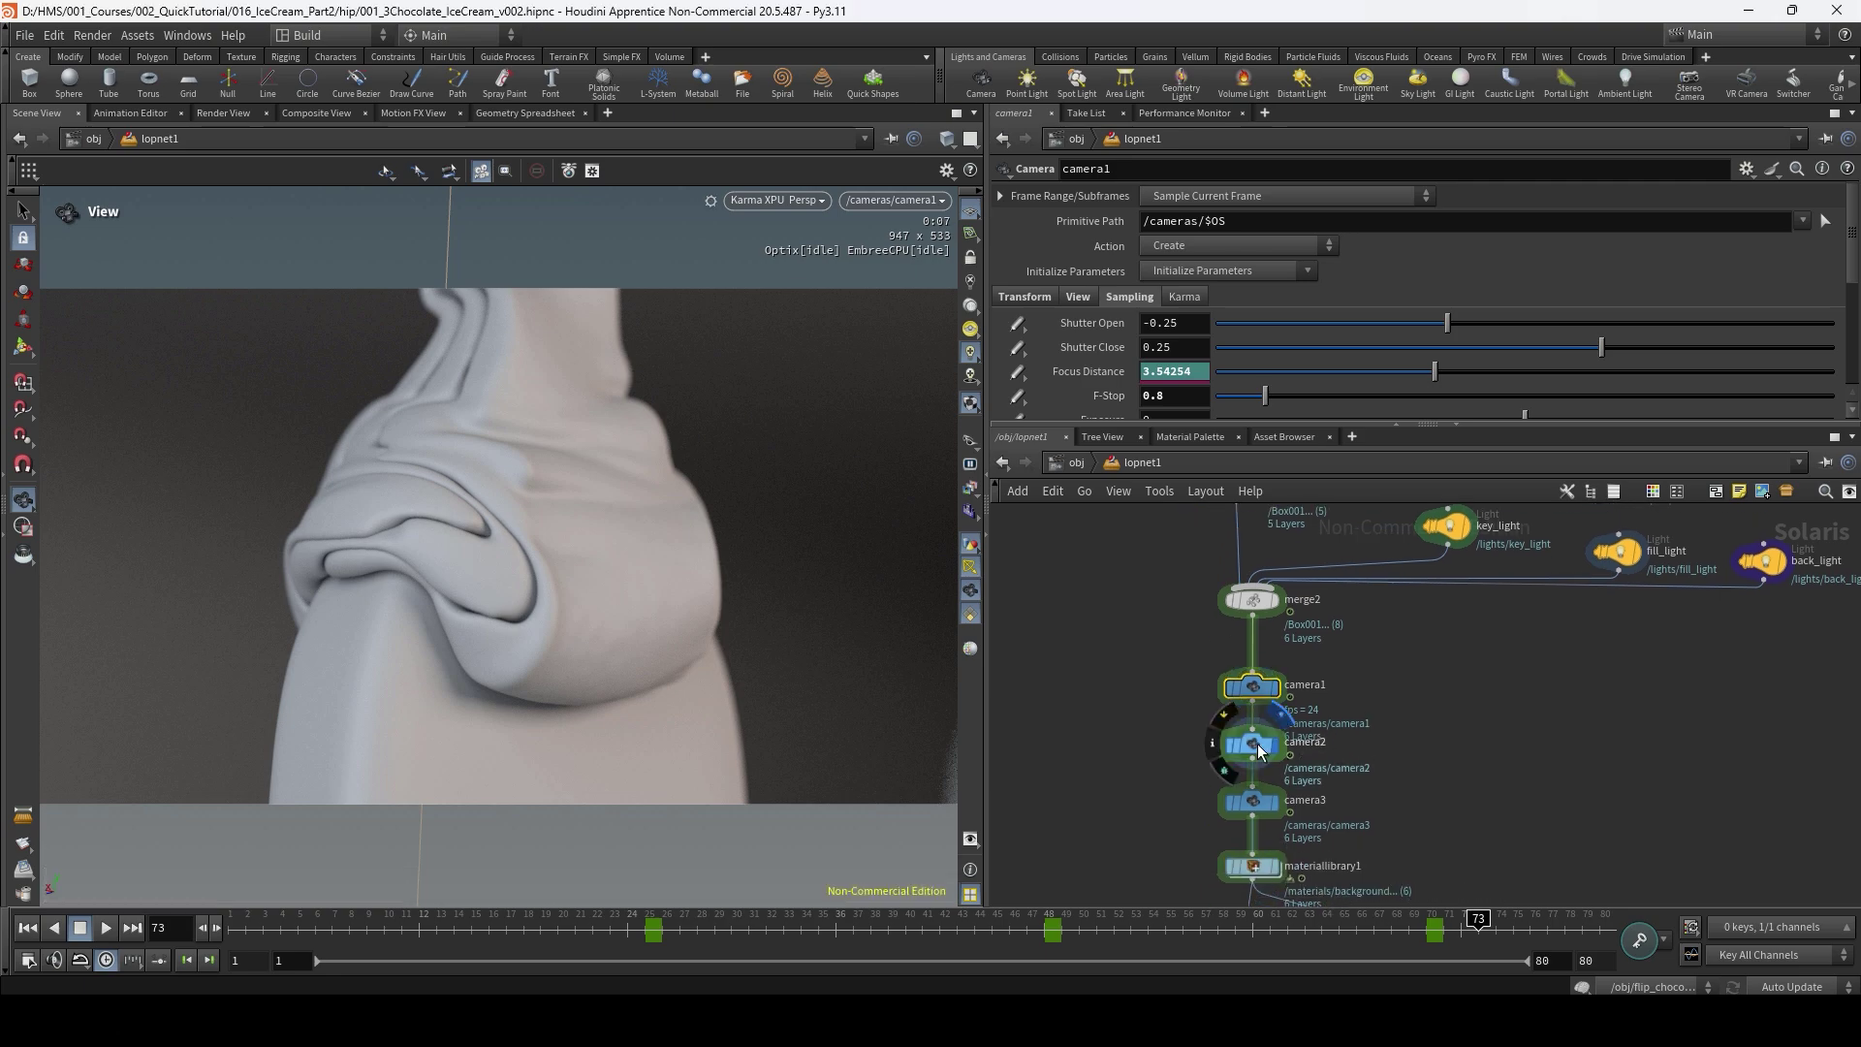
{"action": "left_click", "coordinate": [1260, 800]}
{"action": "left_click", "coordinate": [895, 200]}
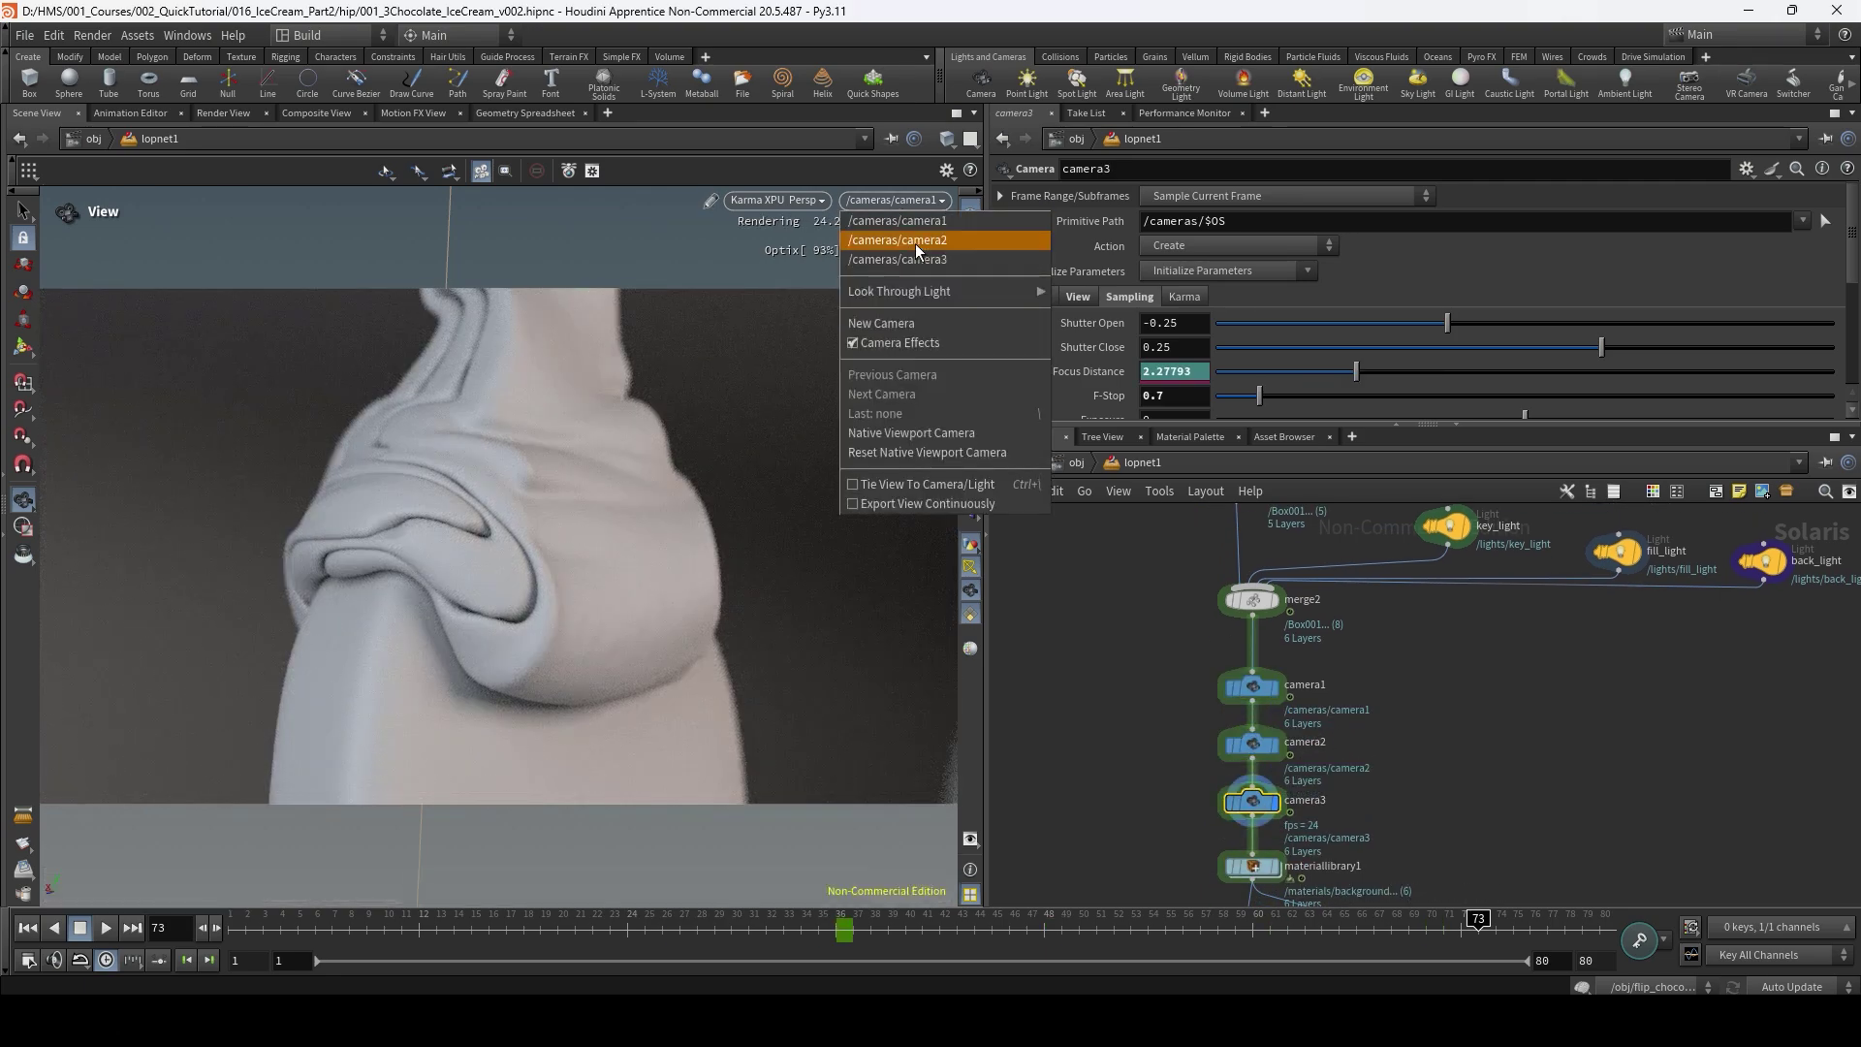
{"action": "left_click", "coordinate": [928, 250]}
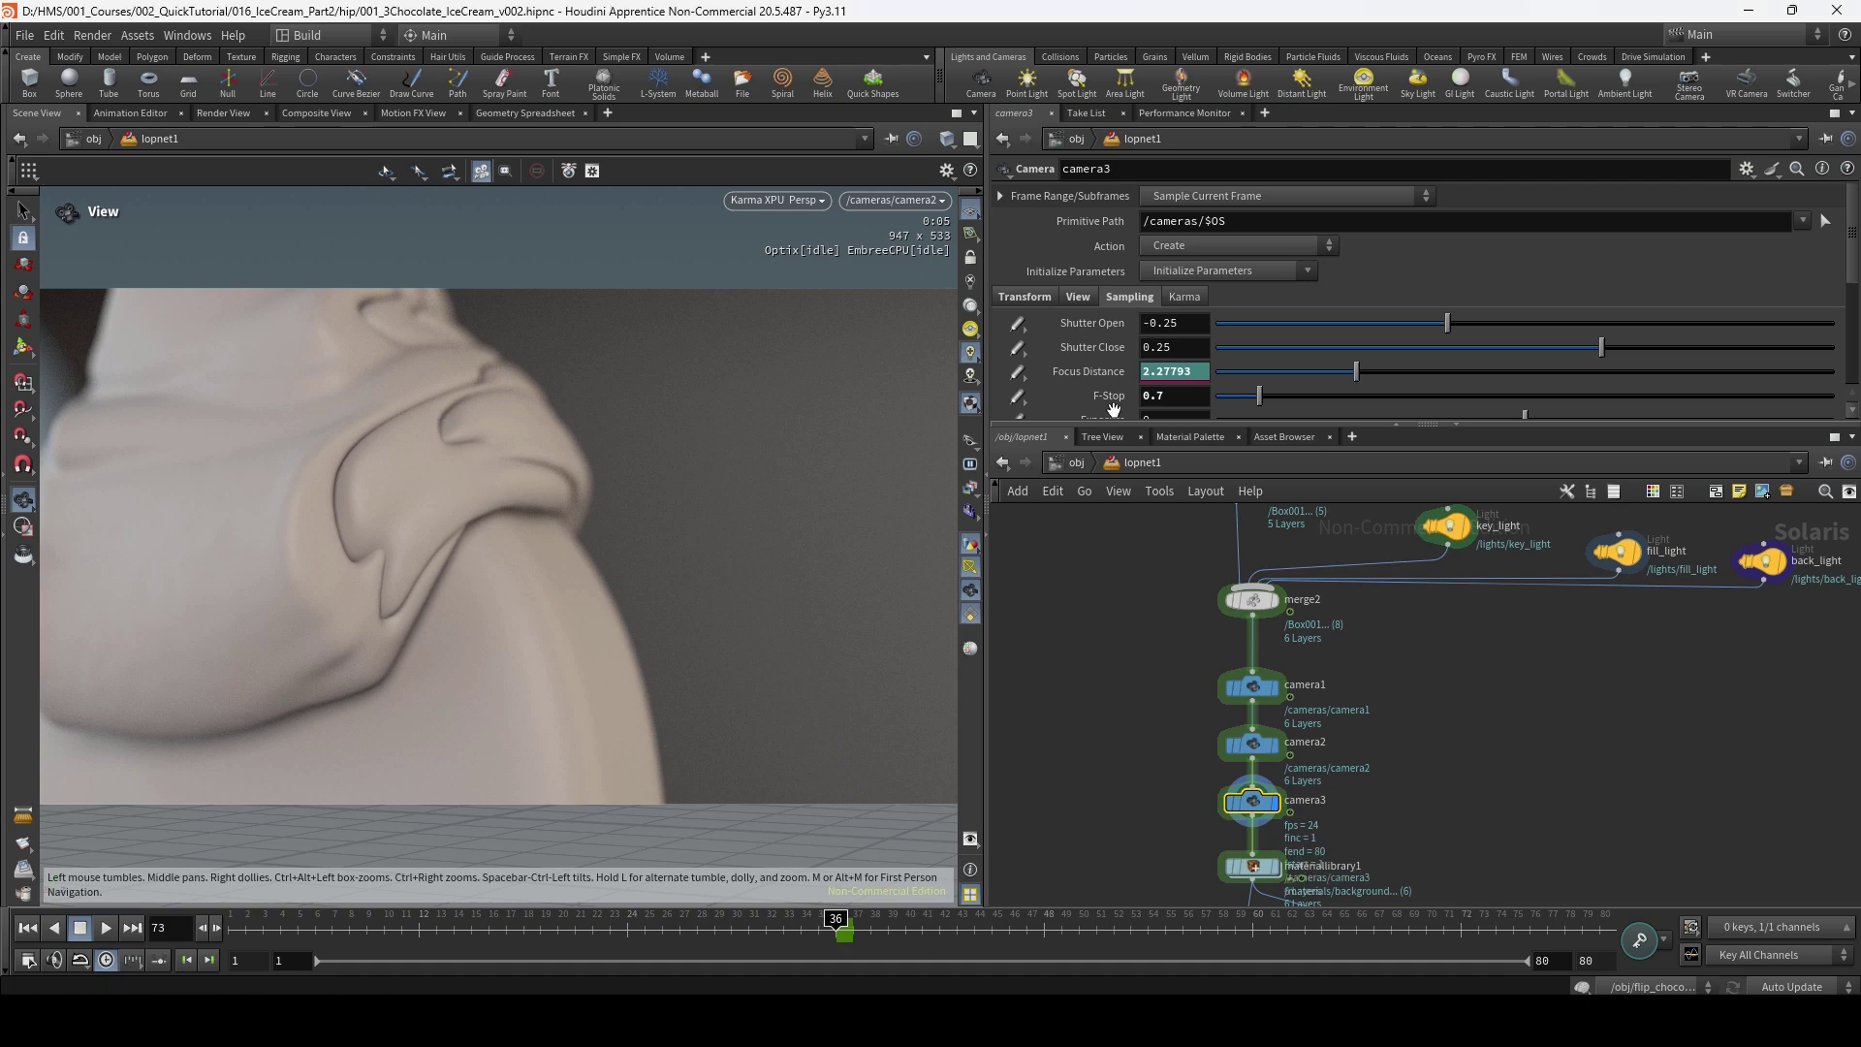
{"action": "left_click", "coordinate": [836, 925]}
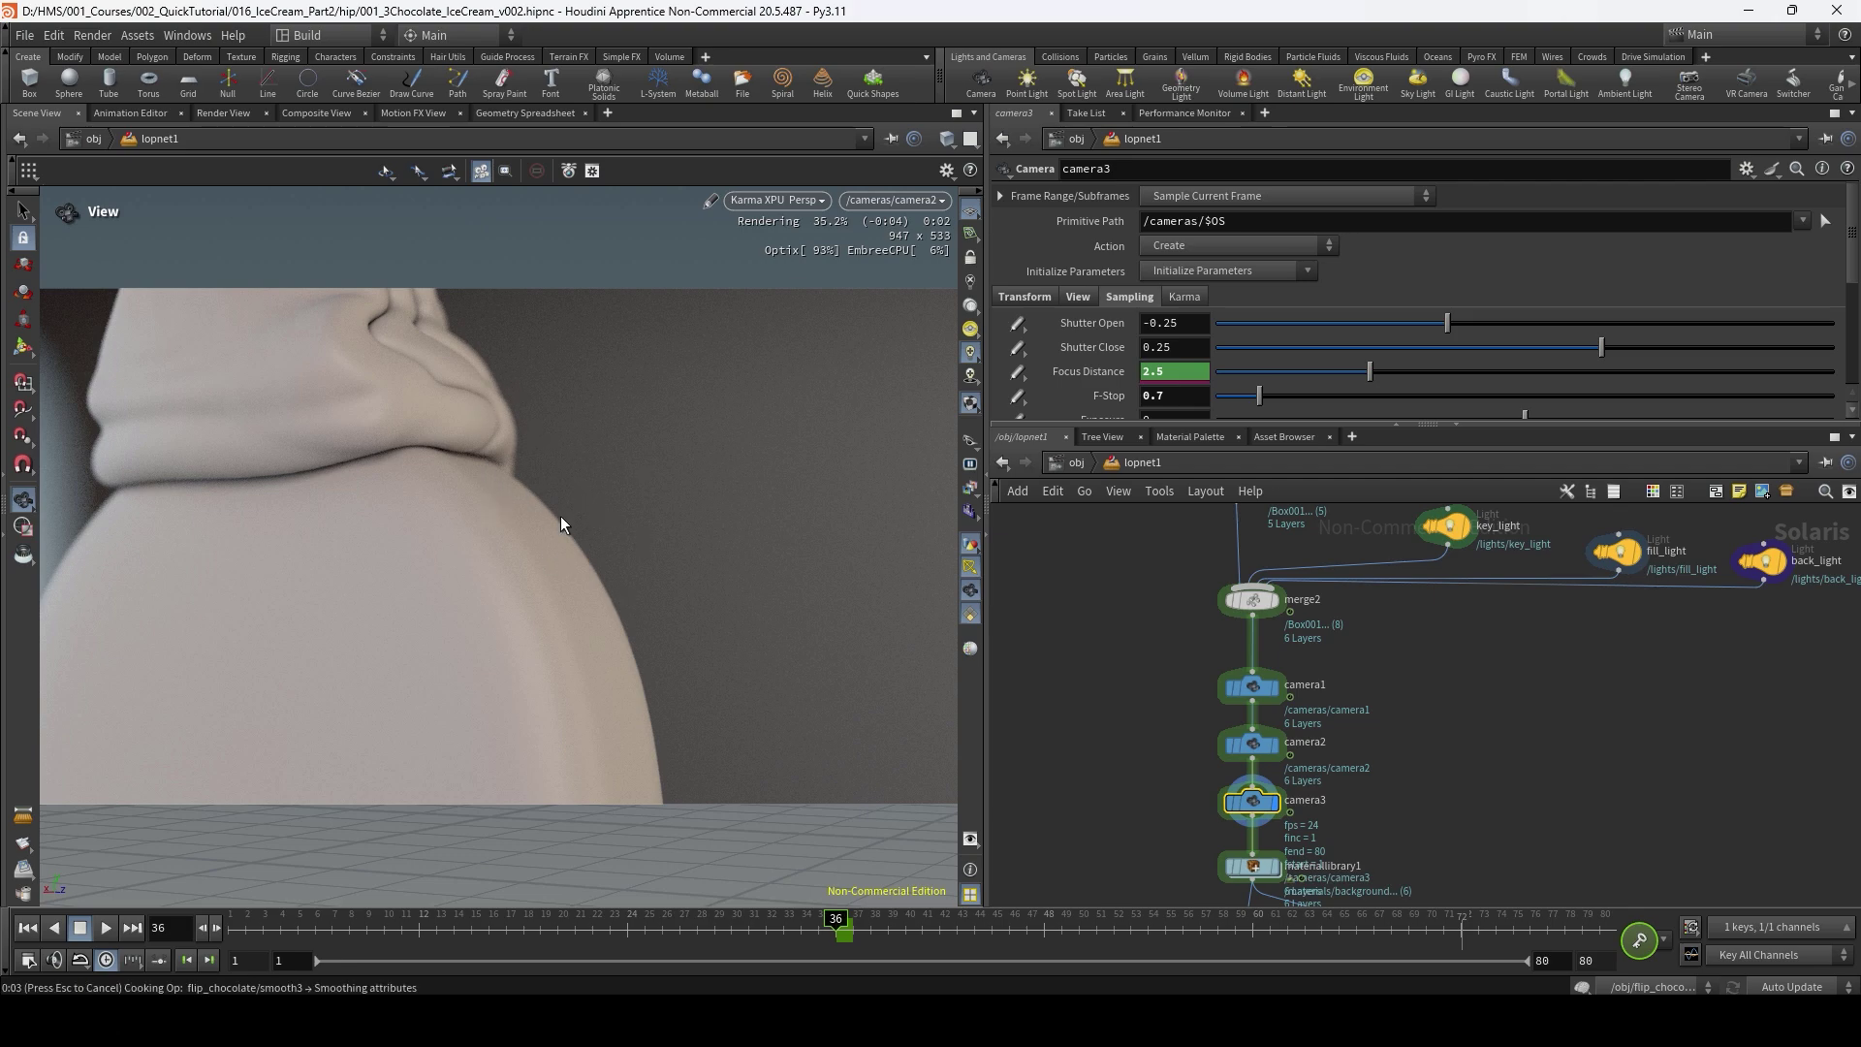
{"action": "key", "text": "Up"}
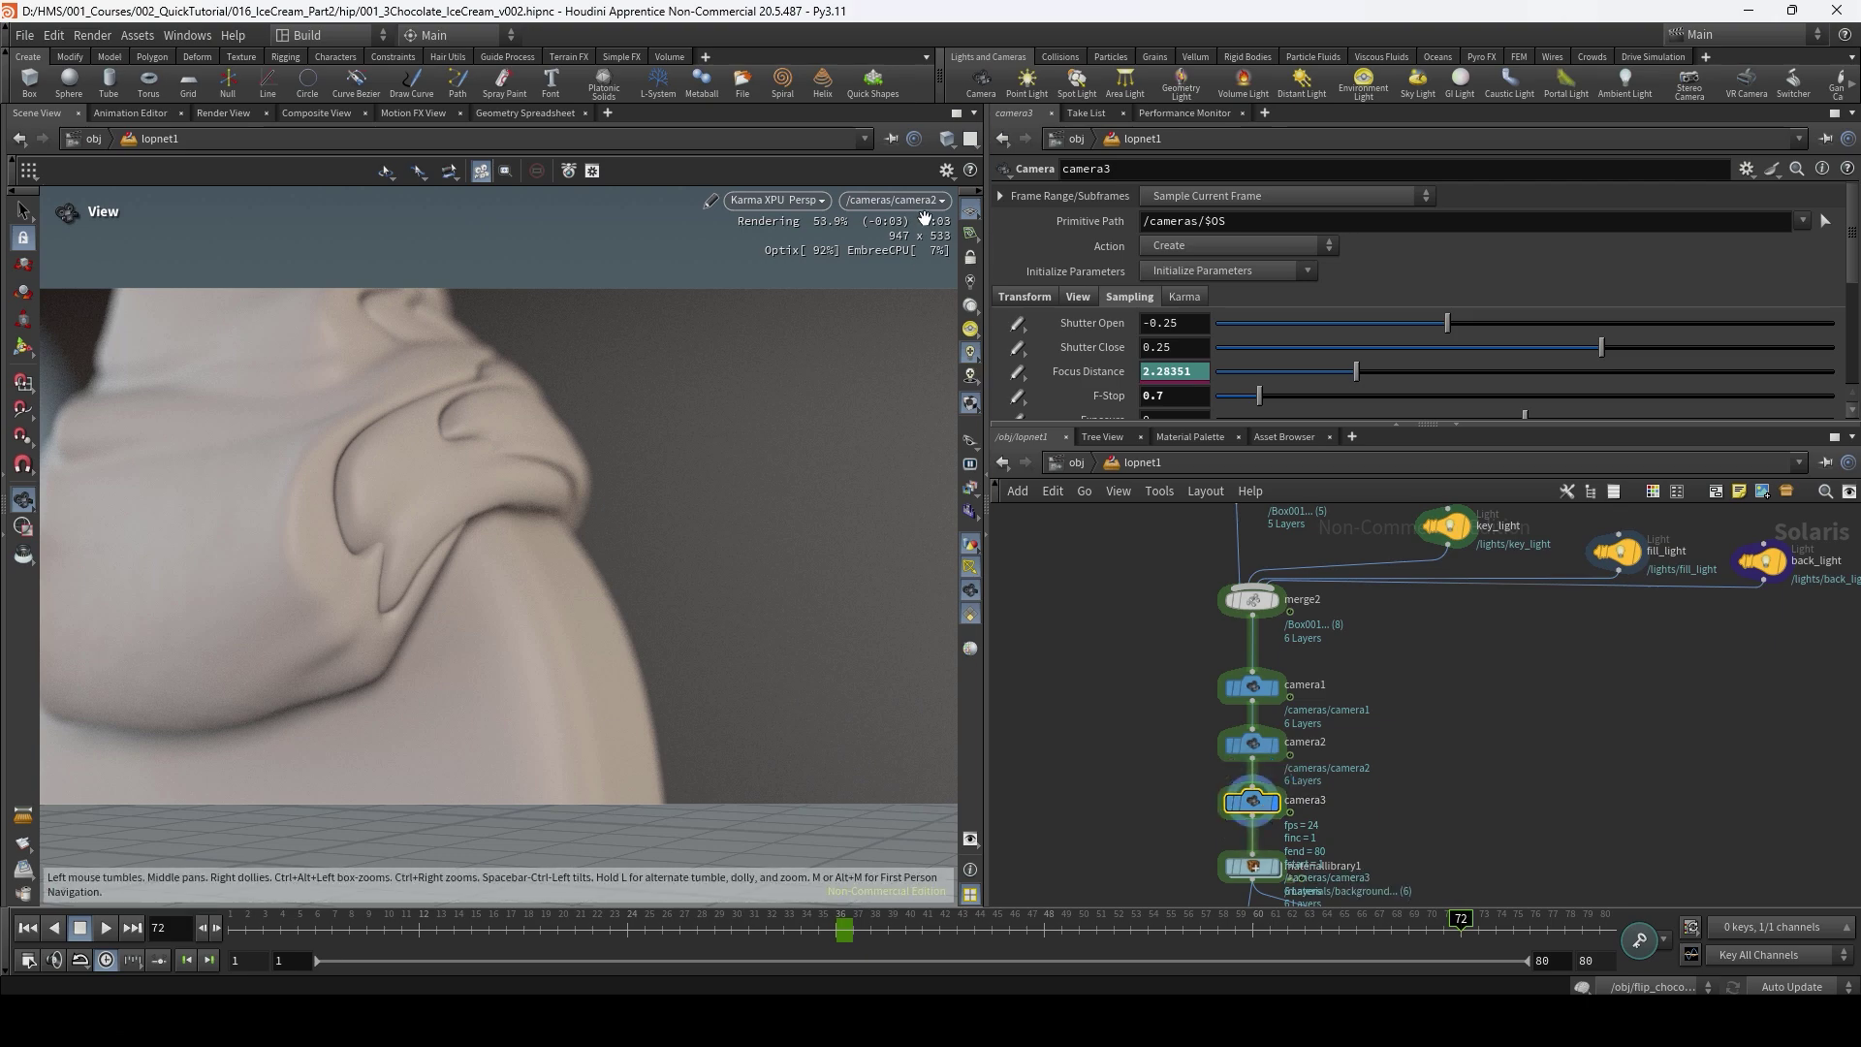
Look through /cameras/camera3 to check its shot, and return the viewport to /cameras/camera1.
{"action": "left_click", "coordinate": [919, 206]}
{"action": "left_click", "coordinate": [936, 262]}
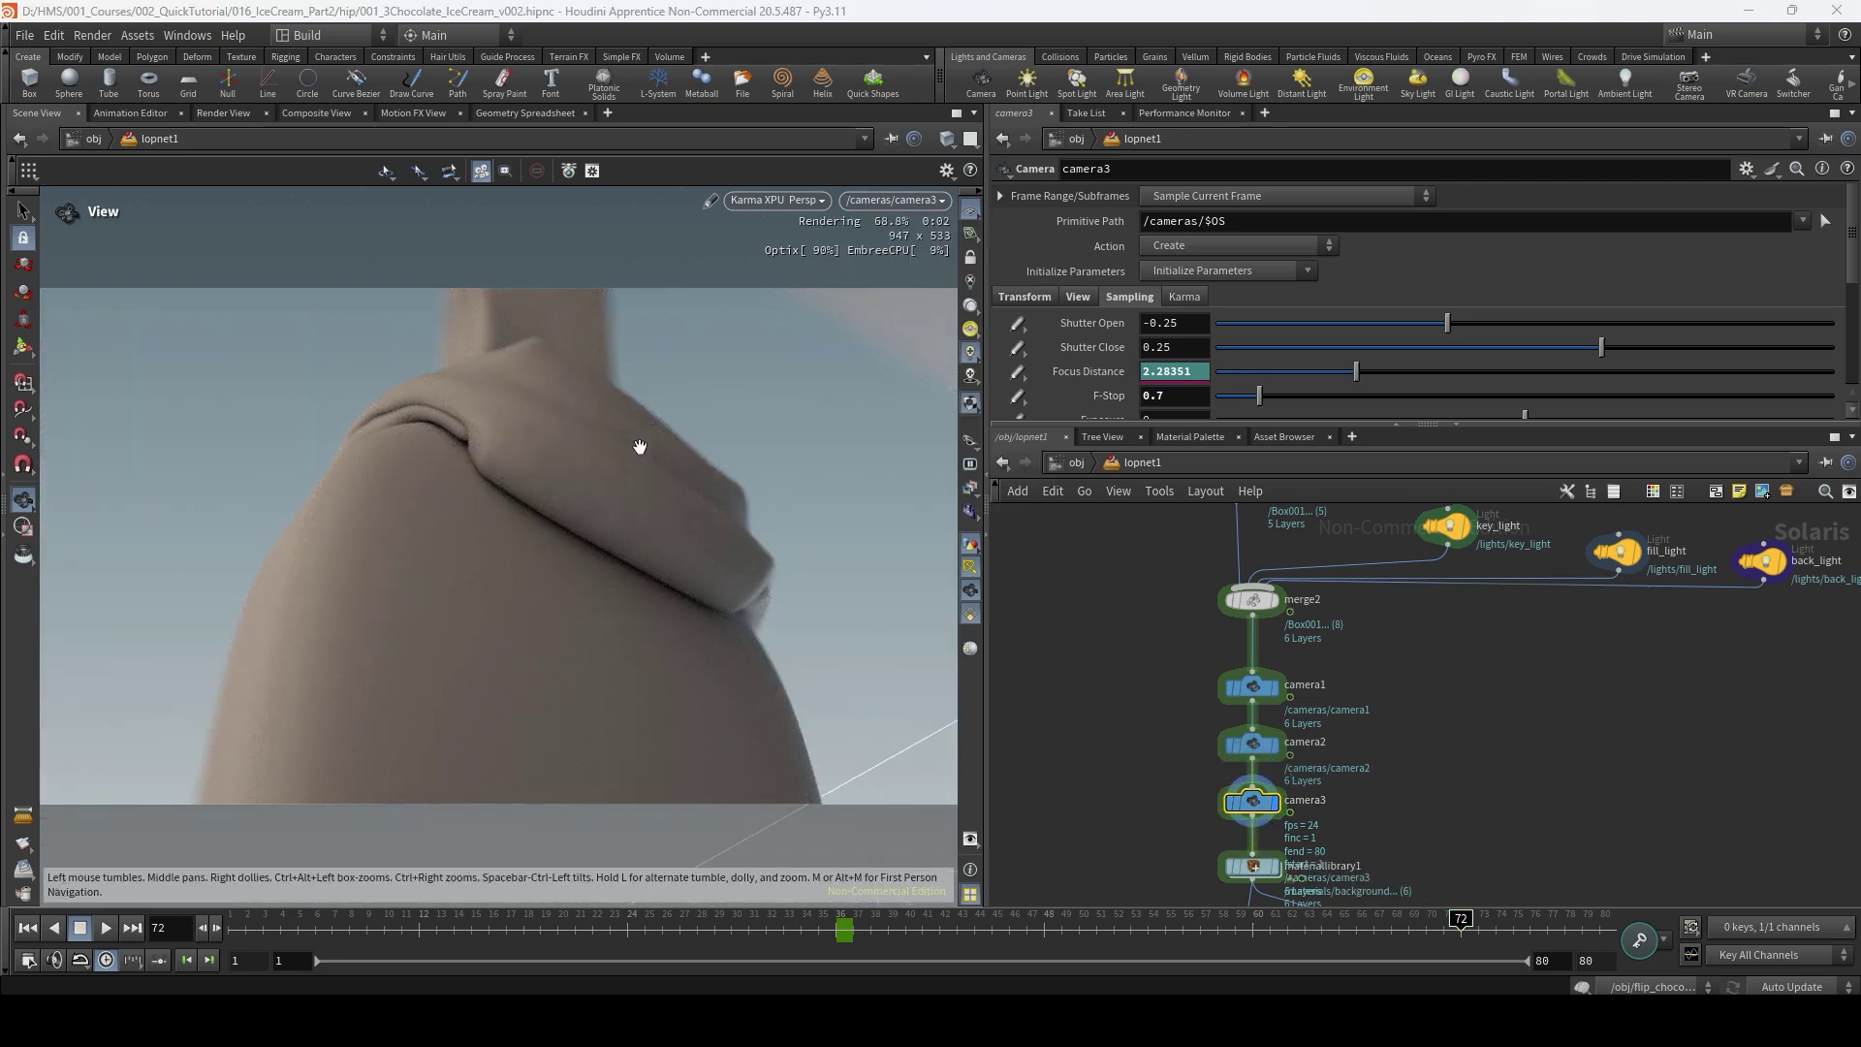
{"action": "left_click", "coordinate": [896, 200]}
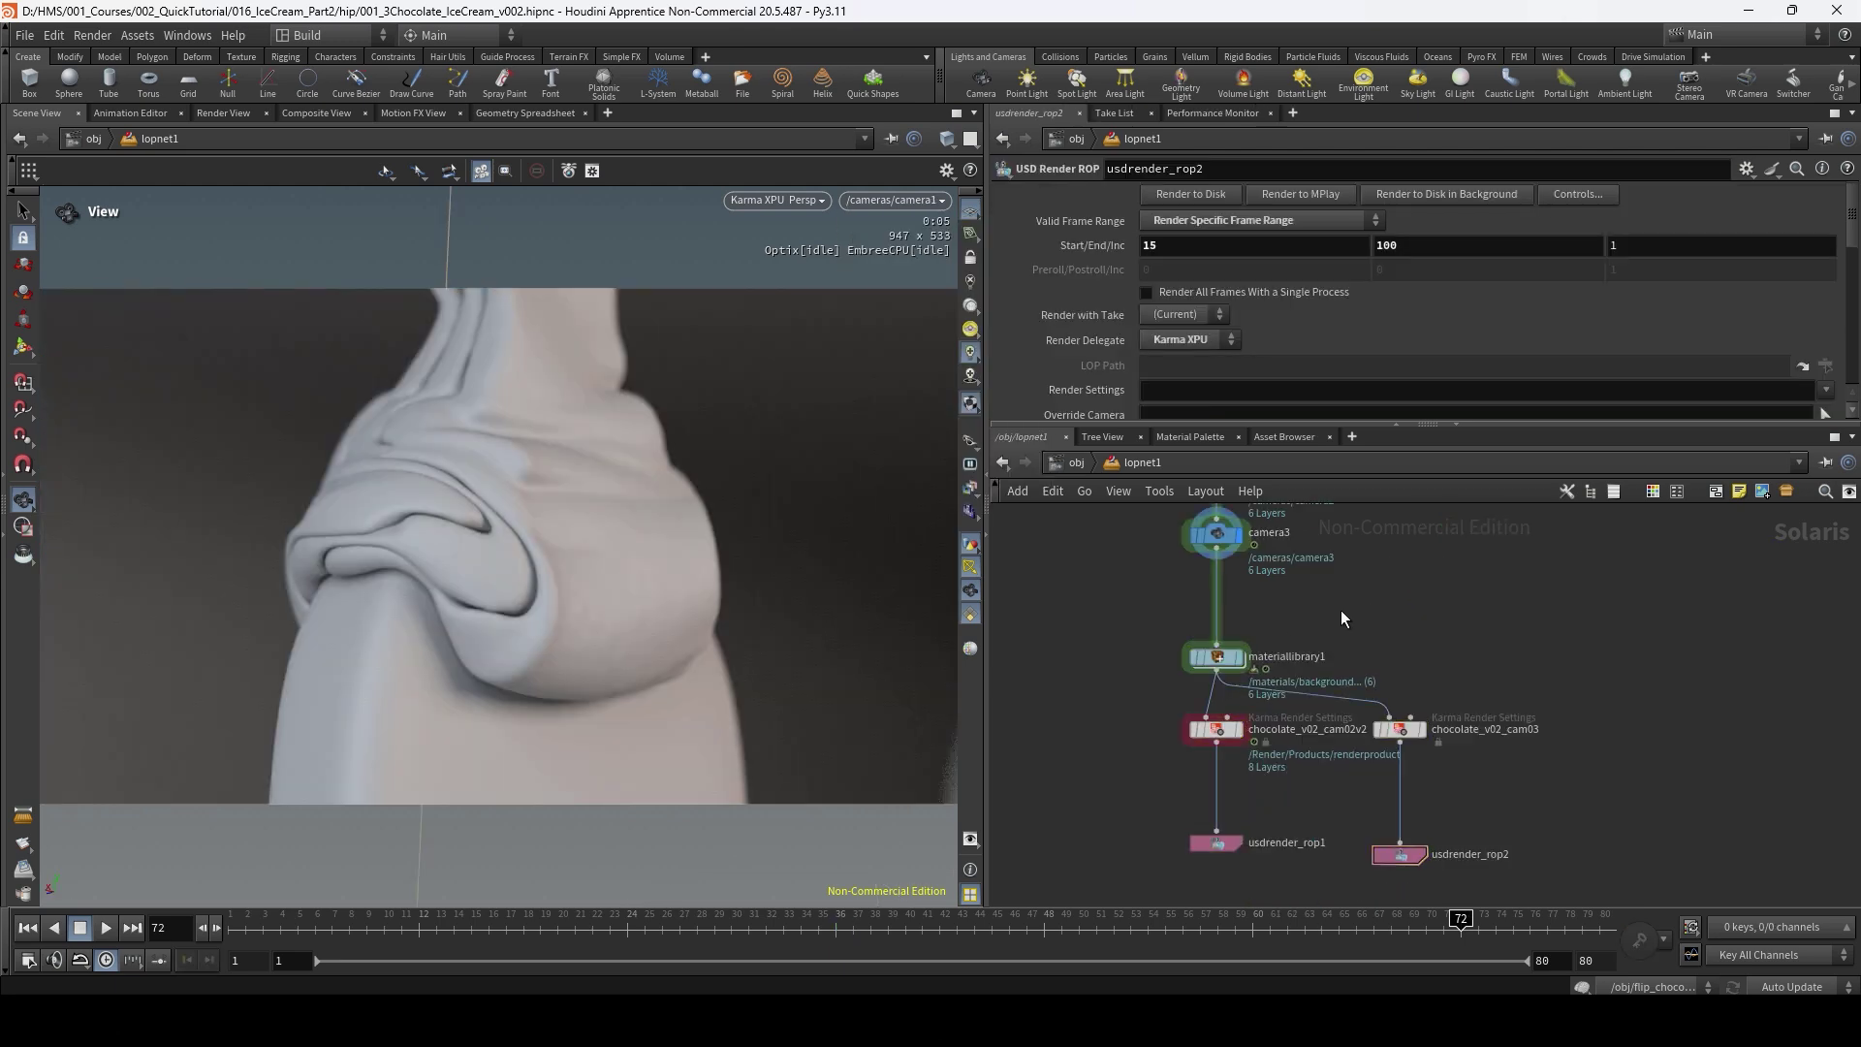
Select materiallibrary1 and review which geometry paths the background and chocolate materials are assigned to.
{"action": "left_click", "coordinate": [1217, 657]}
{"action": "scroll", "coordinate": [1271, 318], "scroll_direction": "down", "scroll_amount": 5}
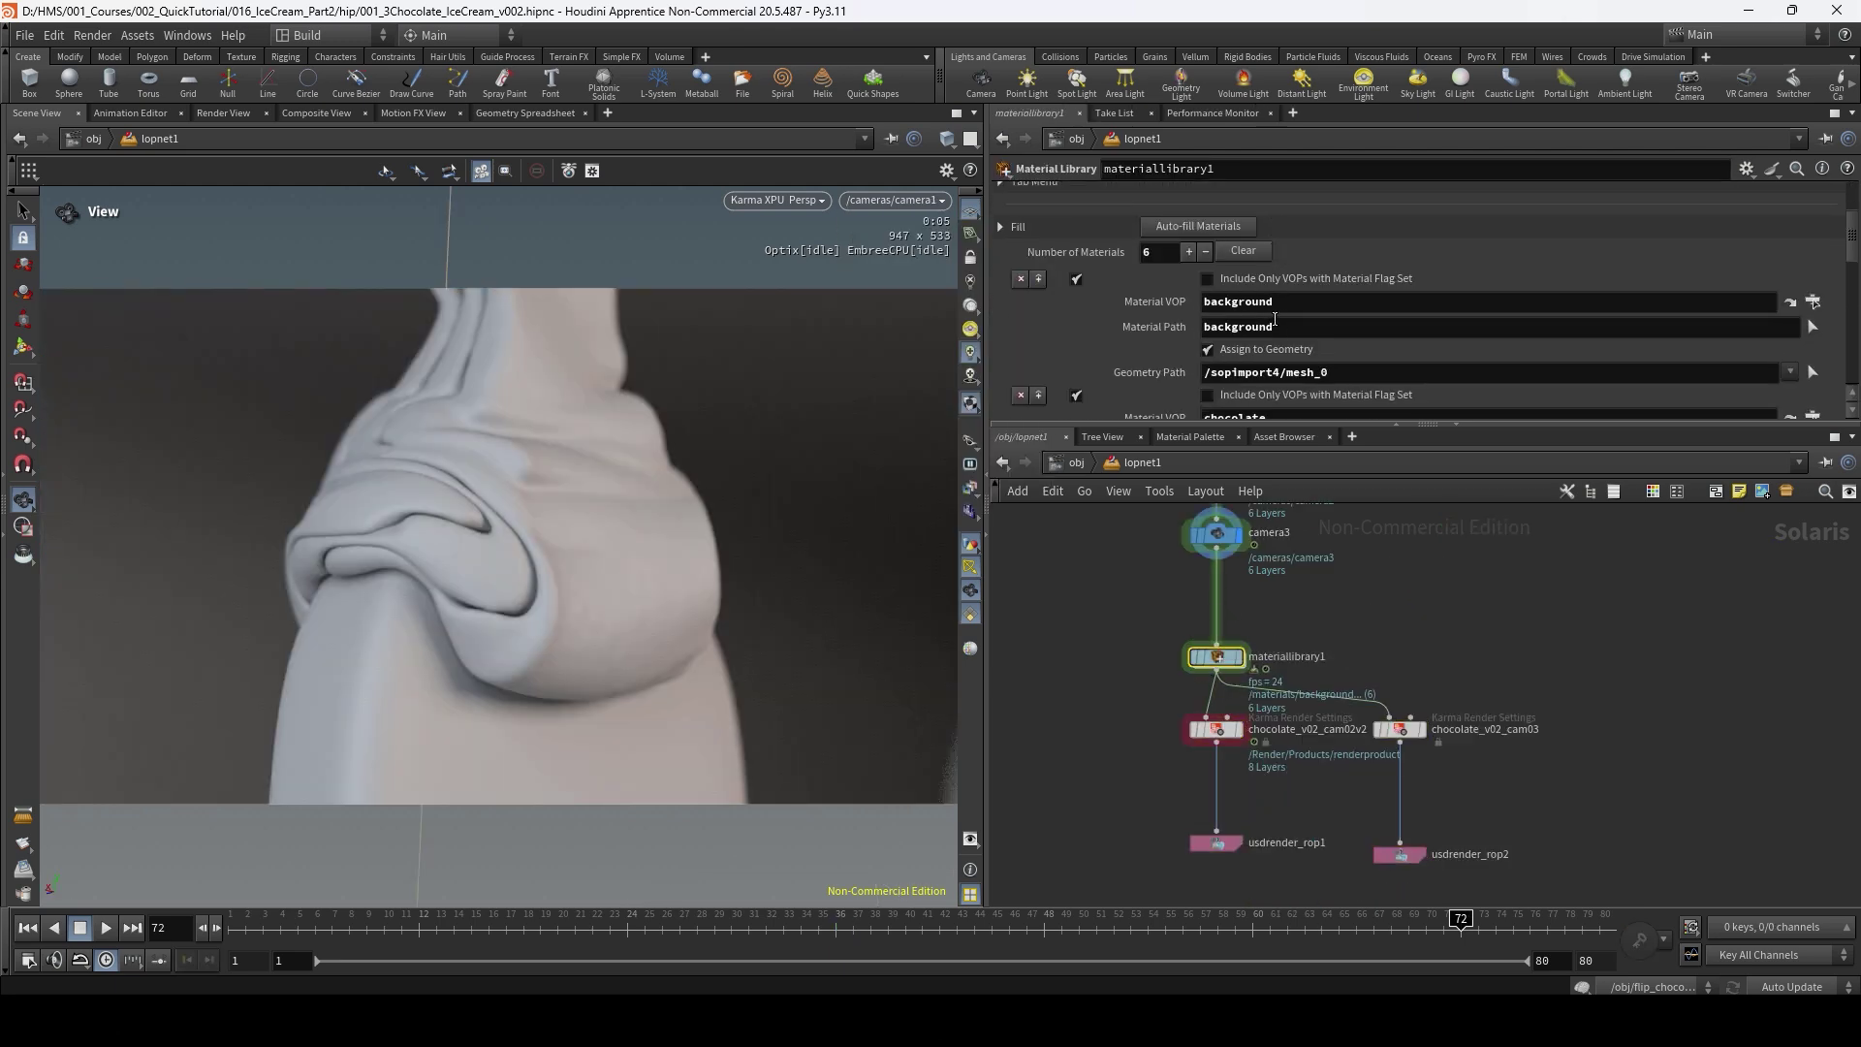
{"action": "scroll", "coordinate": [1278, 327], "scroll_direction": "down", "scroll_amount": 1}
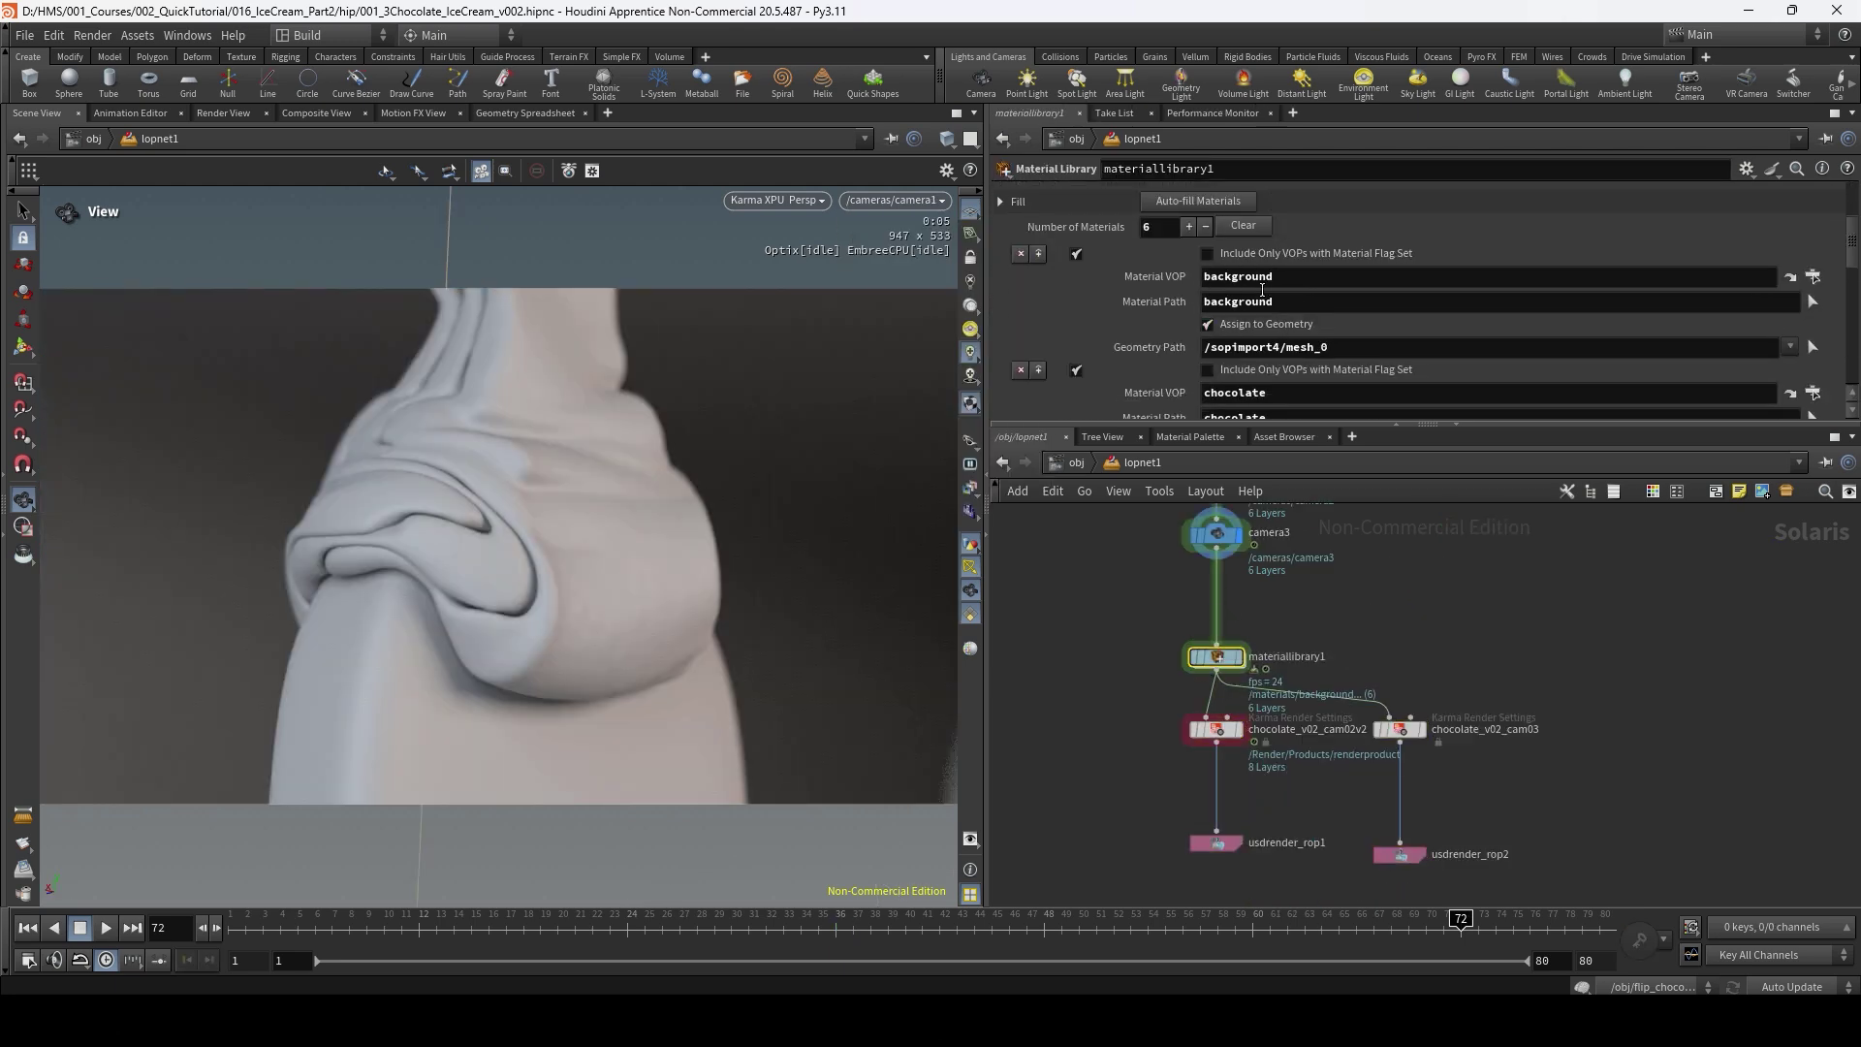
{"action": "scroll", "coordinate": [1289, 310], "scroll_direction": "down", "scroll_amount": 2}
{"action": "left_click_drag", "start_coordinate": [1371, 299], "coordinate": [1203, 298]}
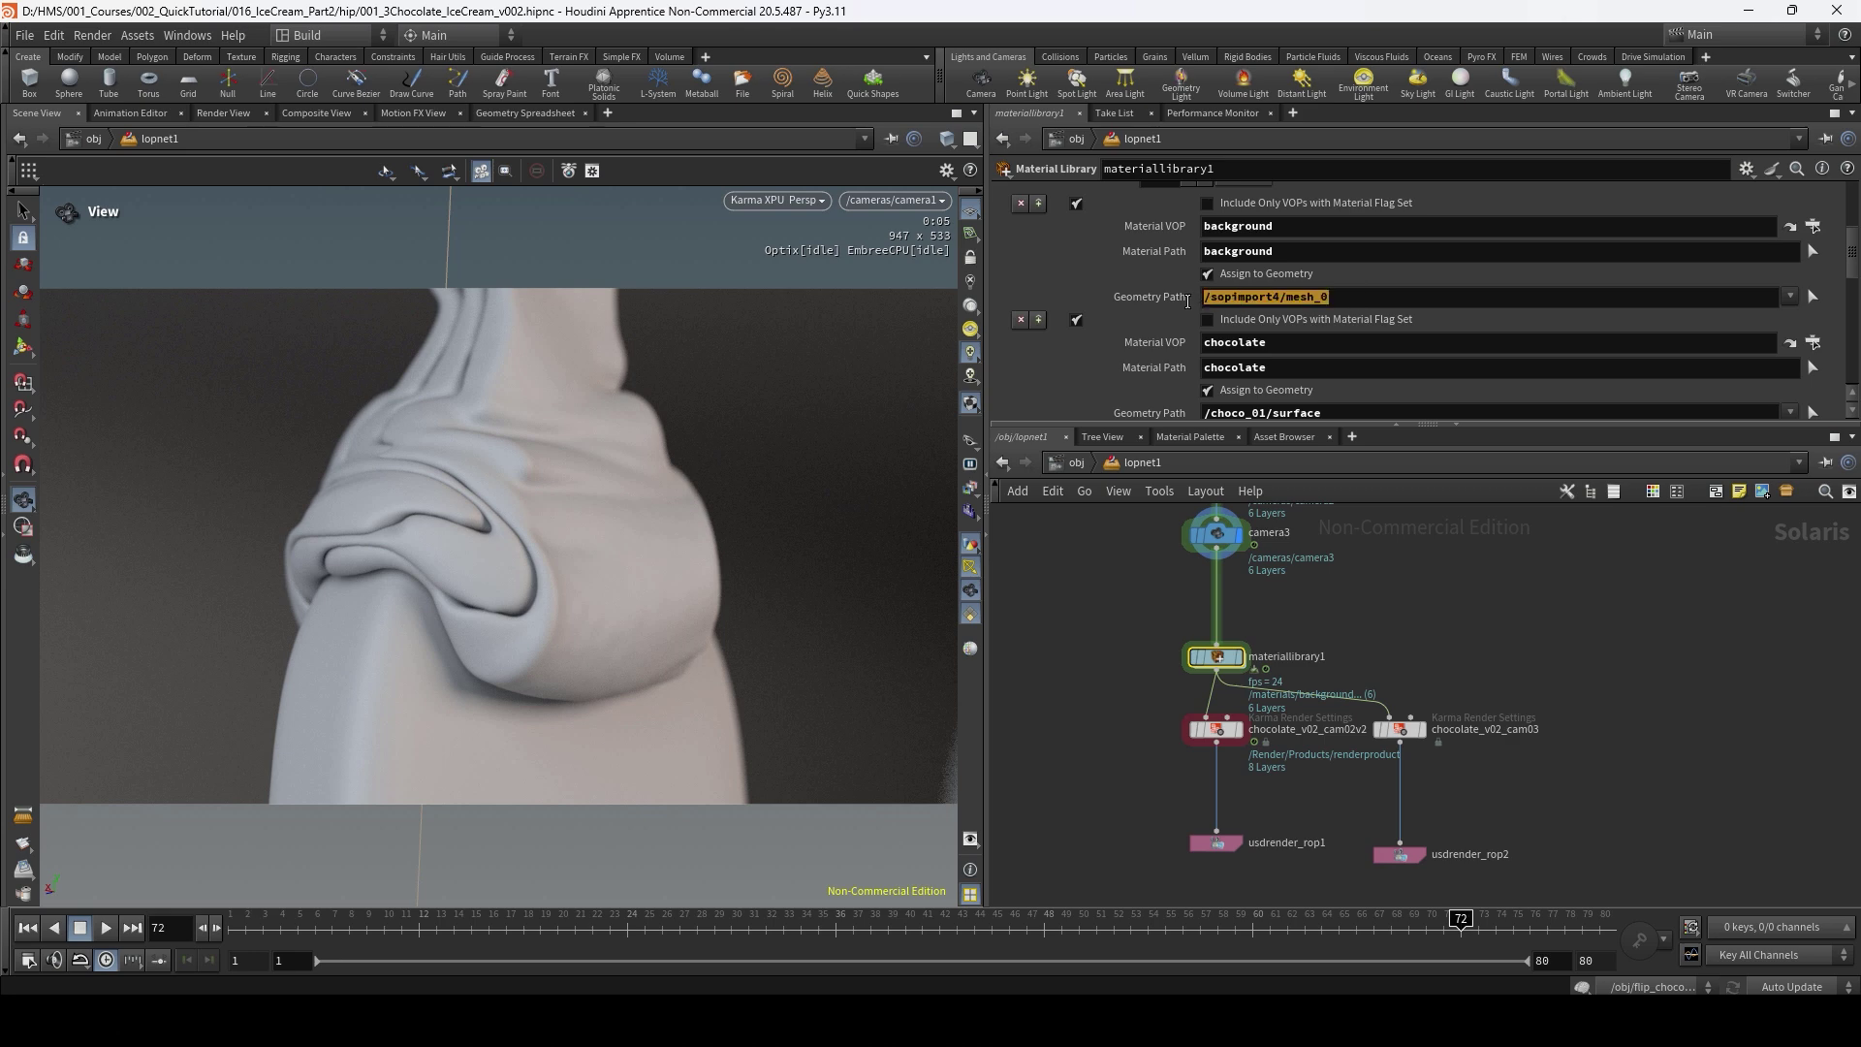
{"action": "left_click_drag", "start_coordinate": [1848, 264], "coordinate": [1849, 284]}
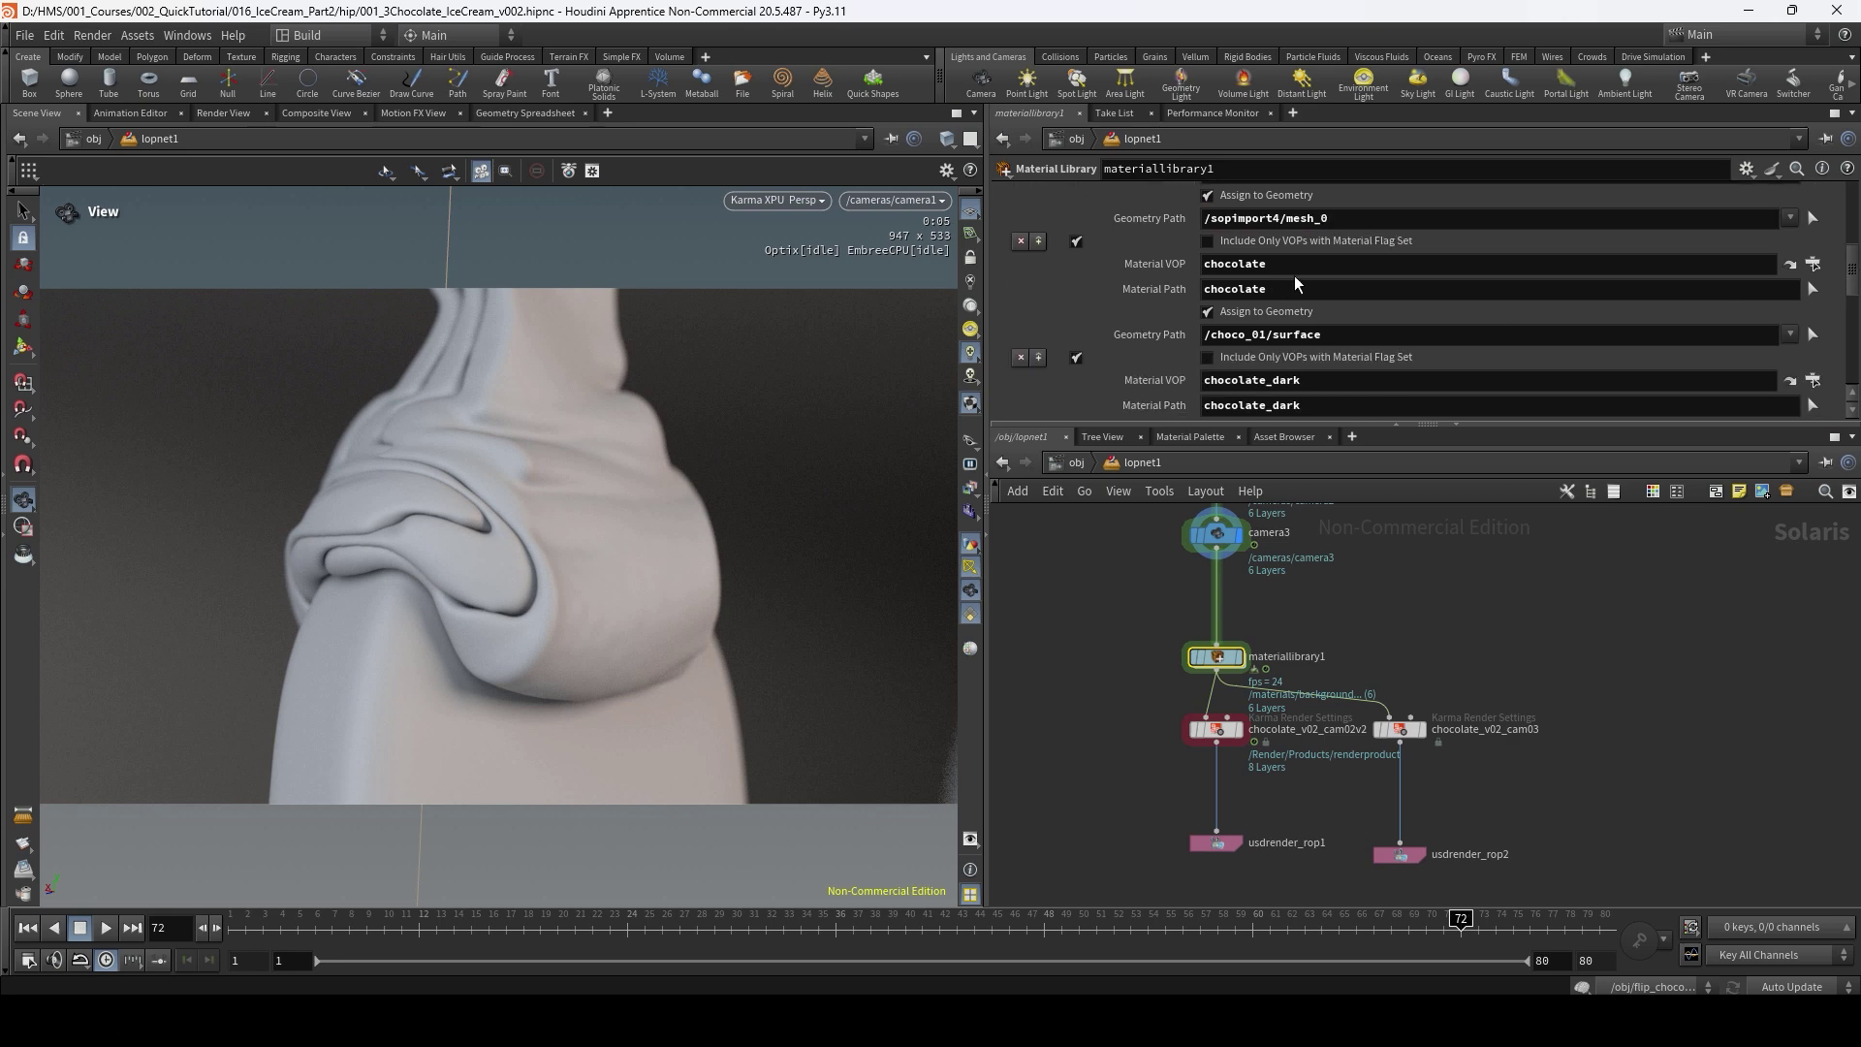
{"action": "left_click_drag", "start_coordinate": [1275, 269], "coordinate": [1201, 288]}
{"action": "double_click", "coordinate": [1418, 334]}
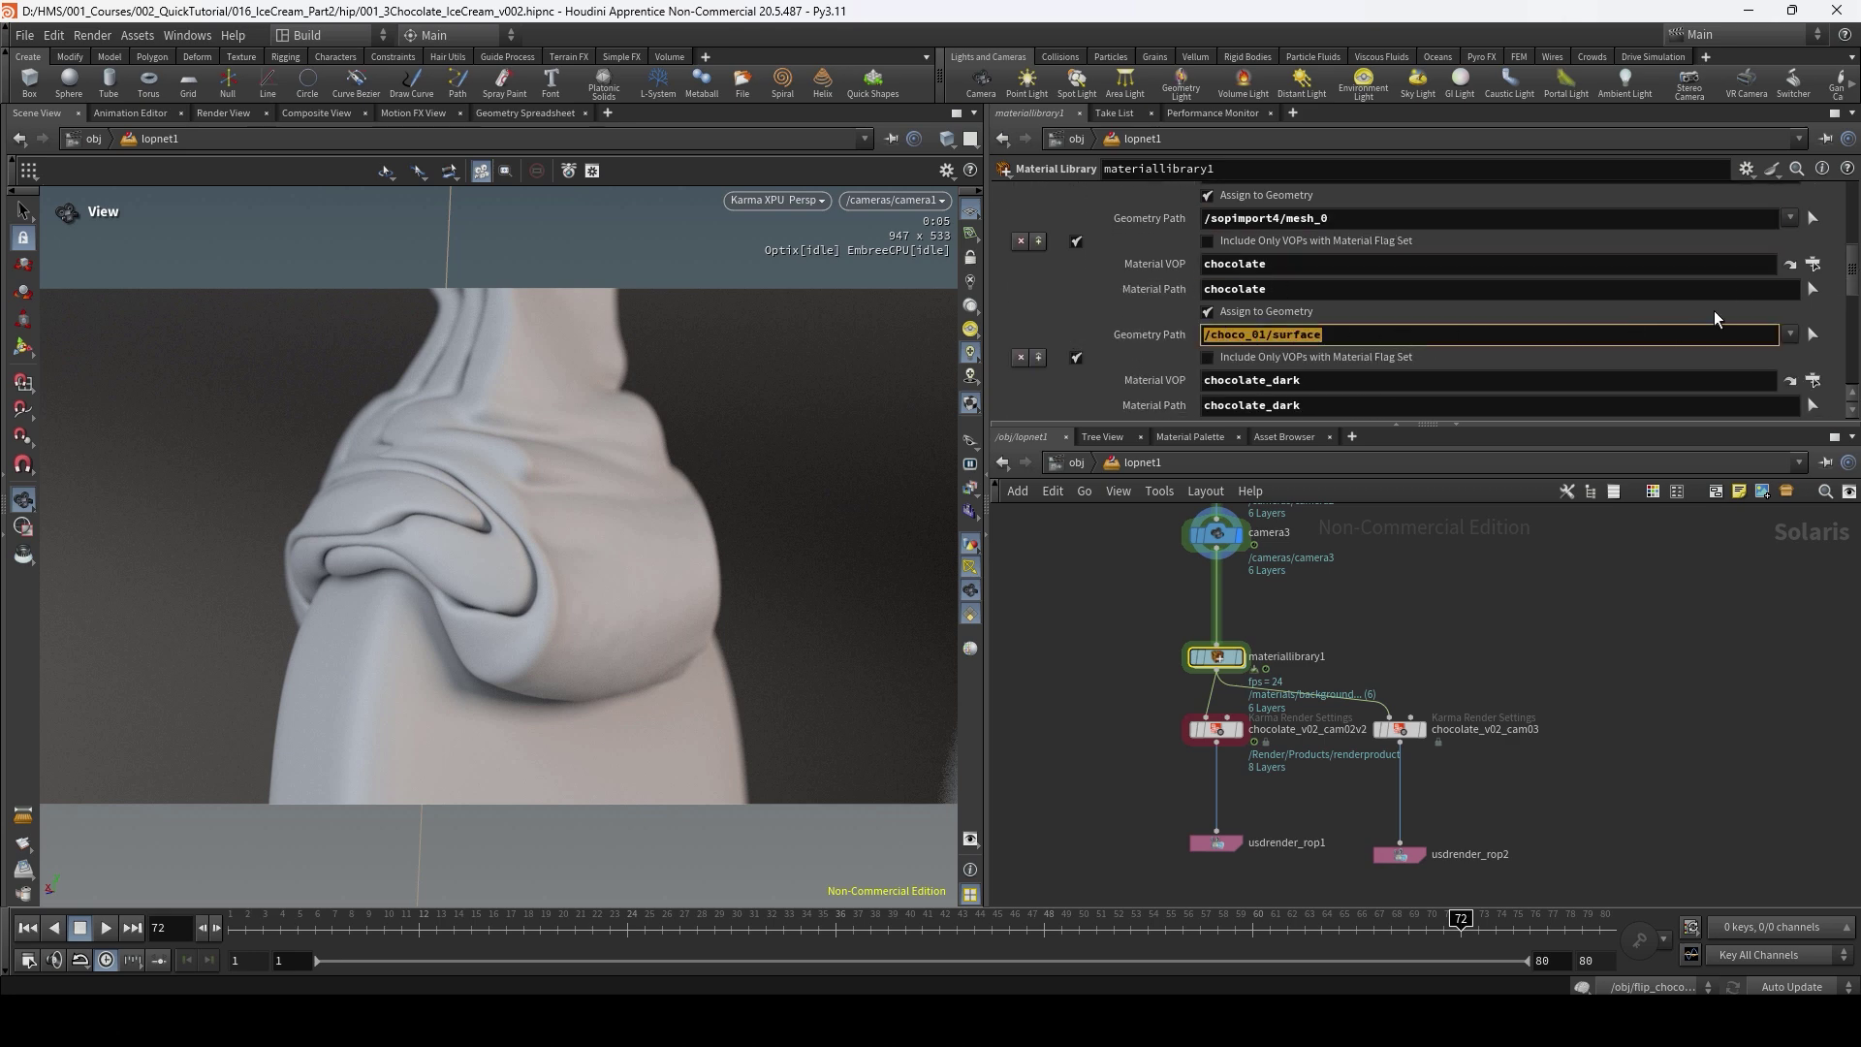
Review the geometry paths assigned to the chocolate_dark and ice_cream materials in the material library.
{"action": "left_click_drag", "start_coordinate": [1854, 281], "coordinate": [1855, 309]}
{"action": "double_click", "coordinate": [1373, 268]}
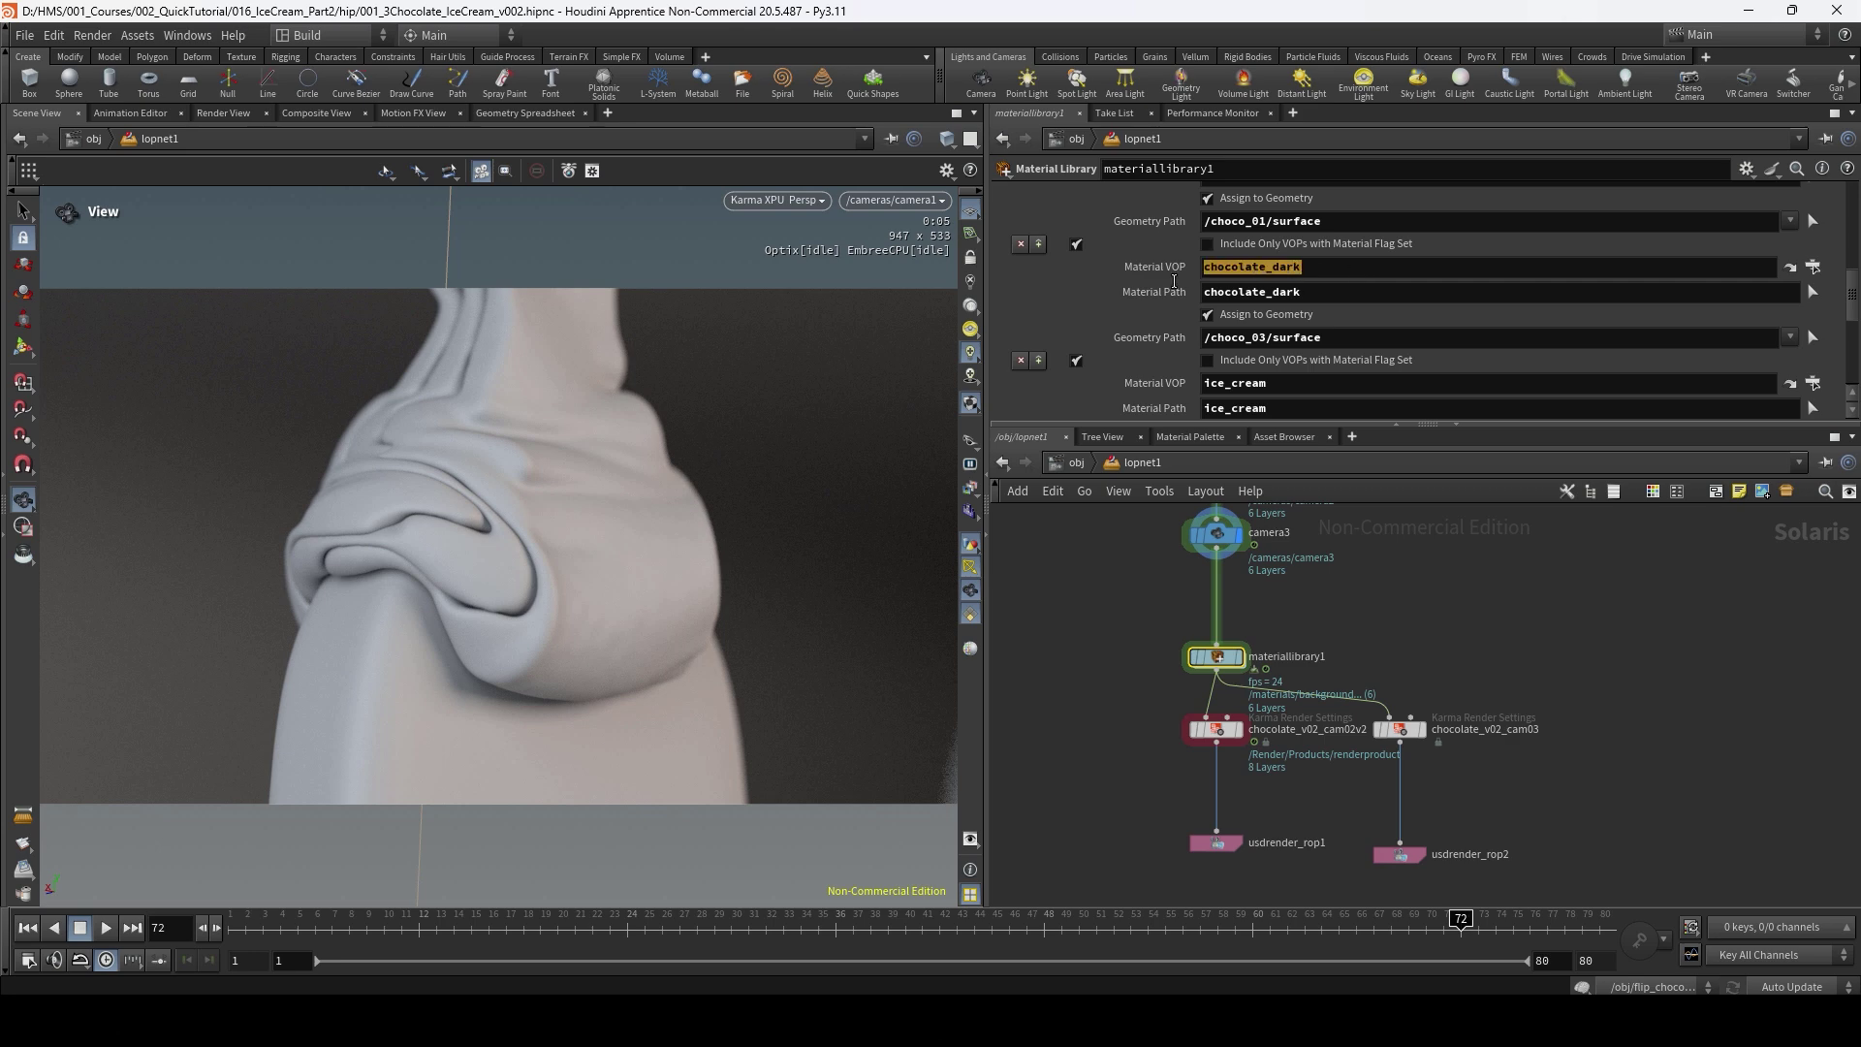
{"action": "double_click", "coordinate": [1641, 341]}
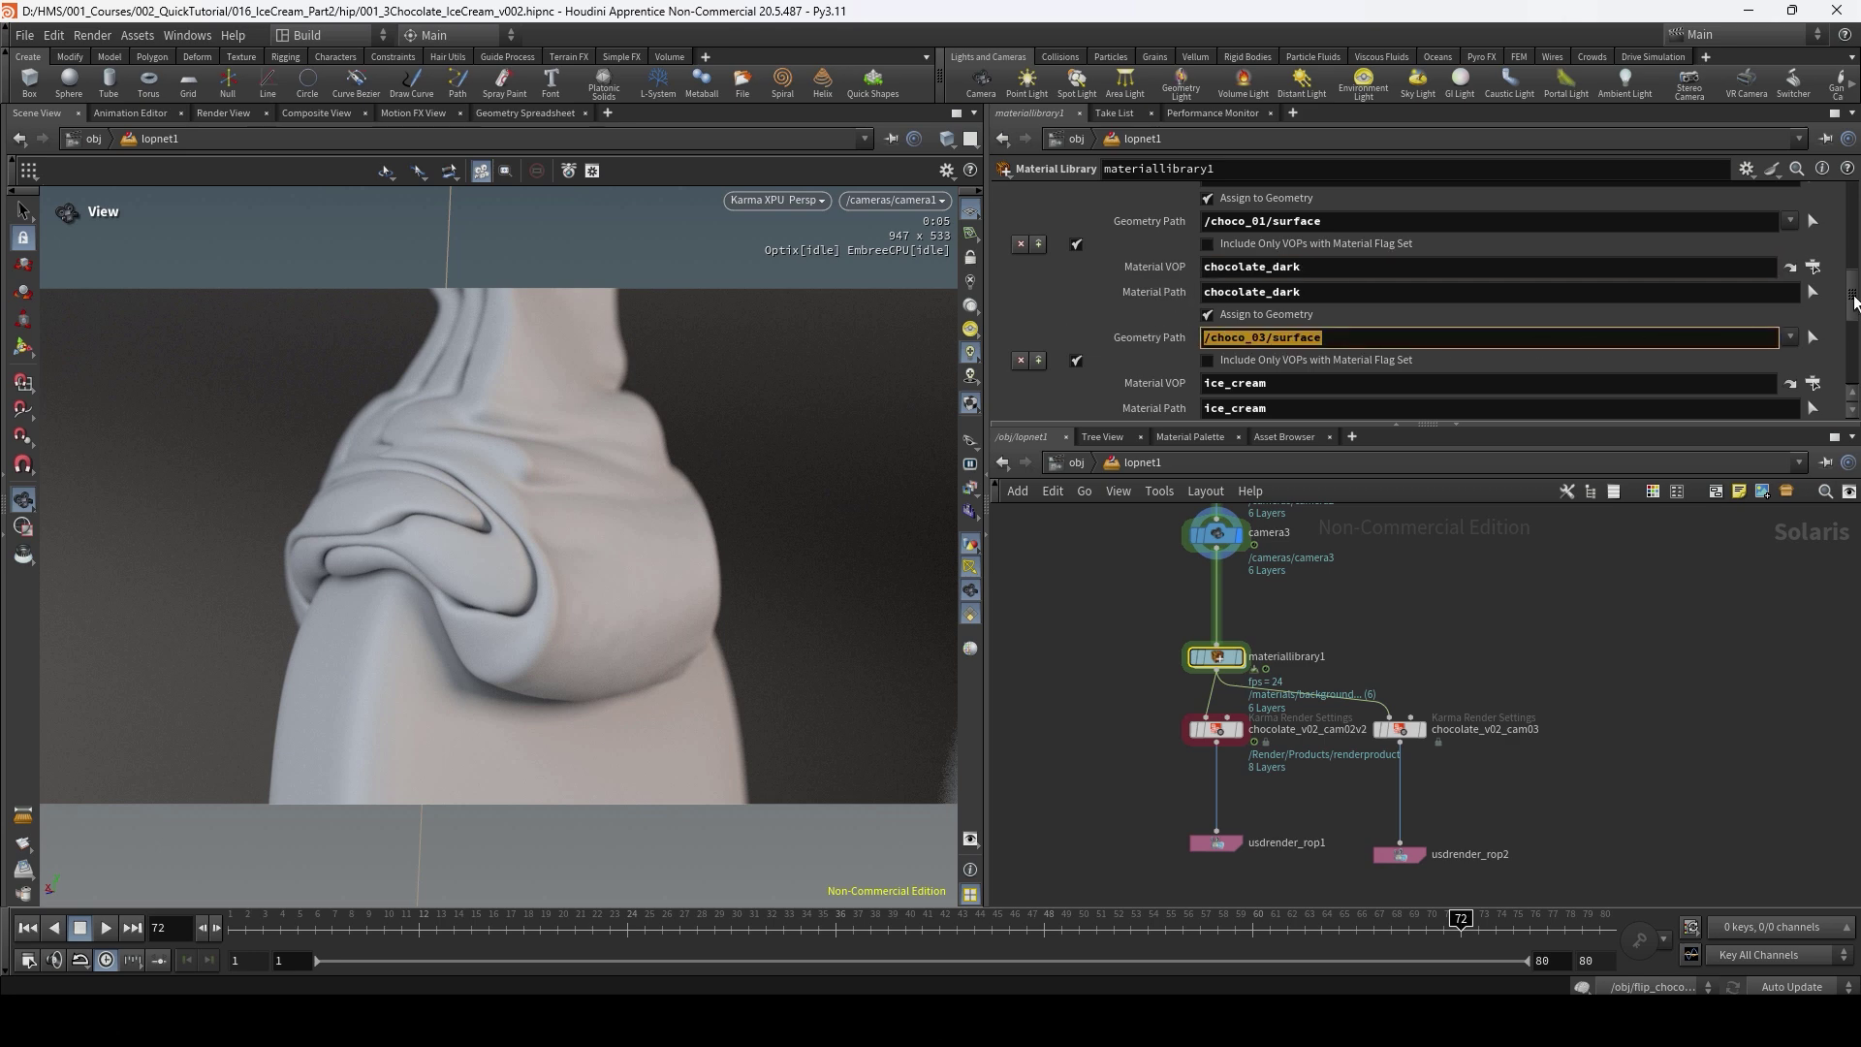
{"action": "left_click_drag", "start_coordinate": [1855, 296], "coordinate": [1845, 326]}
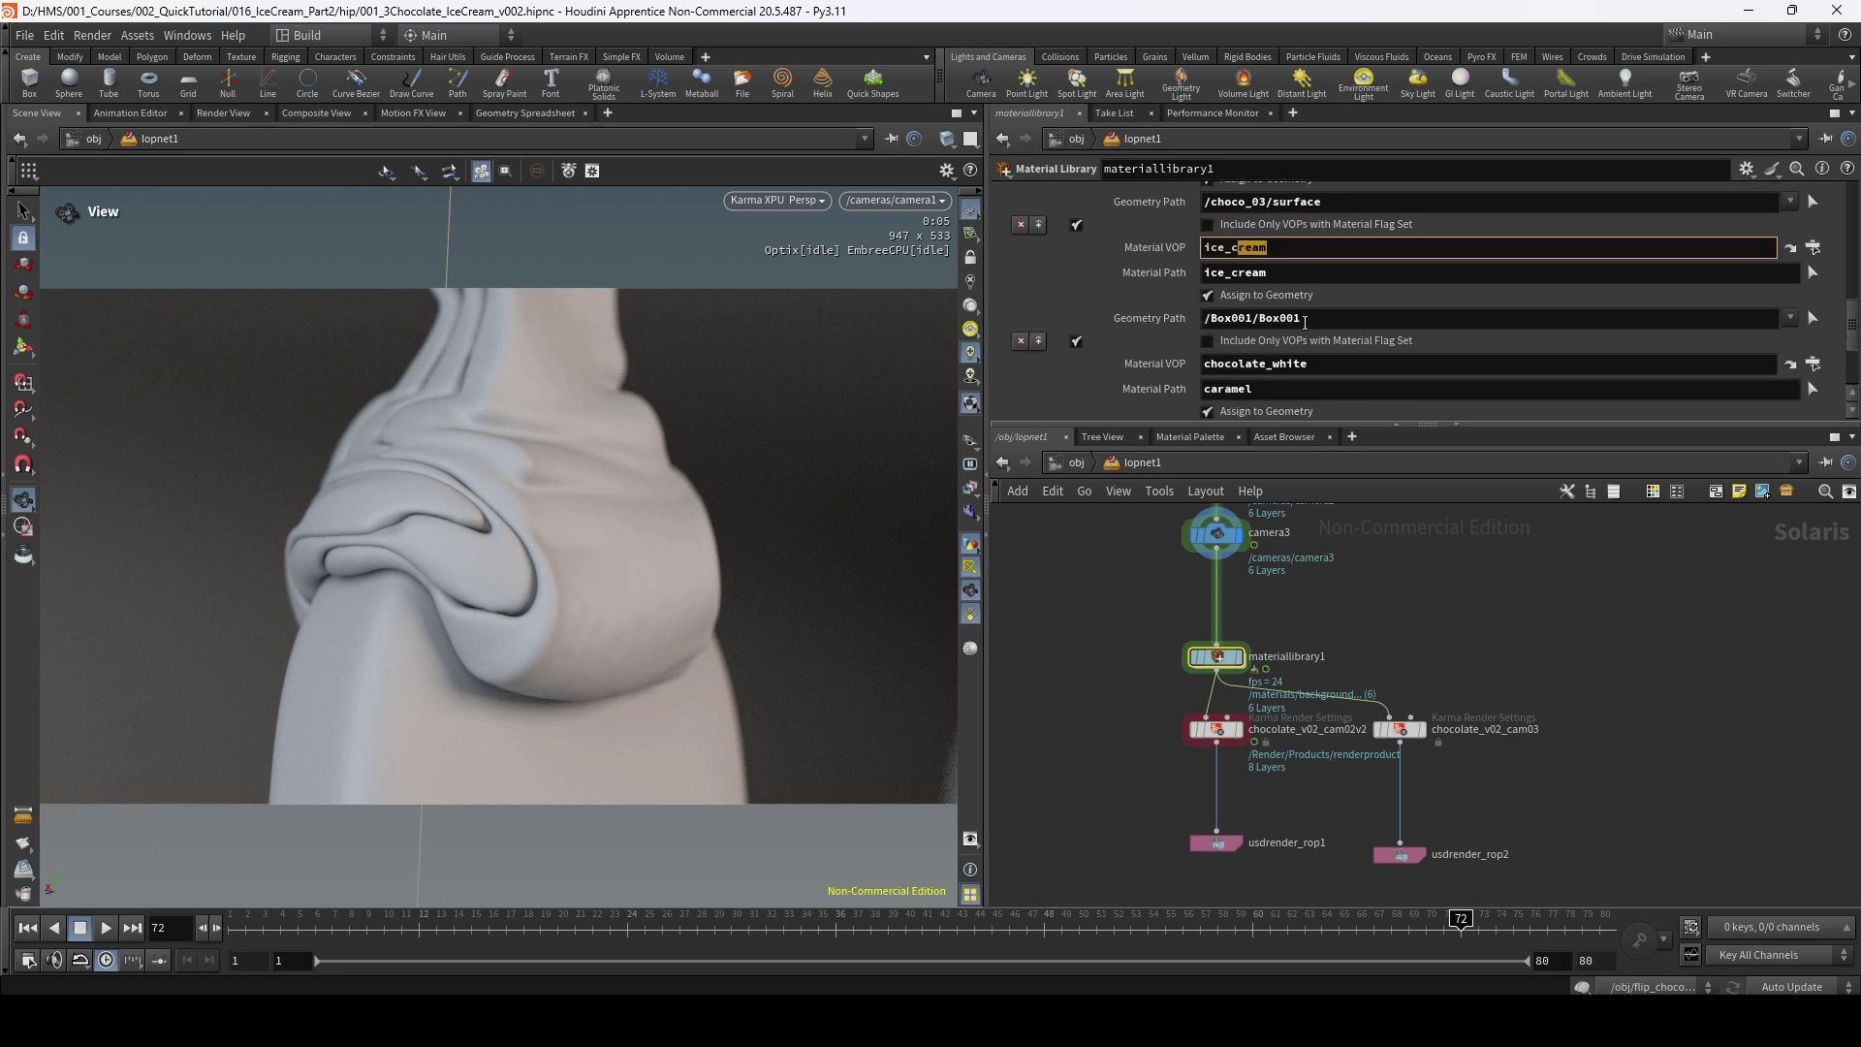
{"action": "double_click", "coordinate": [1252, 318]}
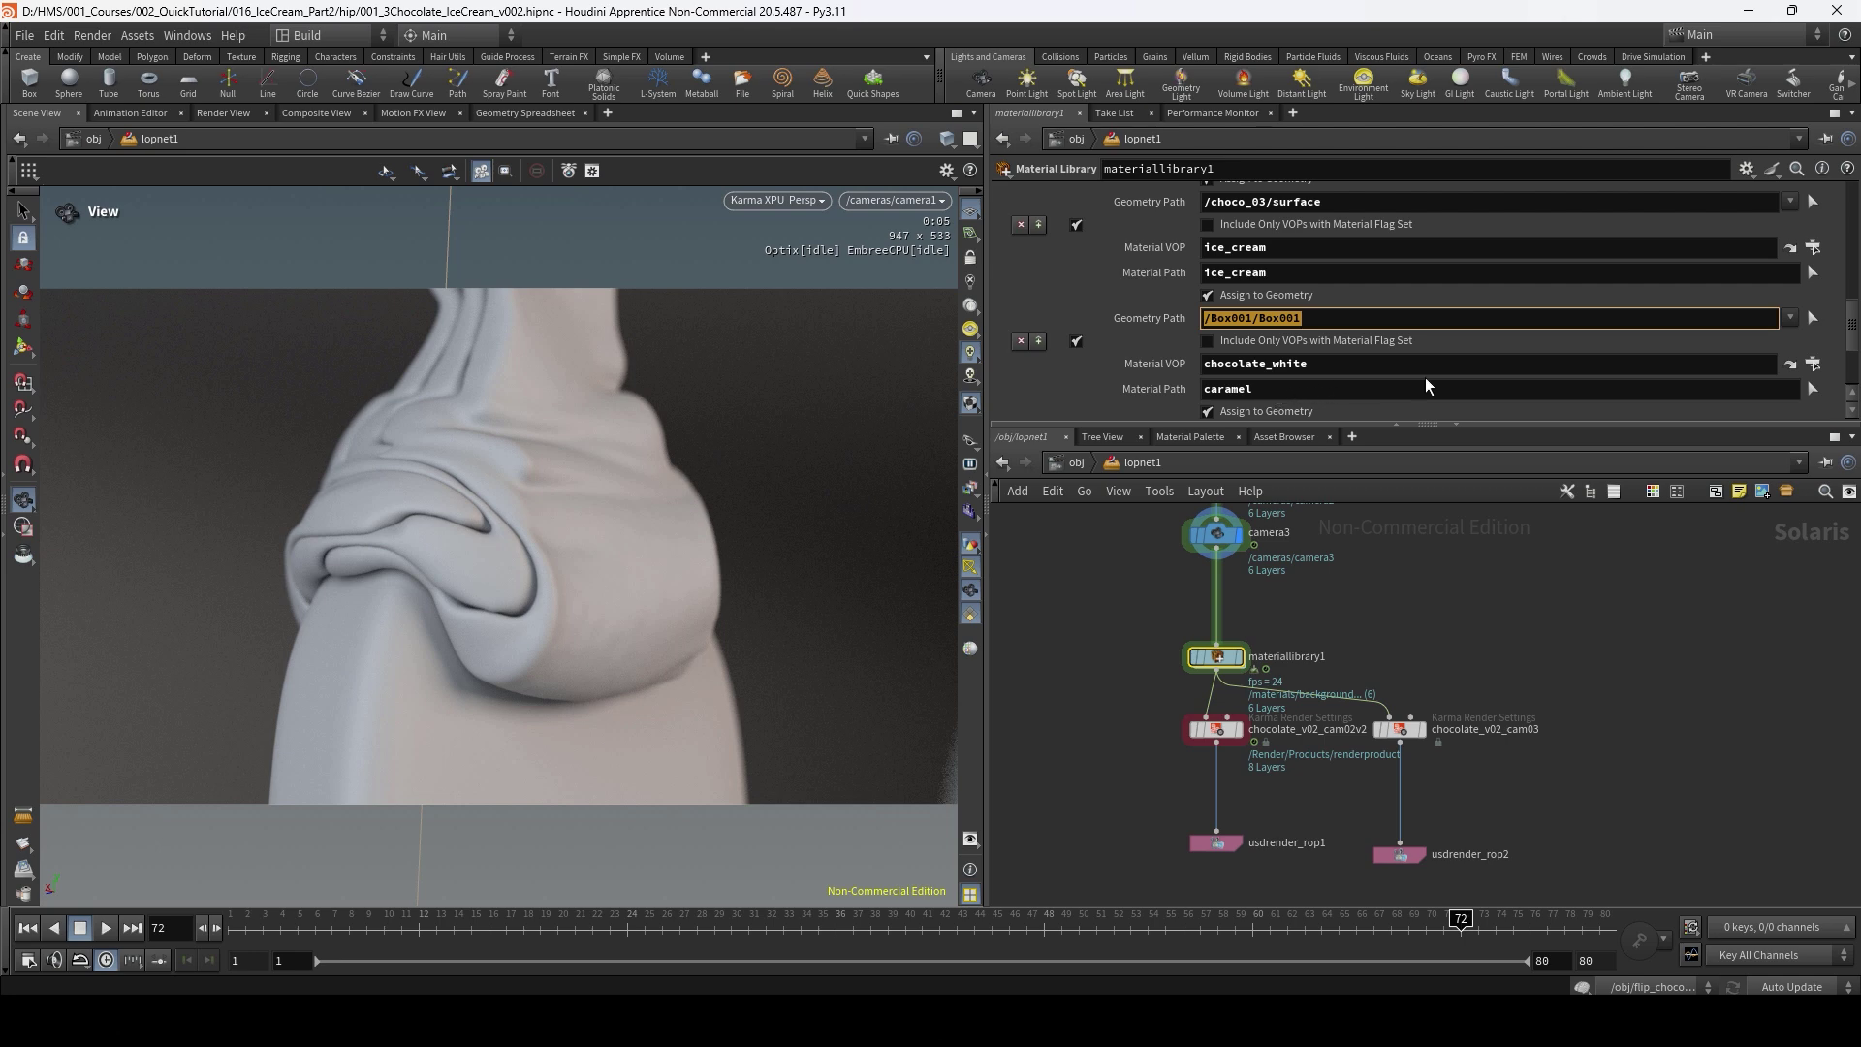
{"action": "left_click", "coordinate": [1844, 338]}
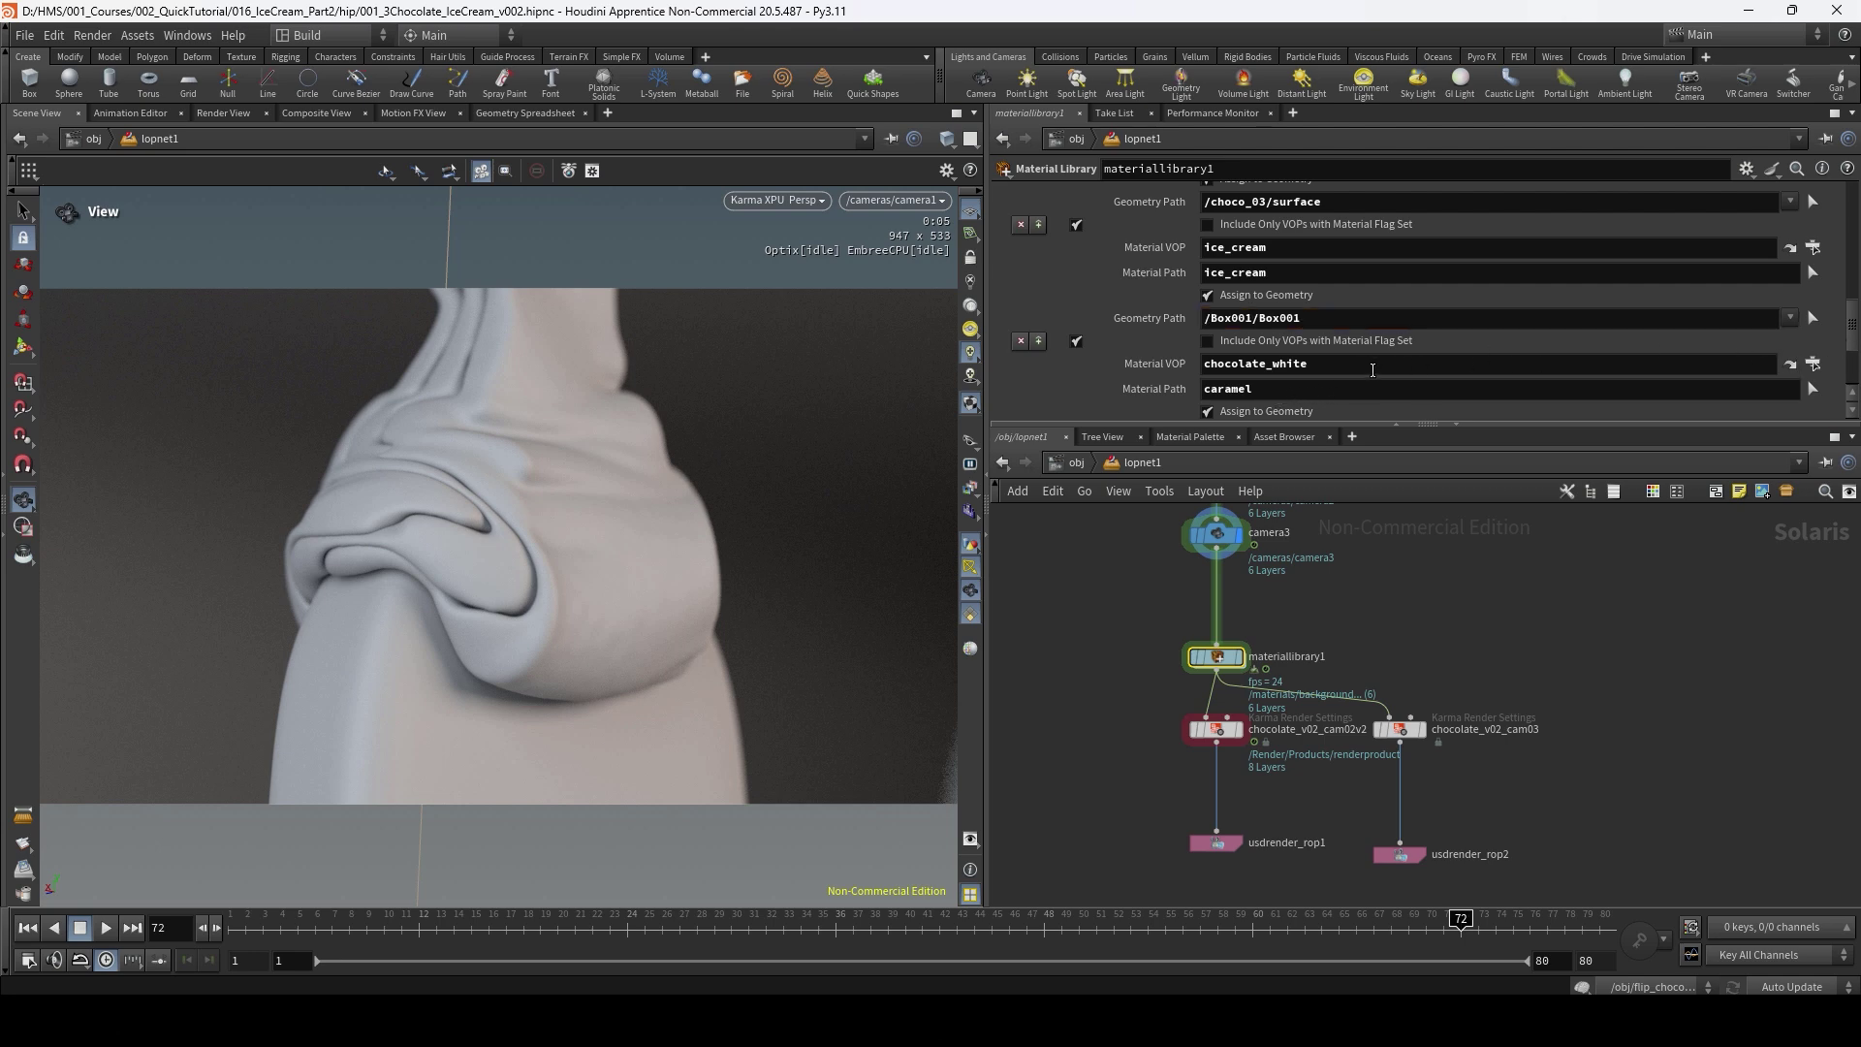
{"action": "scroll", "coordinate": [1373, 369], "scroll_direction": "up", "scroll_amount": 5}
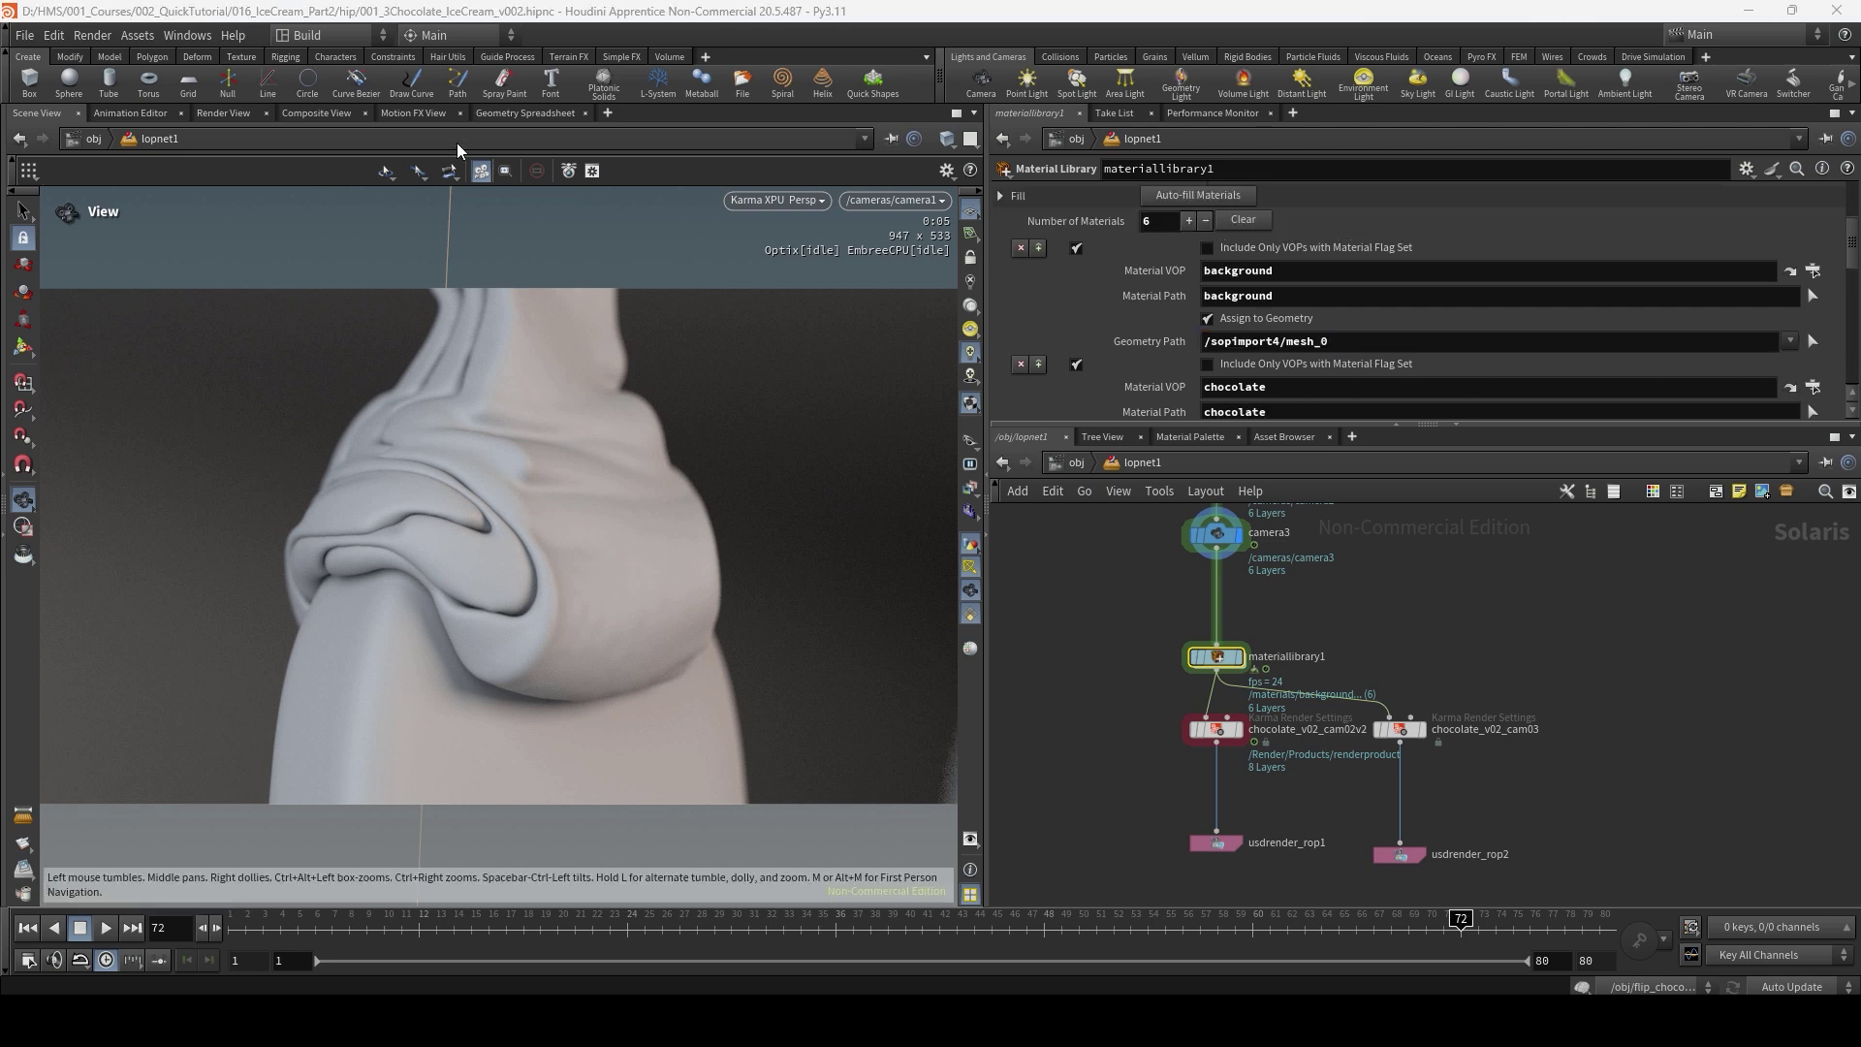
Enter materiallibrary1, inspect the background material's standard surface settings, and enlarge the parameter area.
{"action": "double_click", "coordinate": [1225, 658]}
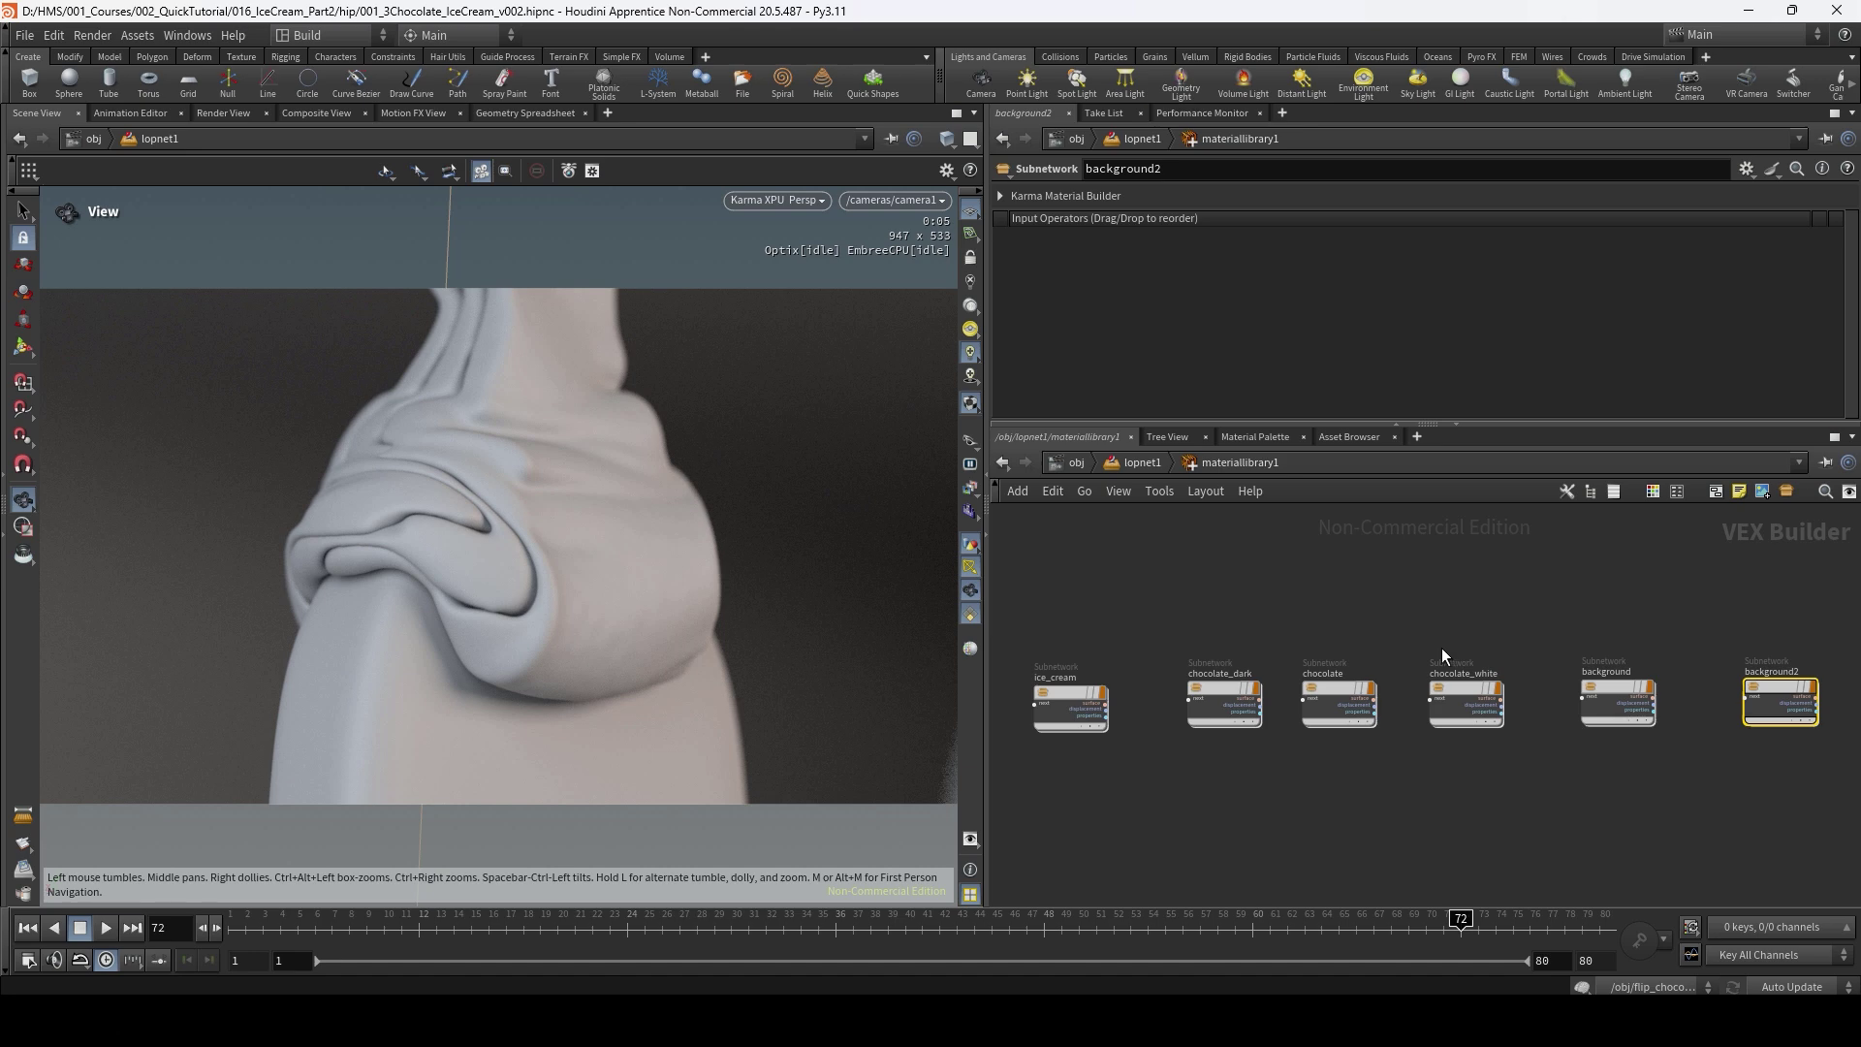
{"action": "double_click", "coordinate": [1609, 690]}
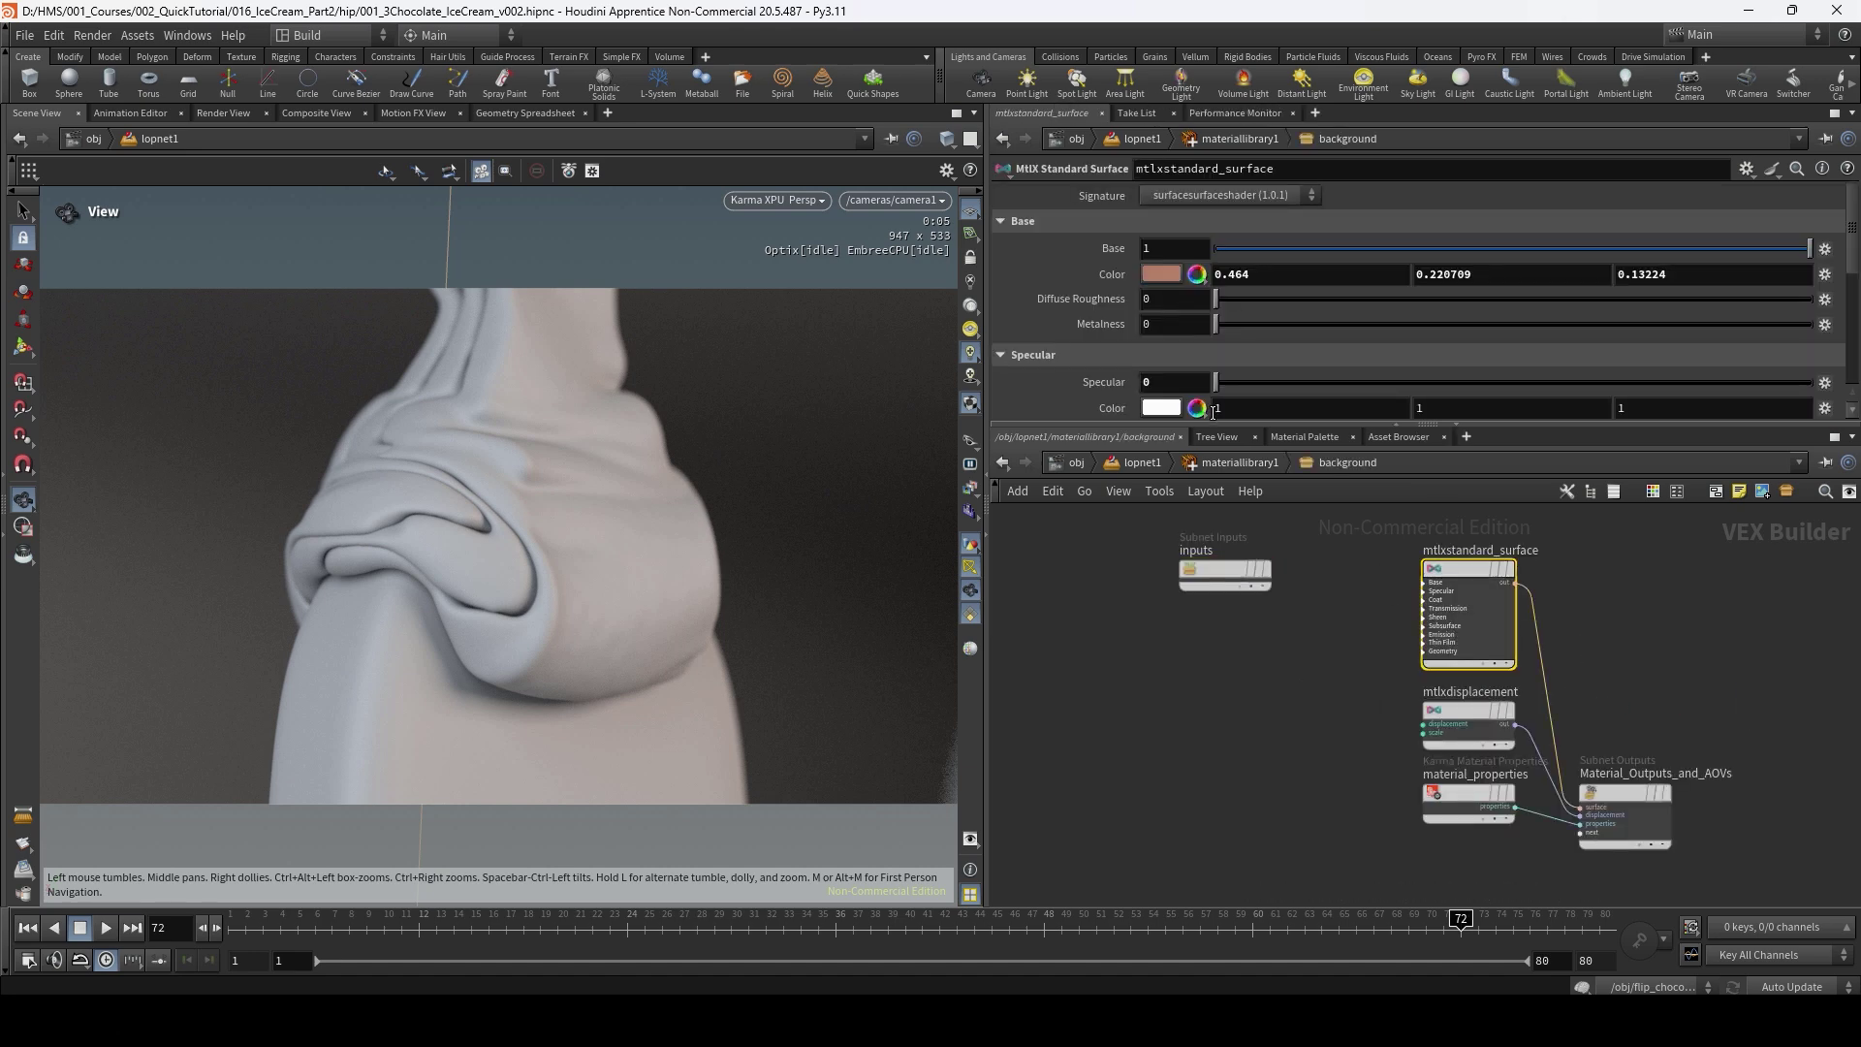
{"action": "left_click_drag", "start_coordinate": [1209, 423], "coordinate": [1205, 499]}
{"action": "key", "text": "u"}
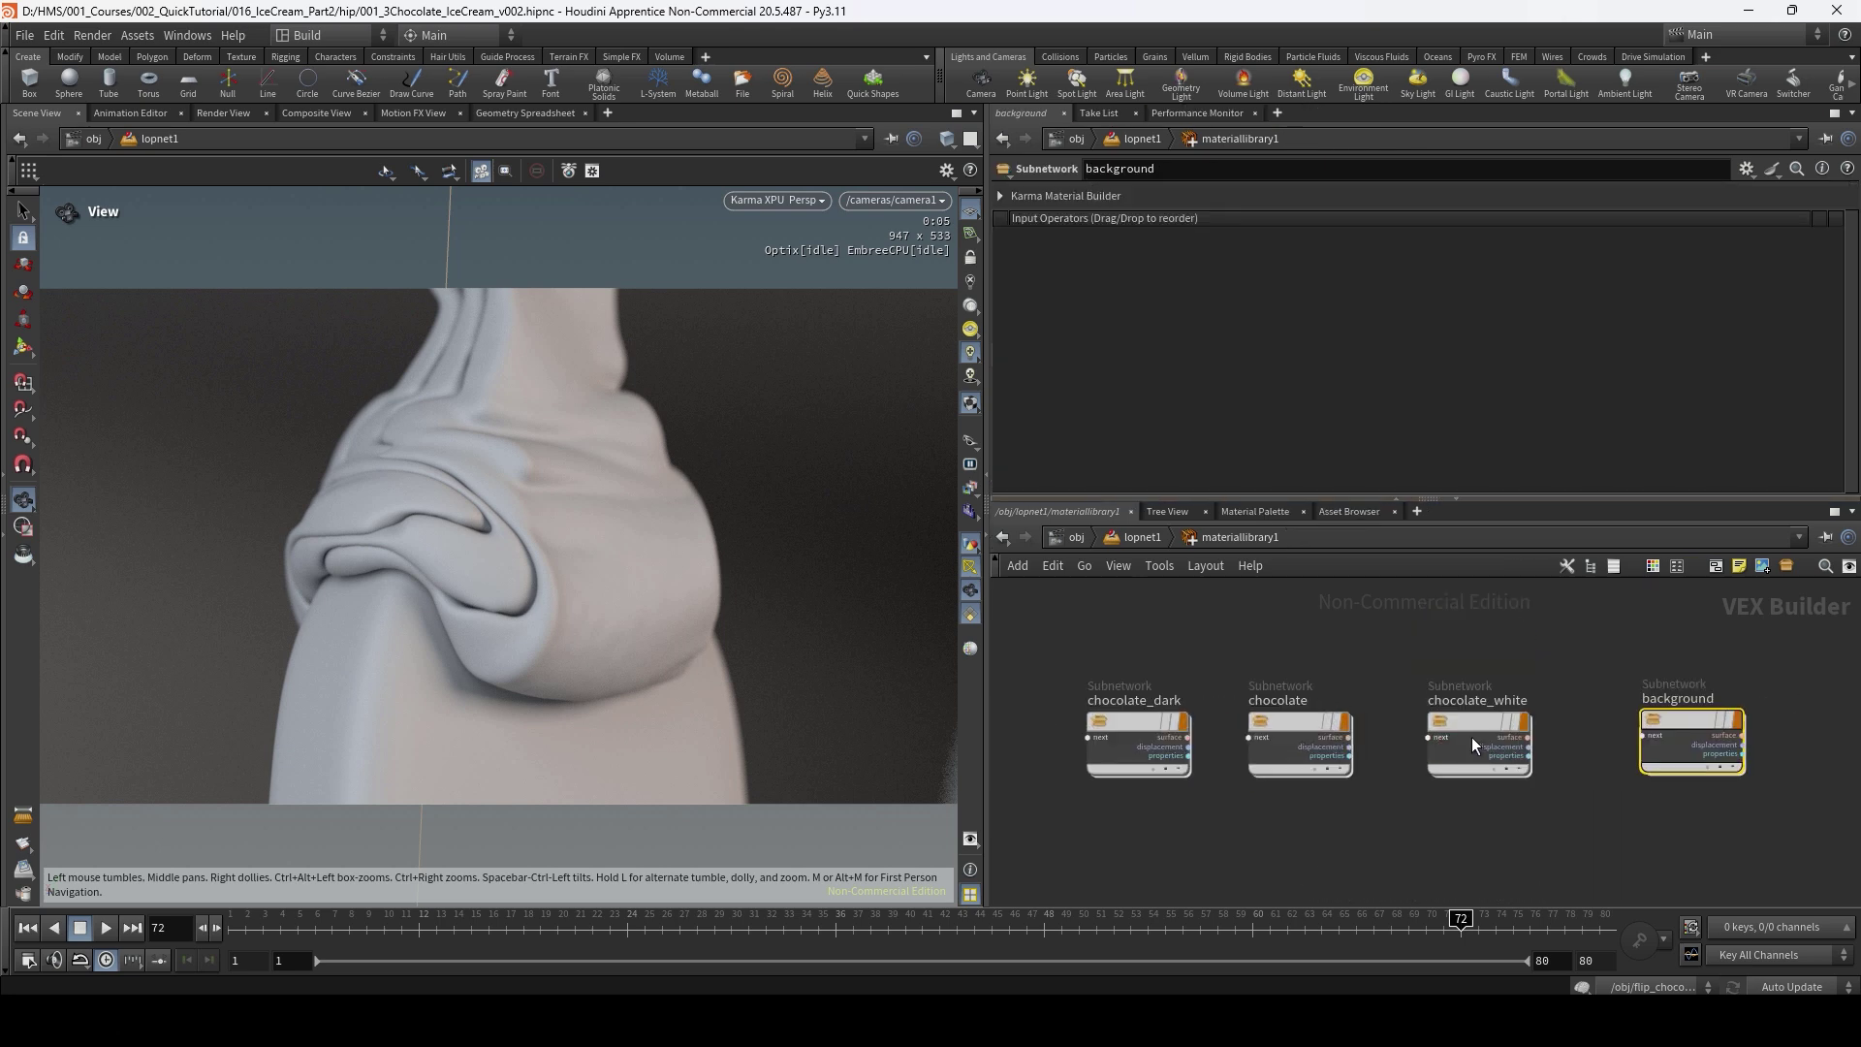
Open the chocolate_white material and inspect its standard surface's base color, specular roughness and coat settings.
{"action": "double_click", "coordinate": [1473, 736]}
{"action": "left_click", "coordinate": [1466, 645]}
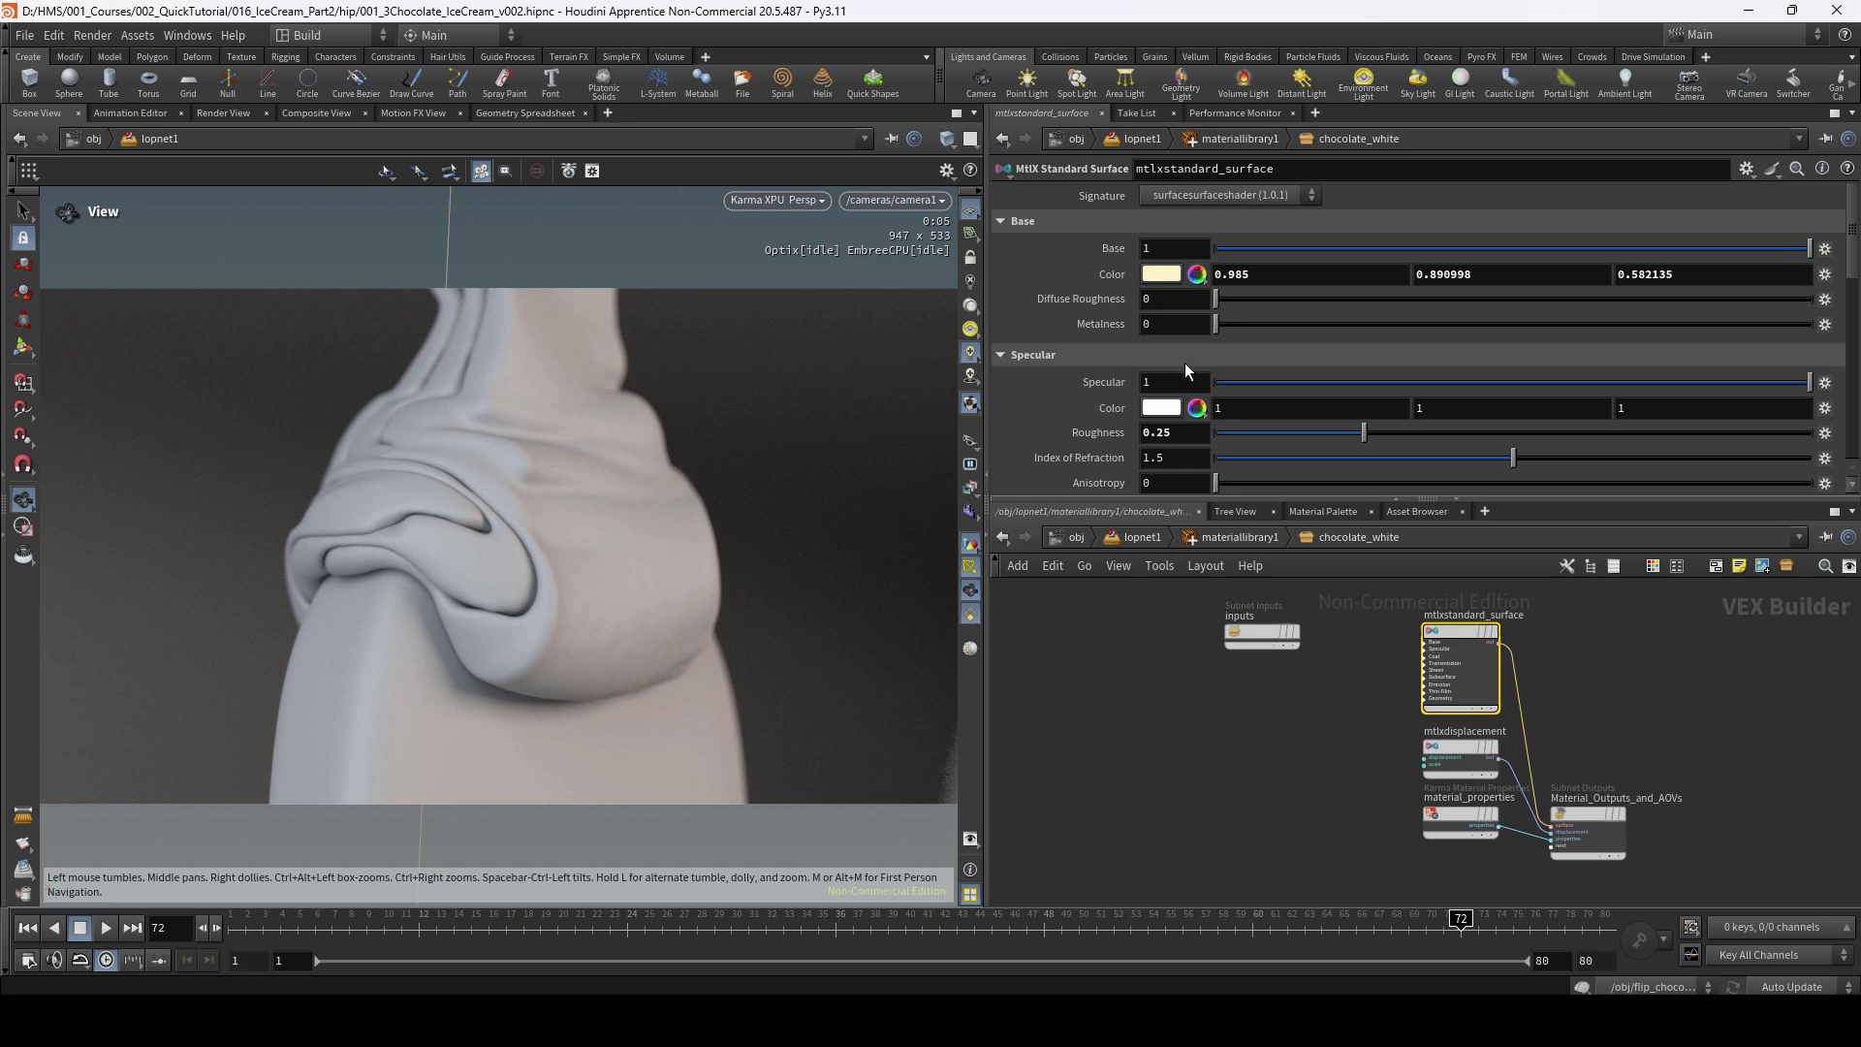
{"action": "left_click", "coordinate": [1176, 441]}
{"action": "scroll", "coordinate": [1841, 319], "scroll_direction": "down", "scroll_amount": 2}
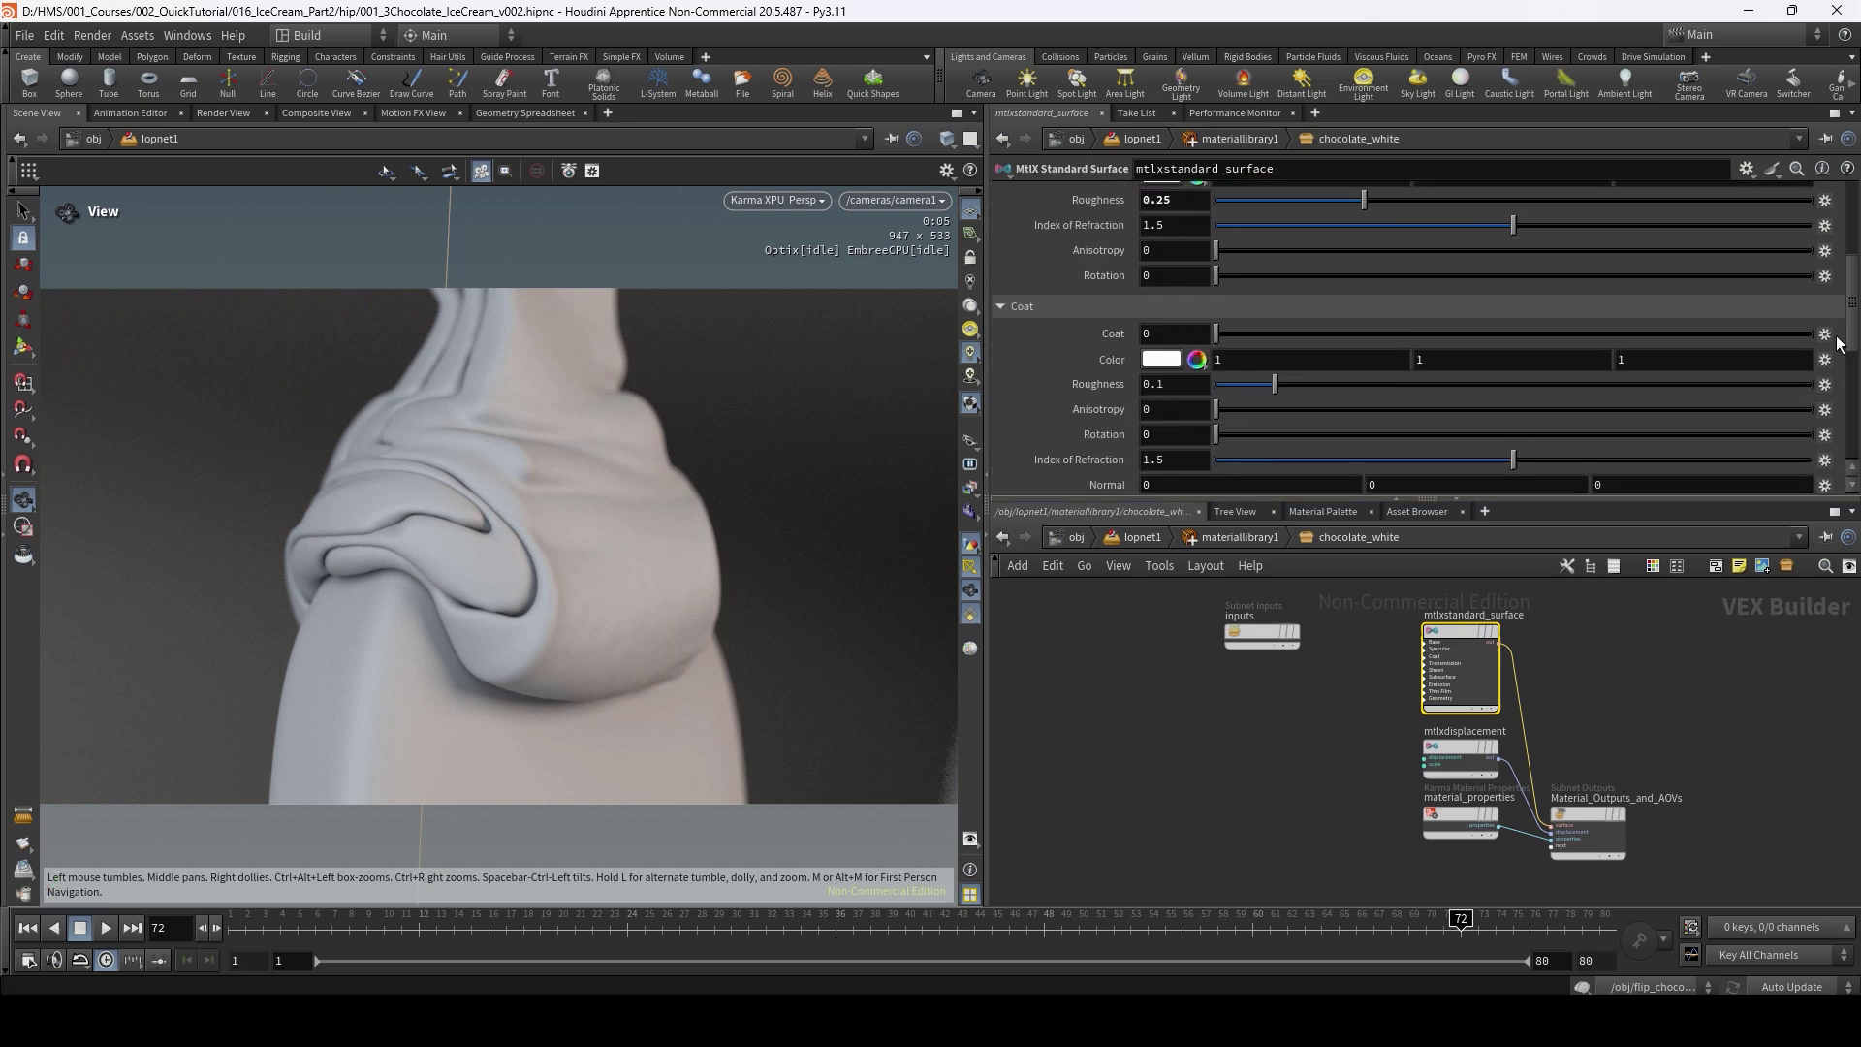
Open the chocolate material and inspect its standard surface's base color and specular settings.
{"action": "left_click", "coordinate": [1248, 535]}
{"action": "double_click", "coordinate": [1282, 716]}
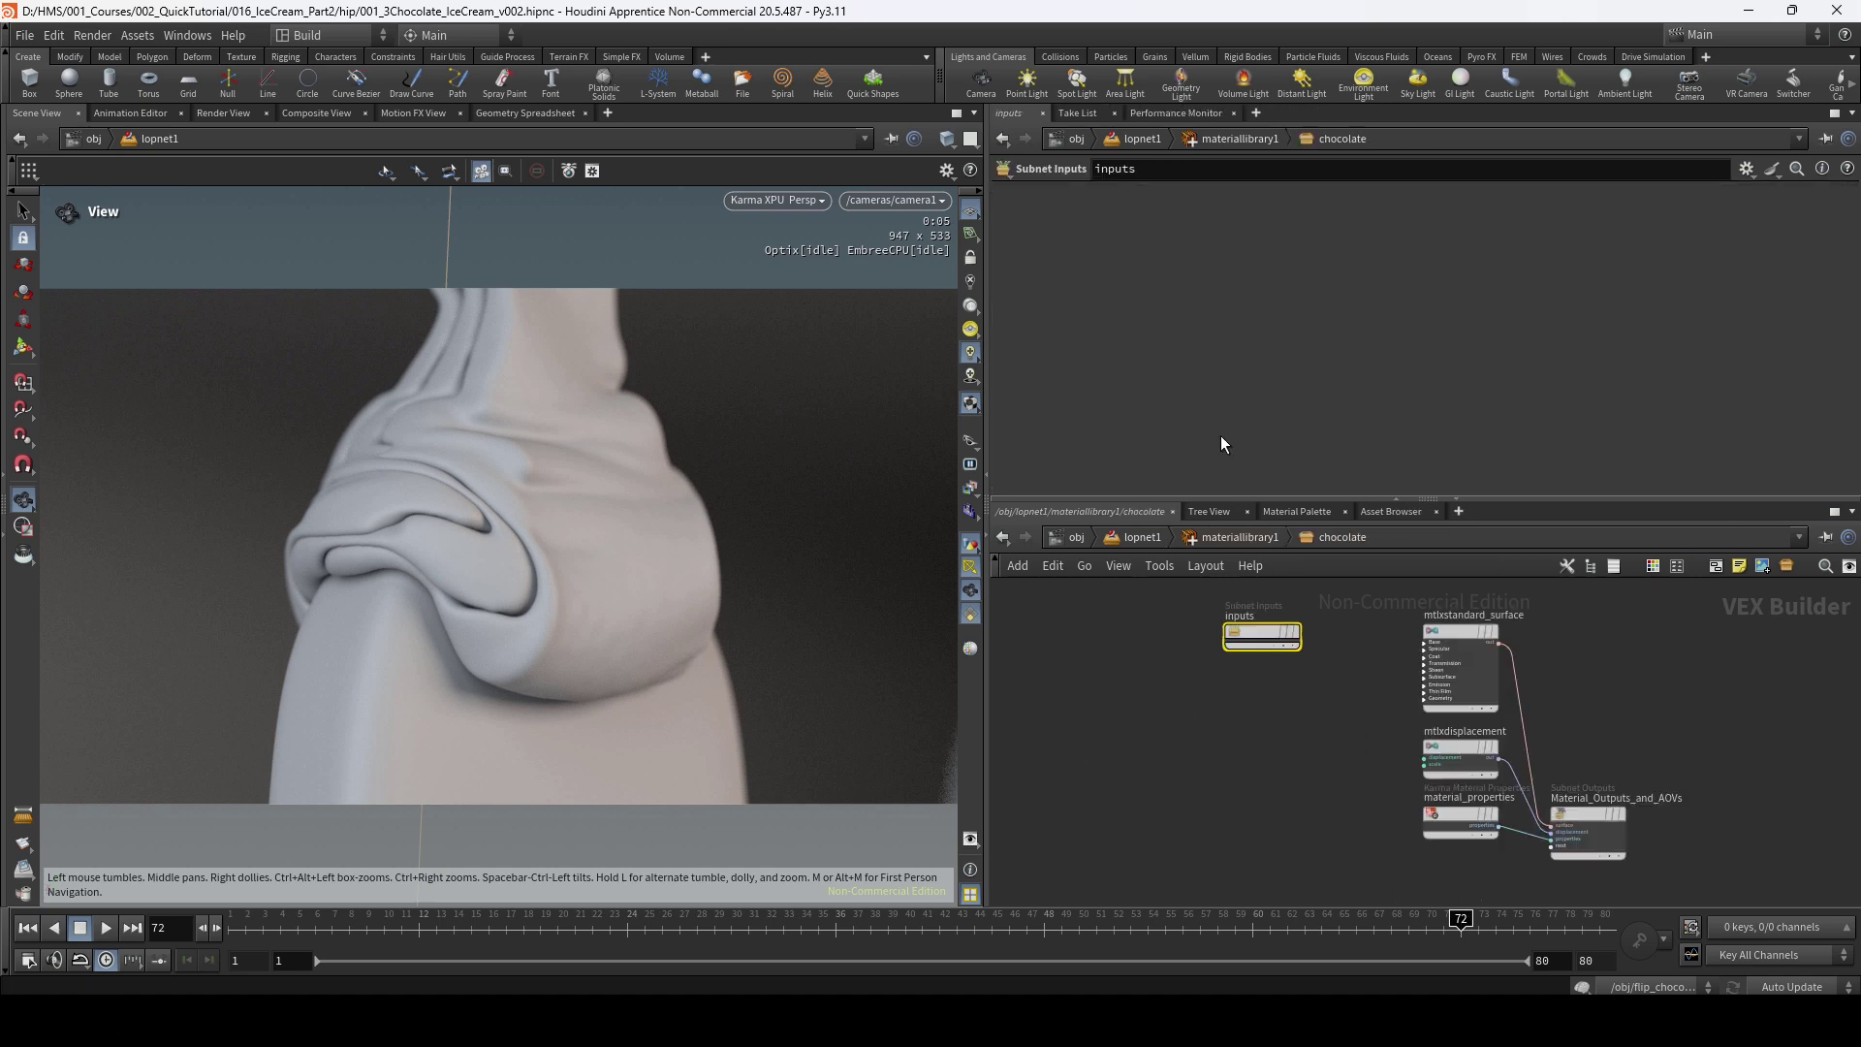
{"action": "left_click", "coordinate": [1457, 631]}
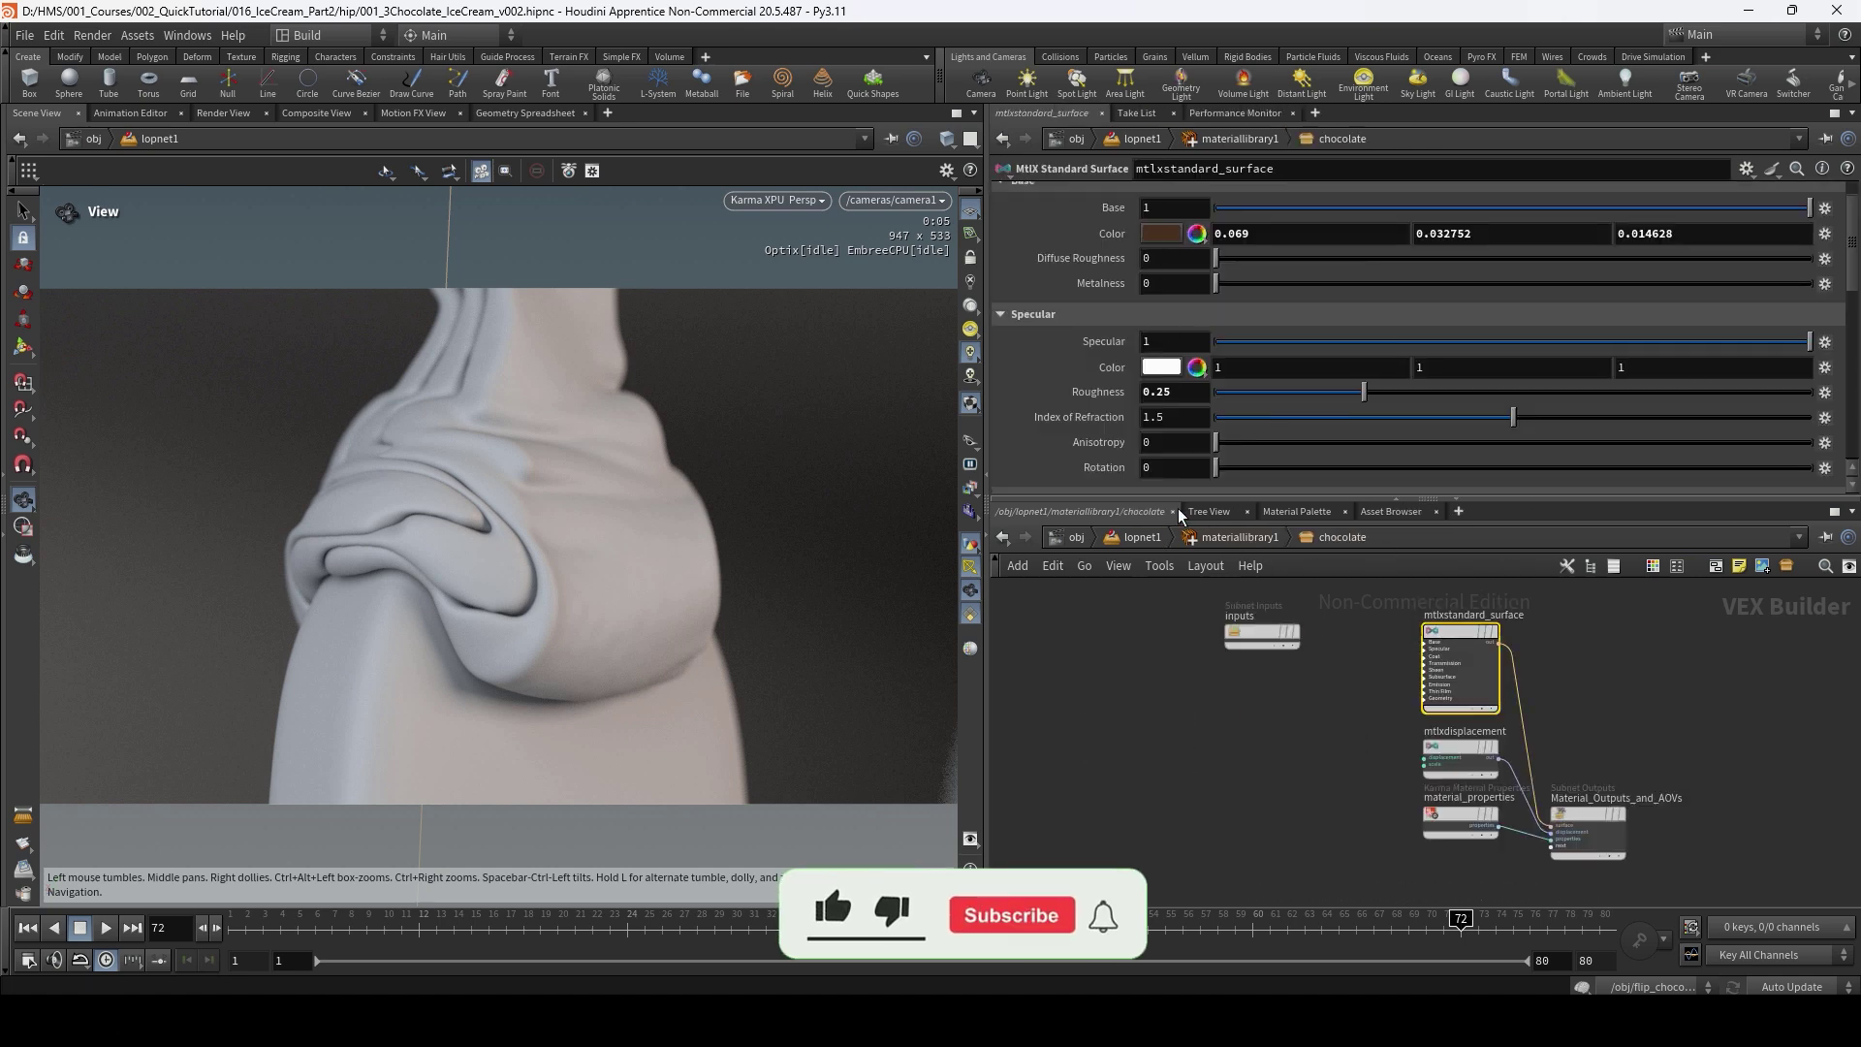
Open the chocolate_dark material and examine its standard surface's base color in the Color Editor, leaving it unchanged.
{"action": "left_click", "coordinate": [1240, 537]}
{"action": "double_click", "coordinate": [1124, 721]}
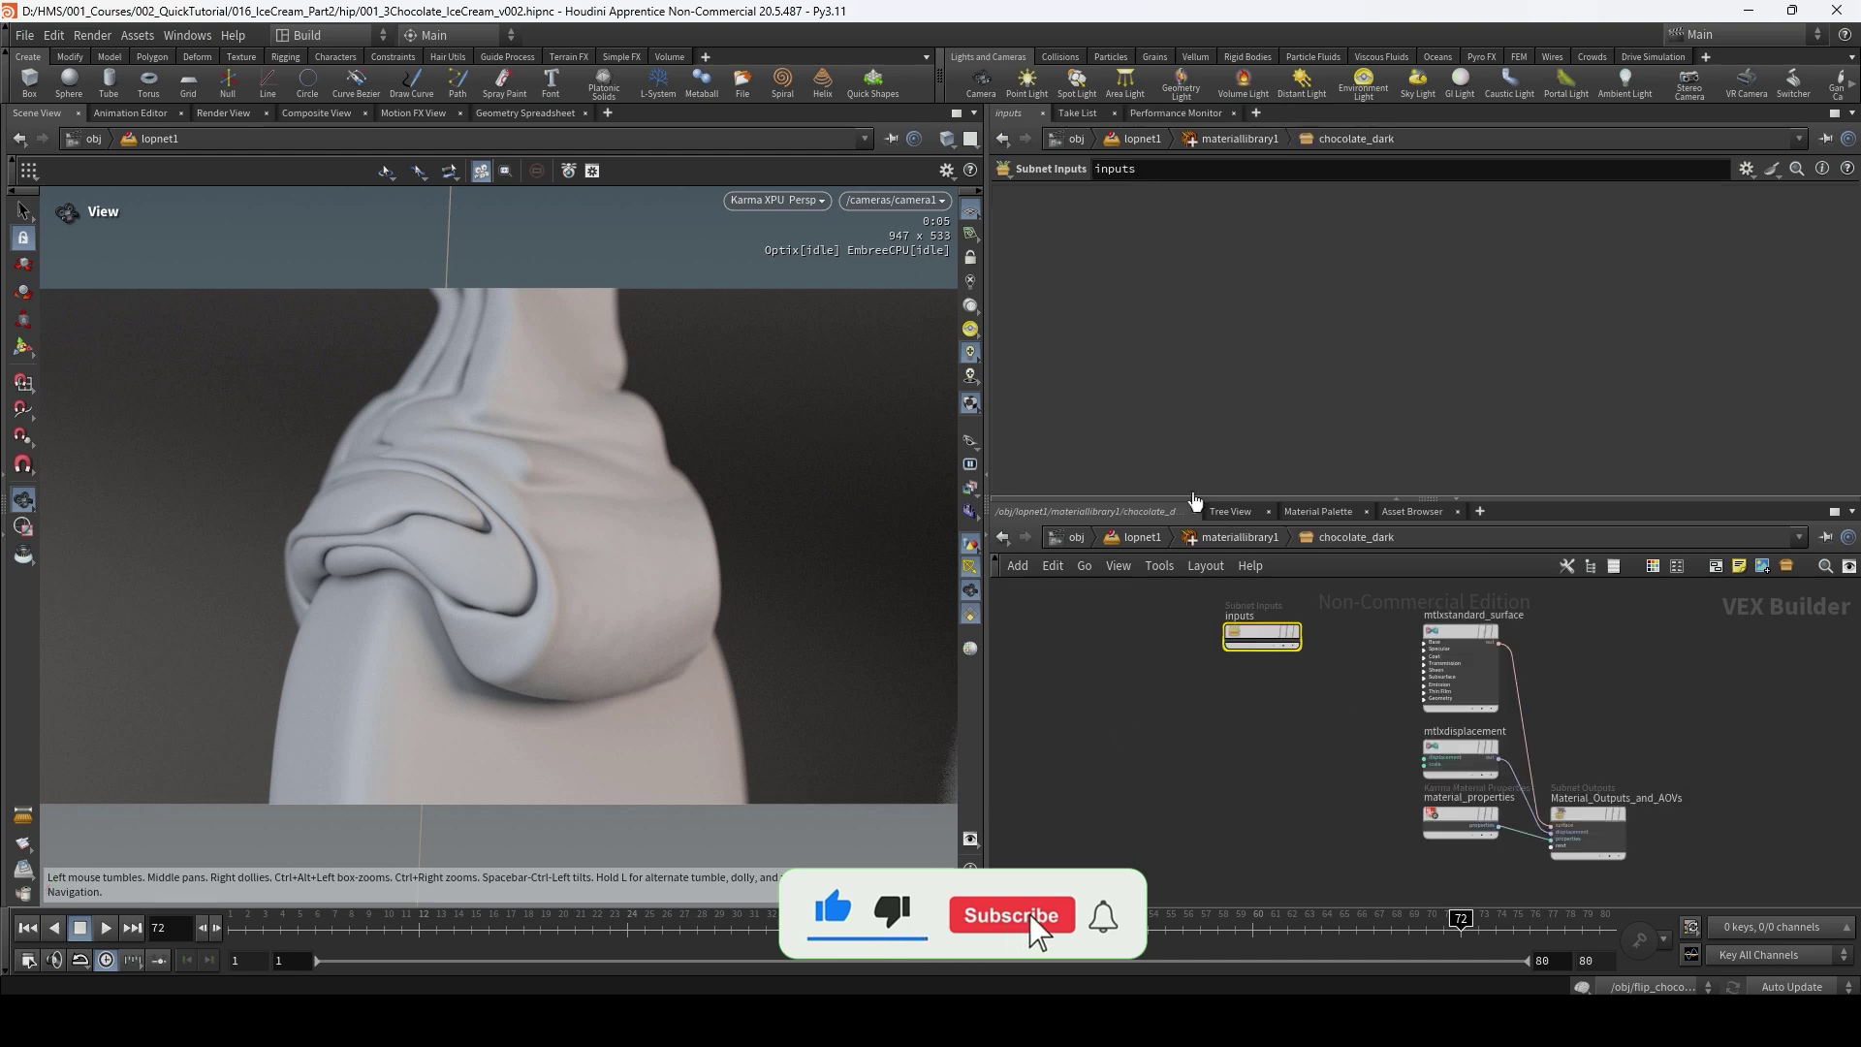
{"action": "left_click", "coordinate": [1460, 634]}
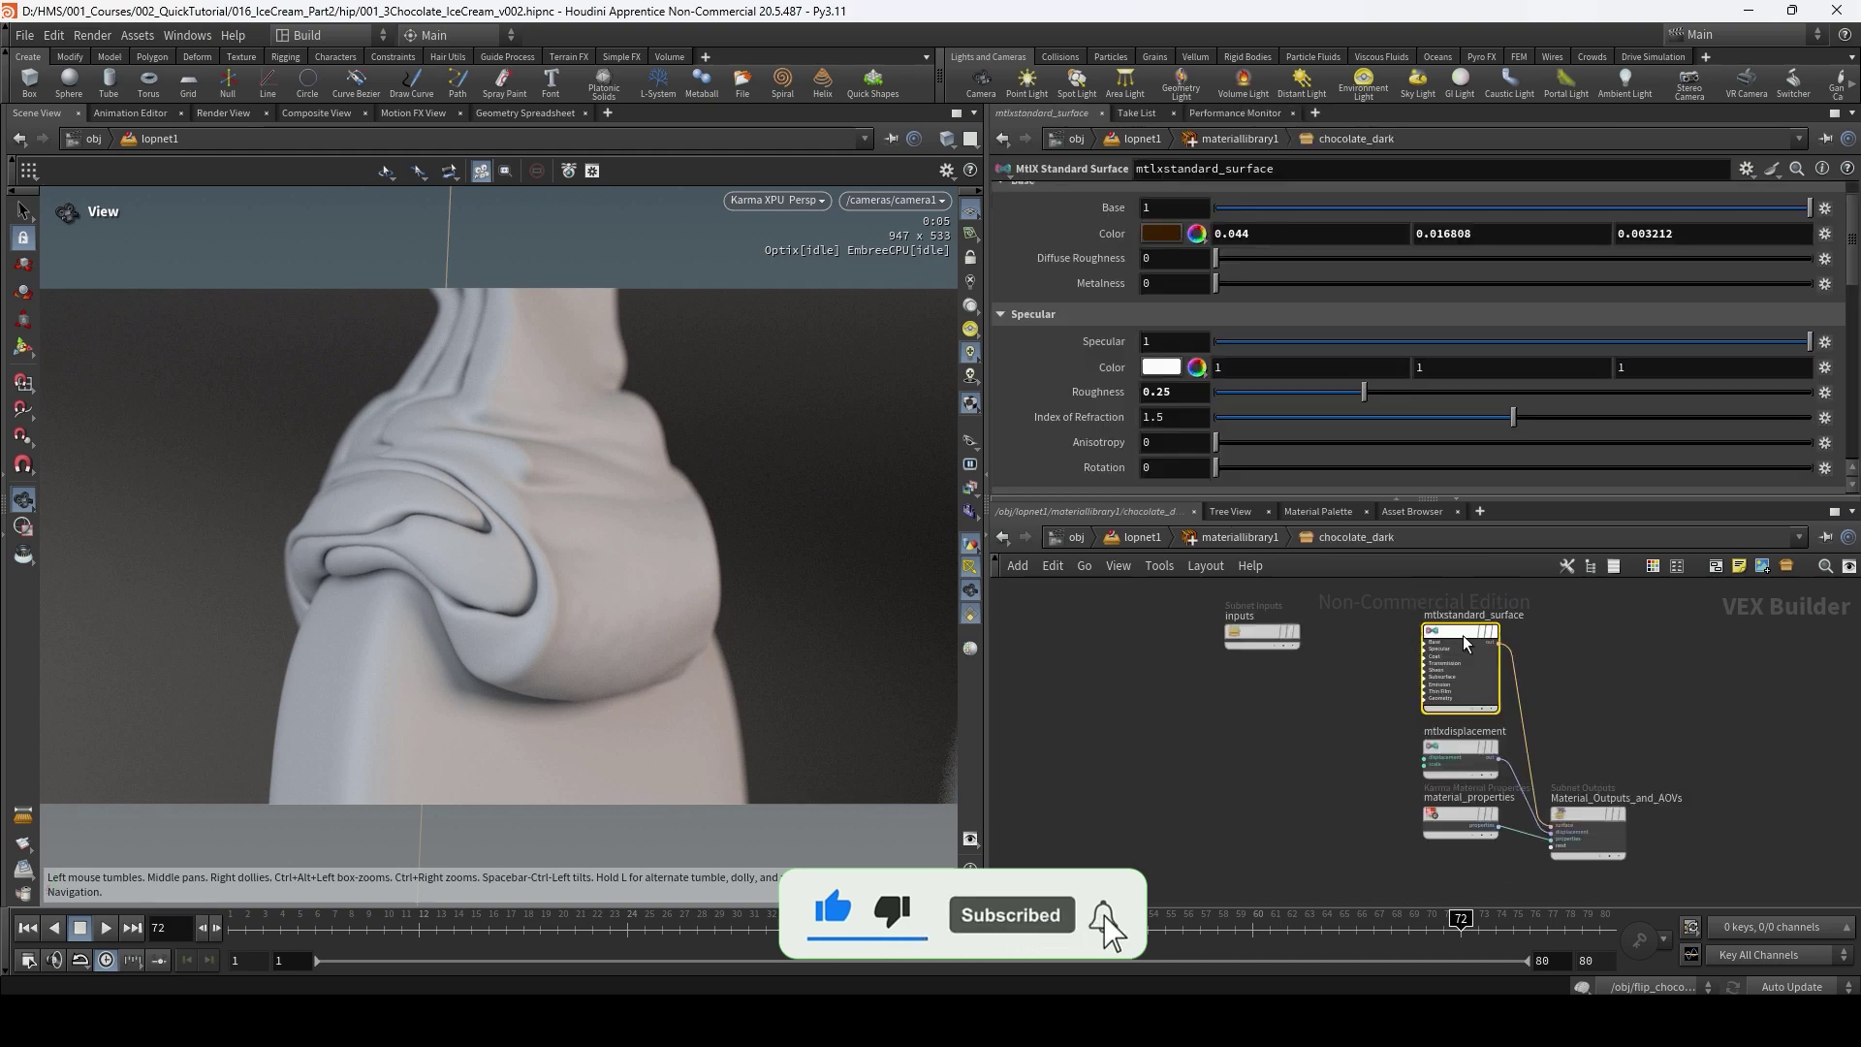
{"action": "left_click", "coordinate": [1166, 232]}
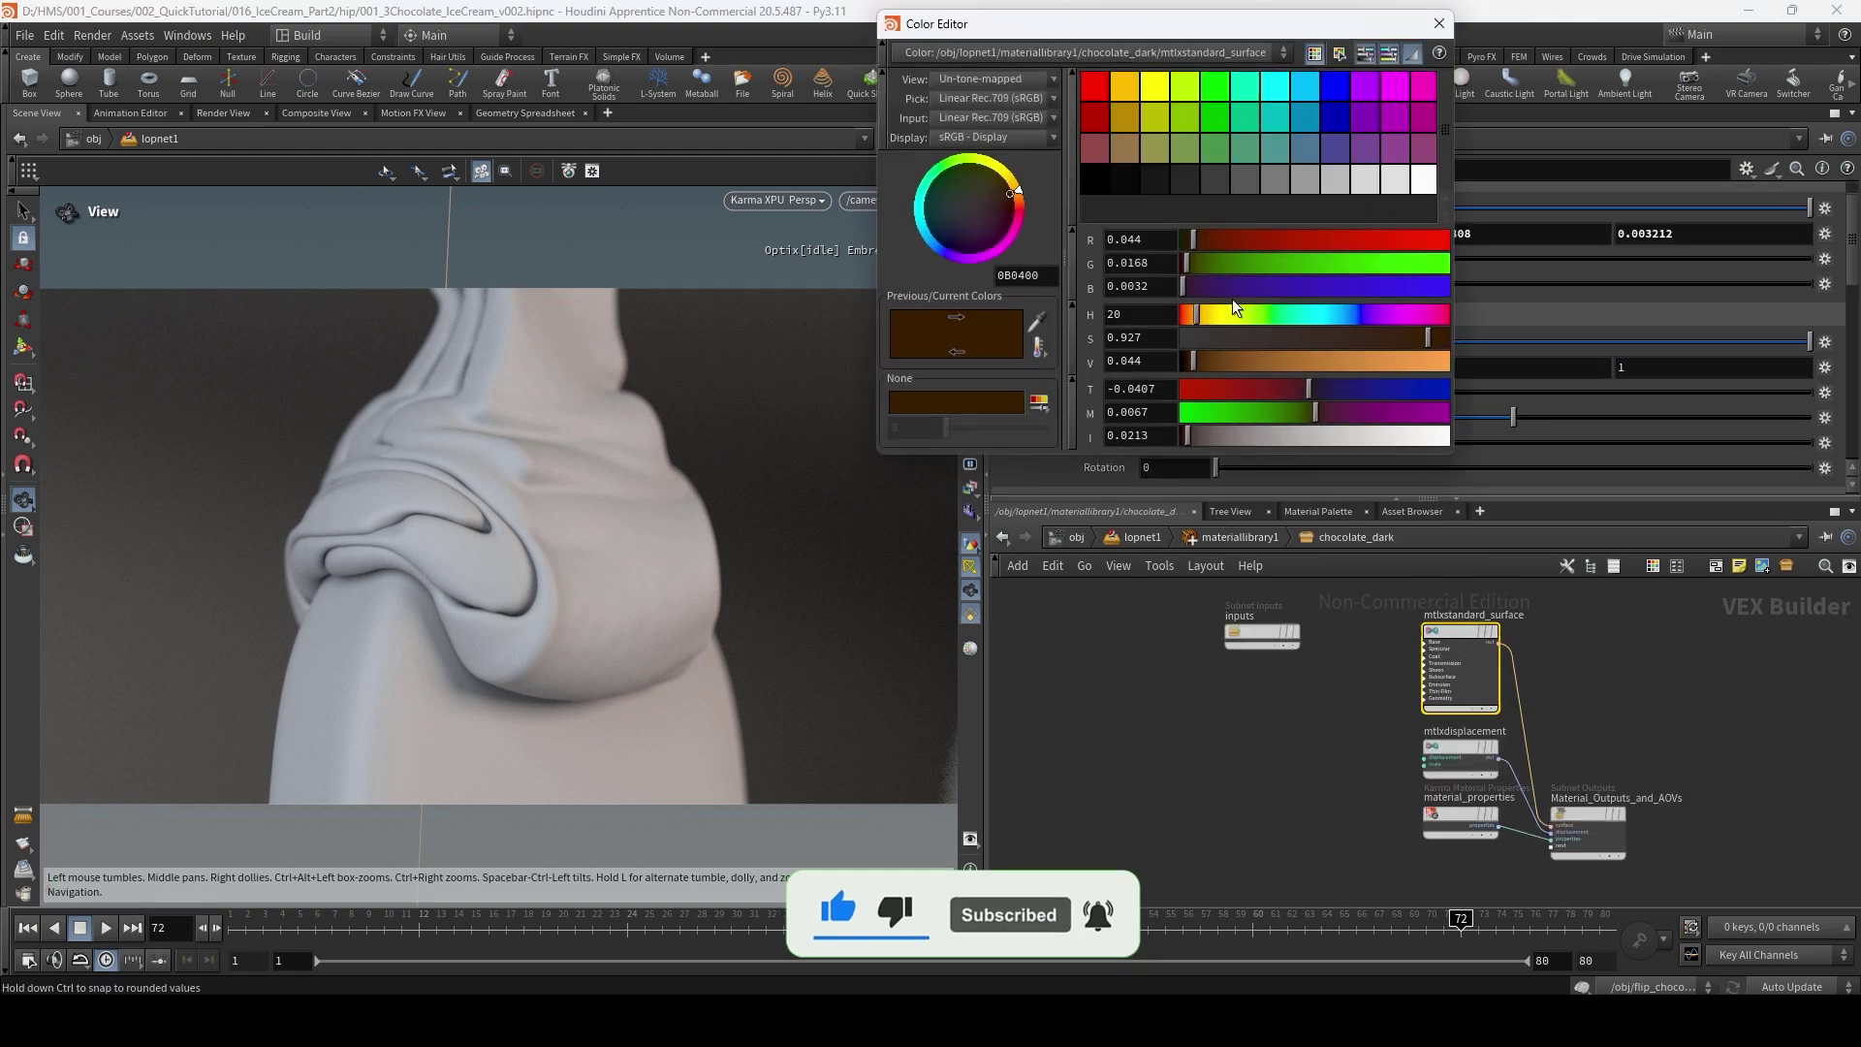
{"action": "left_click", "coordinate": [1441, 24]}
Open the ice_cream material and inspect its standard surface's base color, specular roughness and index of refraction.
{"action": "left_click", "coordinate": [1234, 537]}
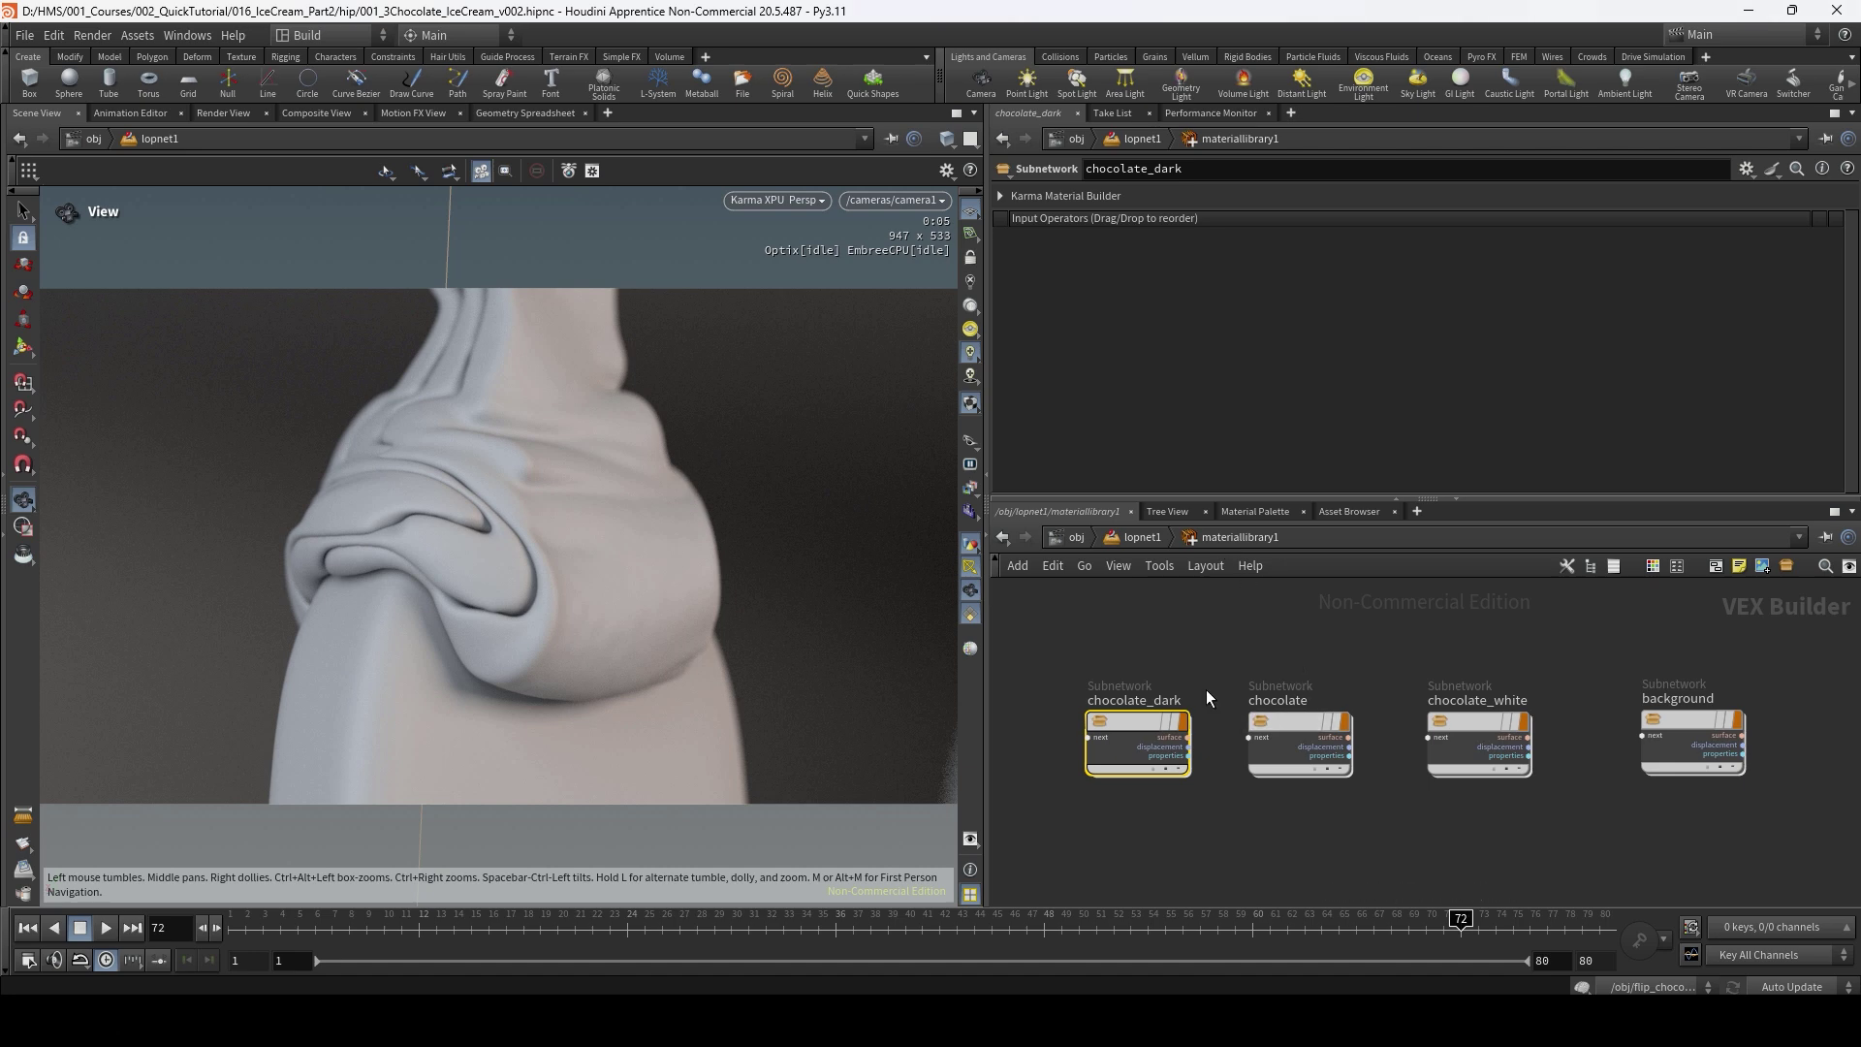
{"action": "double_click", "coordinate": [1142, 719]}
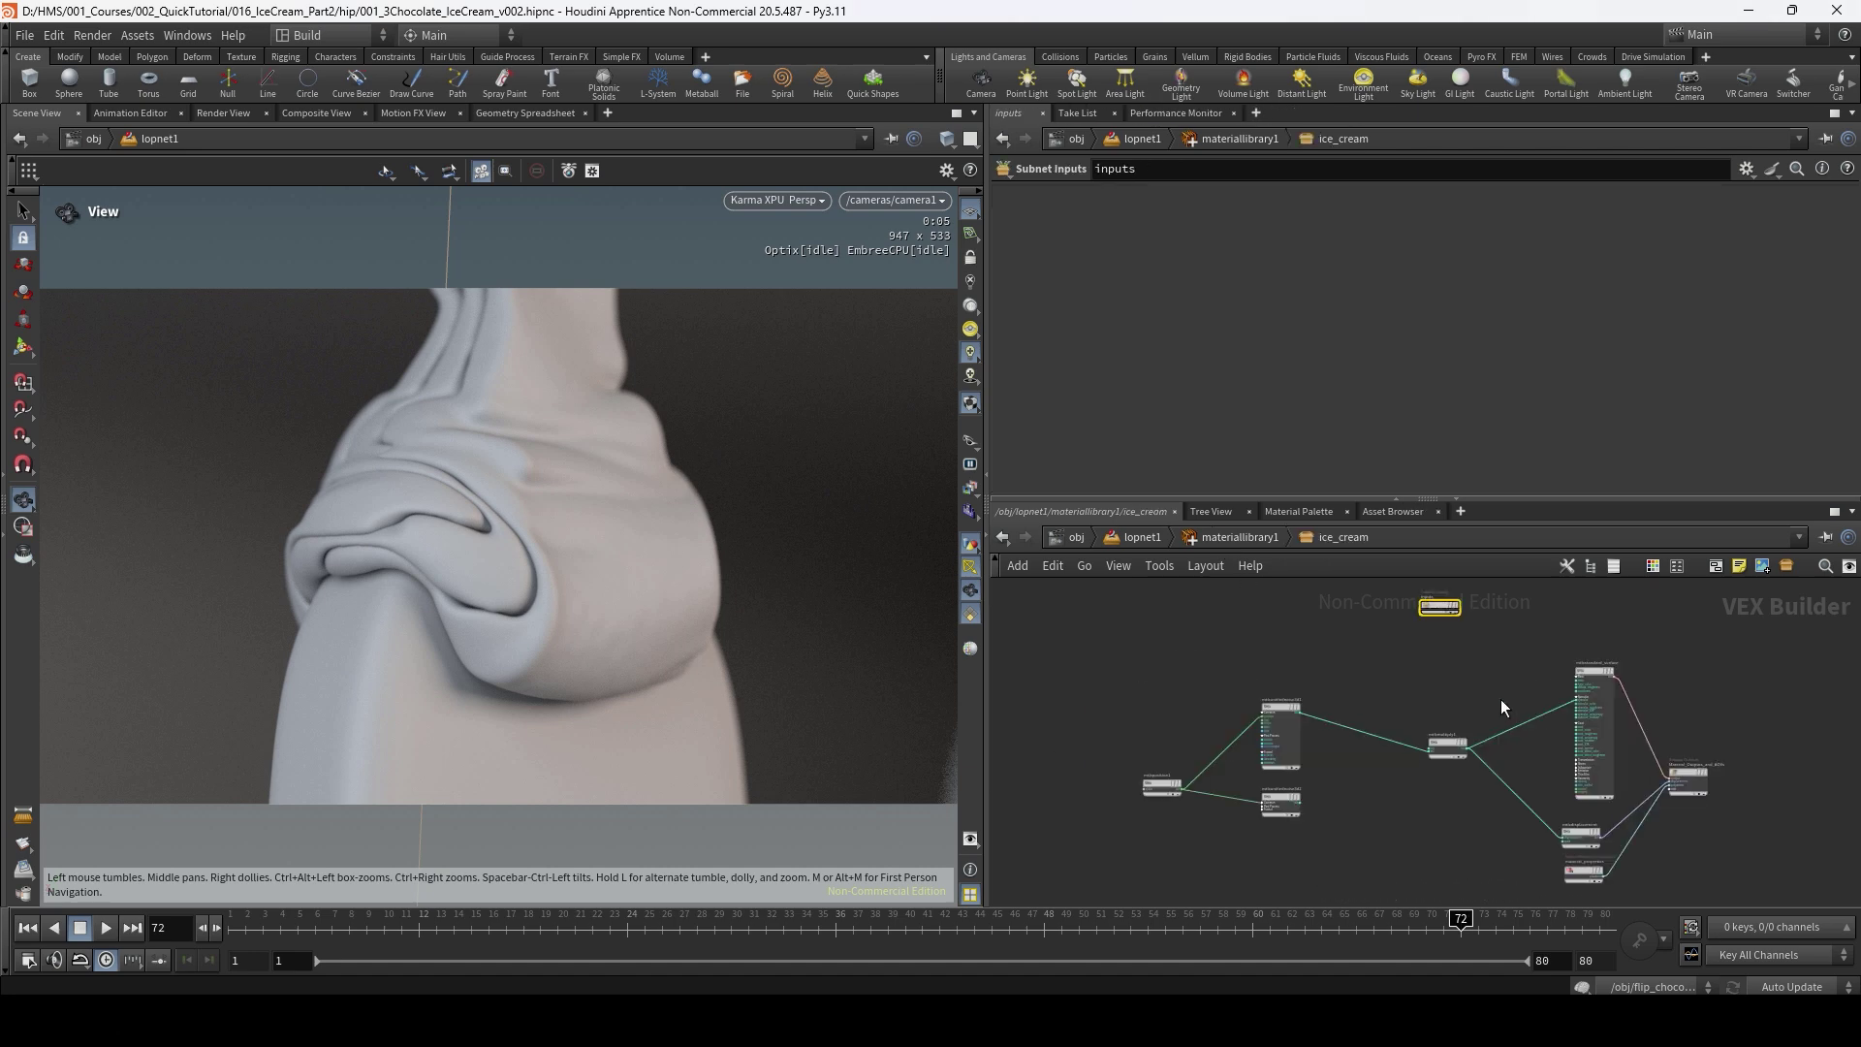
{"action": "scroll", "coordinate": [1520, 698], "scroll_direction": "up", "scroll_amount": 5}
{"action": "middle_click_drag", "start_coordinate": [1615, 682], "coordinate": [1329, 687]}
{"action": "left_click", "coordinate": [1392, 648]}
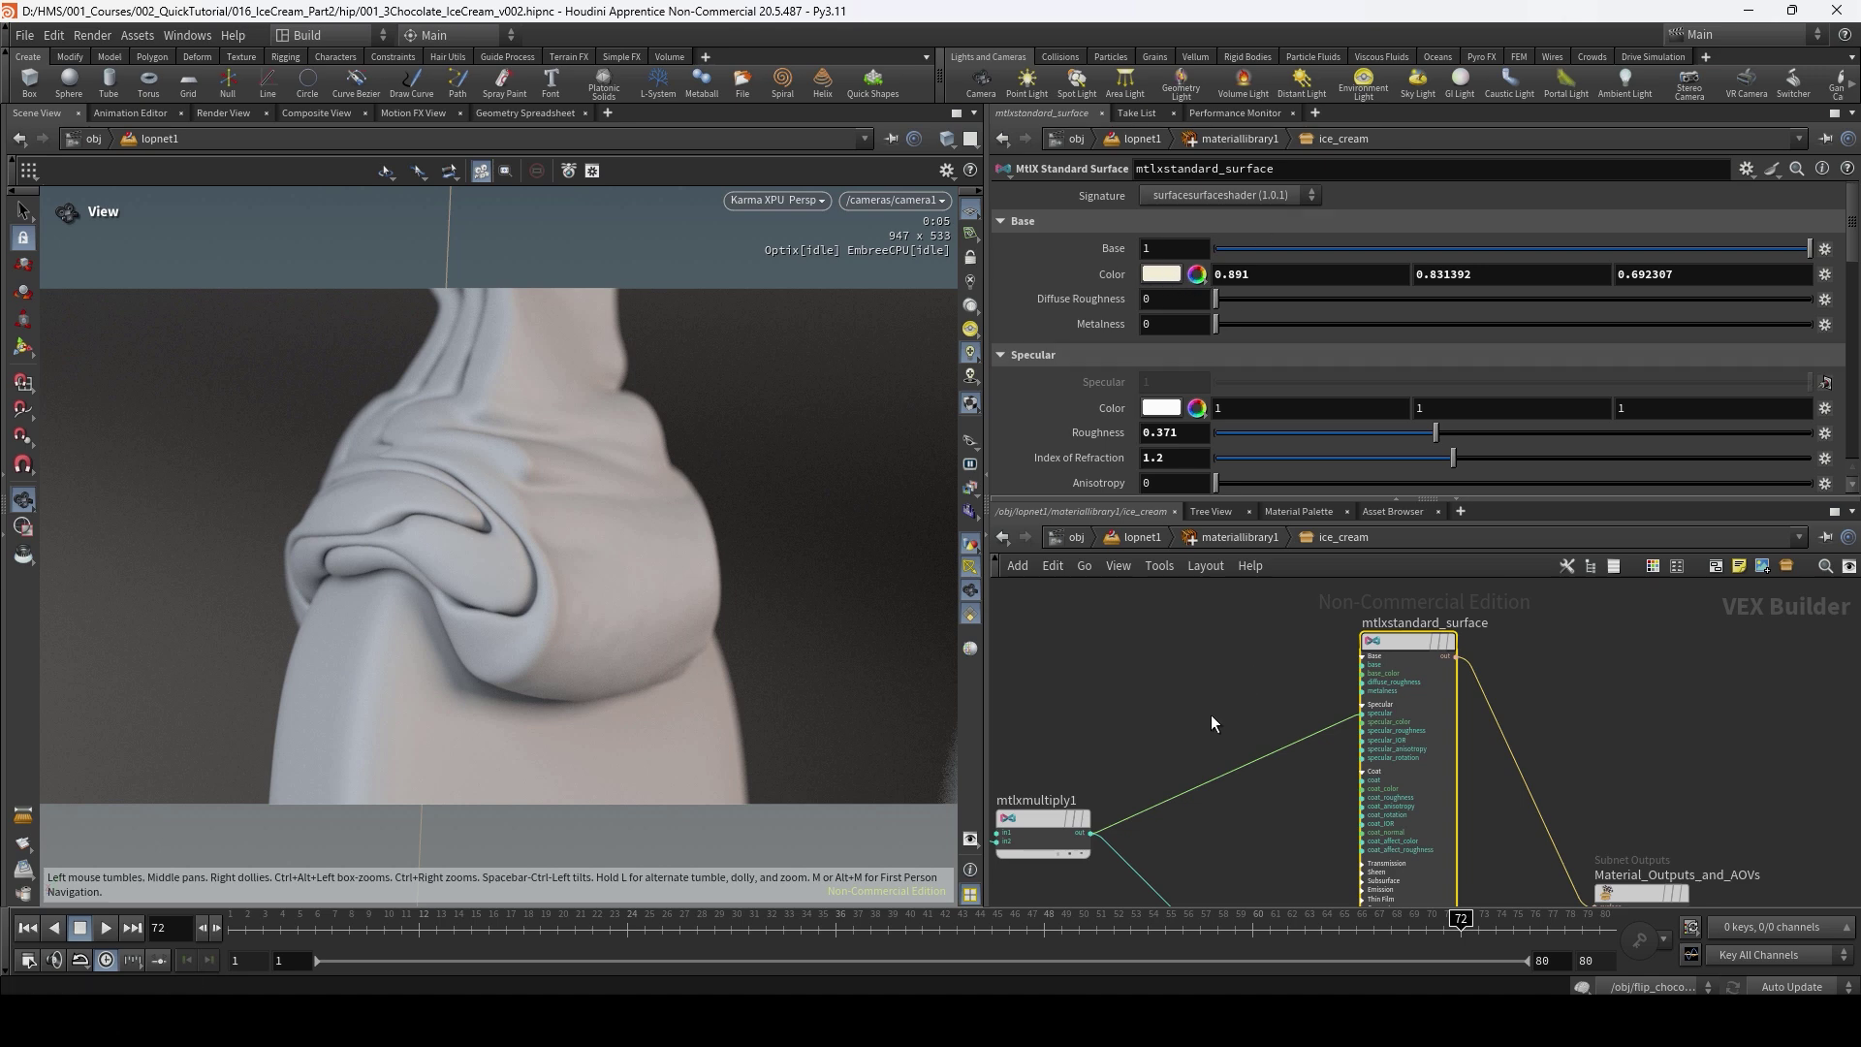
Inspect mtlxmultiply1 in the ice_cream material and trace its input back to the mtlxunifiednoise3d1 node.
{"action": "middle_click_drag", "start_coordinate": [1169, 741], "coordinate": [1424, 607]}
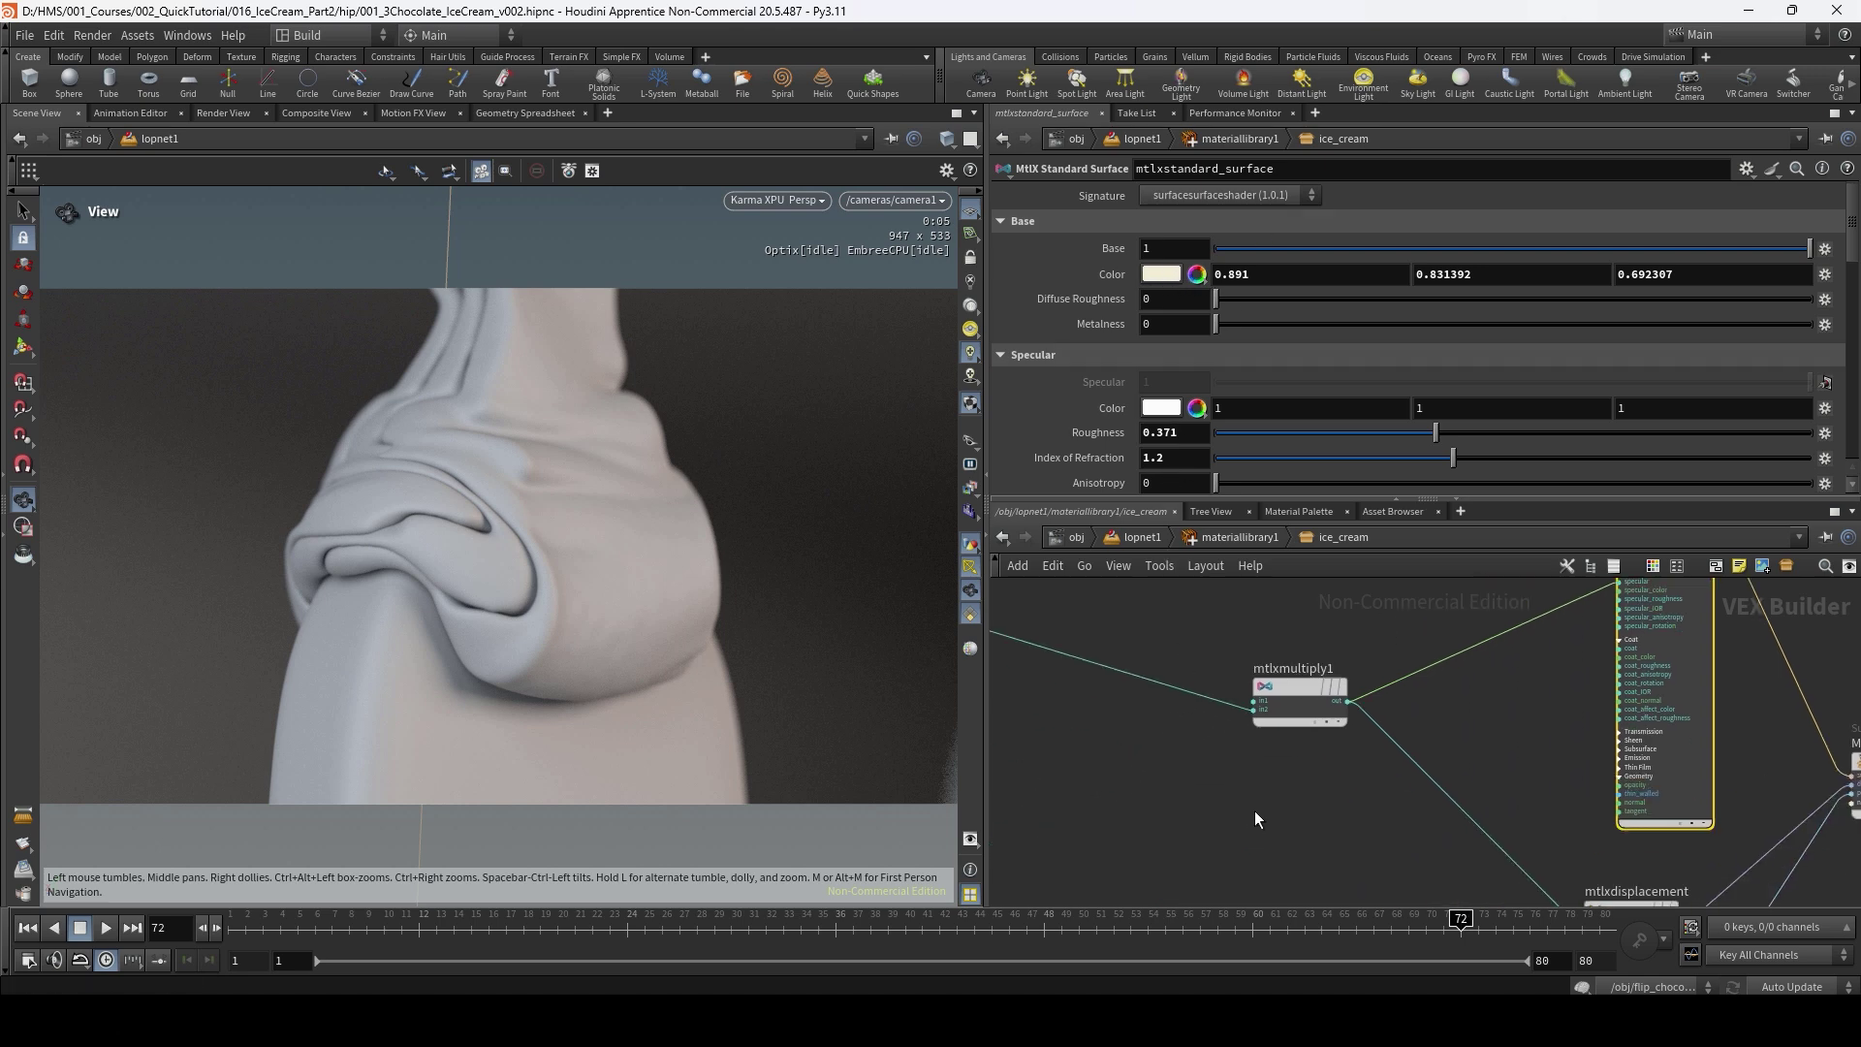
{"action": "middle_click_drag", "start_coordinate": [1254, 814], "coordinate": [1318, 846]}
{"action": "scroll", "coordinate": [1382, 765], "scroll_direction": "up", "scroll_amount": 3}
{"action": "scroll", "coordinate": [1230, 742], "scroll_direction": "down", "scroll_amount": 1}
{"action": "middle_click_drag", "start_coordinate": [1230, 743], "coordinate": [1302, 811]}
{"action": "left_click", "coordinate": [1328, 701]}
{"action": "middle_click_drag", "start_coordinate": [1162, 774], "coordinate": [1638, 792]}
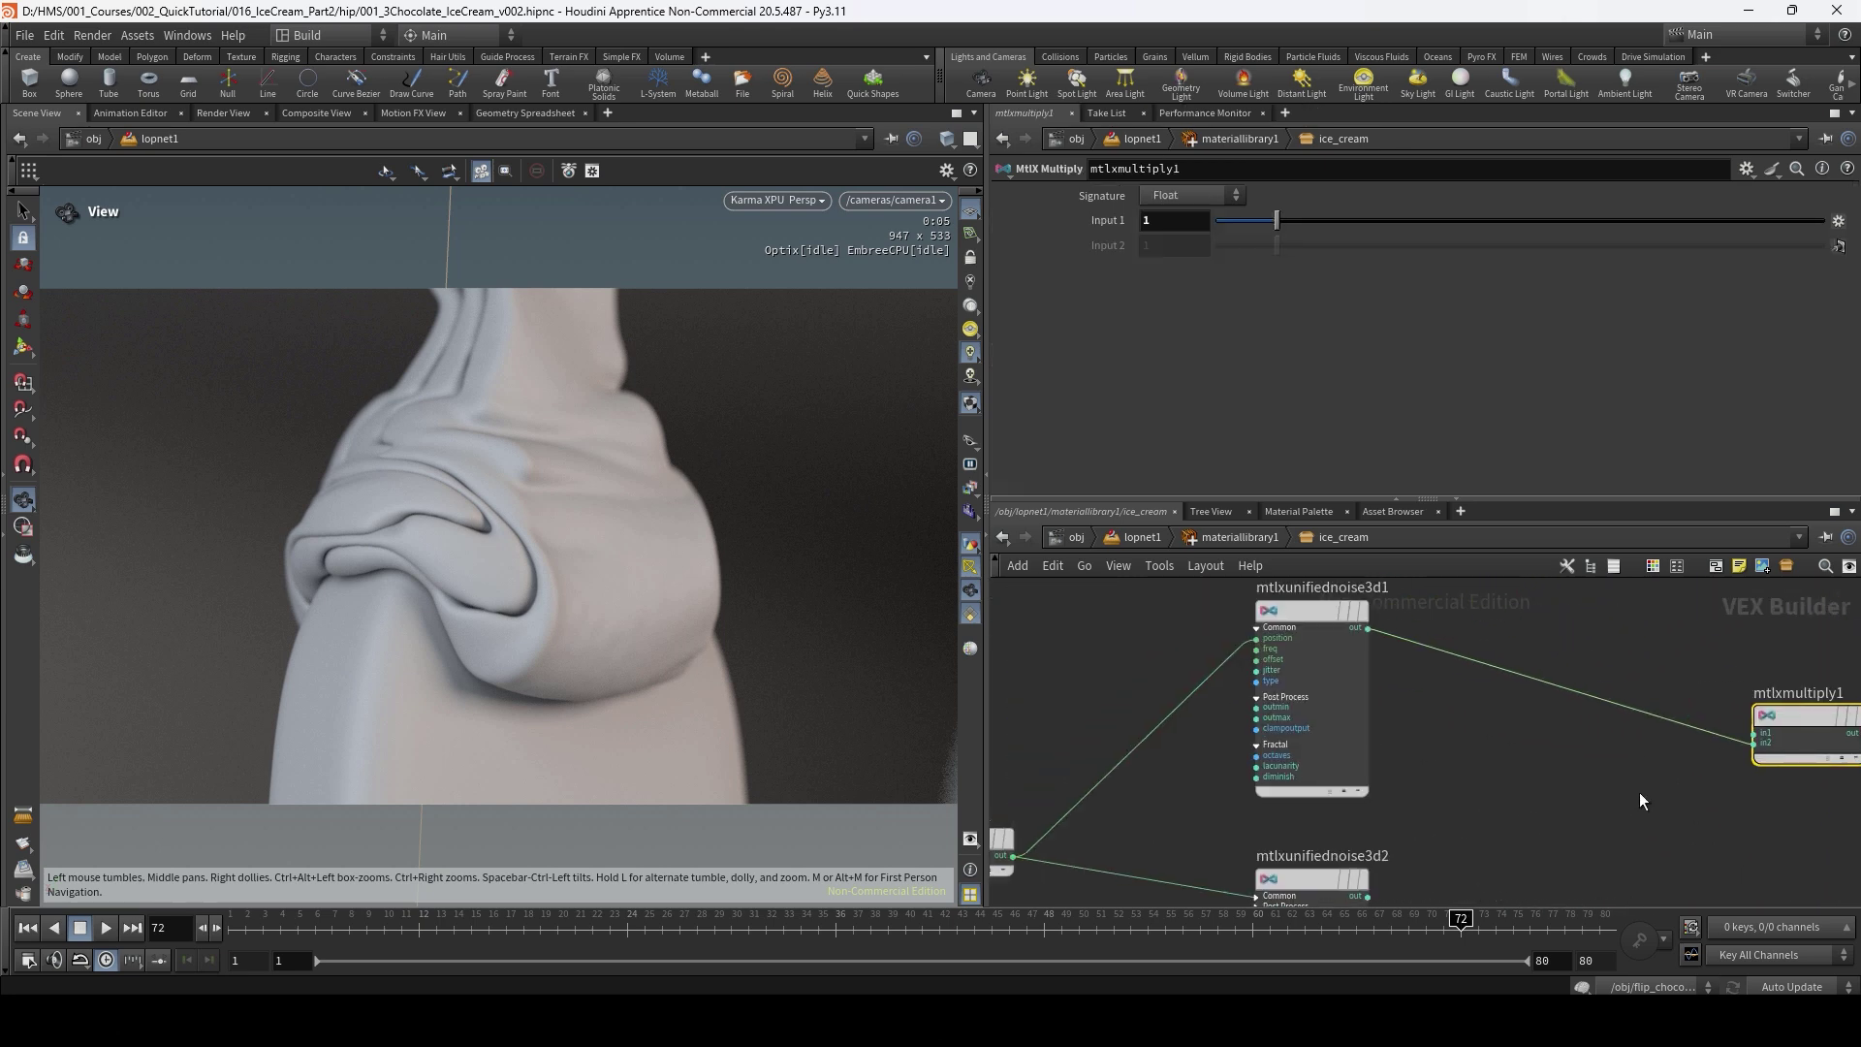
Inspect the mtlxposition1 node in the ice_cream material and delete the unused mtlxunifiednoise3d2 node.
{"action": "scroll", "coordinate": [1493, 762], "scroll_direction": "down", "scroll_amount": 2}
{"action": "scroll", "coordinate": [1450, 721], "scroll_direction": "up", "scroll_amount": 3}
{"action": "middle_click_drag", "start_coordinate": [1510, 793], "coordinate": [1586, 743]}
{"action": "middle_click_drag", "start_coordinate": [1130, 776], "coordinate": [1312, 754]}
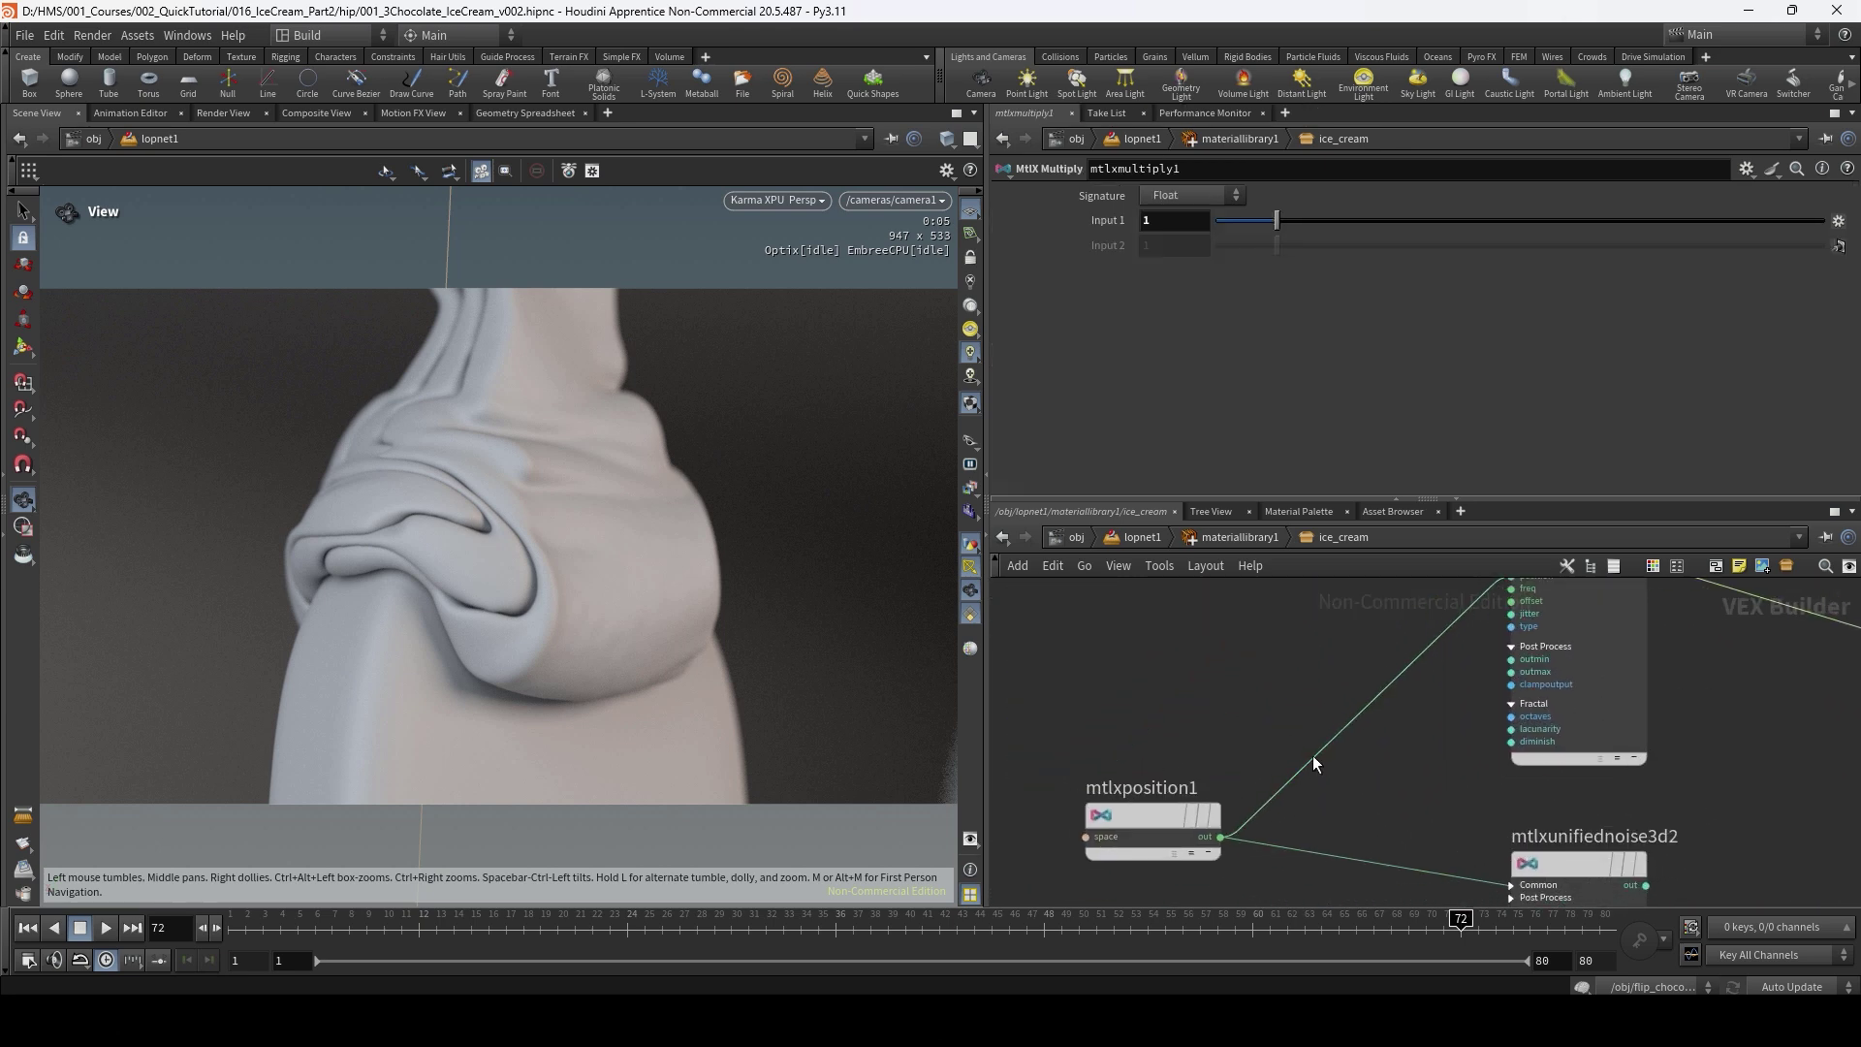
{"action": "left_click_drag", "start_coordinate": [1147, 810], "coordinate": [1202, 747]}
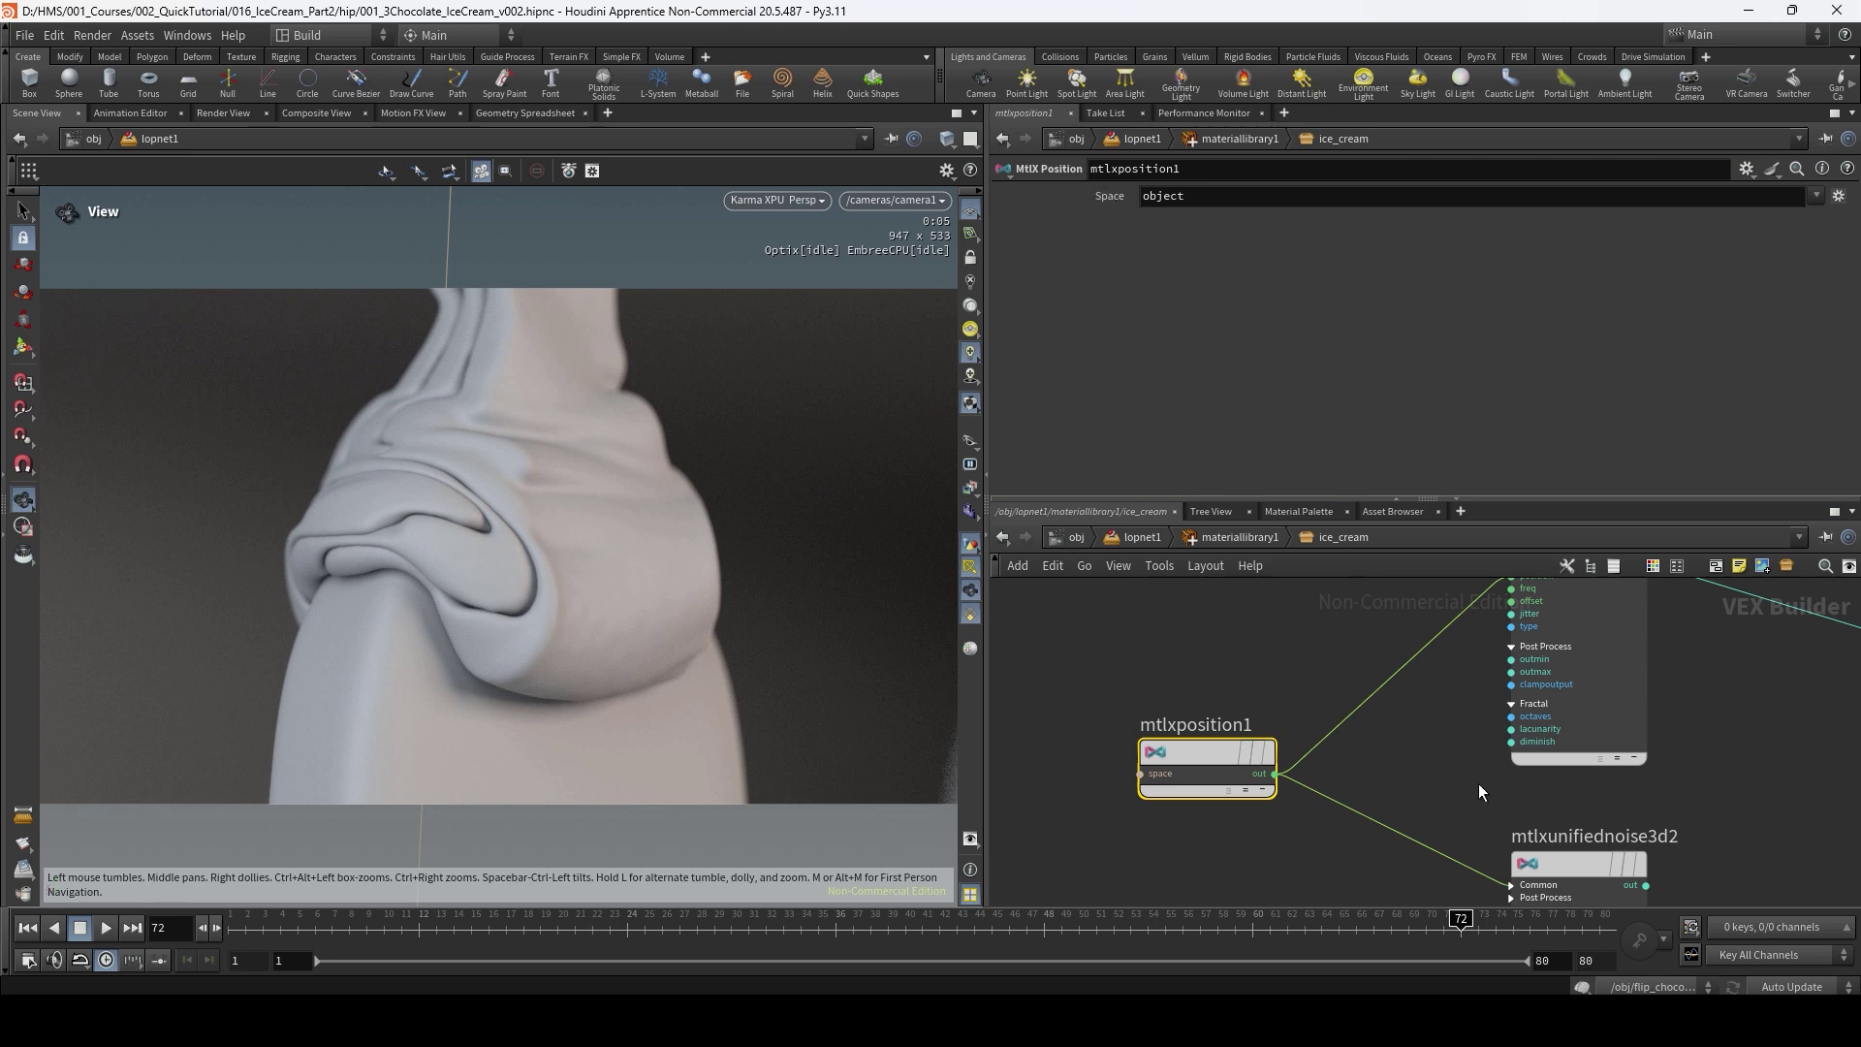
{"action": "middle_click_drag", "start_coordinate": [1480, 784], "coordinate": [1307, 710]}
{"action": "left_click", "coordinate": [1399, 814]}
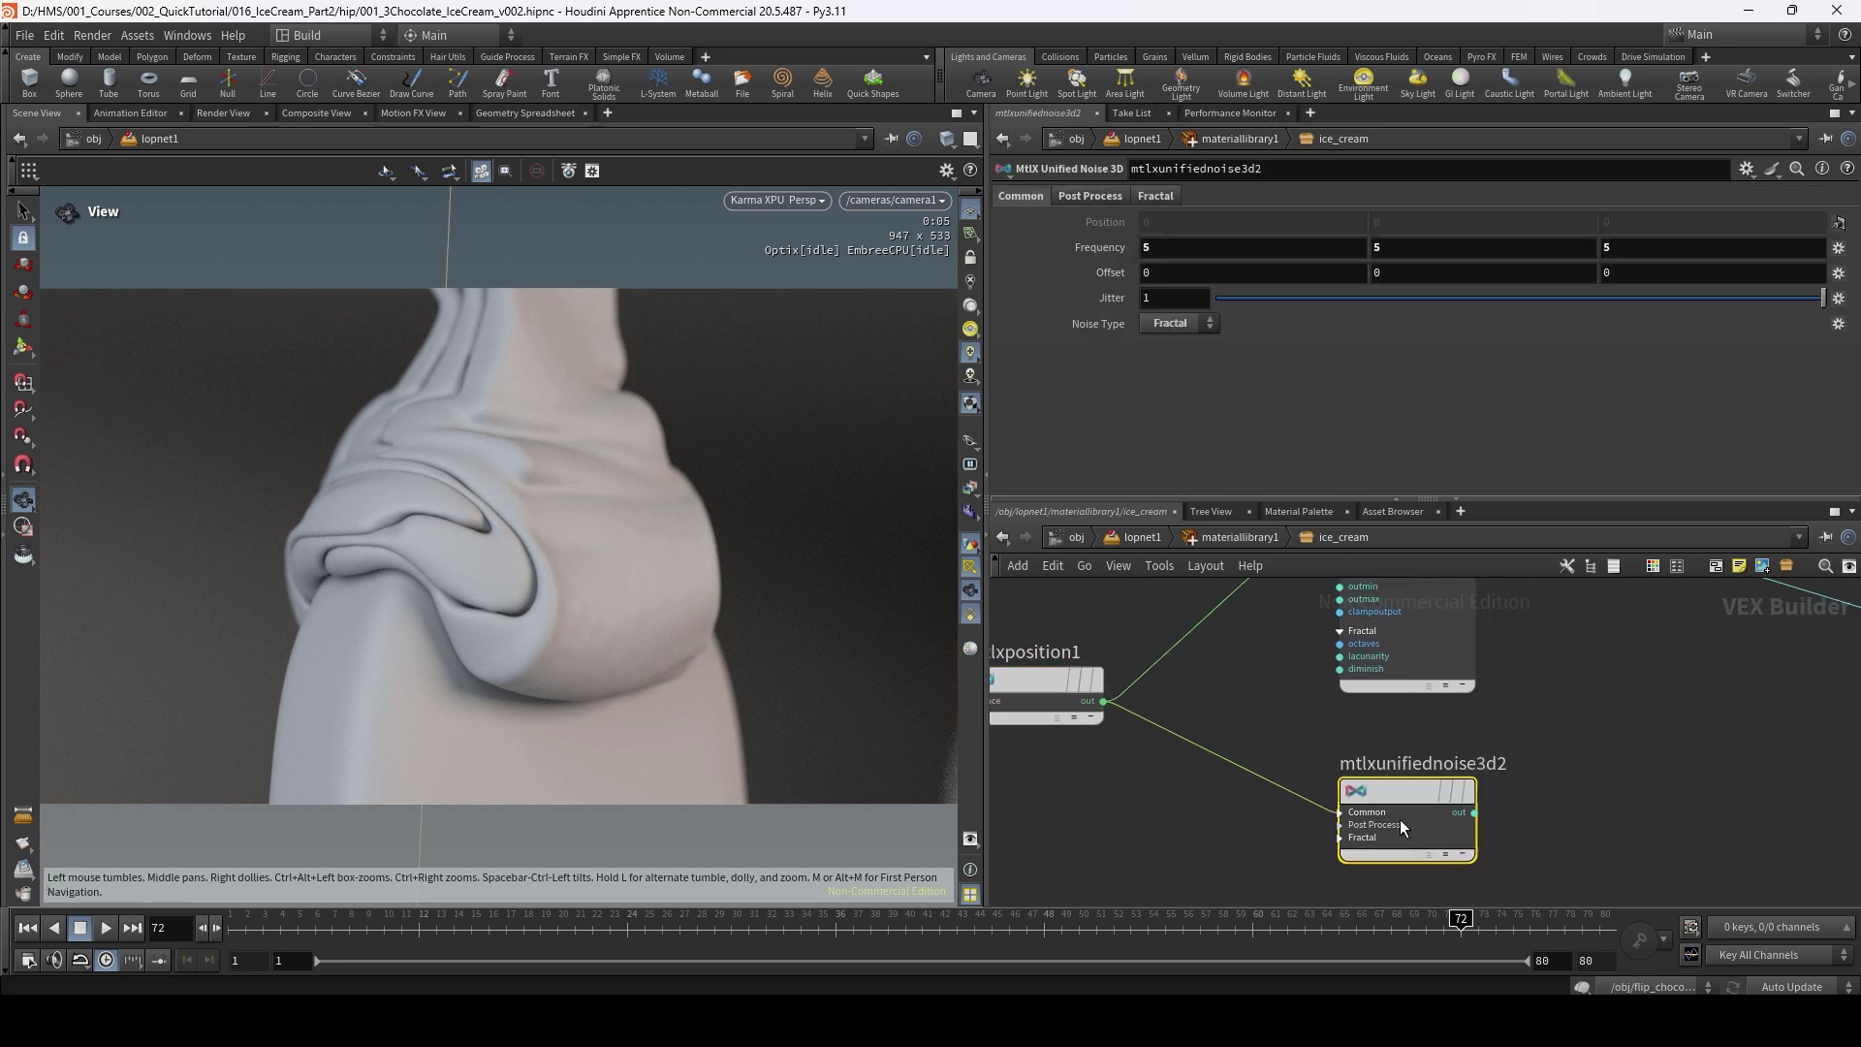
{"action": "key", "text": "Delete"}
Check the frequency, offset and noise type of mtlxunifiednoise3d1, and return to the lopnet1 network.
{"action": "middle_click_drag", "start_coordinate": [1377, 630], "coordinate": [1302, 854]}
{"action": "left_click", "coordinate": [1299, 695]}
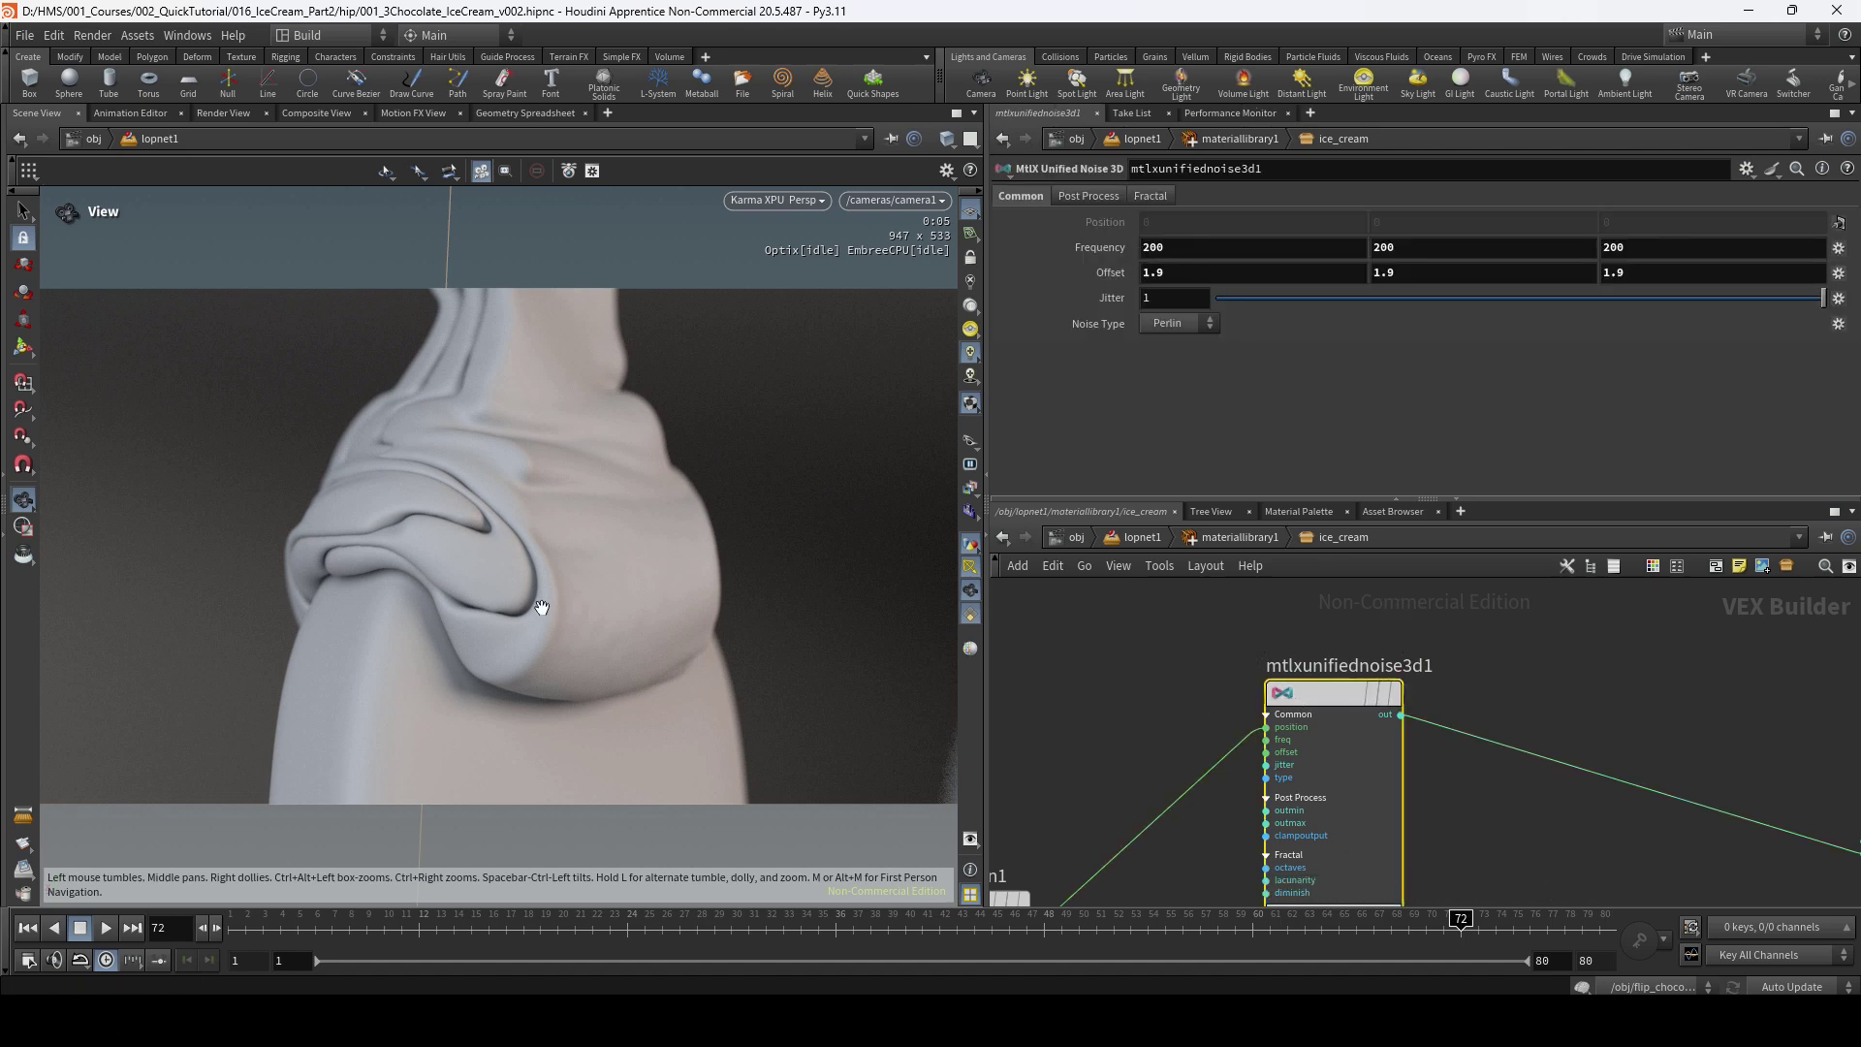
{"action": "left_click", "coordinate": [1233, 539]}
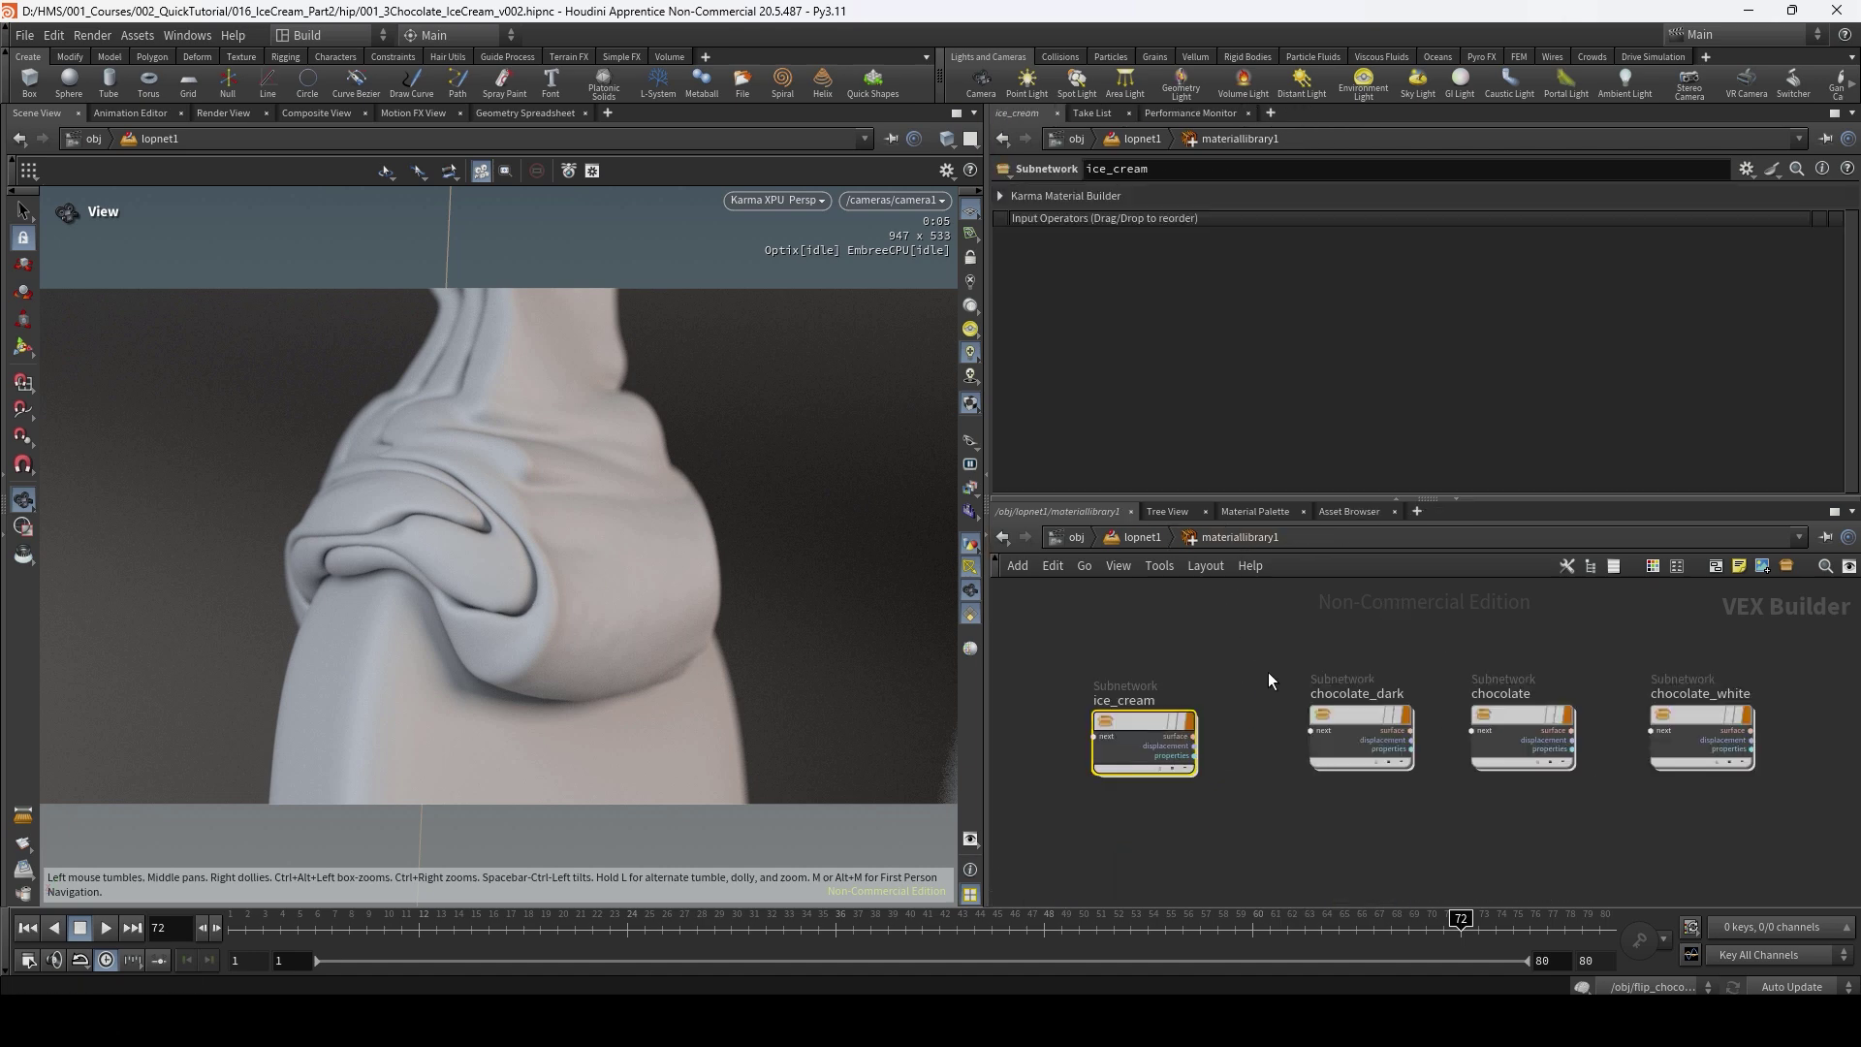
{"action": "left_click", "coordinate": [1143, 539]}
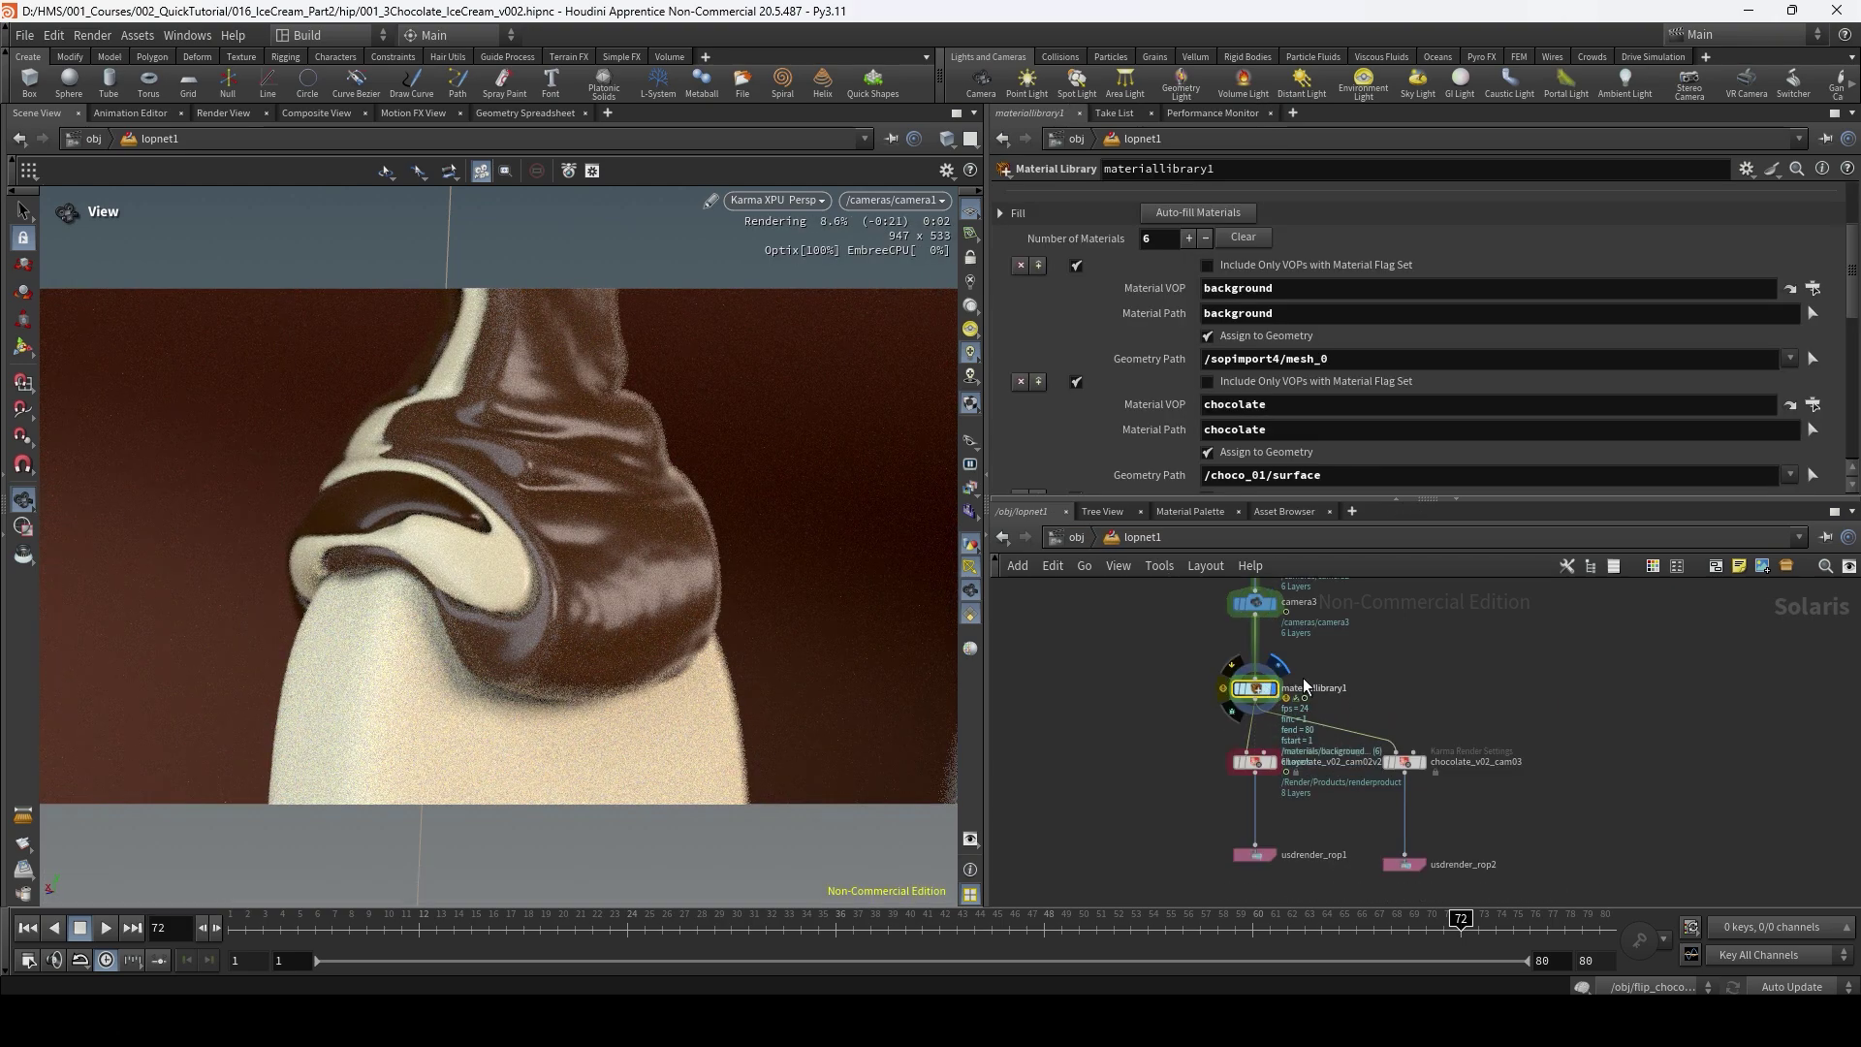
Reopen the ice_cream material, cut mtlxmultiply1's output connections to compare the render without the noise, and undo the cut.
{"action": "double_click", "coordinate": [1256, 705]}
{"action": "double_click", "coordinate": [1119, 726]}
{"action": "middle_click_drag", "start_coordinate": [1458, 769], "coordinate": [1043, 717]}
{"action": "middle_click_drag", "start_coordinate": [1389, 818], "coordinate": [1284, 806]}
{"action": "scroll", "coordinate": [1329, 824], "scroll_direction": "down", "scroll_amount": 1}
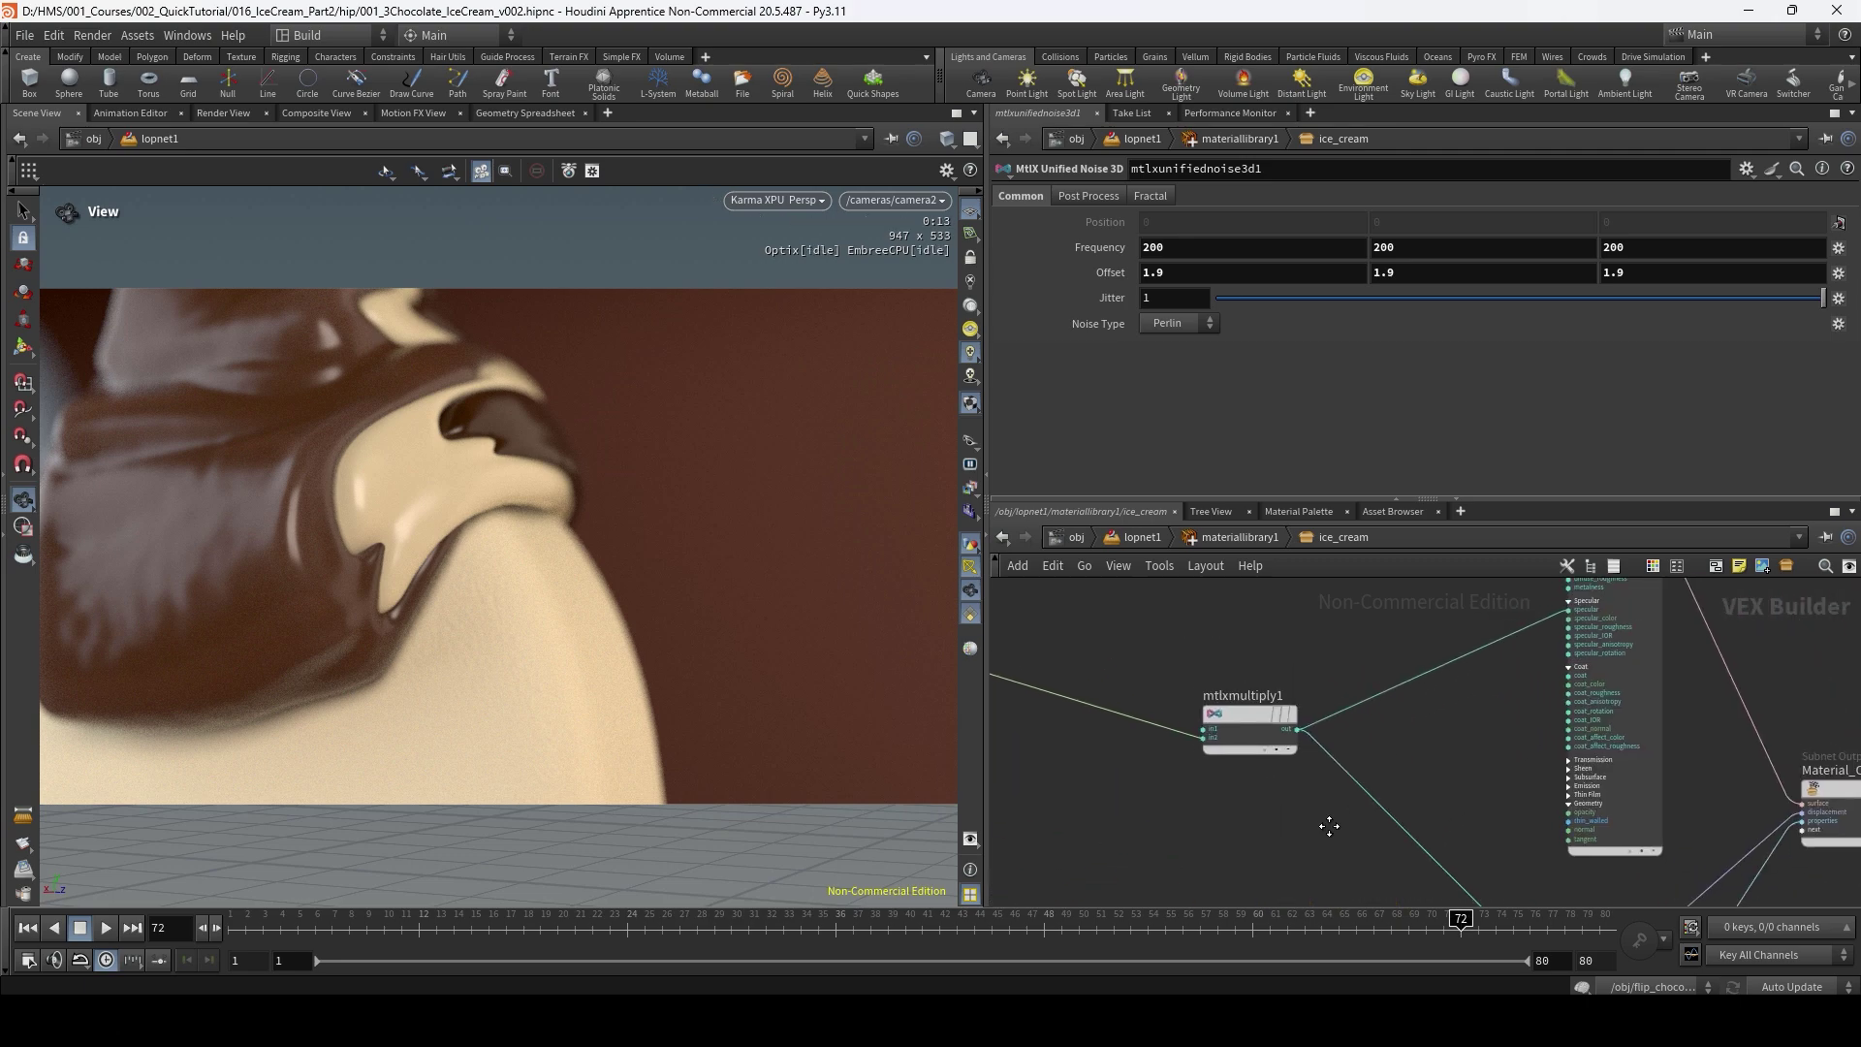
{"action": "key", "text": "y"}
{"action": "left_click_drag", "start_coordinate": [1388, 646], "coordinate": [1367, 877]}
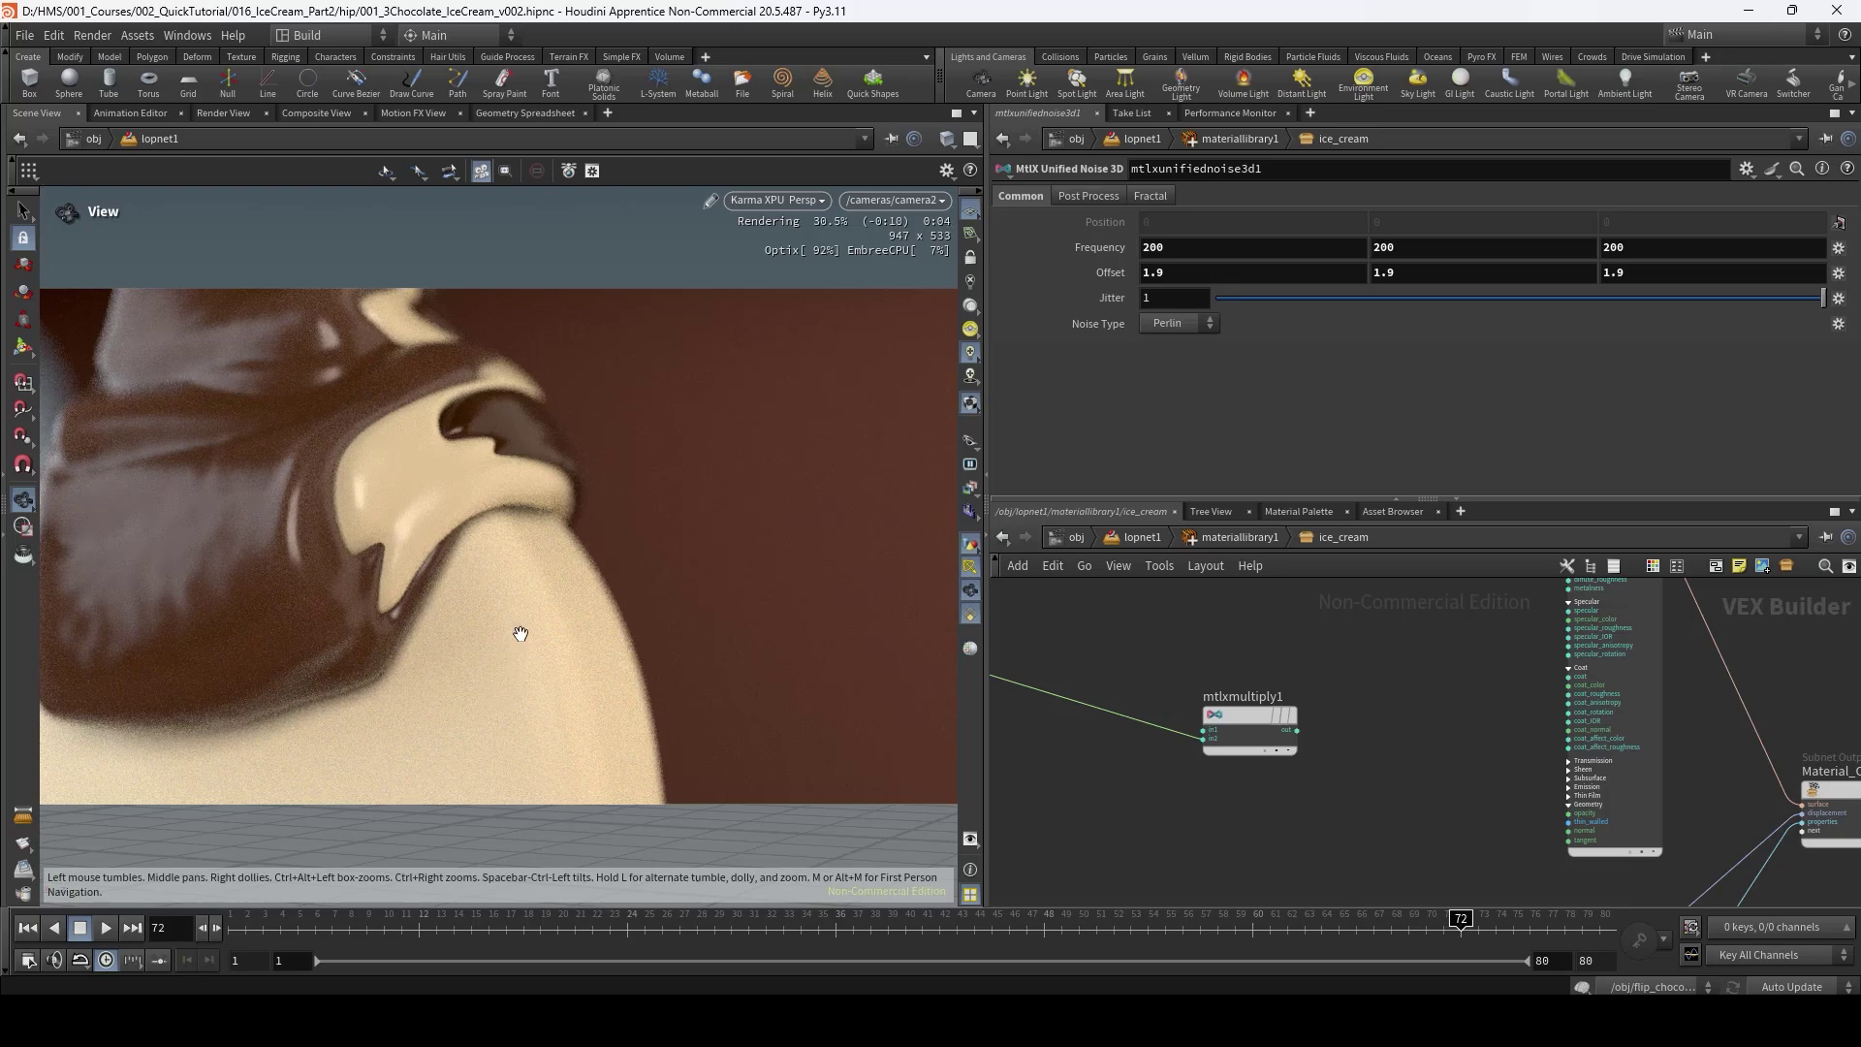
{"action": "key", "text": "ctrl+z"}
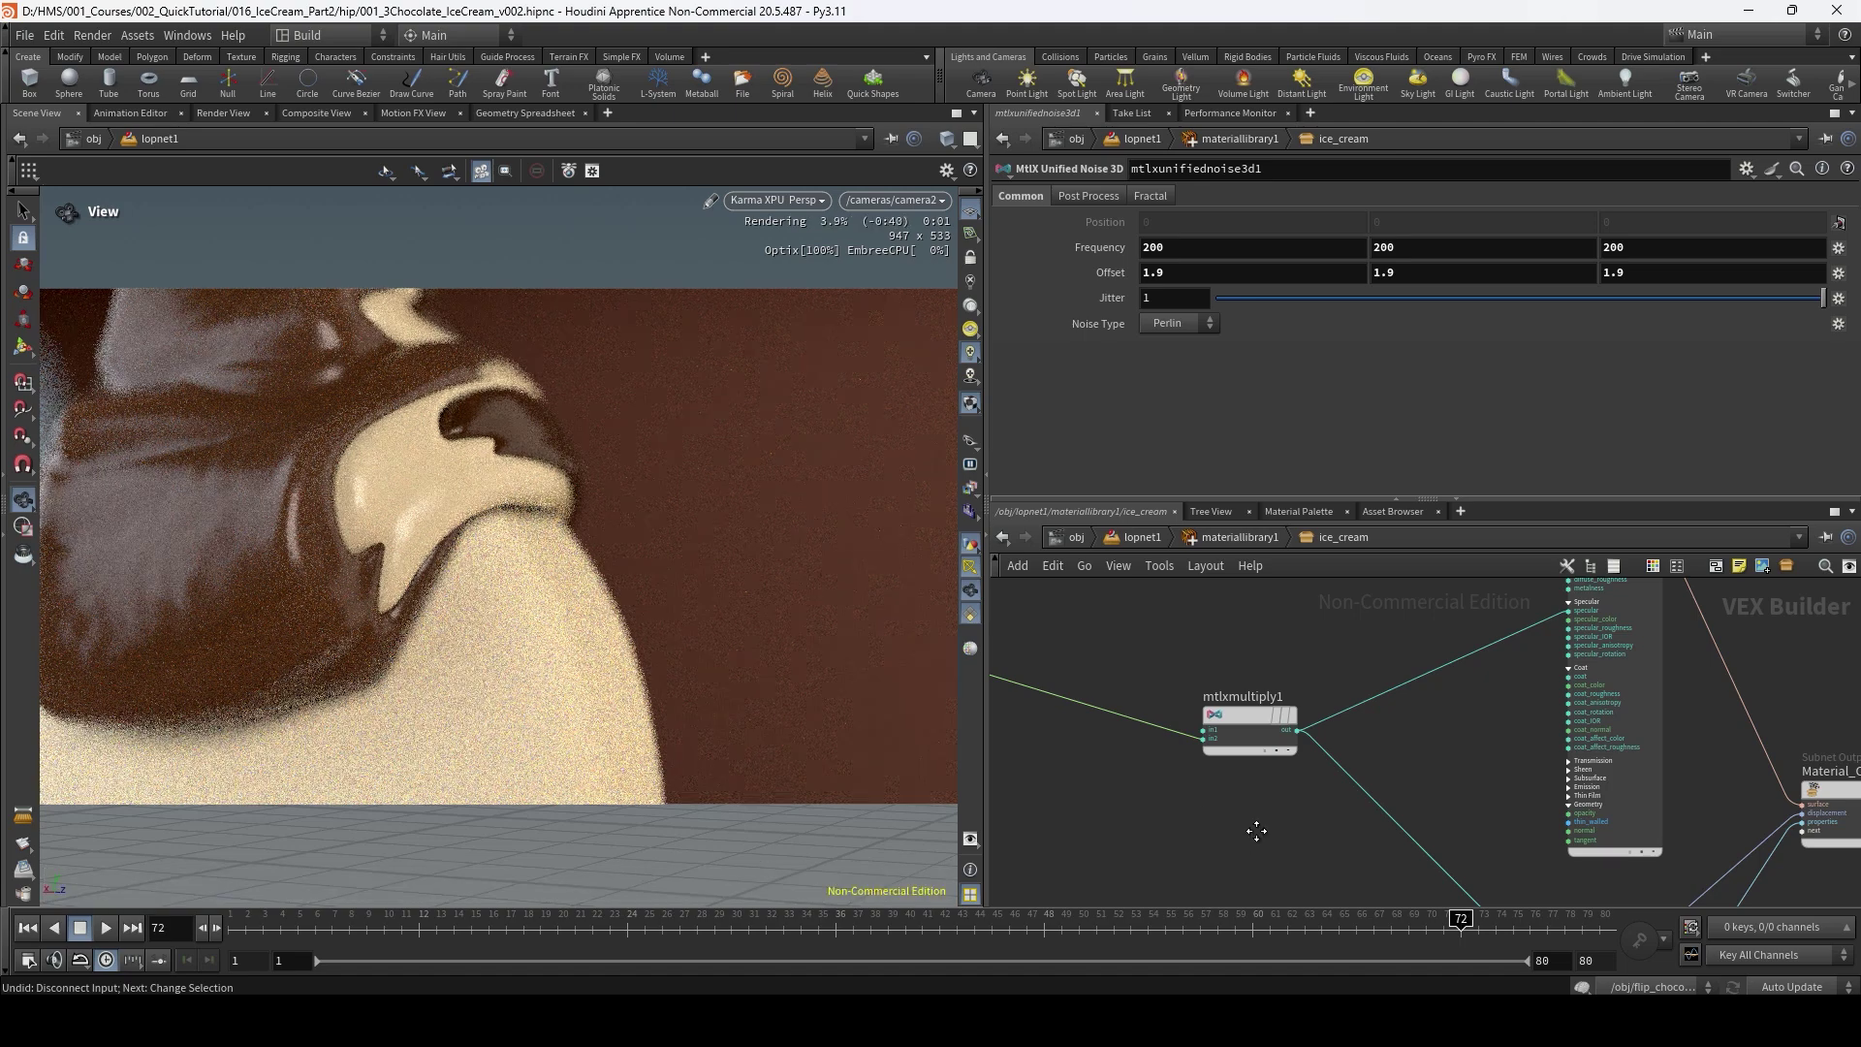
Try a scale of 0.005 on the ice_cream material's mtlxdisplacement node.
{"action": "middle_click_drag", "start_coordinate": [1254, 830], "coordinate": [1119, 772]}
{"action": "scroll", "coordinate": [1120, 771], "scroll_direction": "down", "scroll_amount": 1}
{"action": "left_click", "coordinate": [1398, 865]}
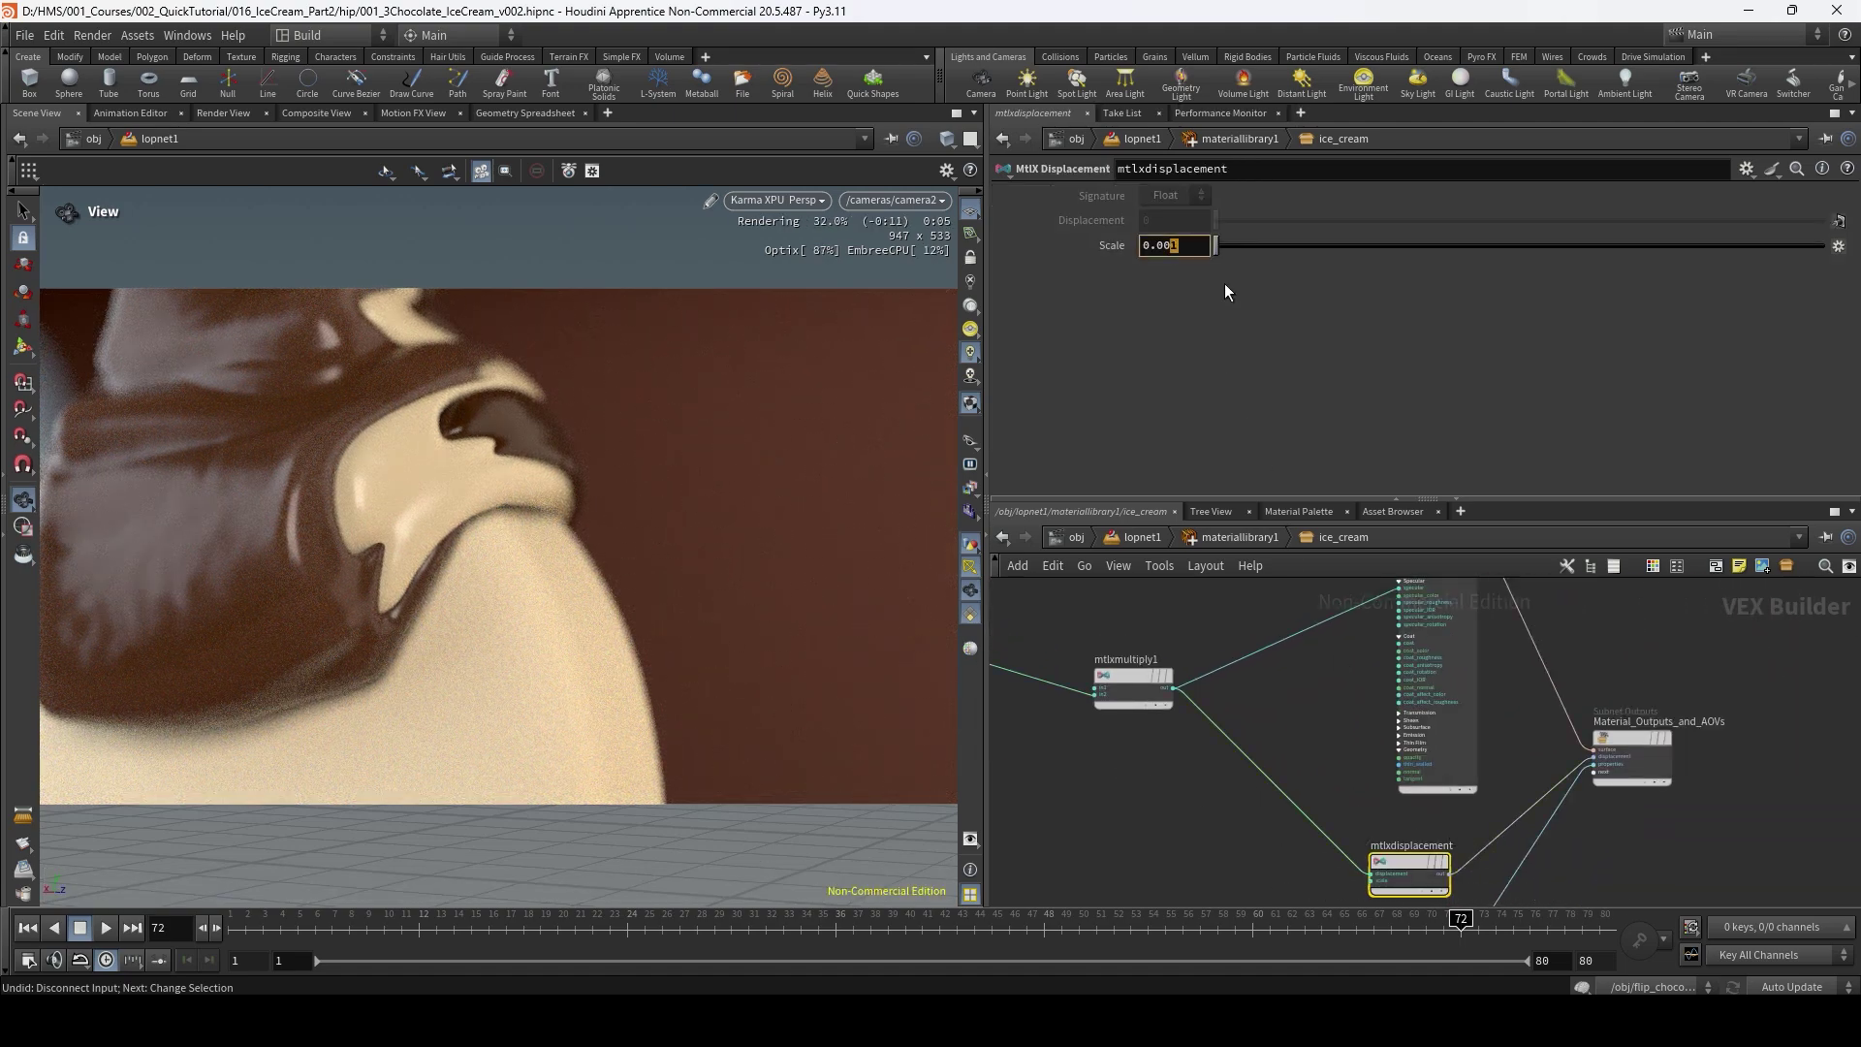
{"action": "type", "text": "5"}
{"action": "key", "text": "Return"}
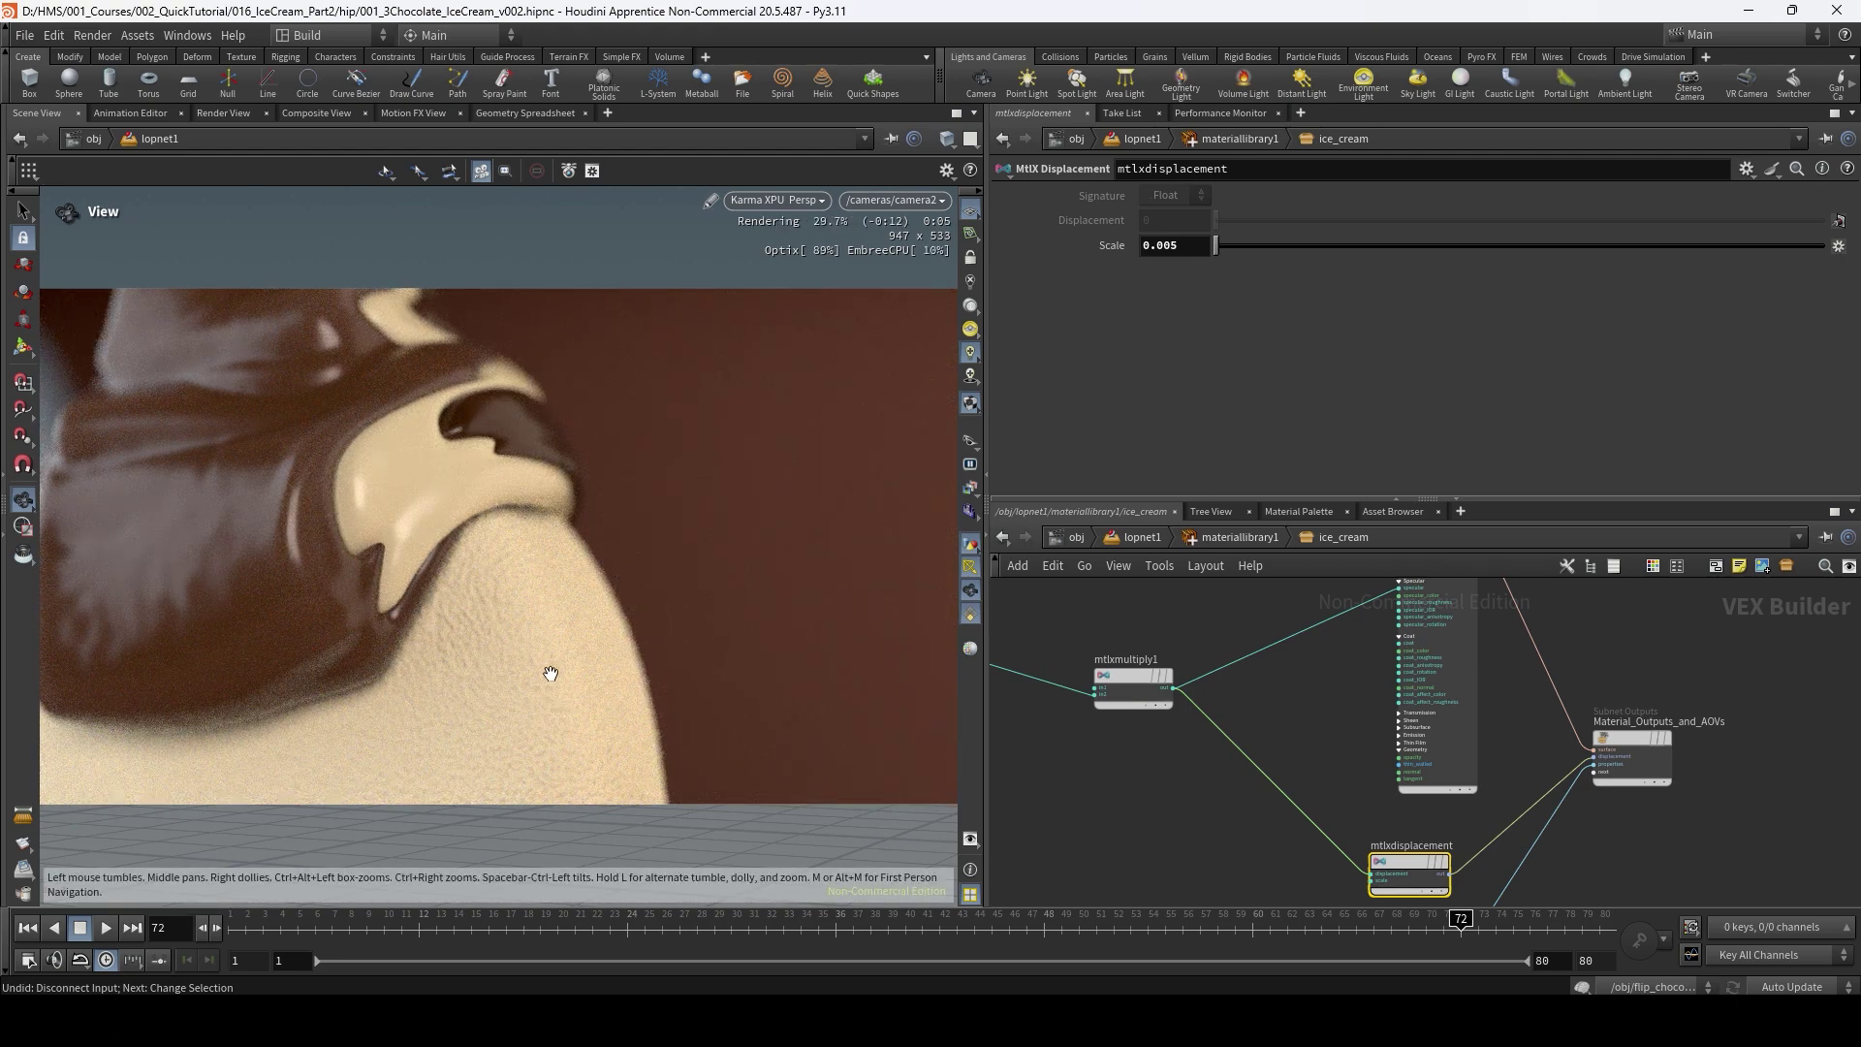
{"action": "key", "text": "ctrl+z"}
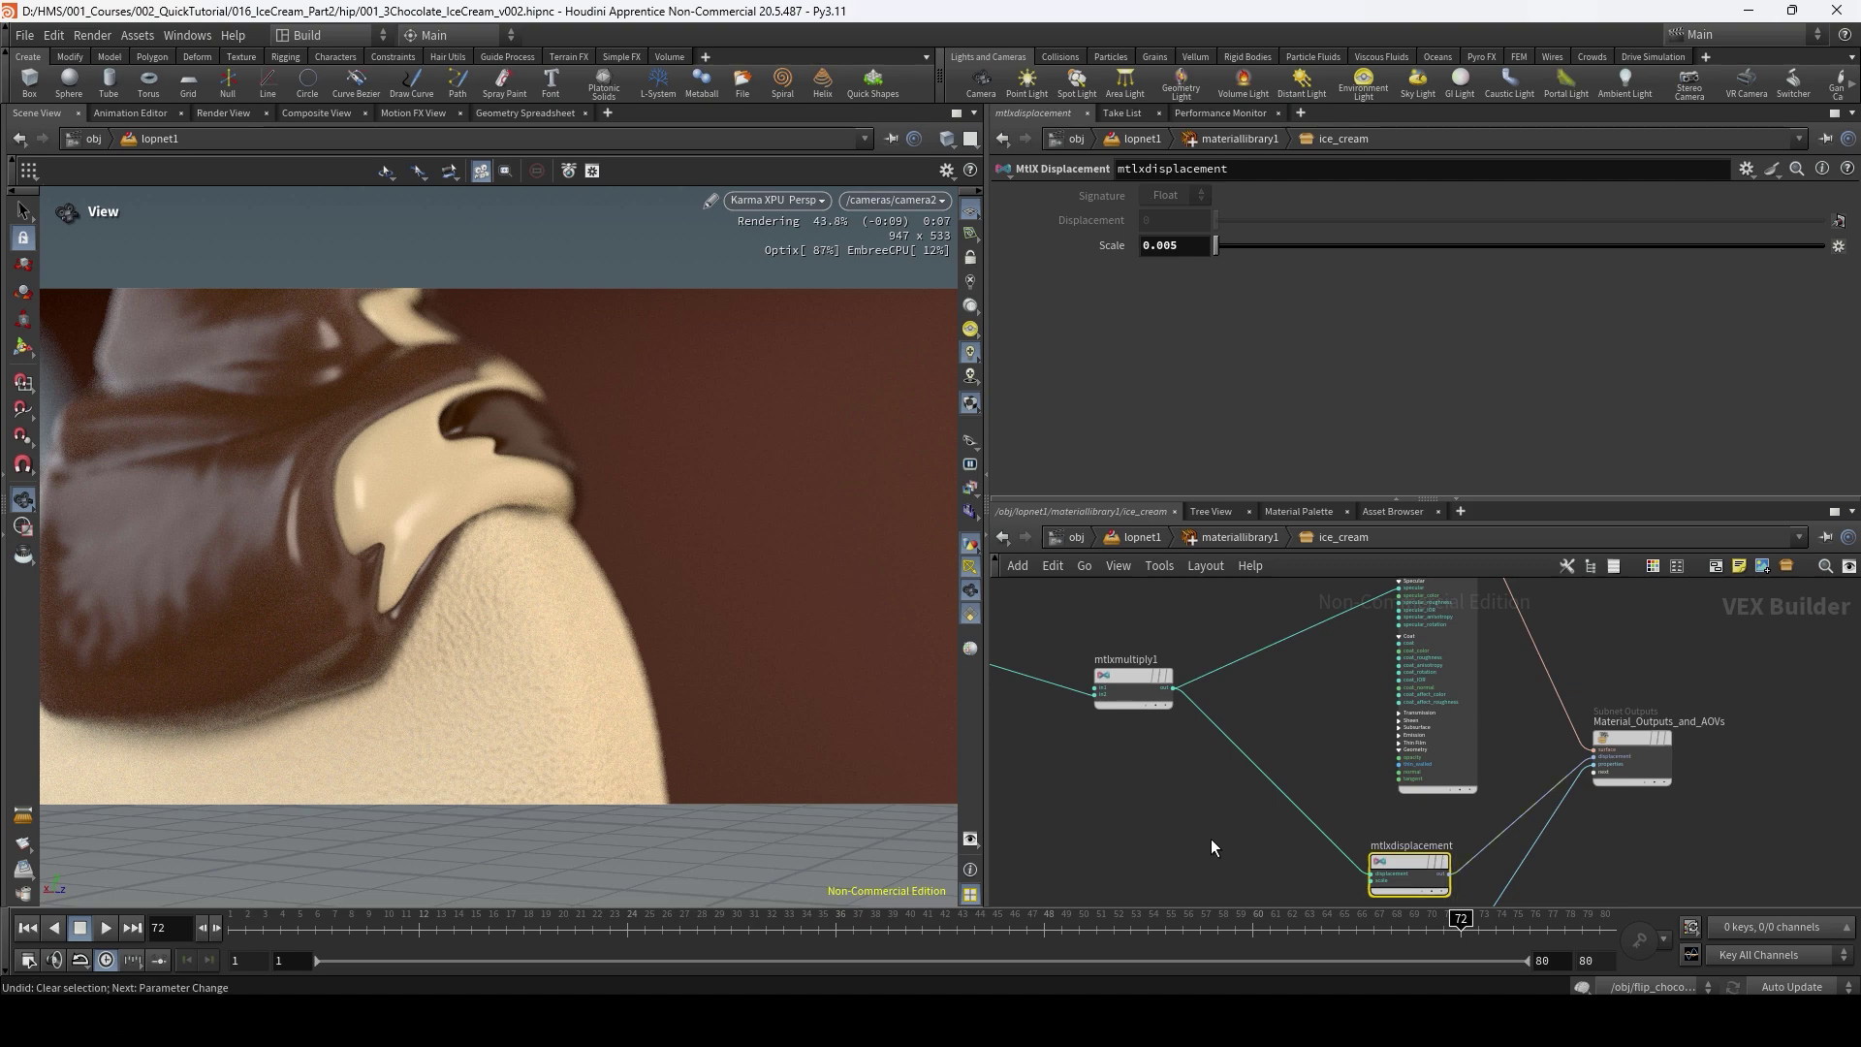
Set the mtlxdisplacement scale to 0.001.
{"action": "left_click", "coordinate": [1193, 245]}
{"action": "key", "text": "BackSpace"}
{"action": "type", "text": "1"}
{"action": "key", "text": "Tab"}
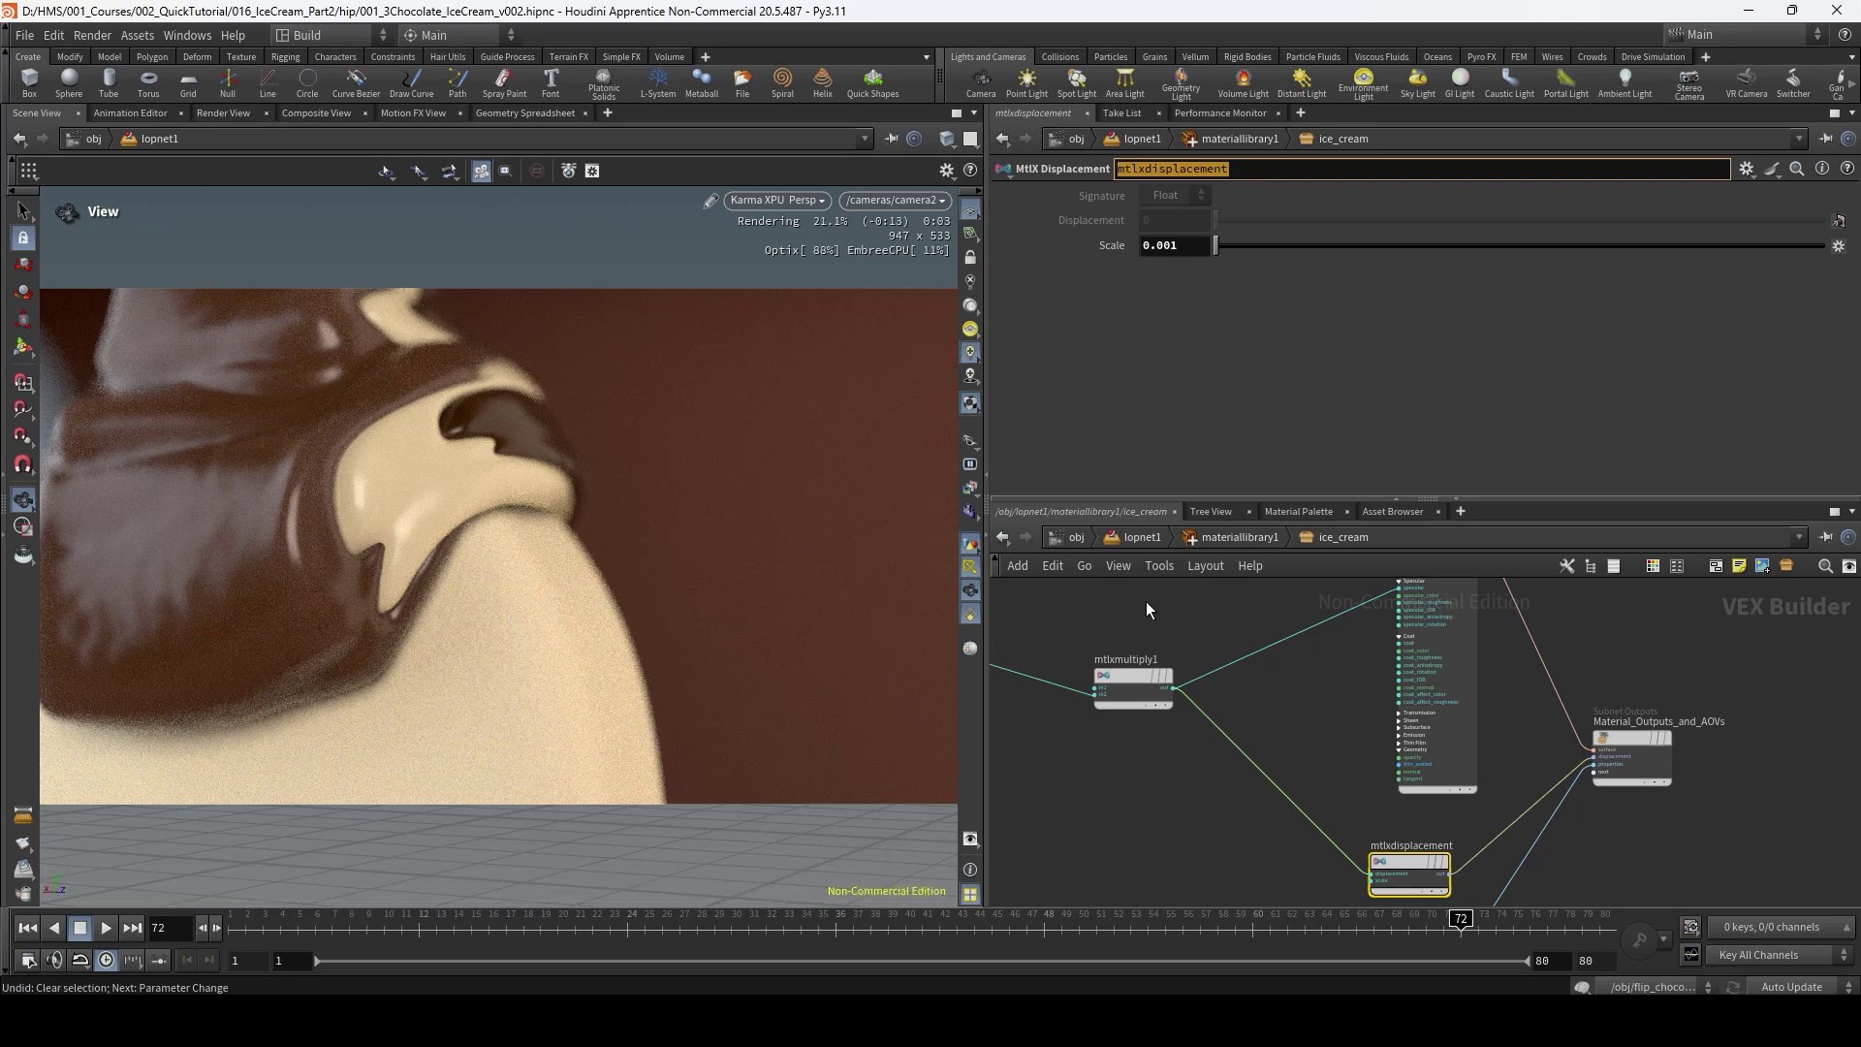
Return to lopnet1 and review the chocolate_v02_cam02v2 Karma render settings, including the camera effects and the image output filters.
{"action": "left_click", "coordinate": [1216, 541]}
{"action": "key", "text": "u"}
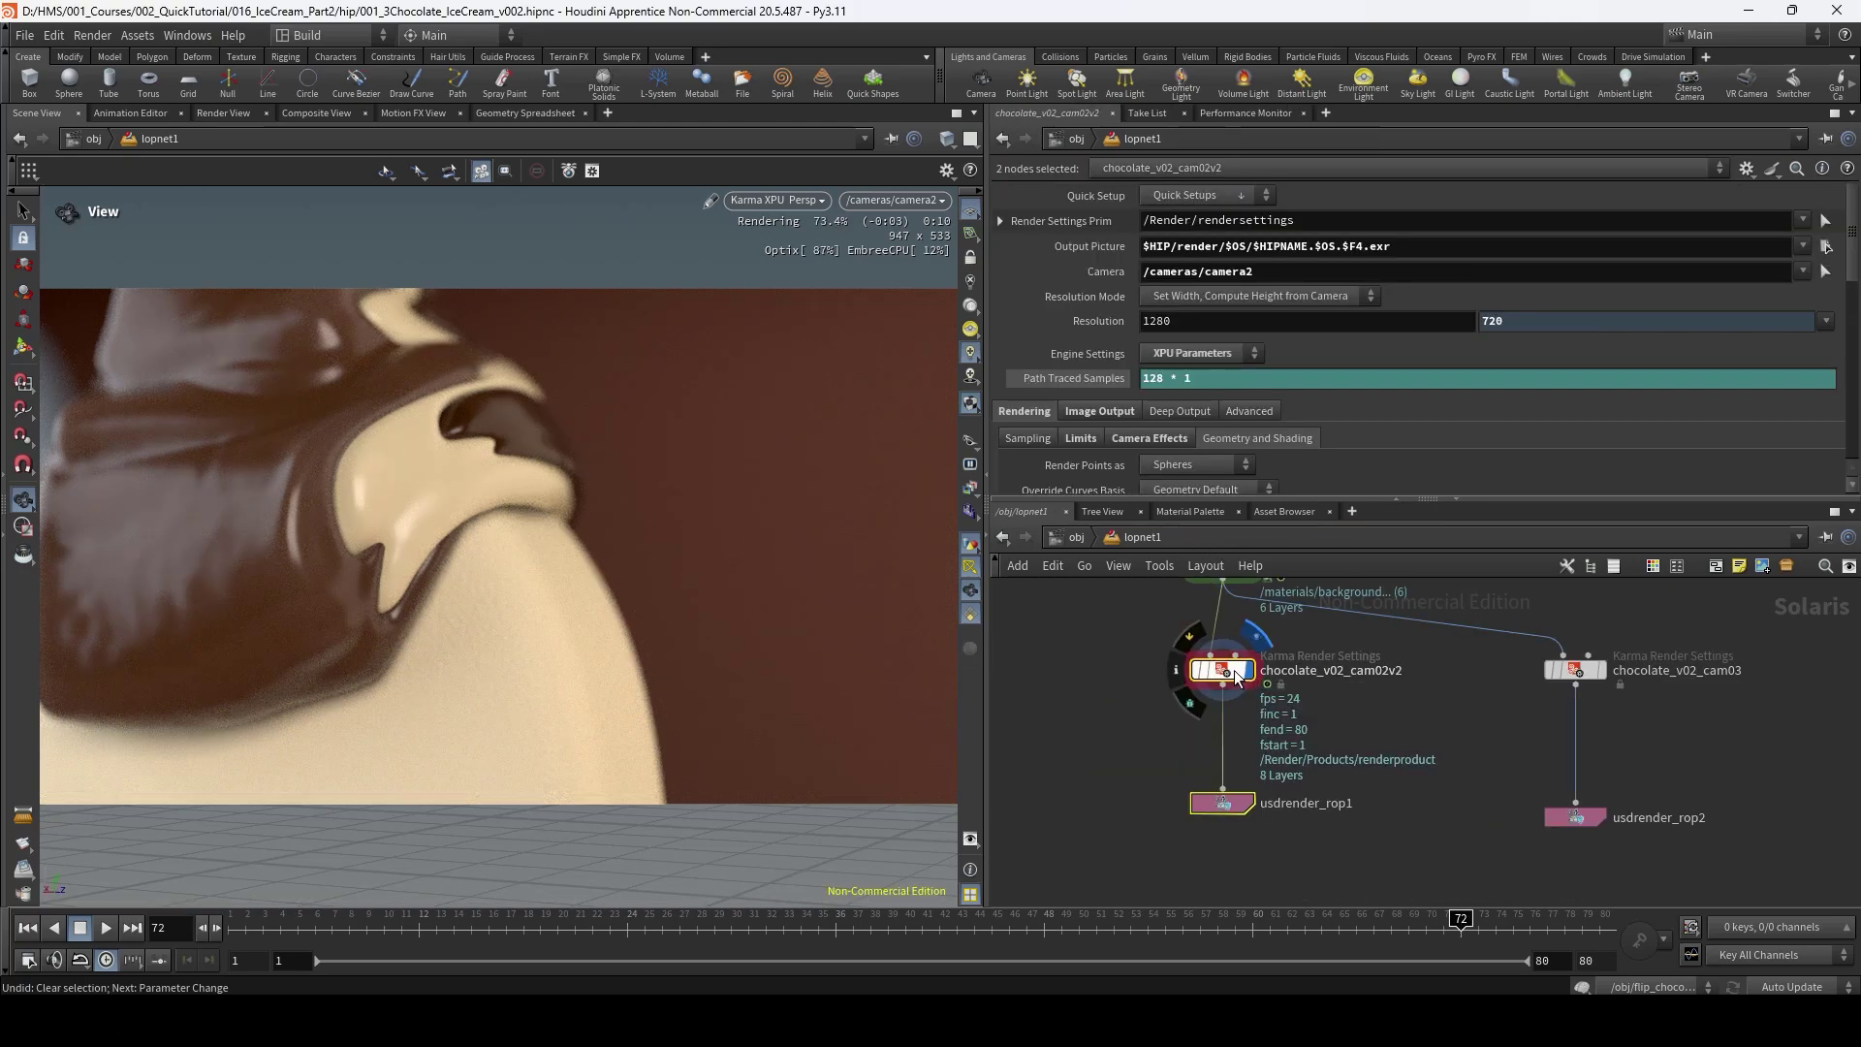
{"action": "left_click", "coordinate": [1247, 671]}
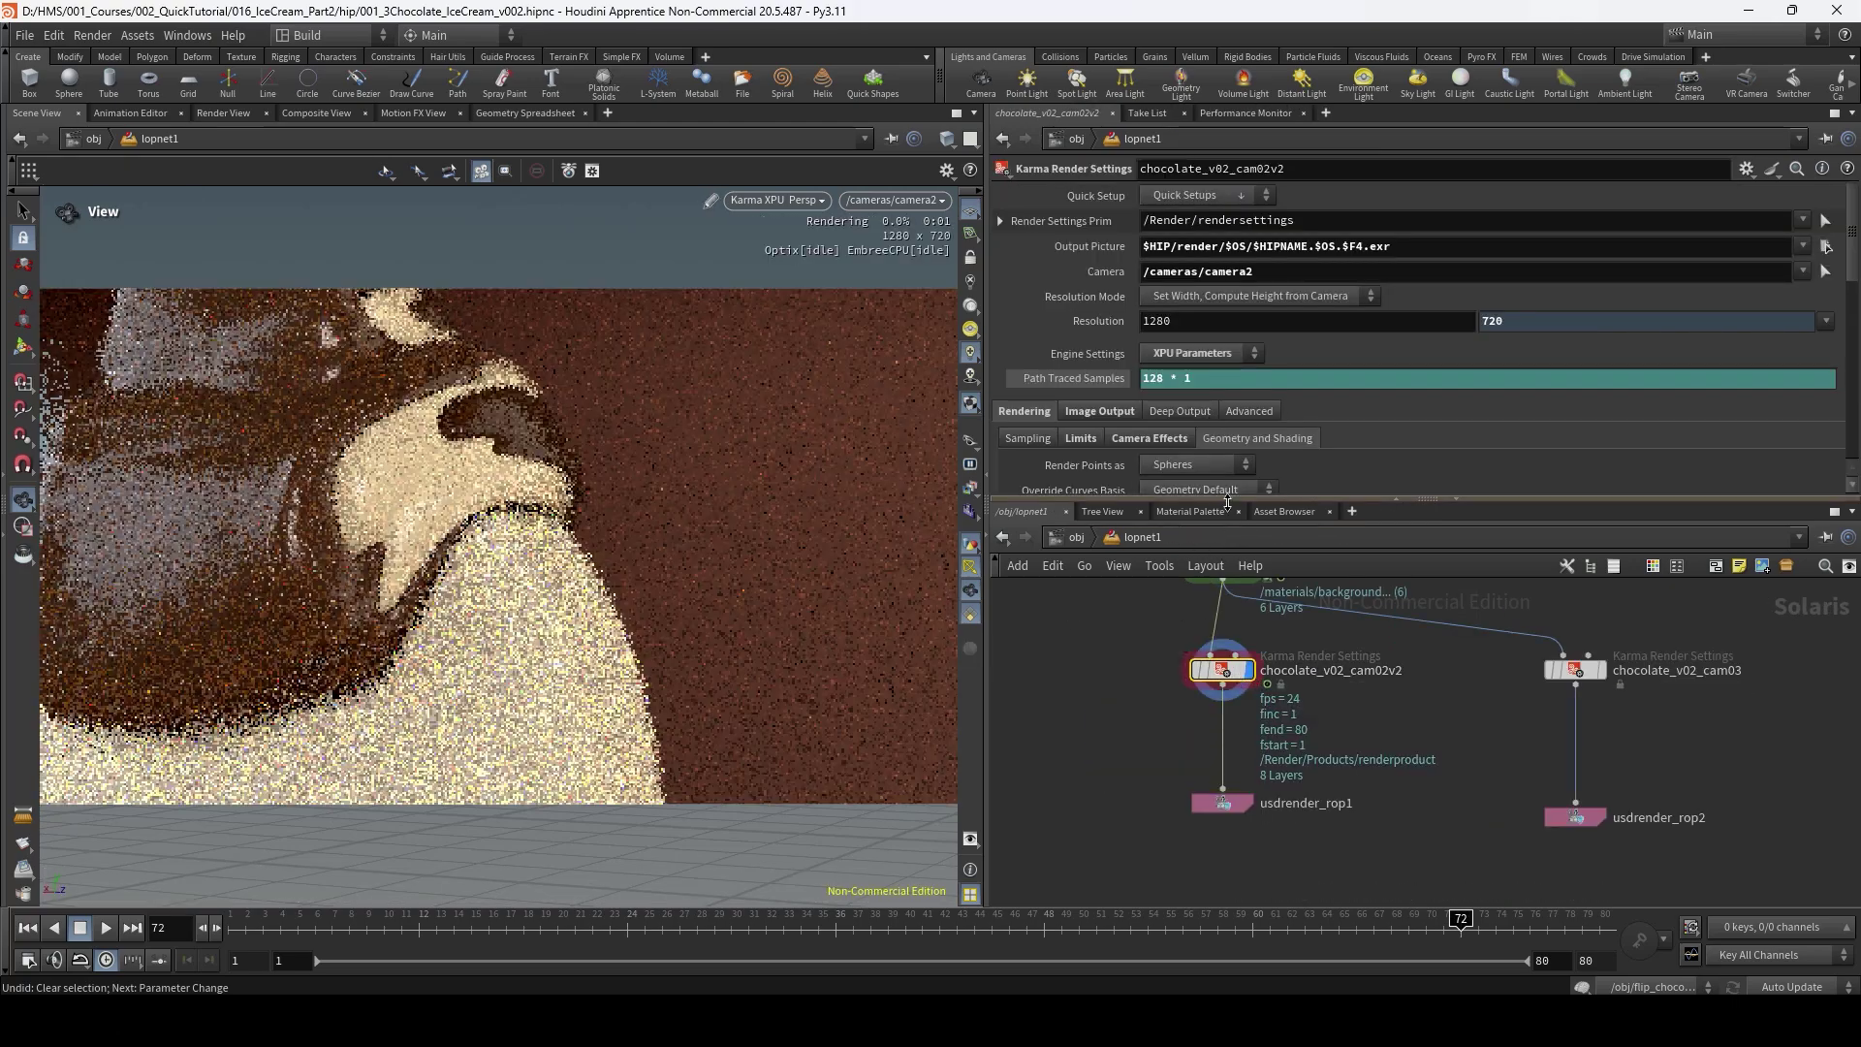
{"action": "left_click_drag", "start_coordinate": [1223, 500], "coordinate": [1212, 598]}
{"action": "left_click", "coordinate": [1136, 438]}
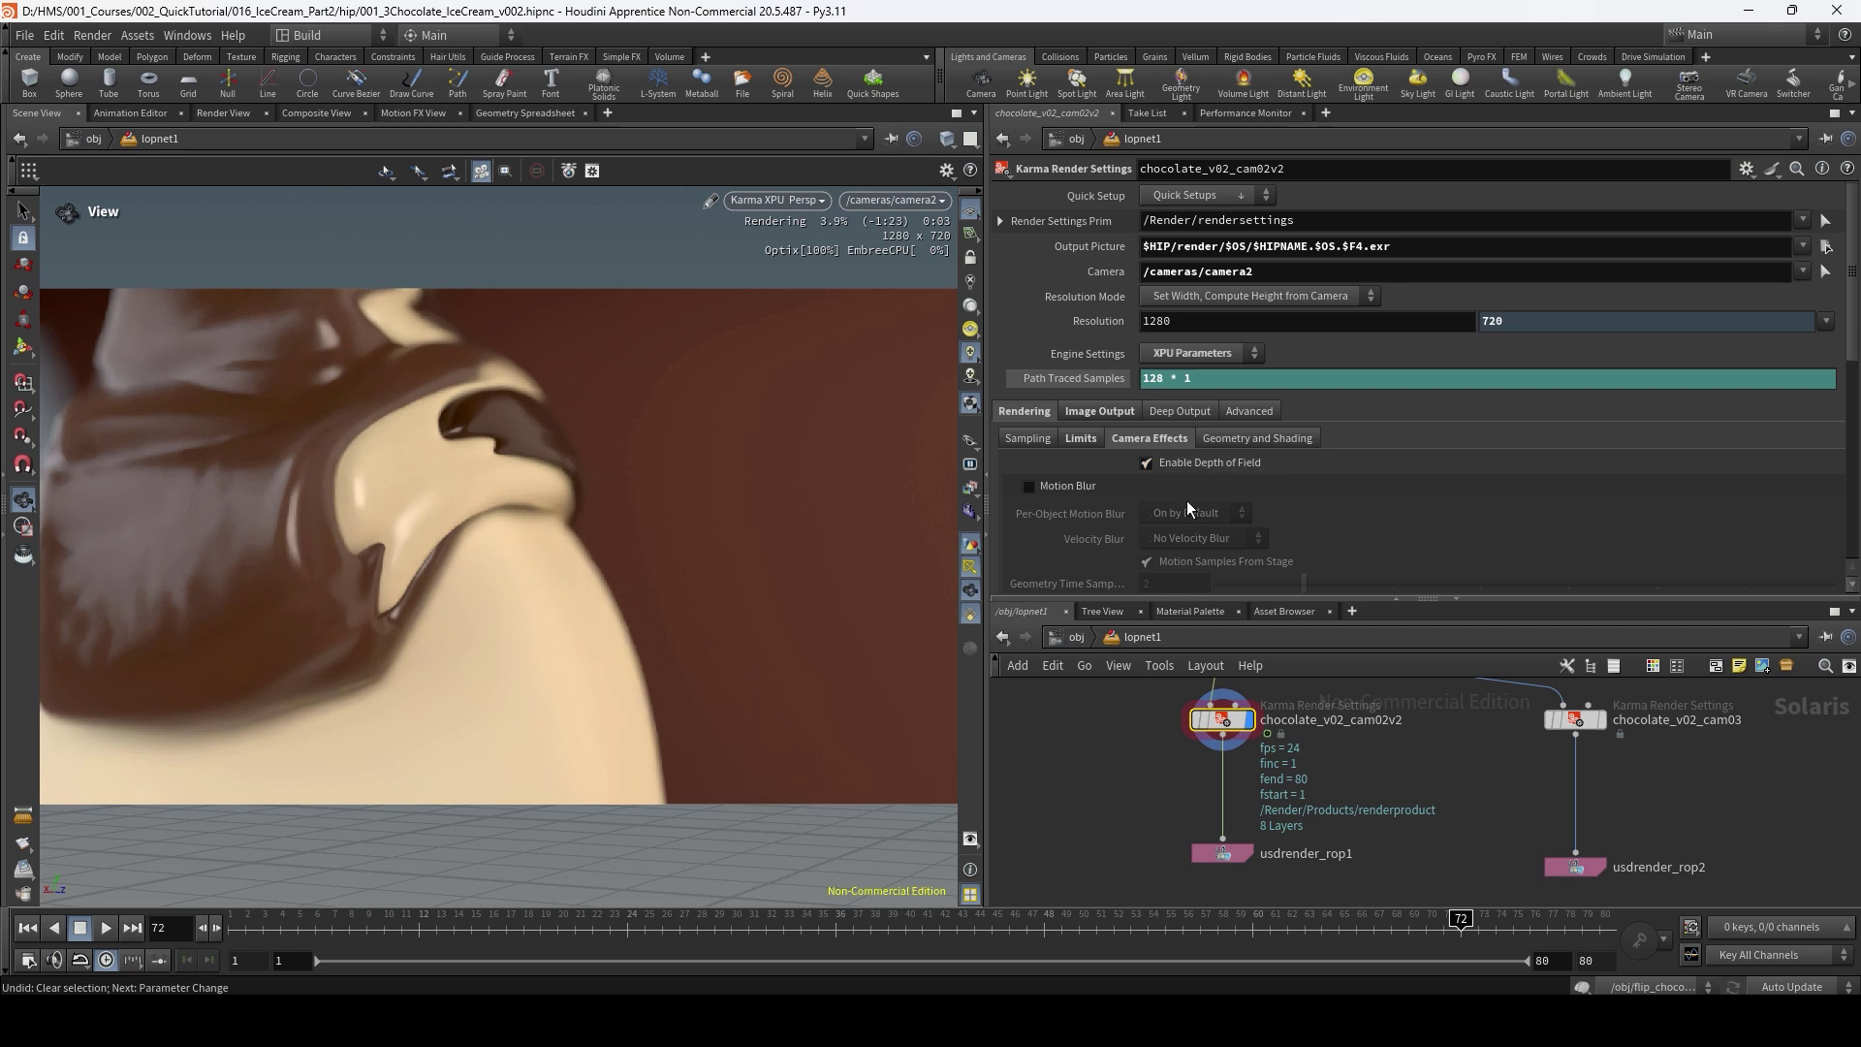
{"action": "scroll", "coordinate": [1190, 509], "scroll_direction": "down", "scroll_amount": 1}
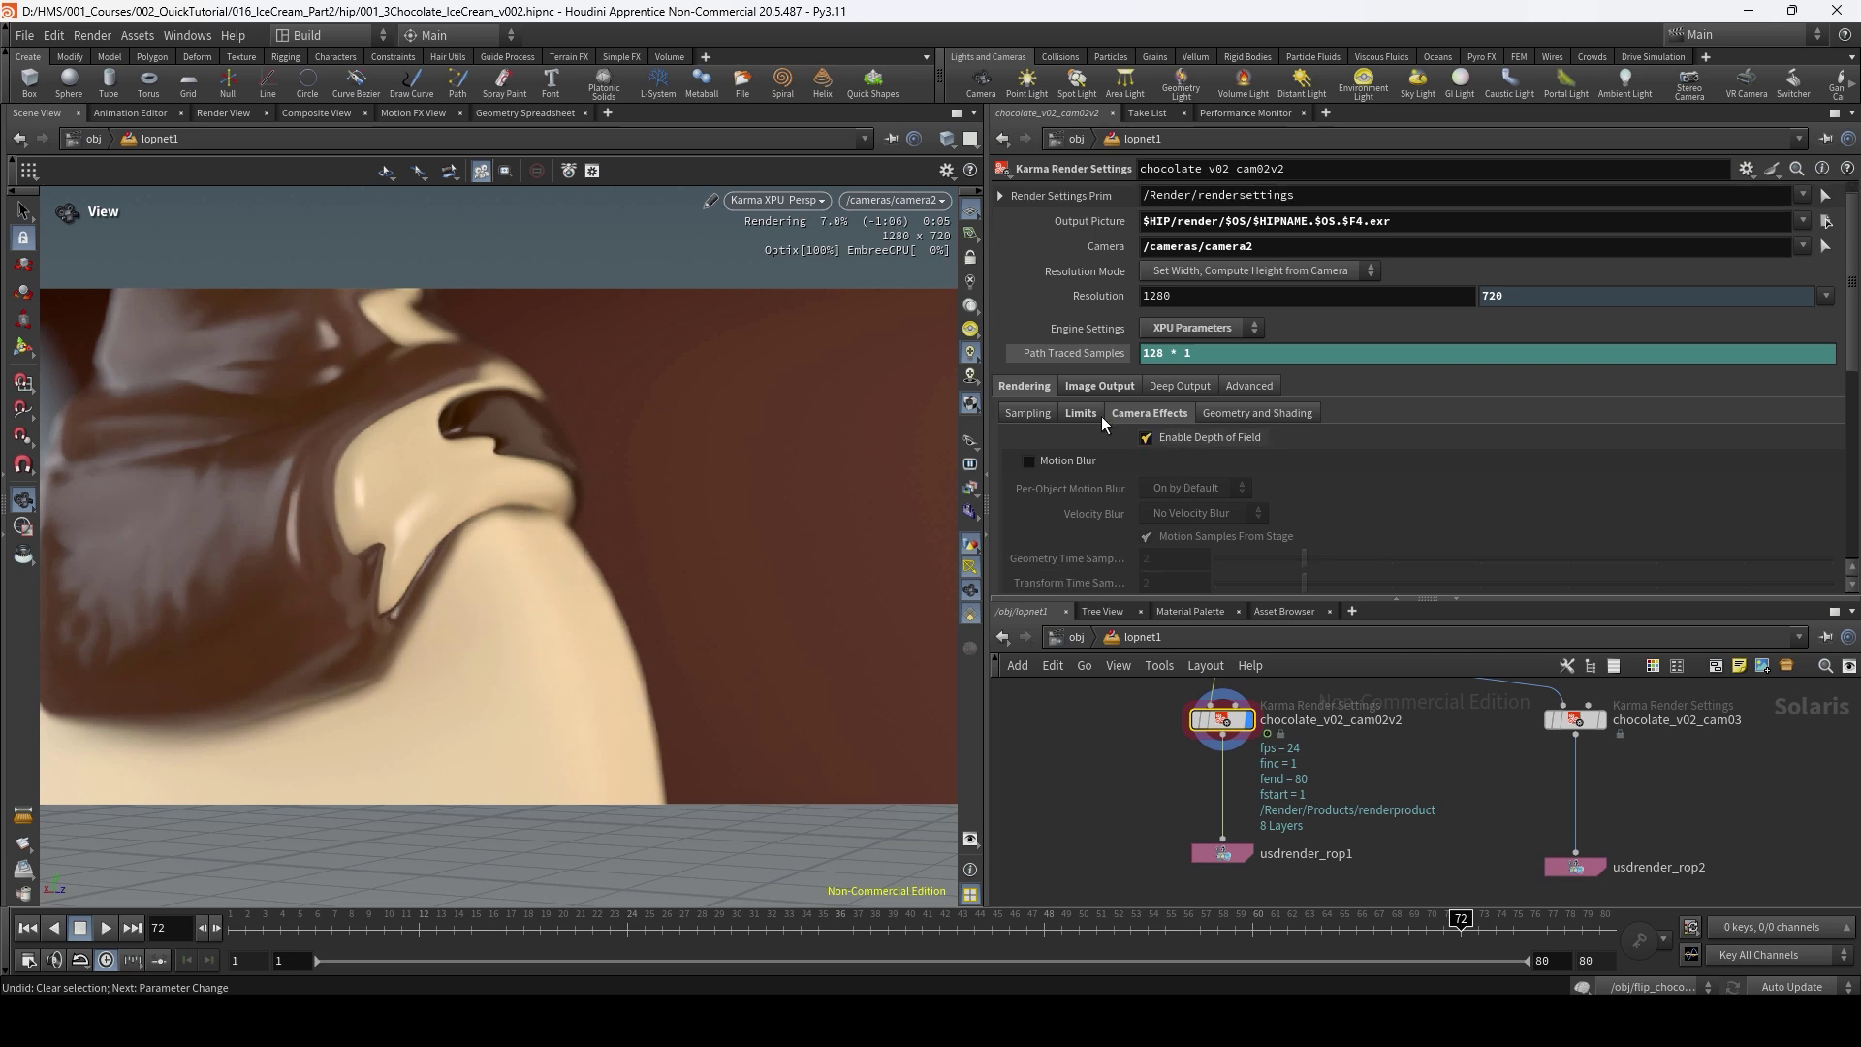
{"action": "left_click", "coordinate": [1126, 388]}
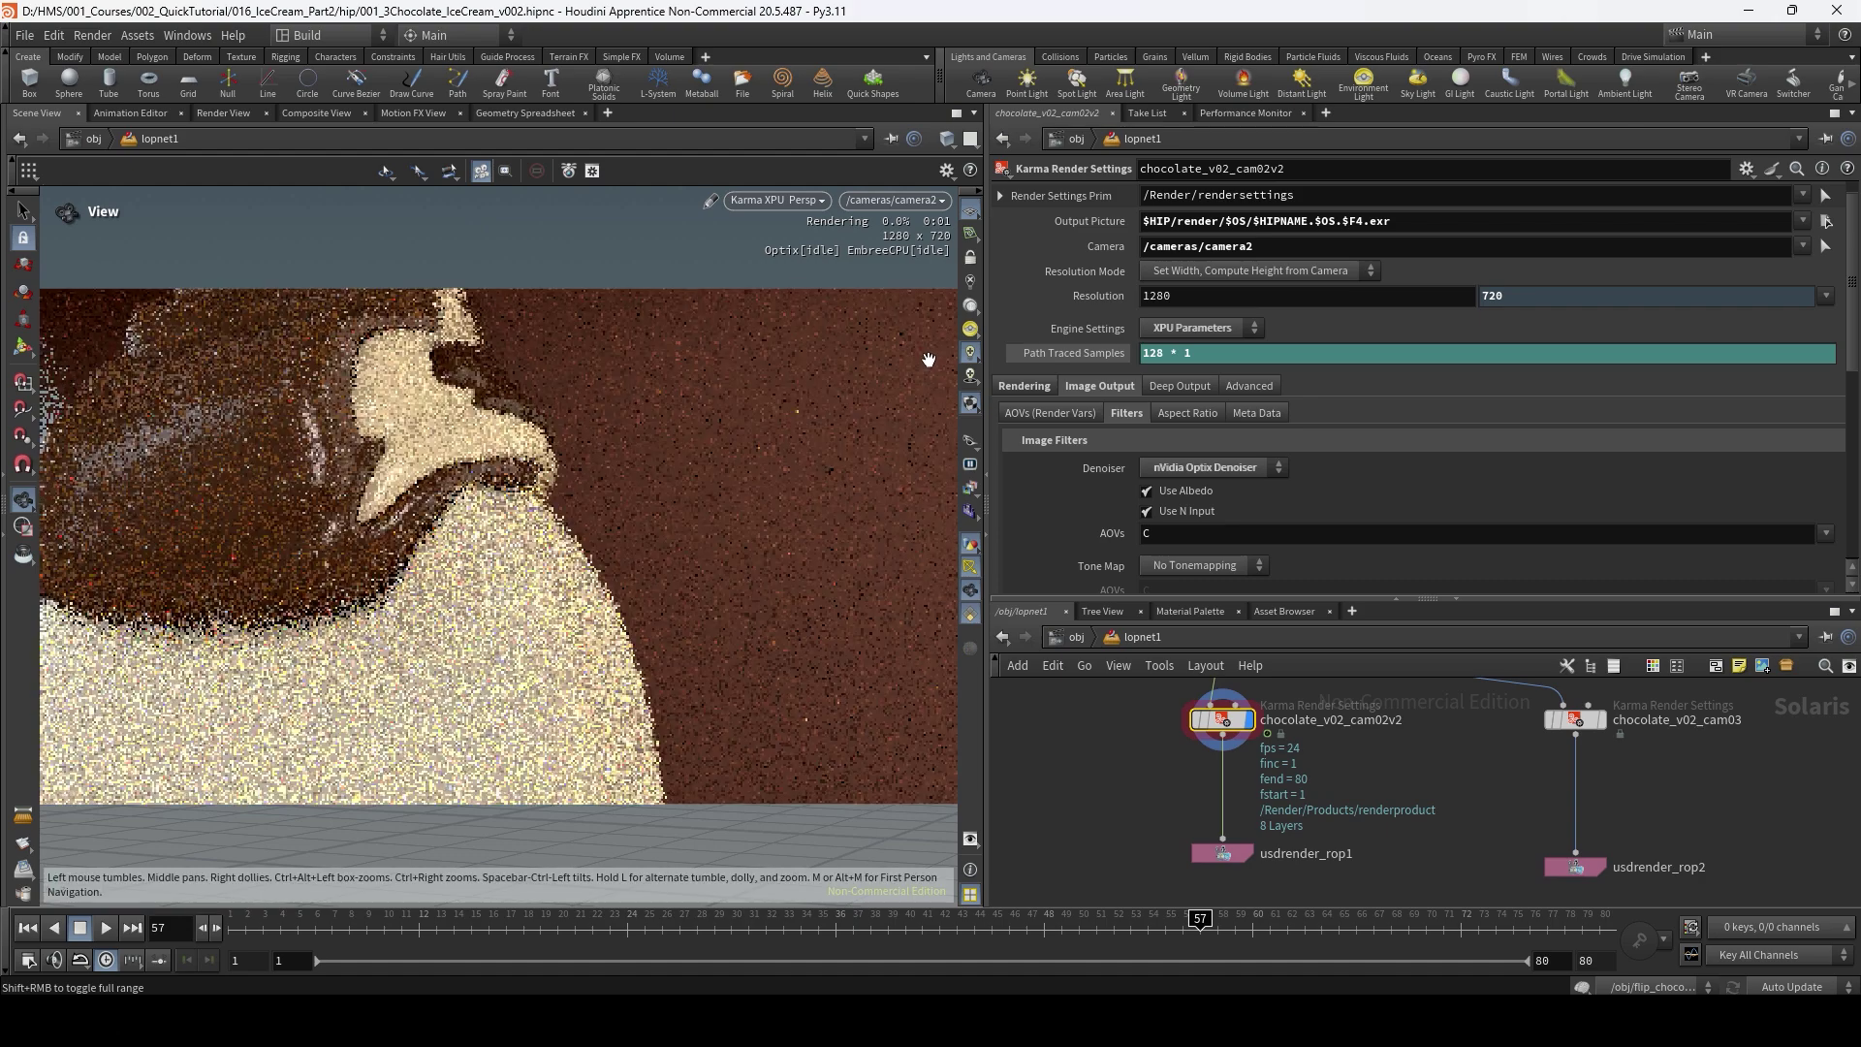
Look through /cameras/camera3 in the viewport and switch the view to /cameras/camera1.
{"action": "left_click", "coordinate": [915, 204]}
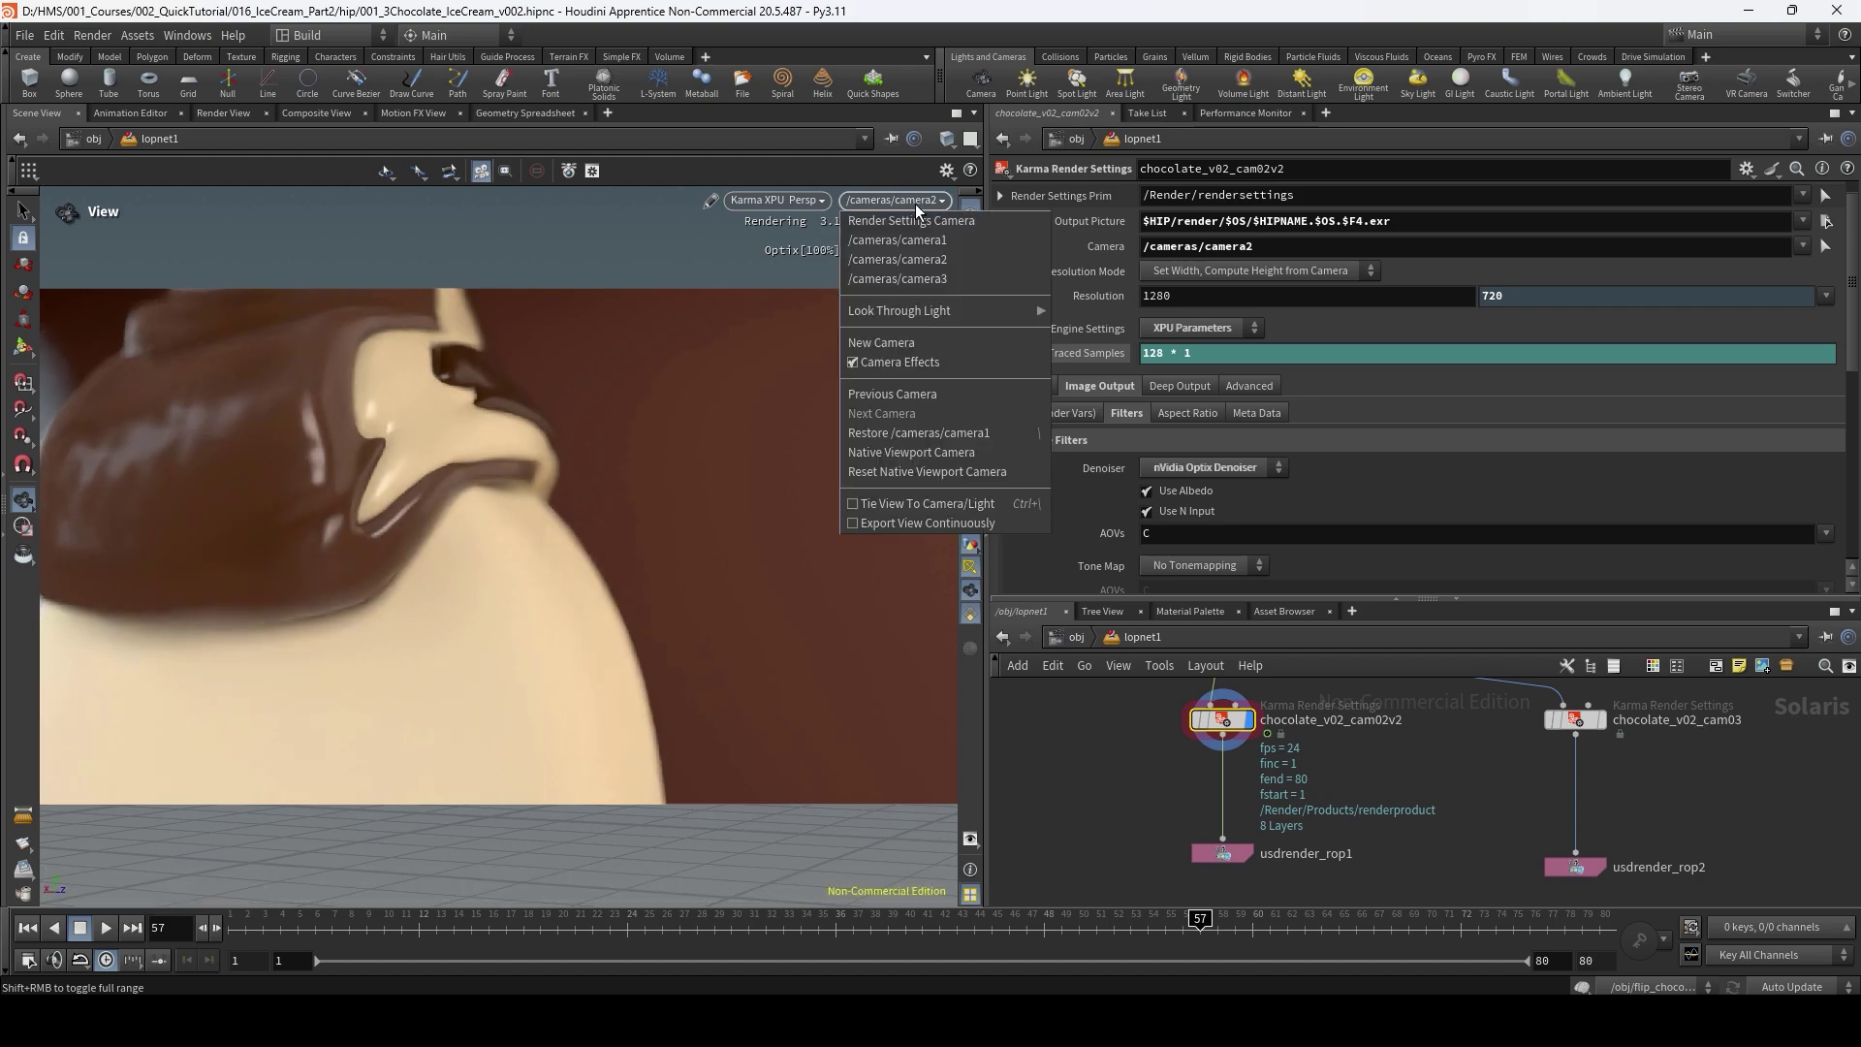
{"action": "left_click", "coordinate": [916, 279]}
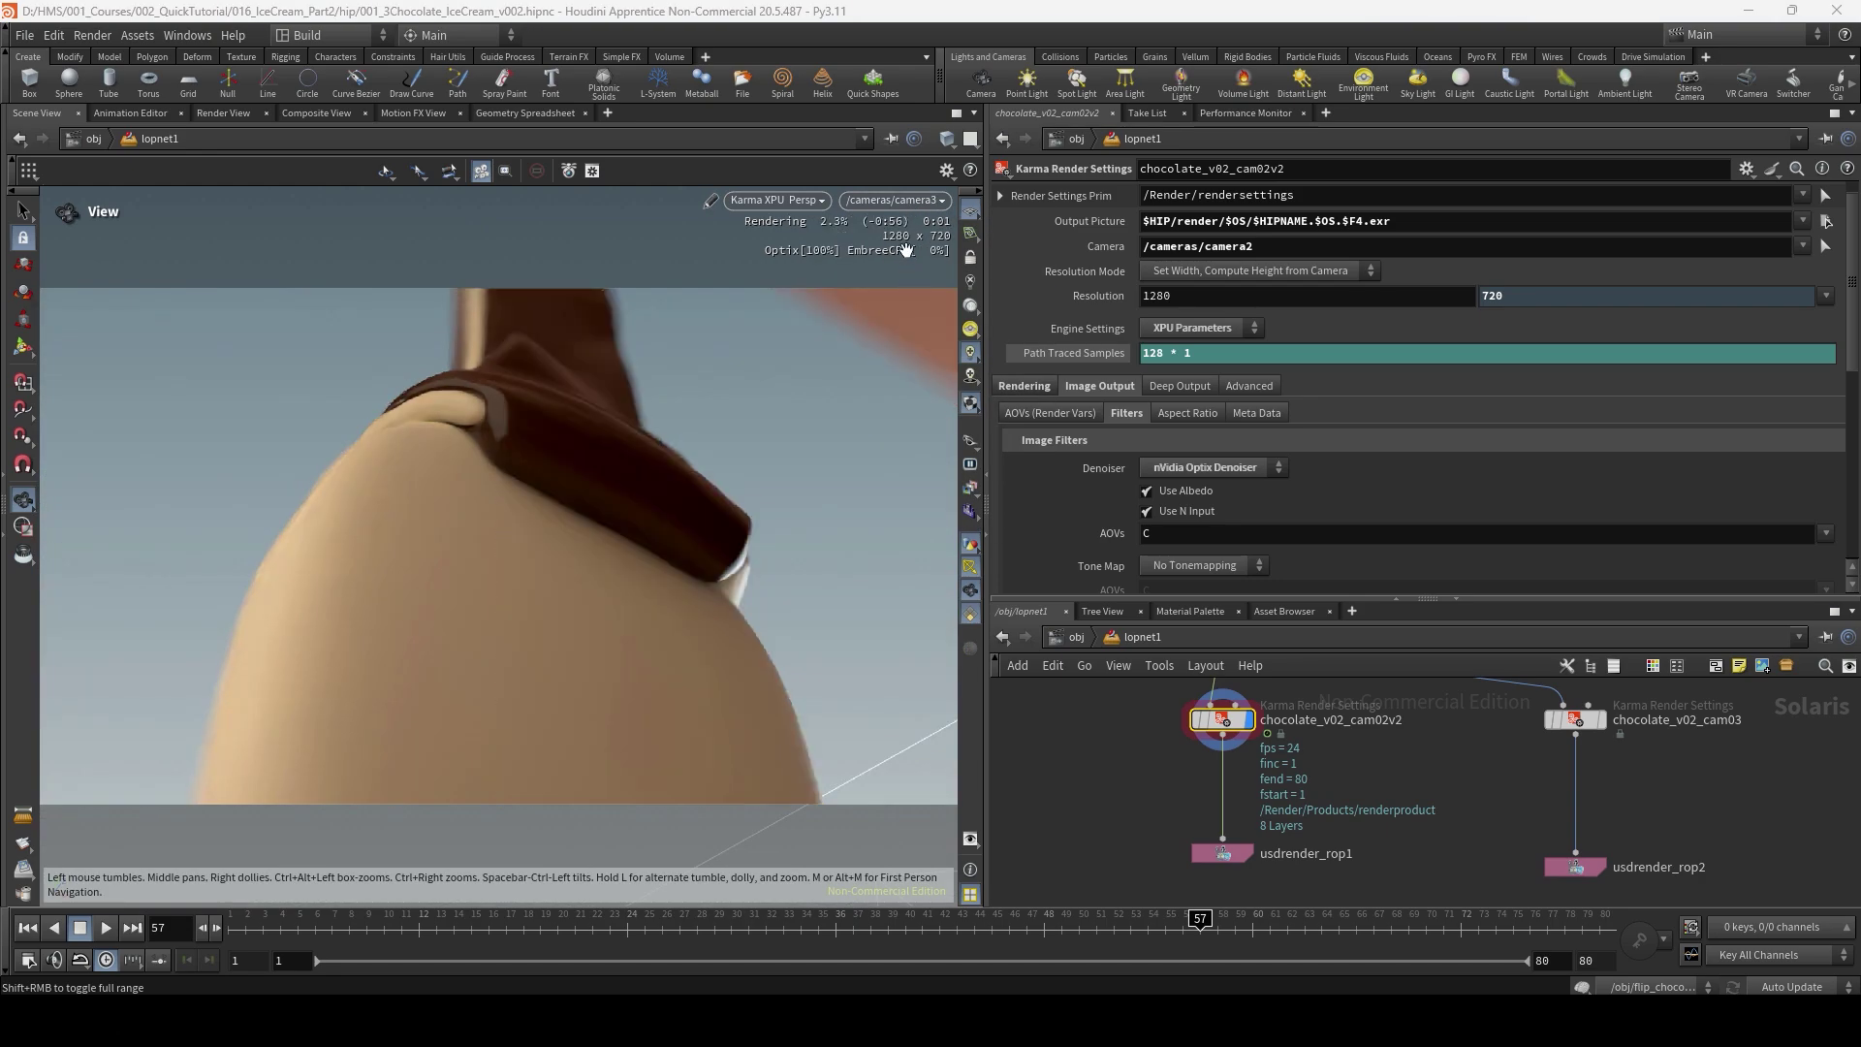
{"action": "left_click", "coordinate": [911, 206]}
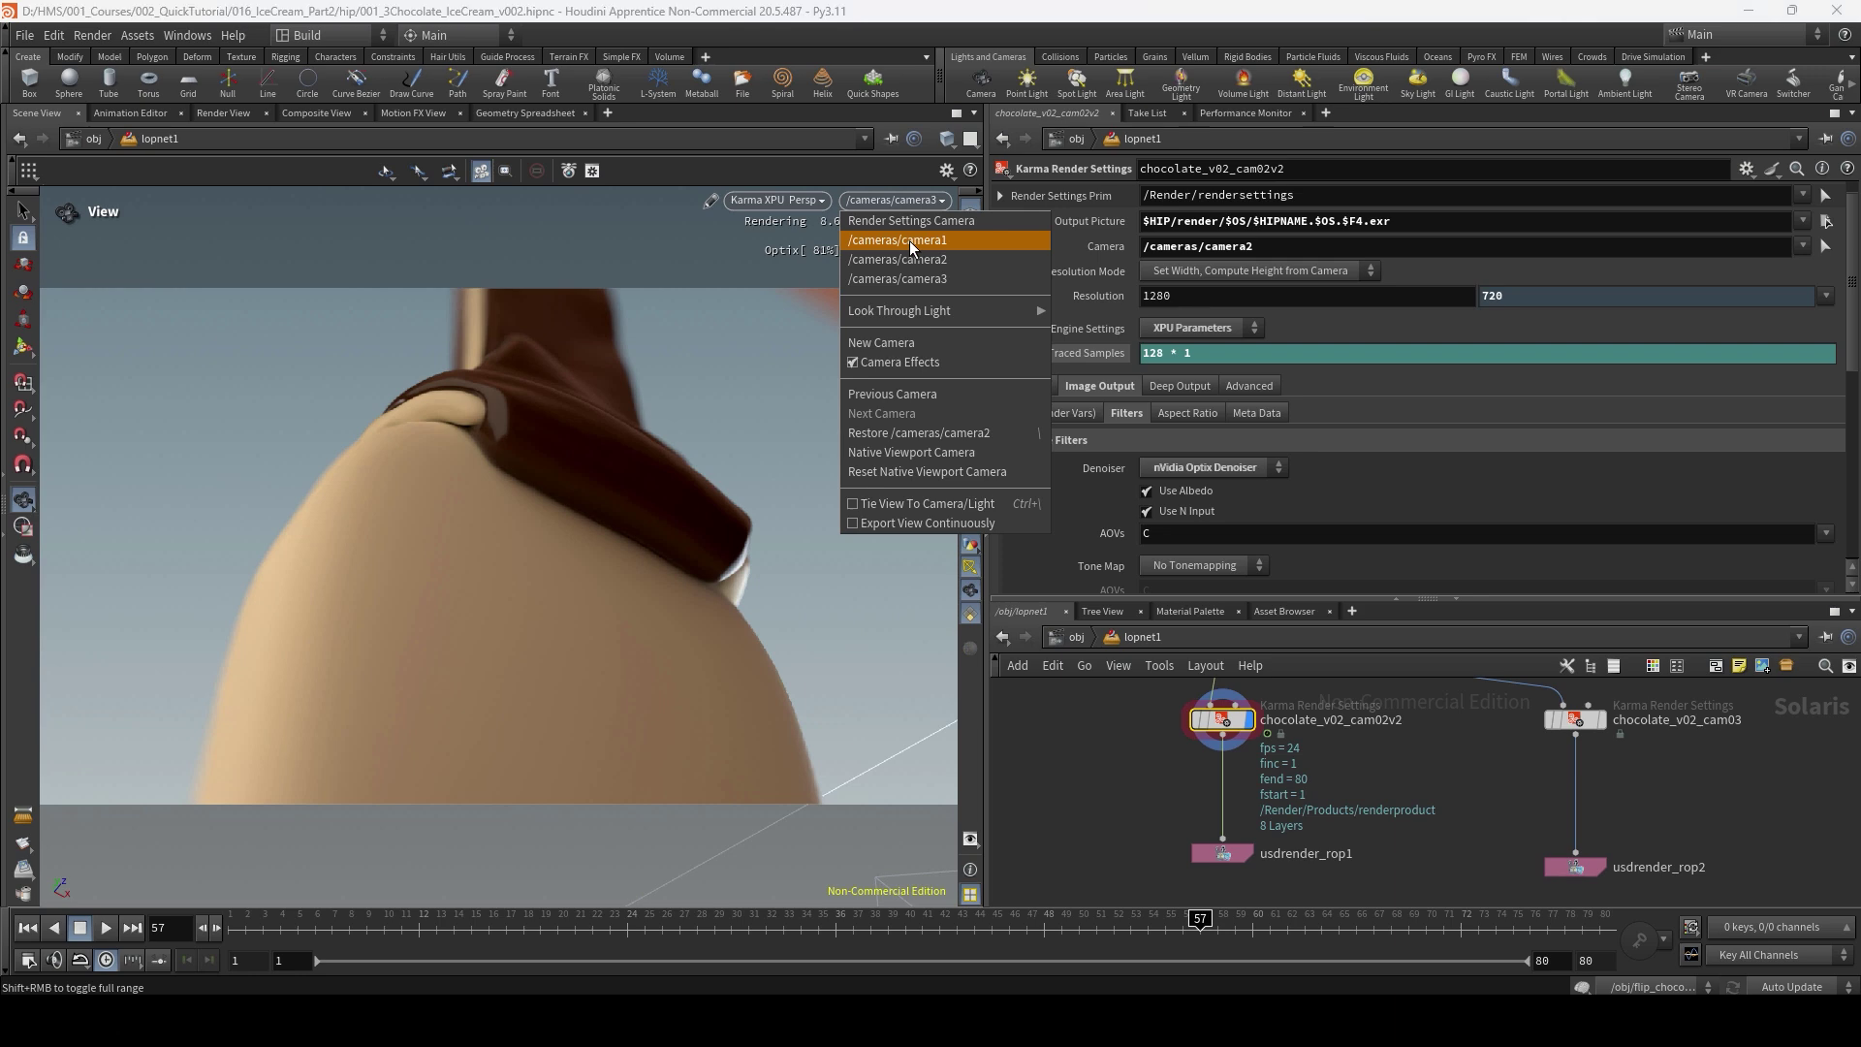
{"action": "left_click", "coordinate": [911, 245]}
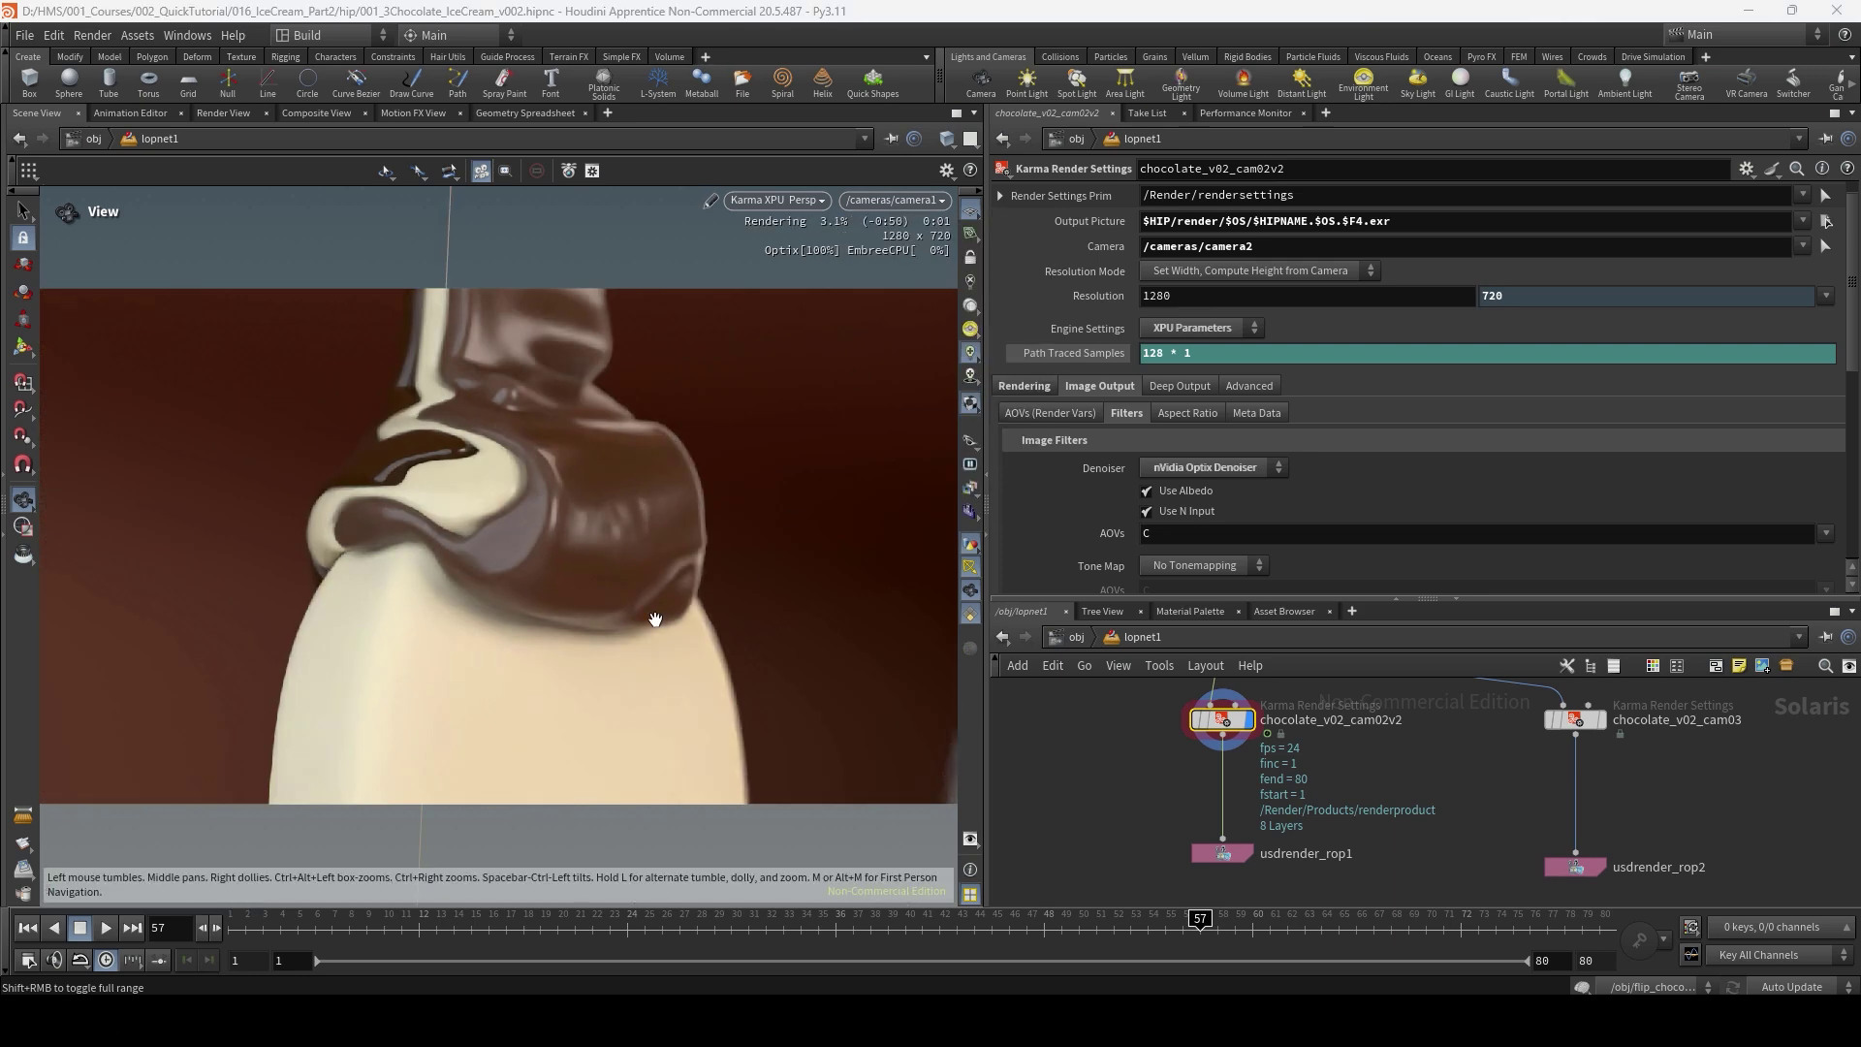